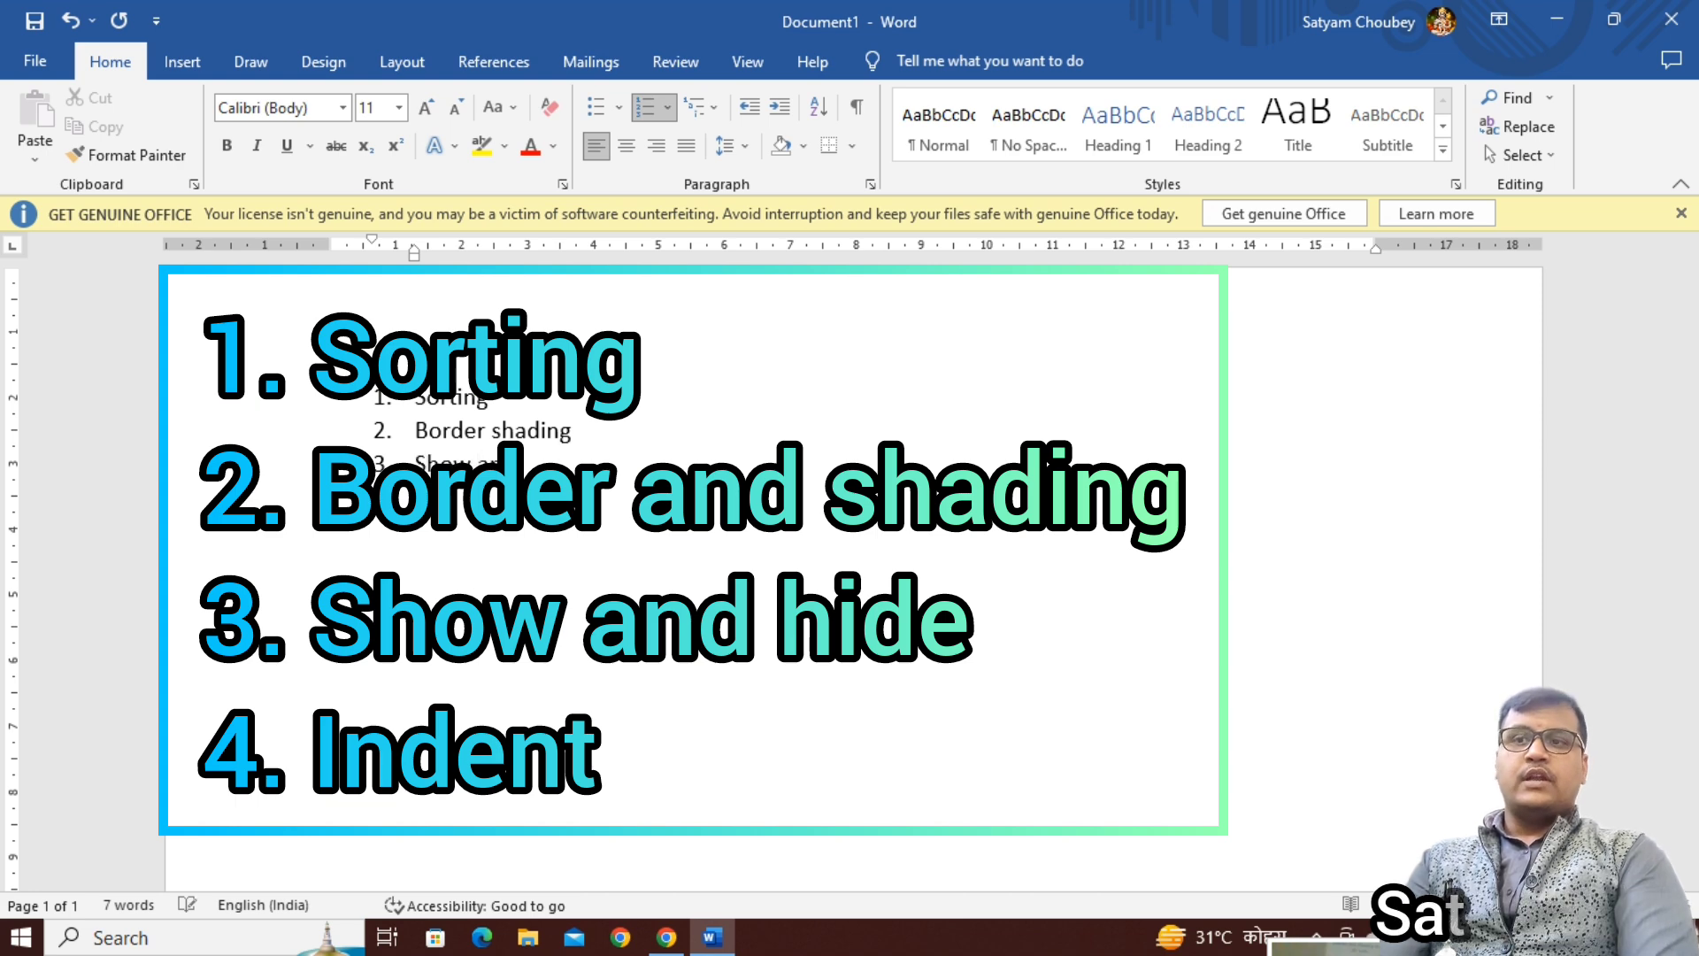
Step: Finish the third list item as "Show and hide", end the numbered list, and dismiss the Office licence notice
type("and hide")
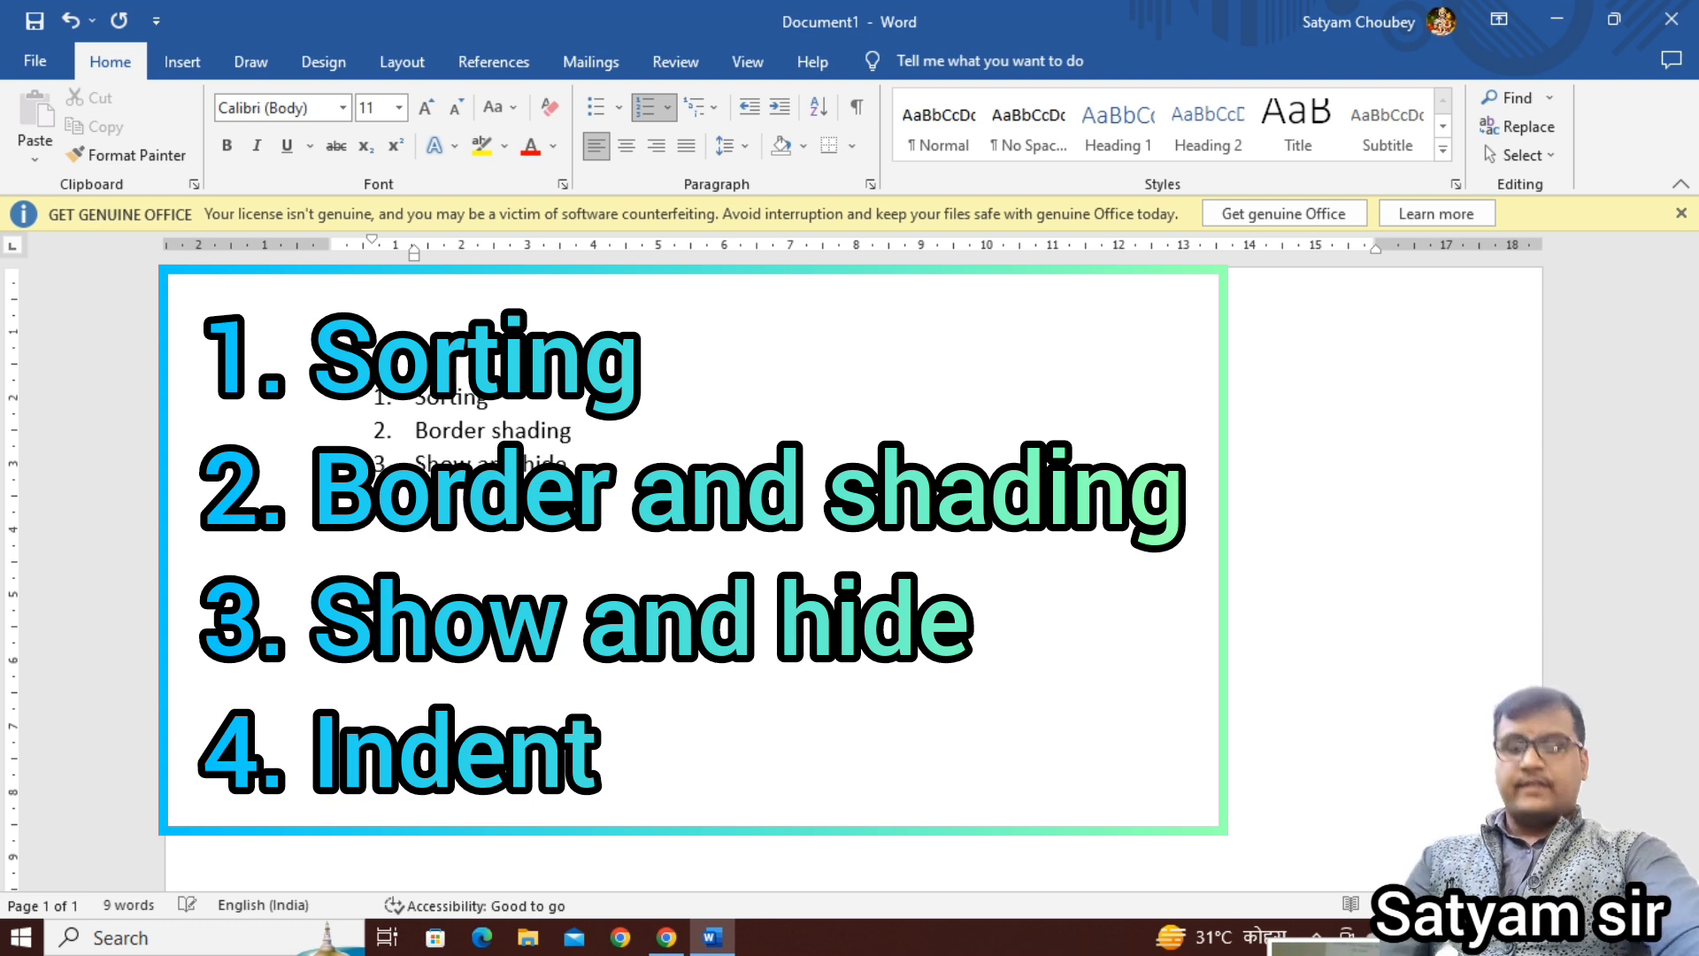
key("Return")
key("Return")
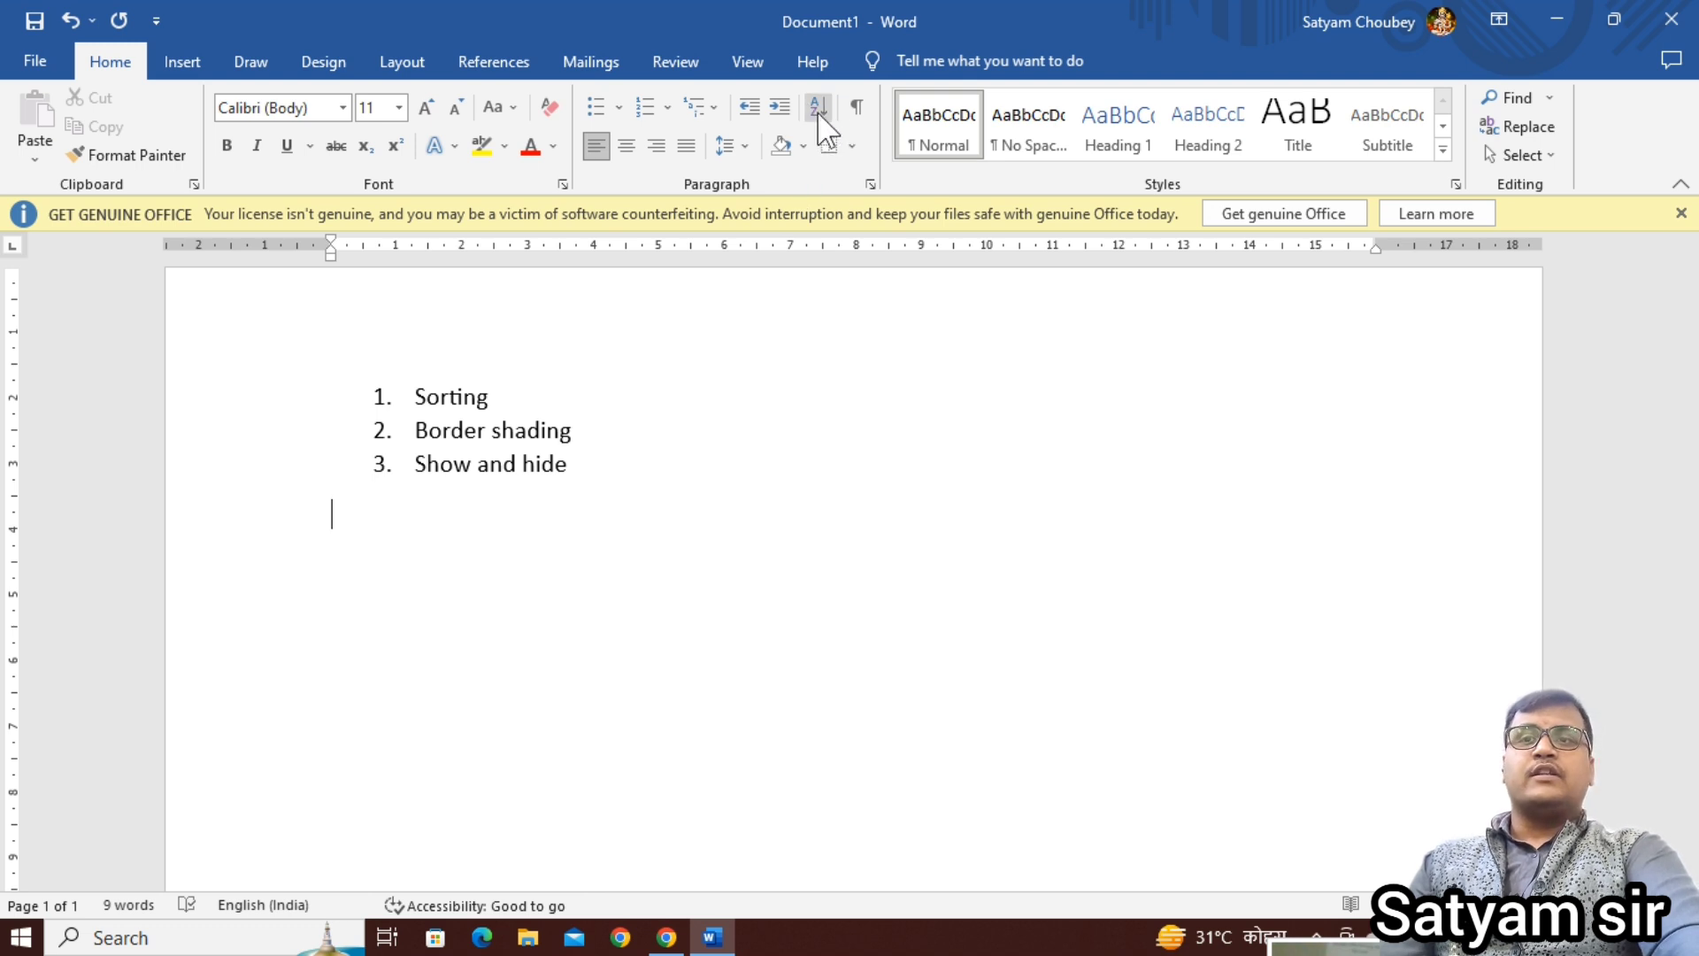
left_click(1681, 213)
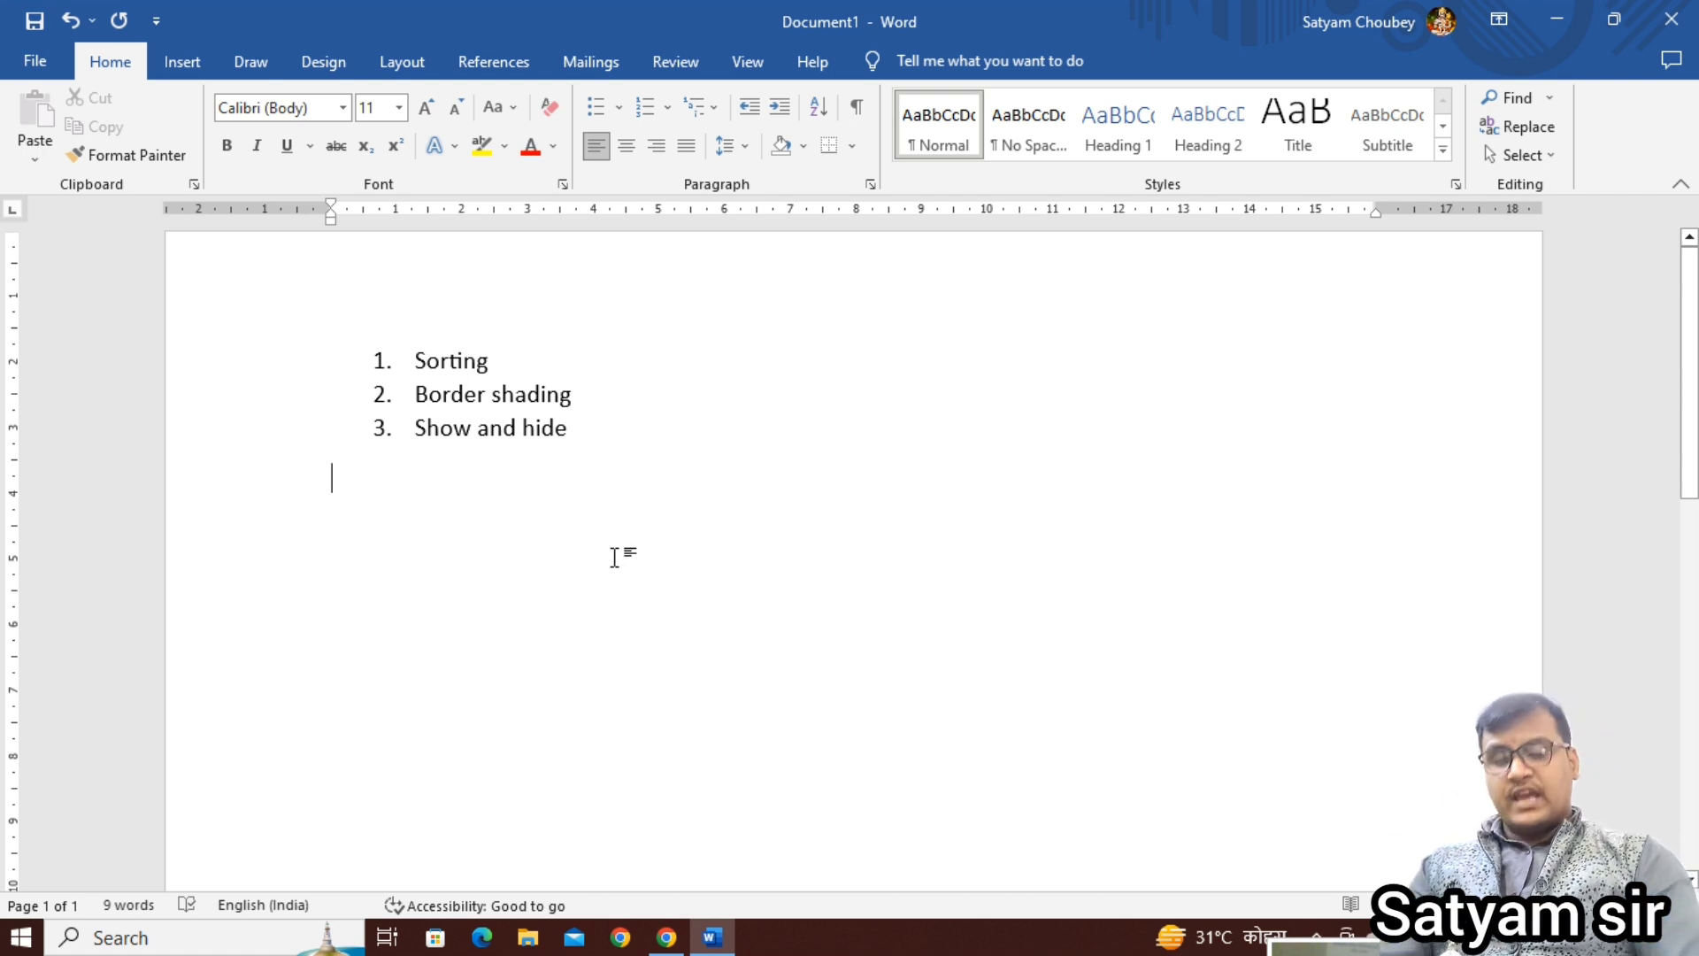
type("A")
key("Return")
type("d")
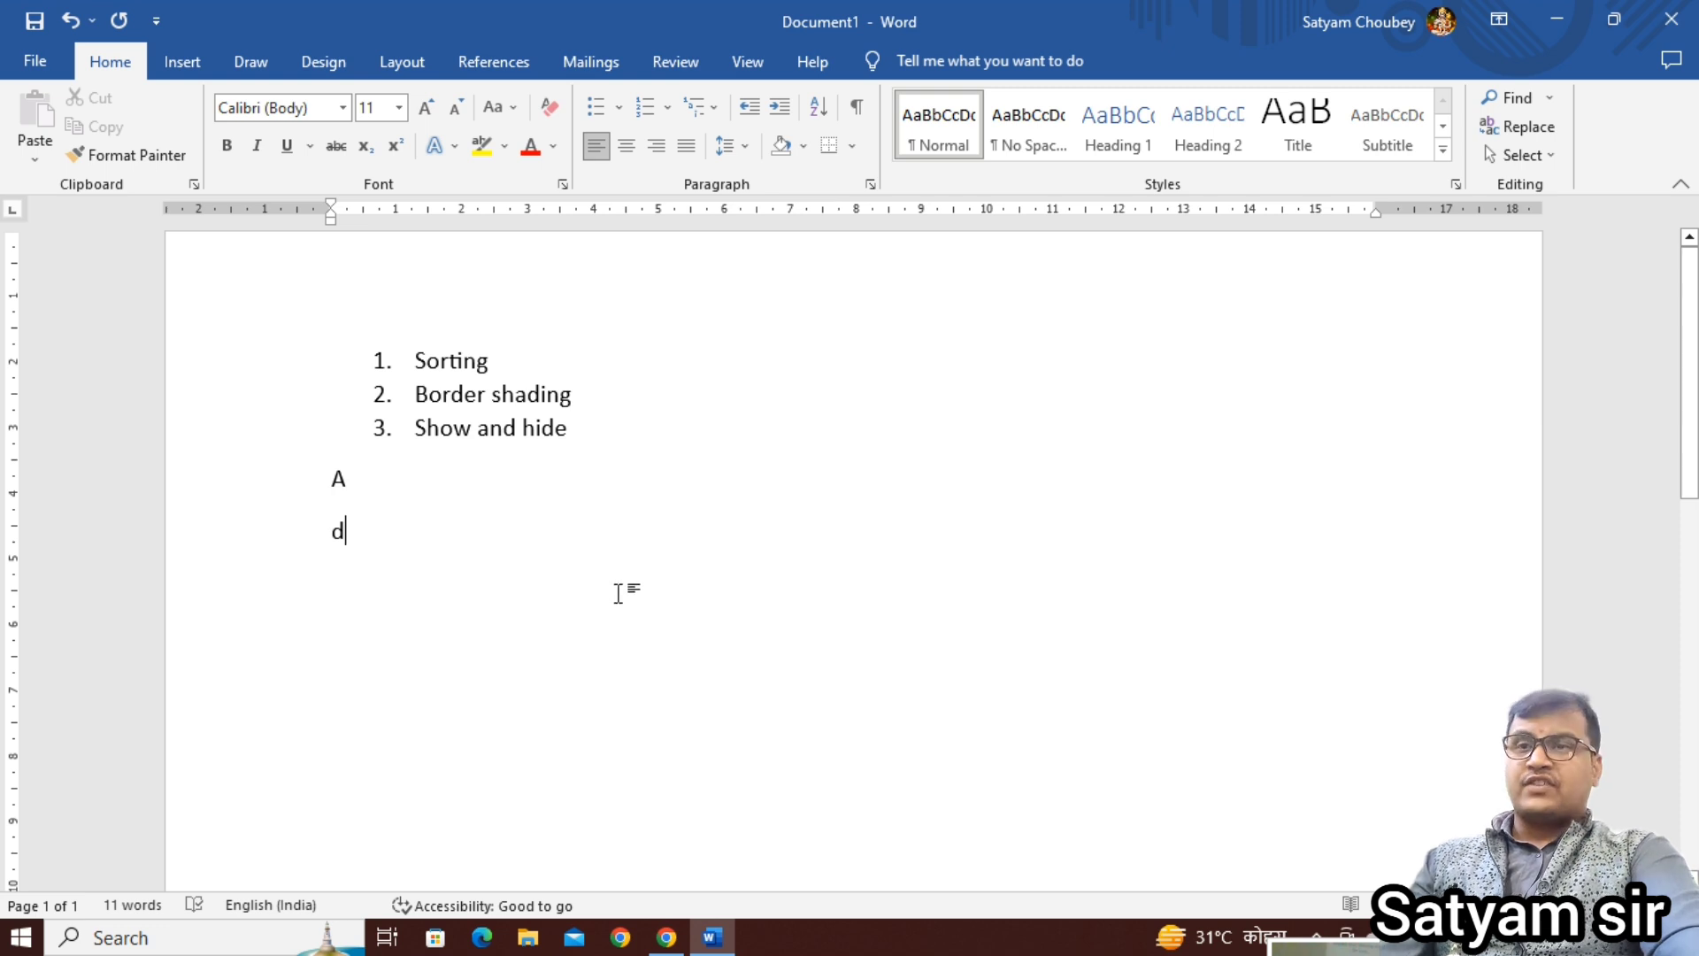
left_click_drag(425, 549, 320, 475)
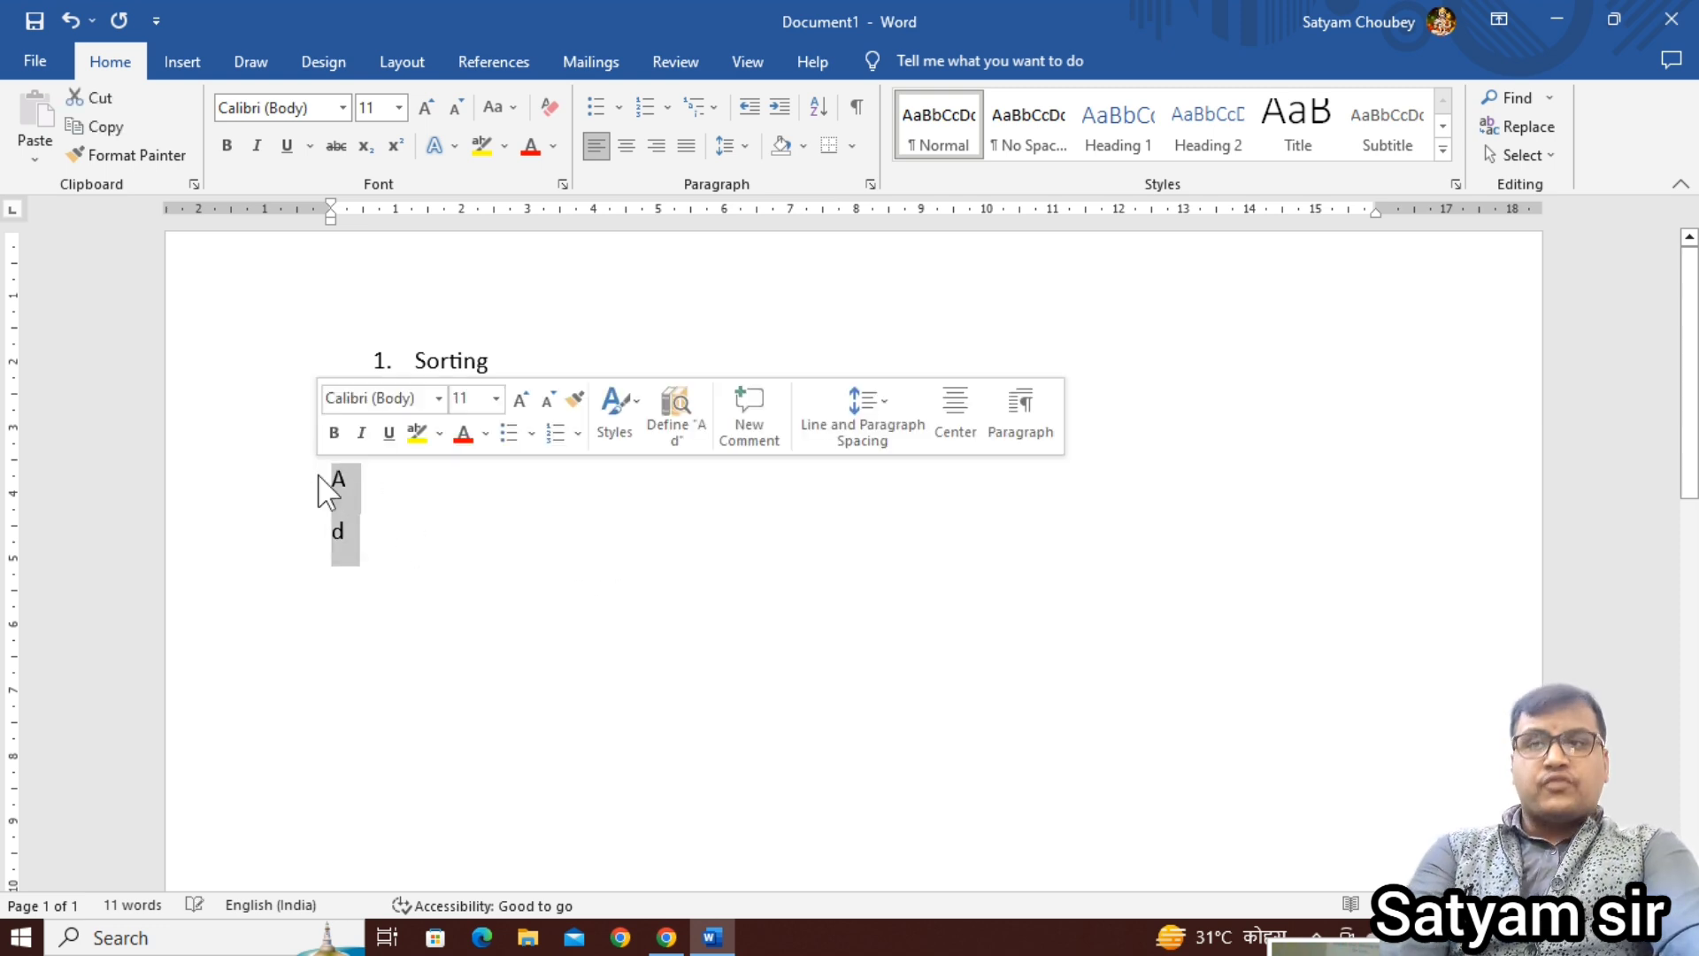
key("ctrl+shift+h")
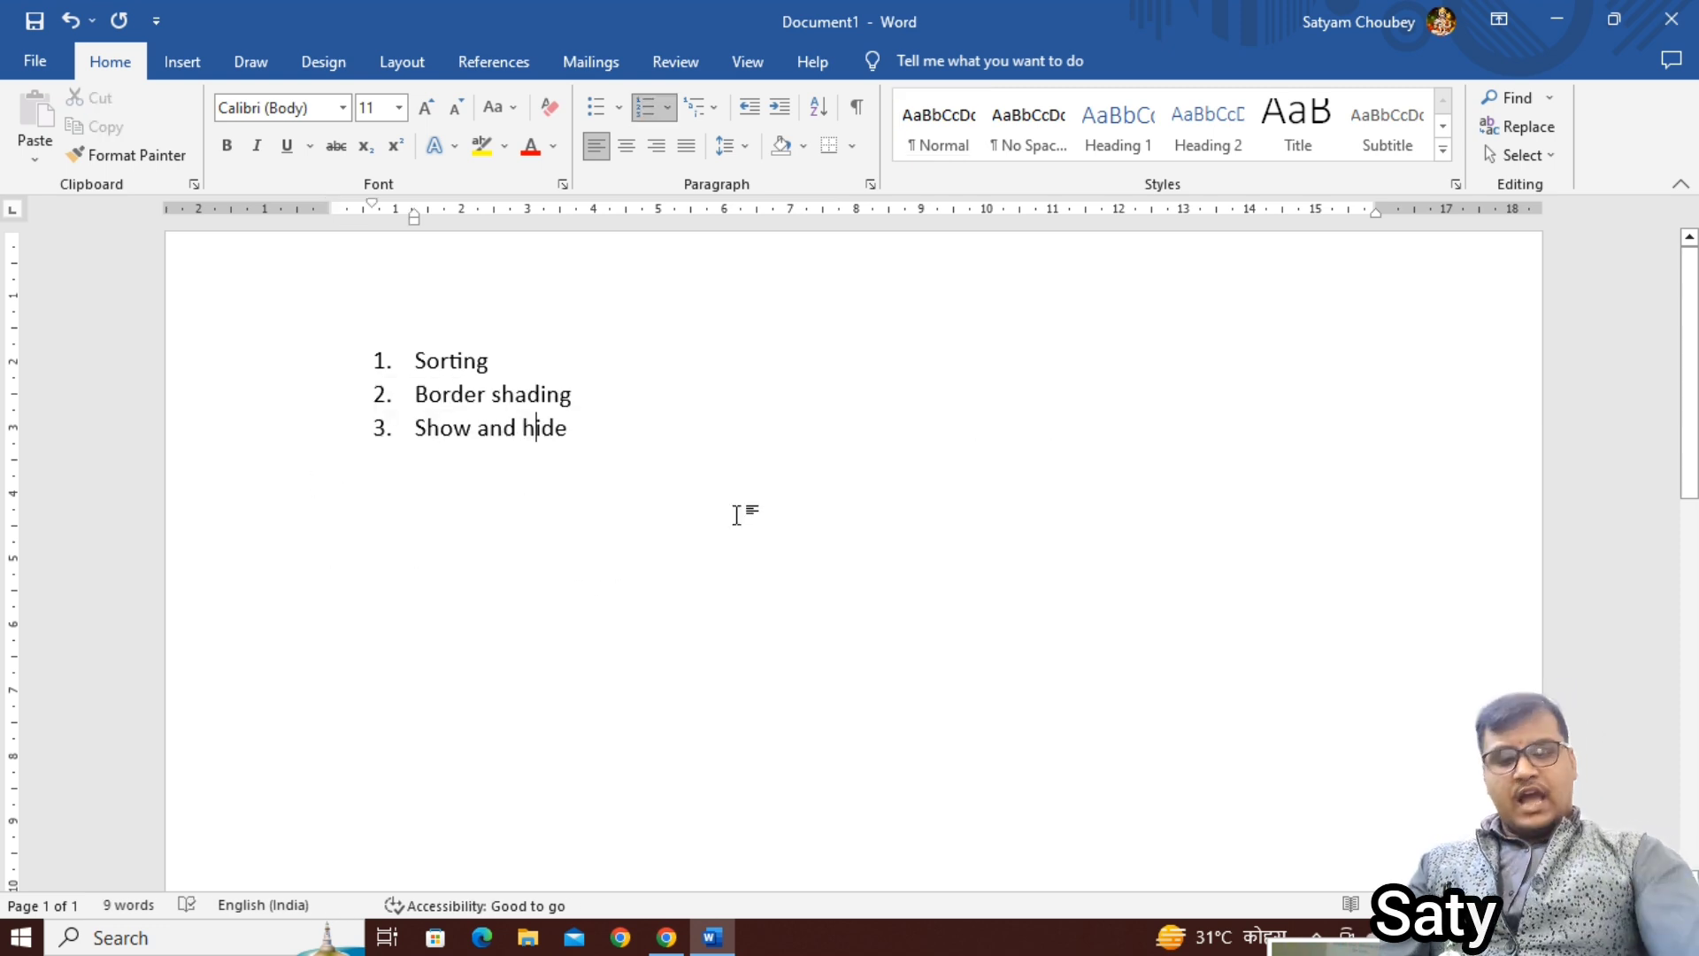
Step: Start an unnumbered paragraph below the list and enter four first names, each on its own line
left_click(738, 514)
key("Return")
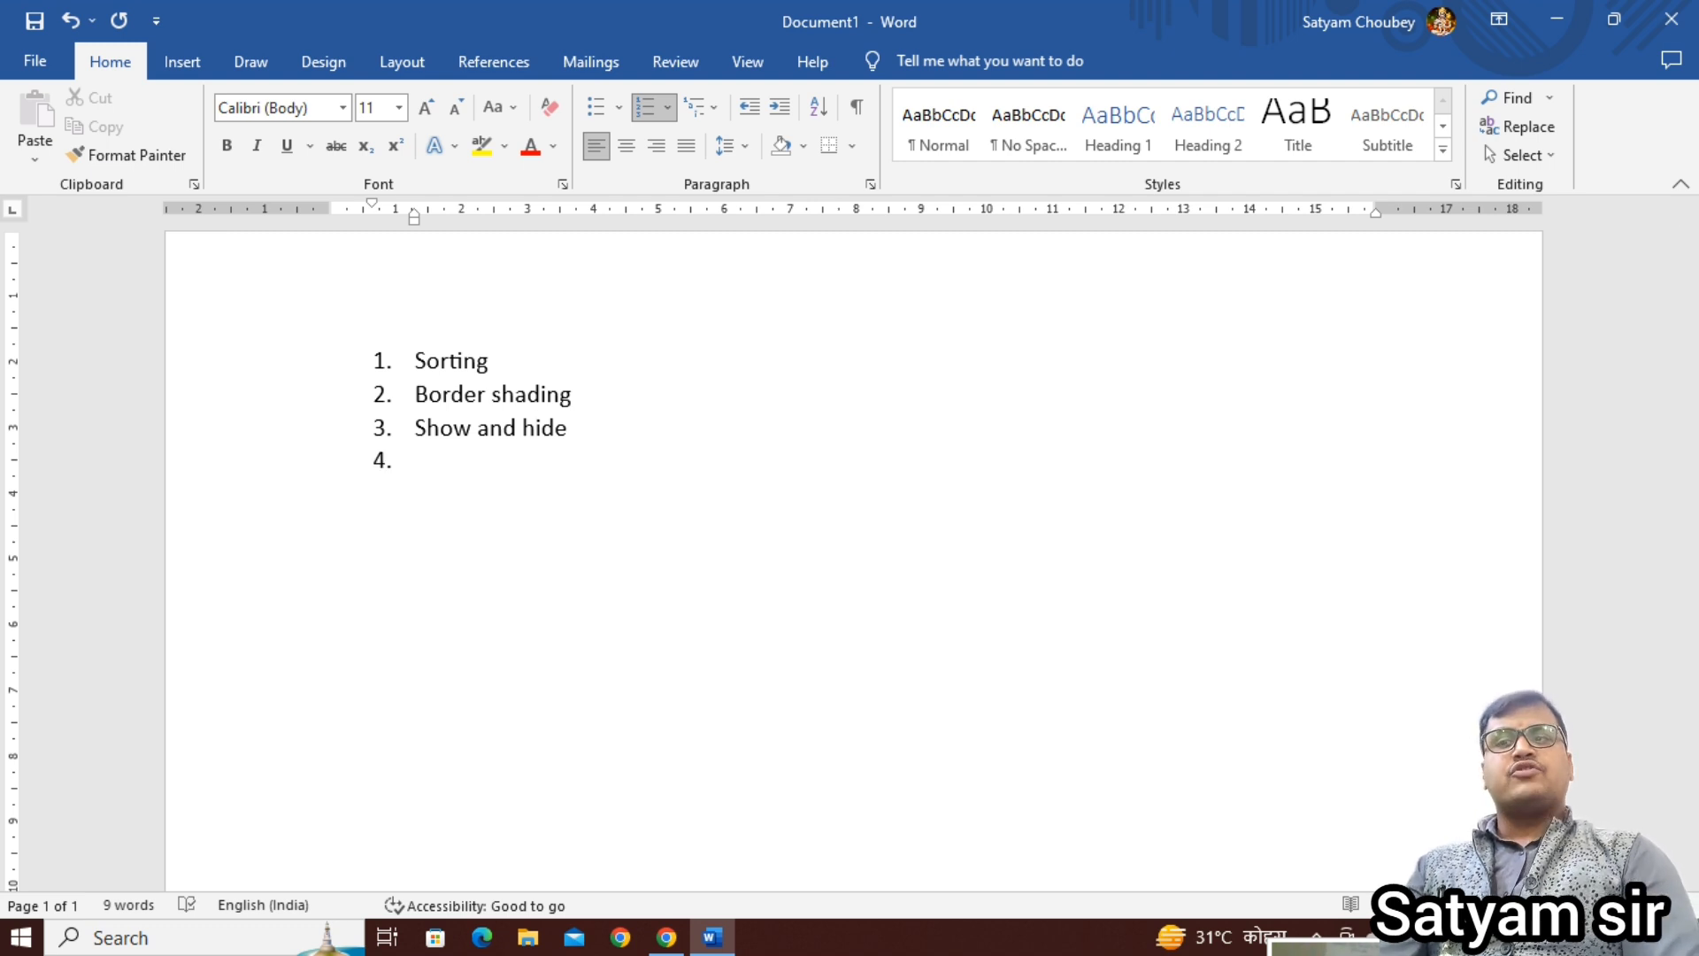
key("Return")
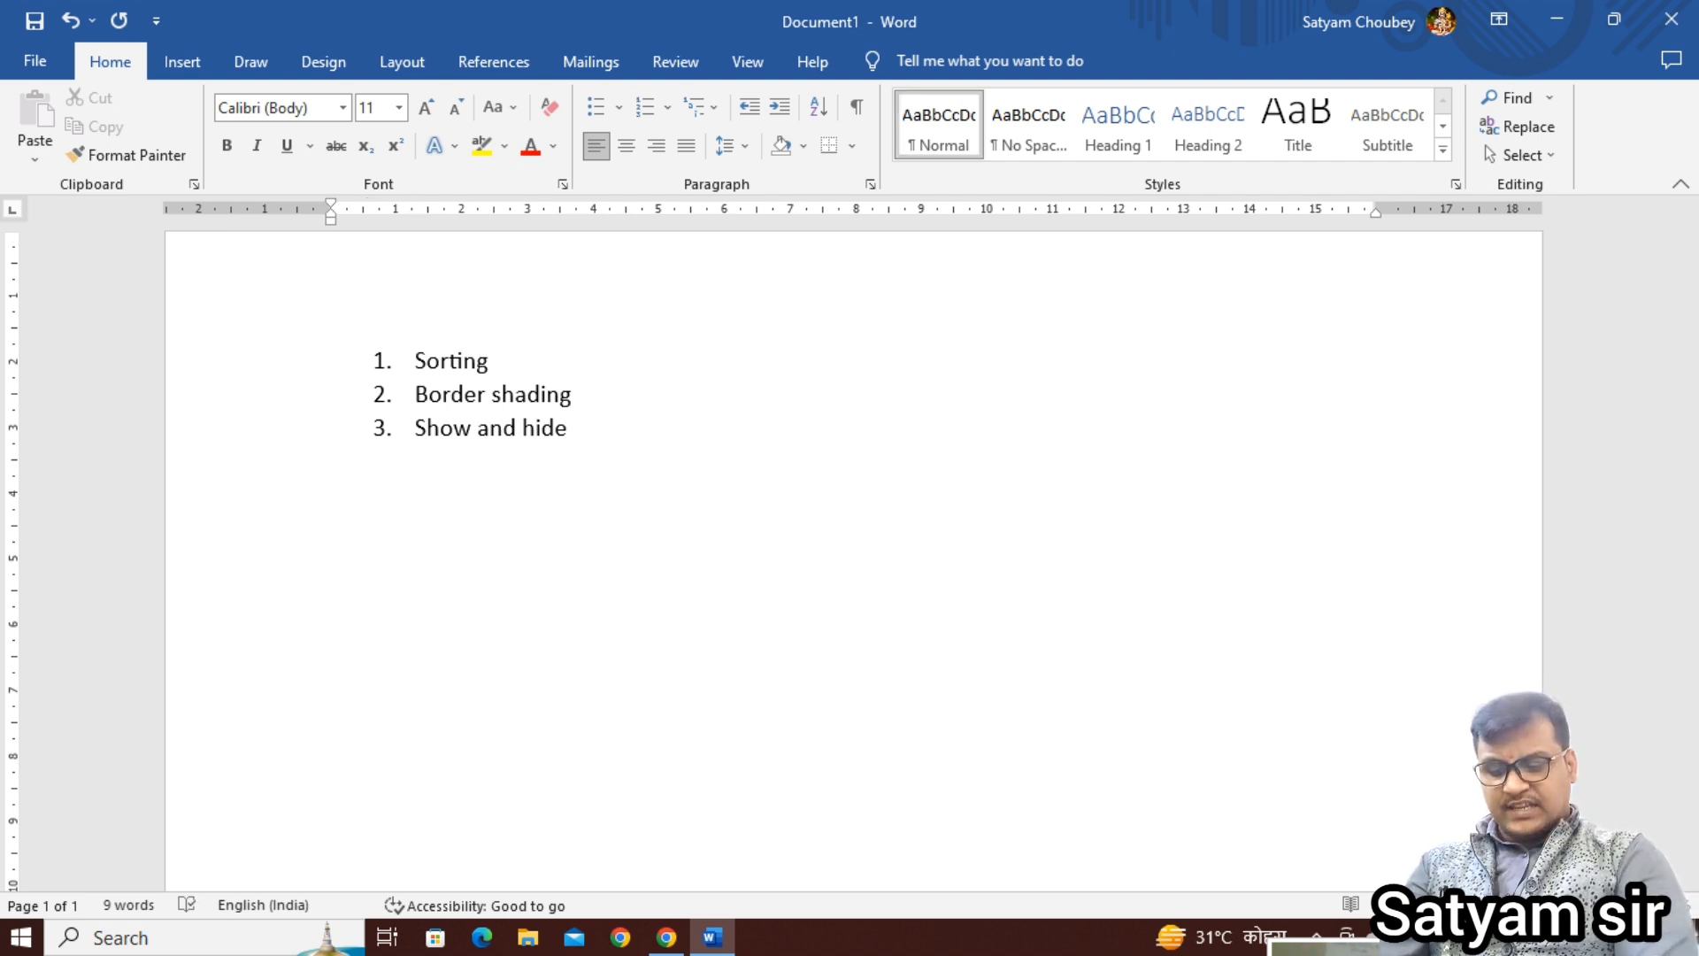
type("Ram")
key("Return")
type("syam")
key("Return")
type("mohan")
key("Return")
type("soiha")
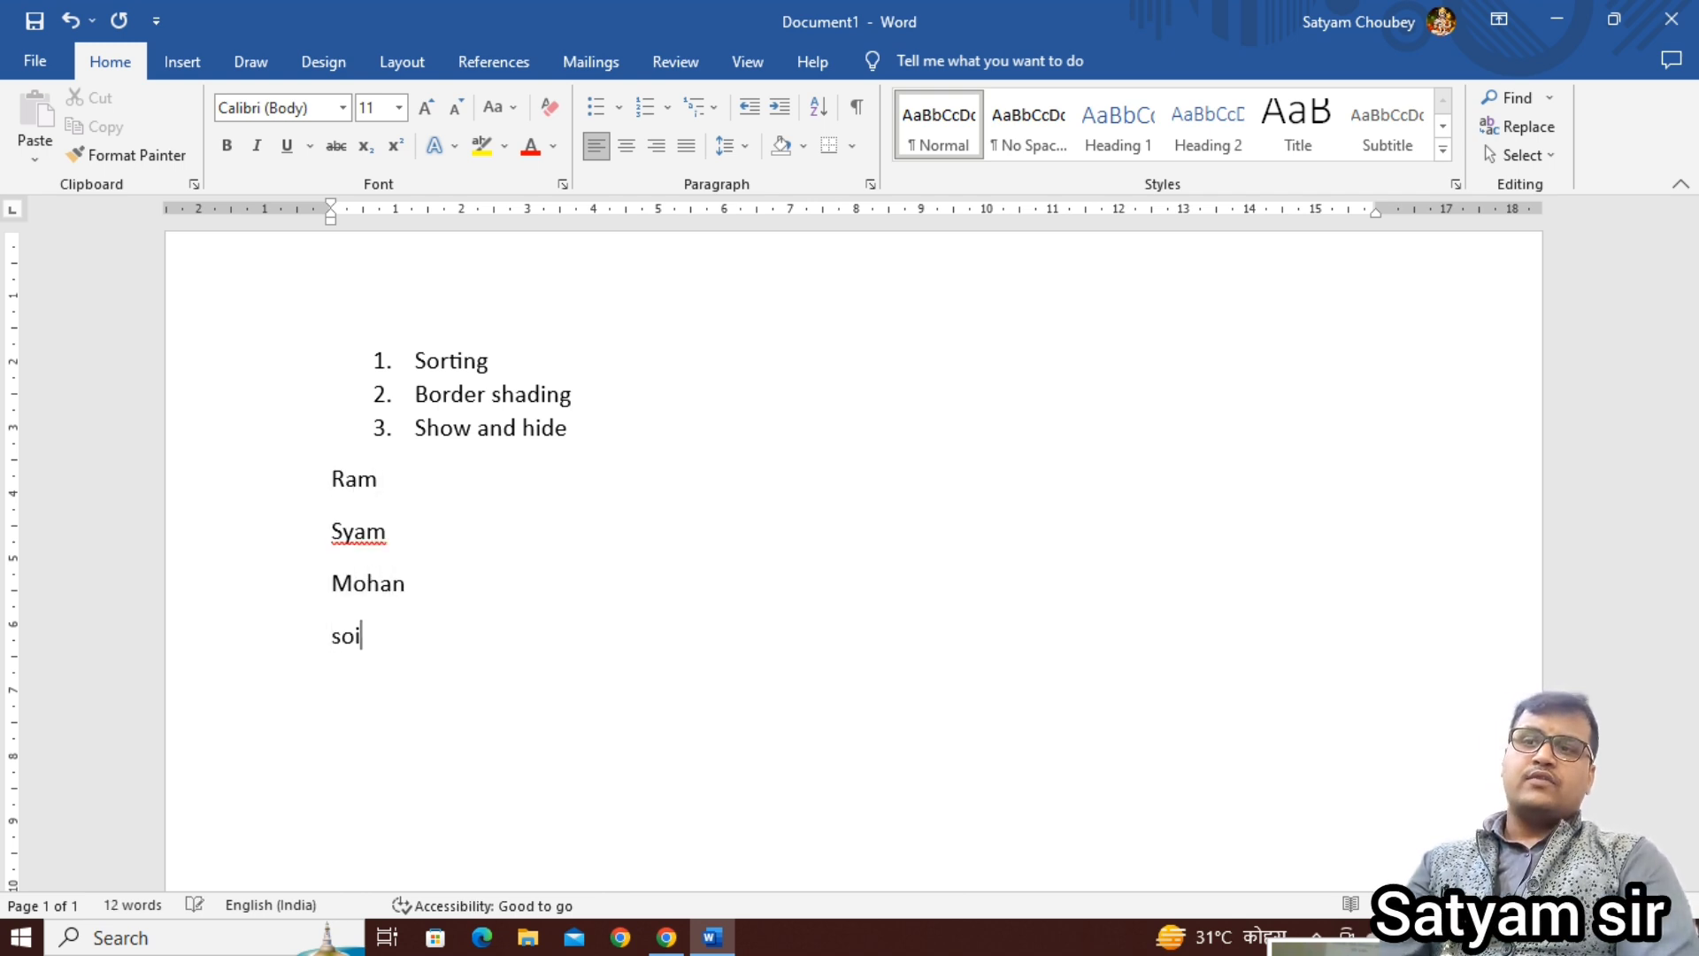
key("BackSpace")
key("BackSpace")
key("BackSpace")
type("han")
key("Return")
Step: Add six more first names below the existing ones, each on its own line
type("rohan")
key("Return")
type("sita")
key("Return")
type("gita")
key("Return")
type("mita")
key("Return")
type("r")
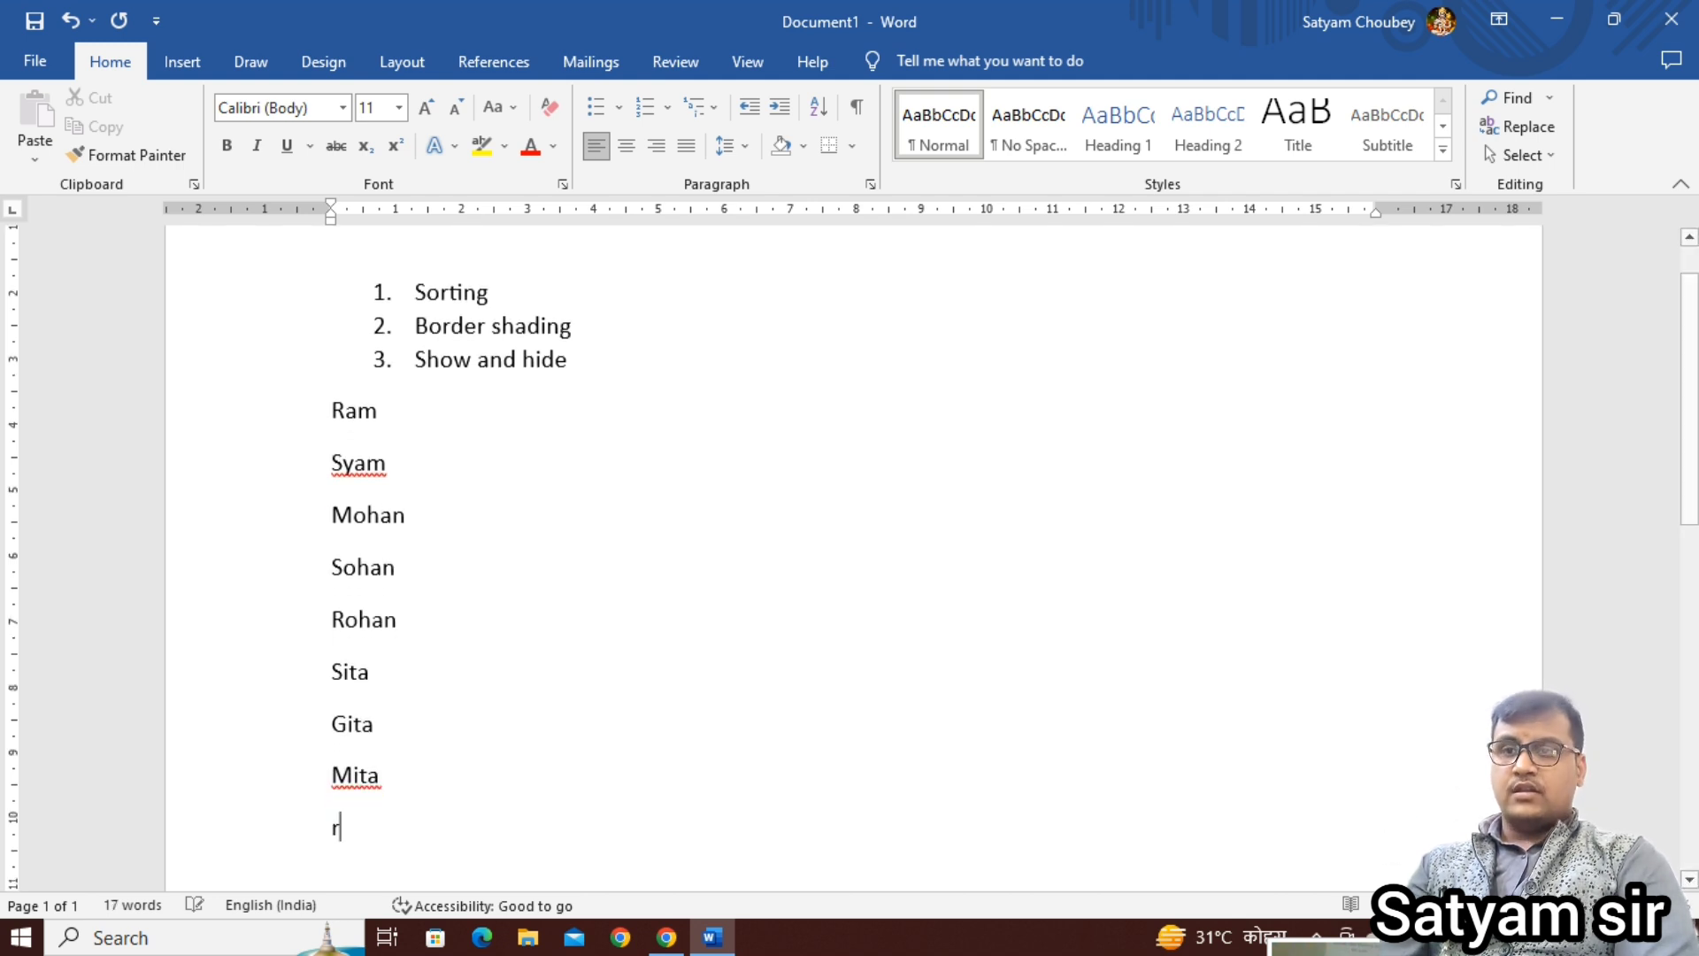
type("ita")
key("Return")
type("kita")
key("Return")
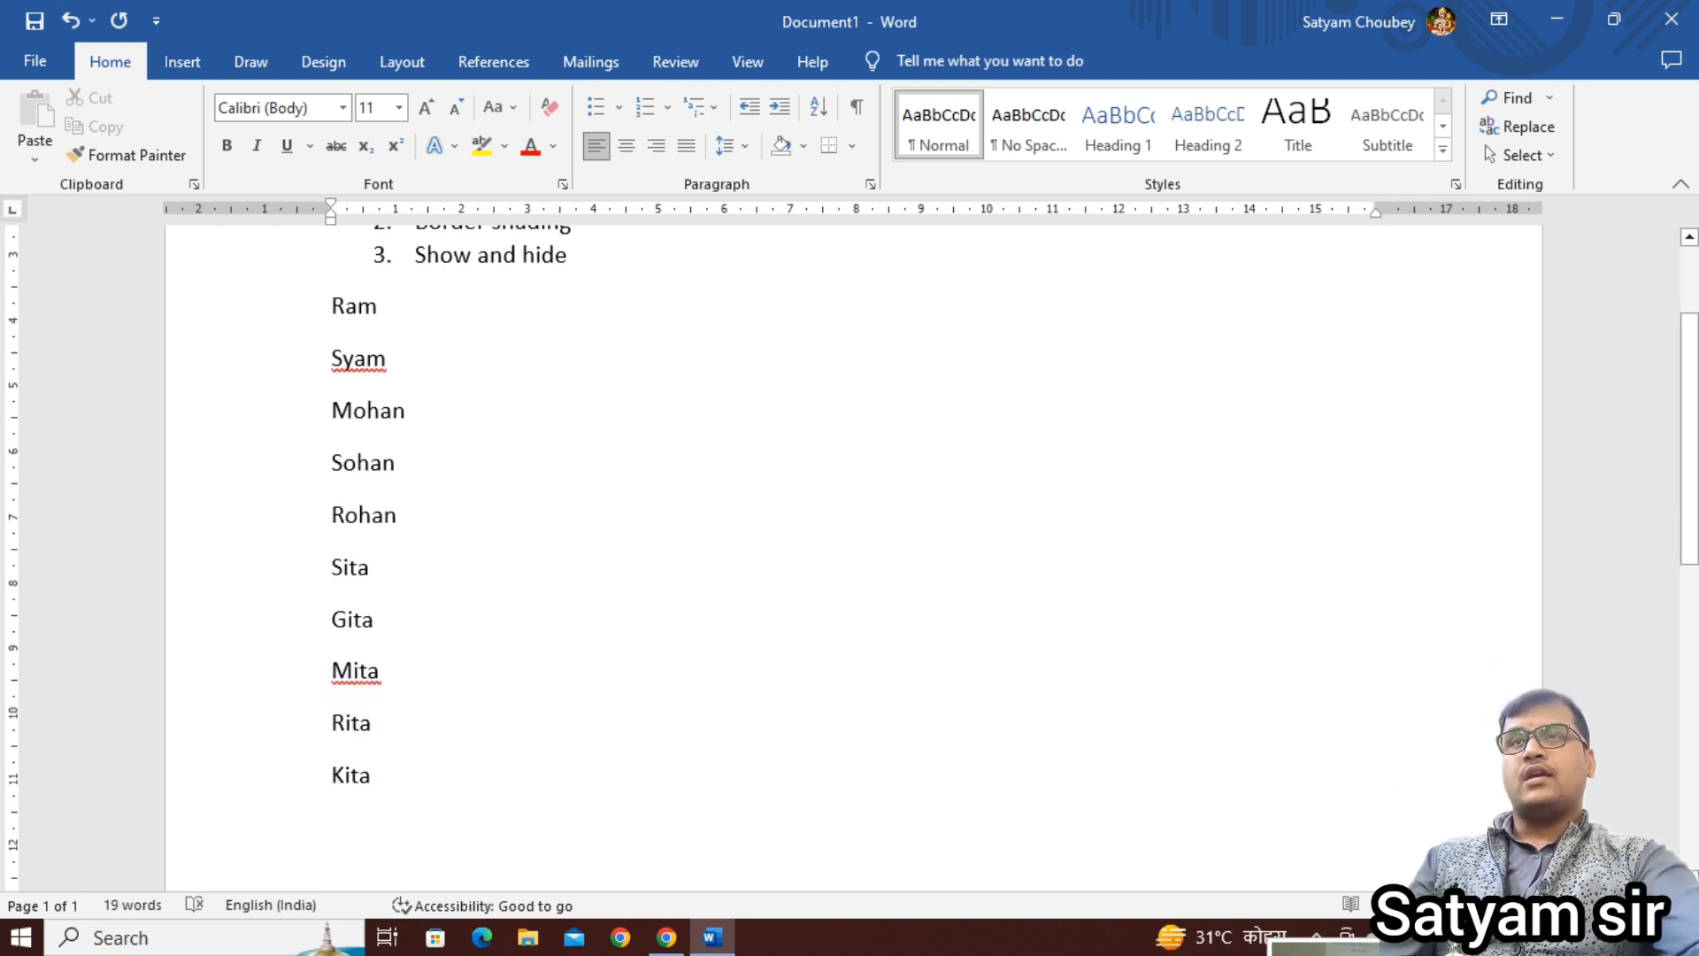
Step: Correct the spelling of the second name by inserting "h" after its first letter
scroll(439, 414, "up", 1)
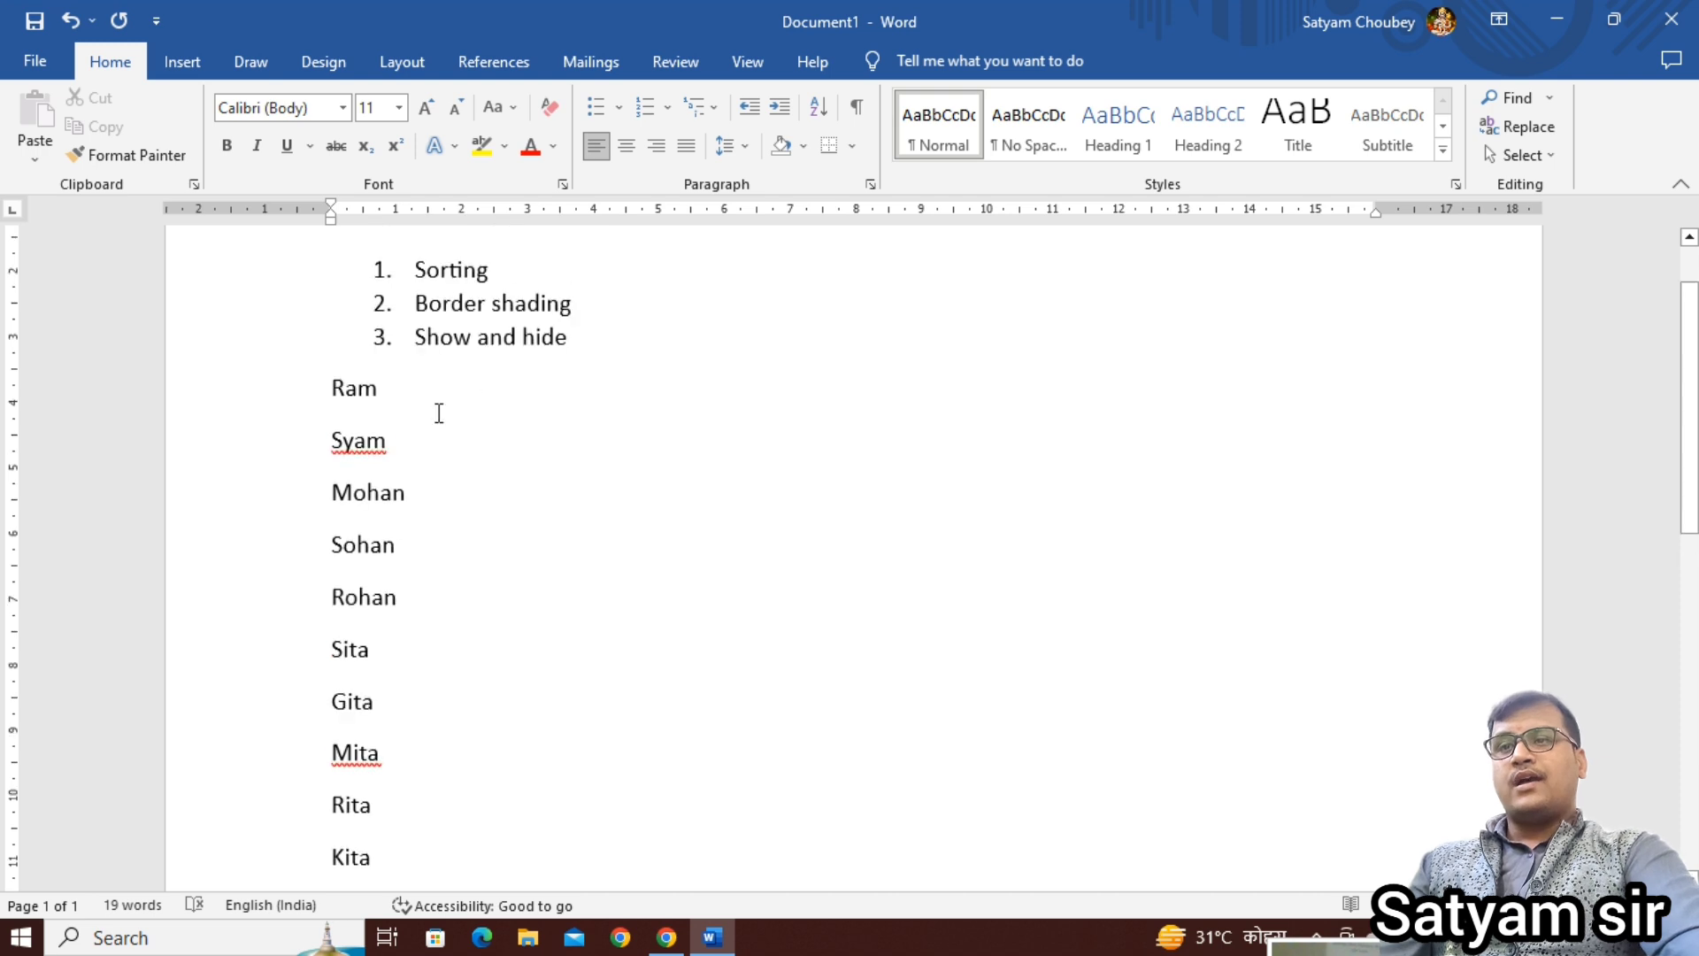
left_click(346, 460)
left_click(357, 442)
right_click(364, 444)
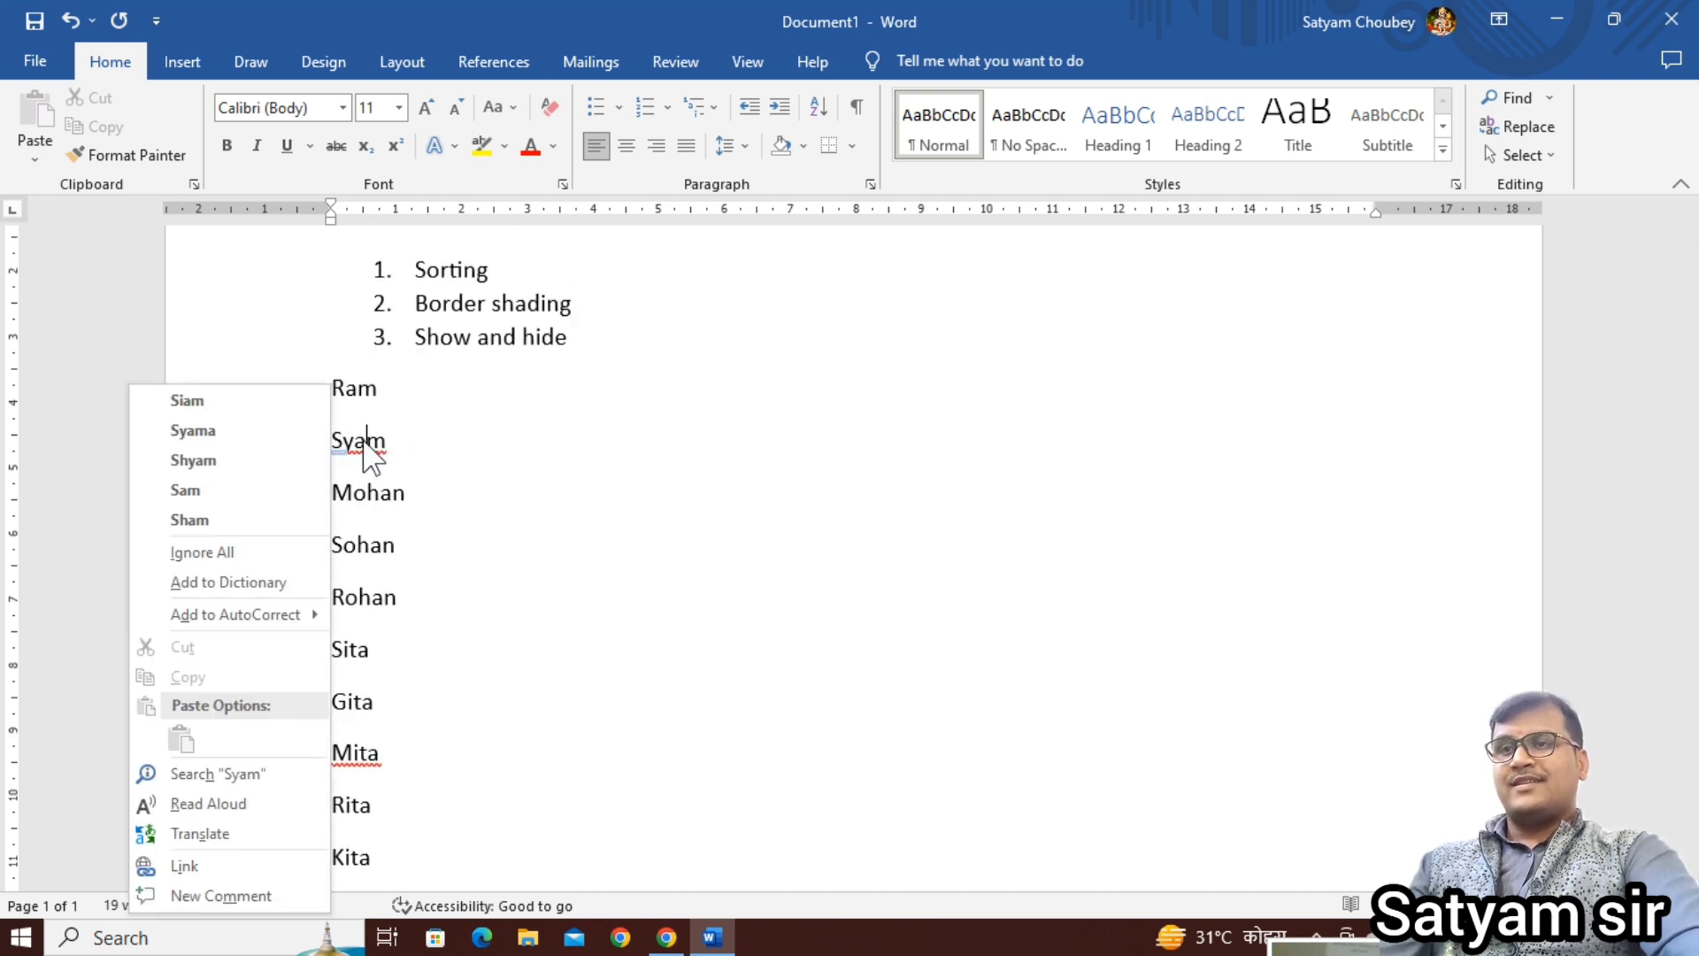
left_click(362, 442)
left_click(343, 440)
type("h")
Step: Delete the three-item numbered list above the names
left_click(449, 492)
left_click_drag(595, 351, 265, 247)
key("Delete")
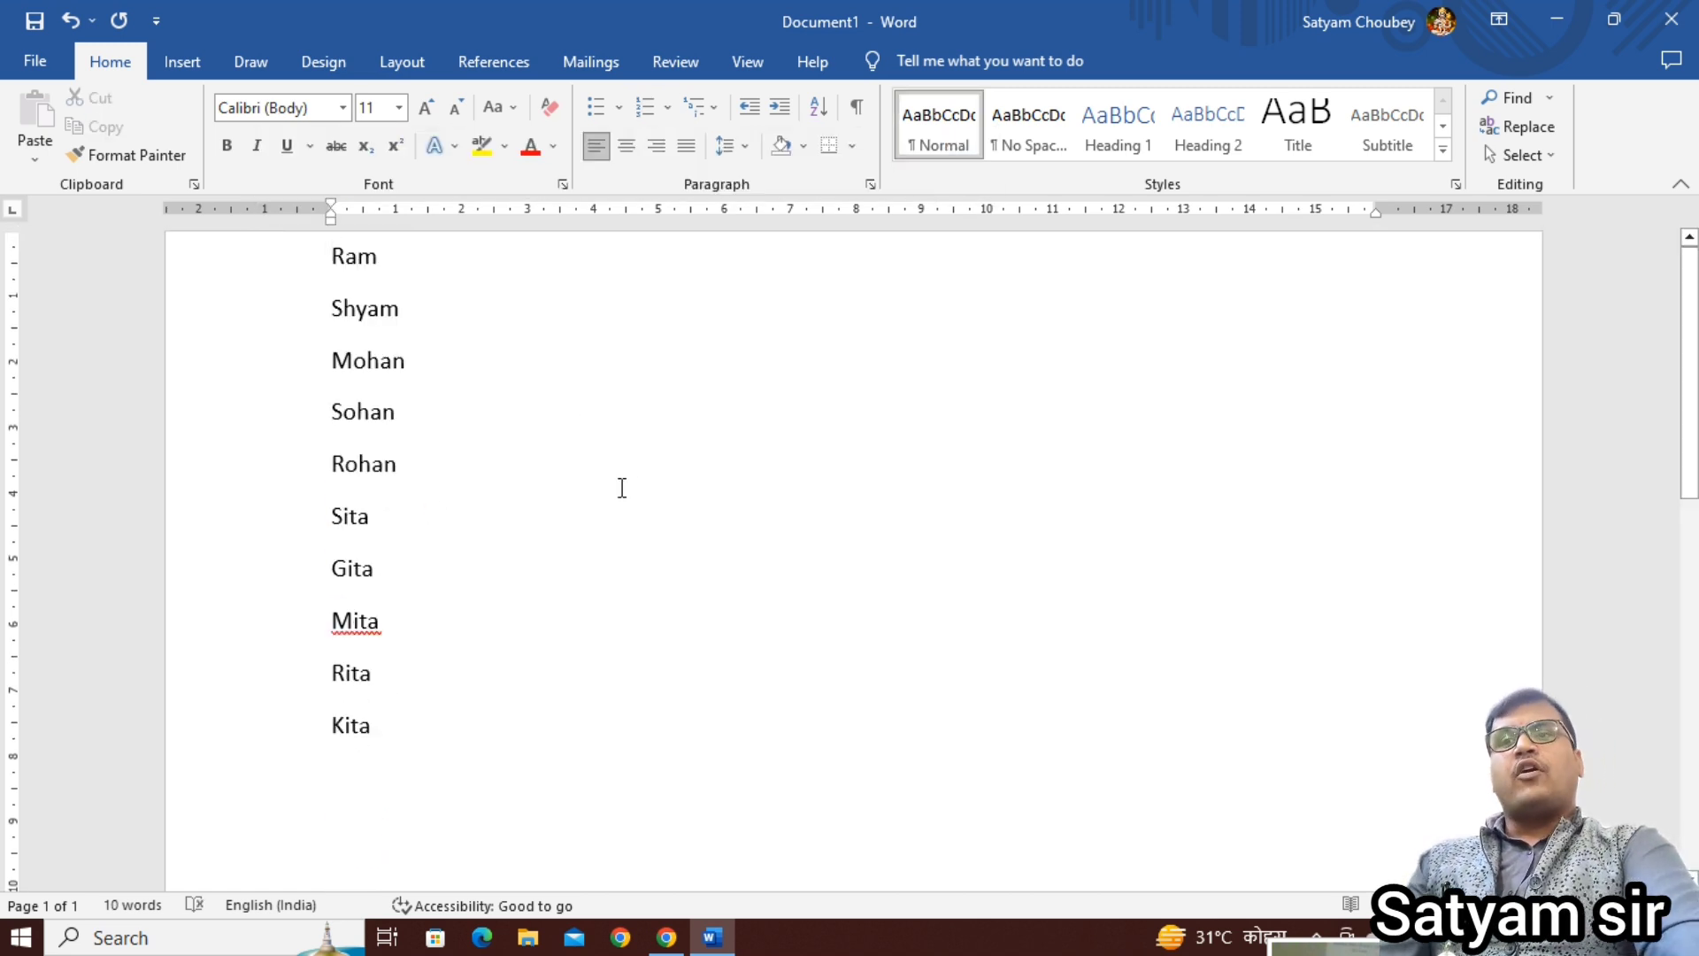
Step: Sort all the names by paragraphs as text in ascending order, with no header row
scroll(622, 487, "up", 3, "ctrl")
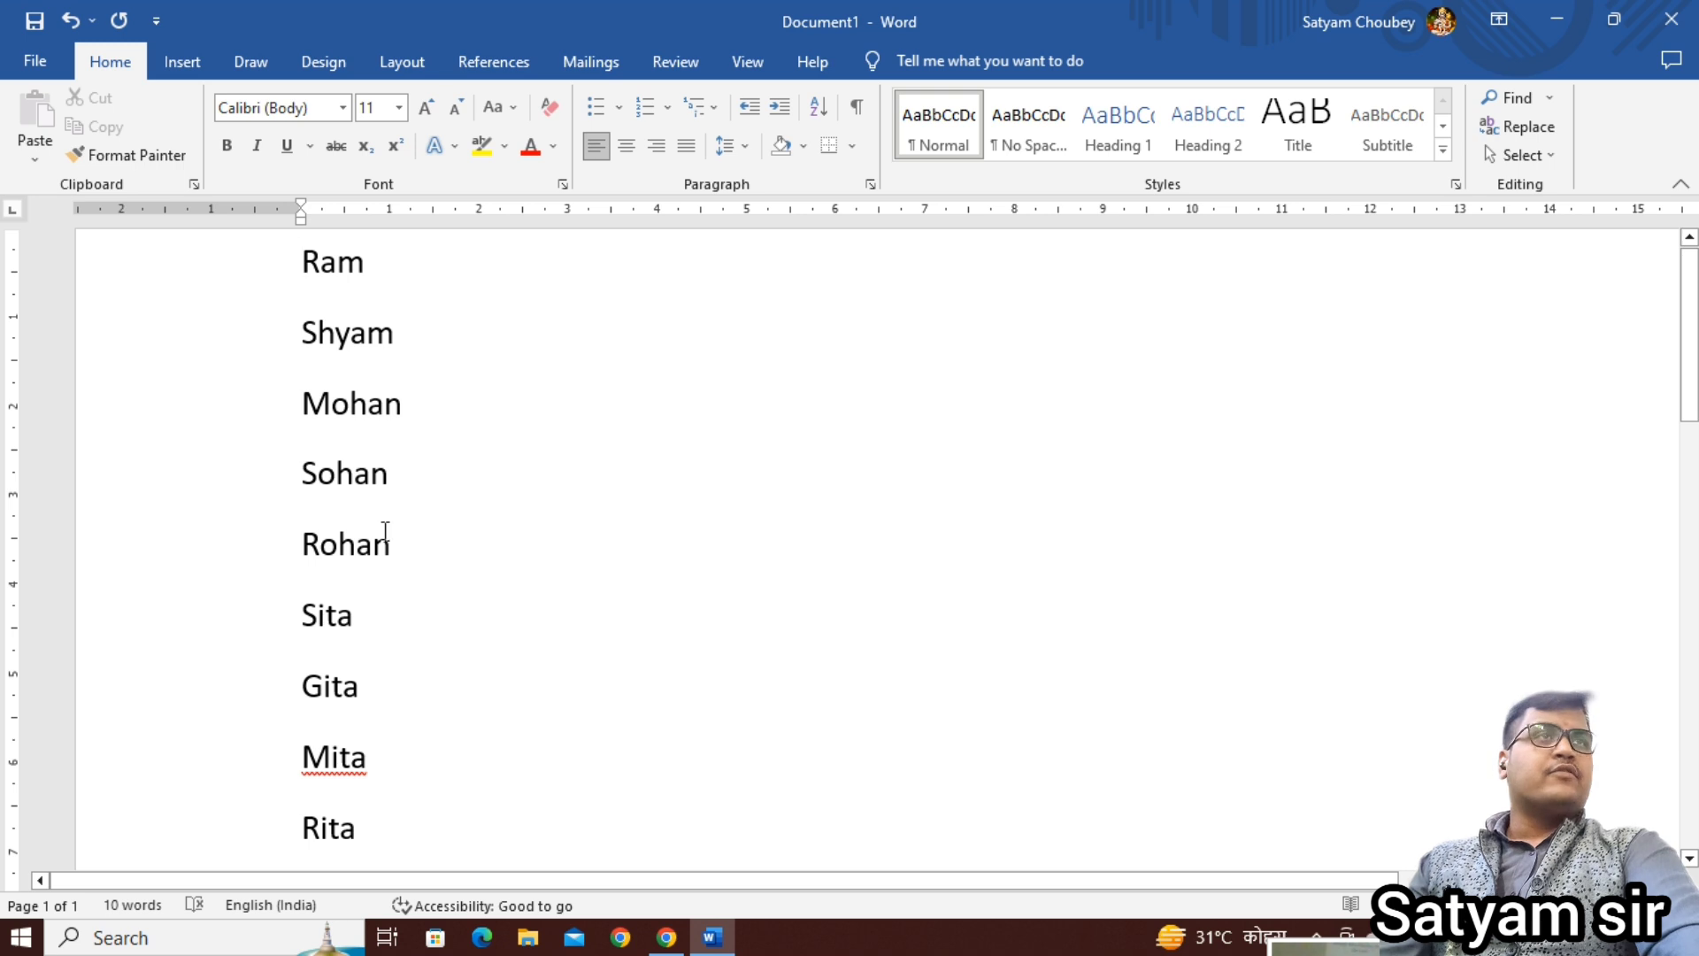
key("ctrl+a")
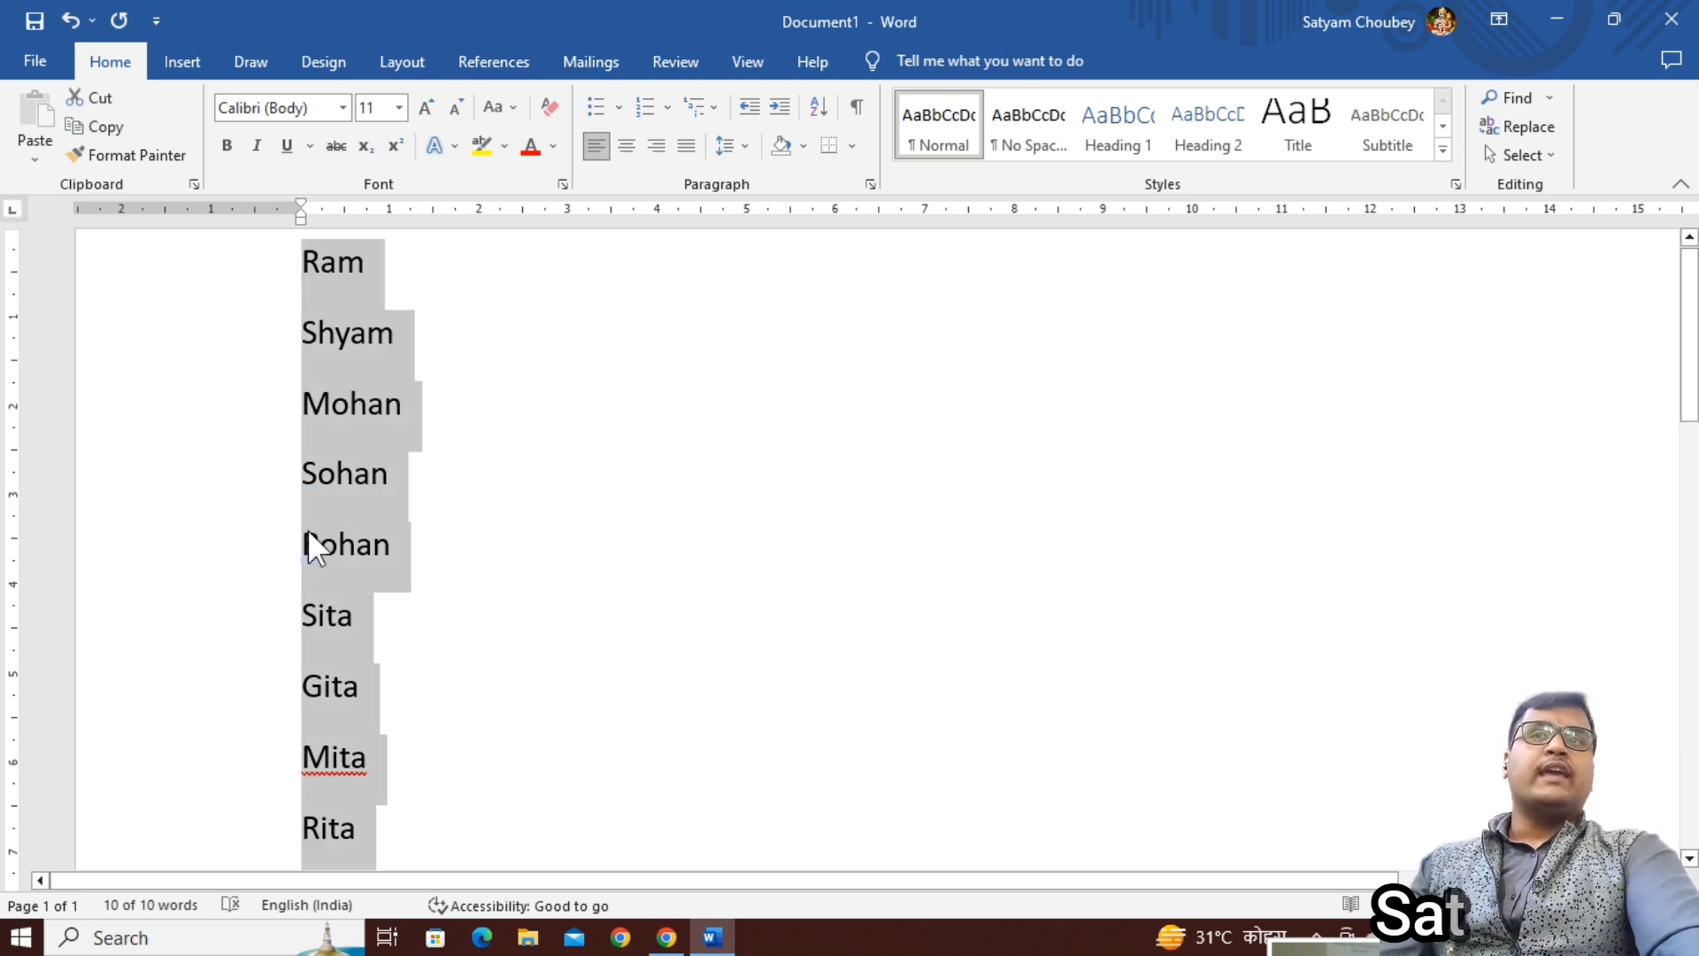
left_click(817, 107)
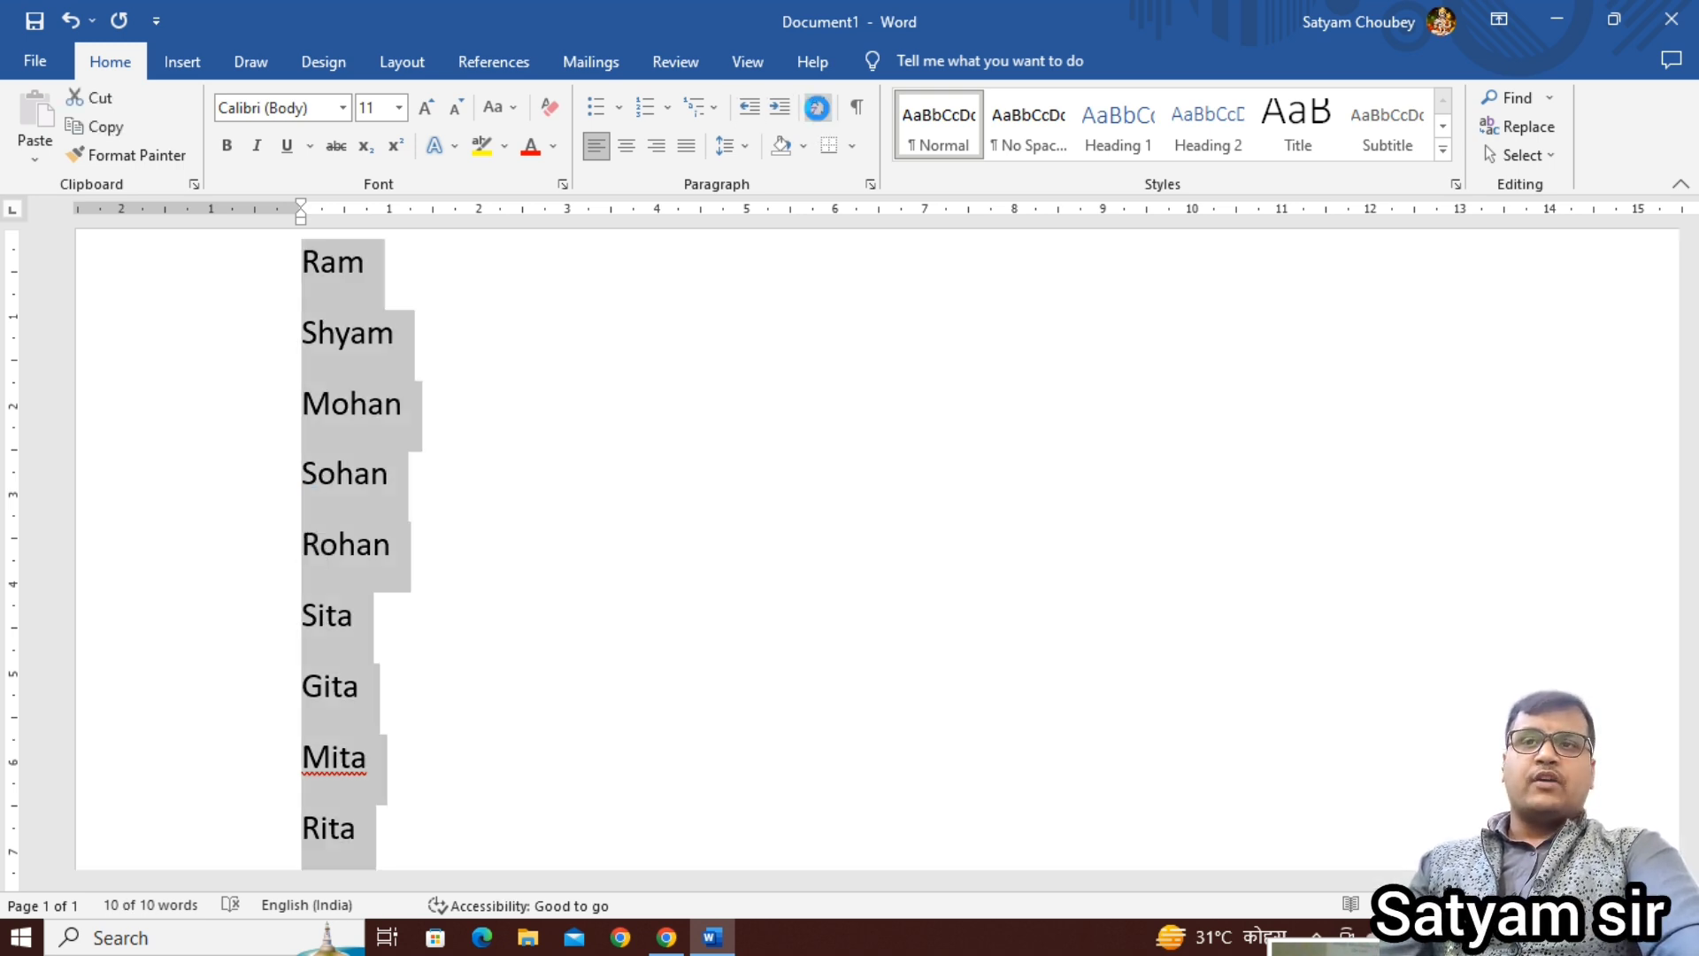
left_click_drag(752, 275, 753, 305)
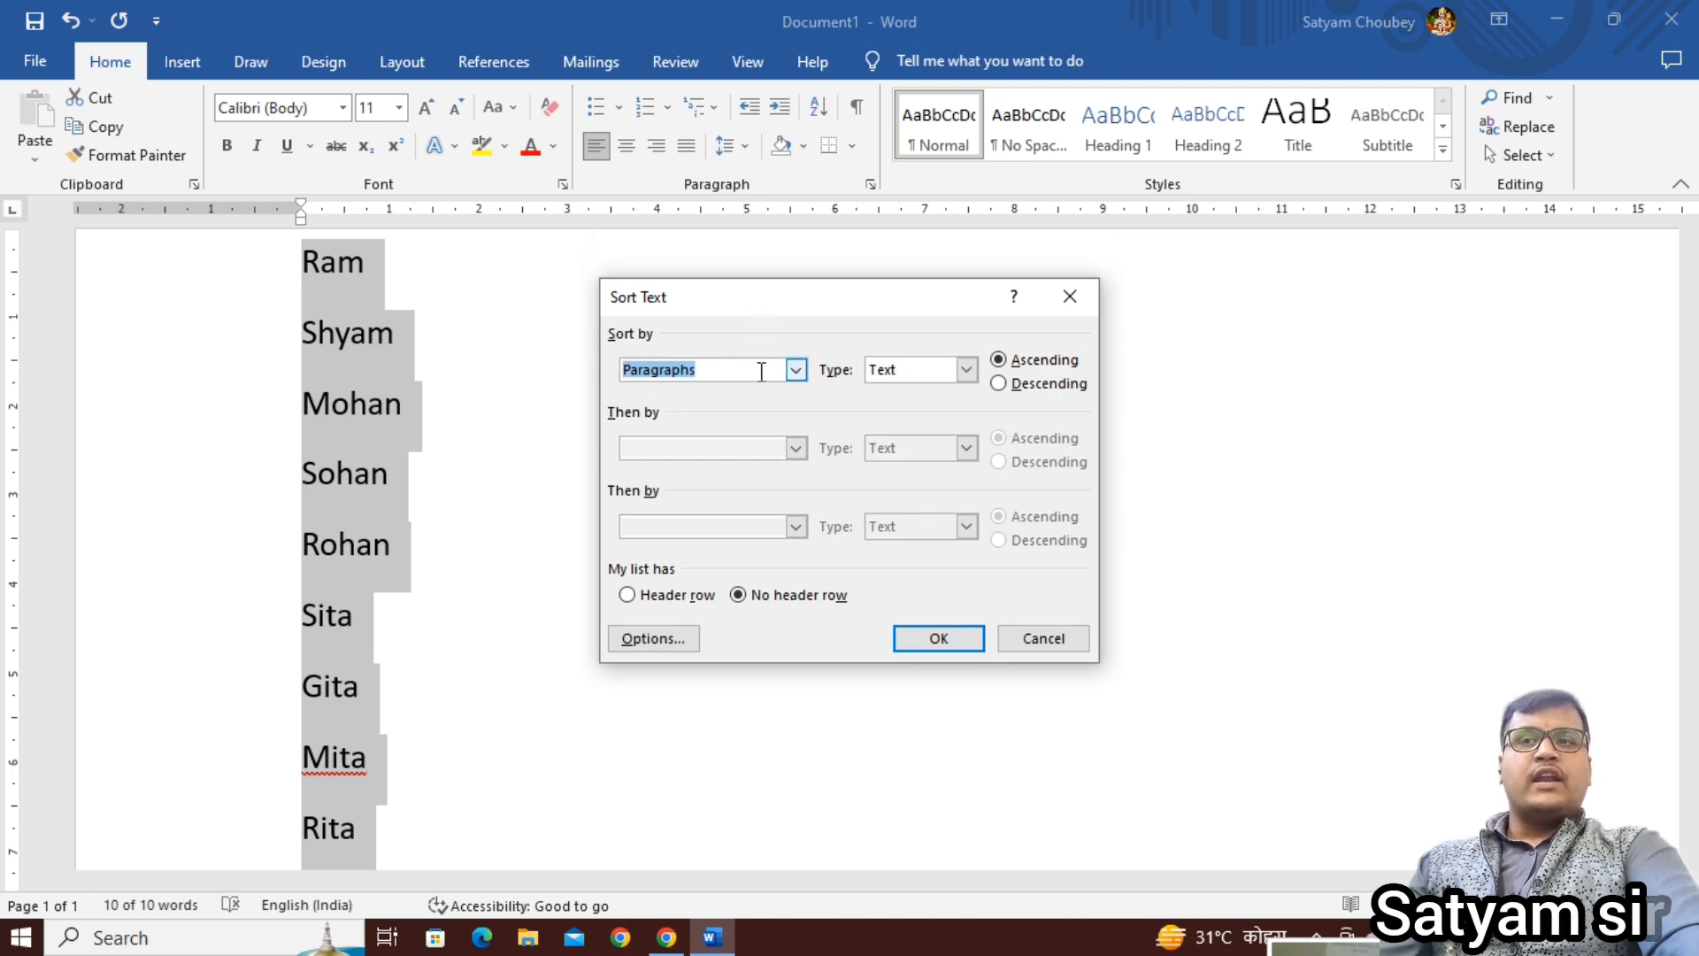
left_click(795, 370)
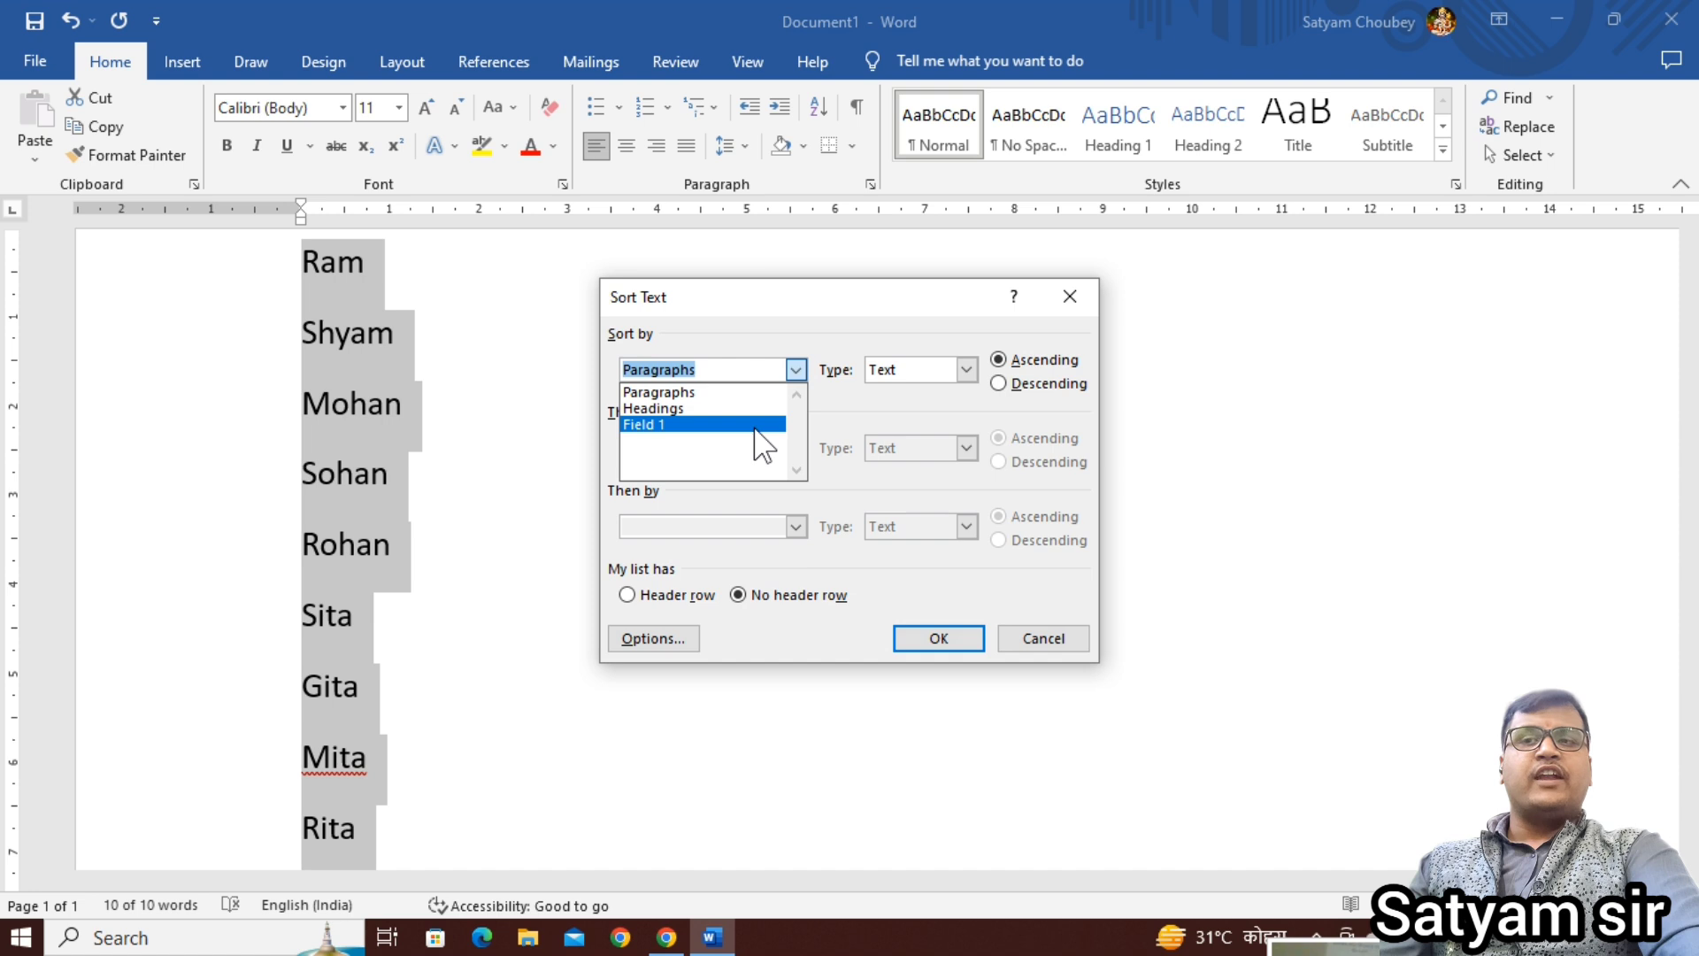
left_click(795, 370)
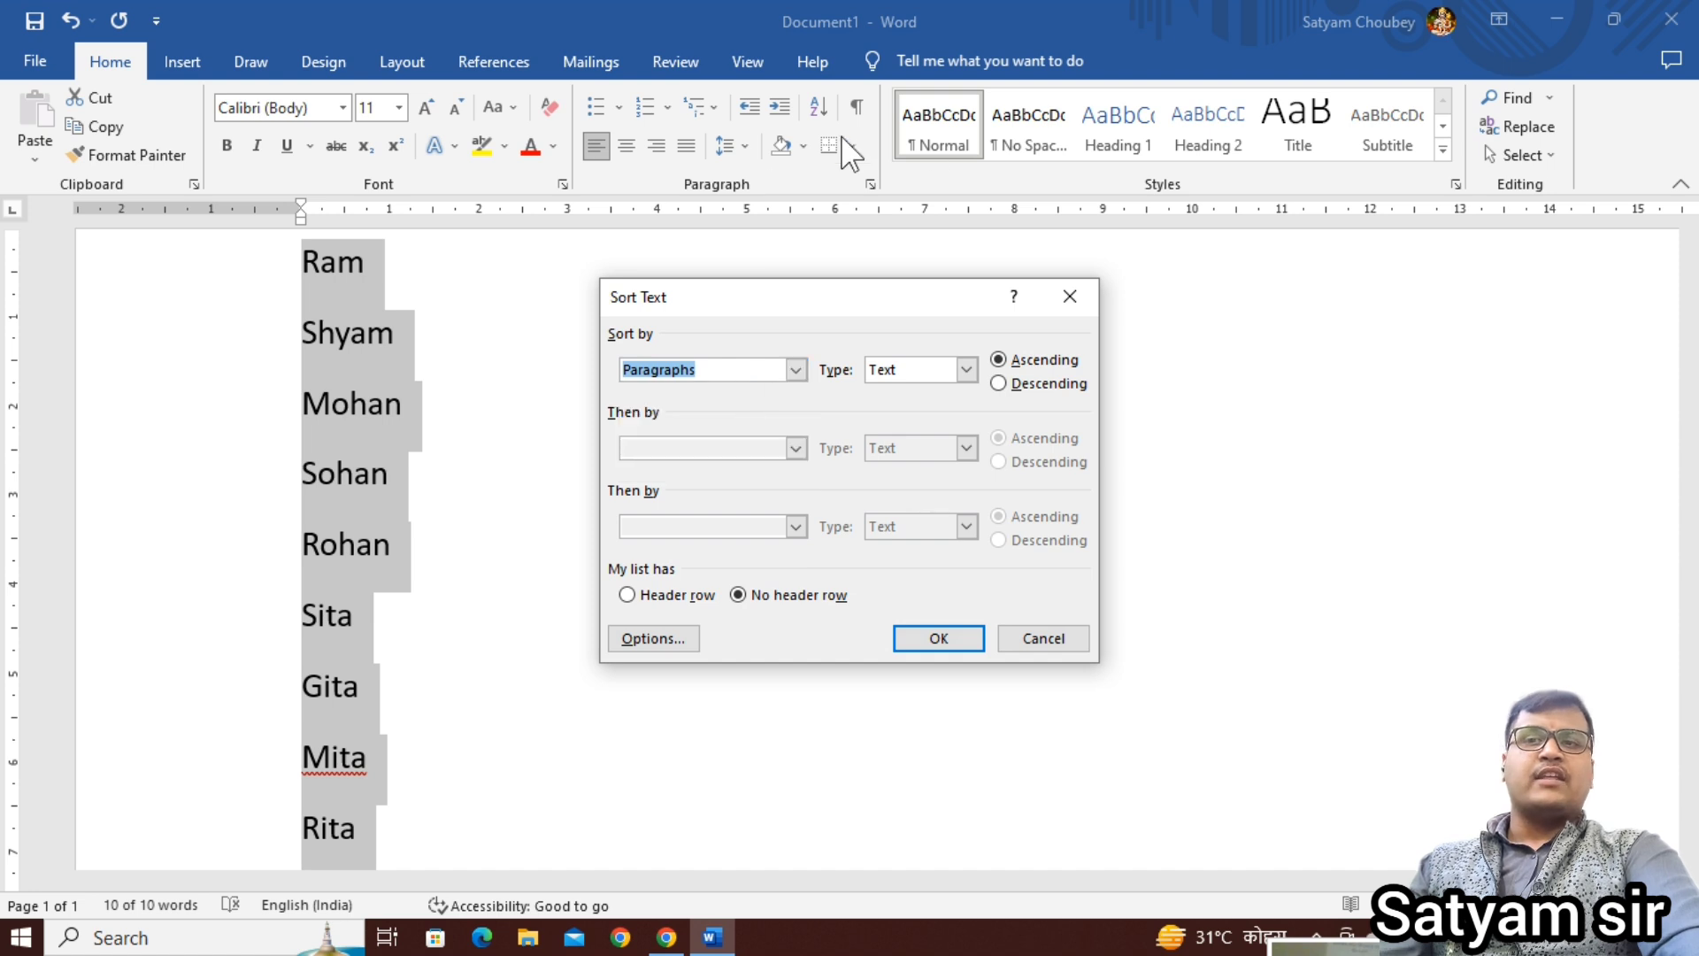
left_click(965, 370)
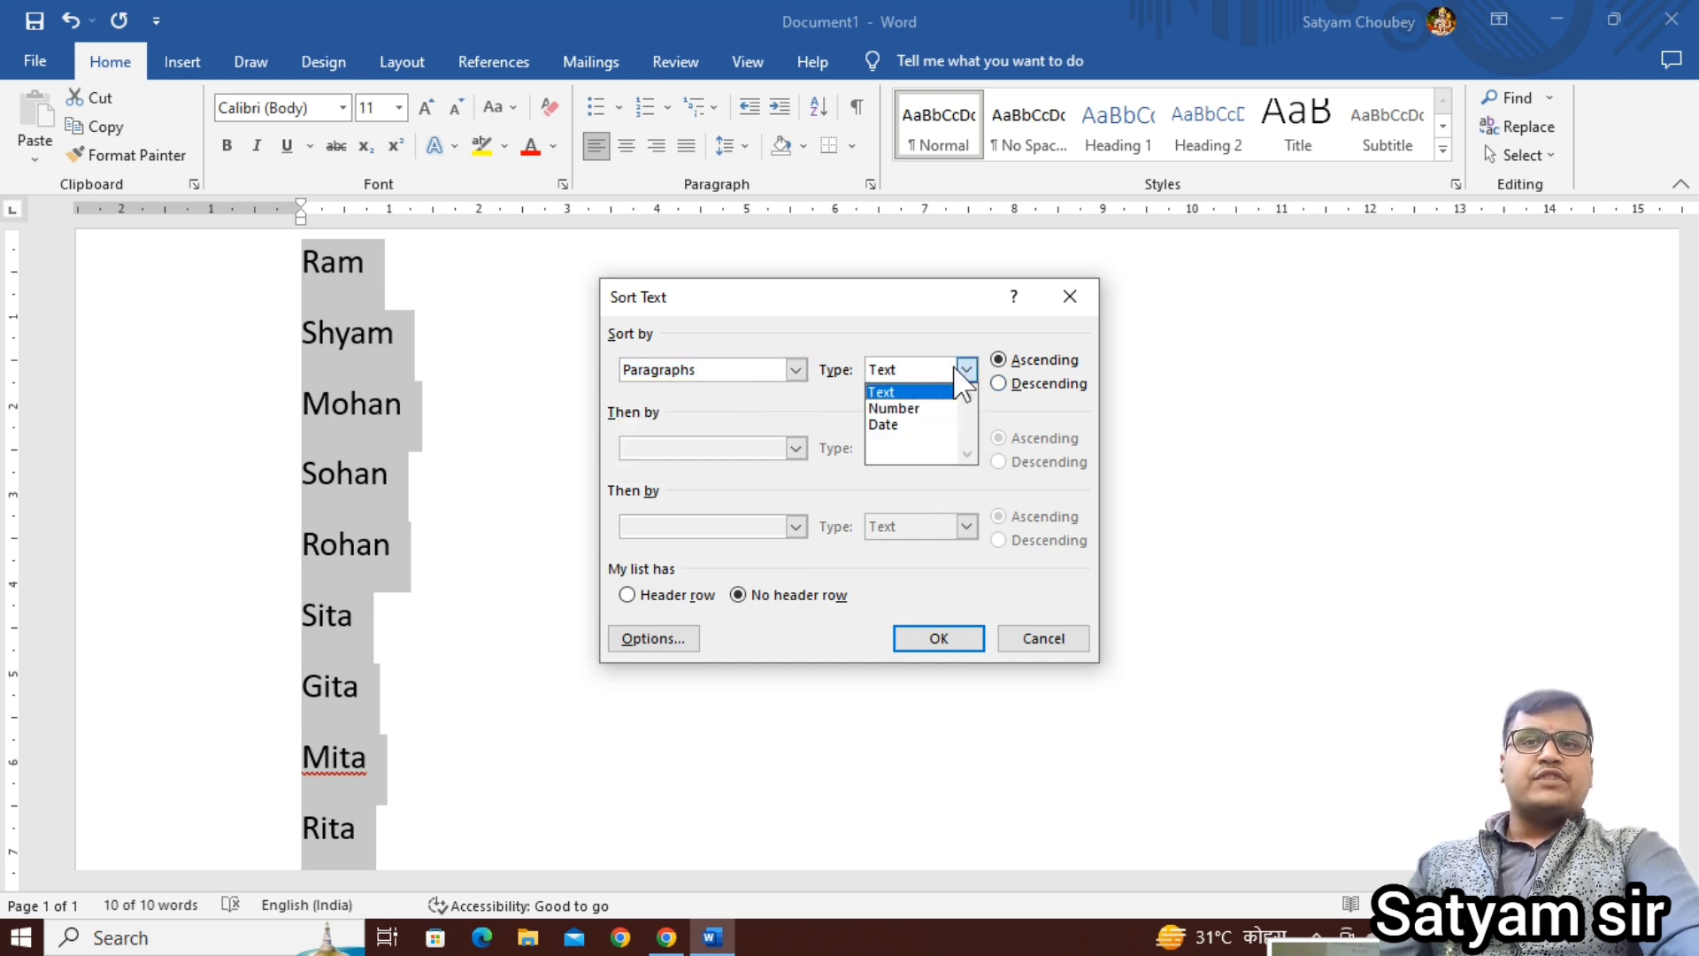
left_click(906, 391)
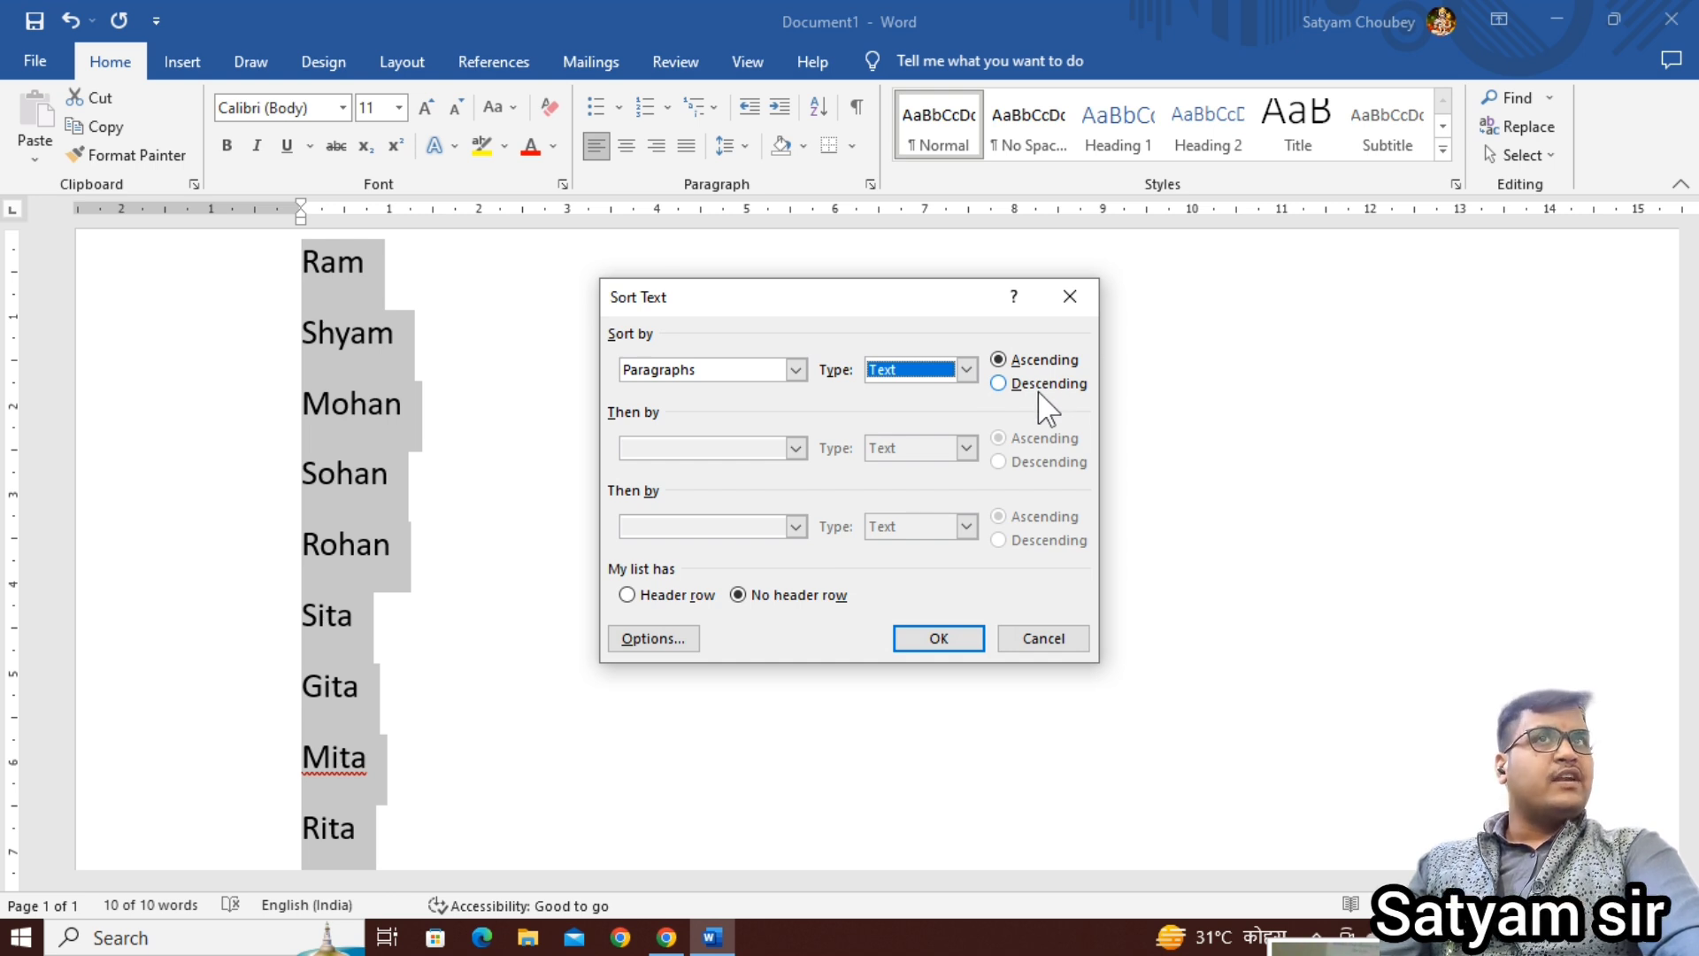
left_click(938, 641)
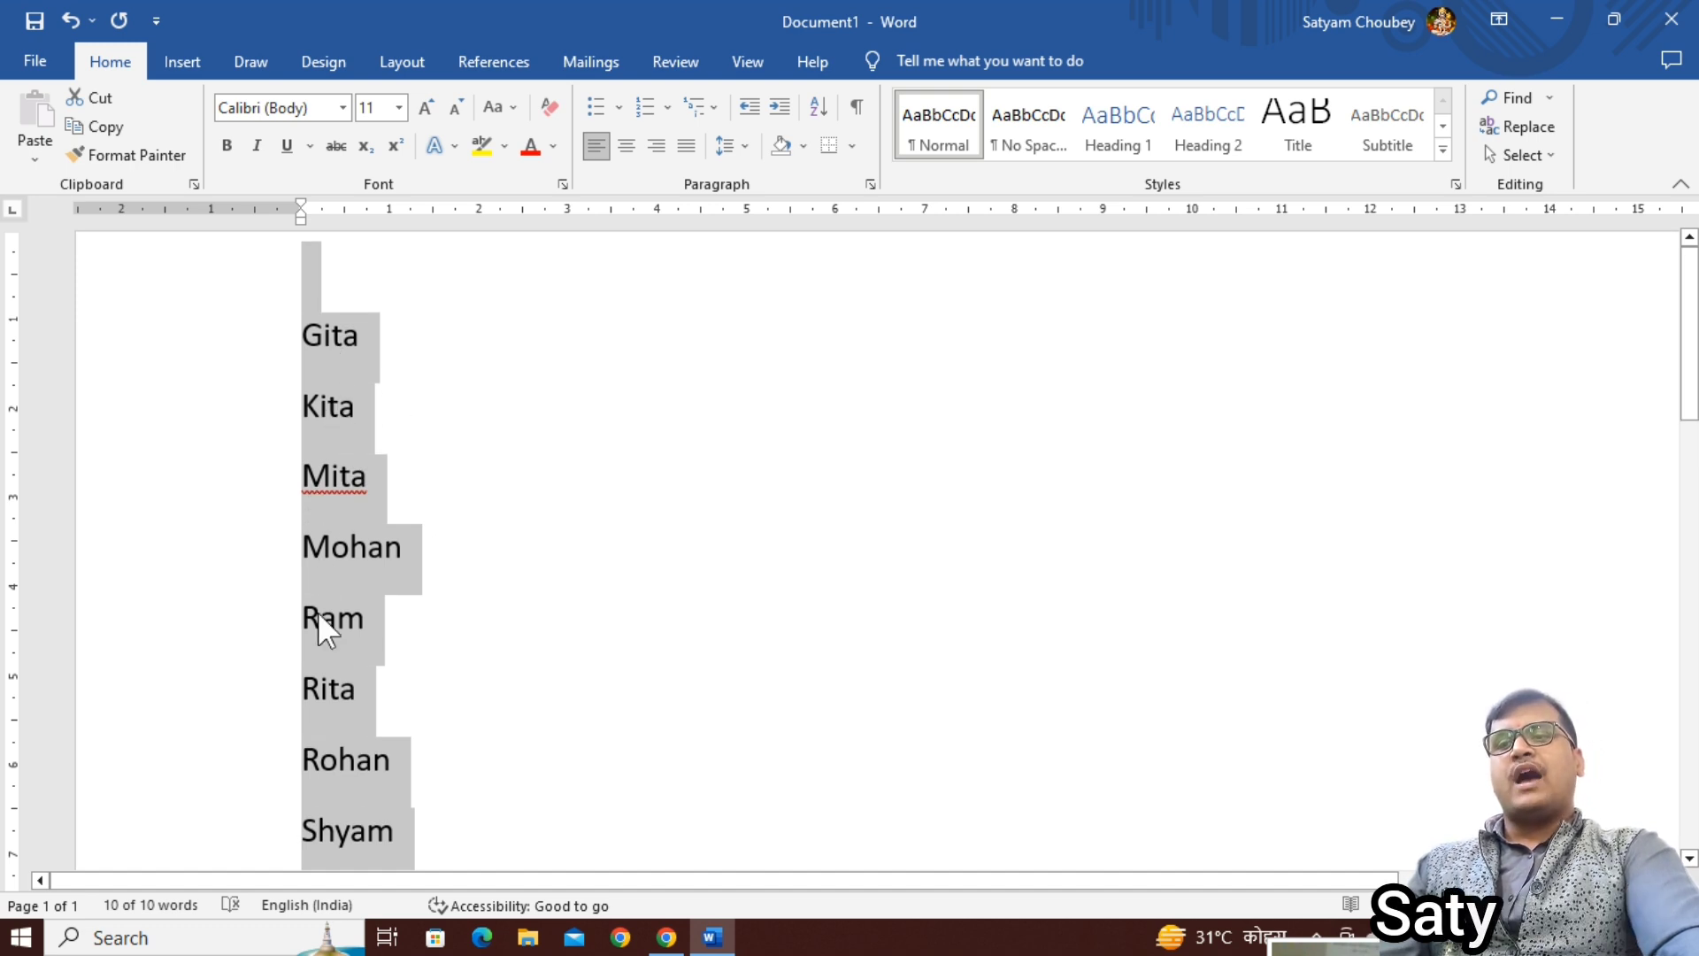
Step: Sort the selected names again by paragraphs as text in descending order
scroll(399, 783, "down", 3)
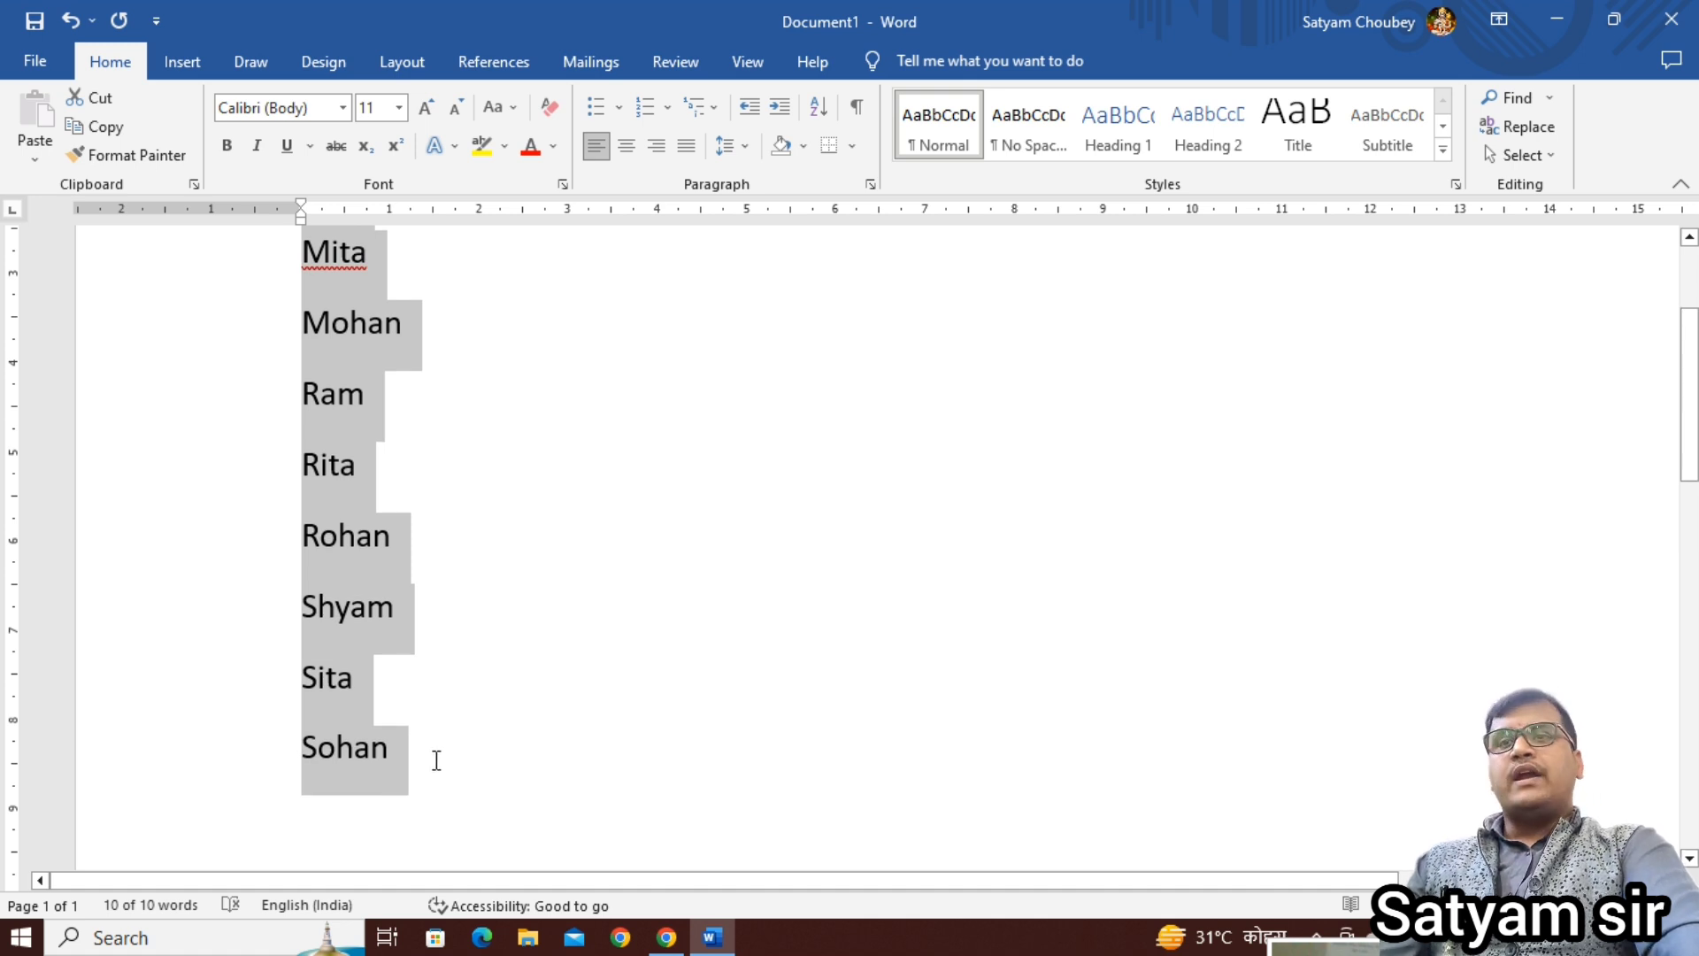
left_click(818, 106)
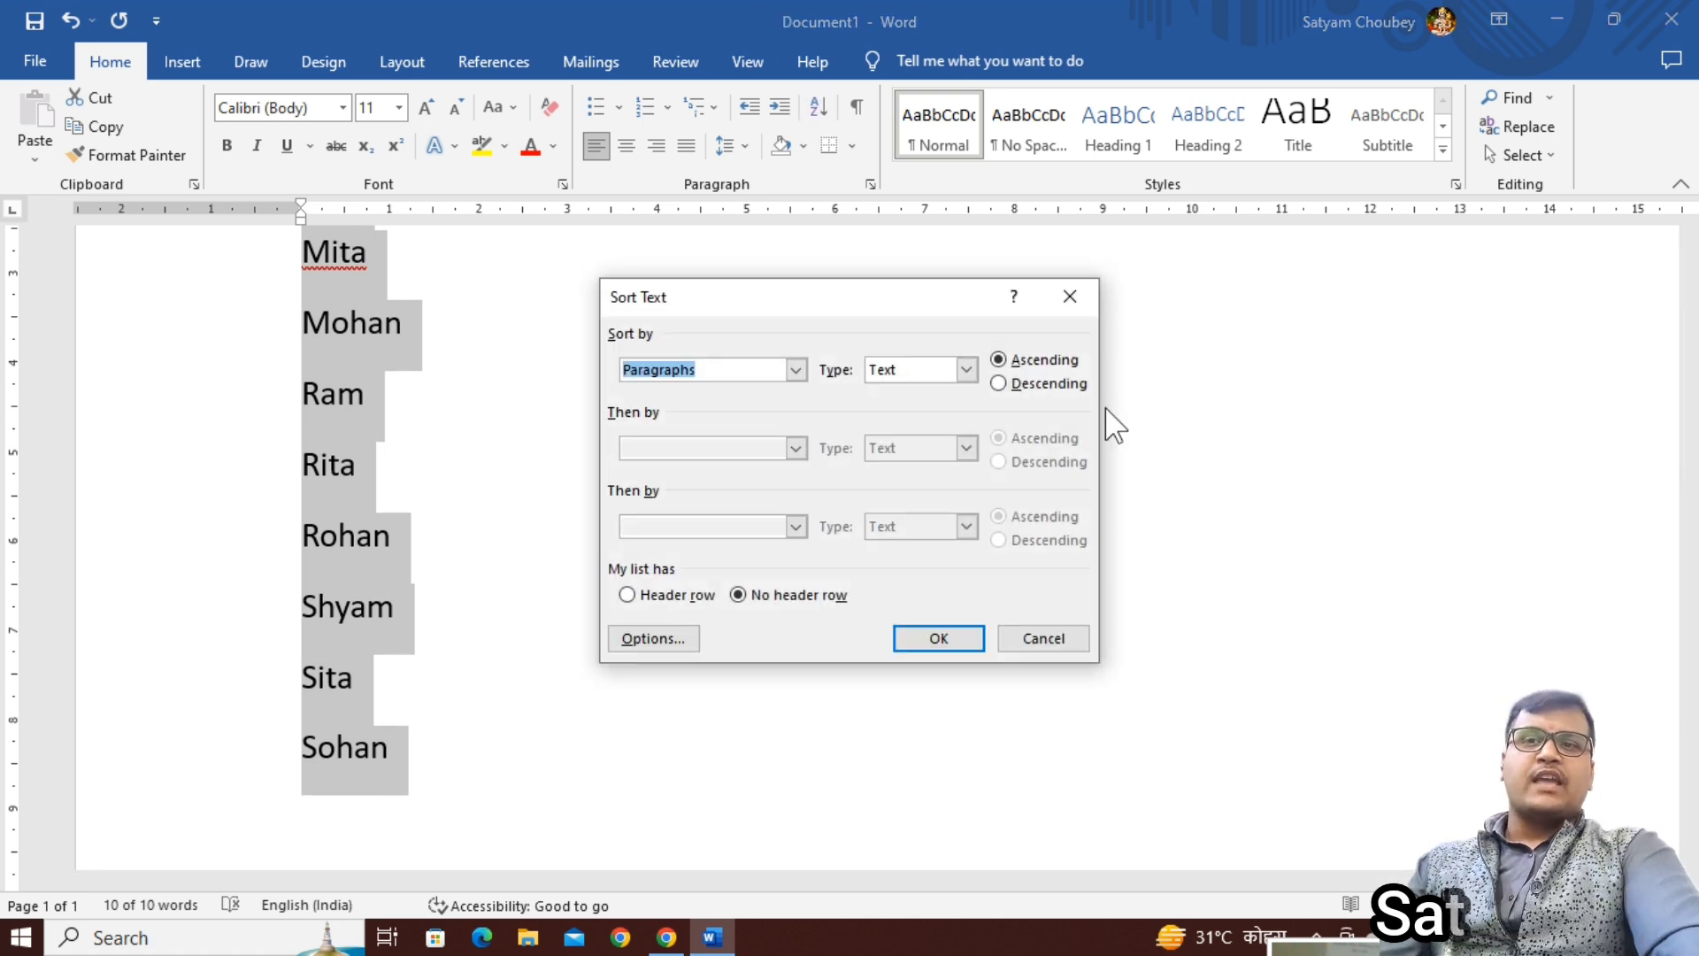
left_click(1026, 387)
left_click(973, 650)
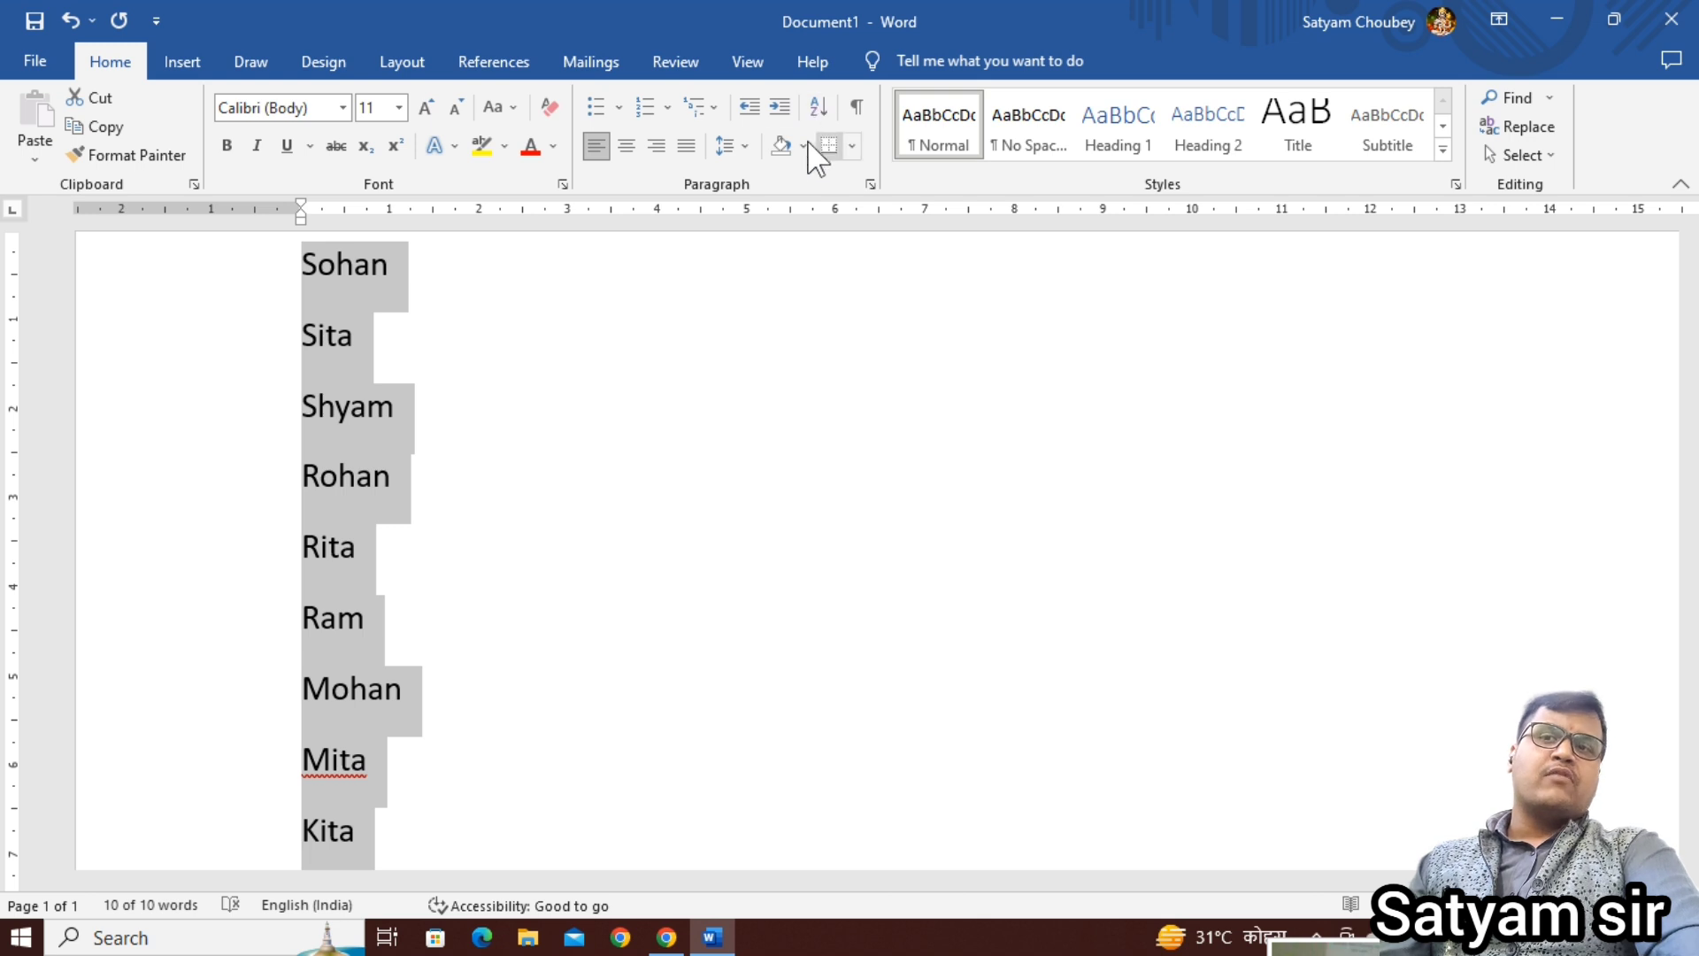
left_click(180, 64)
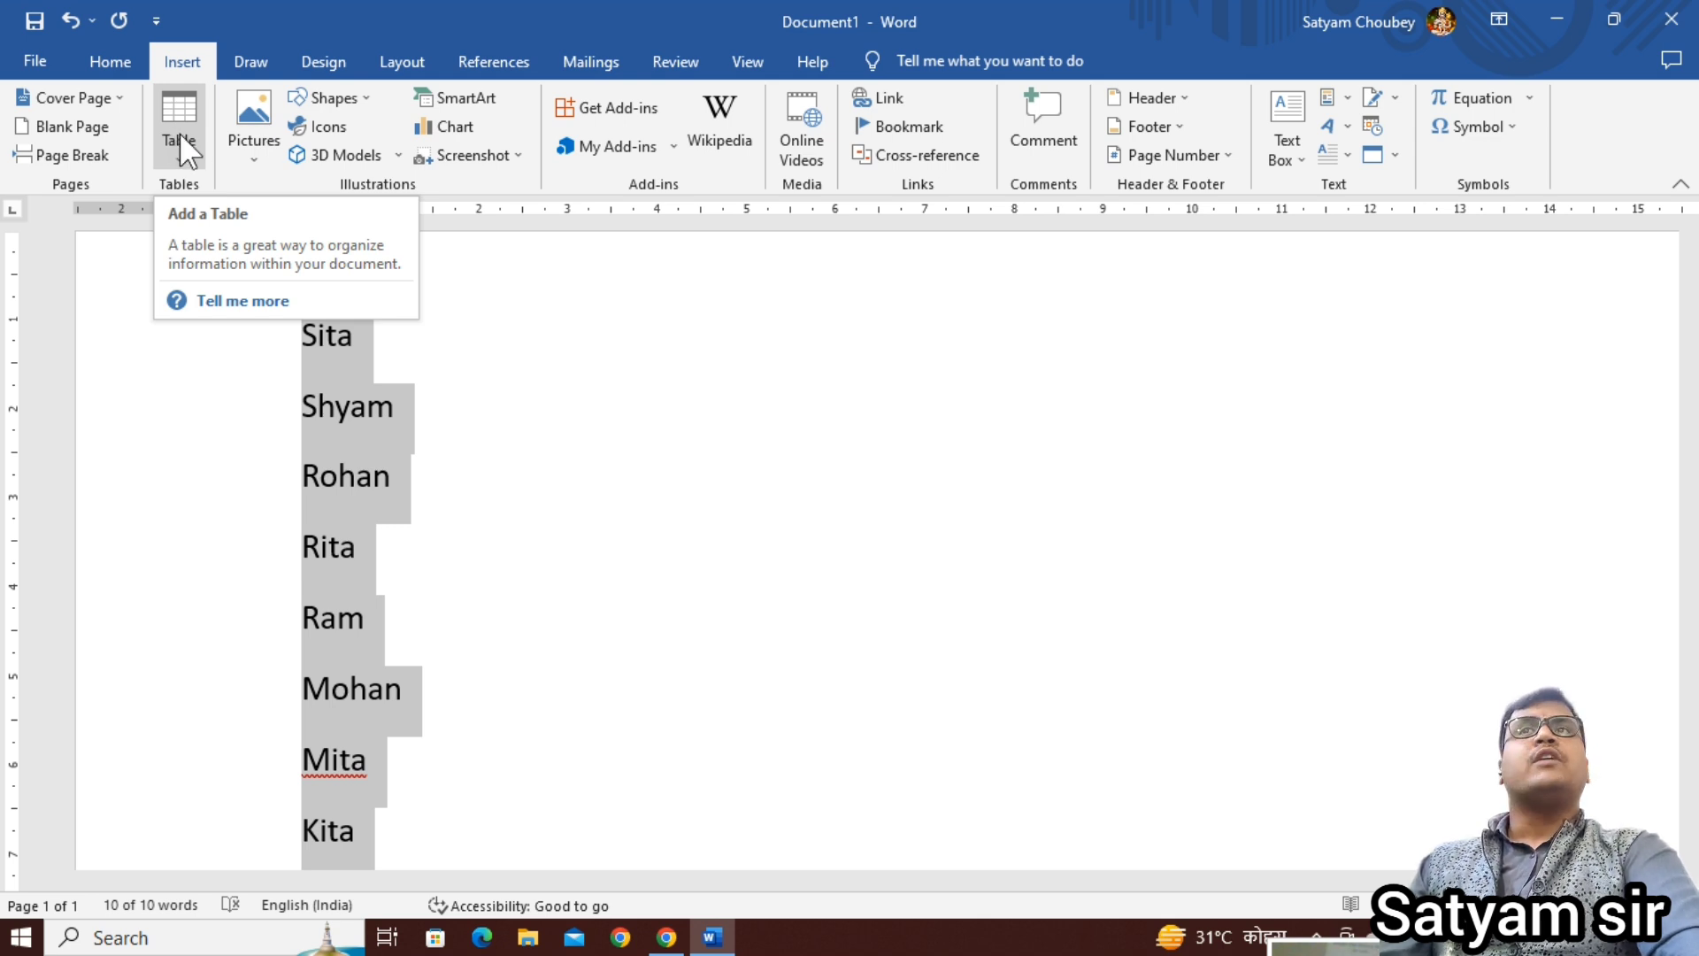
left_click(109, 62)
left_click(619, 499)
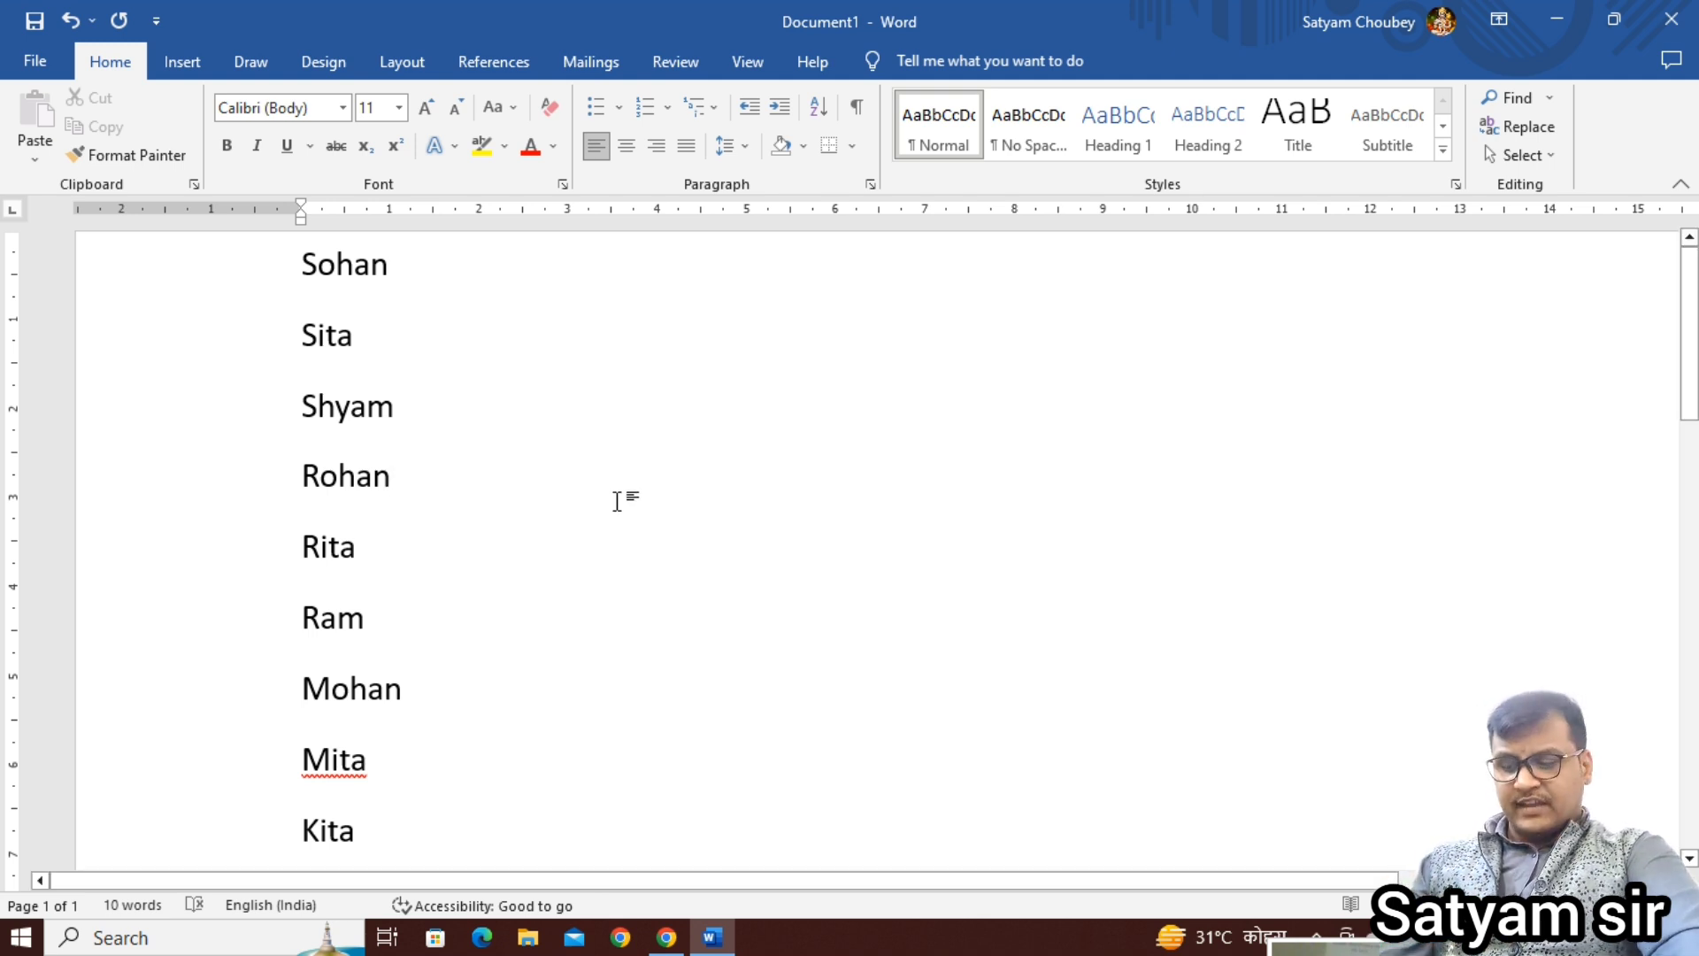
Step: Clear all the names from the document and enter "Buxar Bihar" on the second line
key("ctrl+a")
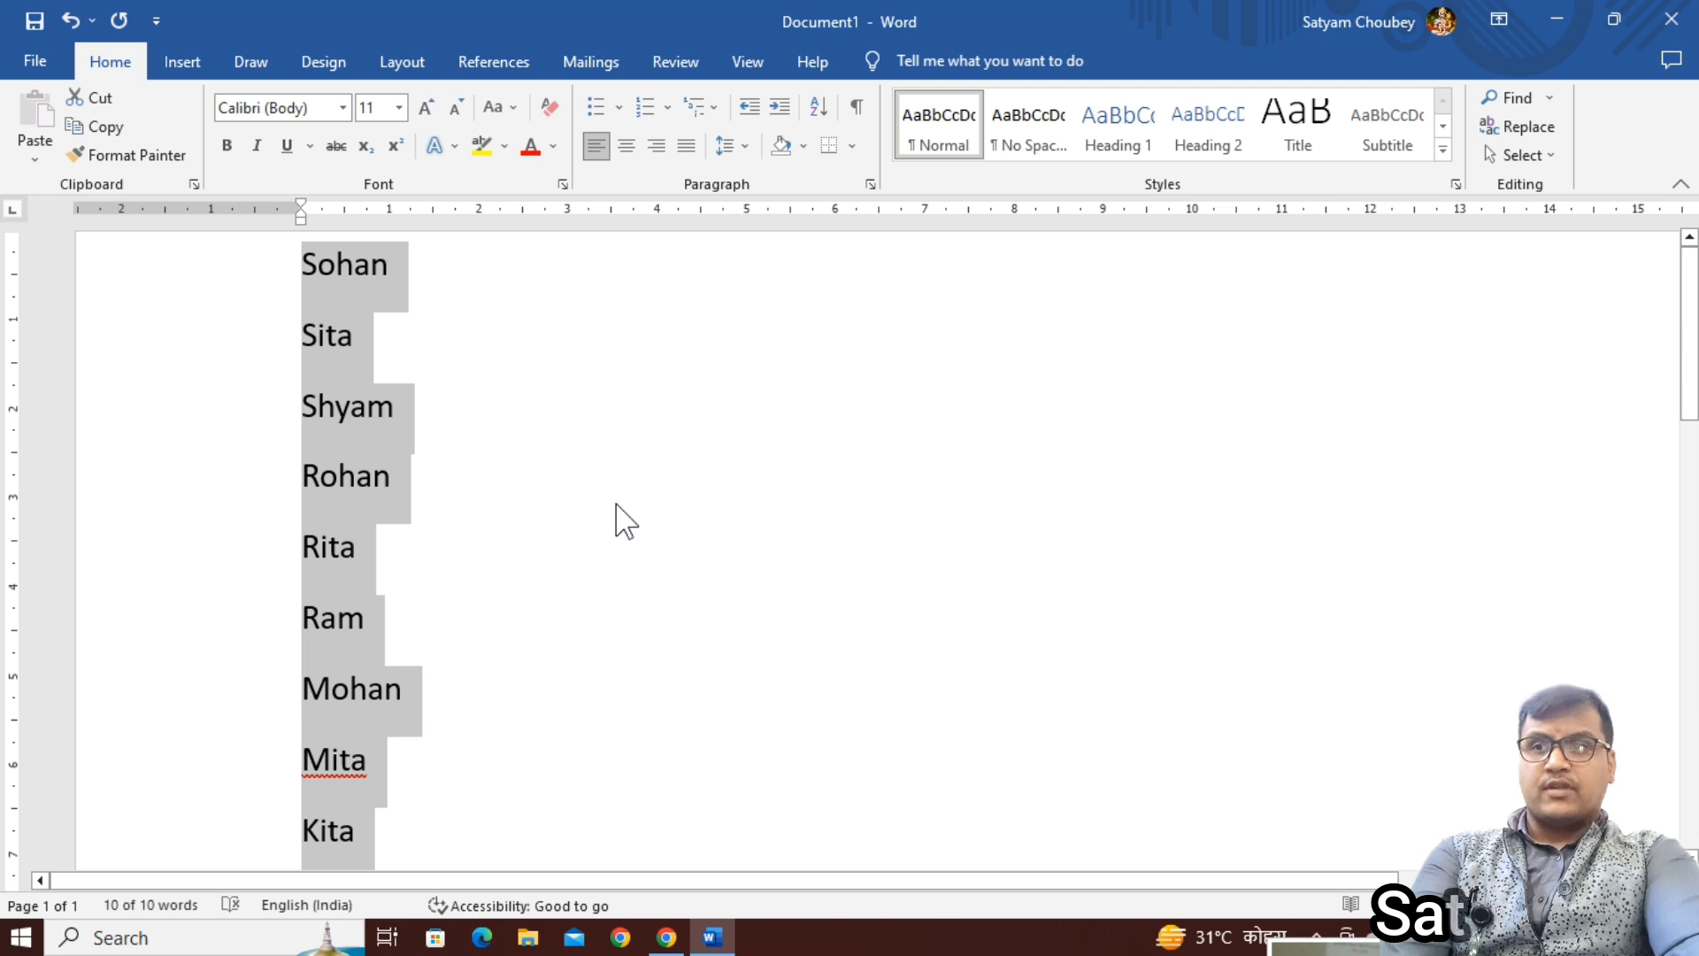
key("Delete")
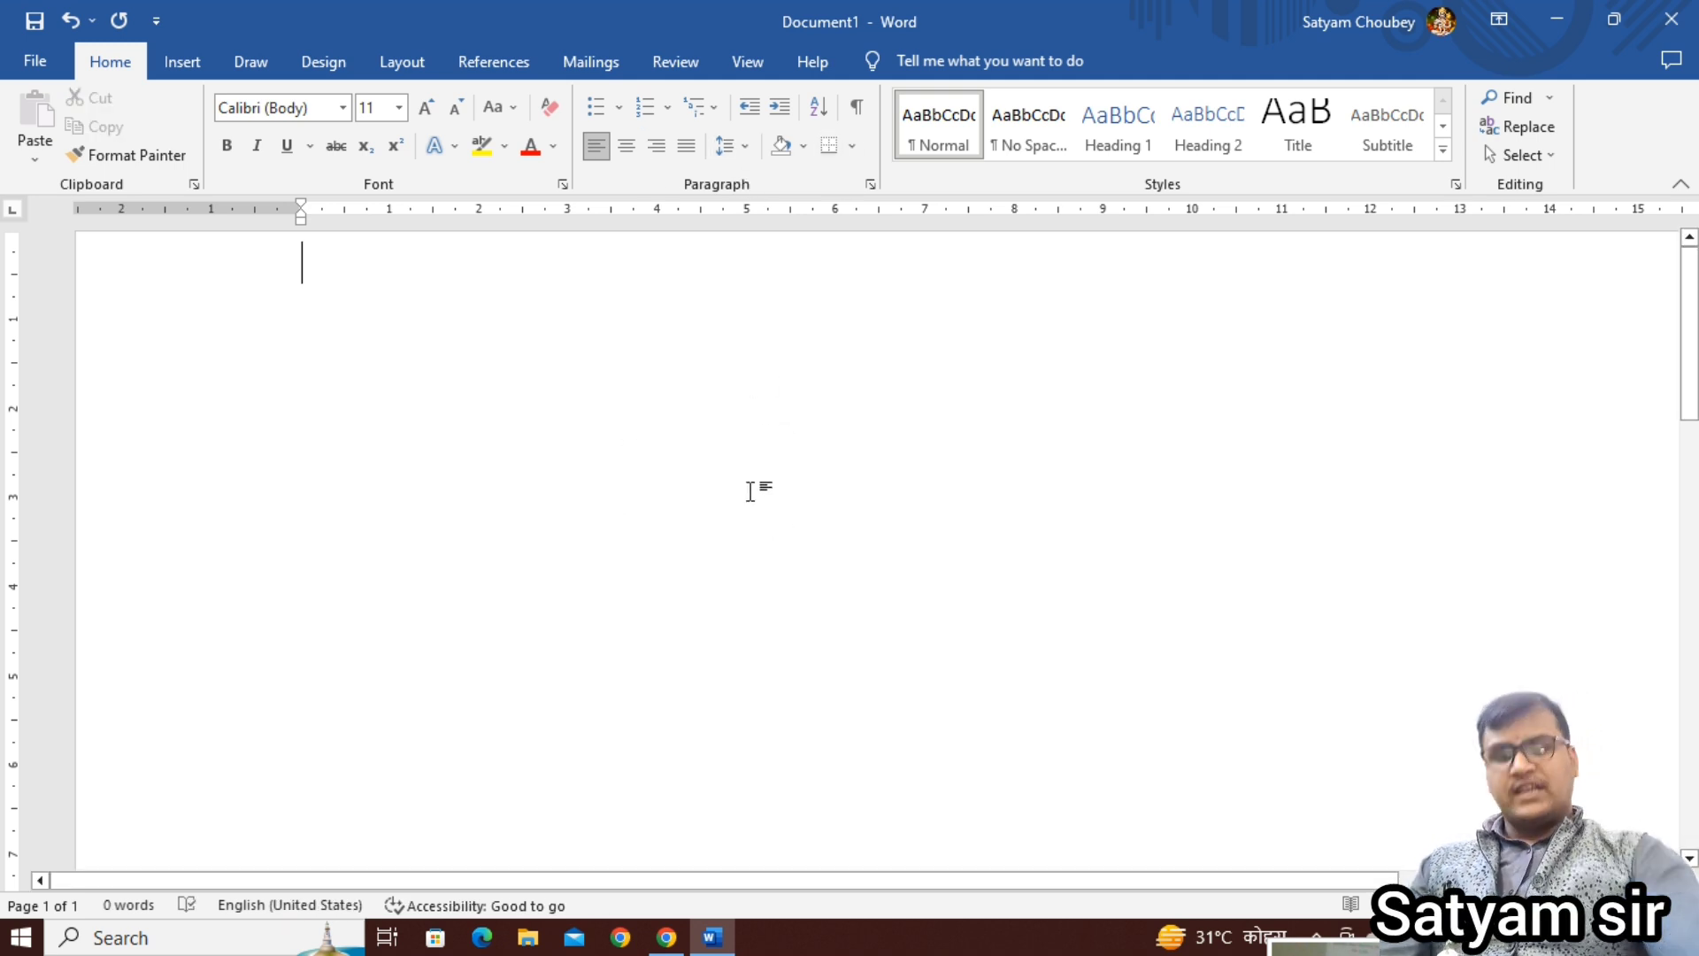
key("Return")
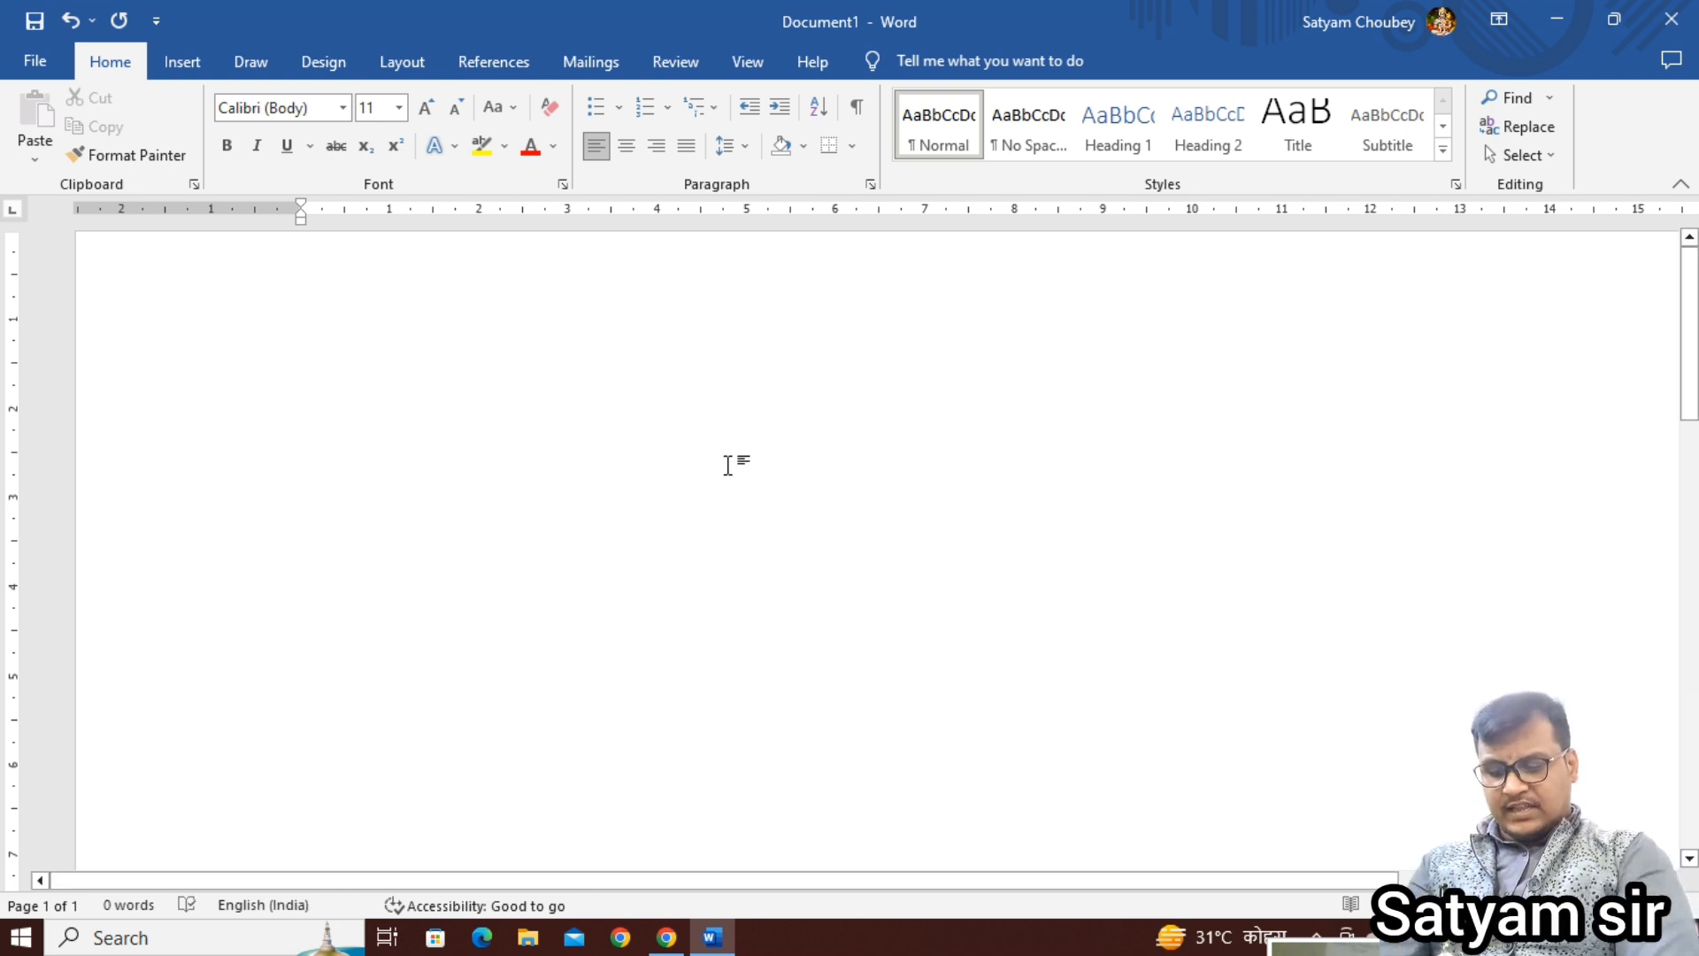
type("buxar ")
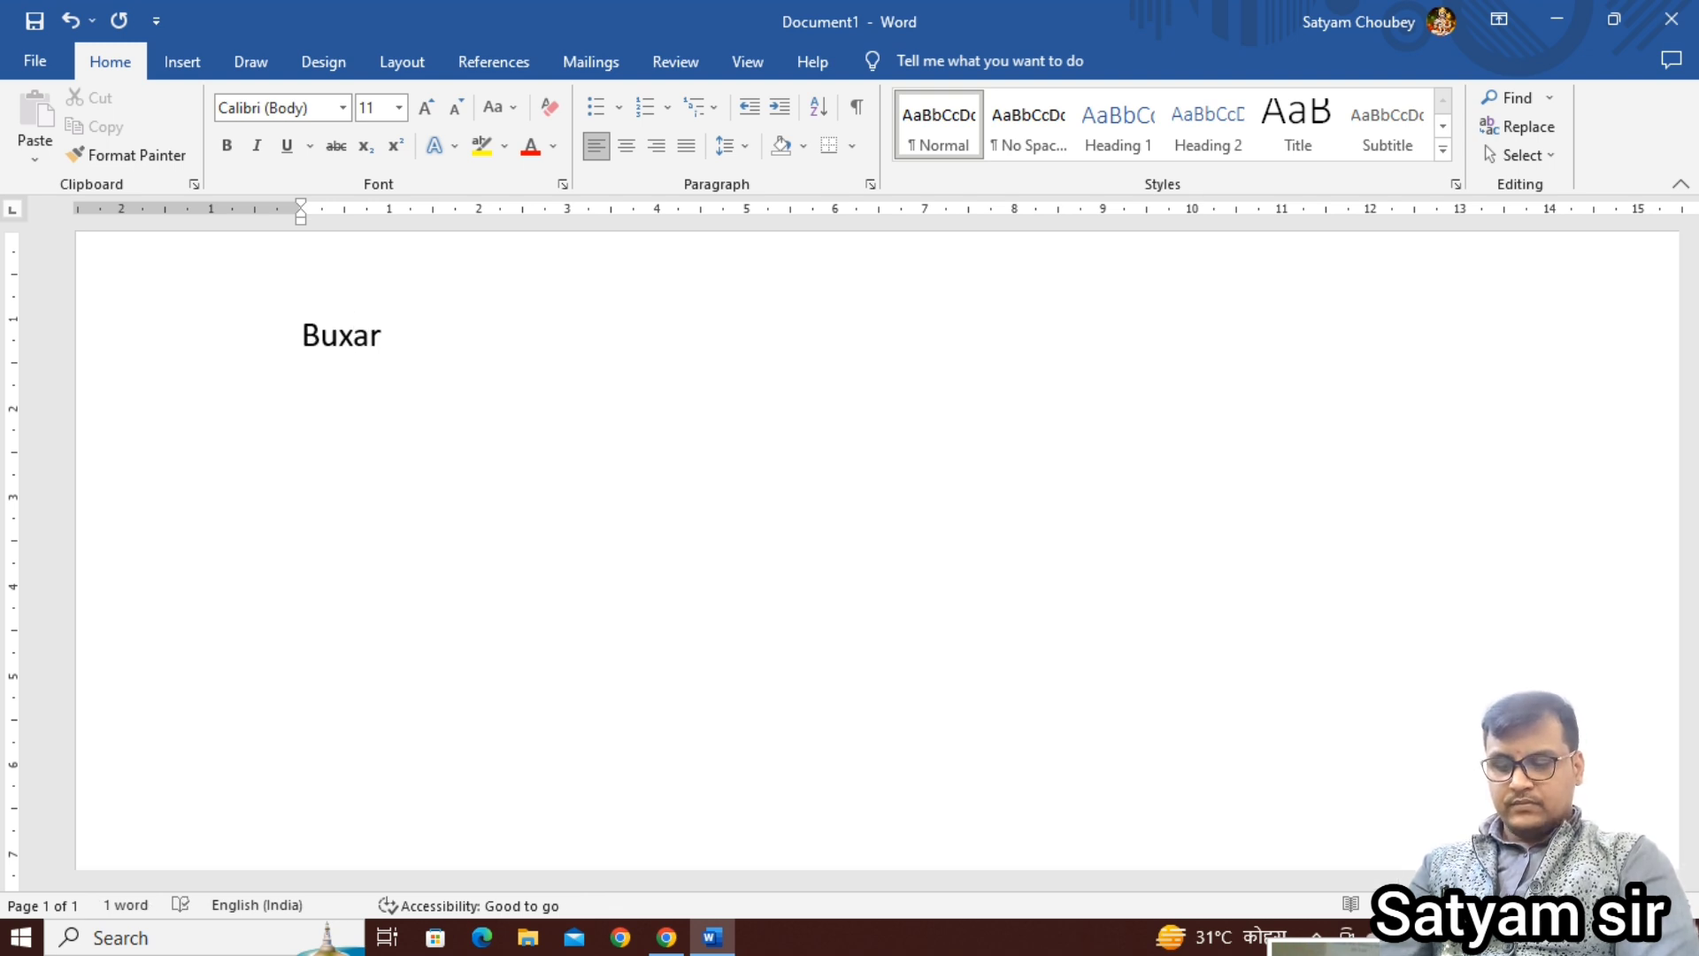
type("Bihar")
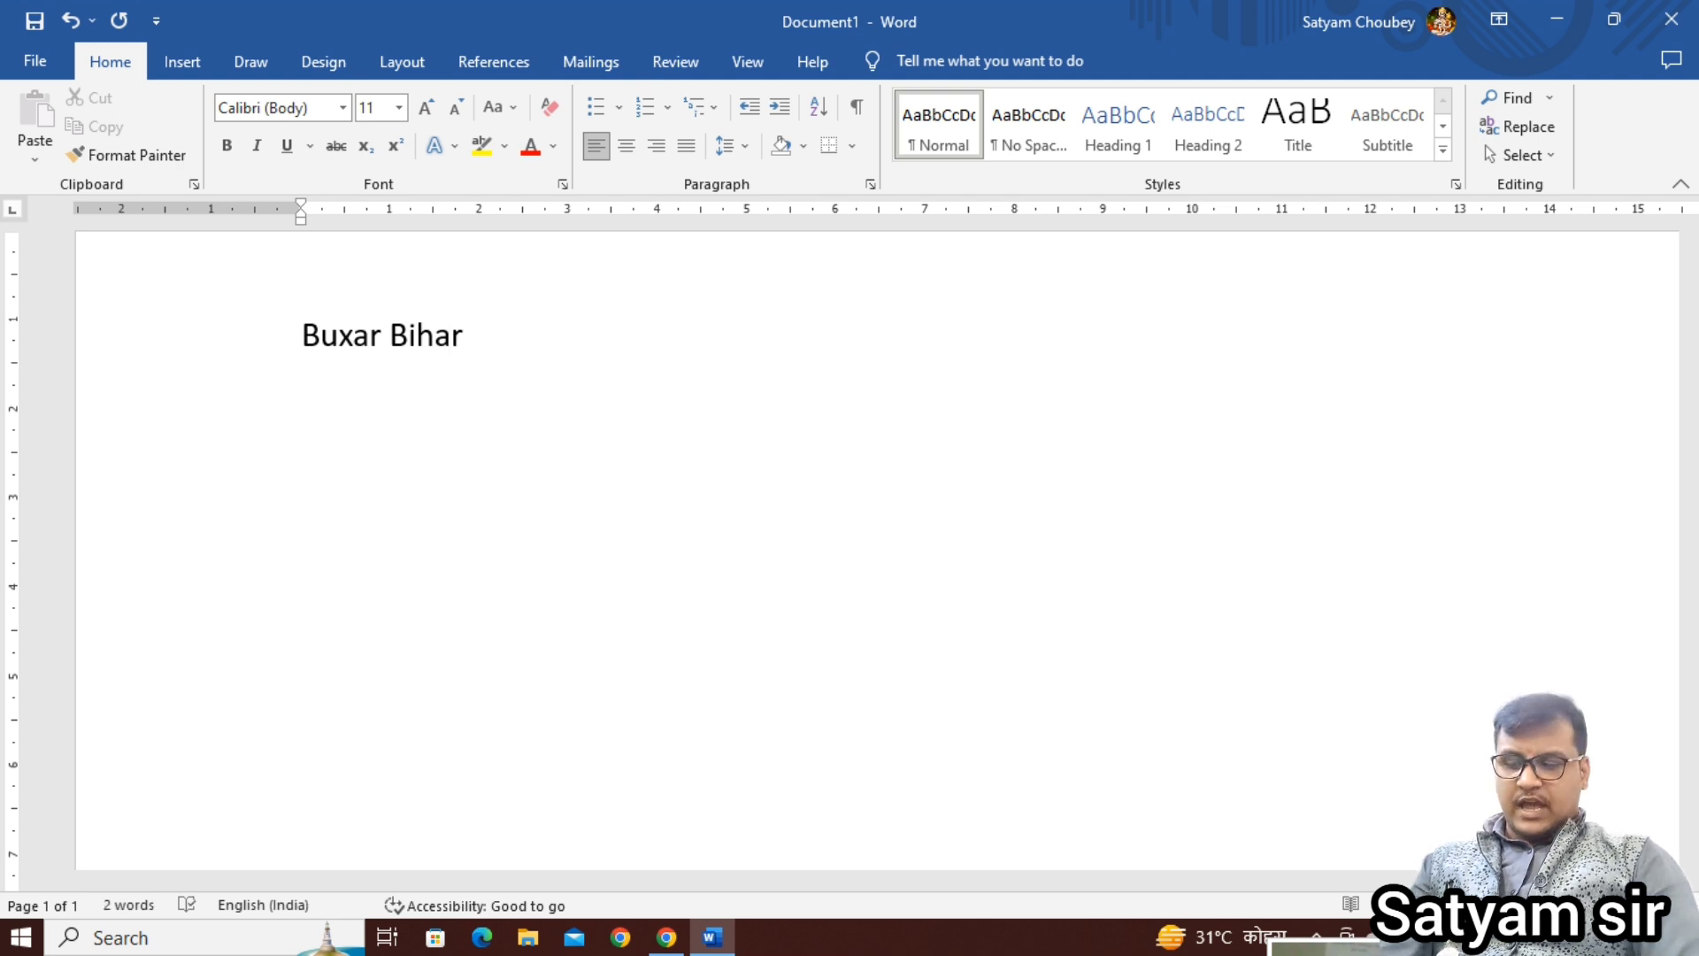
Step: Enlarge all the document text, including "Buxar Bihar", to font size 39
key("ctrl+a")
key("ctrl+bracketright")
key("ctrl+bracketright")
key("ctrl+bracketright")
key("ctrl+bracketright")
key("ctrl+bracketright")
key("ctrl+bracketright")
key("ctrl+bracketright")
key("ctrl+bracketright")
key("ctrl+bracketright")
key("ctrl+bracketright")
key("ctrl+bracketright")
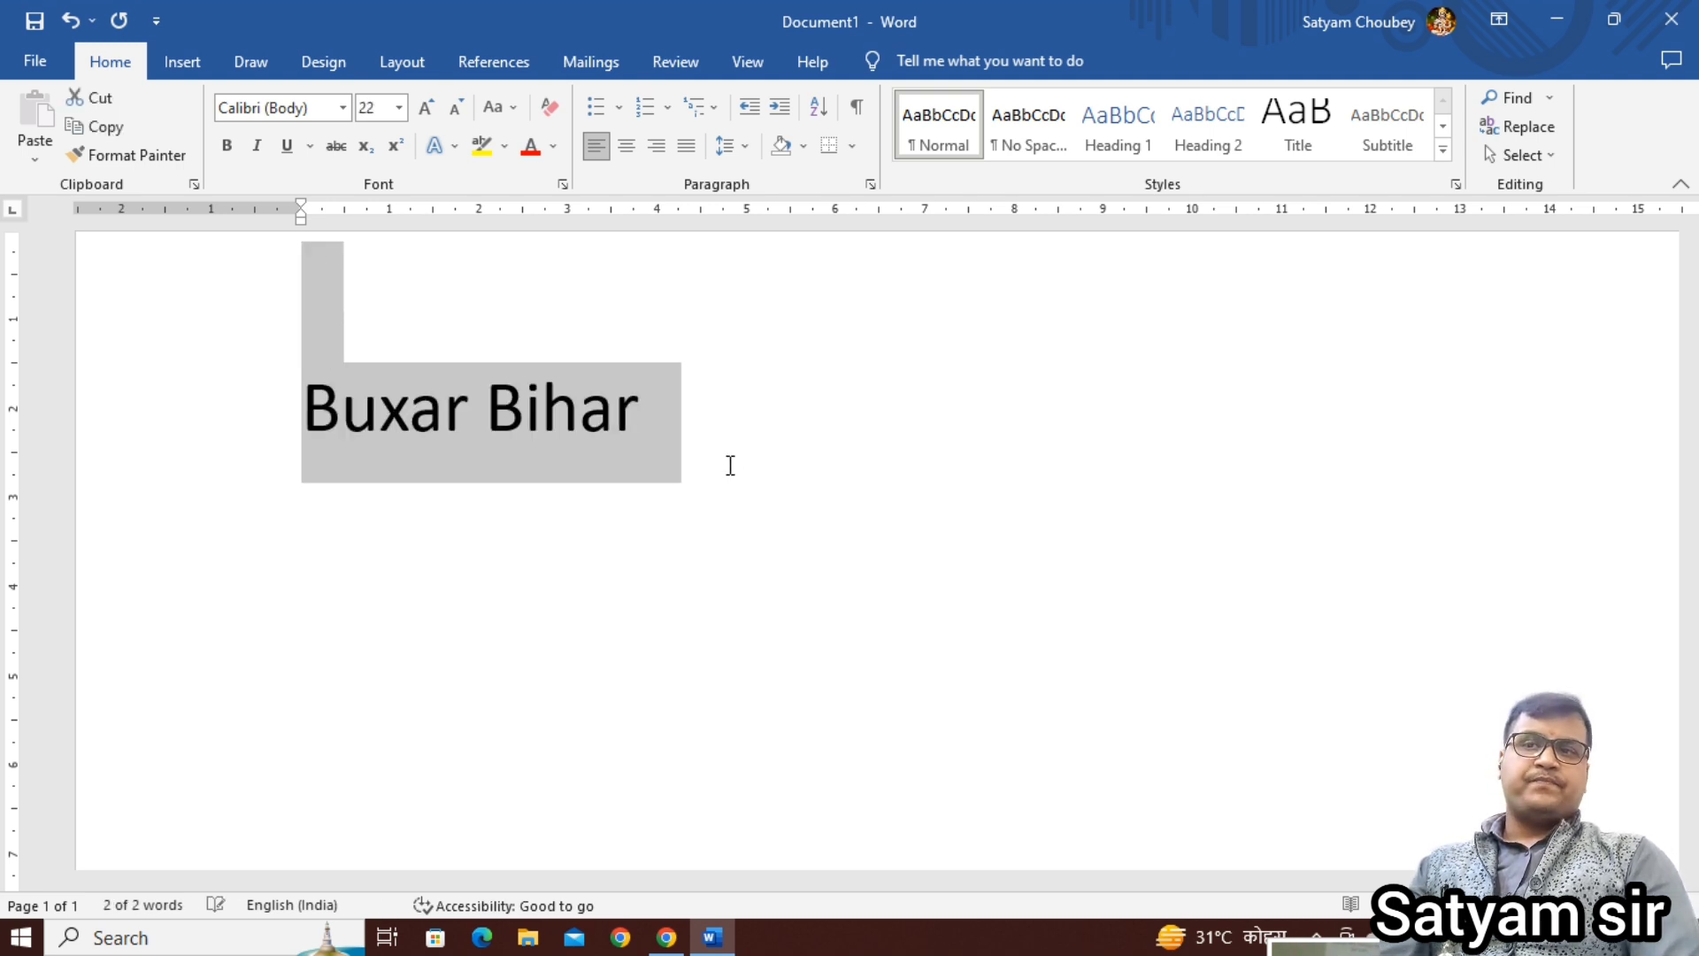
key("ctrl+bracketright")
key("ctrl+bracketright")
key("ctrl+bracketright")
key("ctrl+bracketright")
key("ctrl+bracketright")
key("ctrl+bracketright")
key("ctrl+bracketright")
key("ctrl+bracketright")
key("ctrl+bracketright")
key("ctrl+bracketright")
key("ctrl+bracketright")
key("ctrl+bracketright")
key("ctrl+bracketright")
key("ctrl+bracketright")
key("ctrl+bracketright")
key("ctrl+bracketright")
key("ctrl+bracketright")
left_click(728, 464)
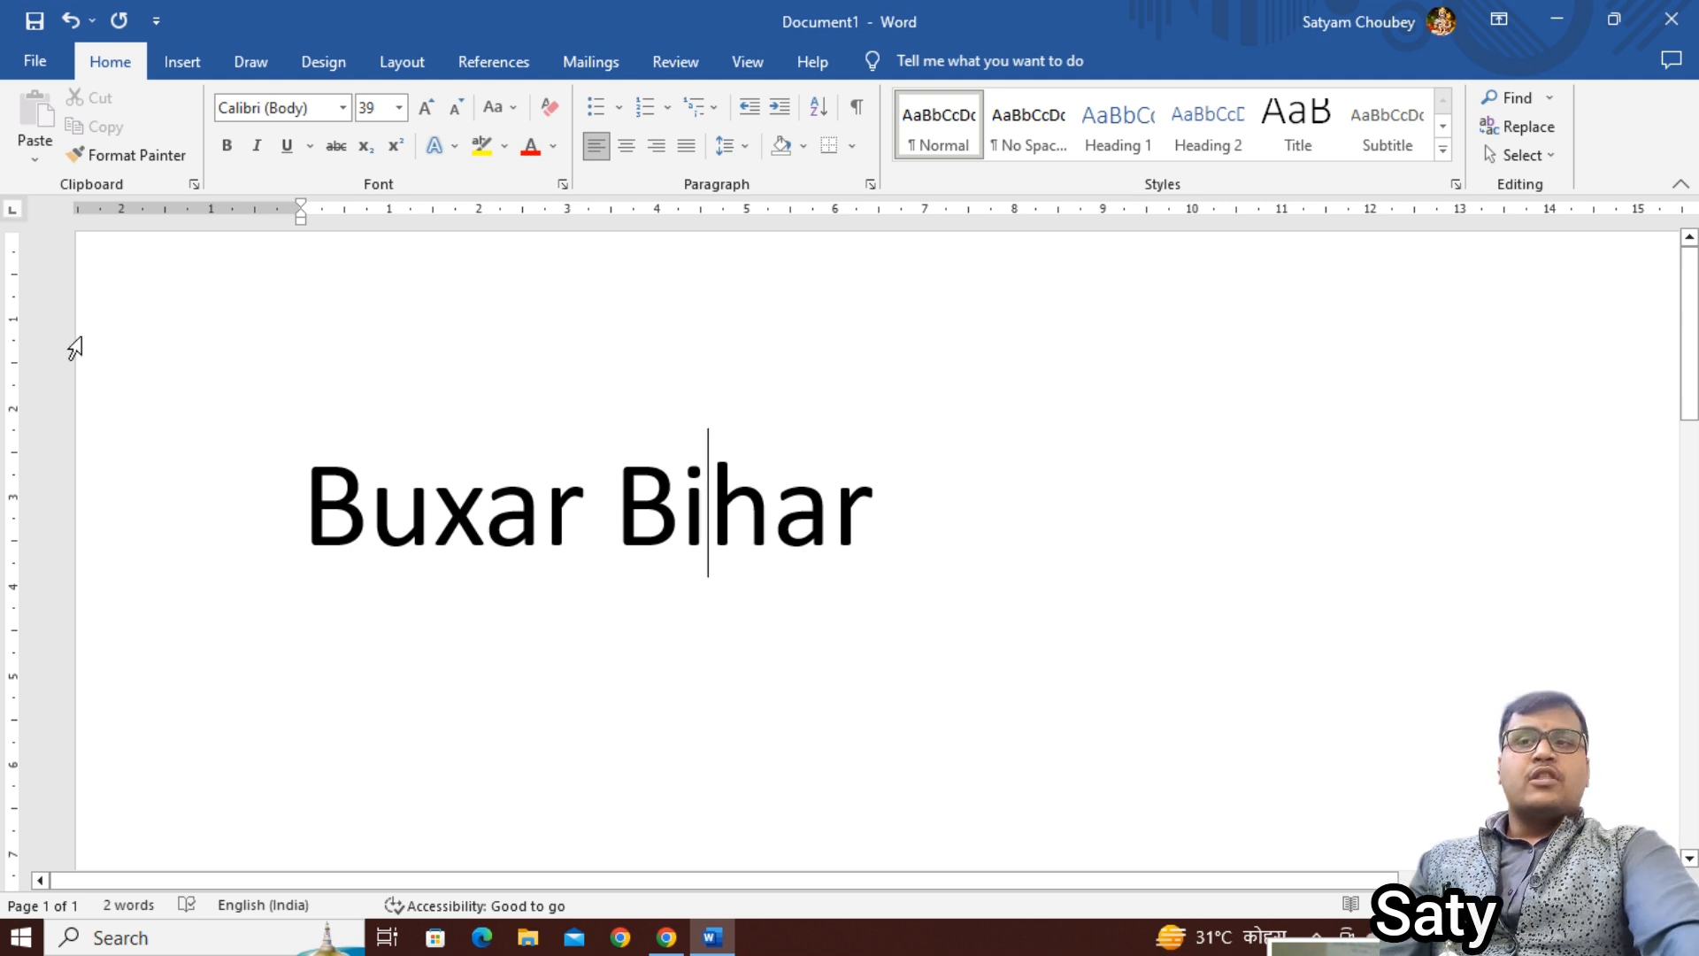
Step: Add a border around the entire "Buxar Bihar" paragraph
left_click(375, 528)
left_click_drag(309, 490, 809, 499)
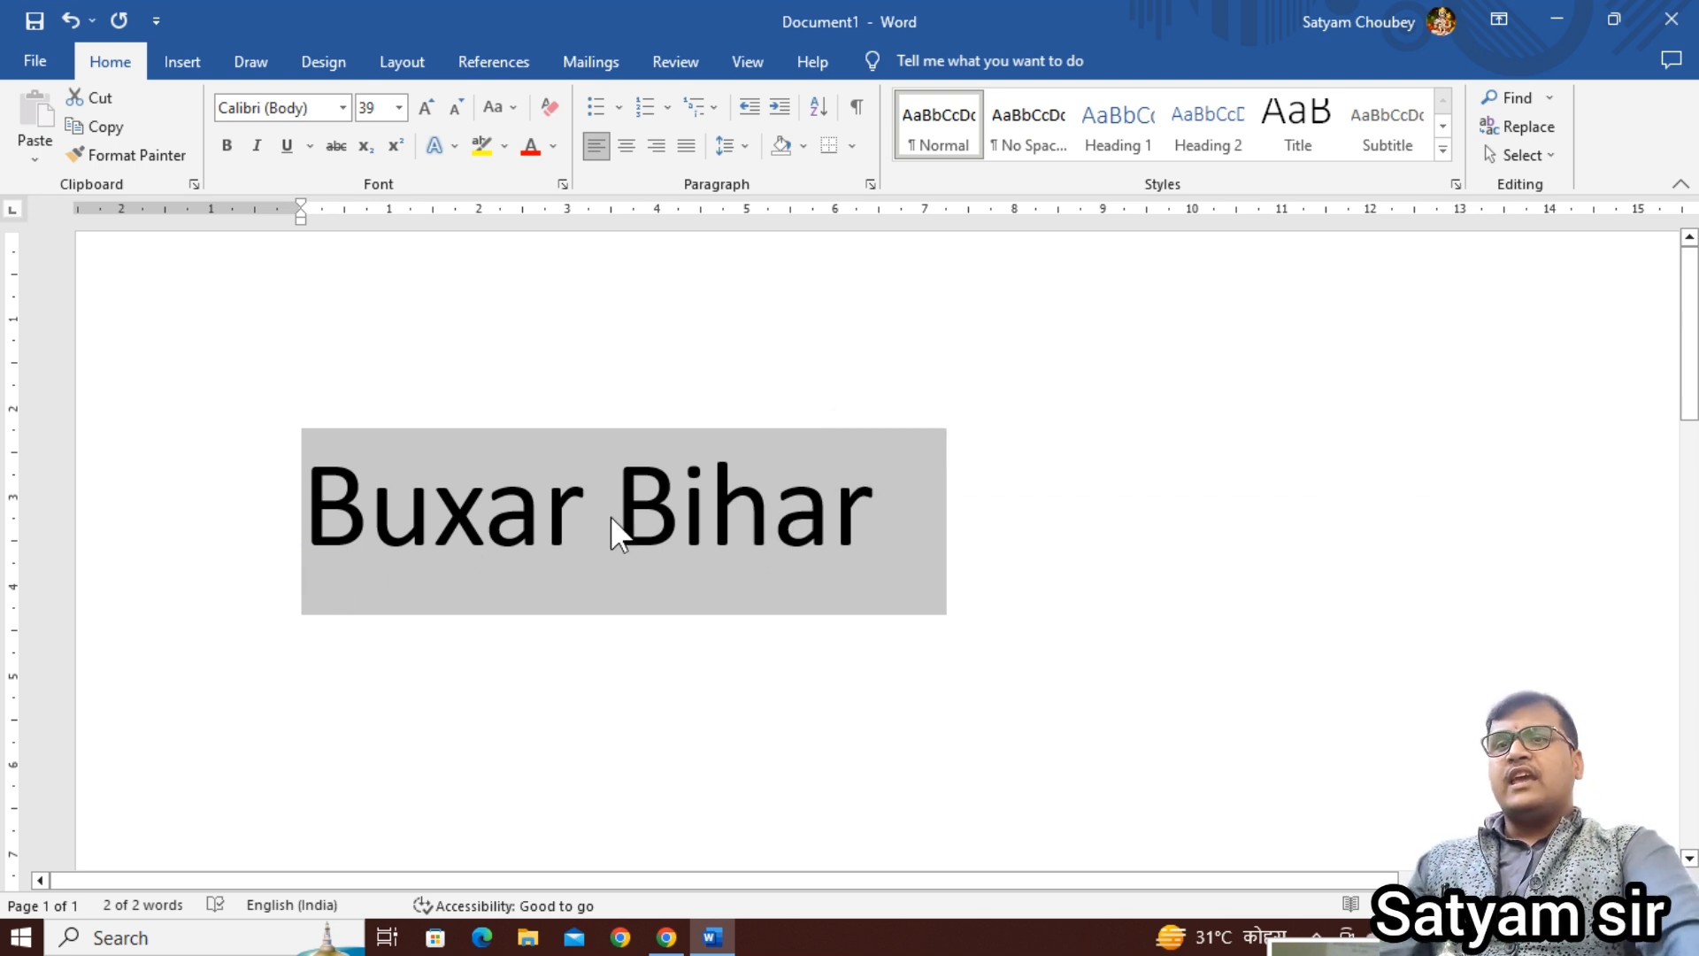
left_click(851, 147)
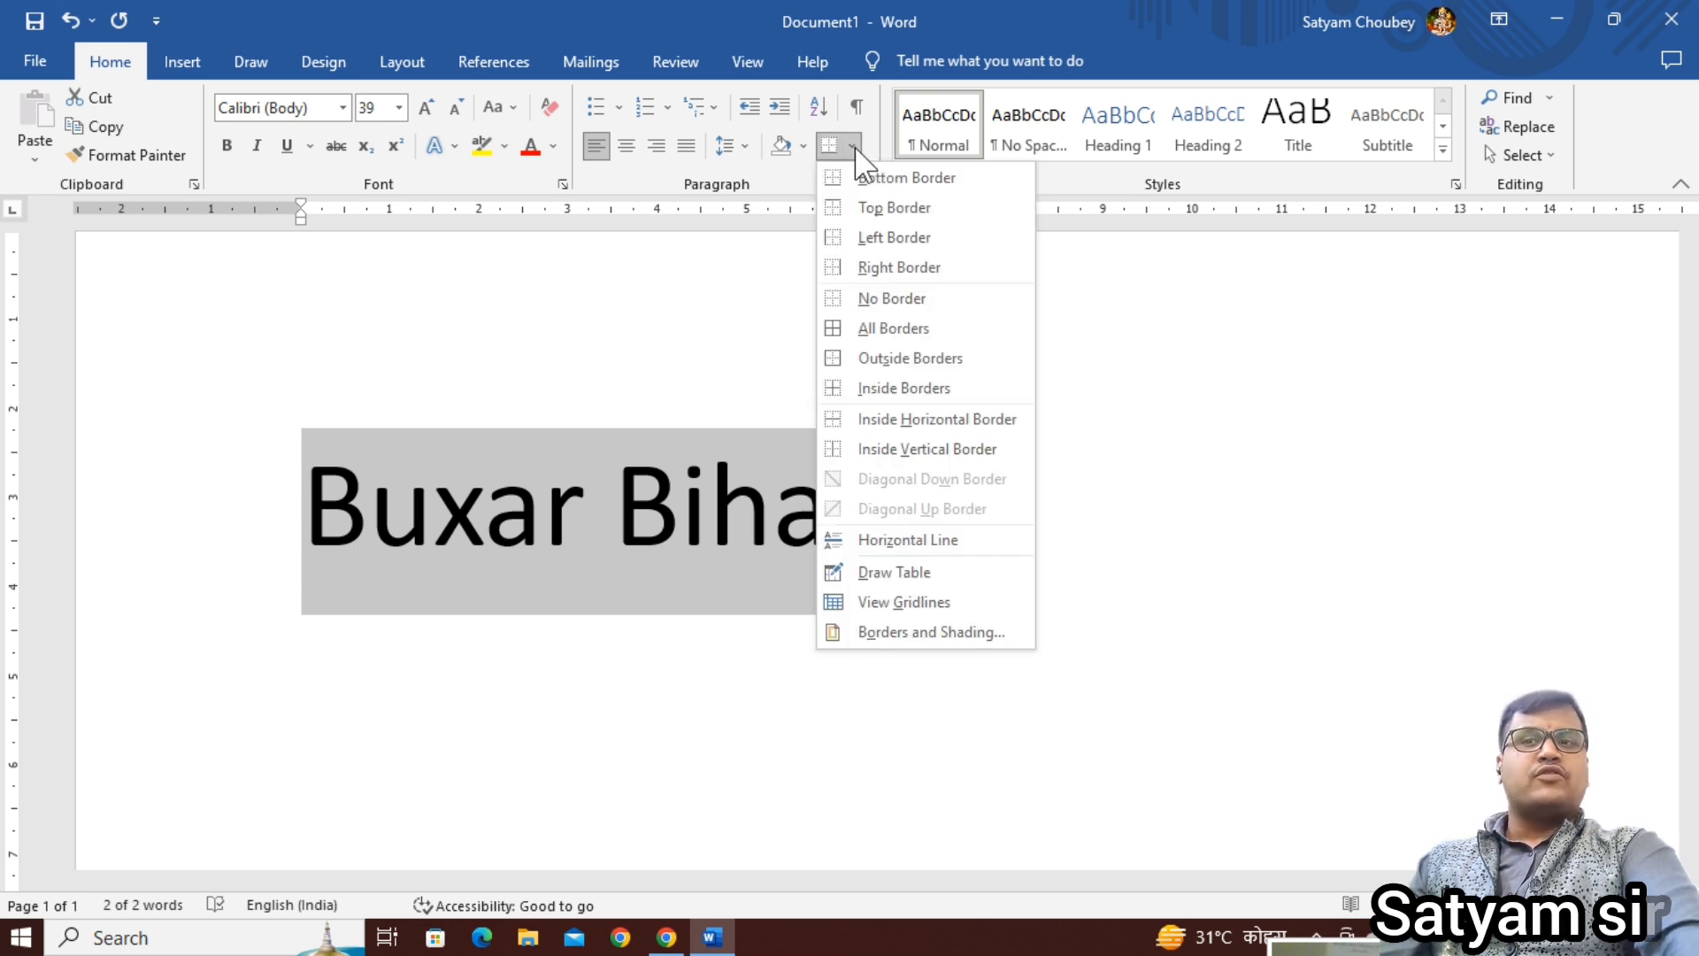
left_click(892, 341)
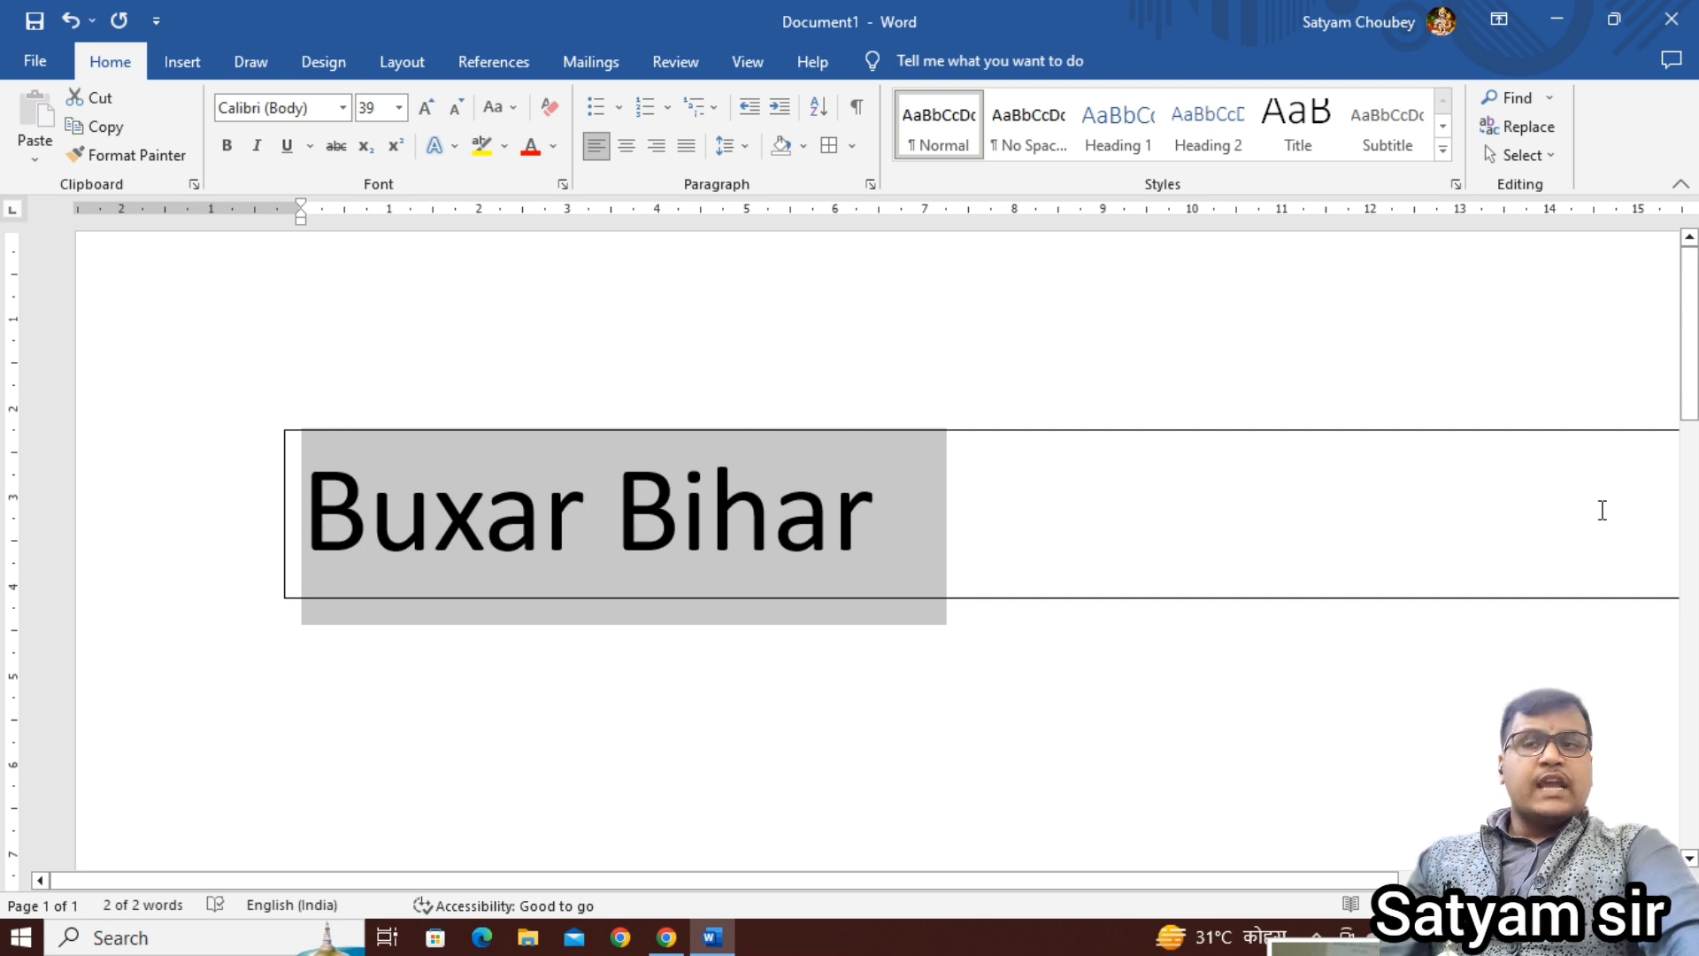
Step: Remove all borders from the "Buxar Bihar" paragraph
left_click(581, 513)
left_click_drag(292, 506, 808, 549)
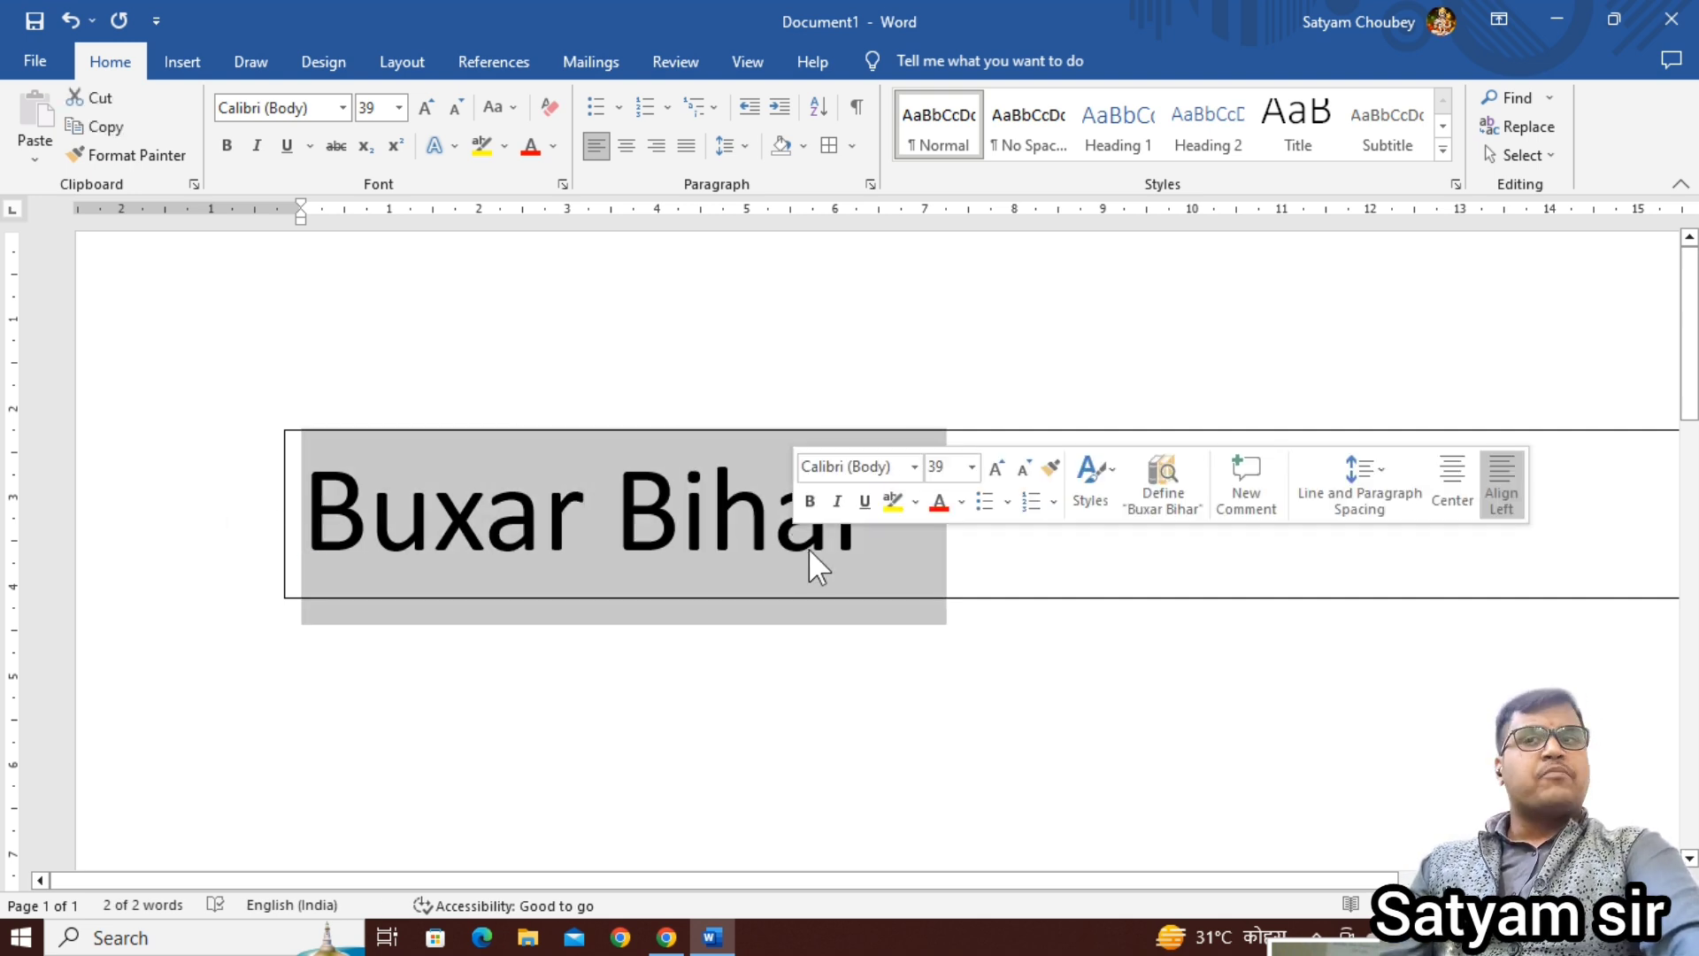
left_click(851, 145)
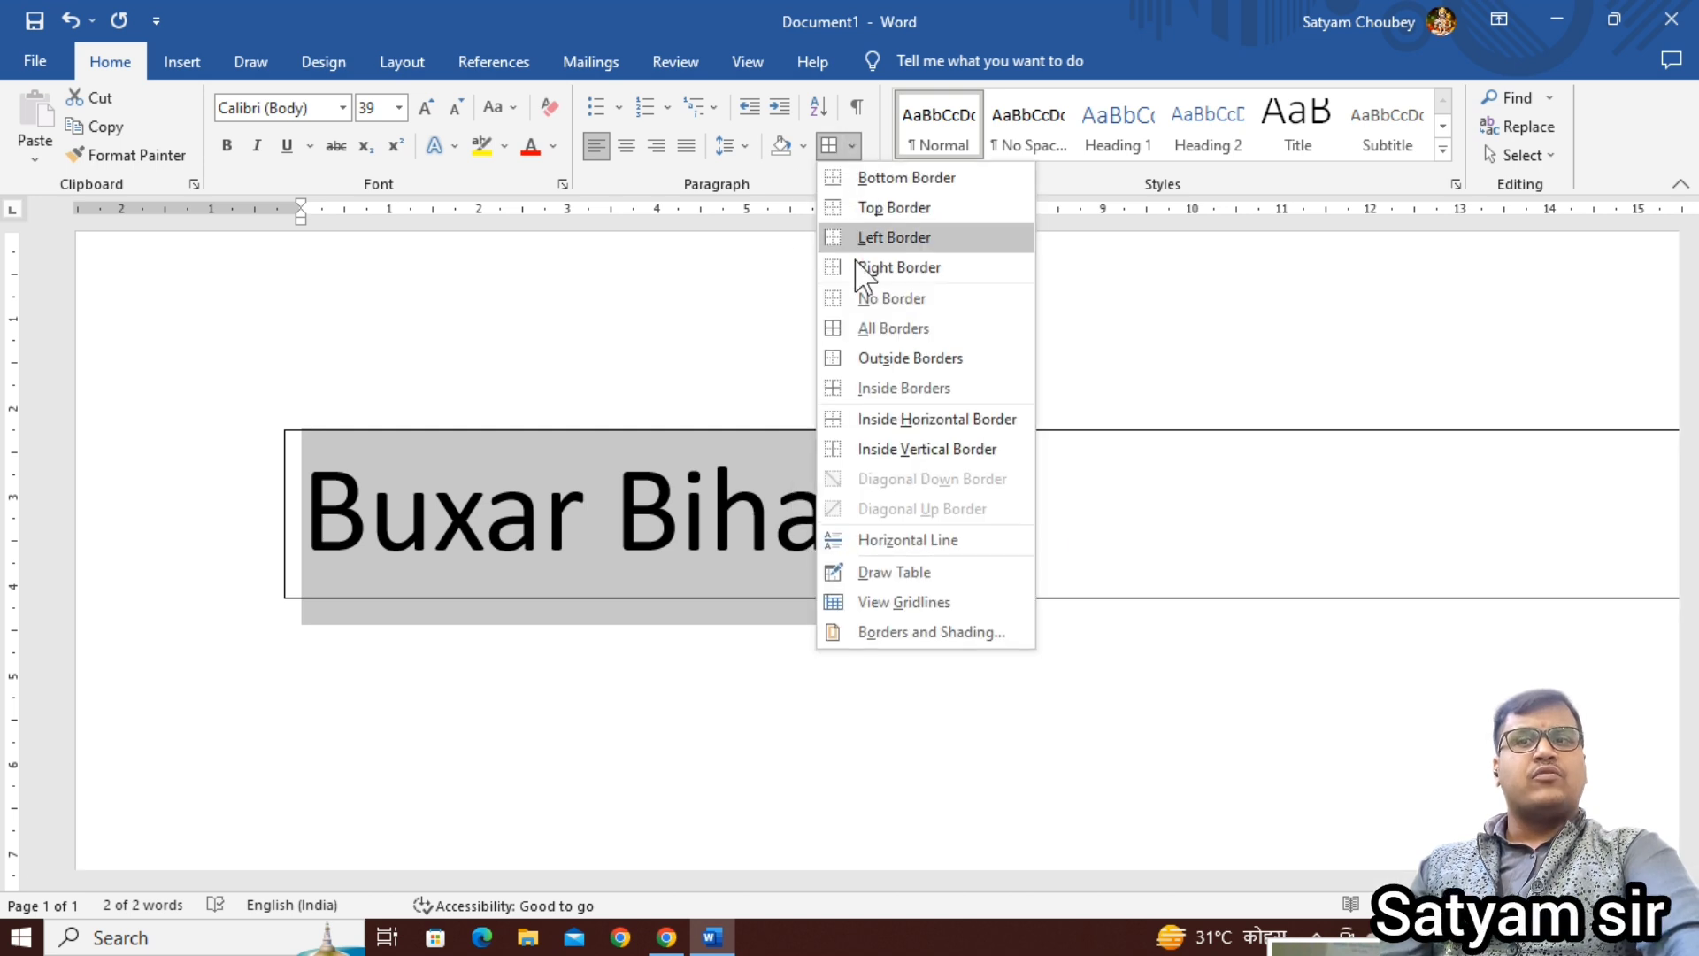
left_click(890, 298)
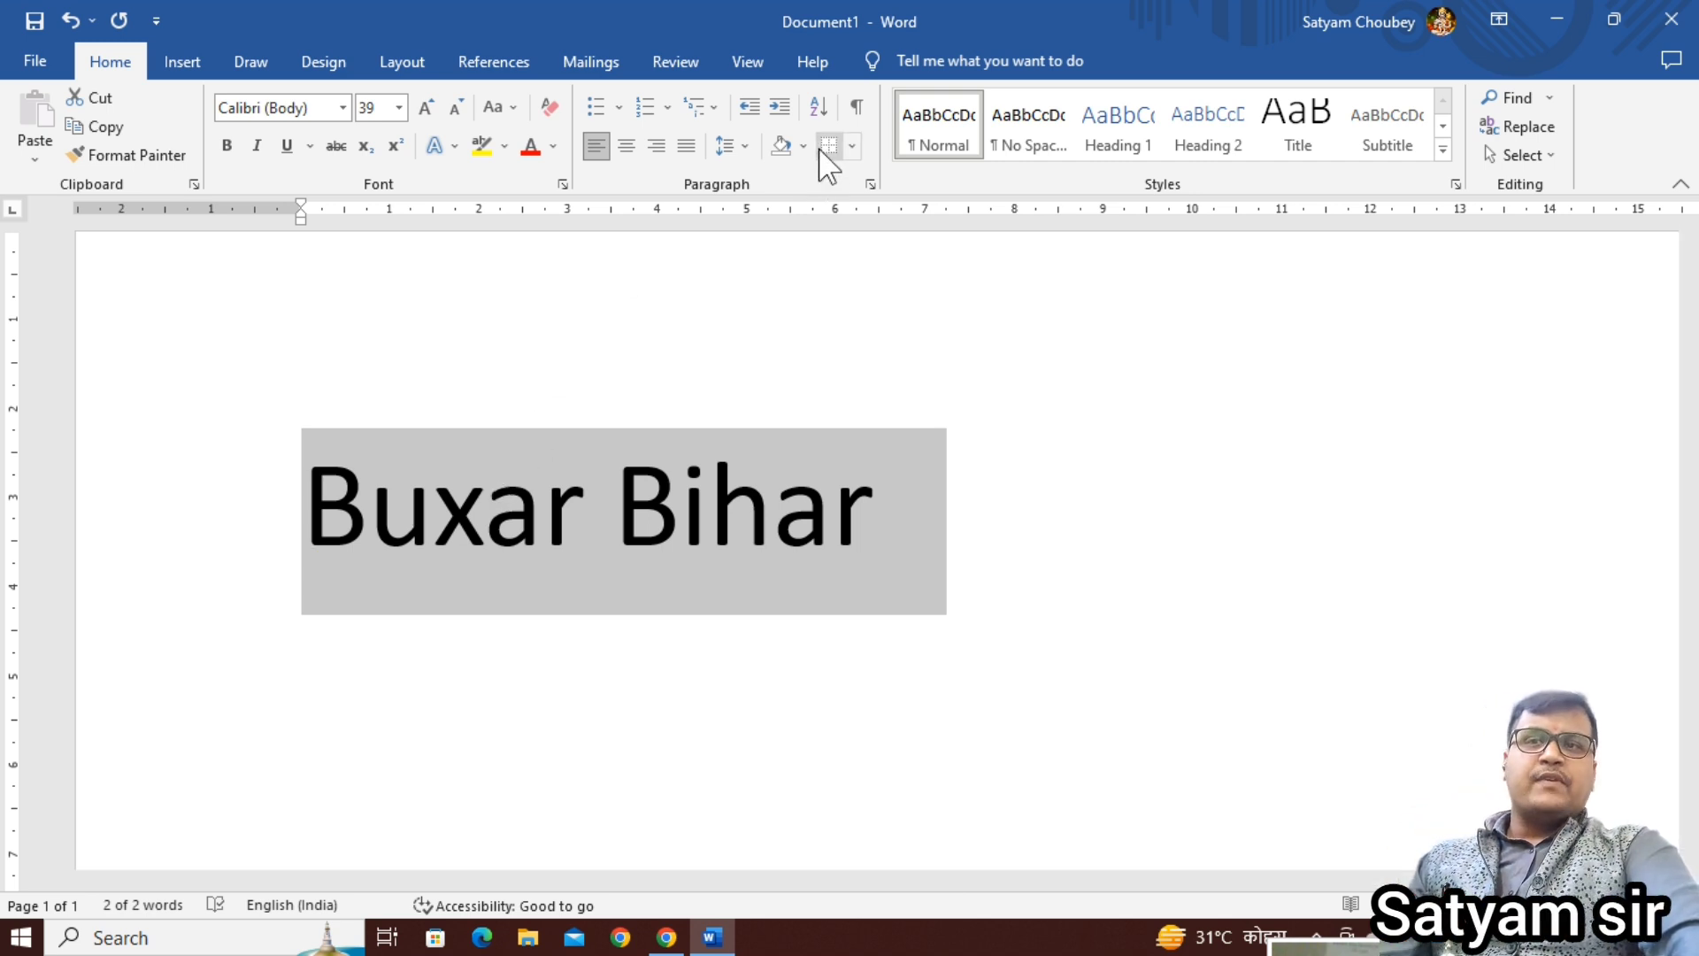
Step: Open the Borders and Shading settings for "Buxar Bihar" and choose the thick-and-thin double line as the border style
left_click(855, 147)
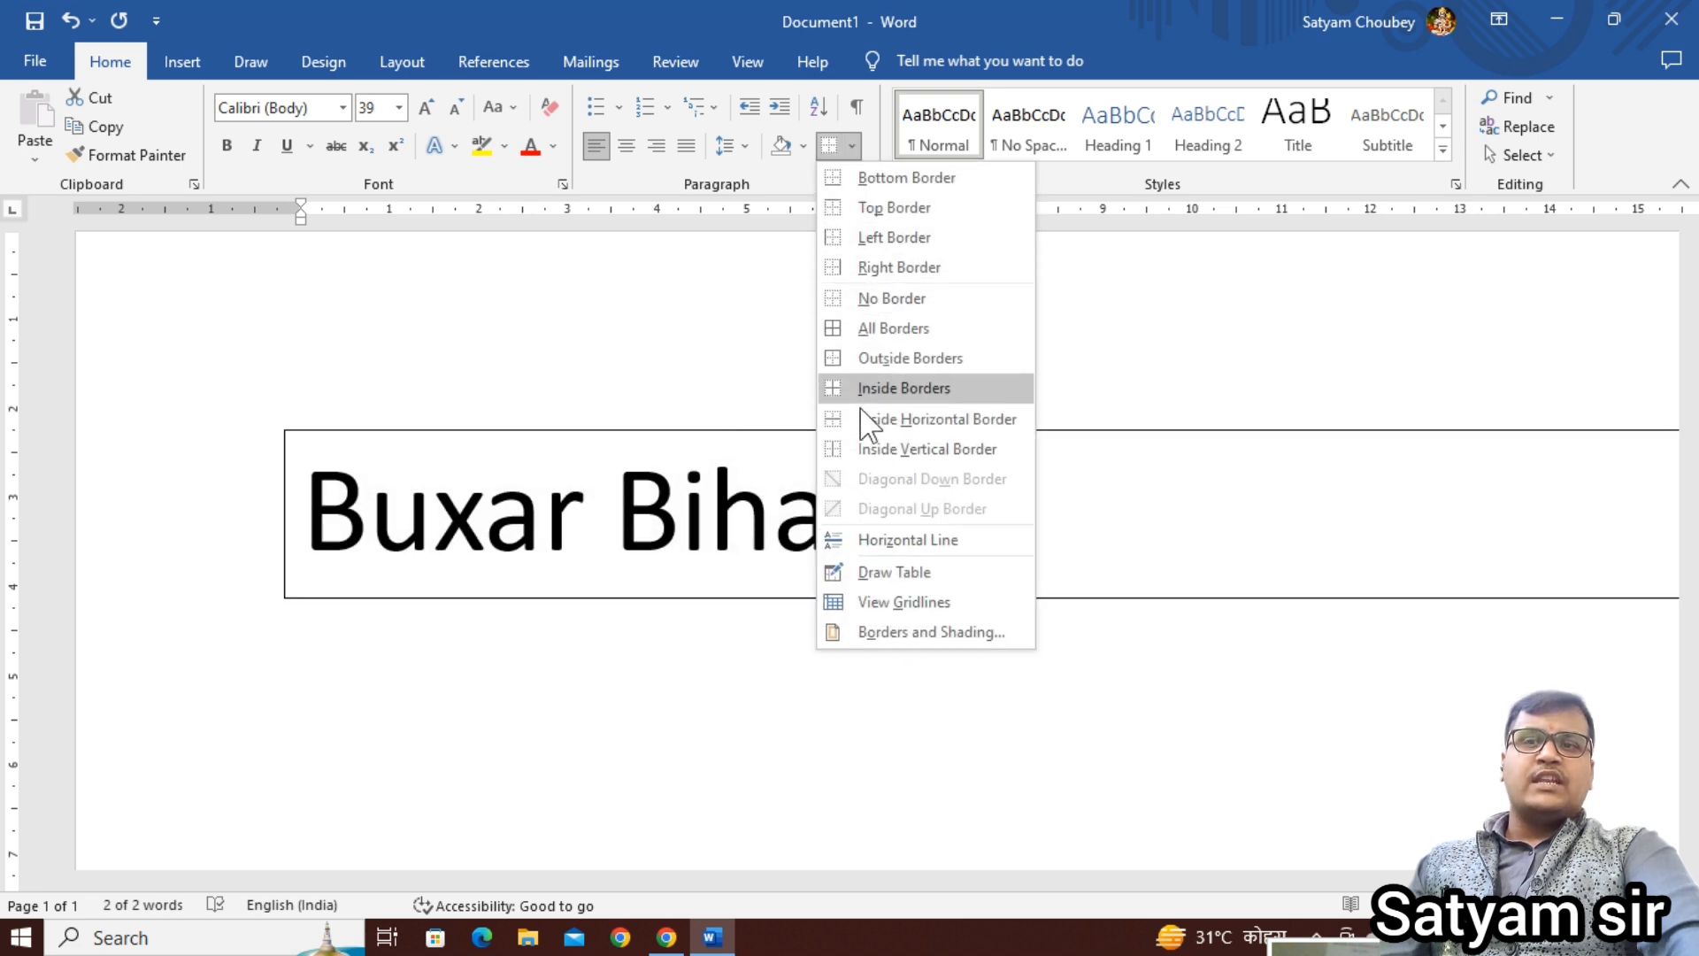
left_click(907, 634)
left_click_drag(912, 152, 997, 146)
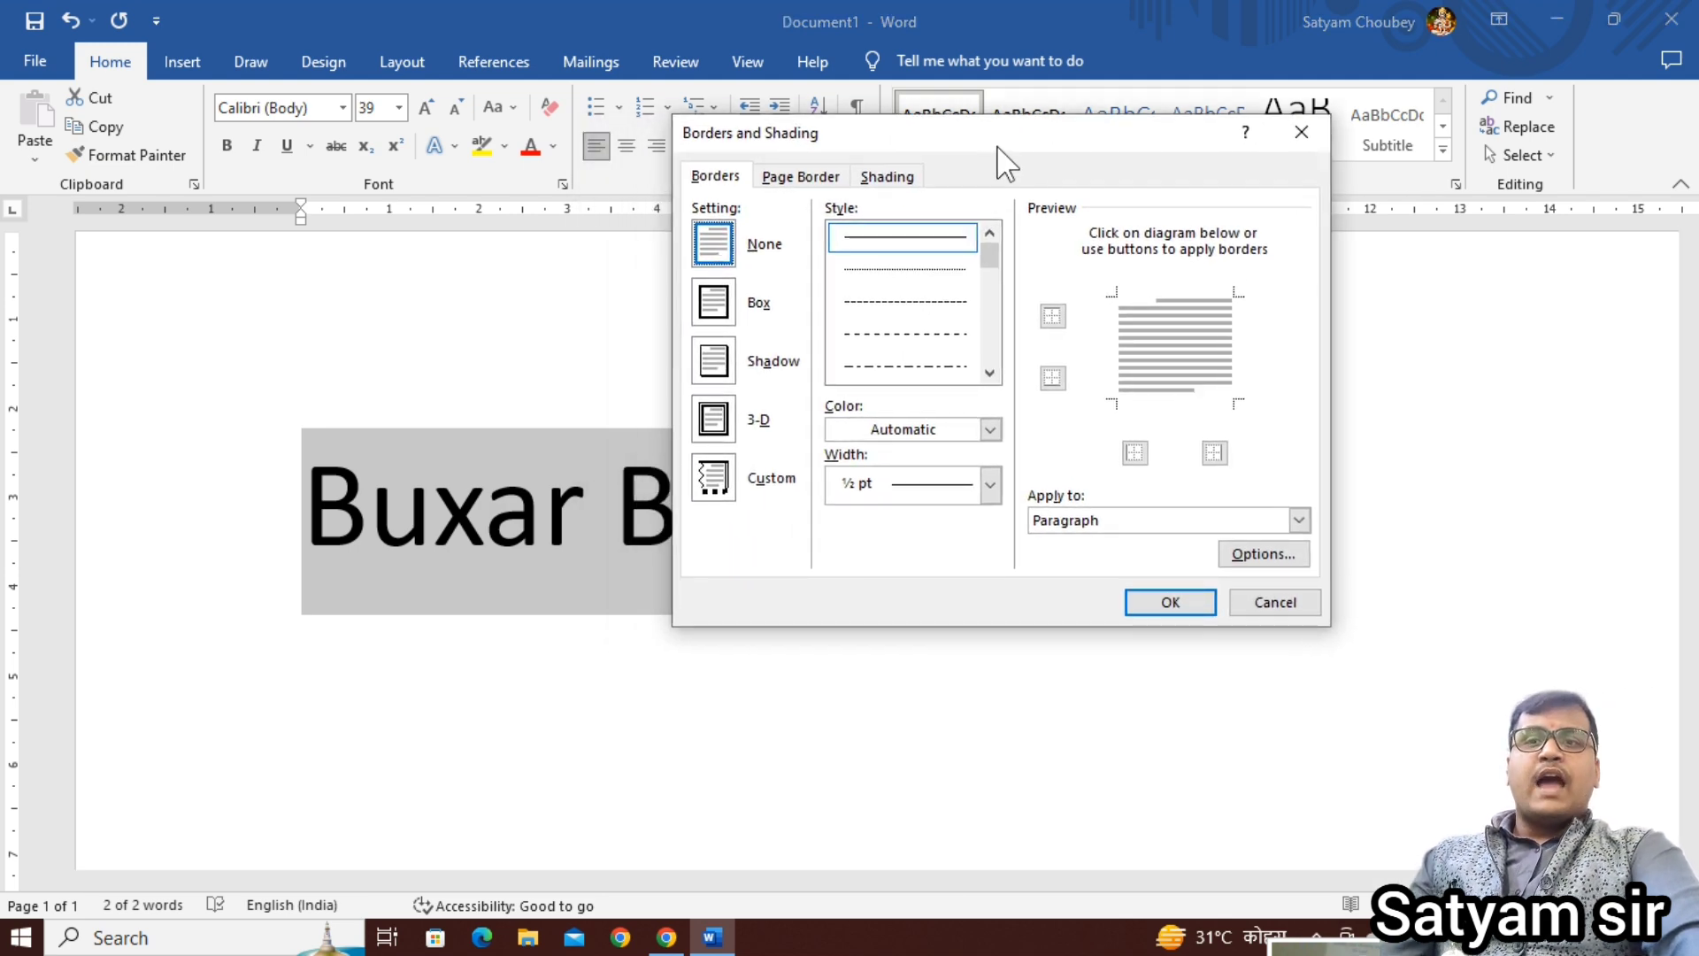
left_click(989, 372)
left_click(989, 372)
left_click(989, 373)
left_click(989, 372)
left_click(990, 372)
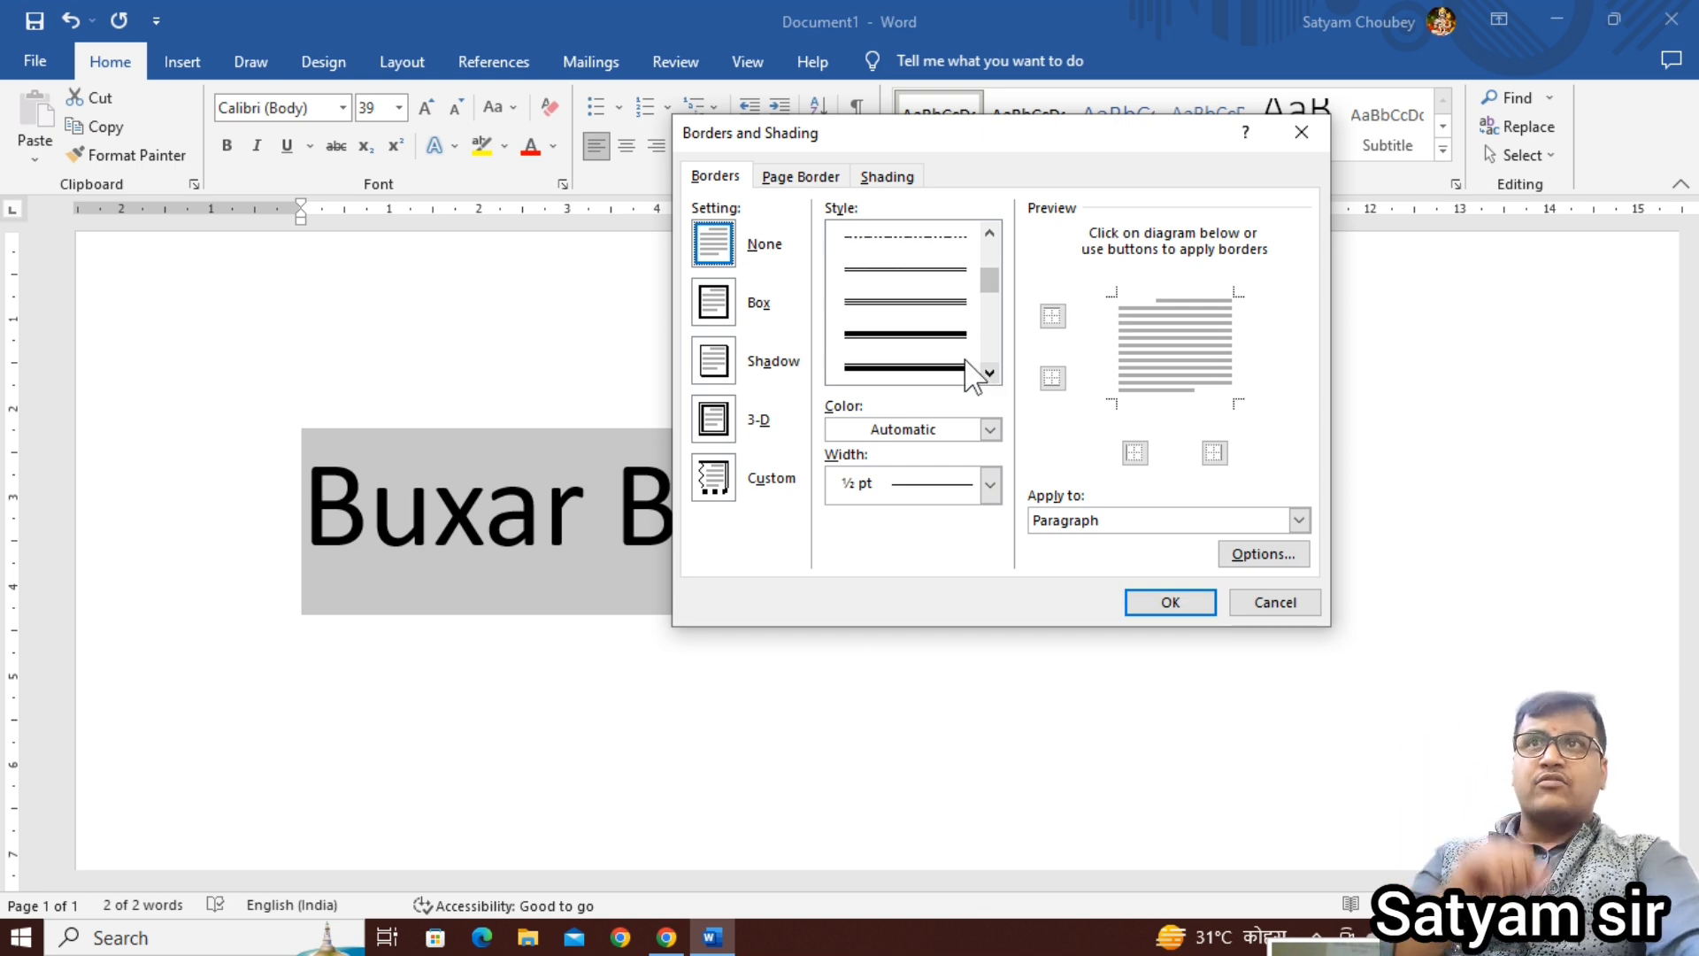
left_click(989, 373)
left_click(989, 373)
left_click(990, 372)
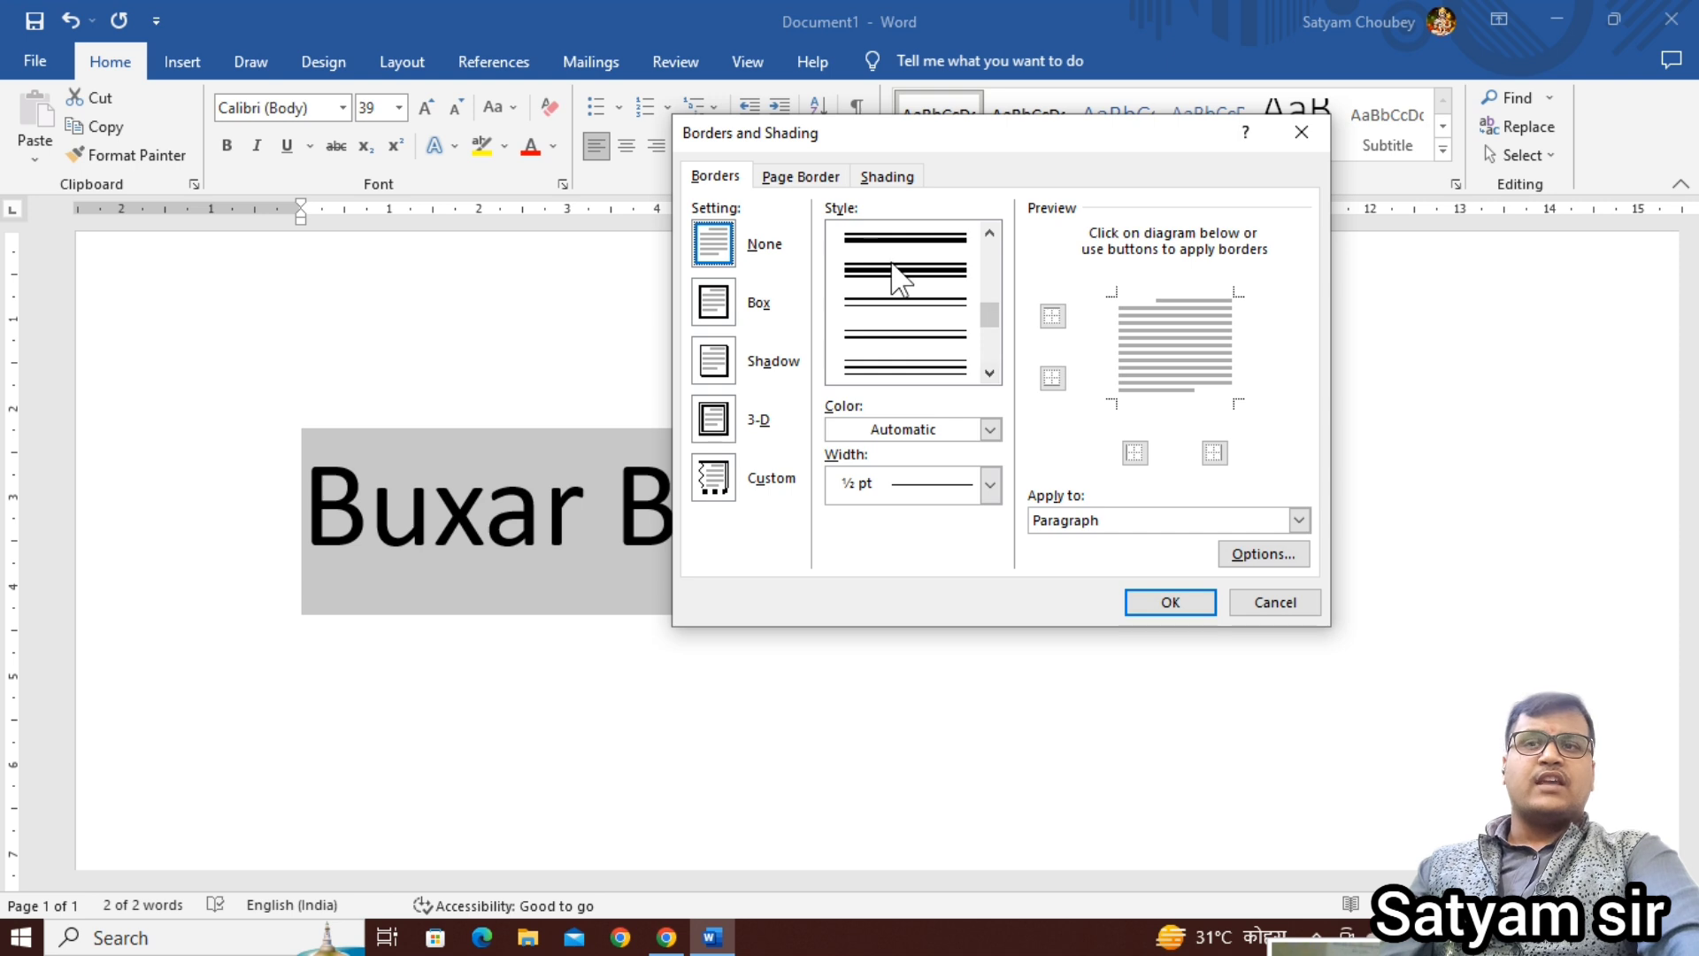
left_click_drag(989, 318, 991, 272)
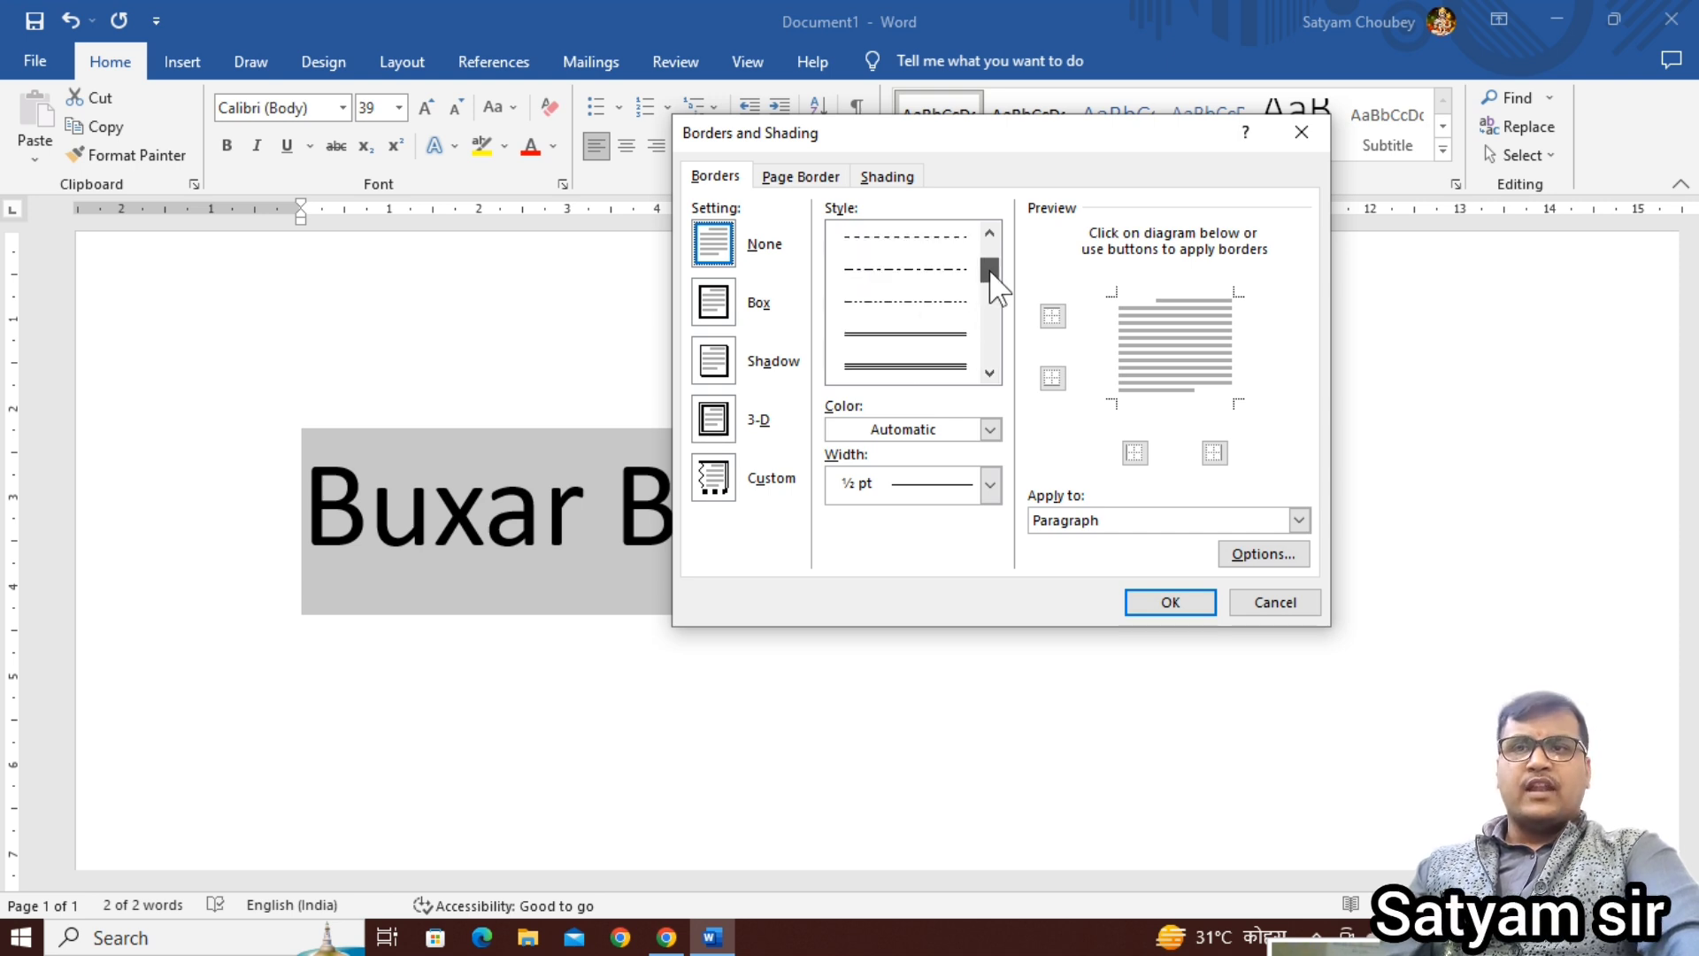
scroll(934, 358, "down", 2)
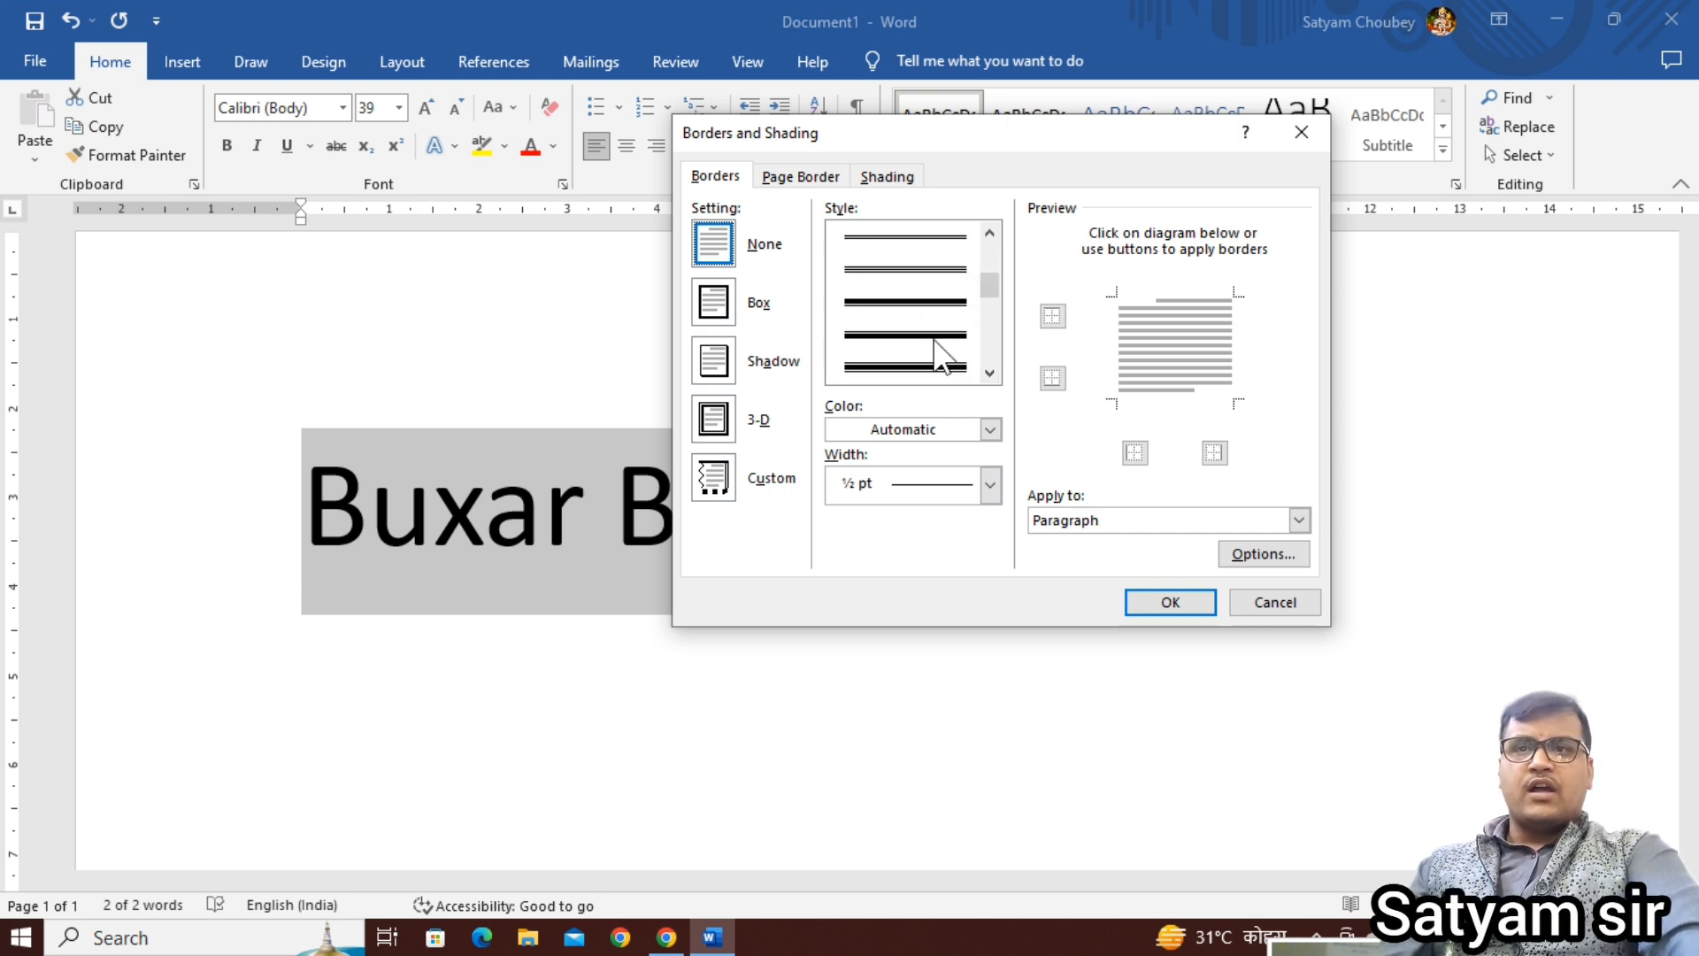
left_click(938, 363)
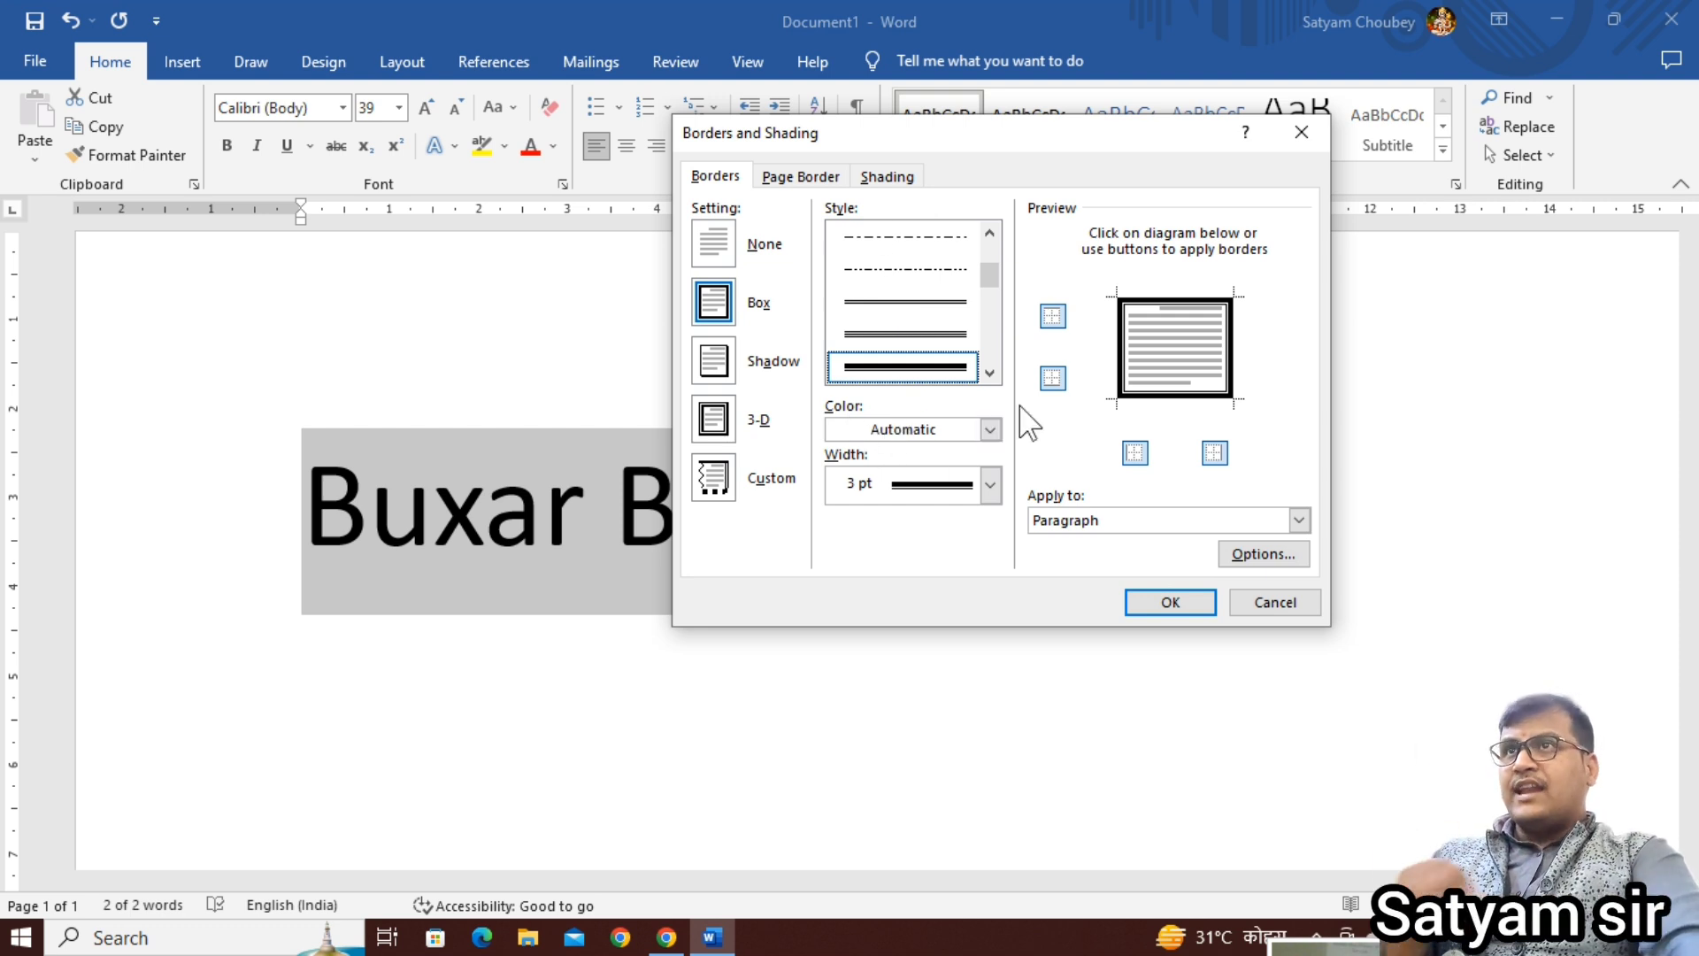
Step: Set the border color to the standard dark blue and its width to 4 ½ pt
left_click(924, 433)
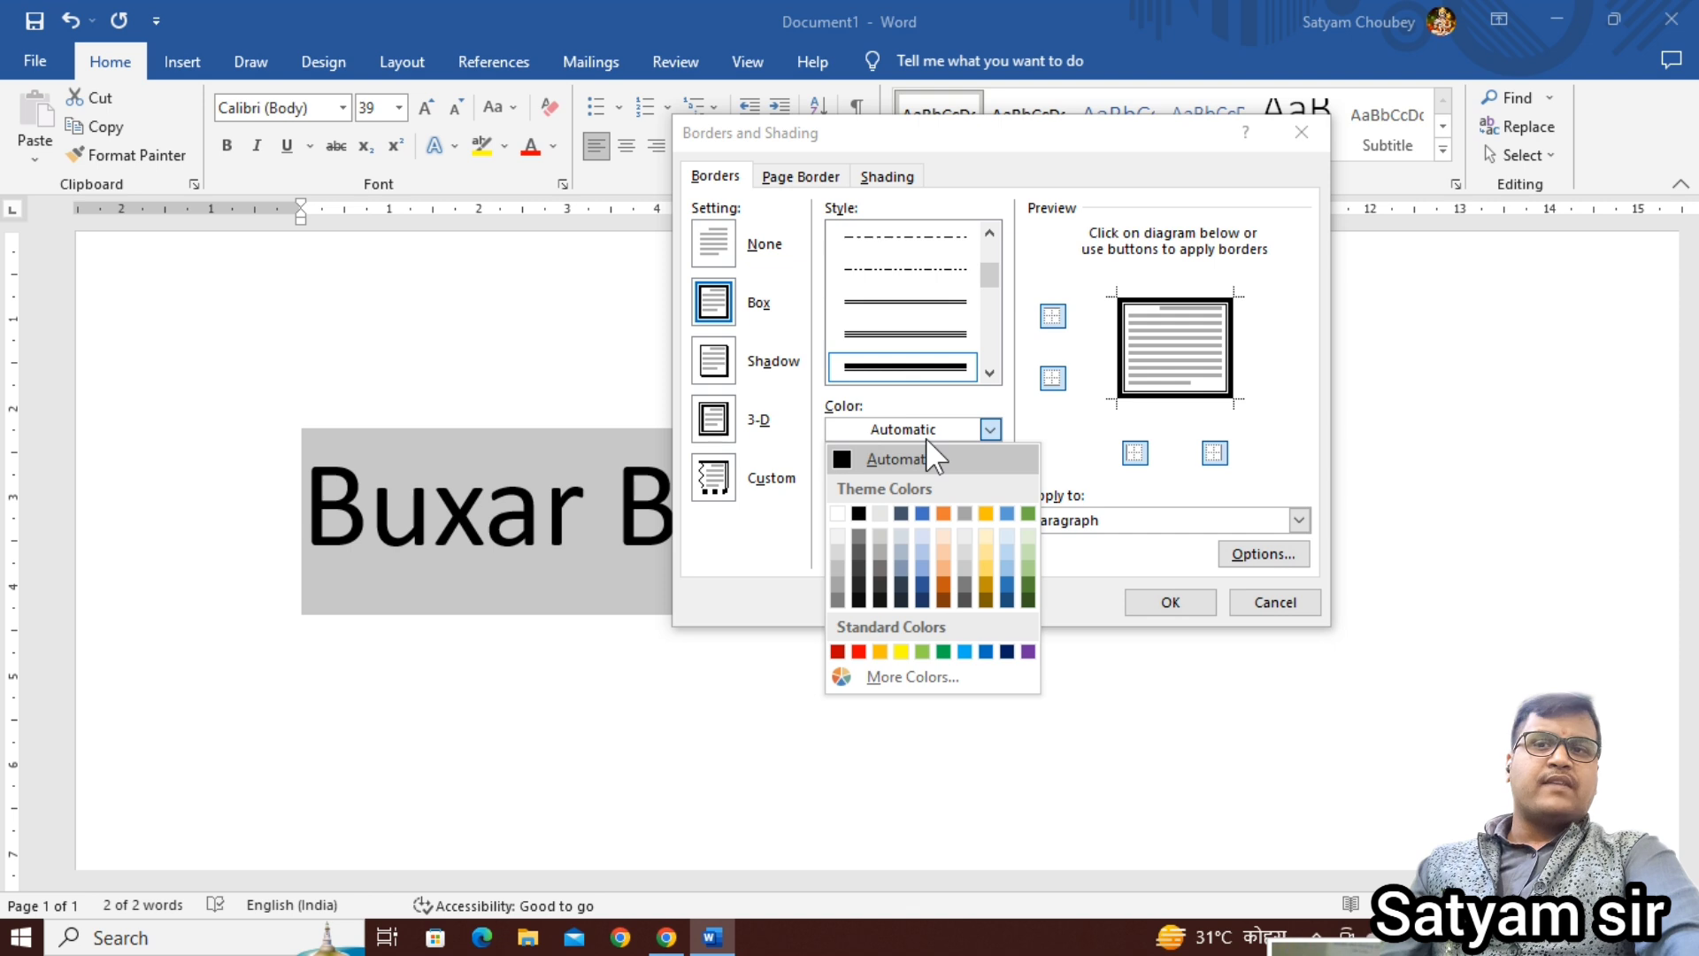
left_click(1007, 653)
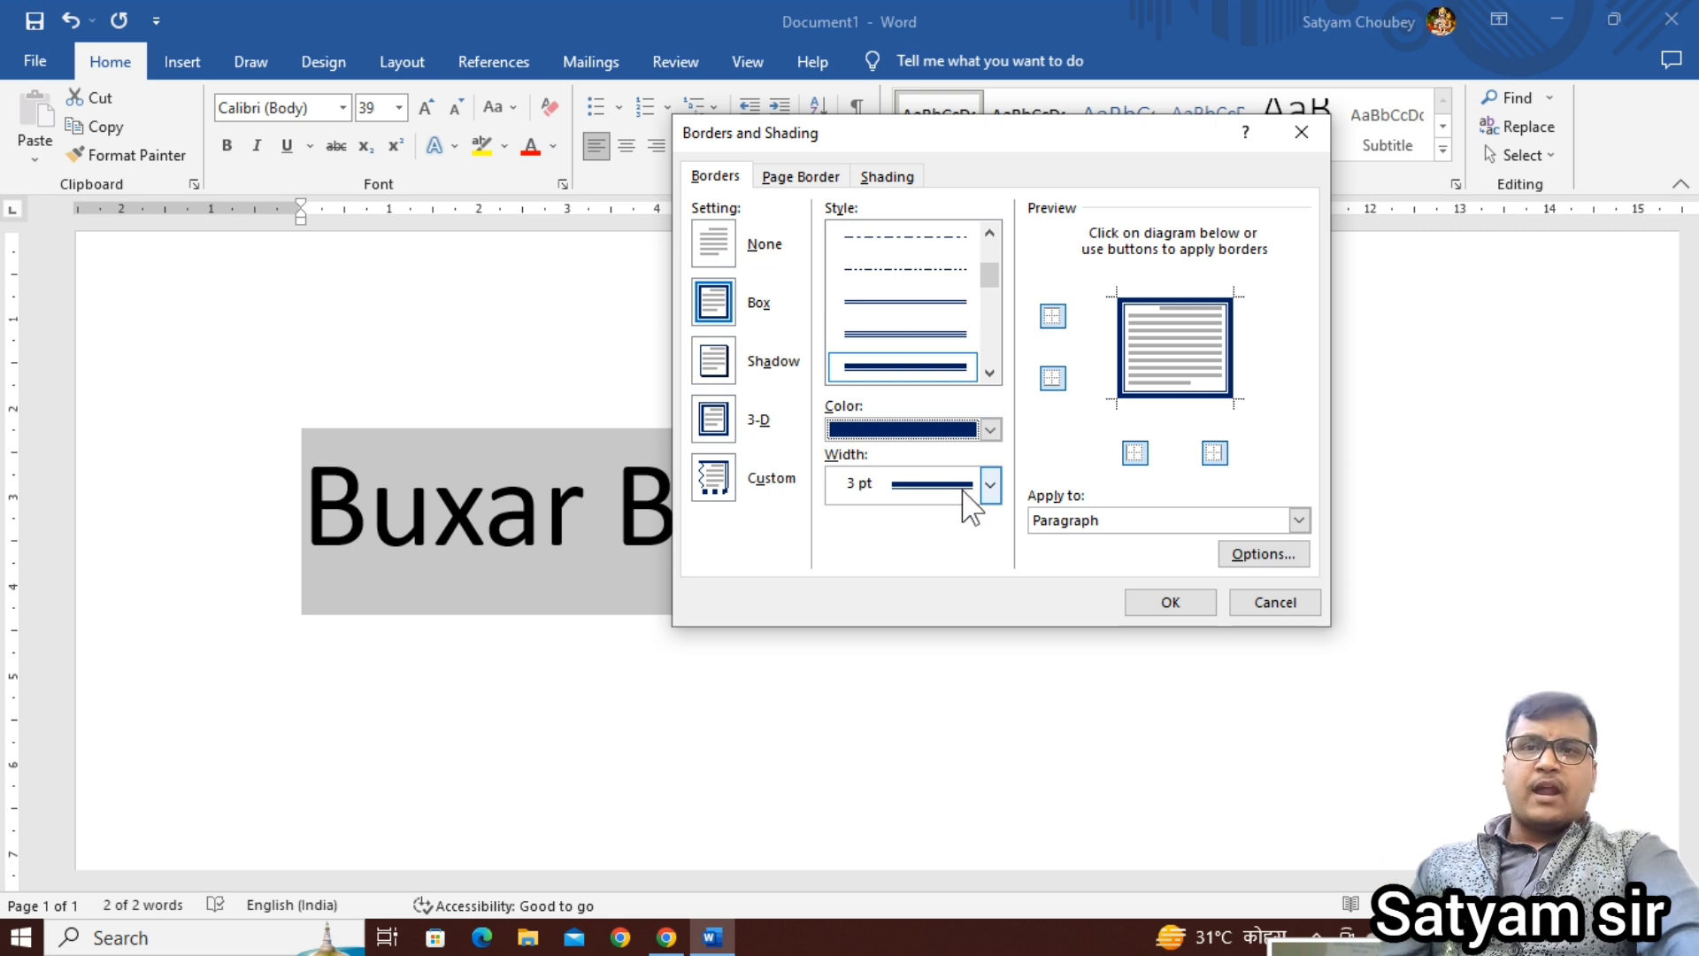
left_click(989, 485)
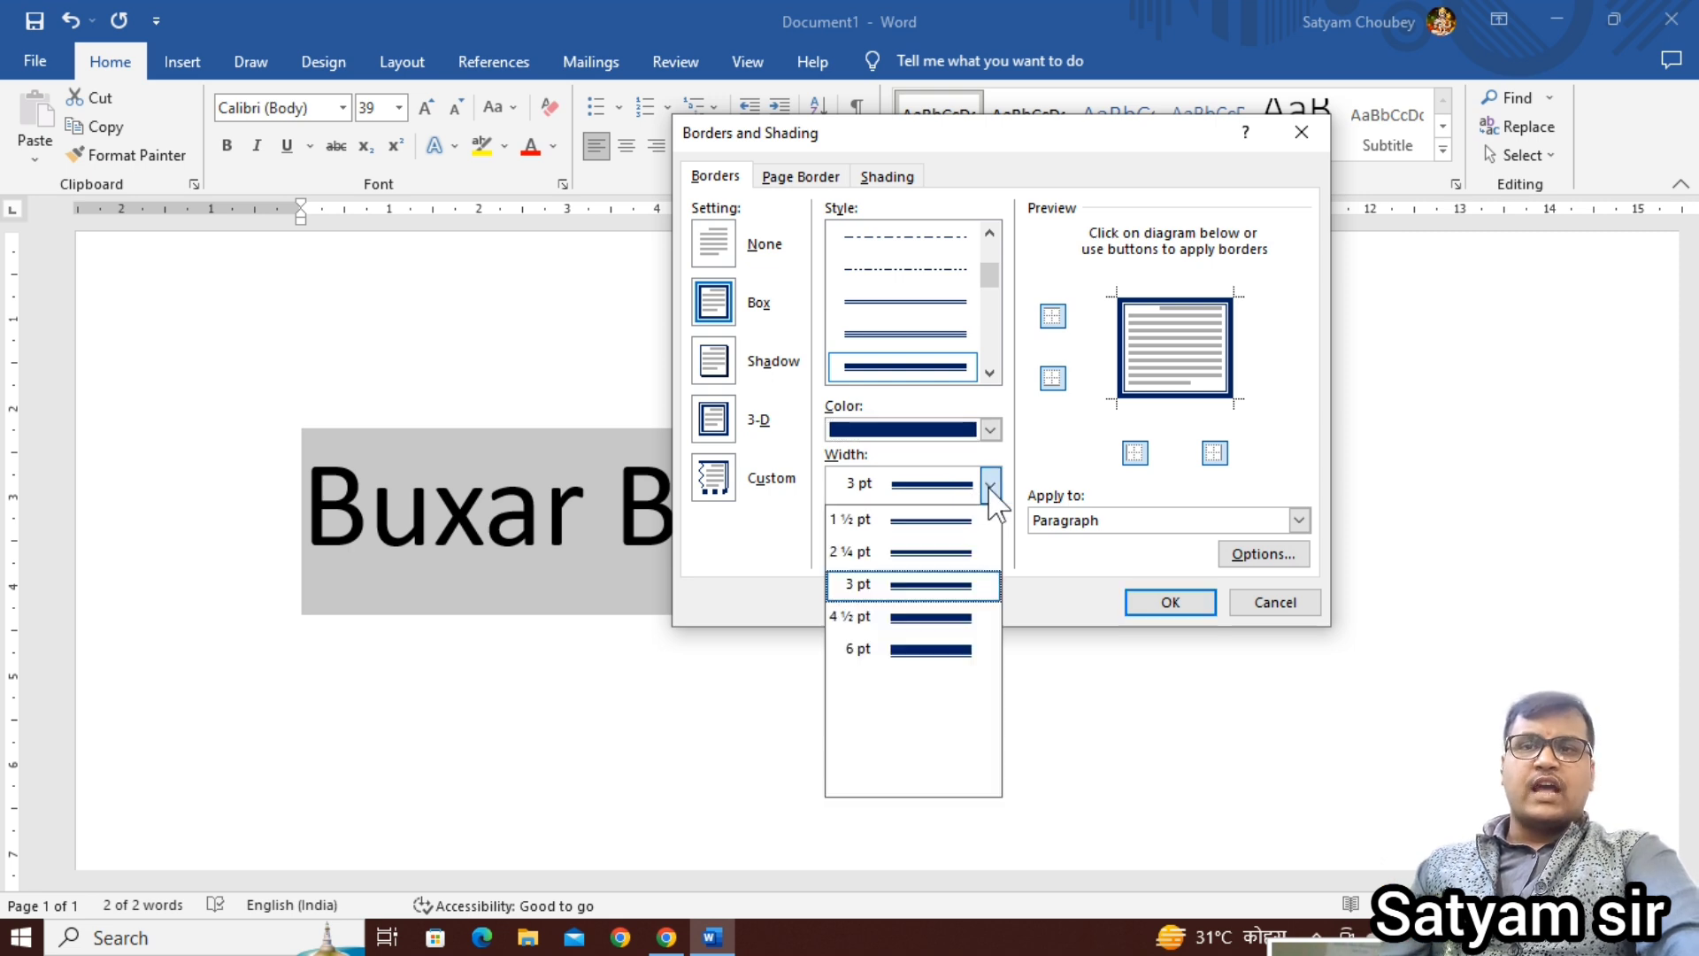
left_click(935, 653)
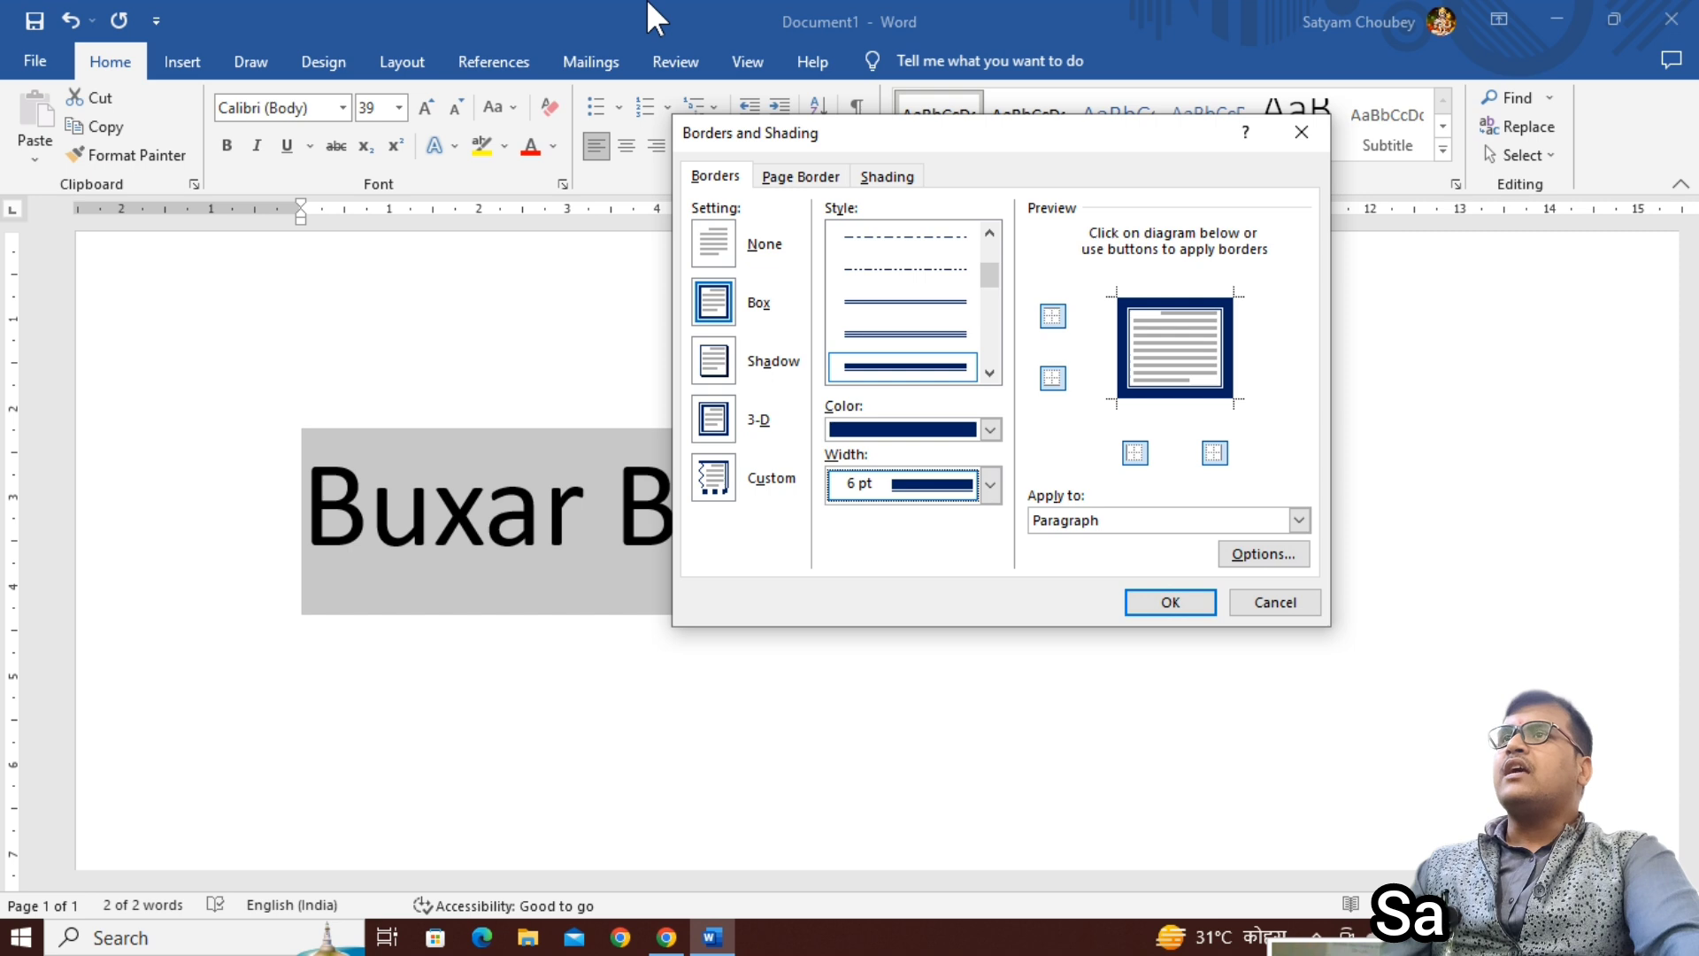
left_click(899, 492)
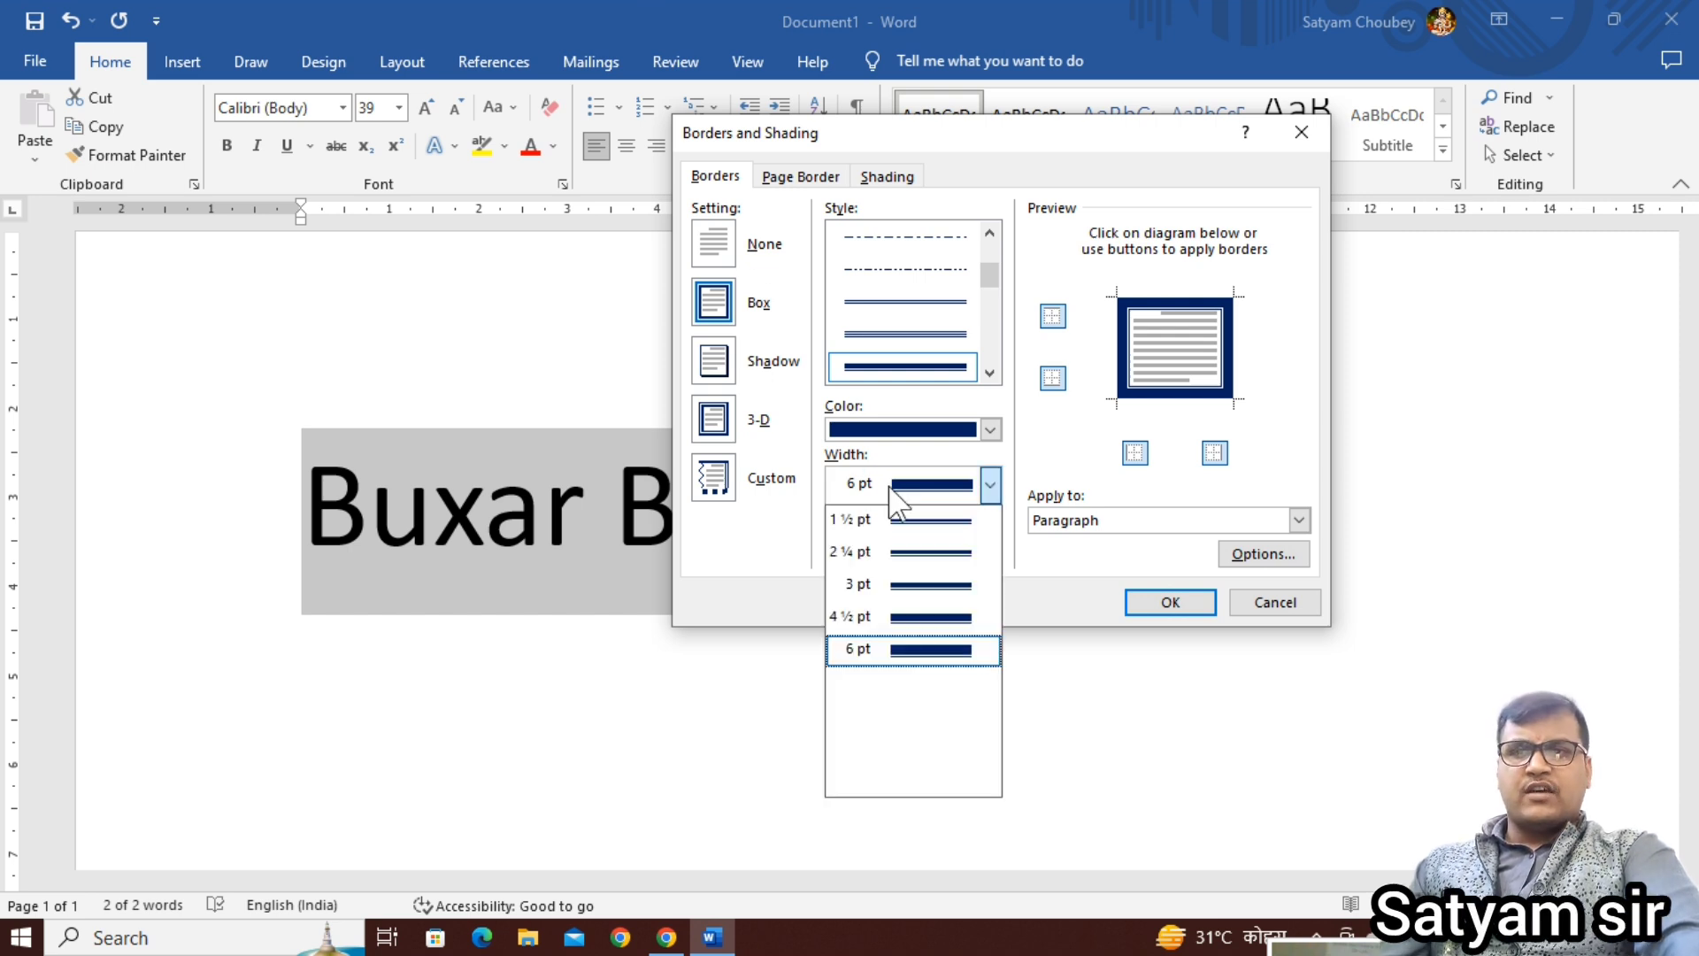
left_click(901, 585)
left_click(938, 493)
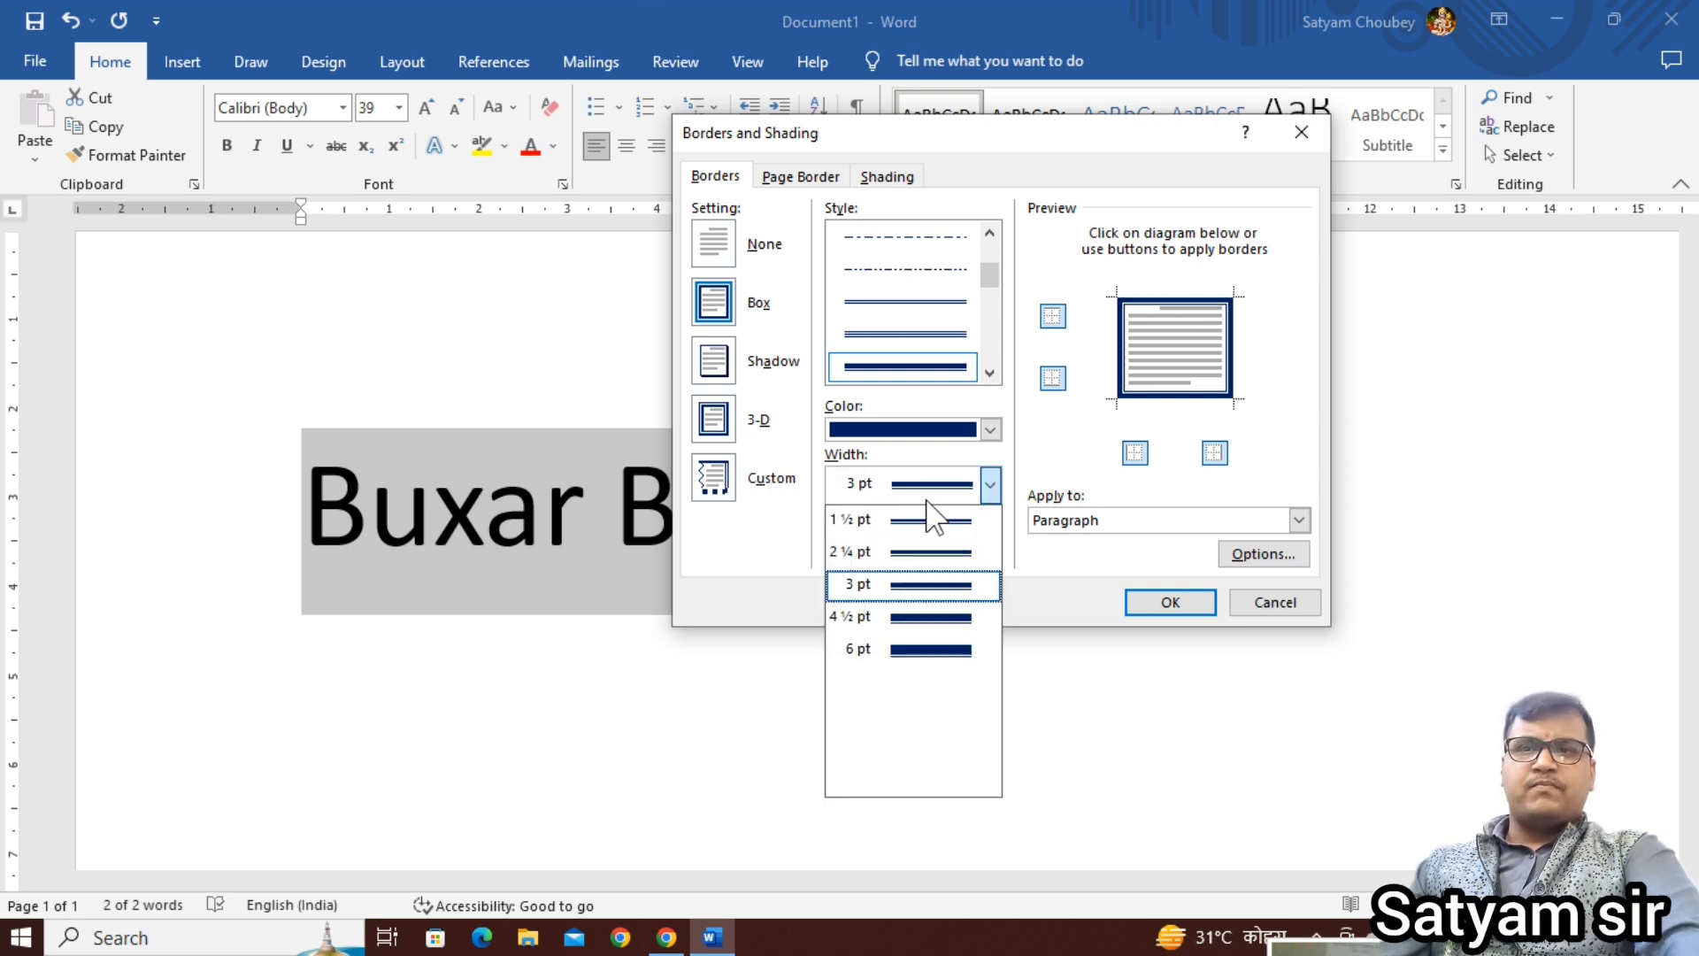
left_click(911, 617)
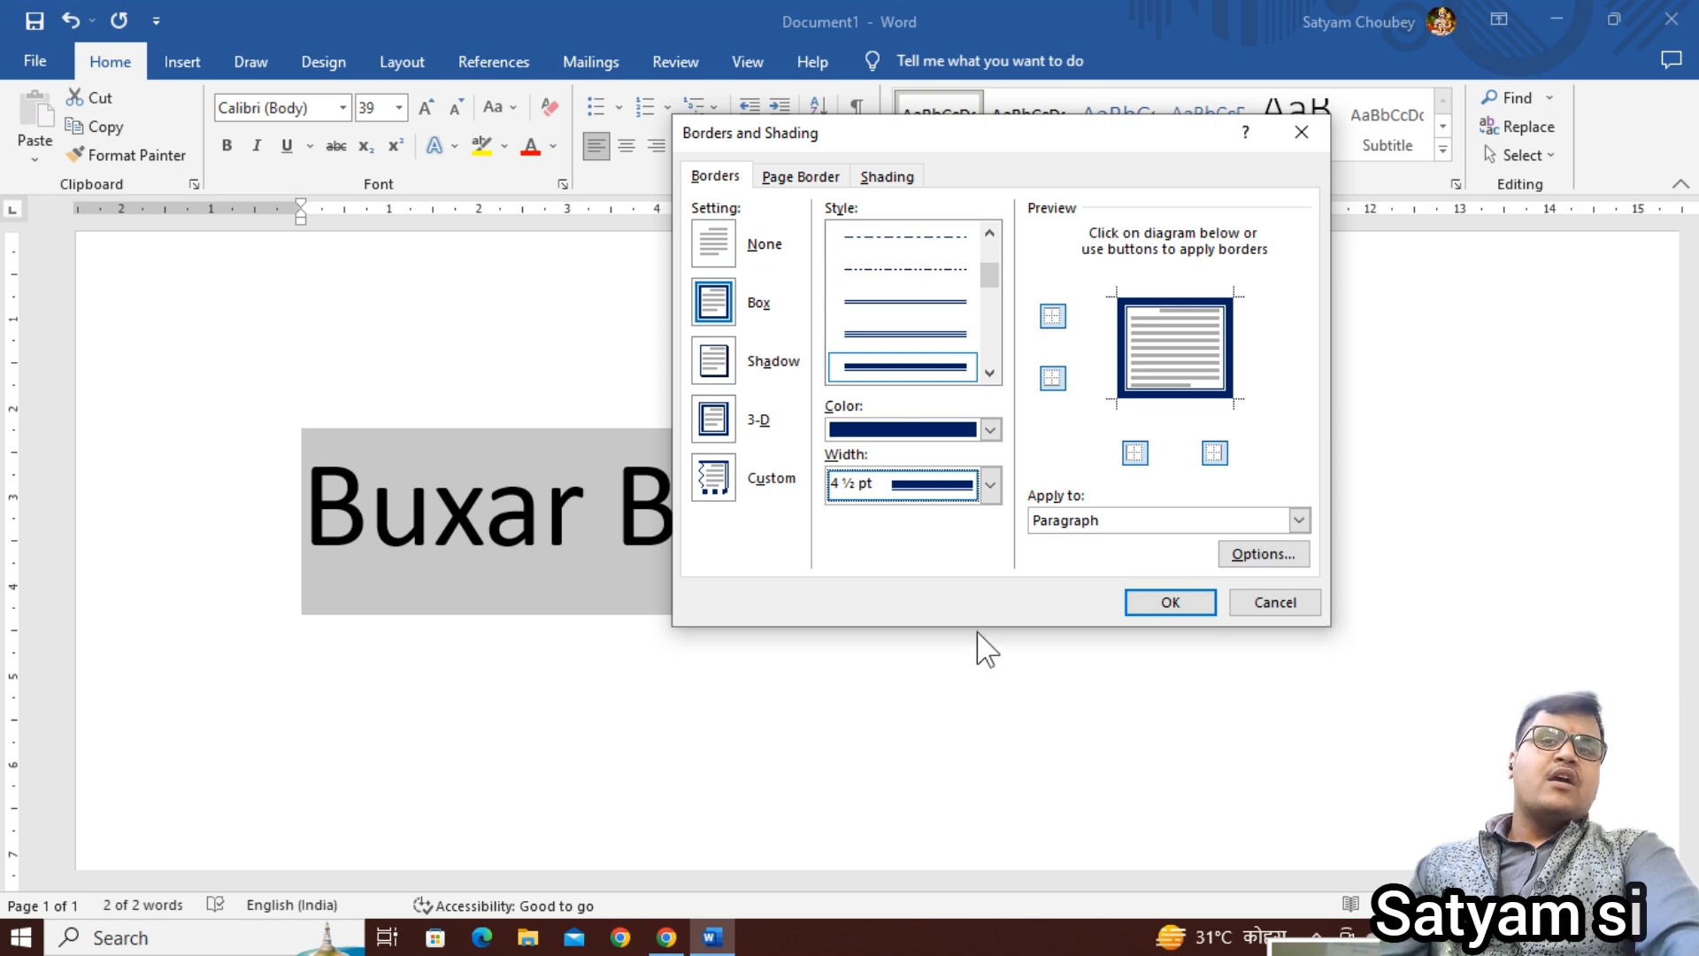
Step: Make the border apply to Text instead of the whole paragraph and confirm the border settings
left_click(1083, 524)
left_click(1075, 529)
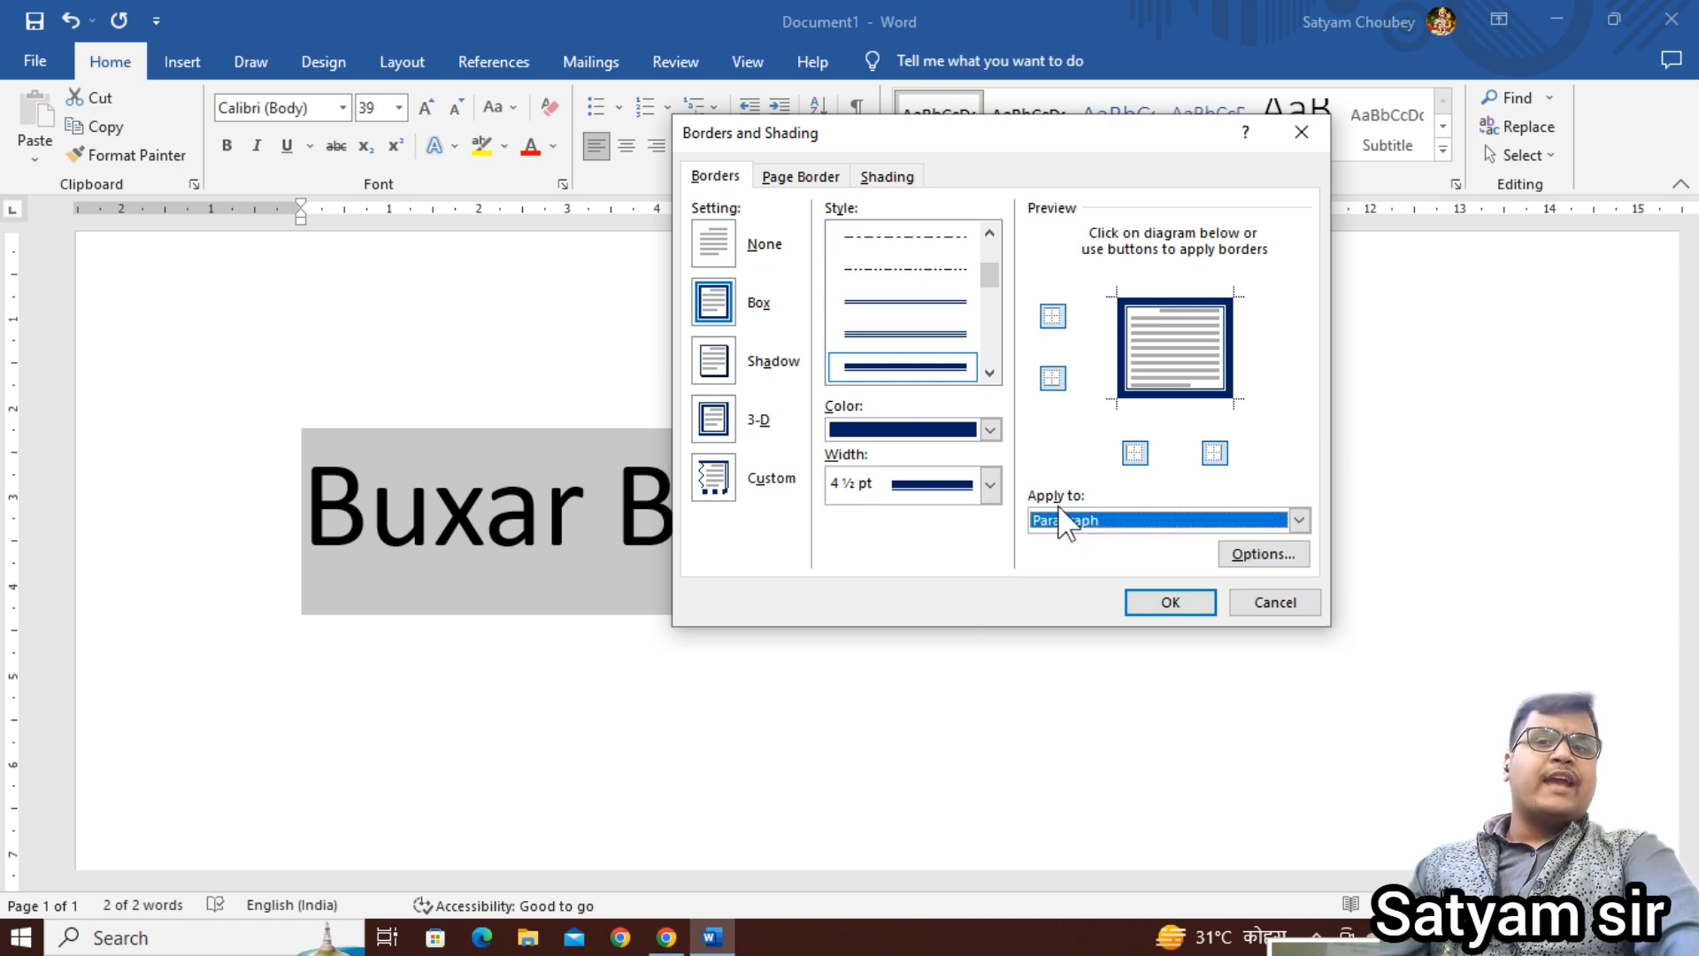
left_click(1083, 529)
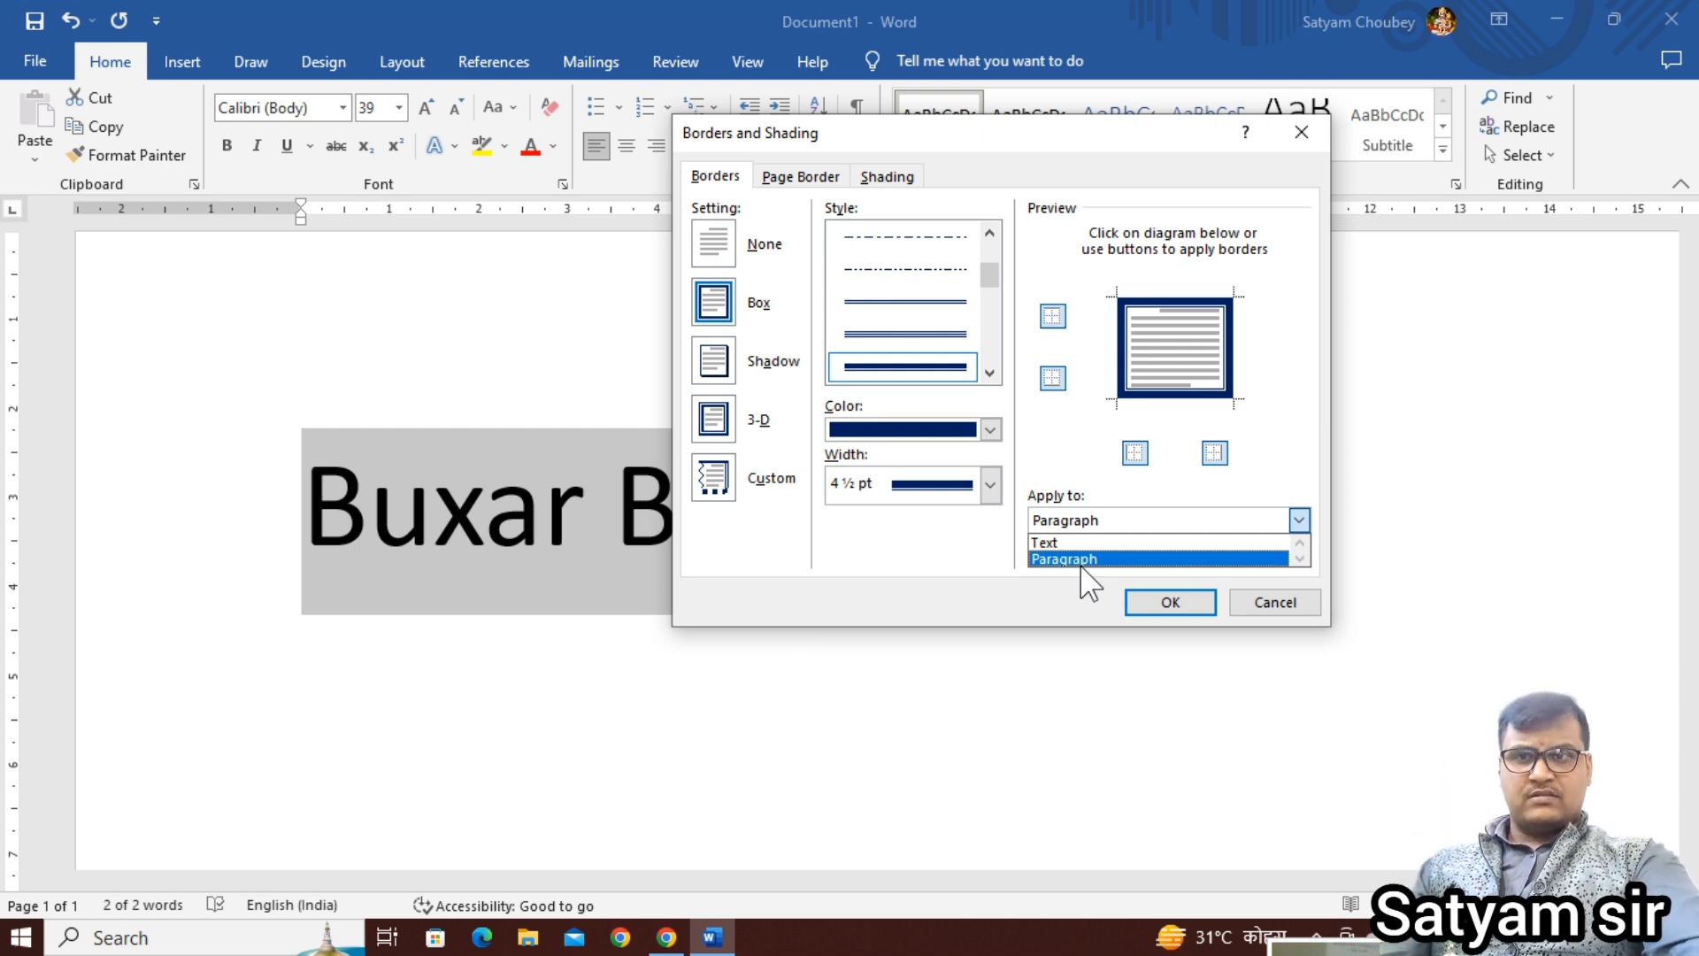
left_click(1069, 557)
left_click(1066, 522)
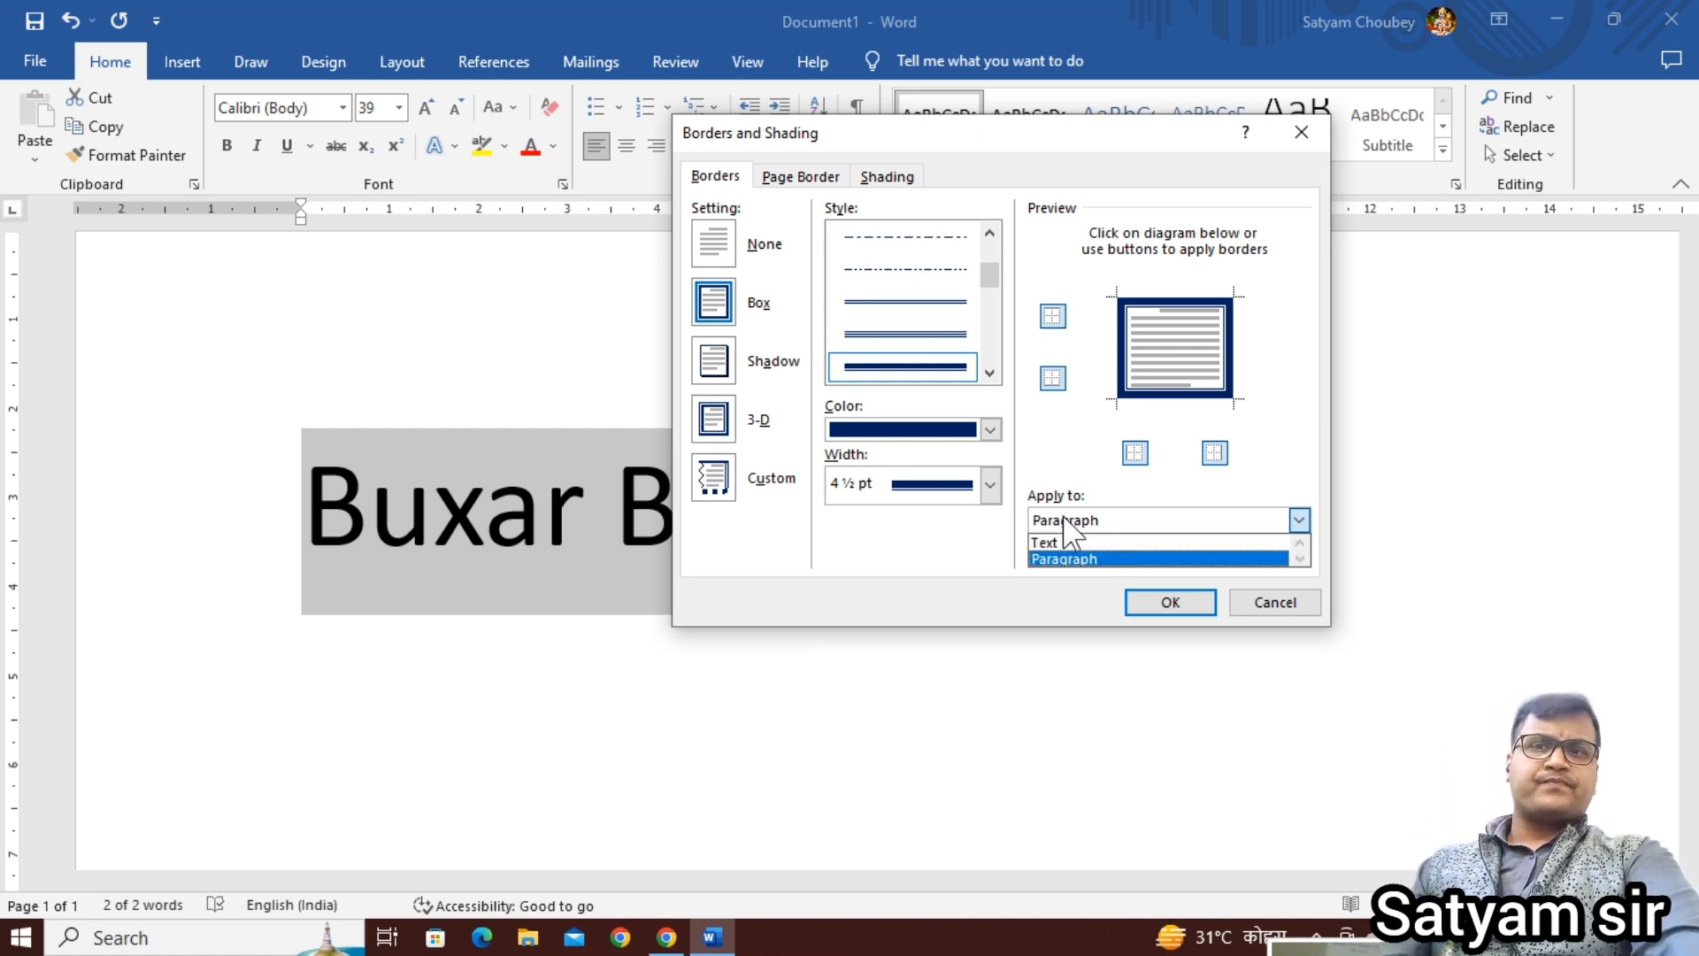
left_click(1079, 542)
left_click(1171, 603)
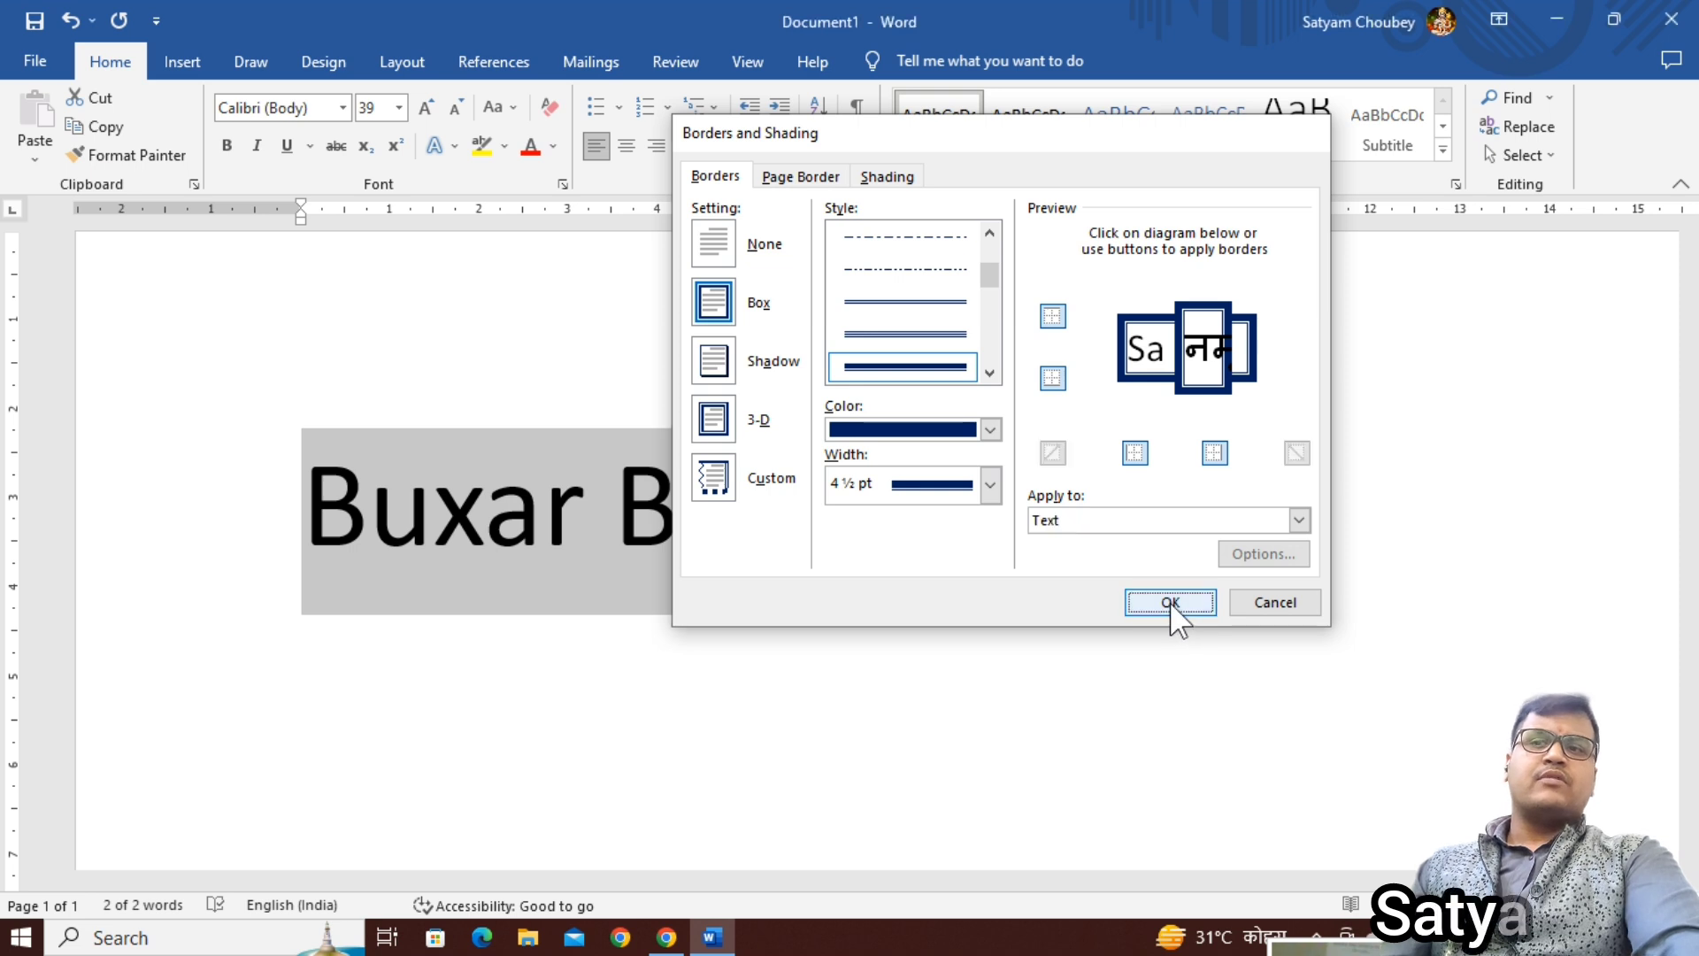
left_click(1168, 602)
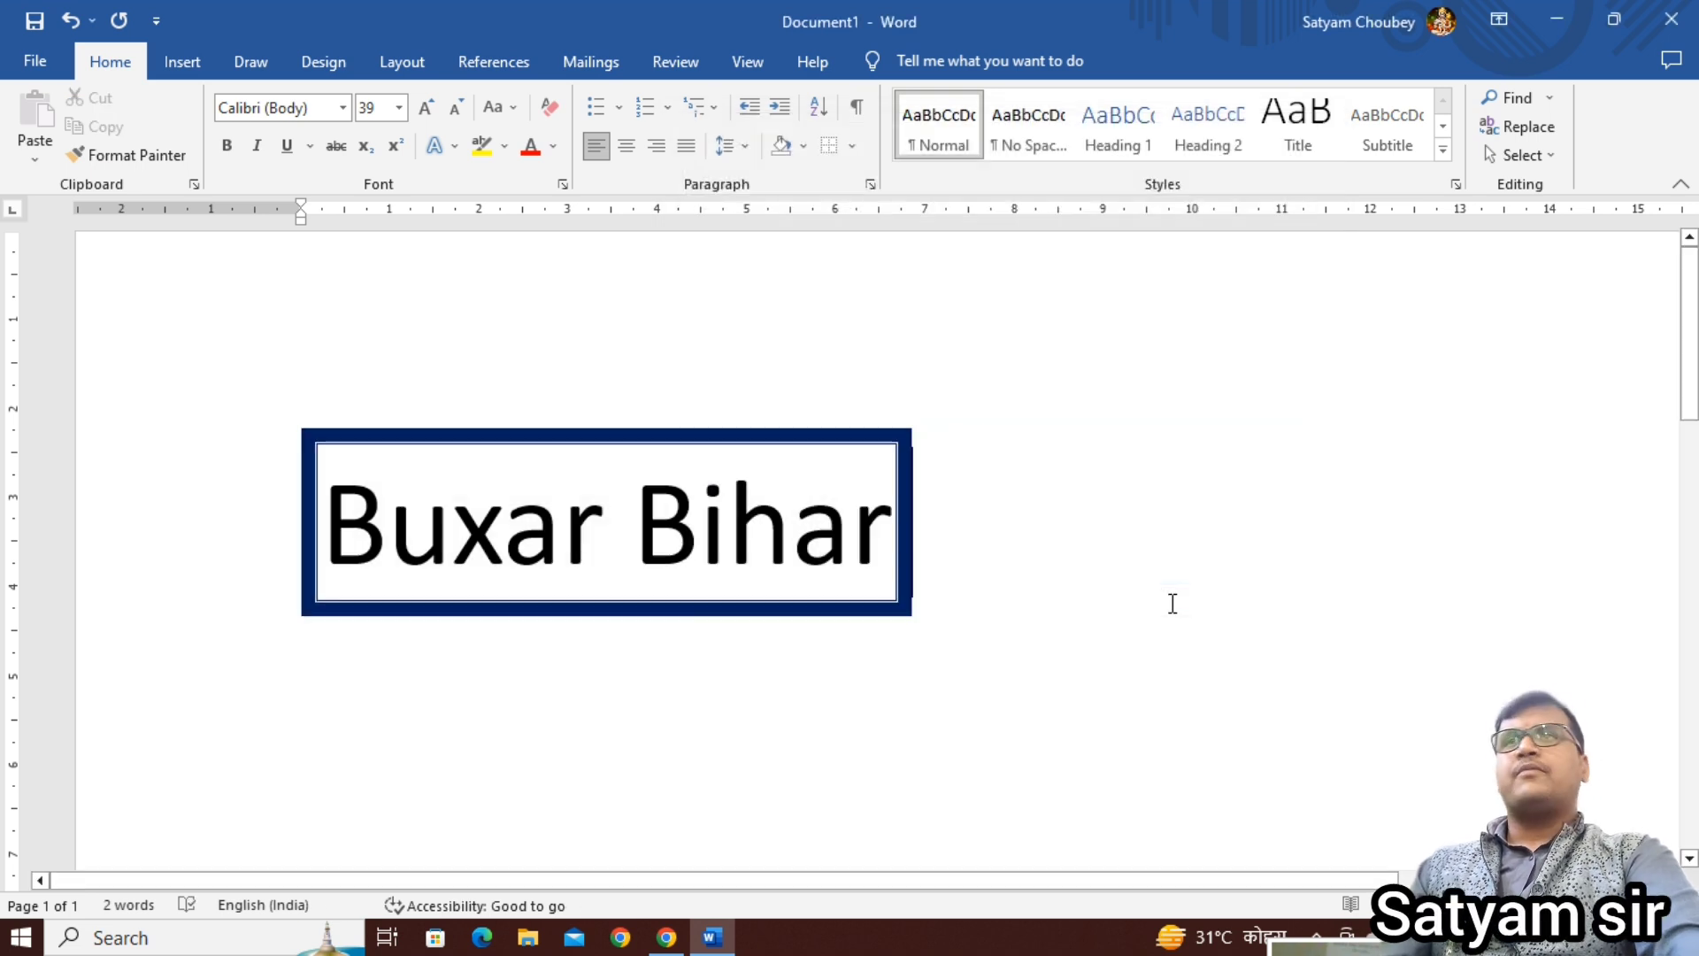
Step: Center the bordered "Buxar Bihar" line on the page
left_click(611, 522)
left_click(624, 146)
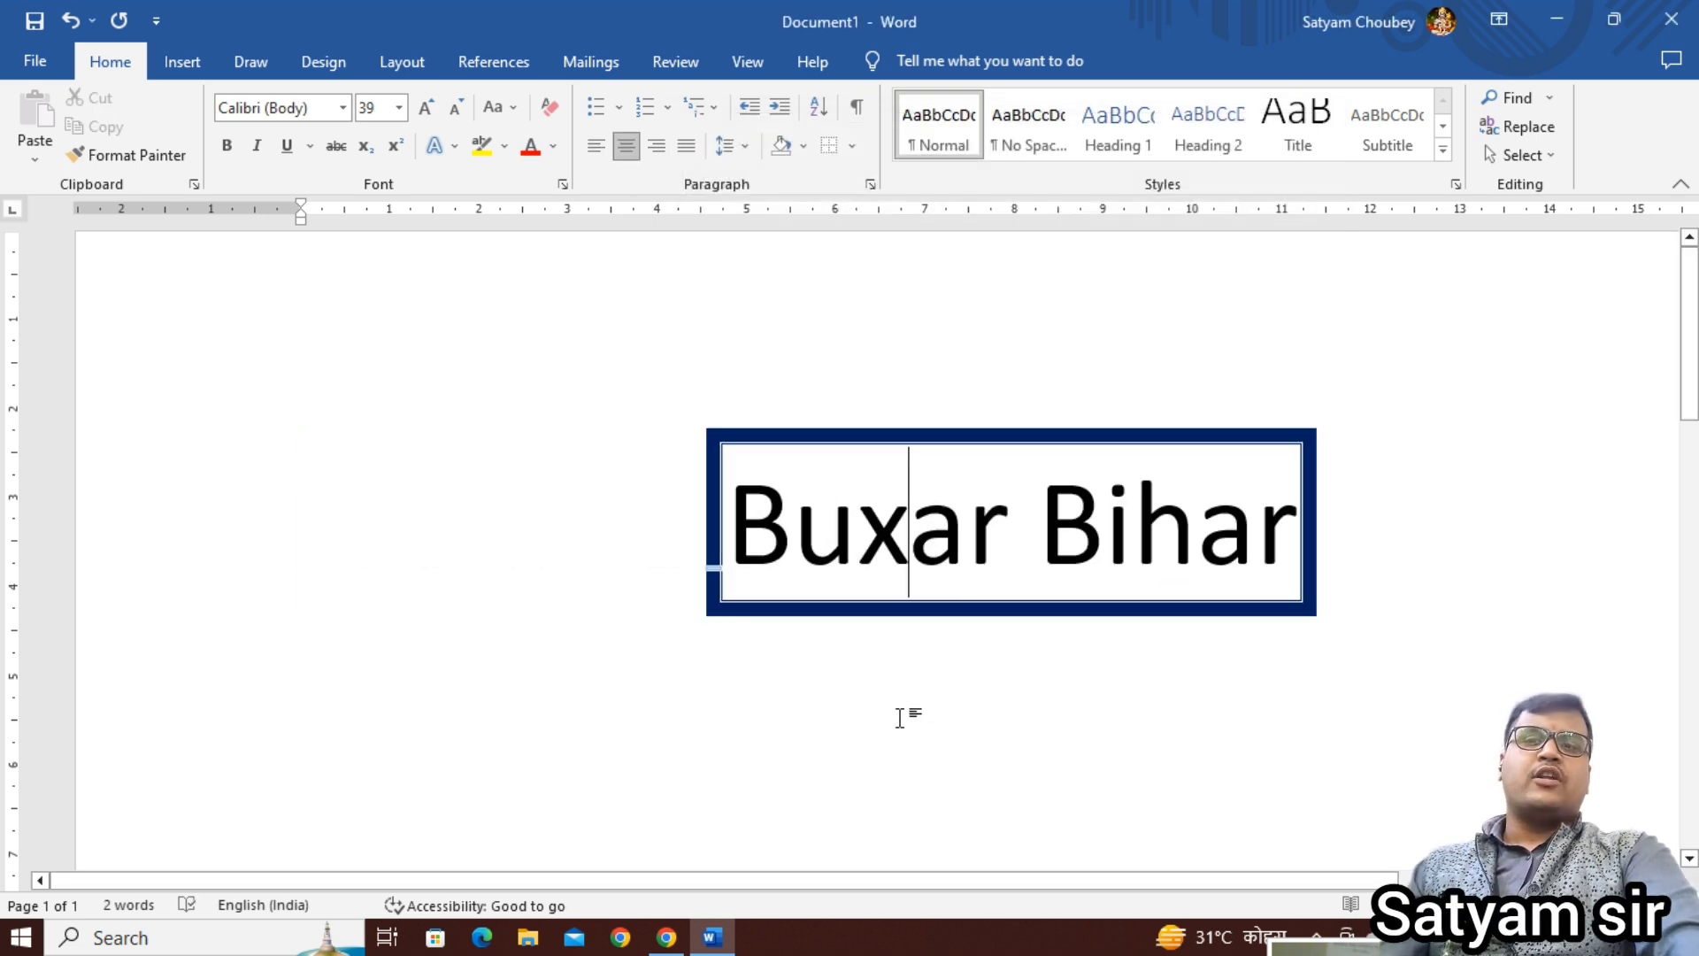
left_click_drag(1012, 881, 1182, 881)
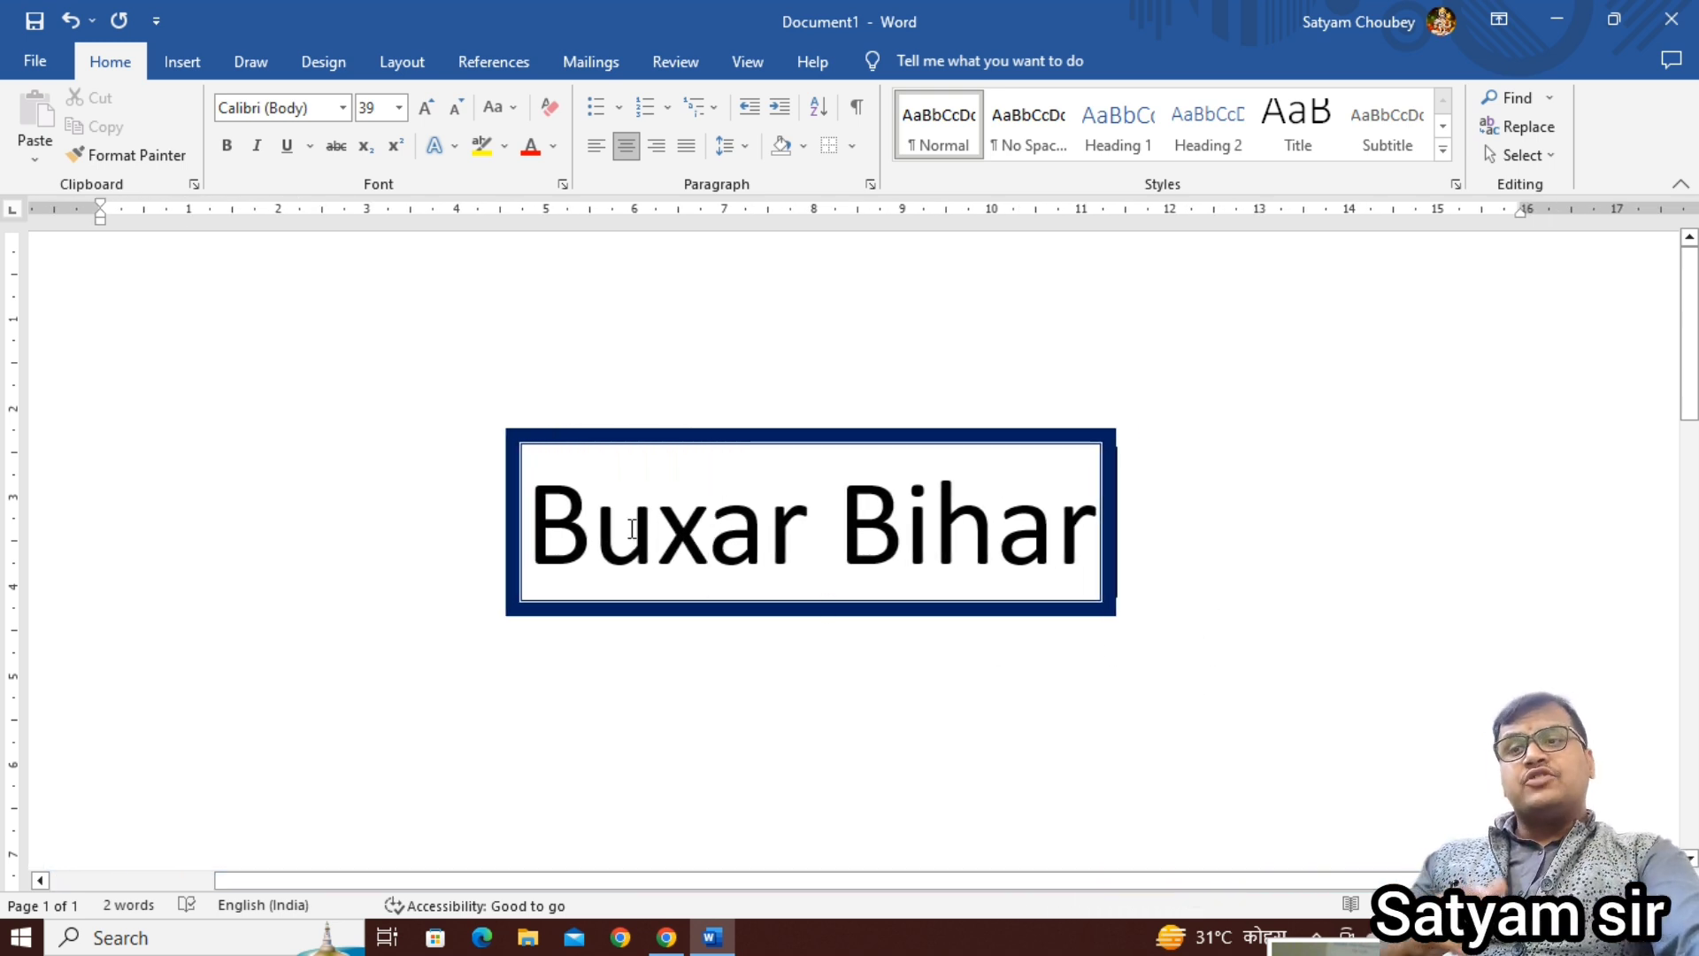
Step: Preview theme shading colors such as Blue, Accent 5 on "Buxar Bihar" without applying one
left_click_drag(561, 523, 1055, 550)
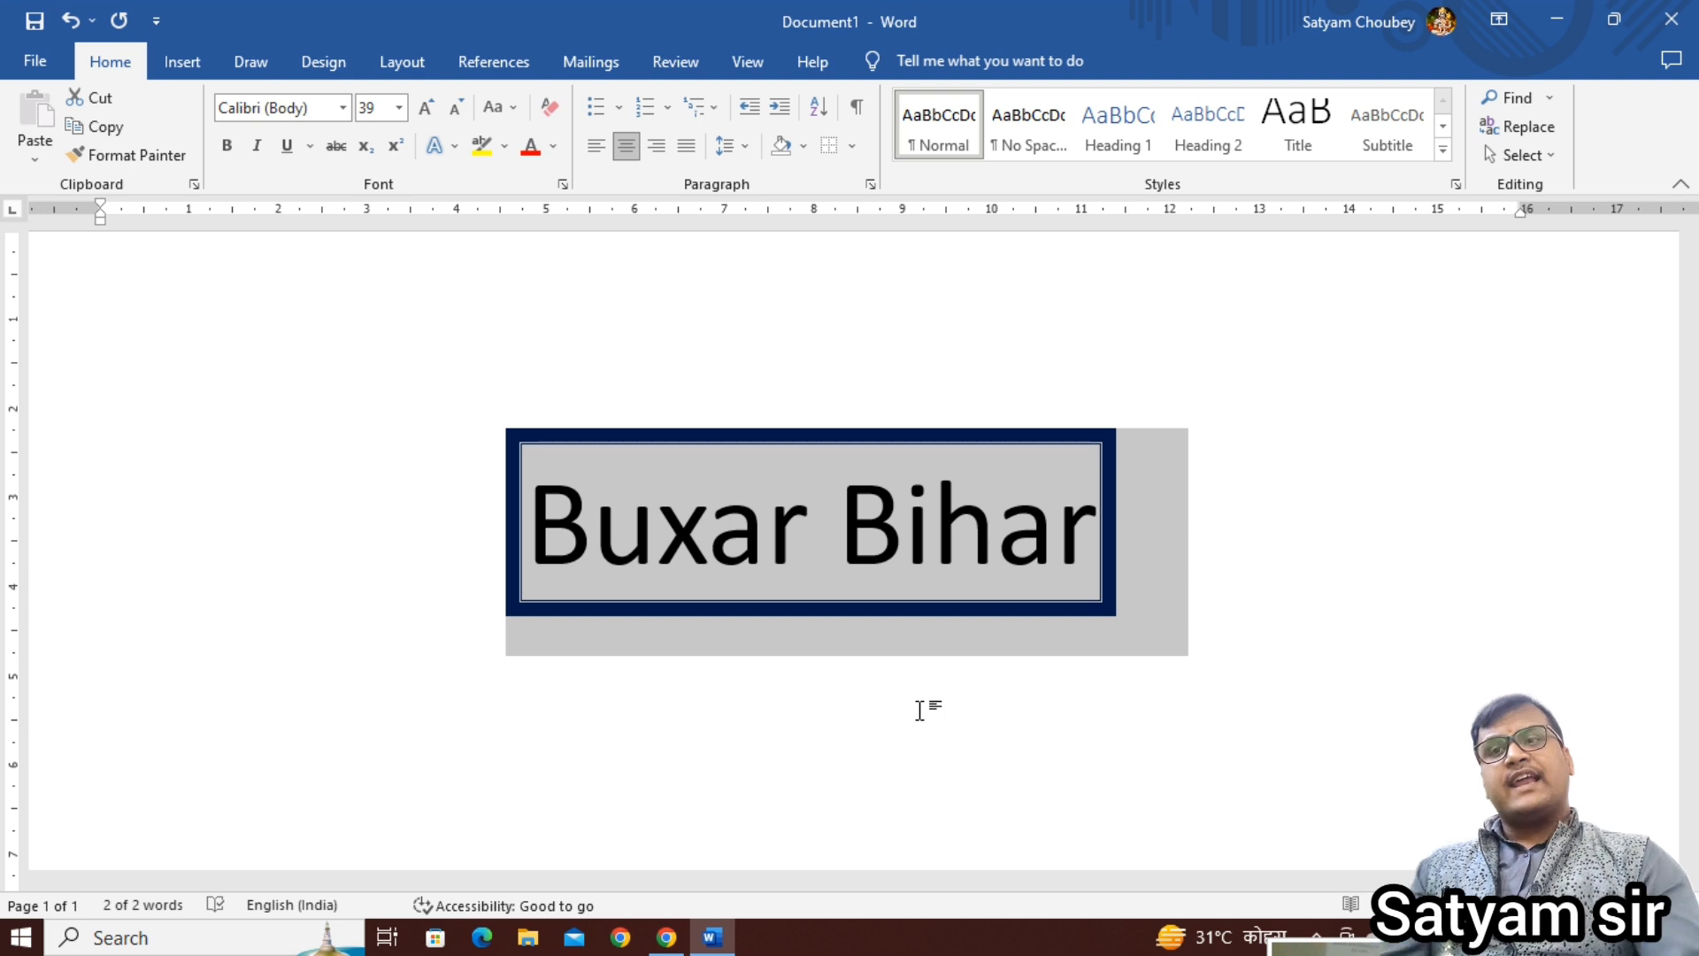
left_click(856, 575)
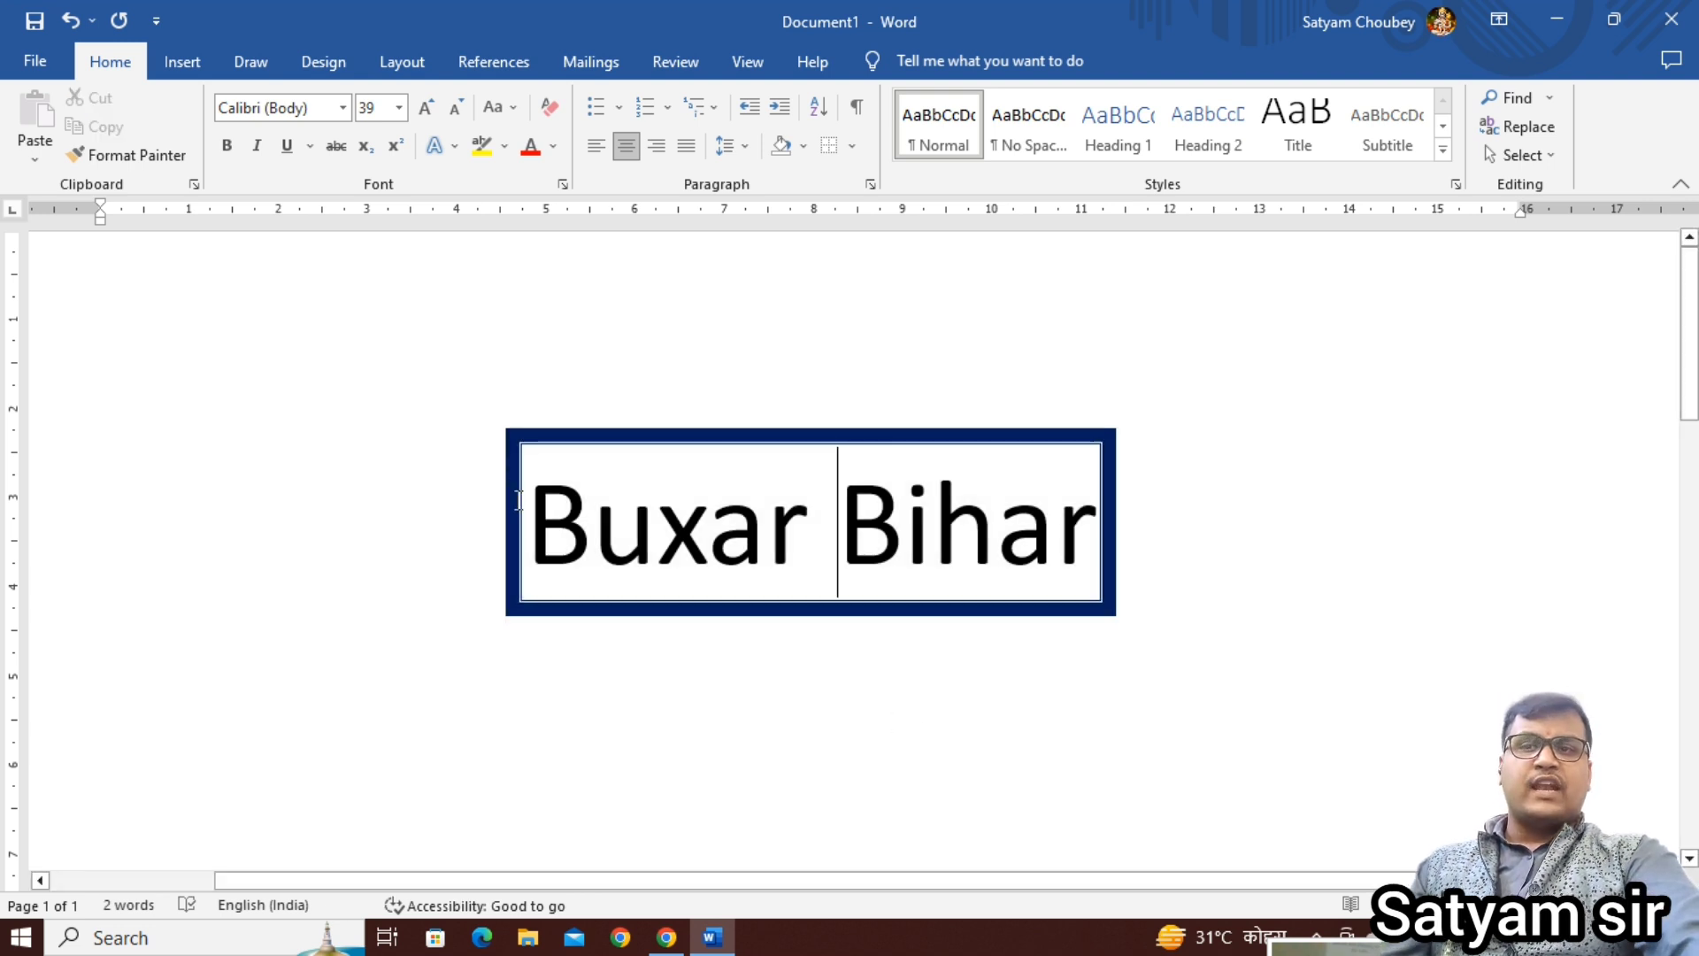
left_click_drag(520, 498, 1066, 507)
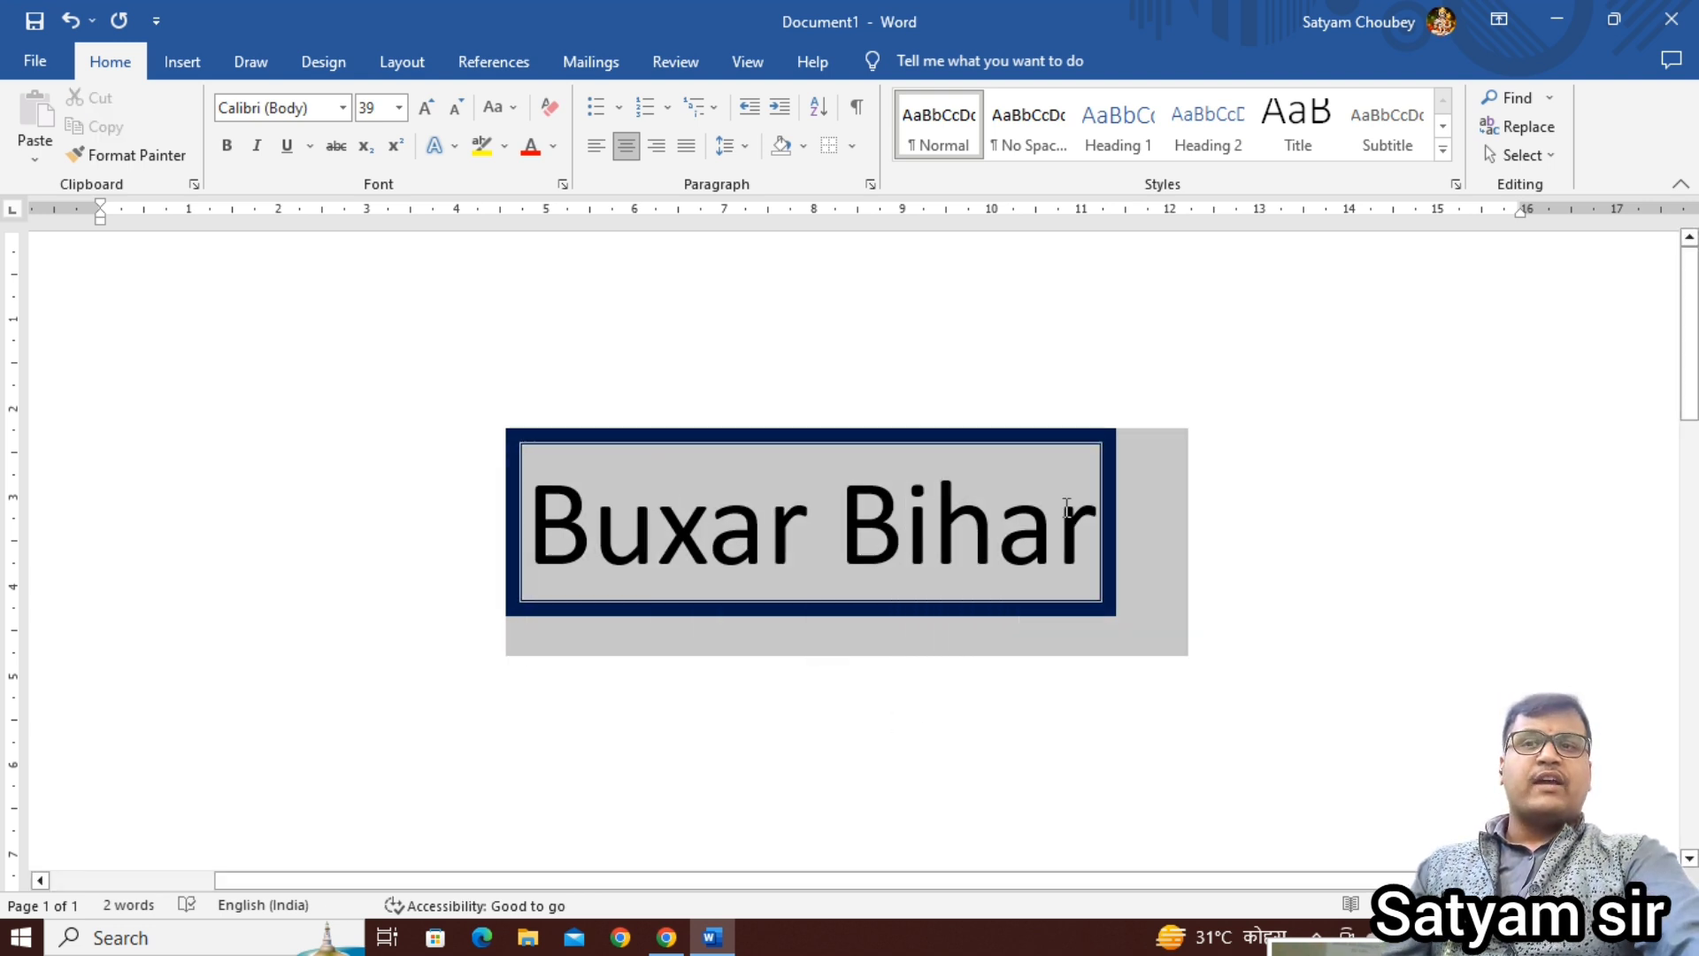
left_click(803, 147)
left_click(803, 147)
left_click(803, 147)
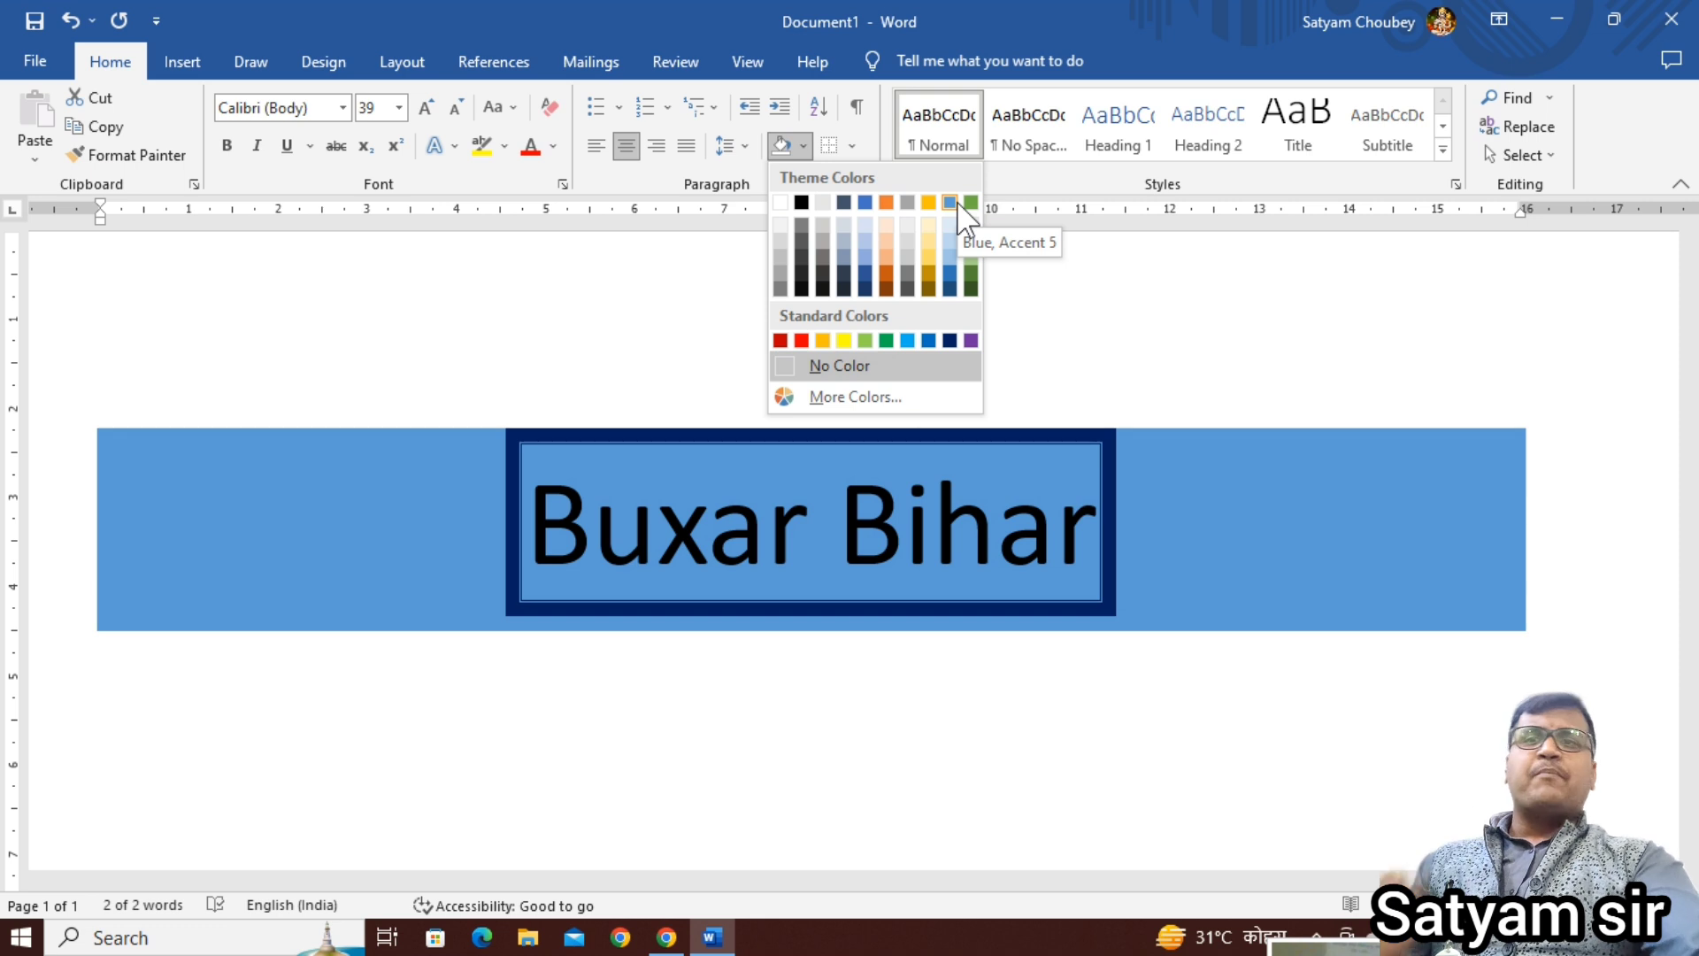
left_click(807, 12)
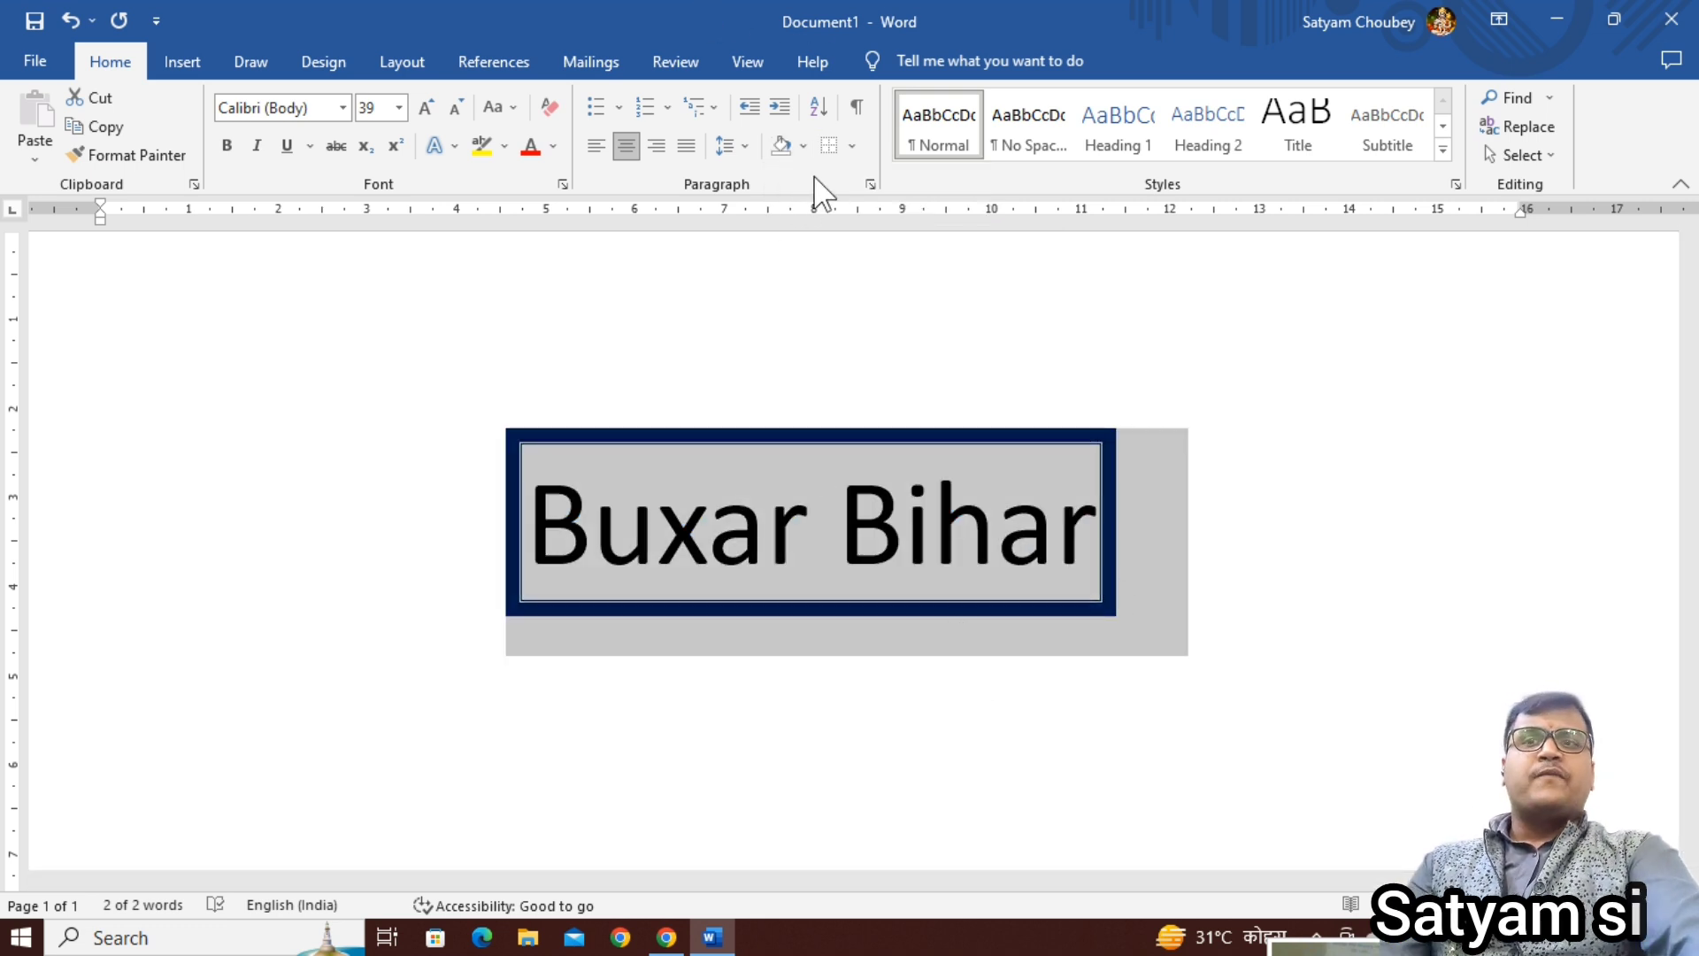
Step: Set the shading fill of "Buxar Bihar" to standard yellow in Borders and Shading, keeping the Clear pattern style
left_click(851, 146)
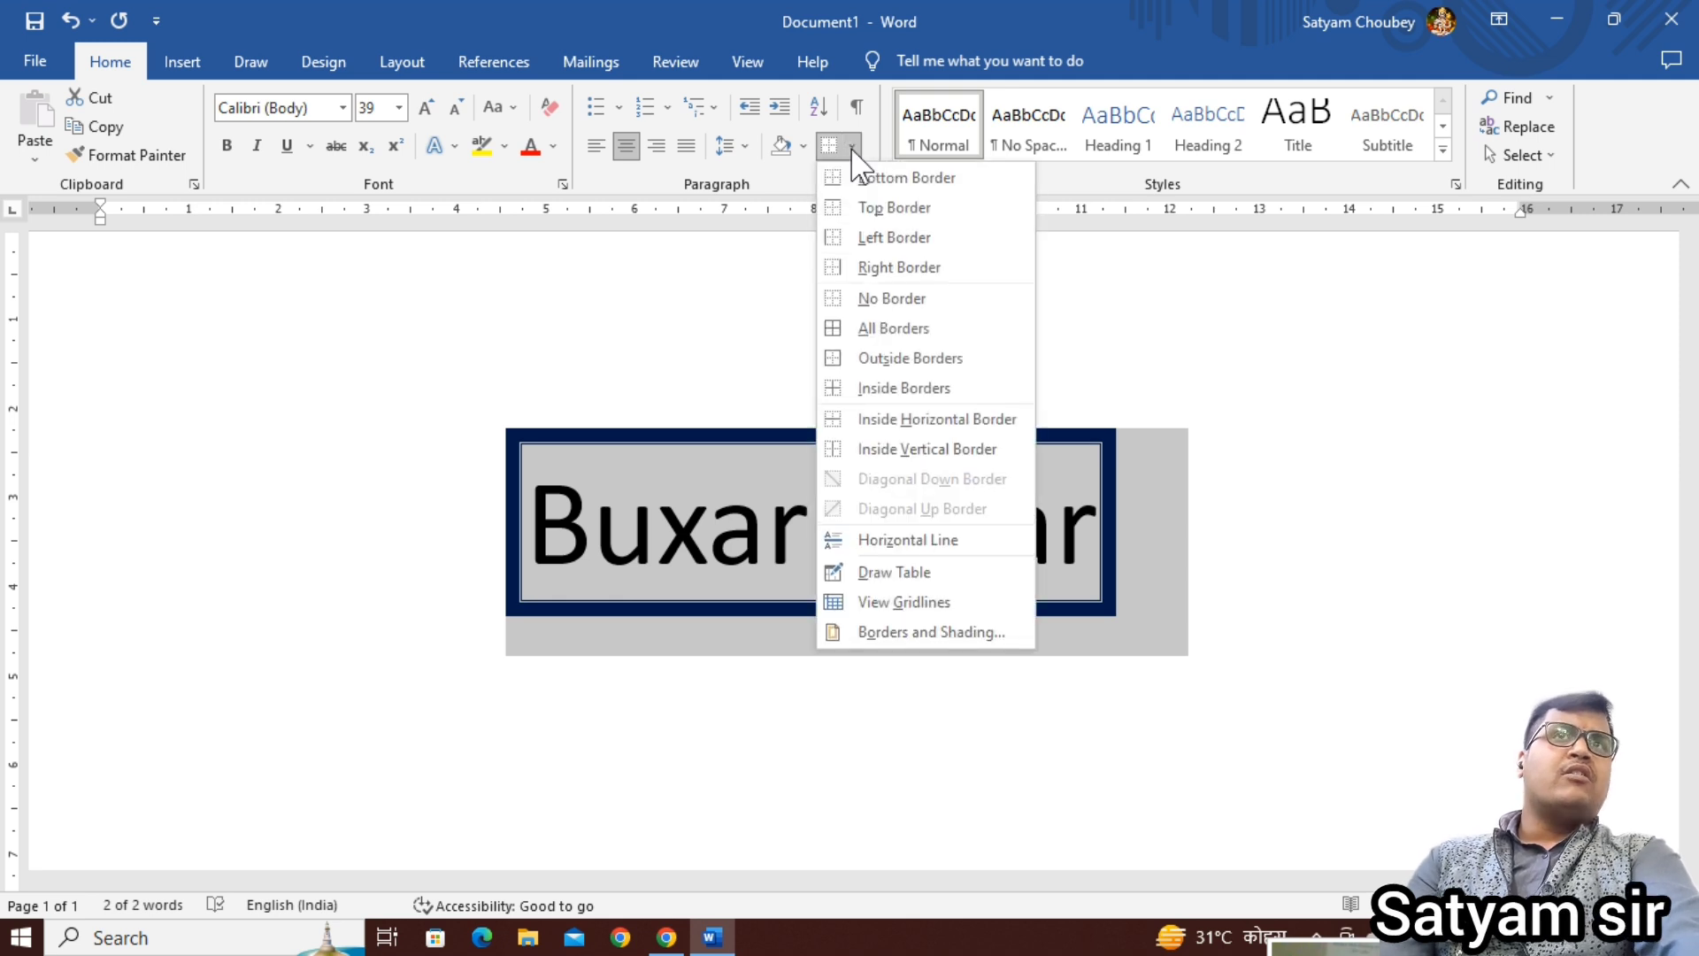
left_click(934, 631)
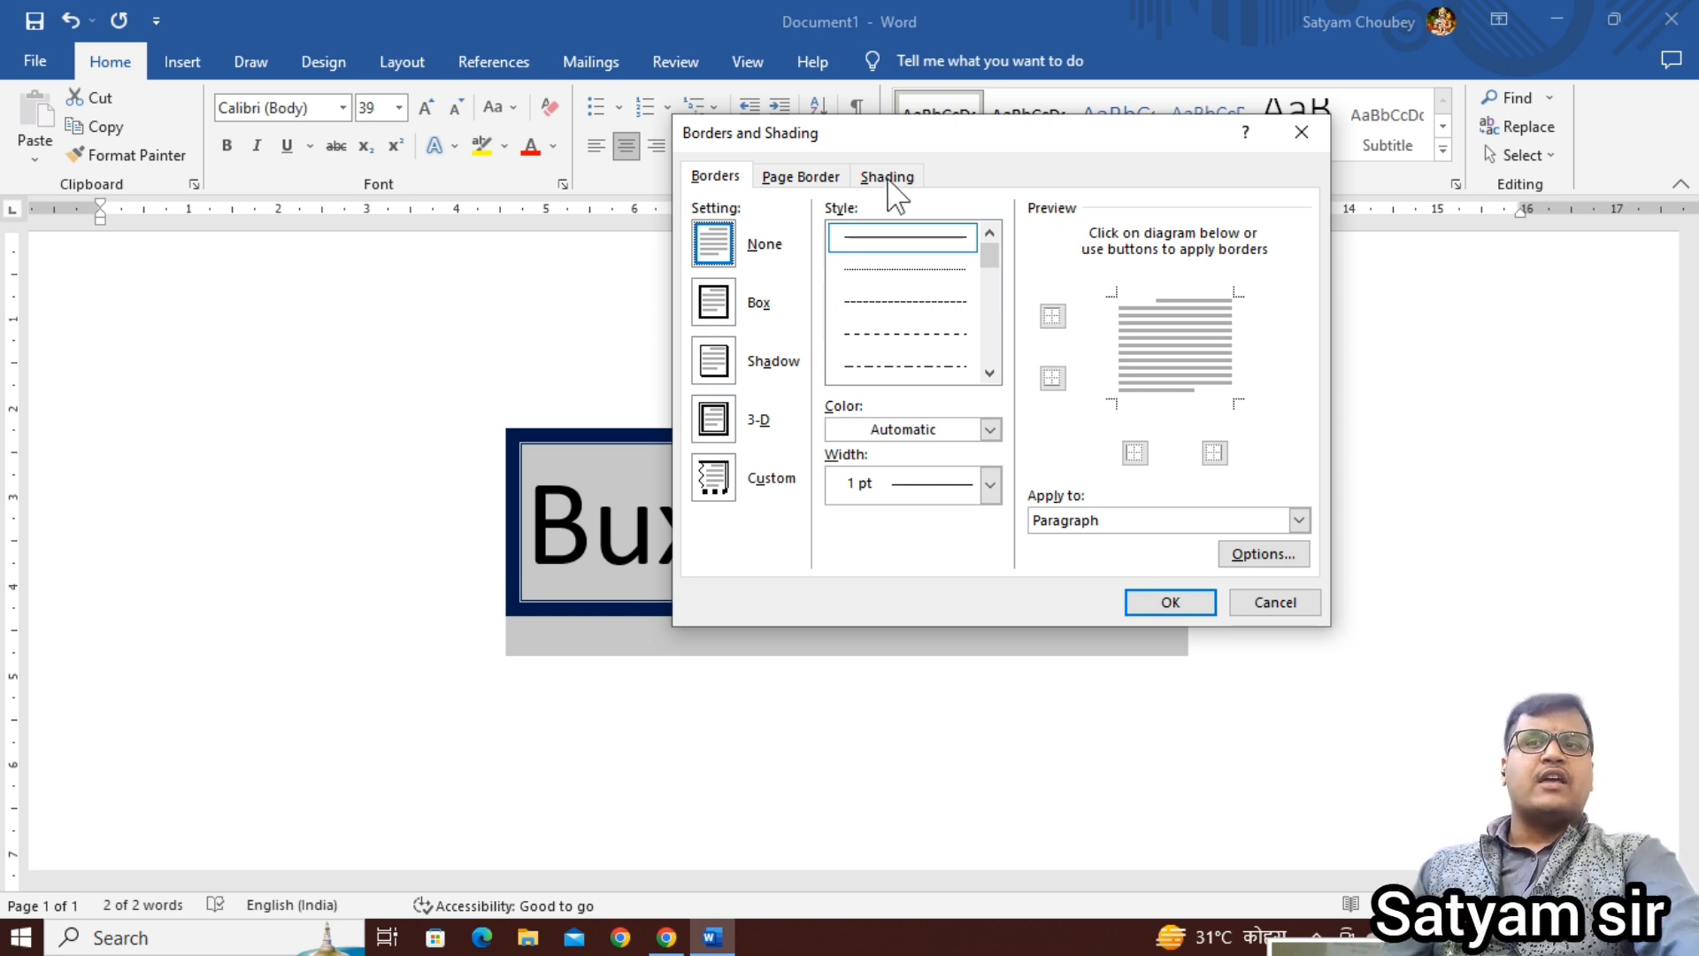
left_click(816, 180)
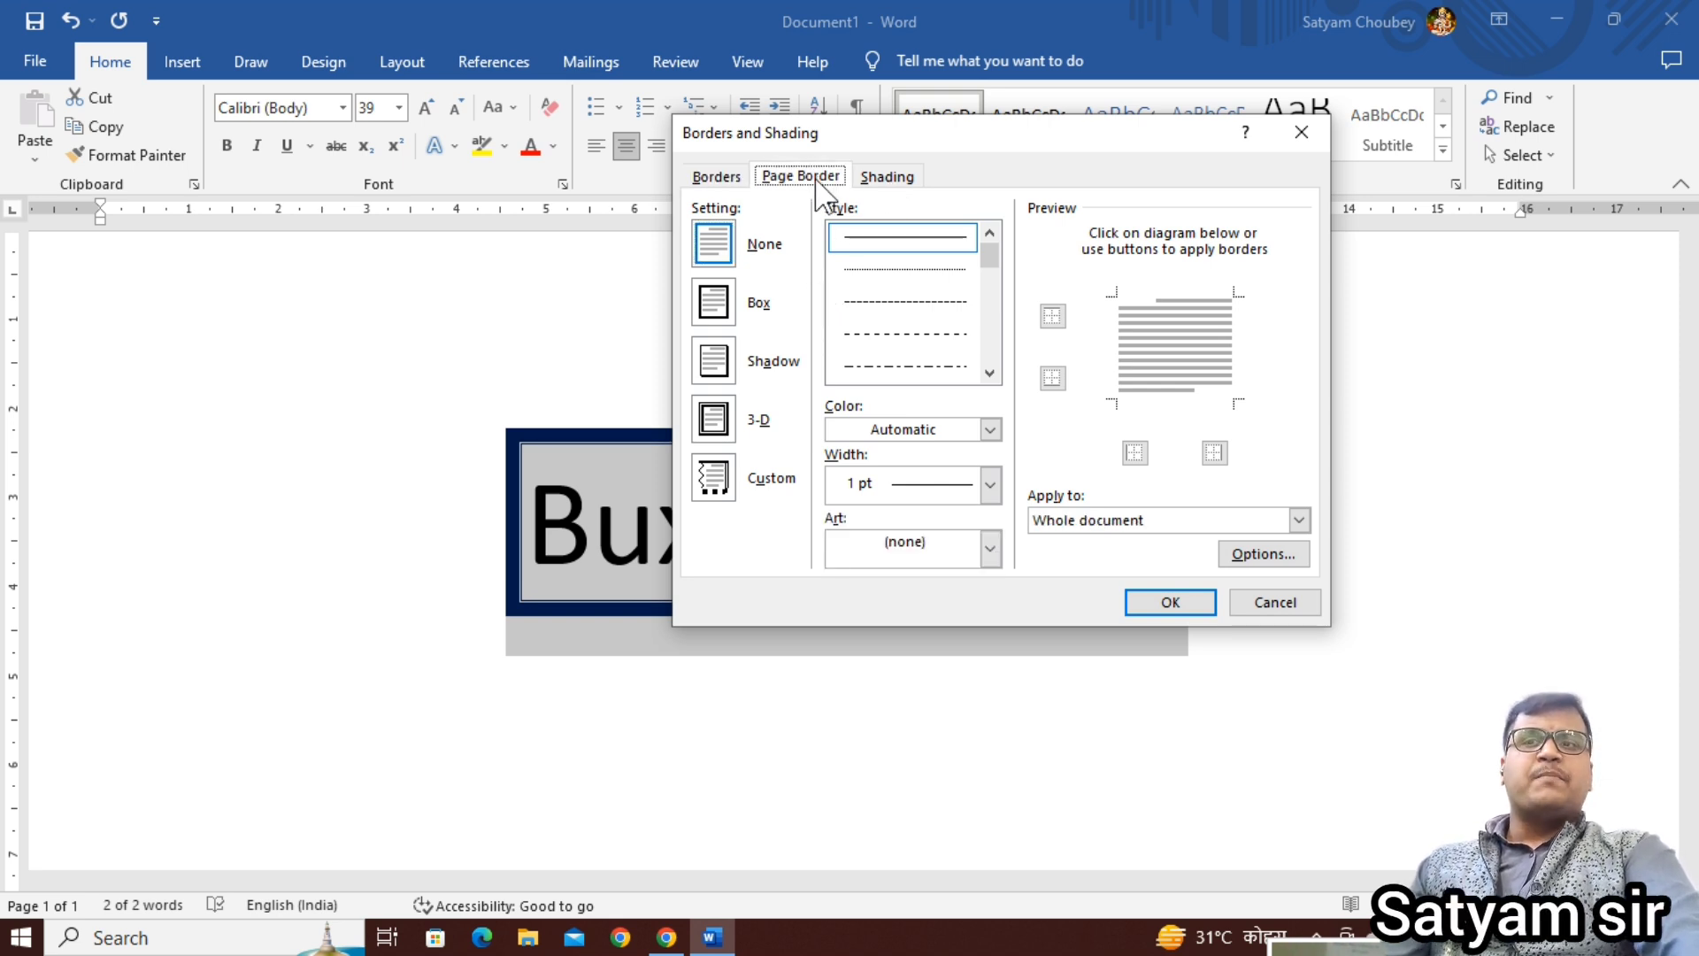
left_click(882, 179)
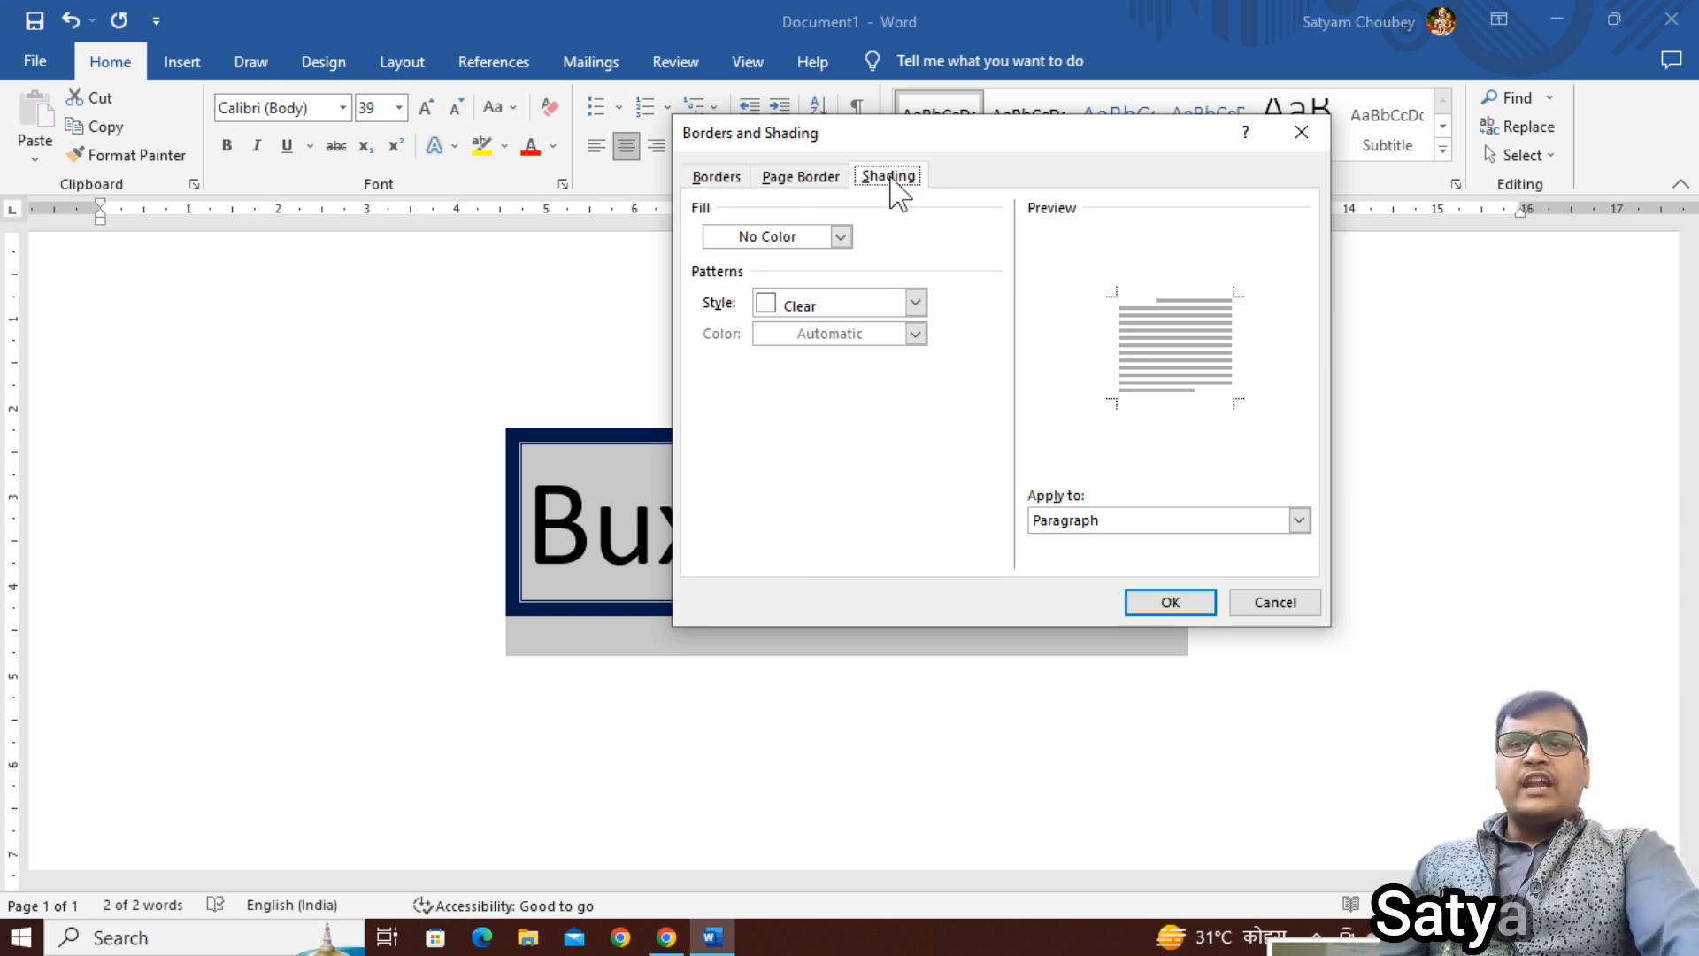
left_click(841, 237)
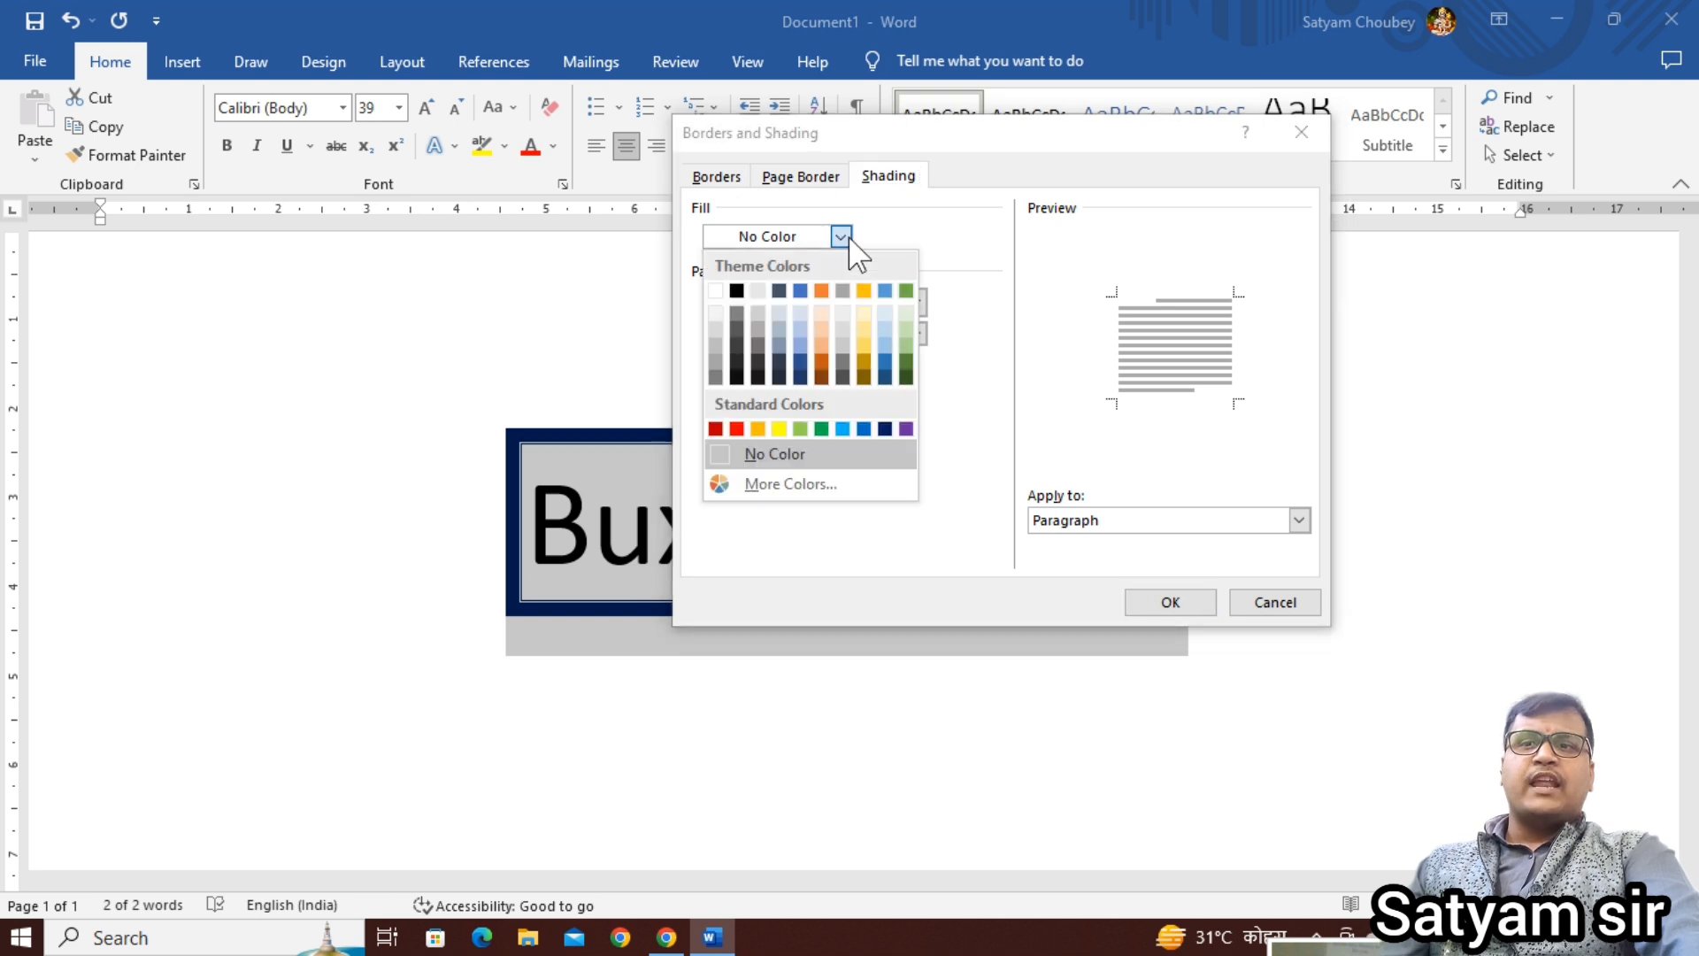
left_click(778, 428)
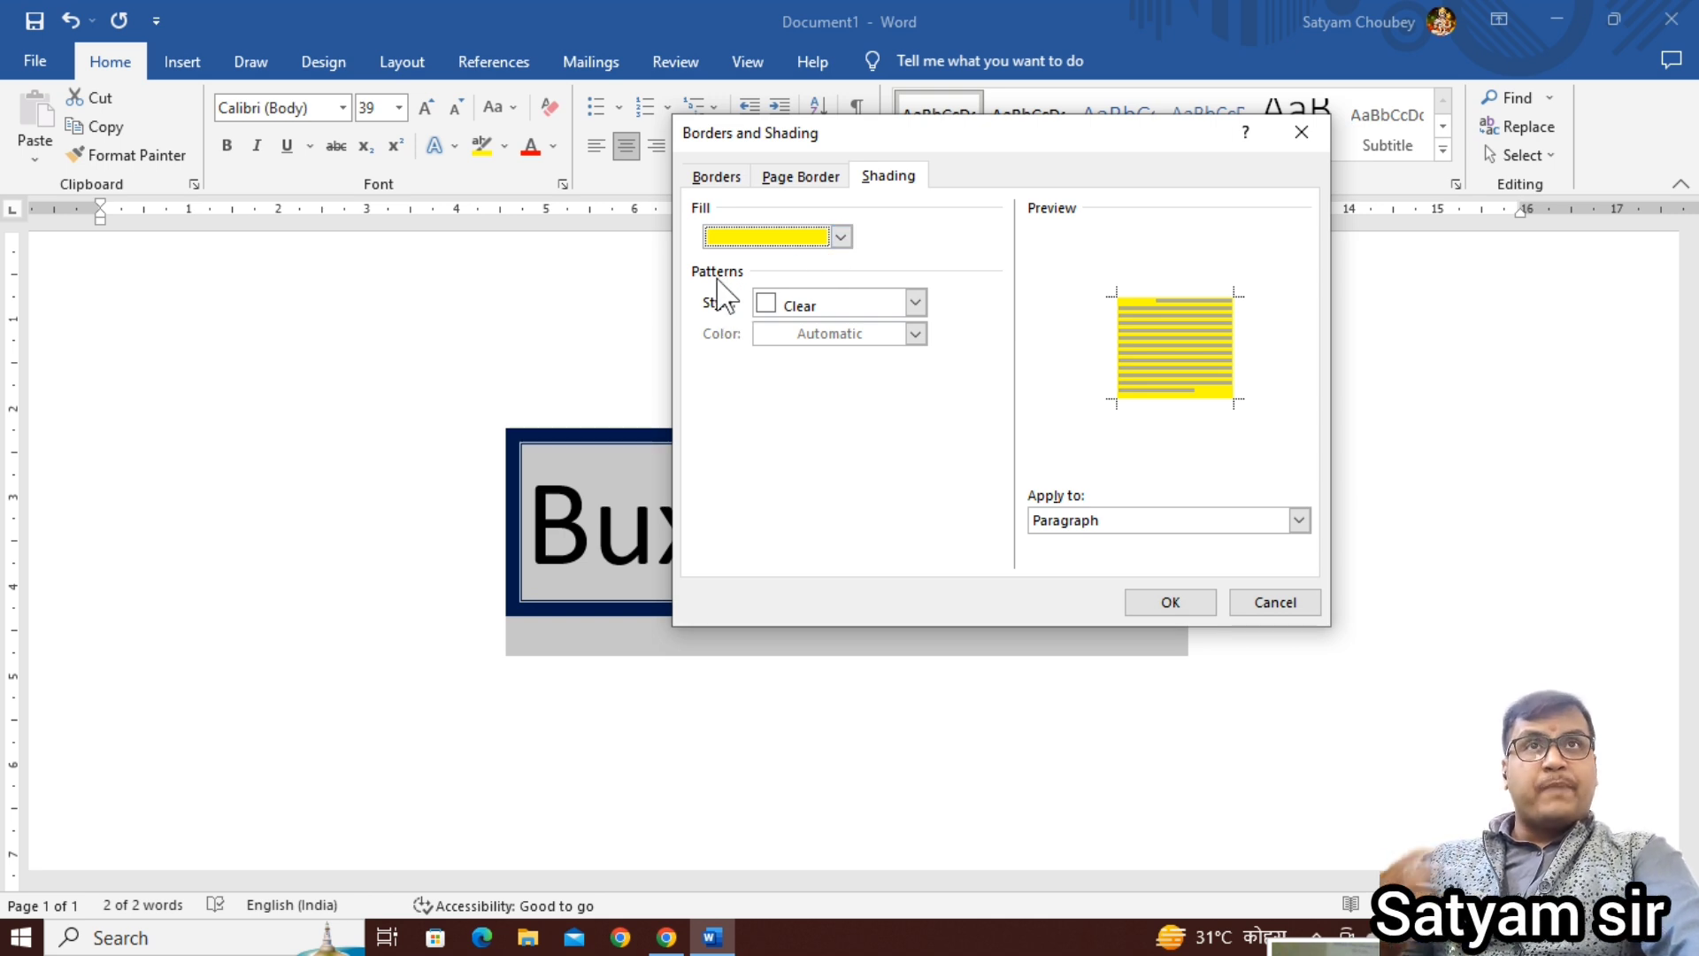
left_click(915, 303)
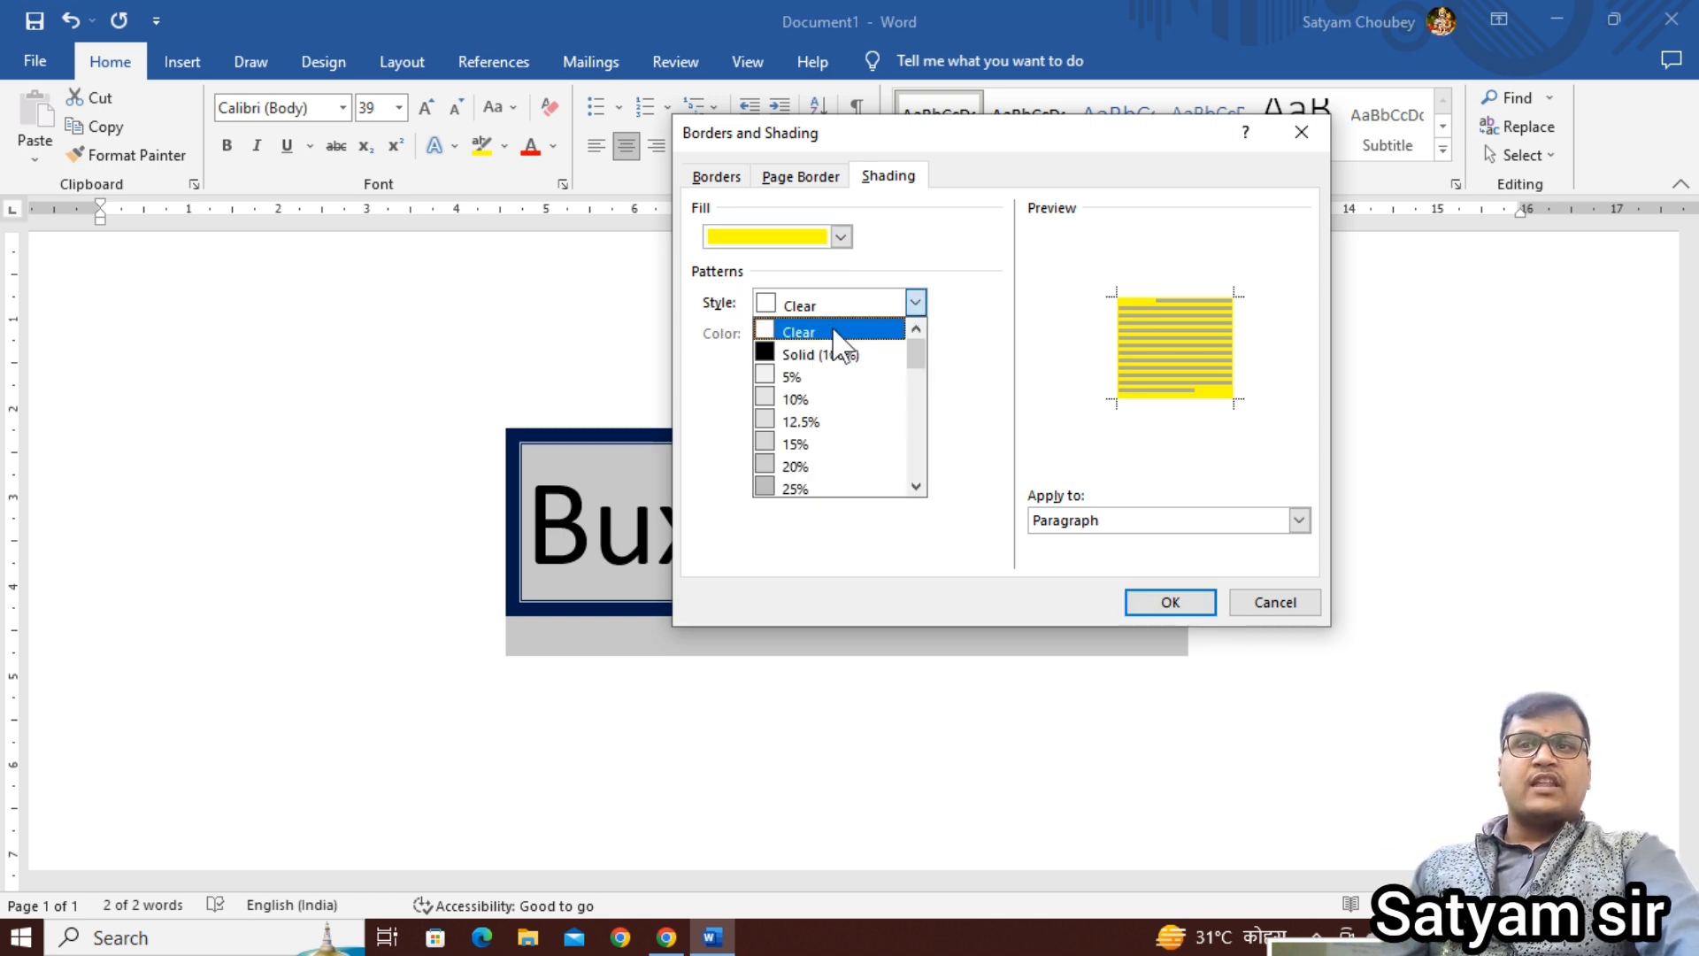
left_click(915, 303)
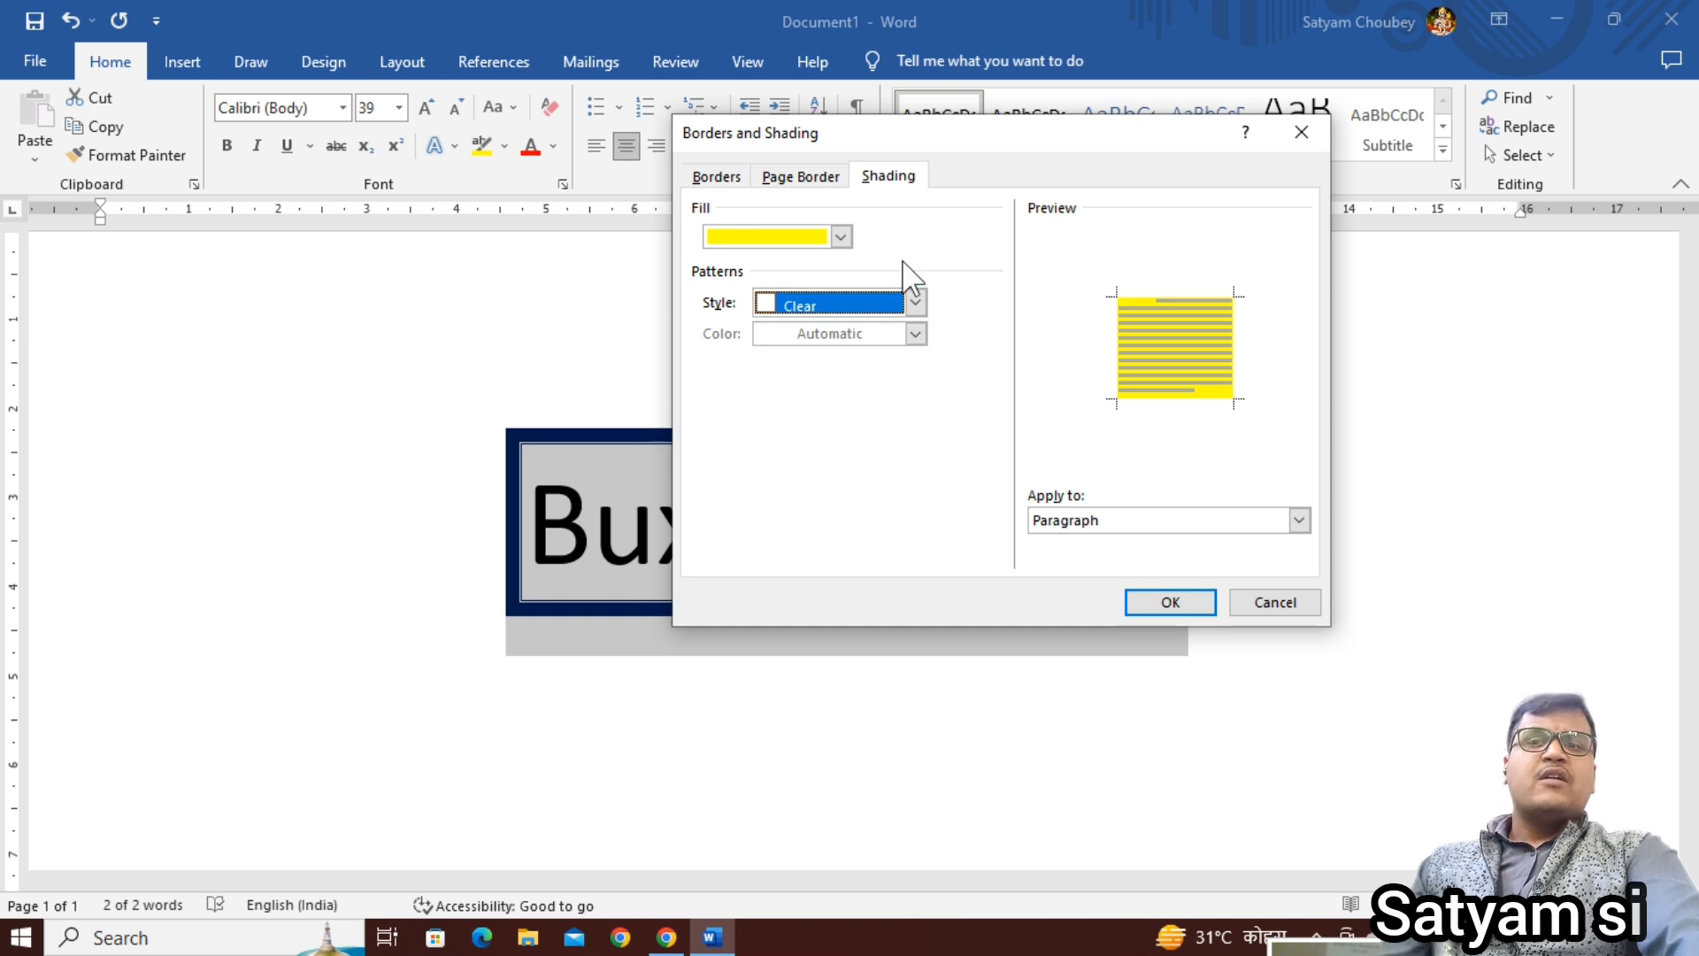
Step: Make the yellow shading apply to Text instead of the whole paragraph and confirm the shading settings
left_click(1134, 524)
left_click(1117, 541)
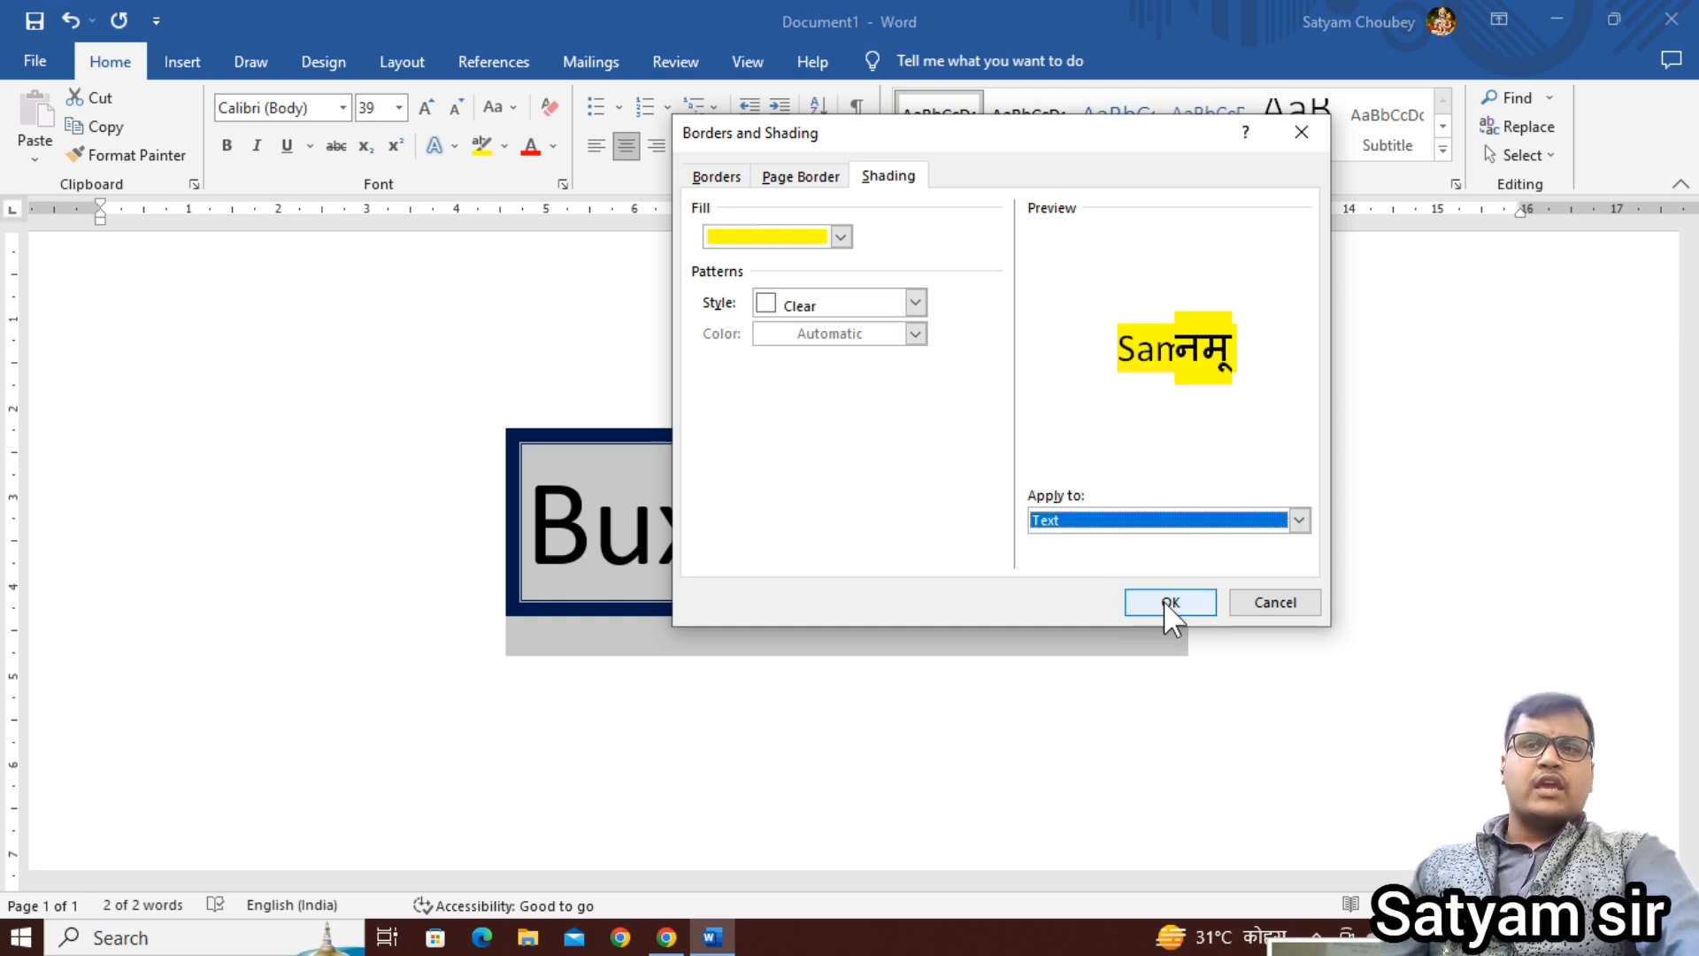
left_click(1163, 600)
left_click(857, 746)
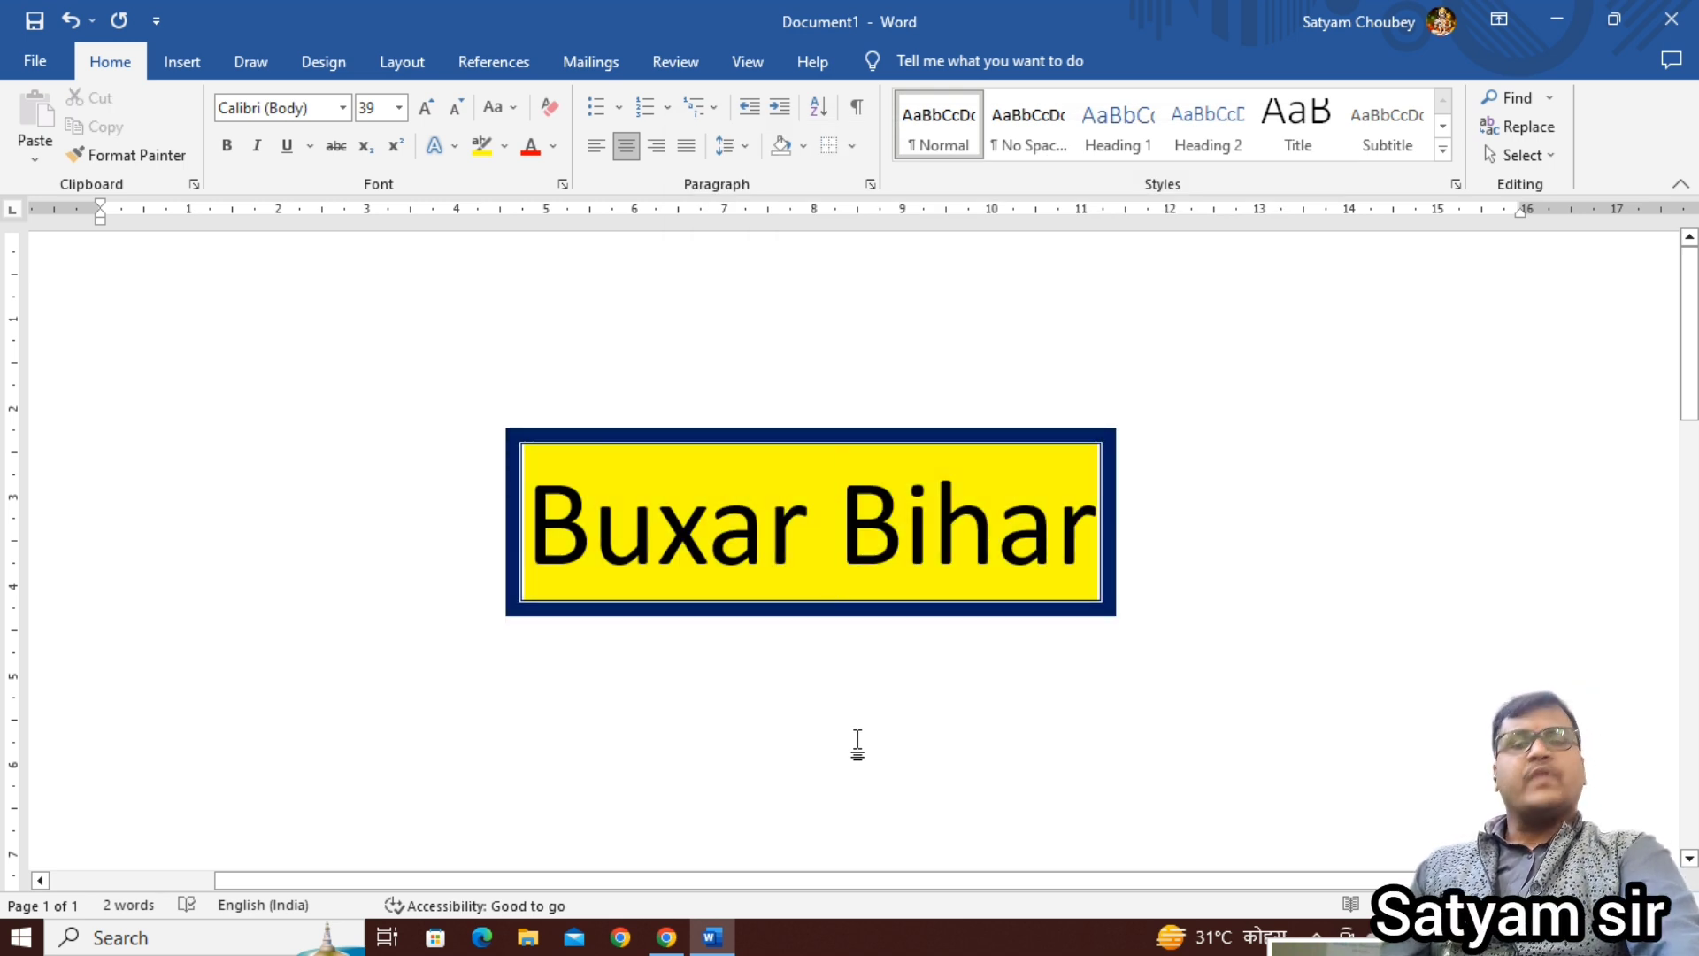
Step: Delete all the document's content and generate sample paragraphs with =rand()
key("ctrl+a")
key("Delete")
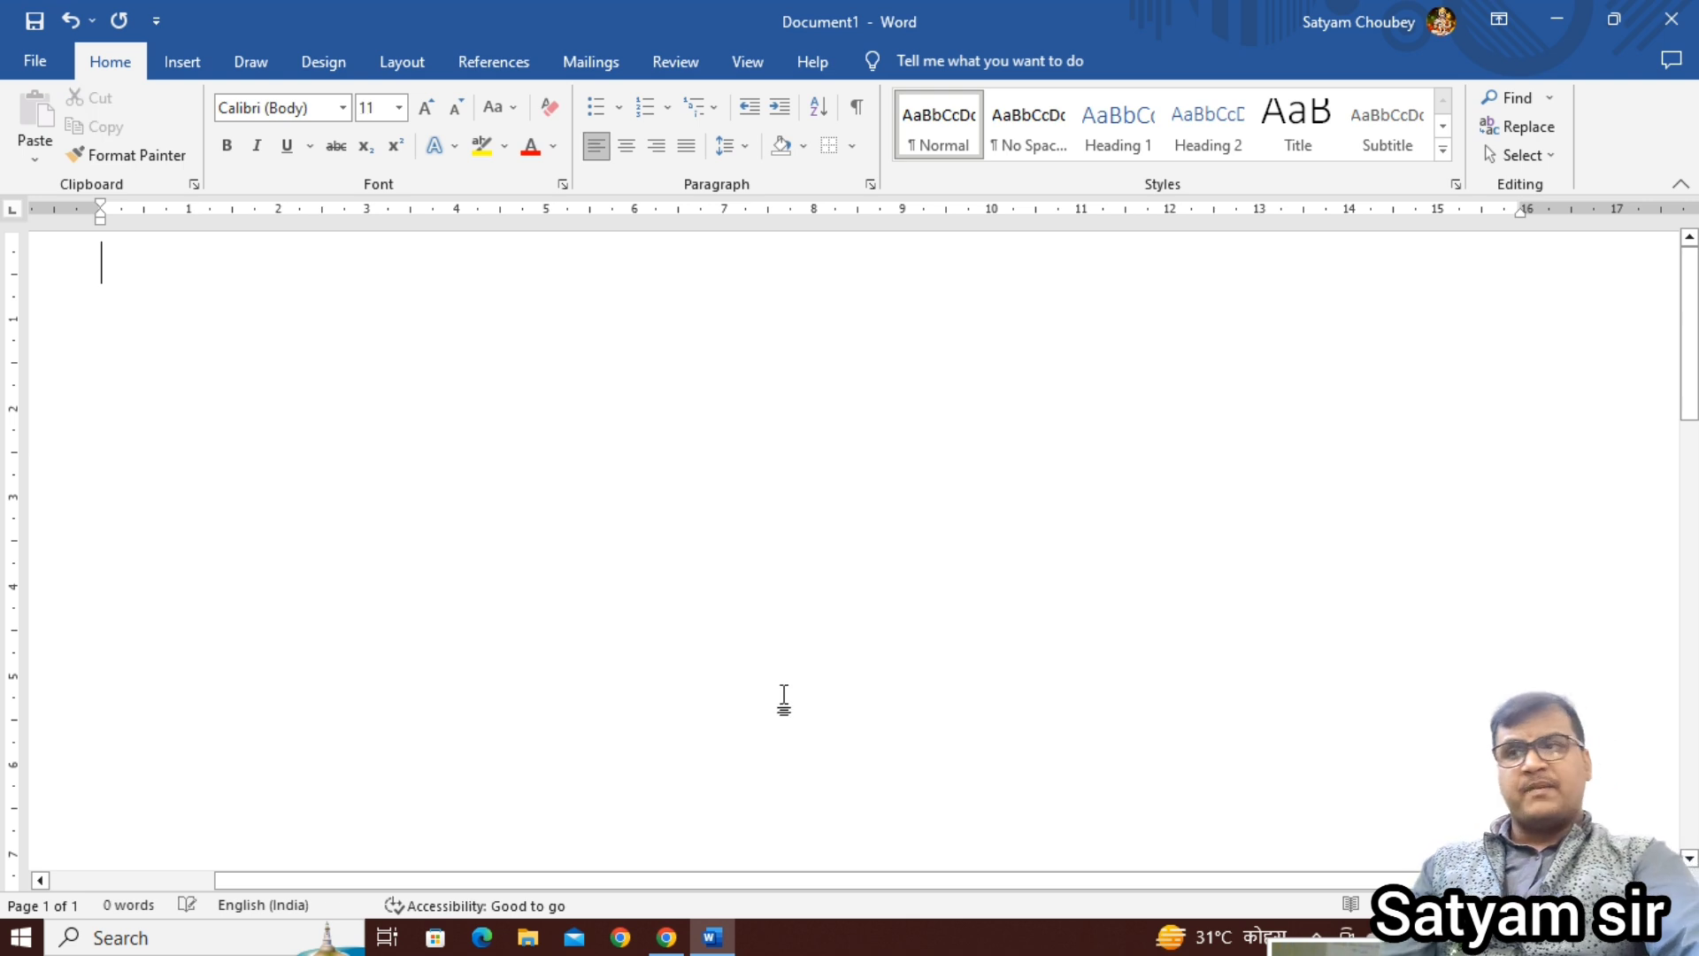
type("=")
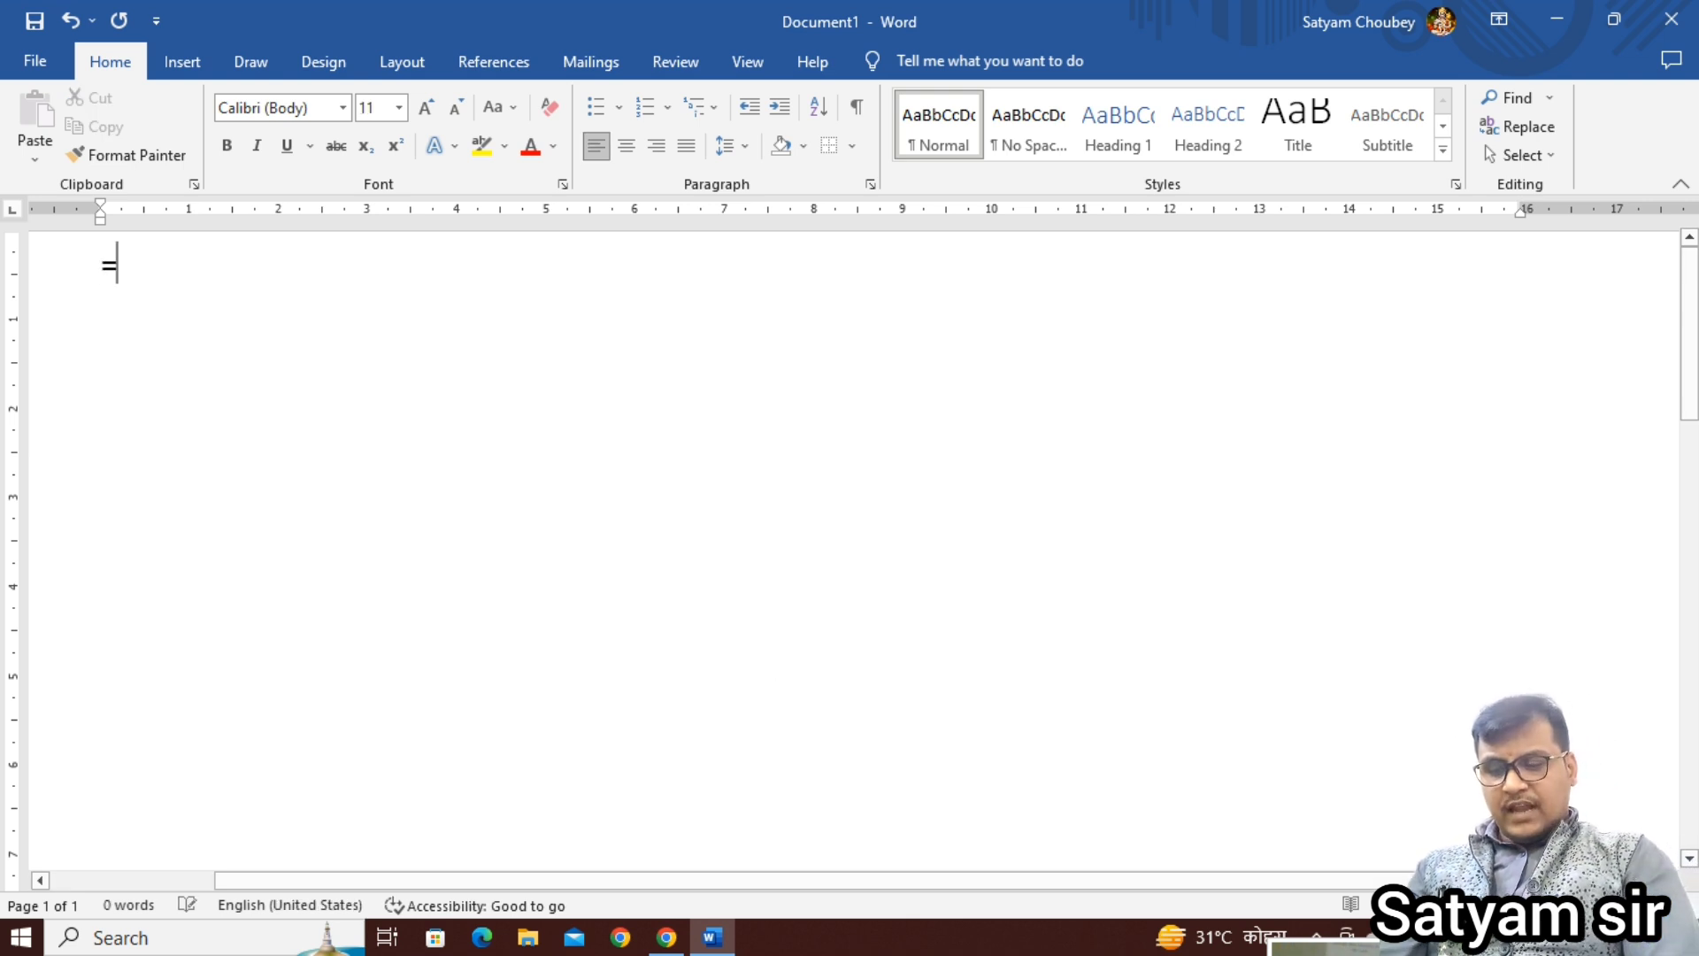
type("rndn")
key("BackSpace")
key("BackSpace")
type("nd)")
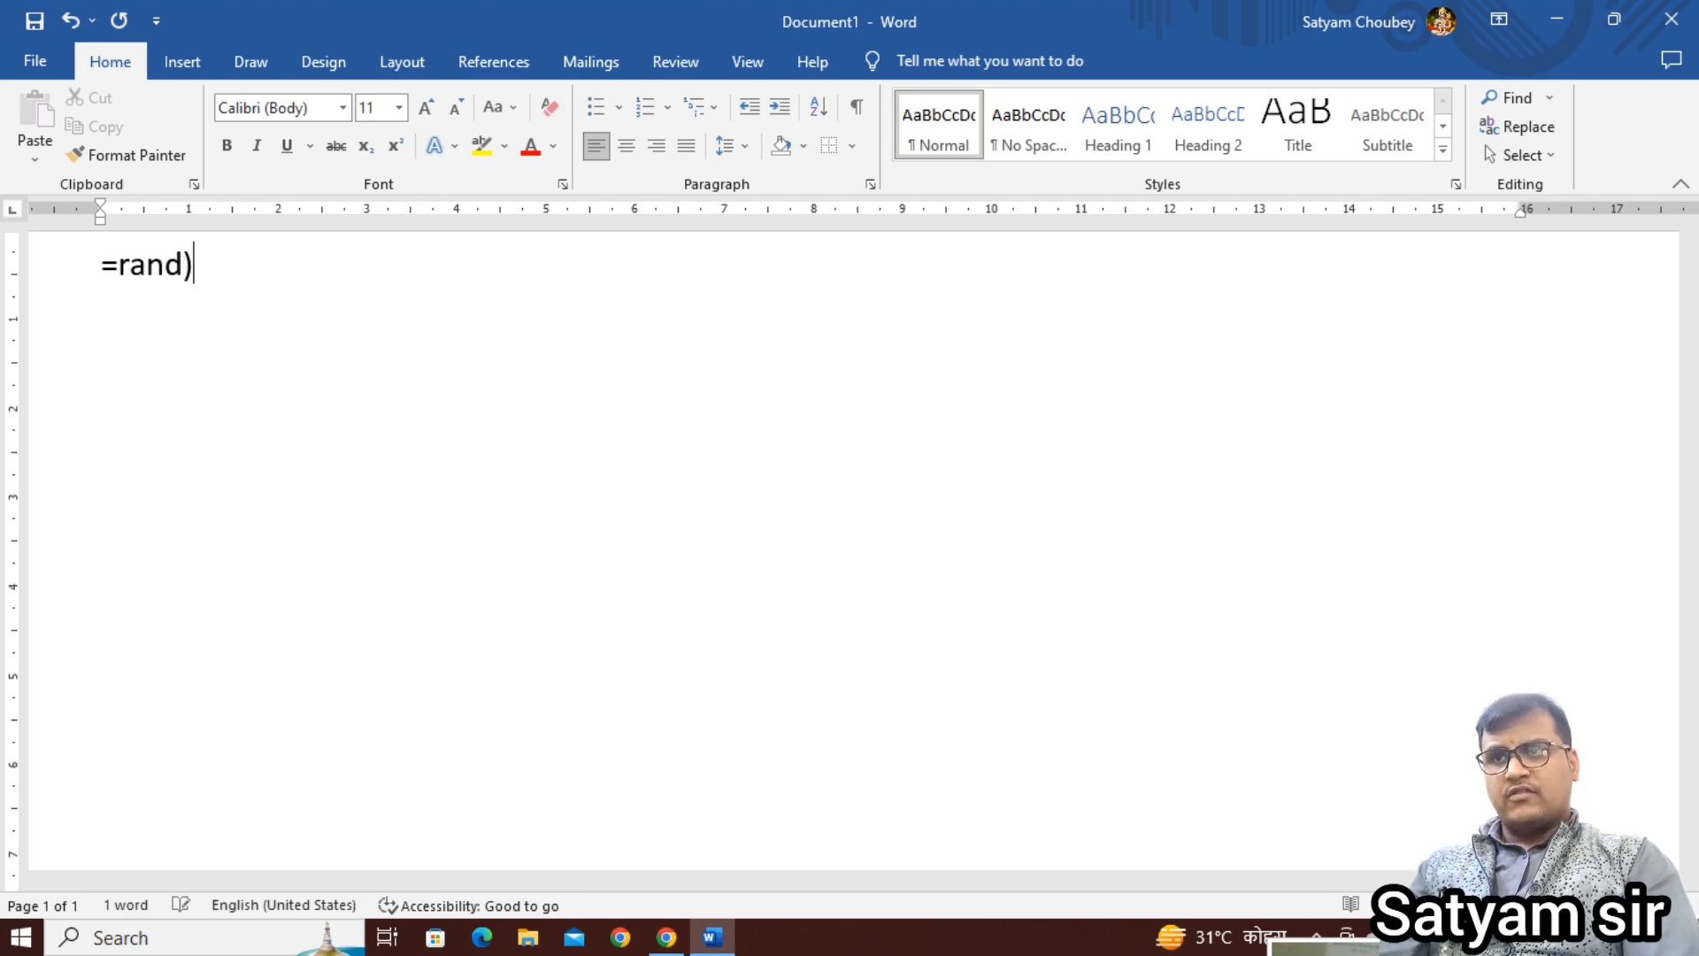
type("()")
key("Return")
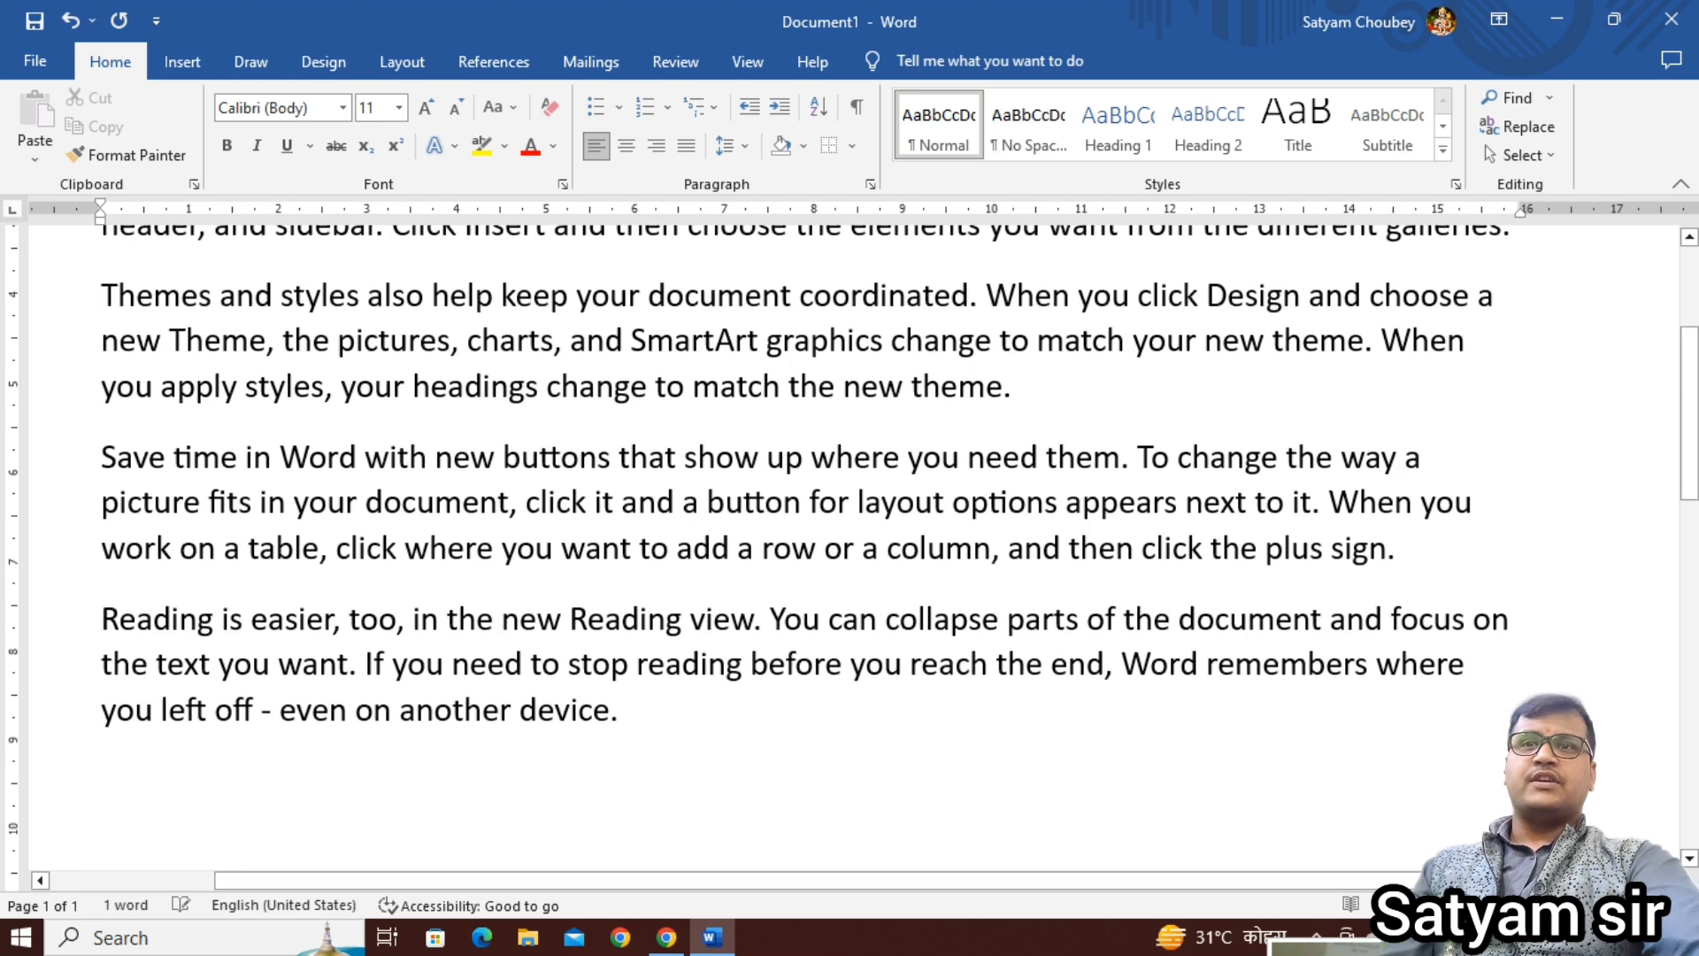
Step: Insert a new line above the first sample paragraph with the heading "Computer" and center it
scroll(886, 869, "up", 1)
scroll(886, 869, "down", 1)
scroll(804, 770, "up", 3)
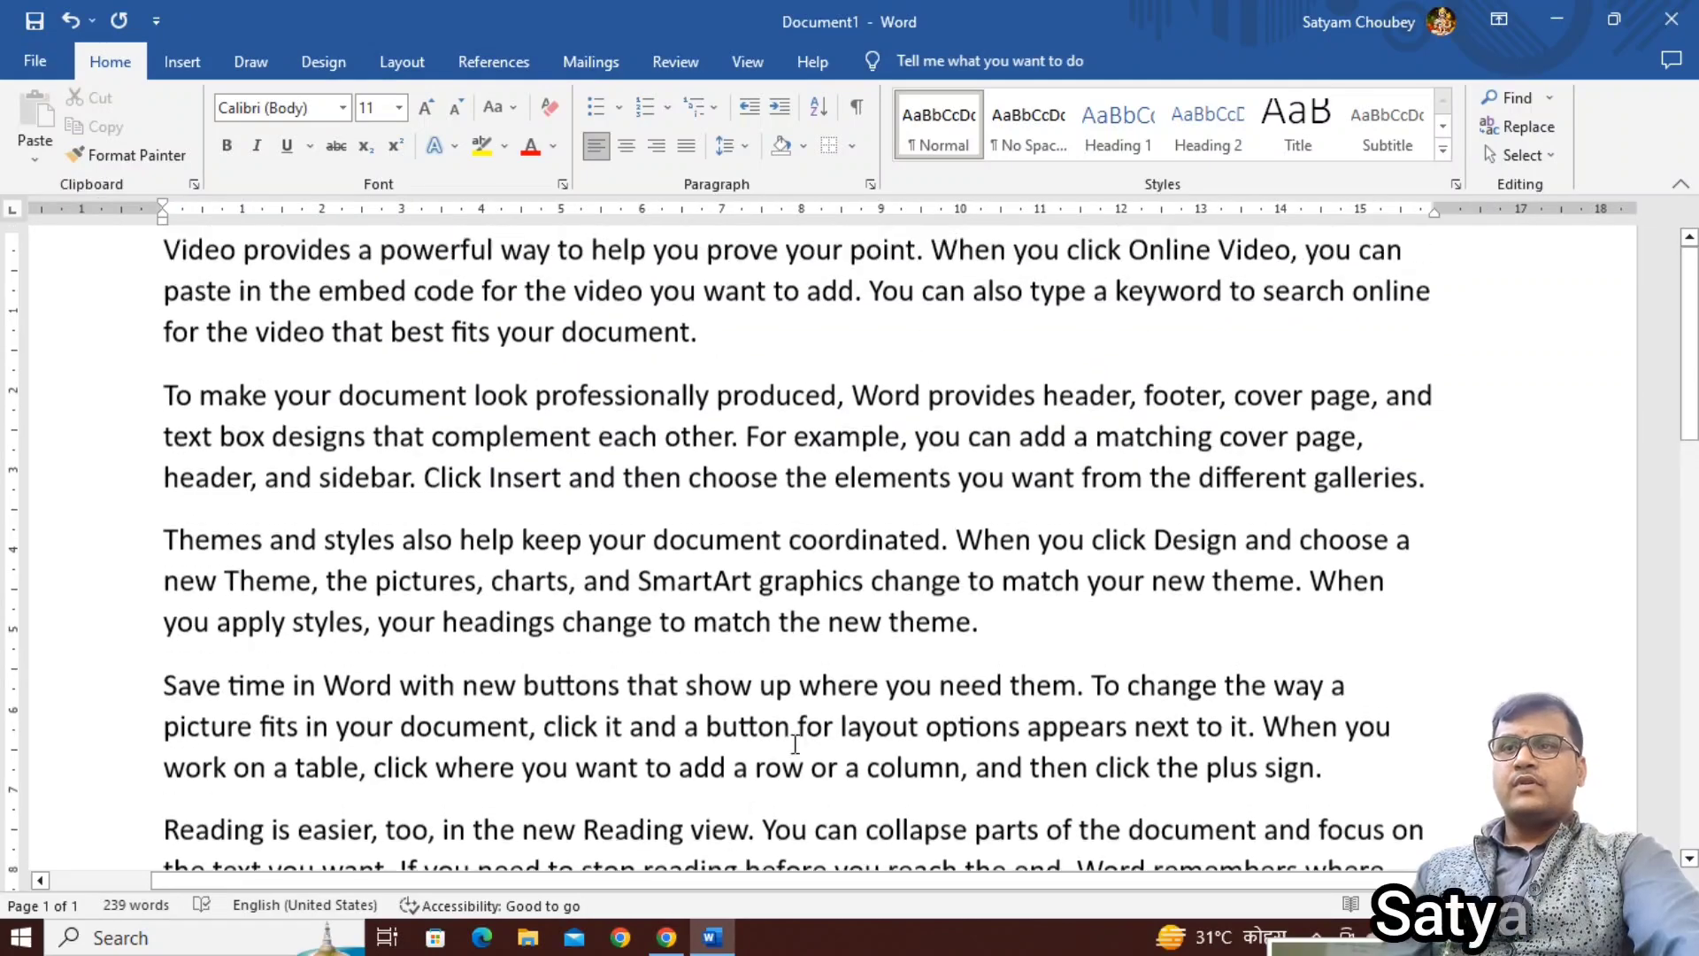
scroll(800, 743, "down", 2)
scroll(151, 465, "up", 1)
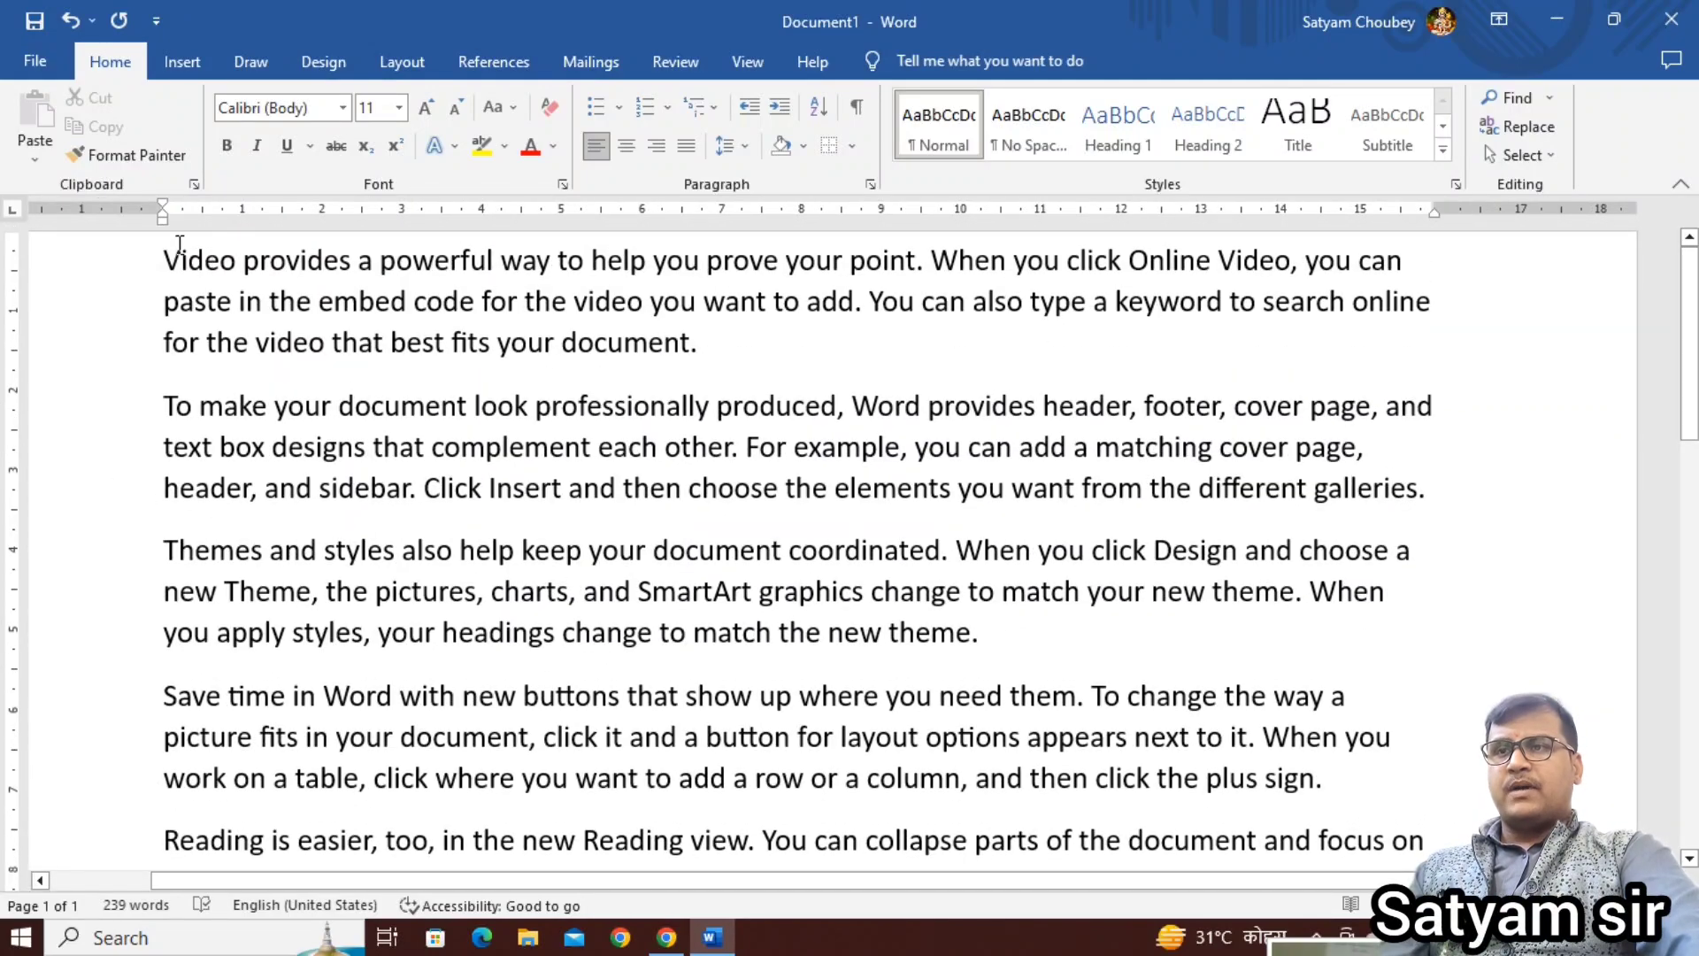
key("Return")
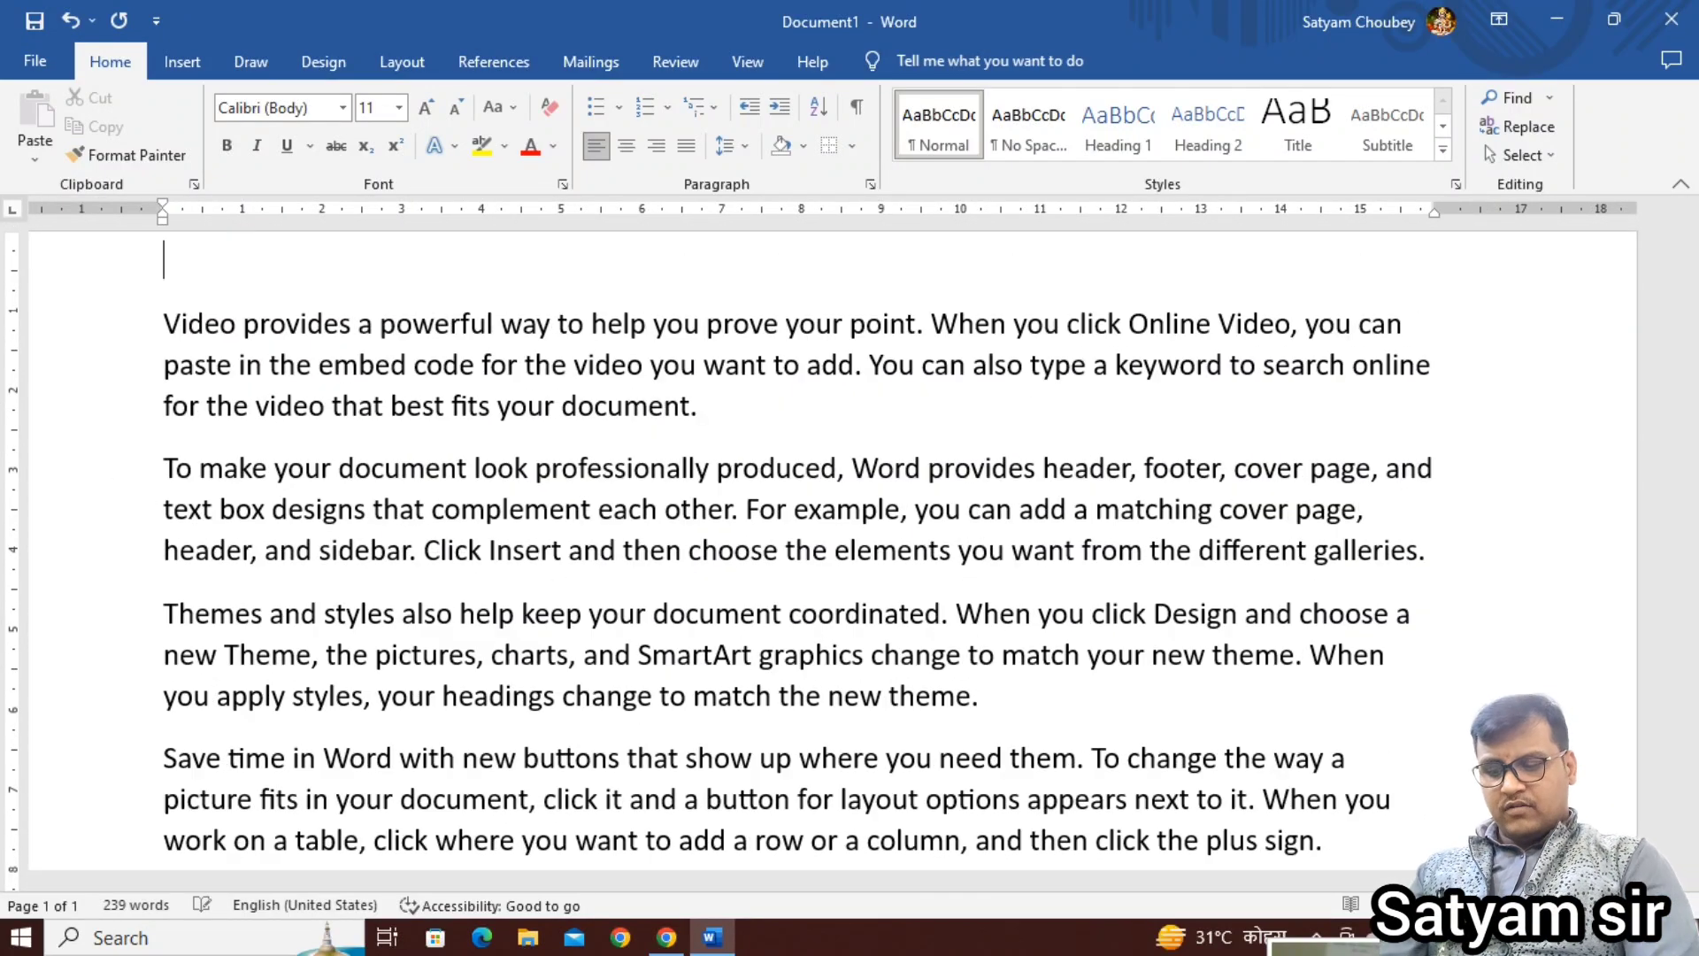
type("Computer")
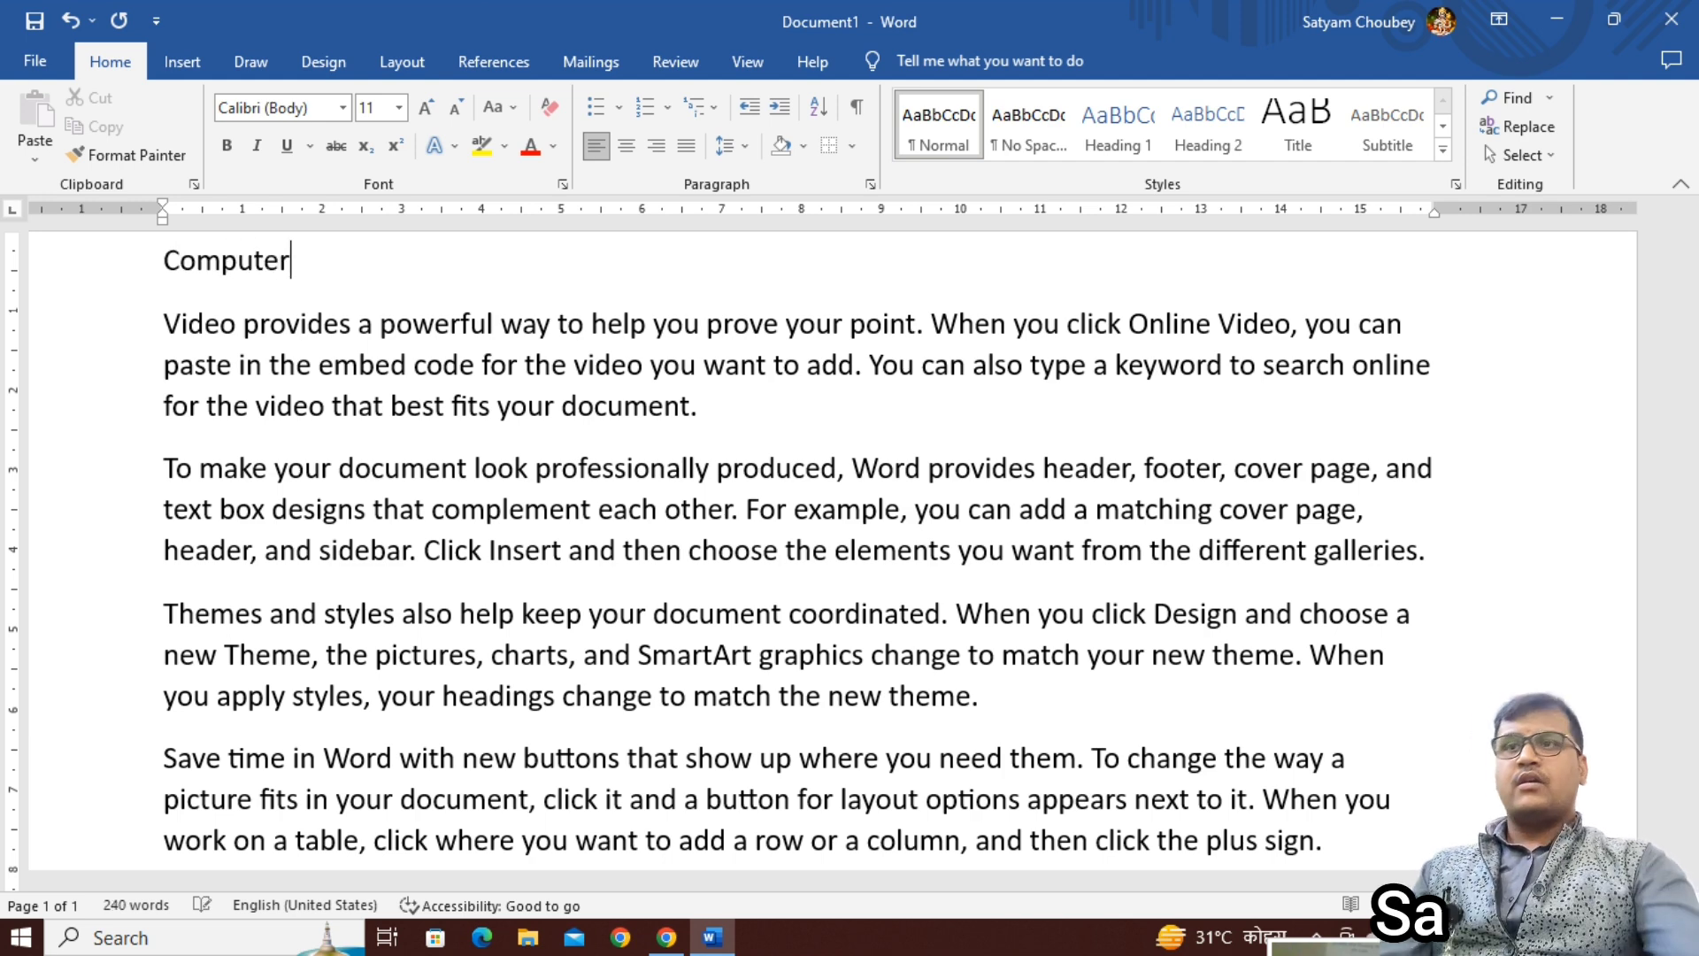
left_click(625, 145)
Step: Make the "Computer" heading bold and enlarge its font size to 24
left_click_drag(929, 264, 680, 265)
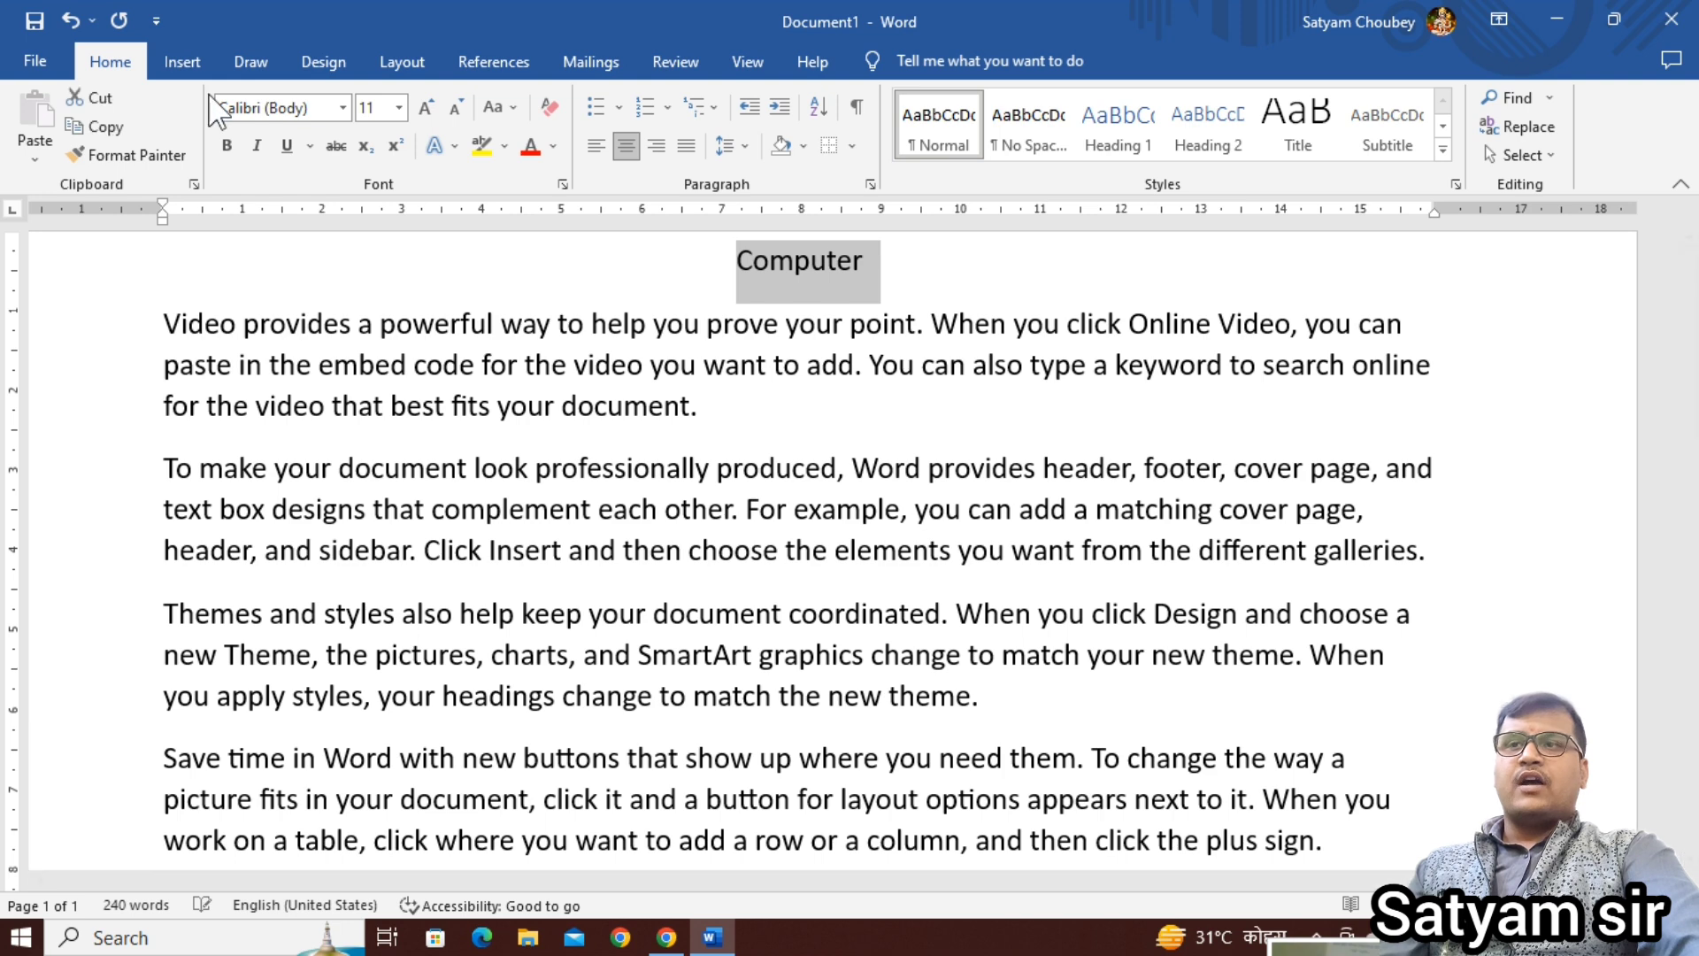
left_click(227, 145)
left_click(423, 105)
left_click(423, 104)
left_click(423, 104)
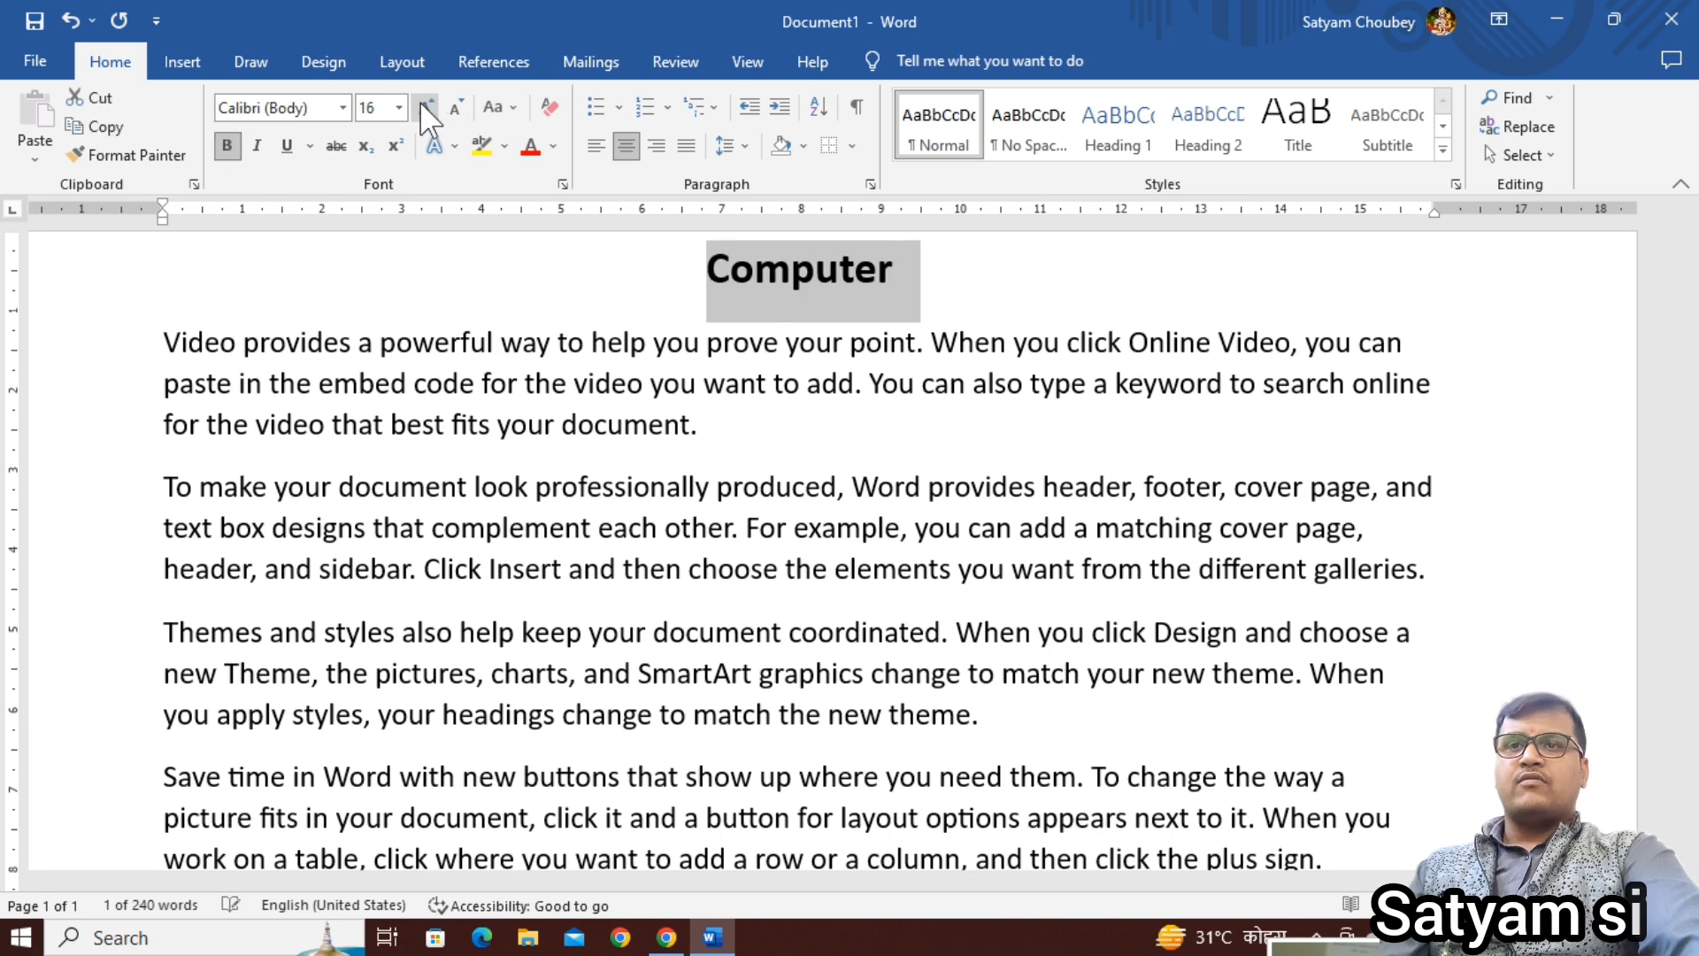
left_click(423, 104)
left_click(423, 104)
left_click(423, 105)
left_click(423, 104)
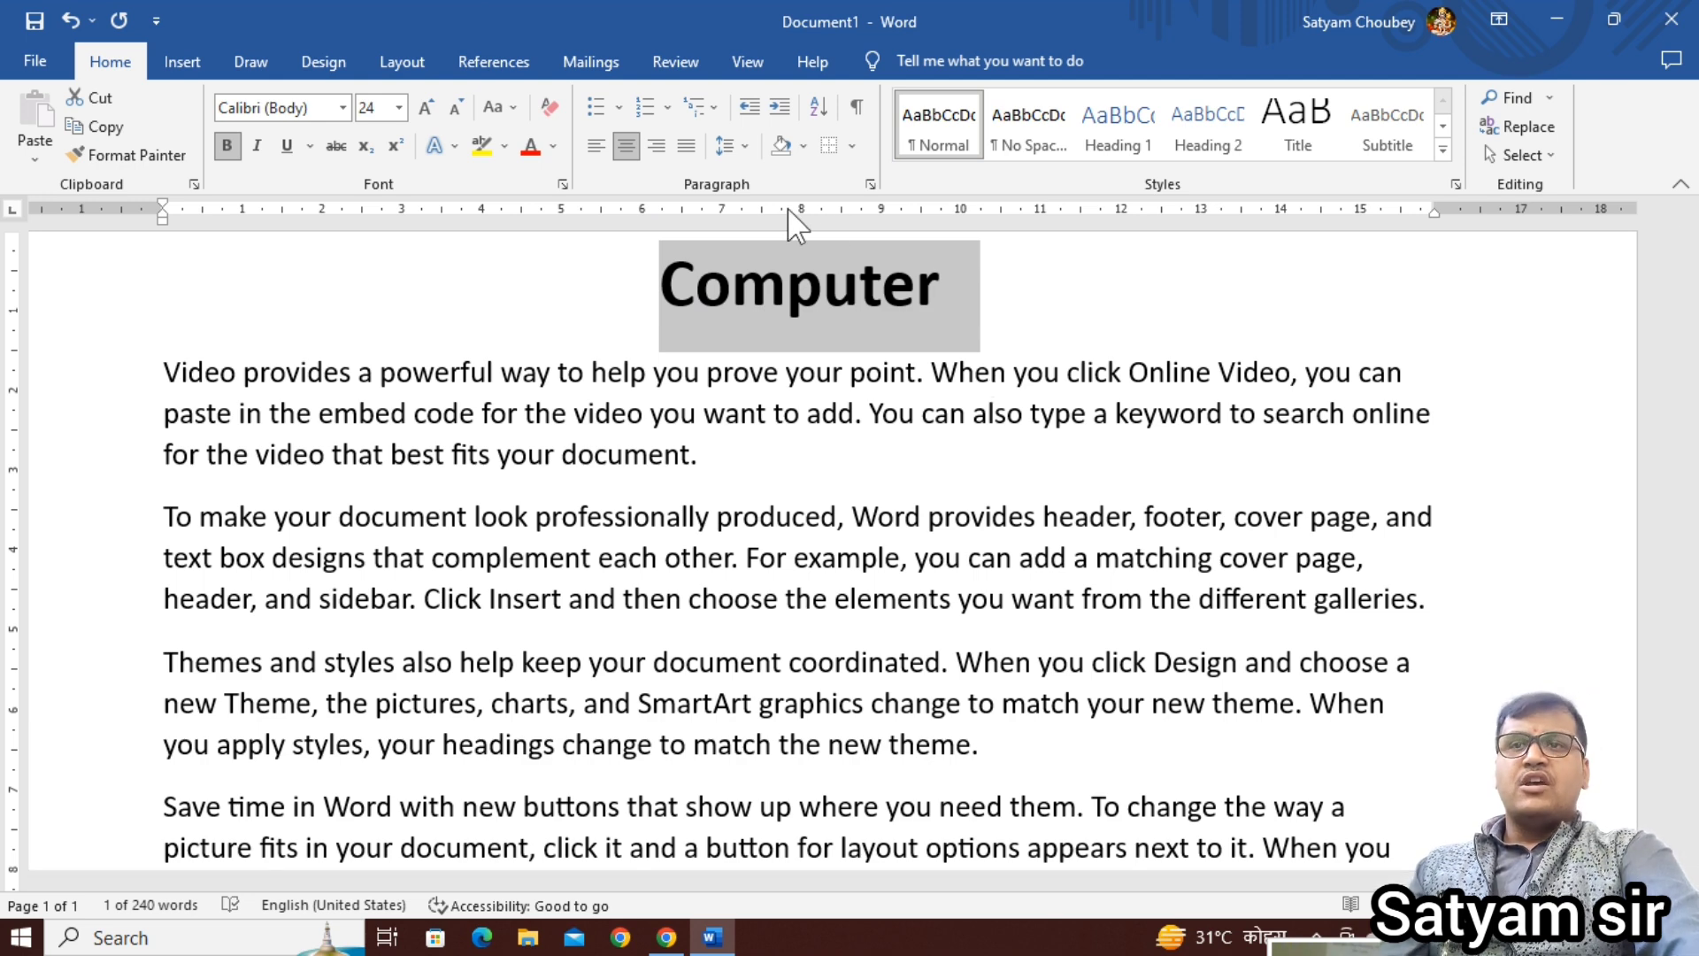
Step: Try standard dark blue paragraph shading on the "Computer" heading and undo it
left_click(802, 145)
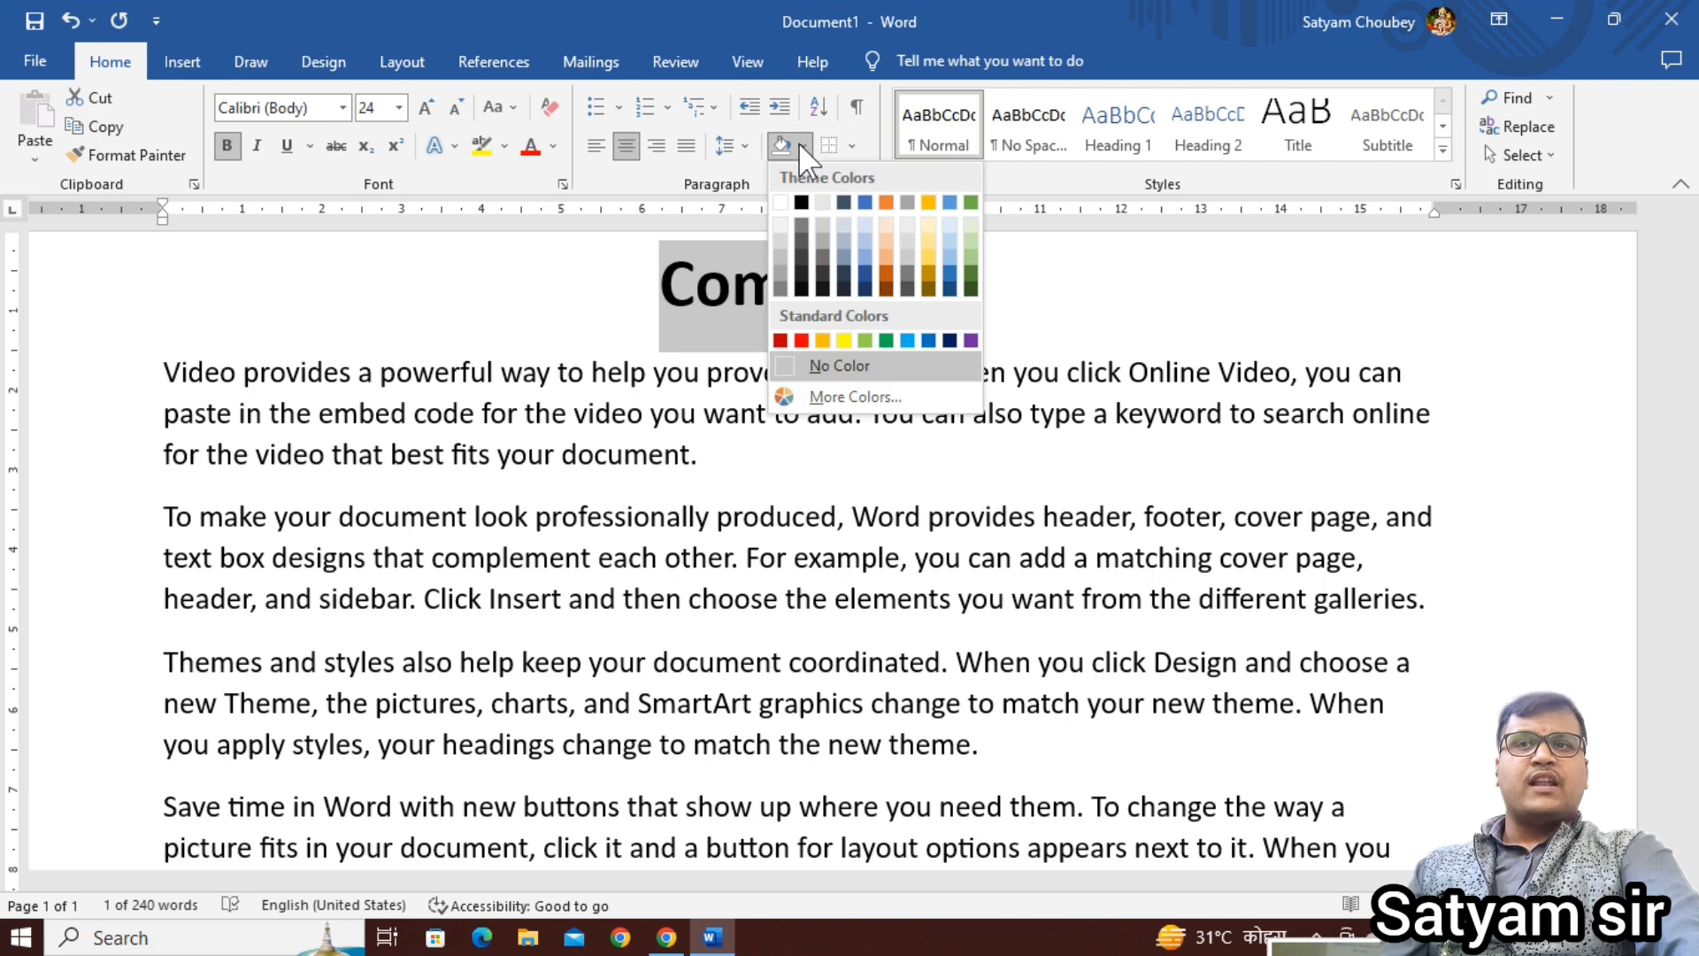
left_click(945, 340)
left_click(660, 567)
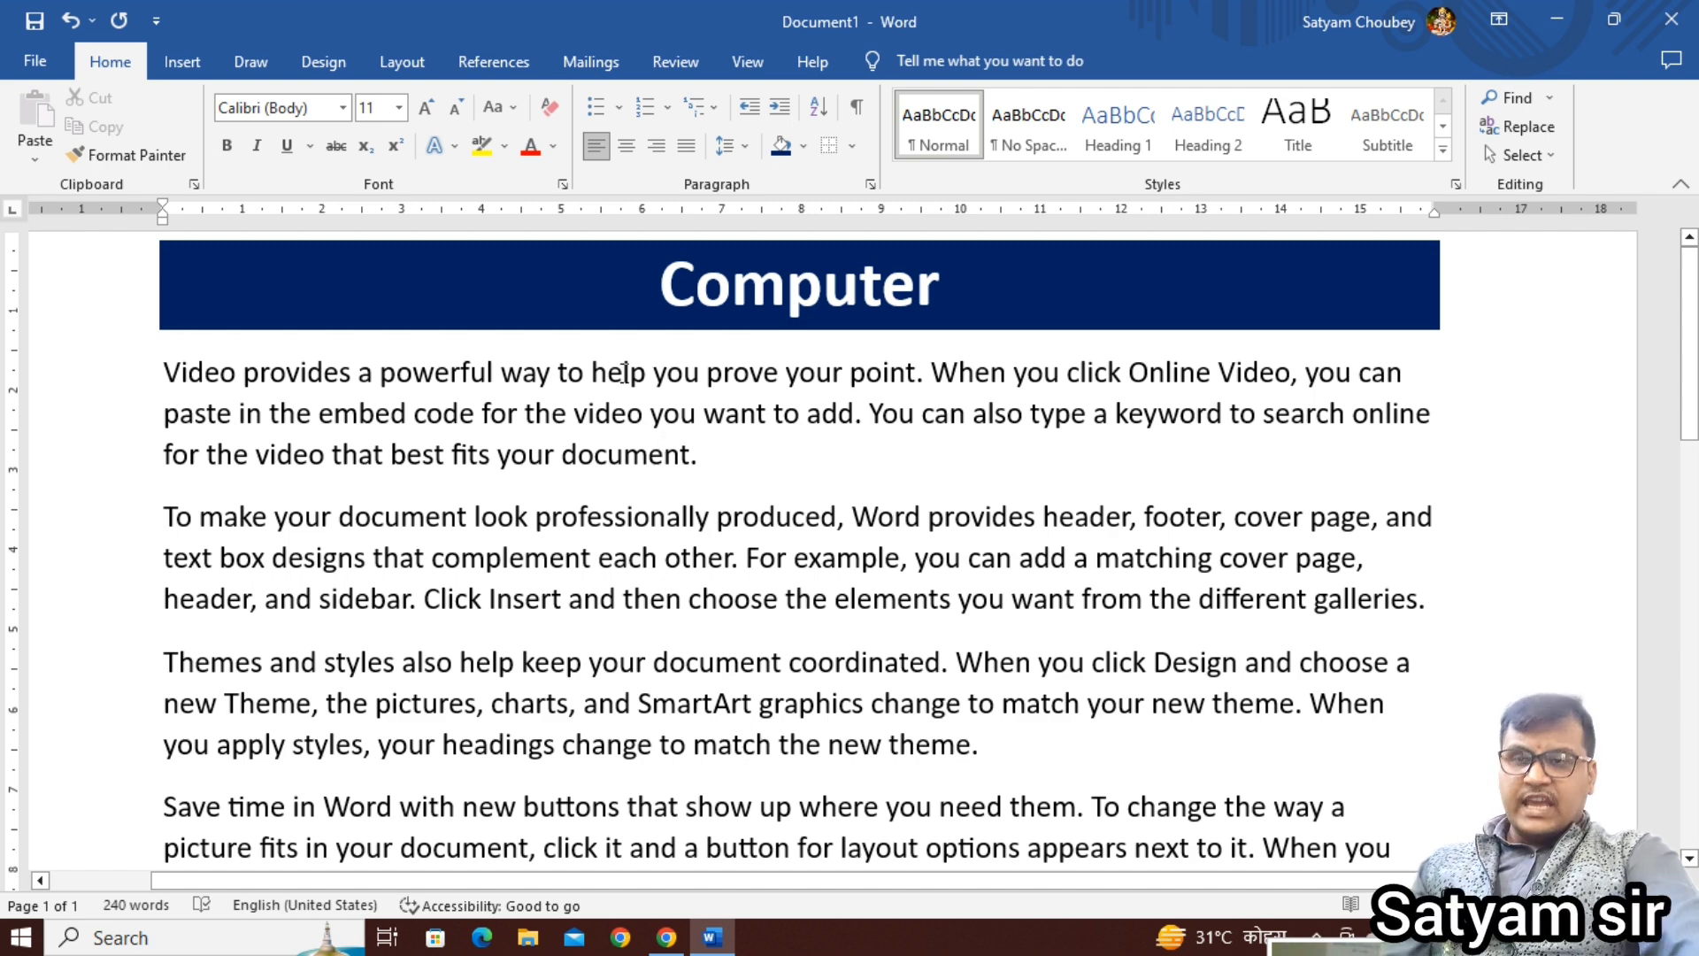
key("ctrl+z")
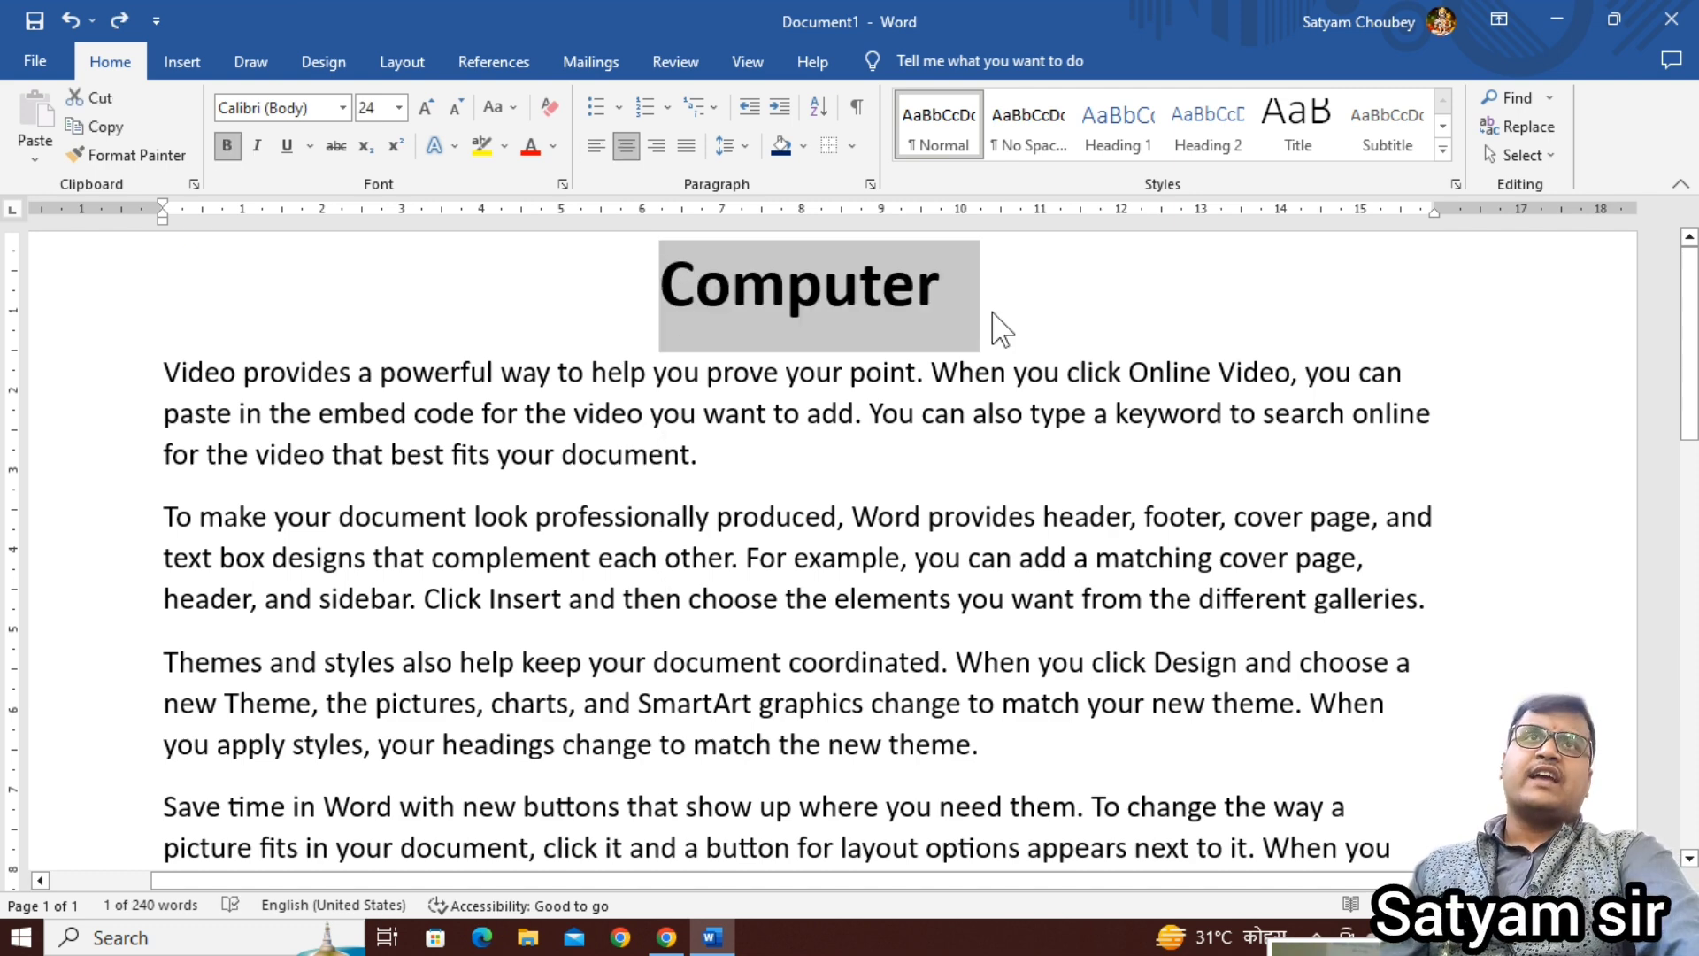
Step: Shade the "Computer" heading with a standard dark blue fill in Borders and Shading, applied to Text only
left_click(854, 146)
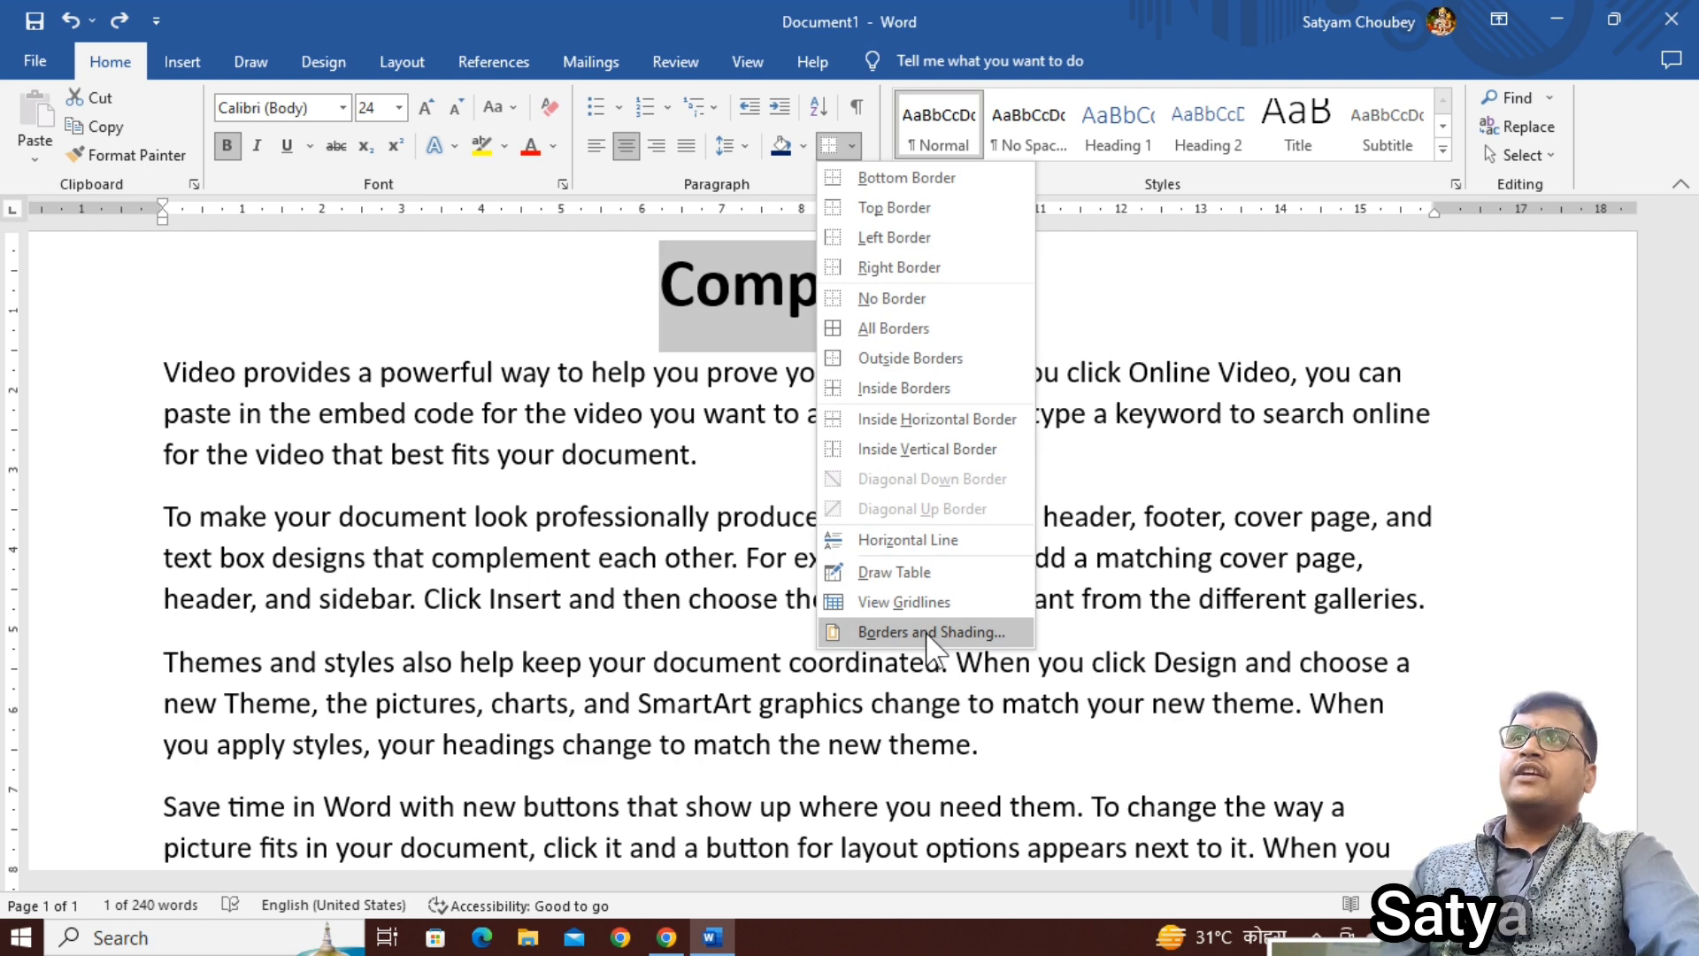
left_click(929, 632)
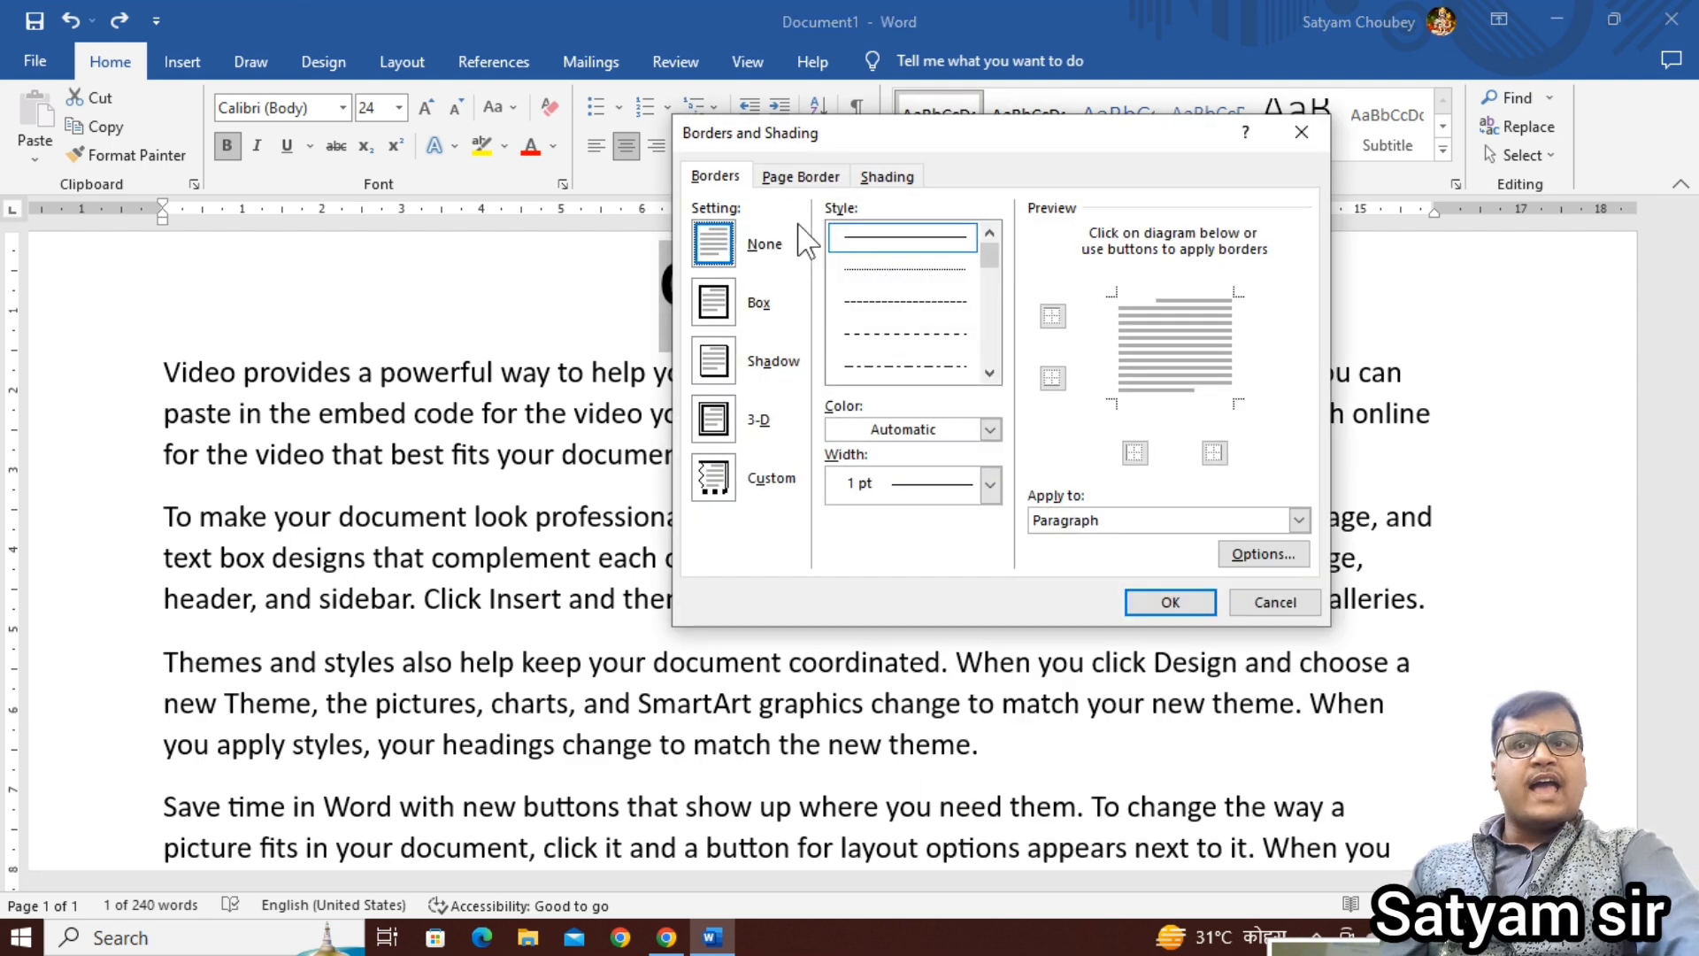
left_click(885, 181)
left_click(839, 236)
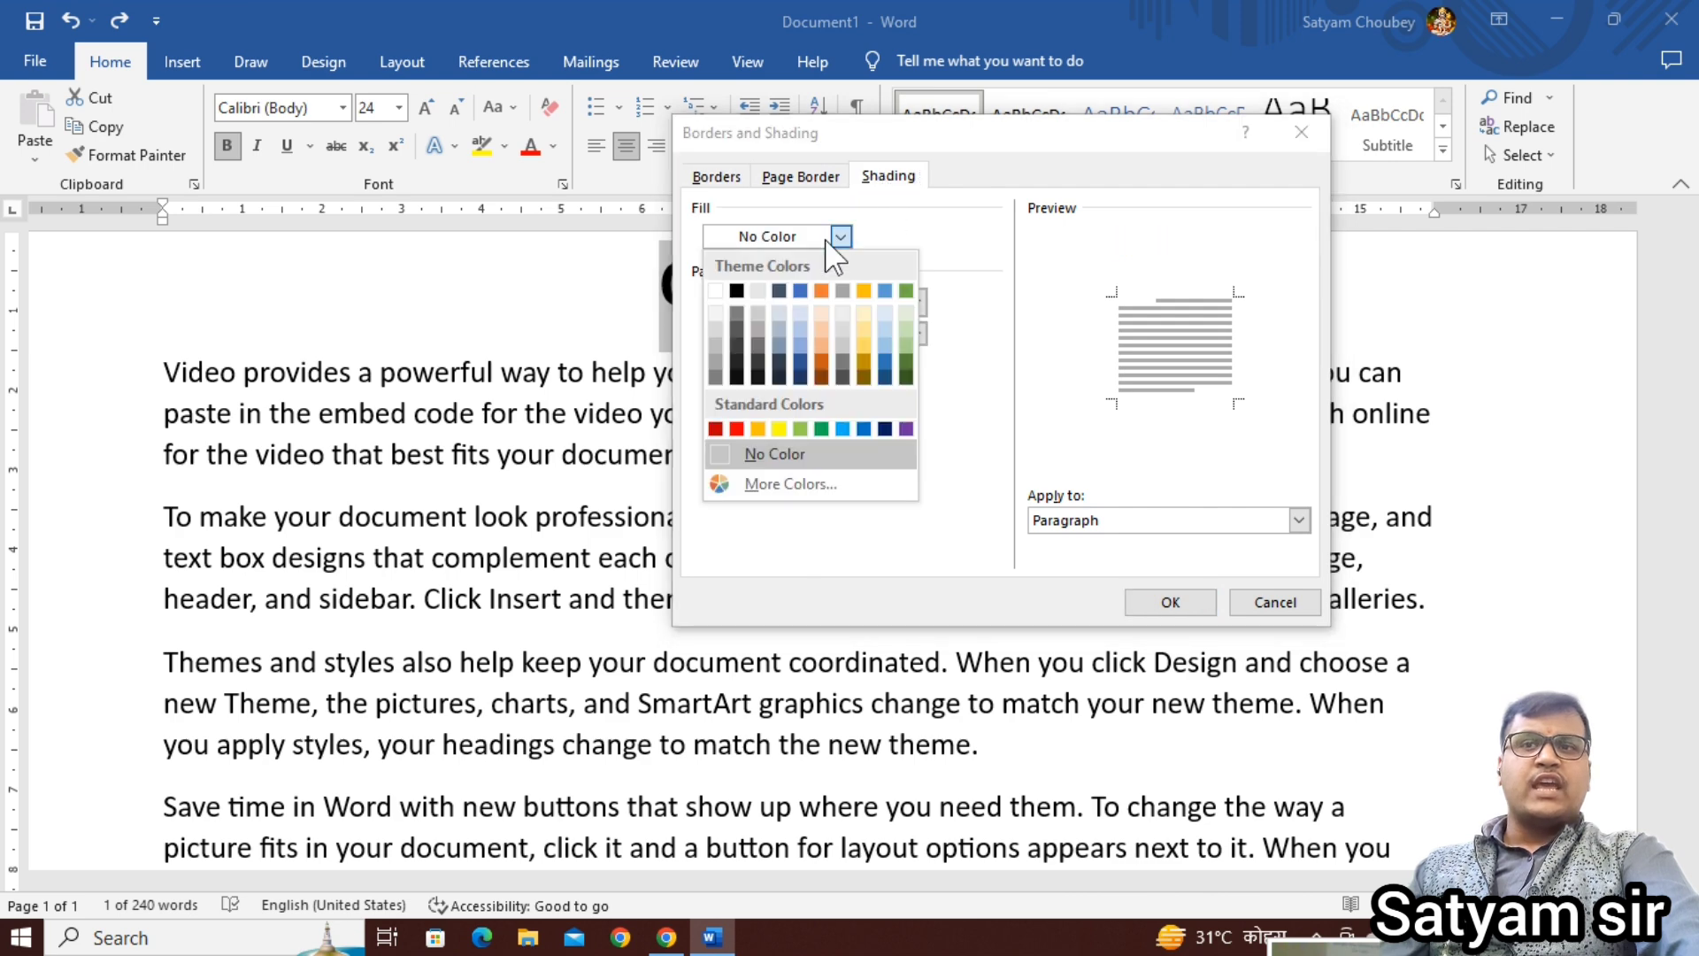
left_click(878, 429)
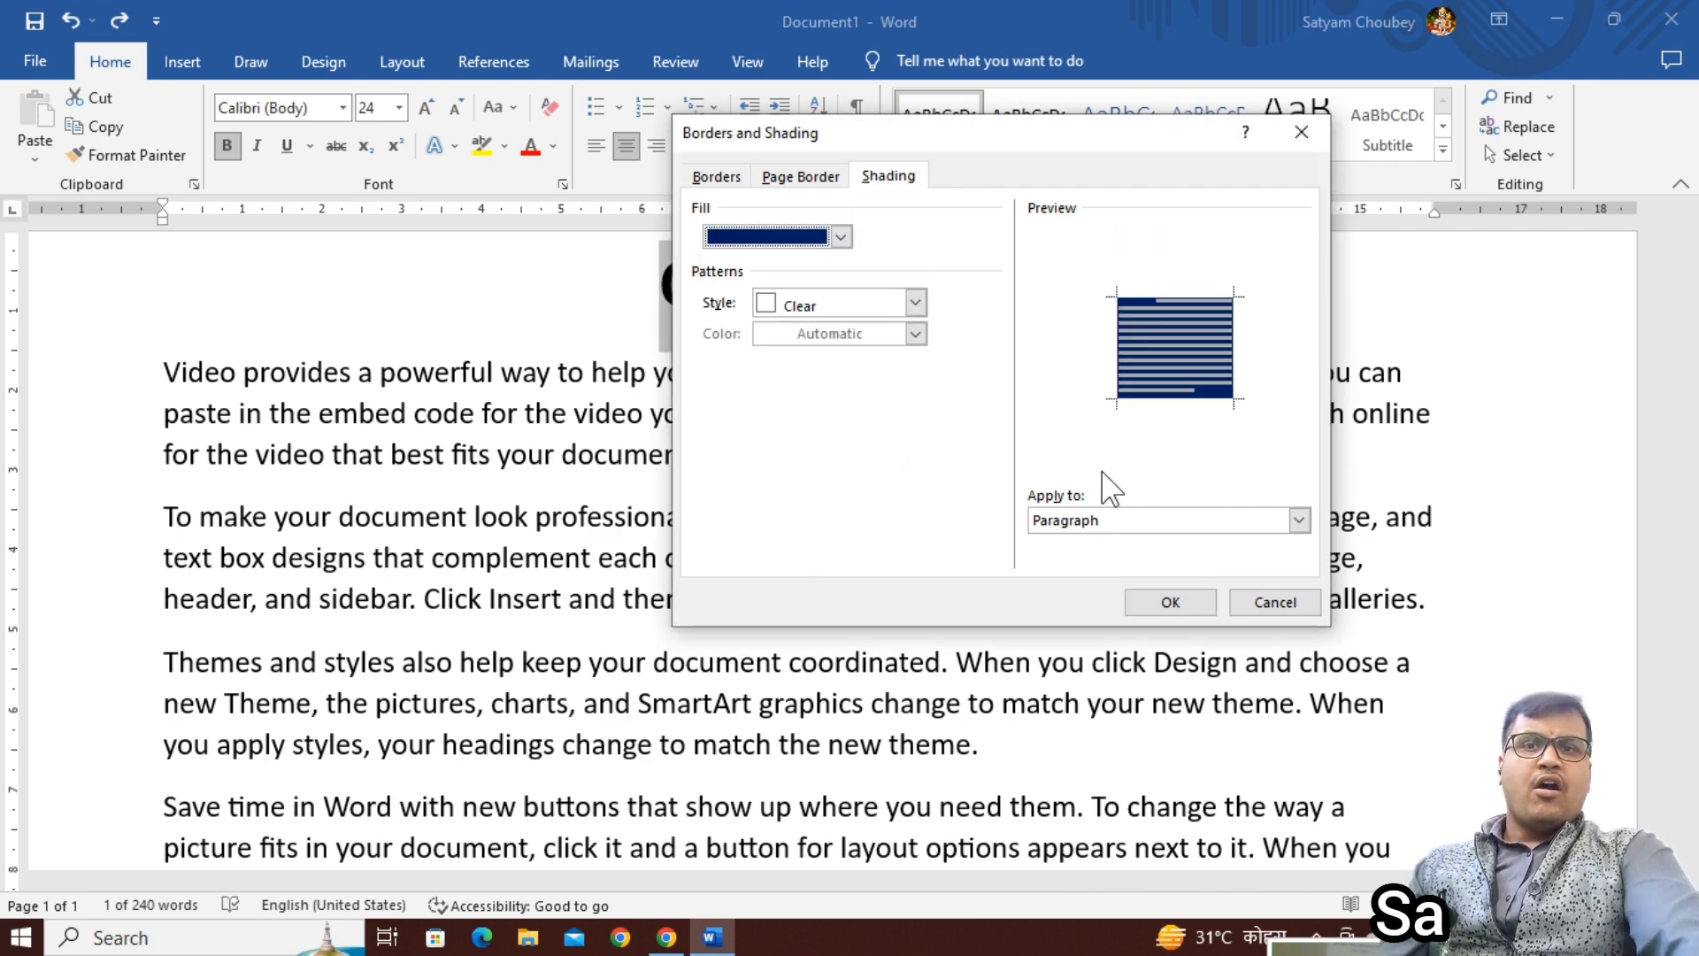
left_click(1106, 524)
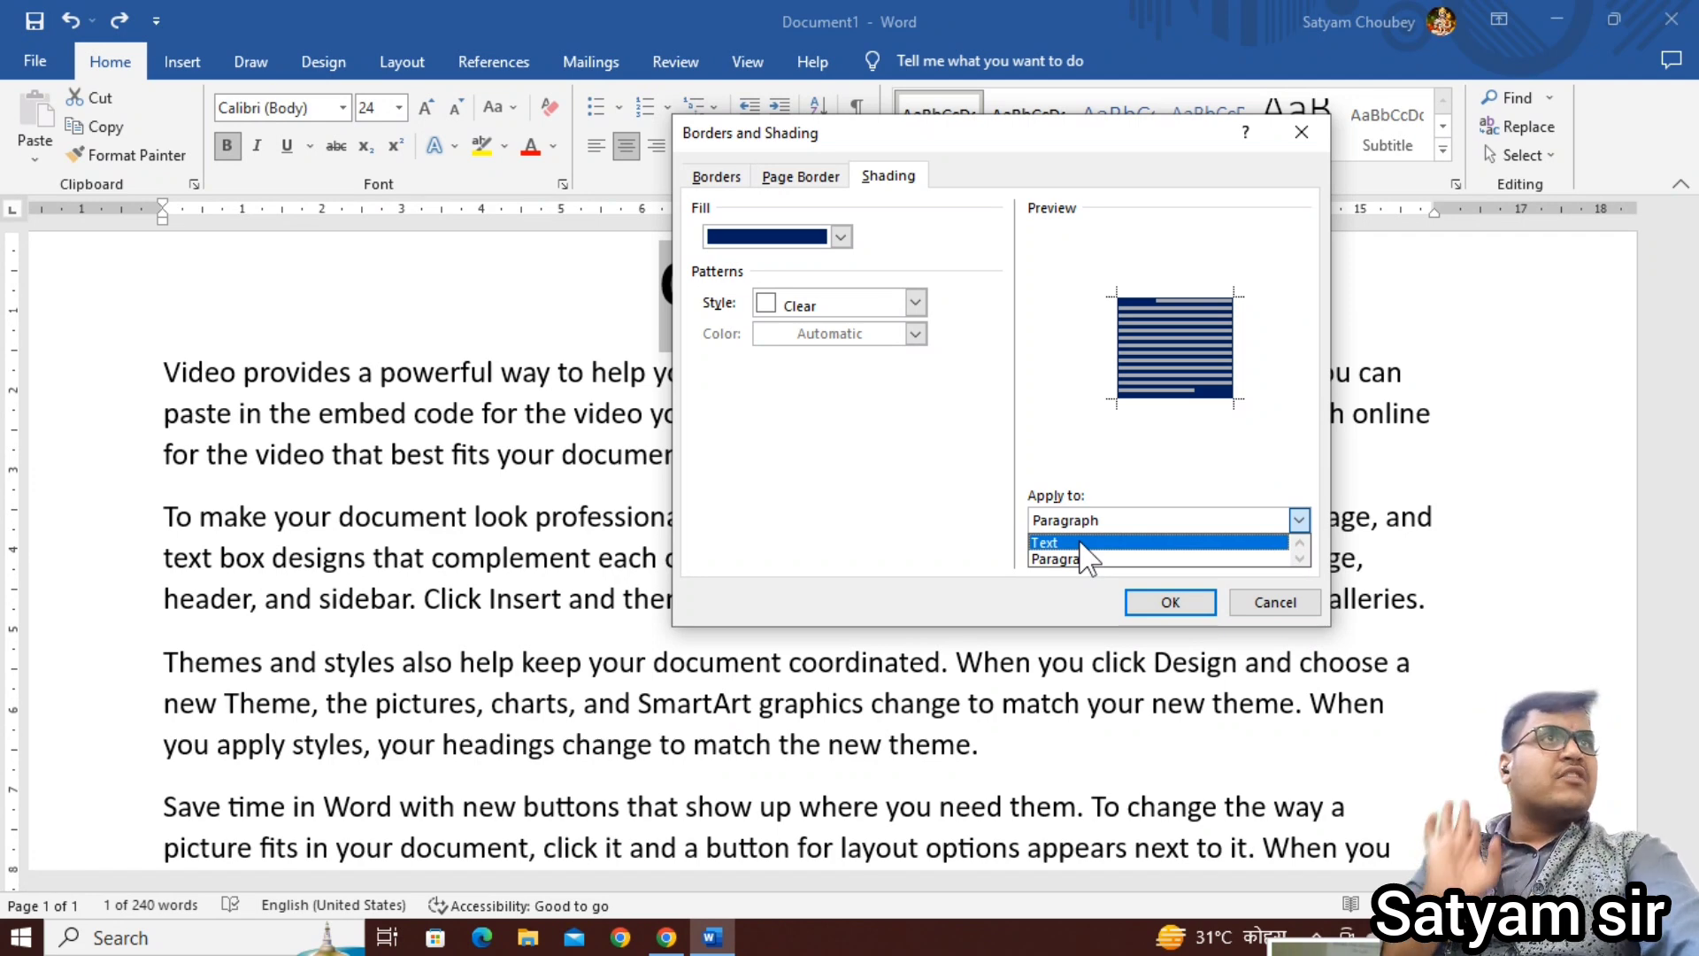
left_click(1080, 543)
left_click(1170, 602)
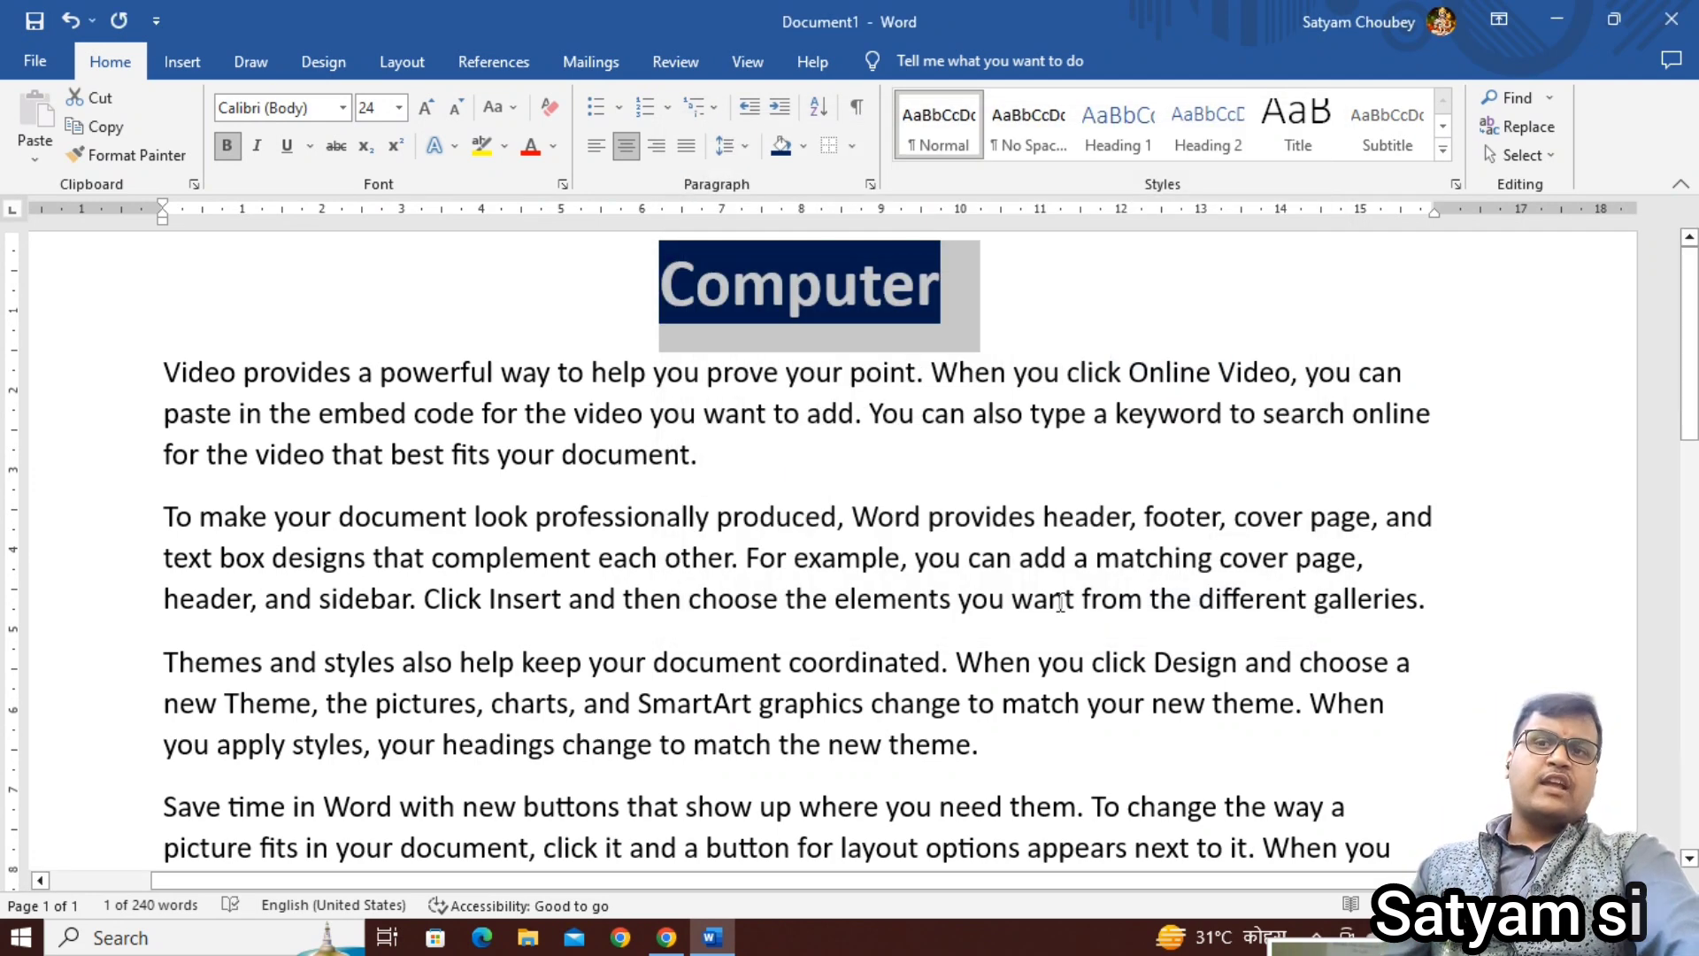
left_click(1047, 599)
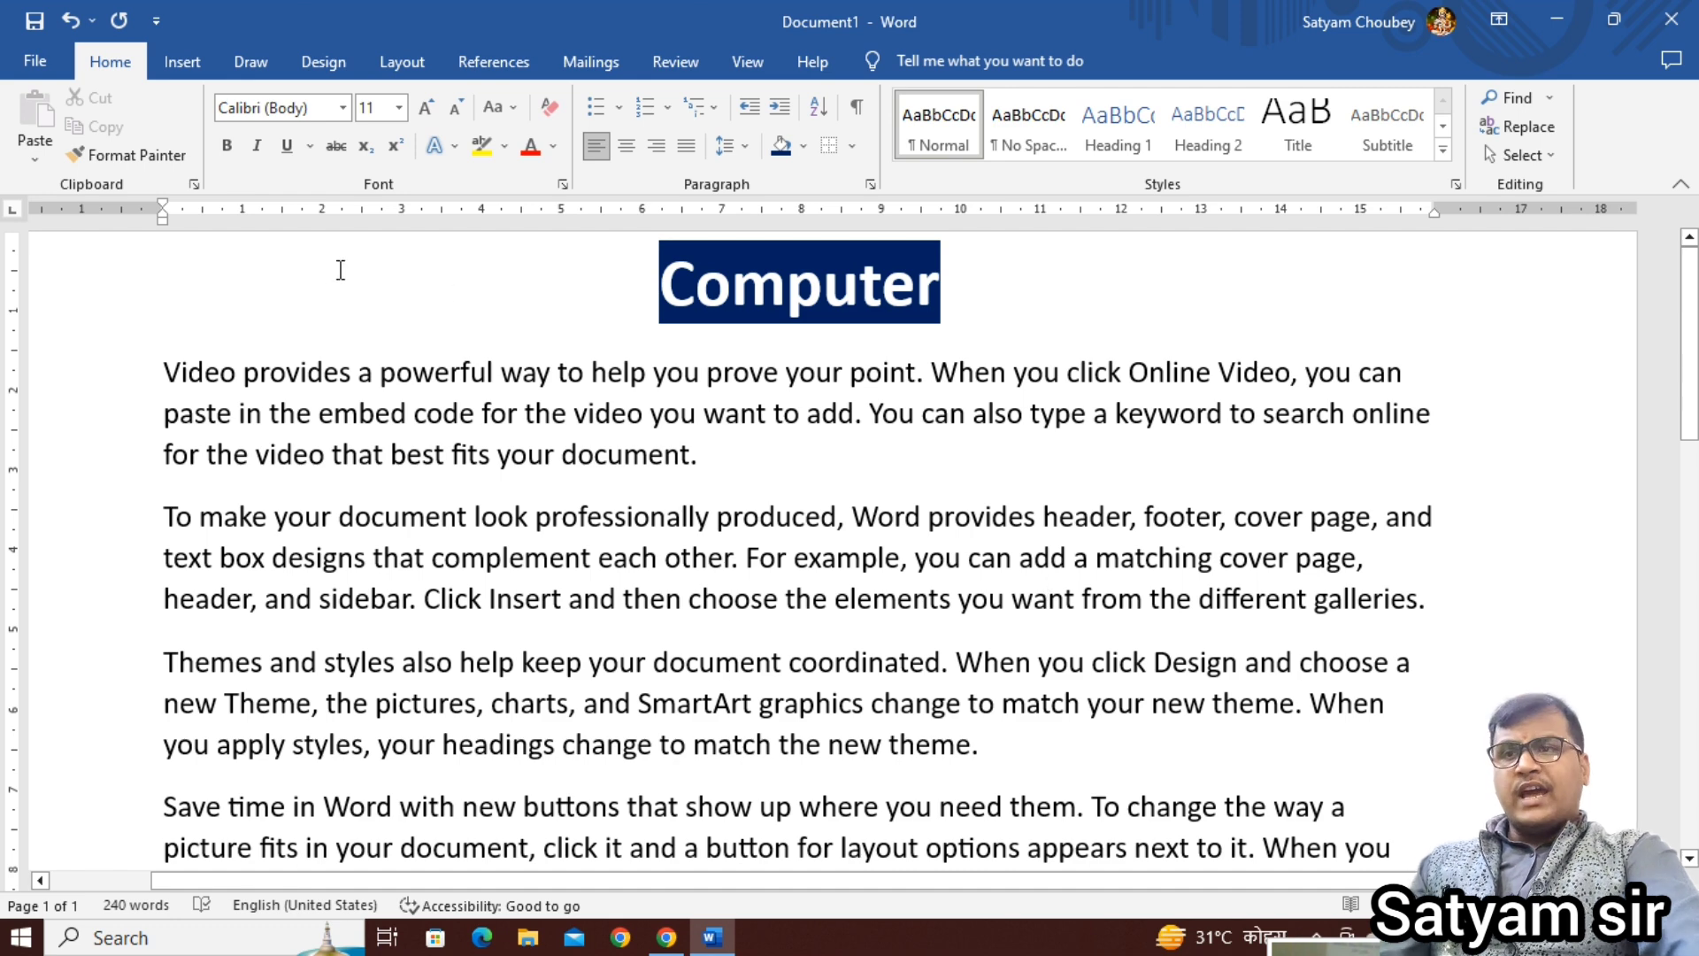
Step: Shade the first line of the opening "Video provides" paragraph with standard yellow
left_click_drag(167, 370, 1478, 377)
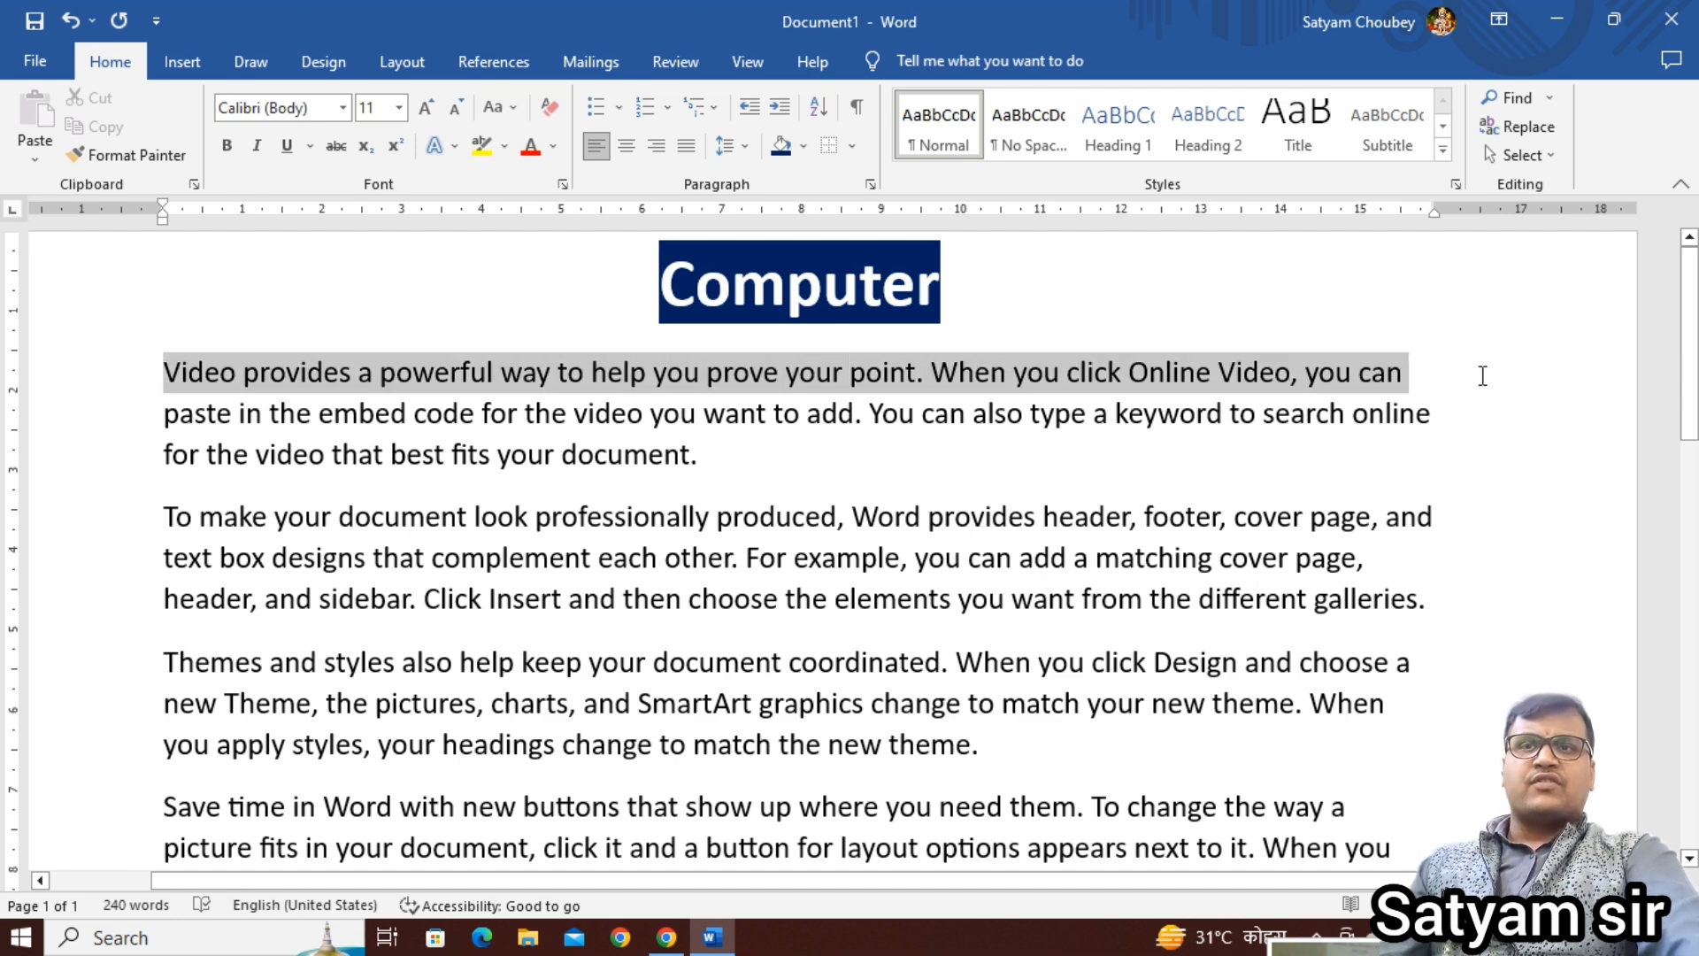
left_click(802, 146)
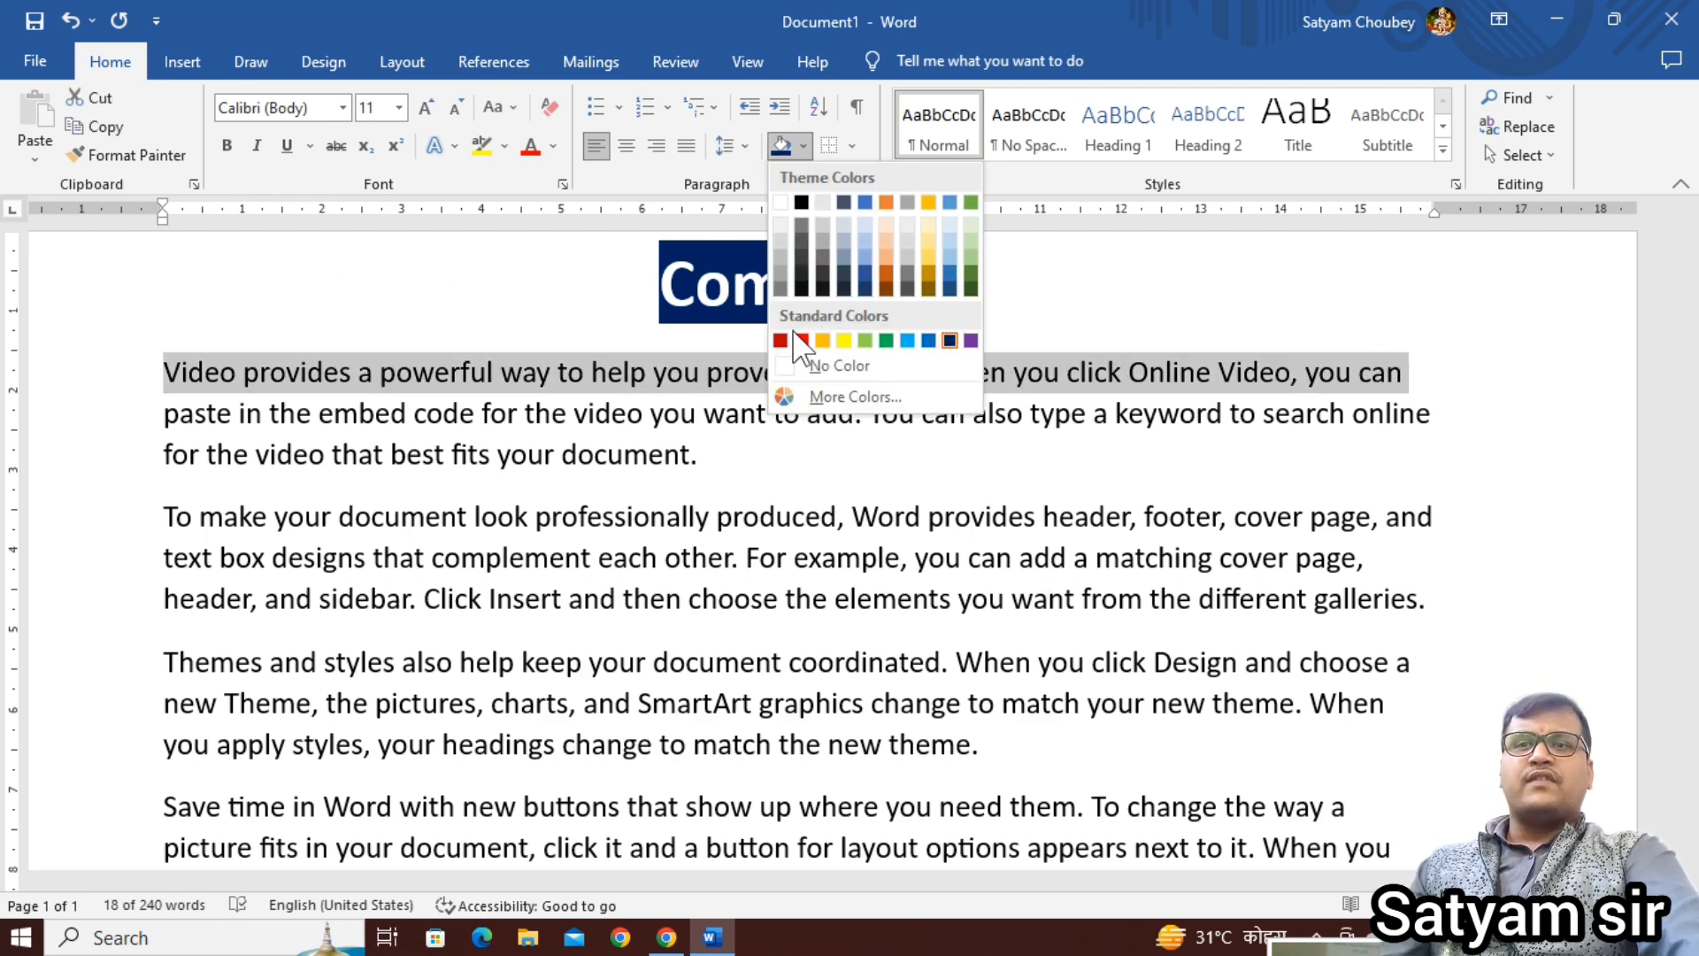
left_click(845, 342)
Step: Shade the second line of the opening "Video provides" paragraph with standard dark red
left_click_drag(163, 414, 1459, 416)
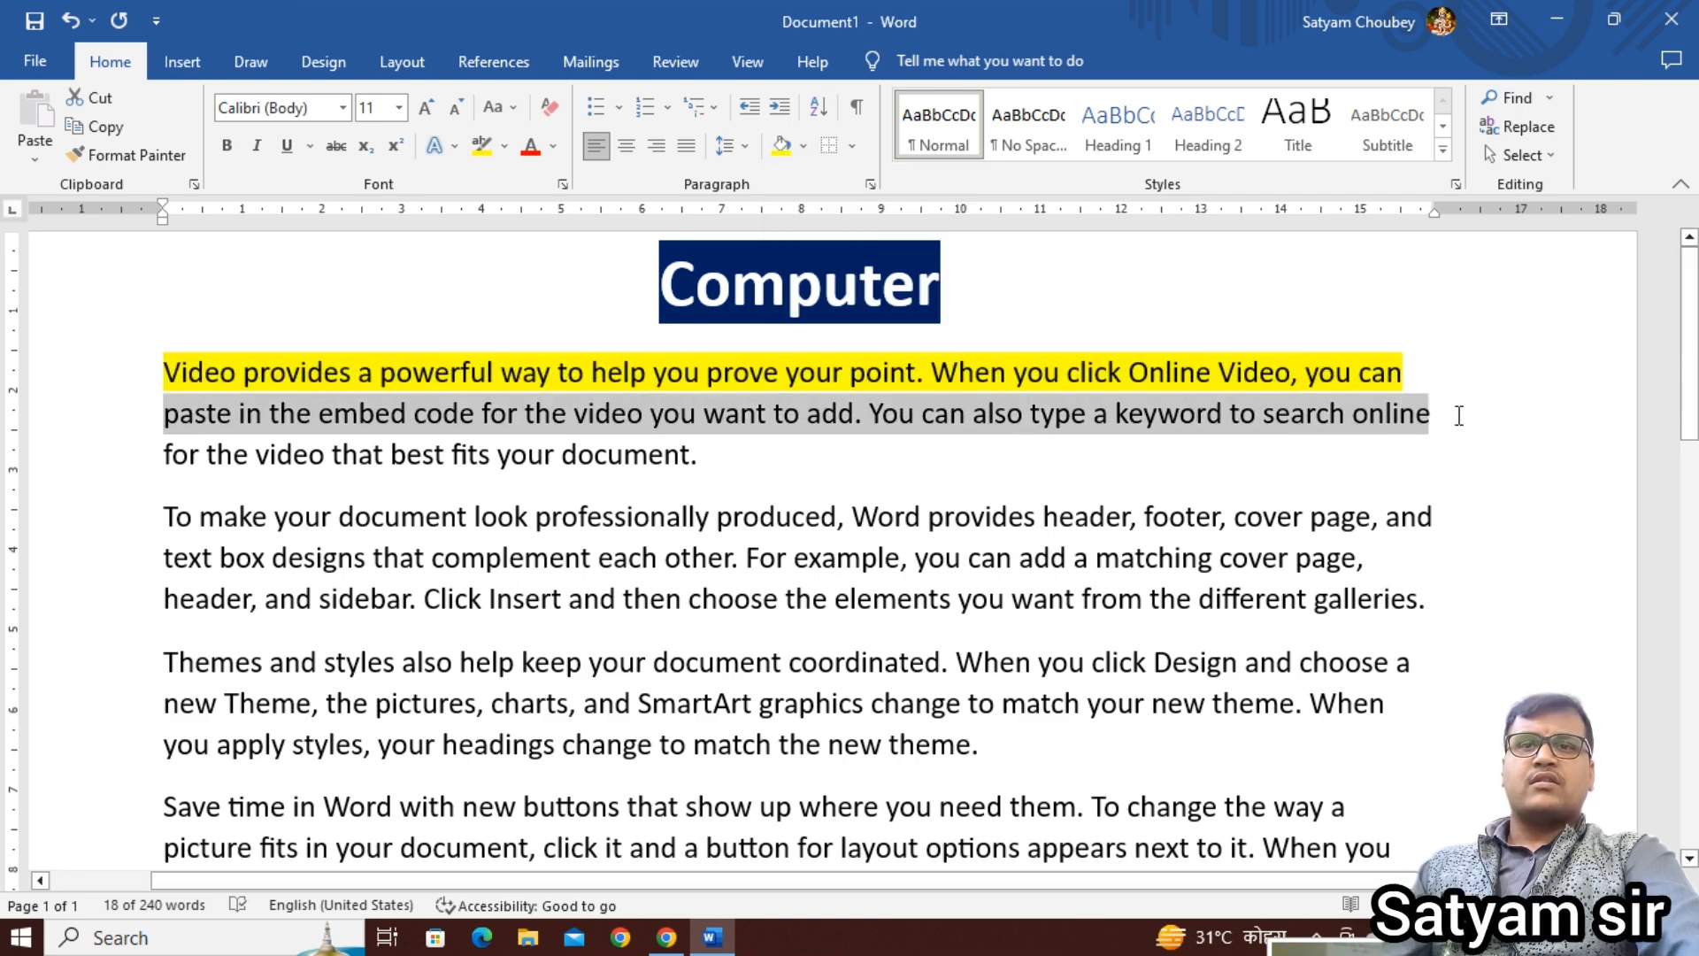
left_click(802, 146)
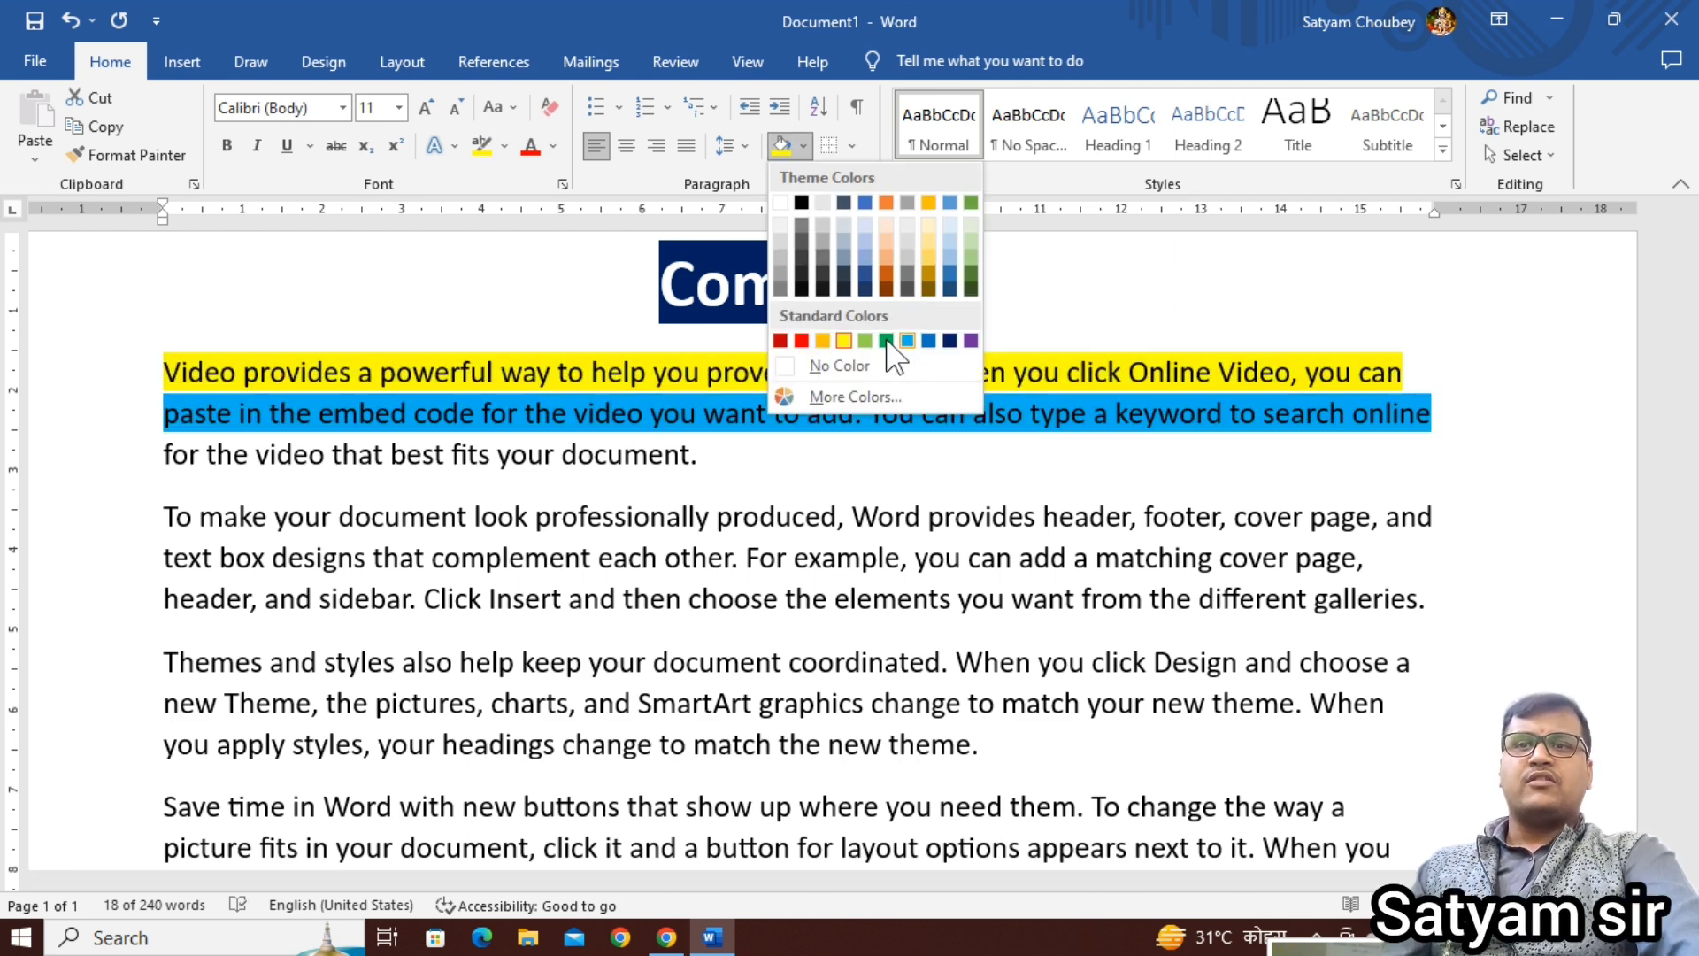
left_click(779, 341)
left_click(312, 501)
Step: Shade the last line of the opening paragraph, "for the video that best fits your document.", with standard dark blue
left_click_drag(166, 451, 699, 456)
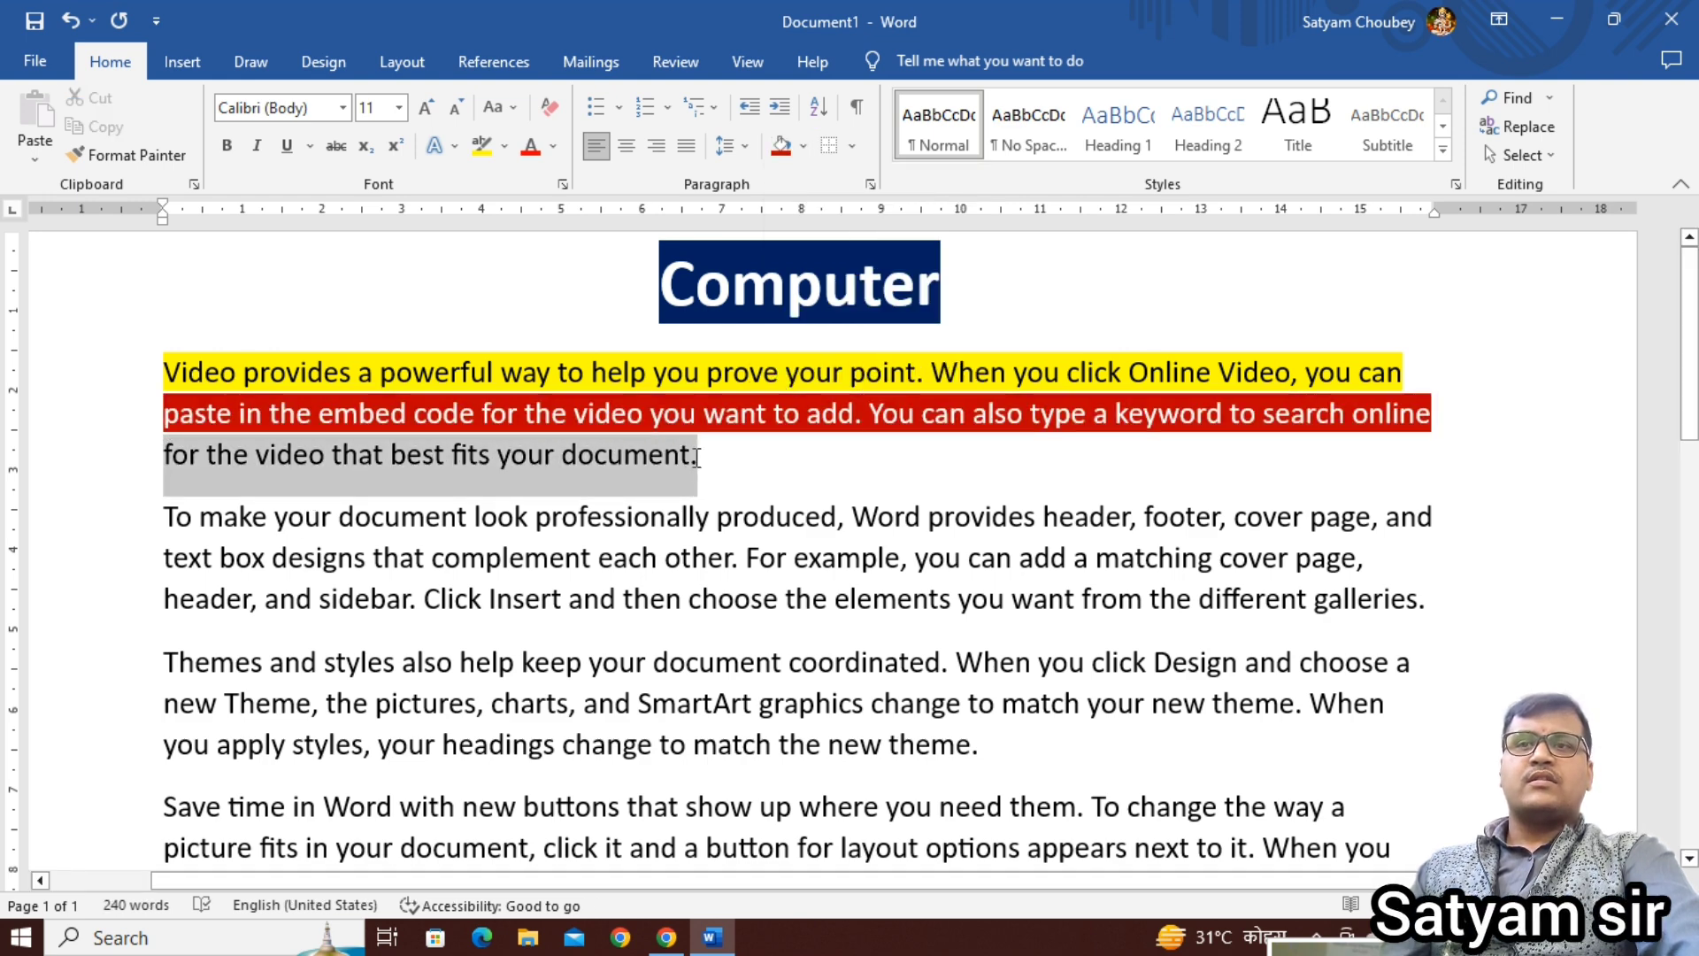
left_click(803, 146)
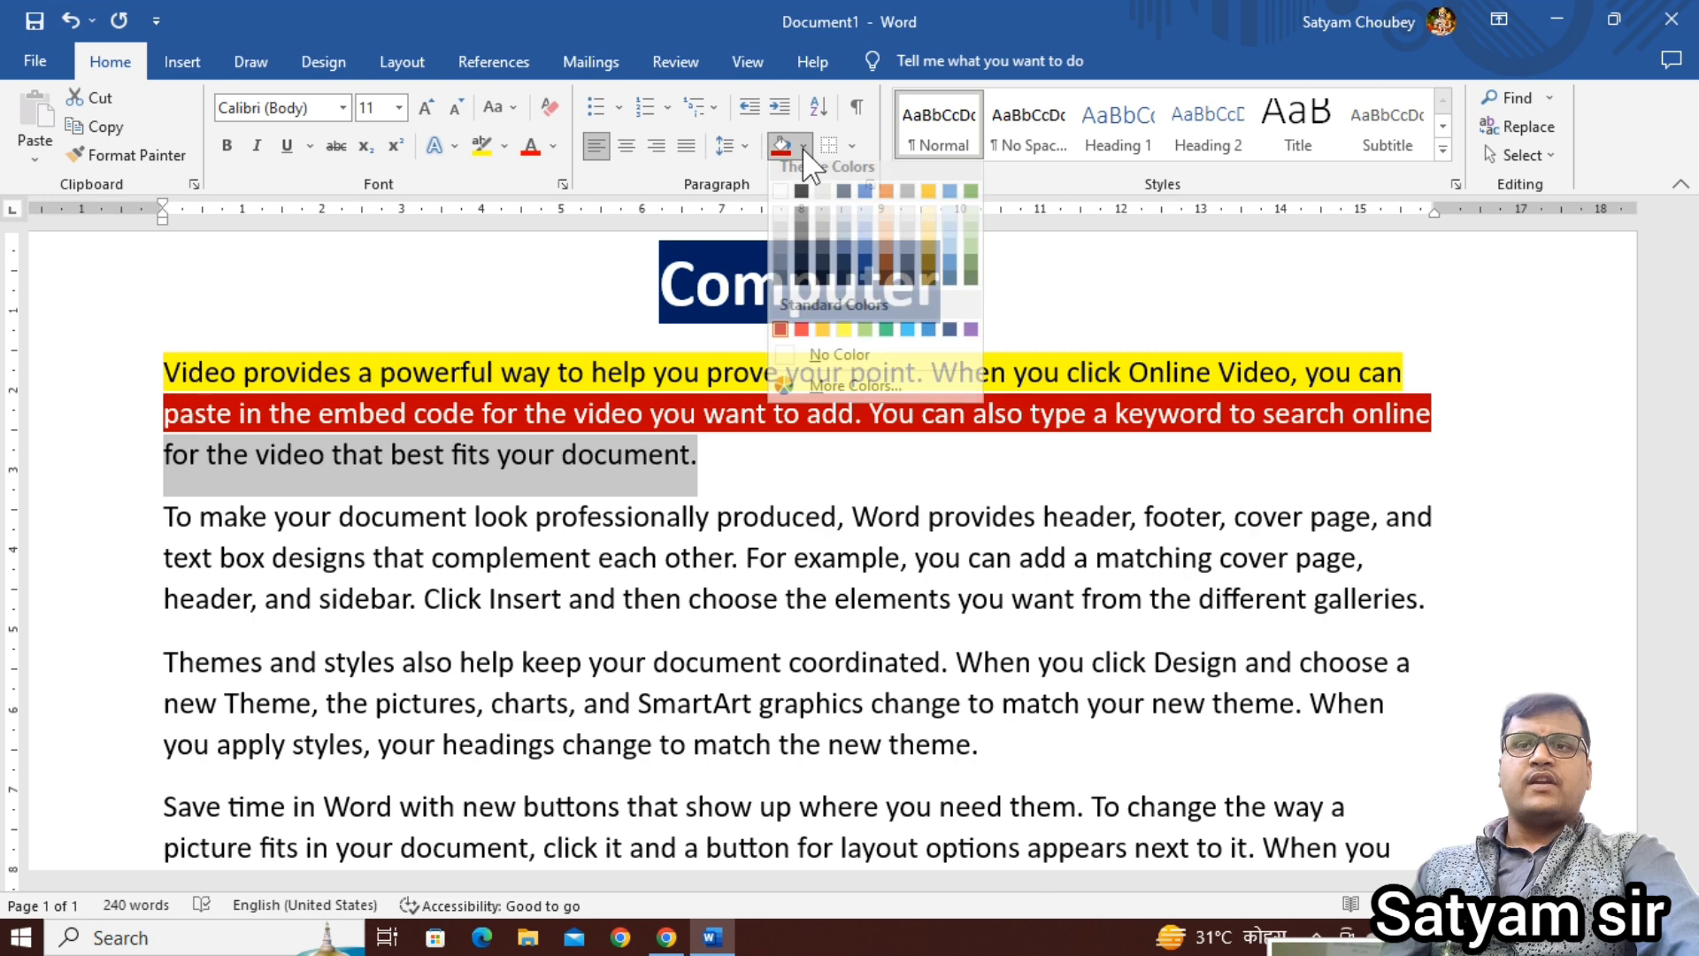
left_click(949, 341)
left_click(280, 493)
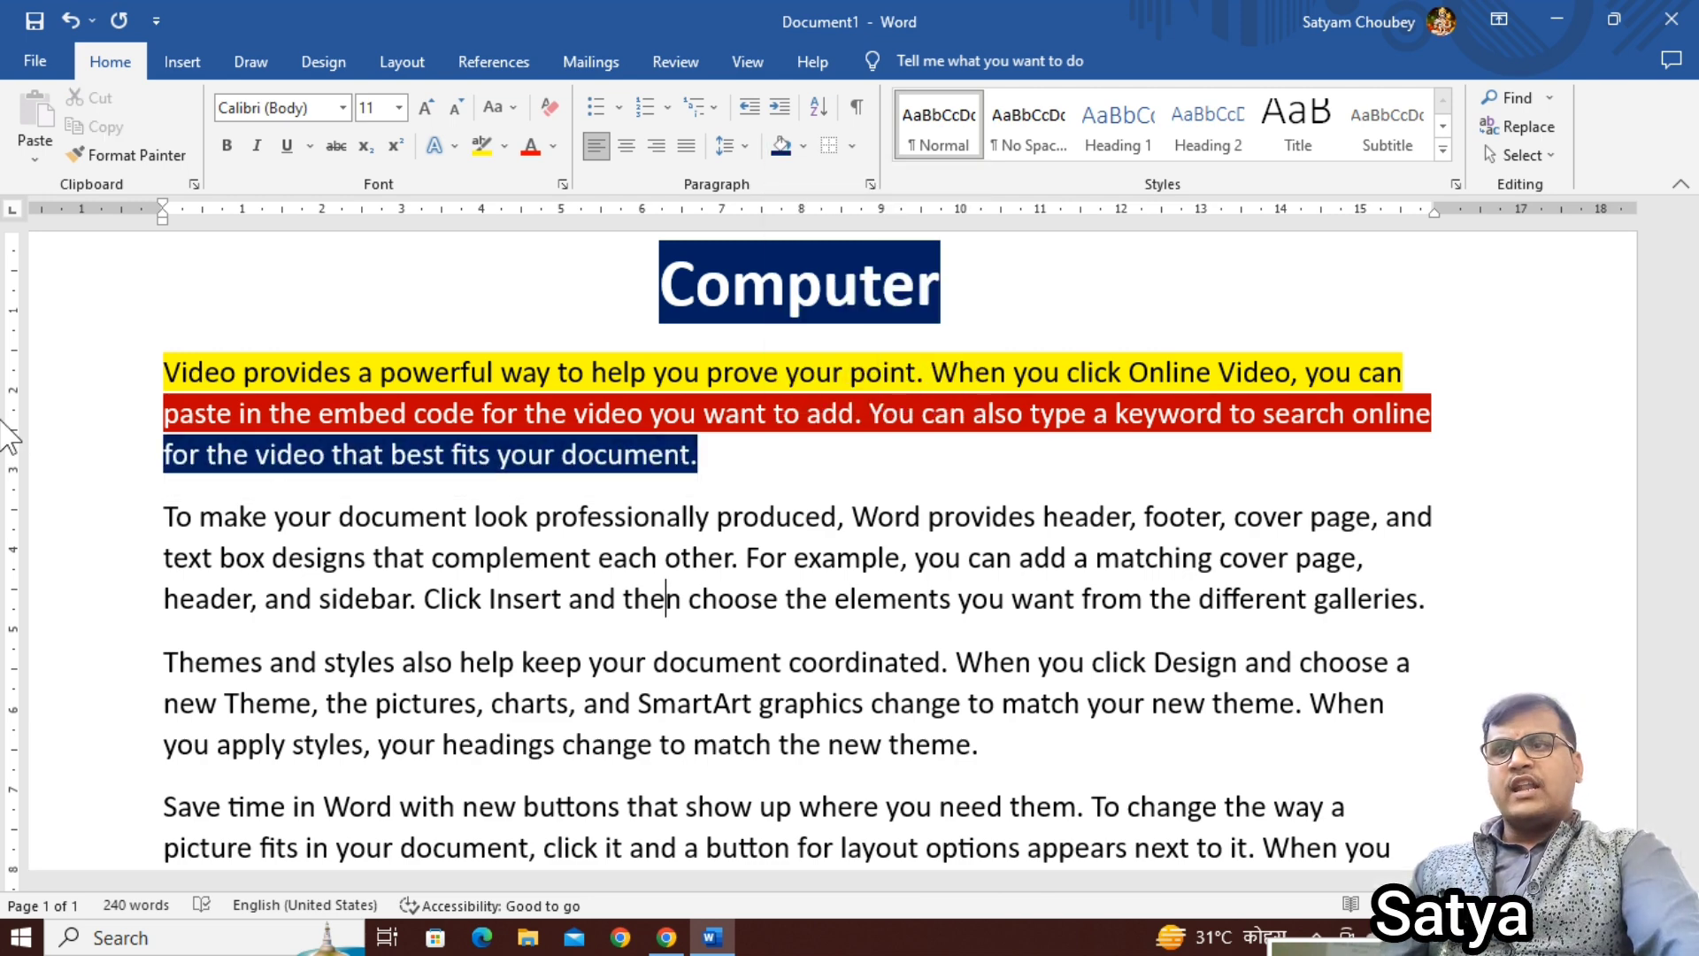
Step: Apply All Borders to the whole "To make your document look professionally produced" paragraph
left_click_drag(162, 517, 1455, 635)
left_click(853, 146)
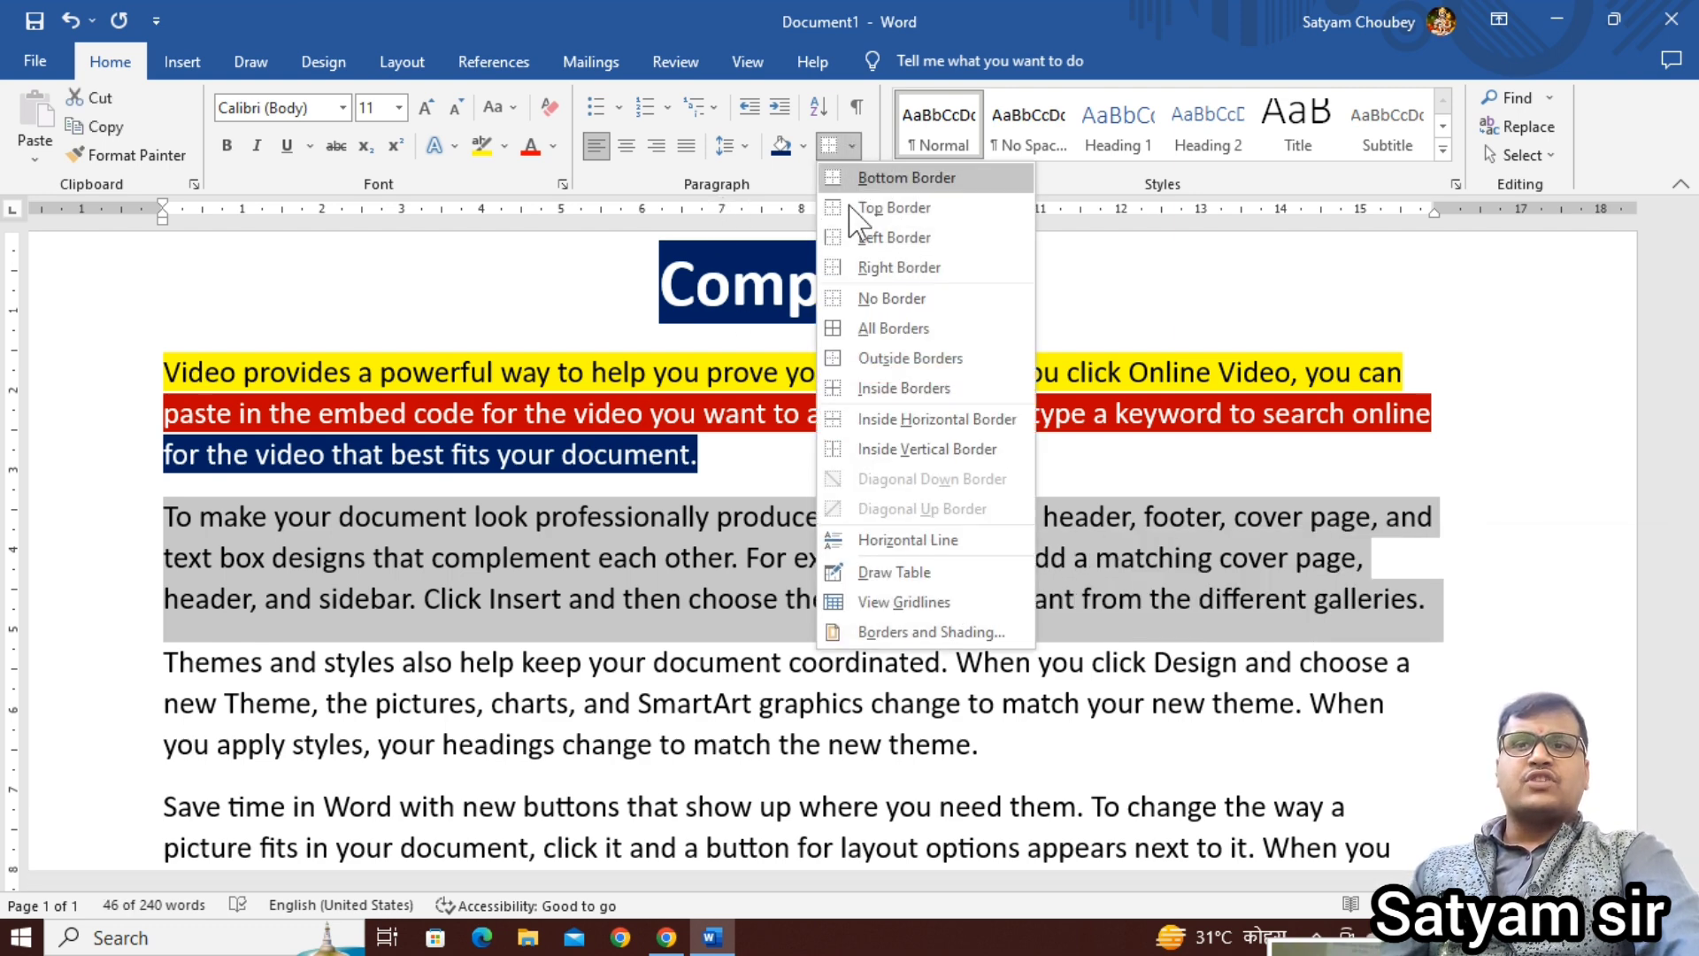
left_click(867, 328)
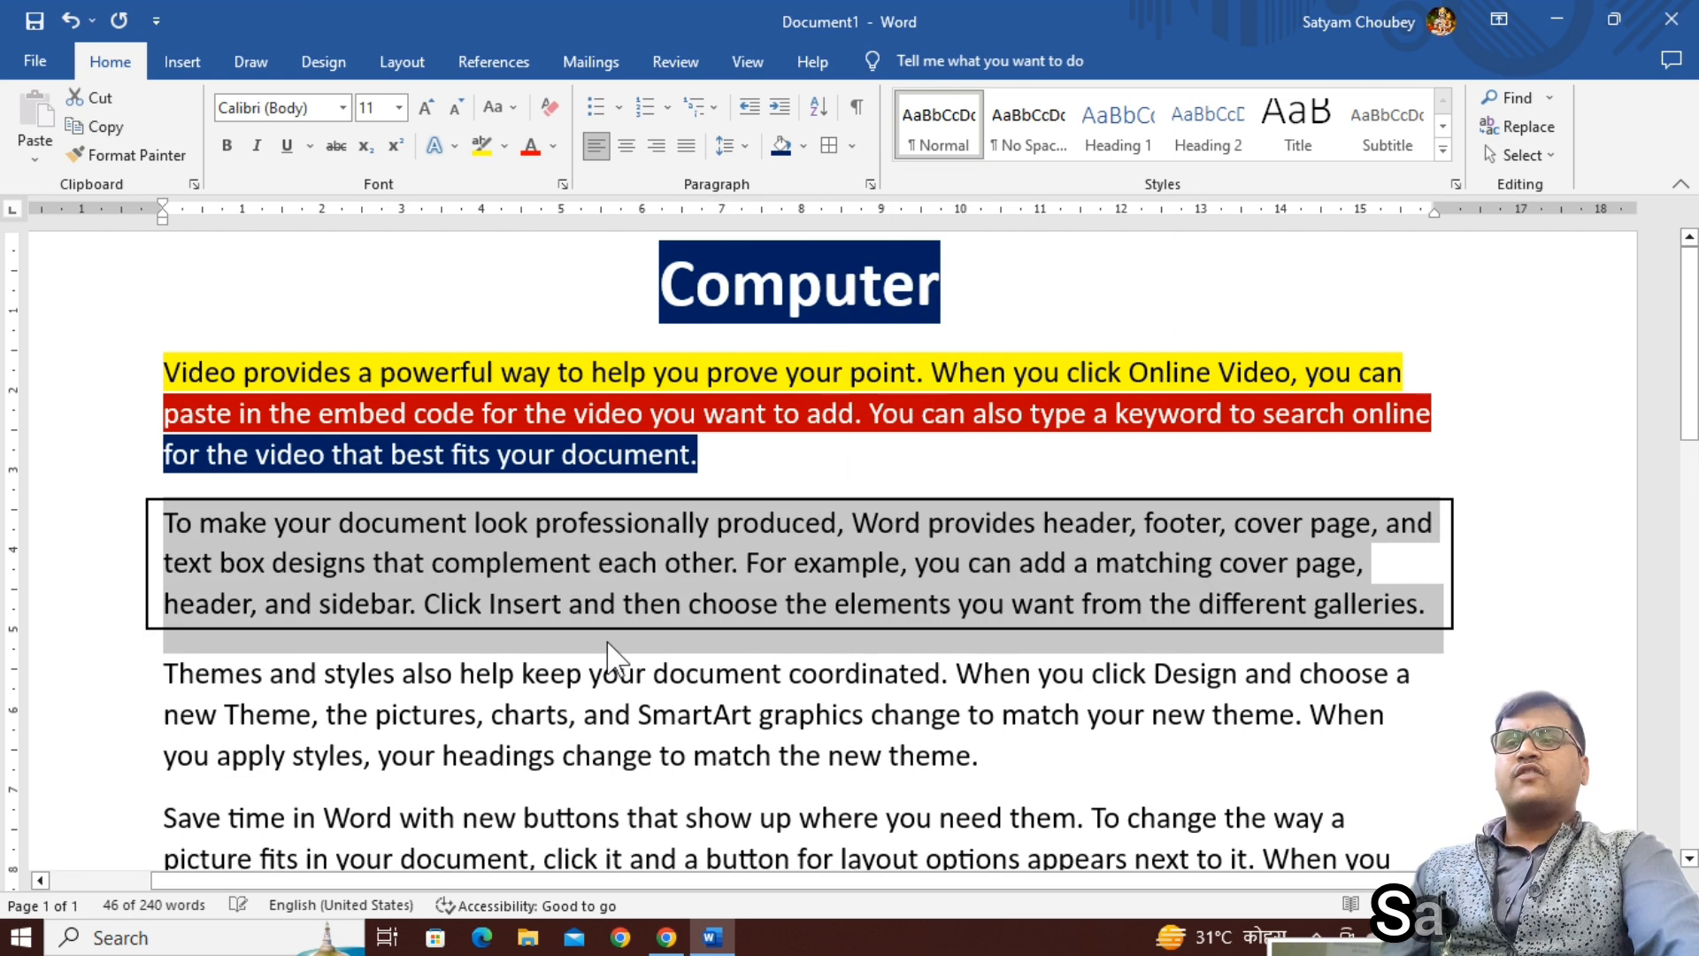
left_click(600, 603)
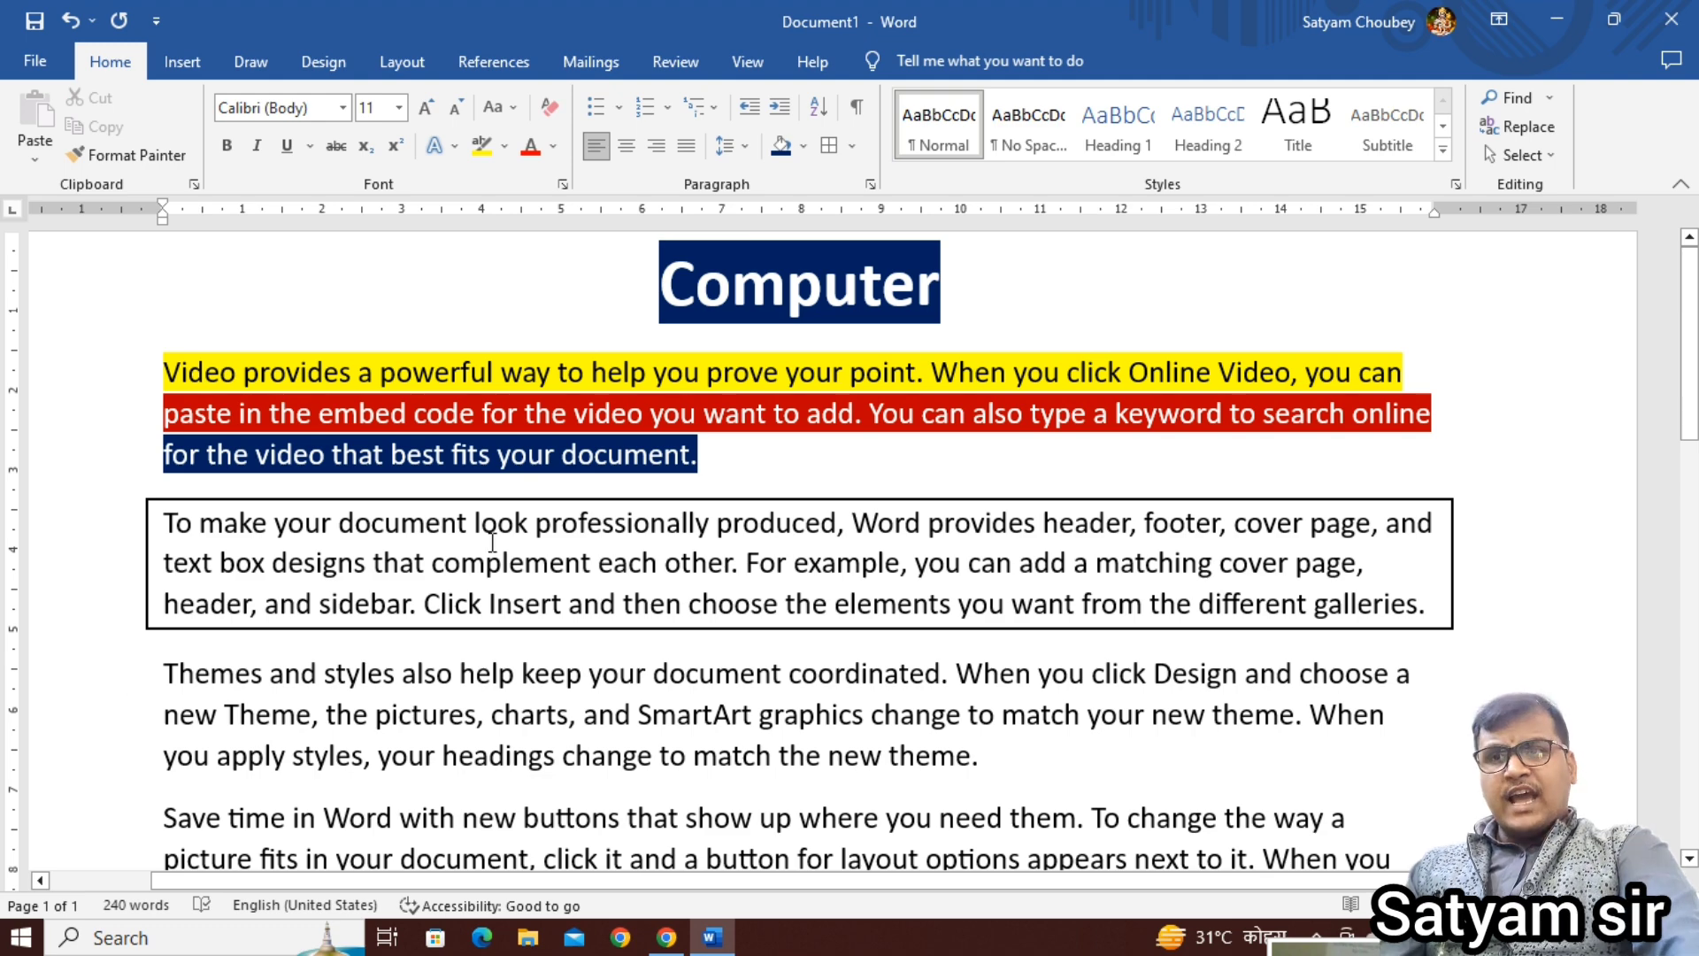
Step: Put a dash-dot box border around the word "Themes" using Borders and Shading, applied to Text only
scroll(213, 655, "down", 3)
left_click_drag(170, 473, 259, 482)
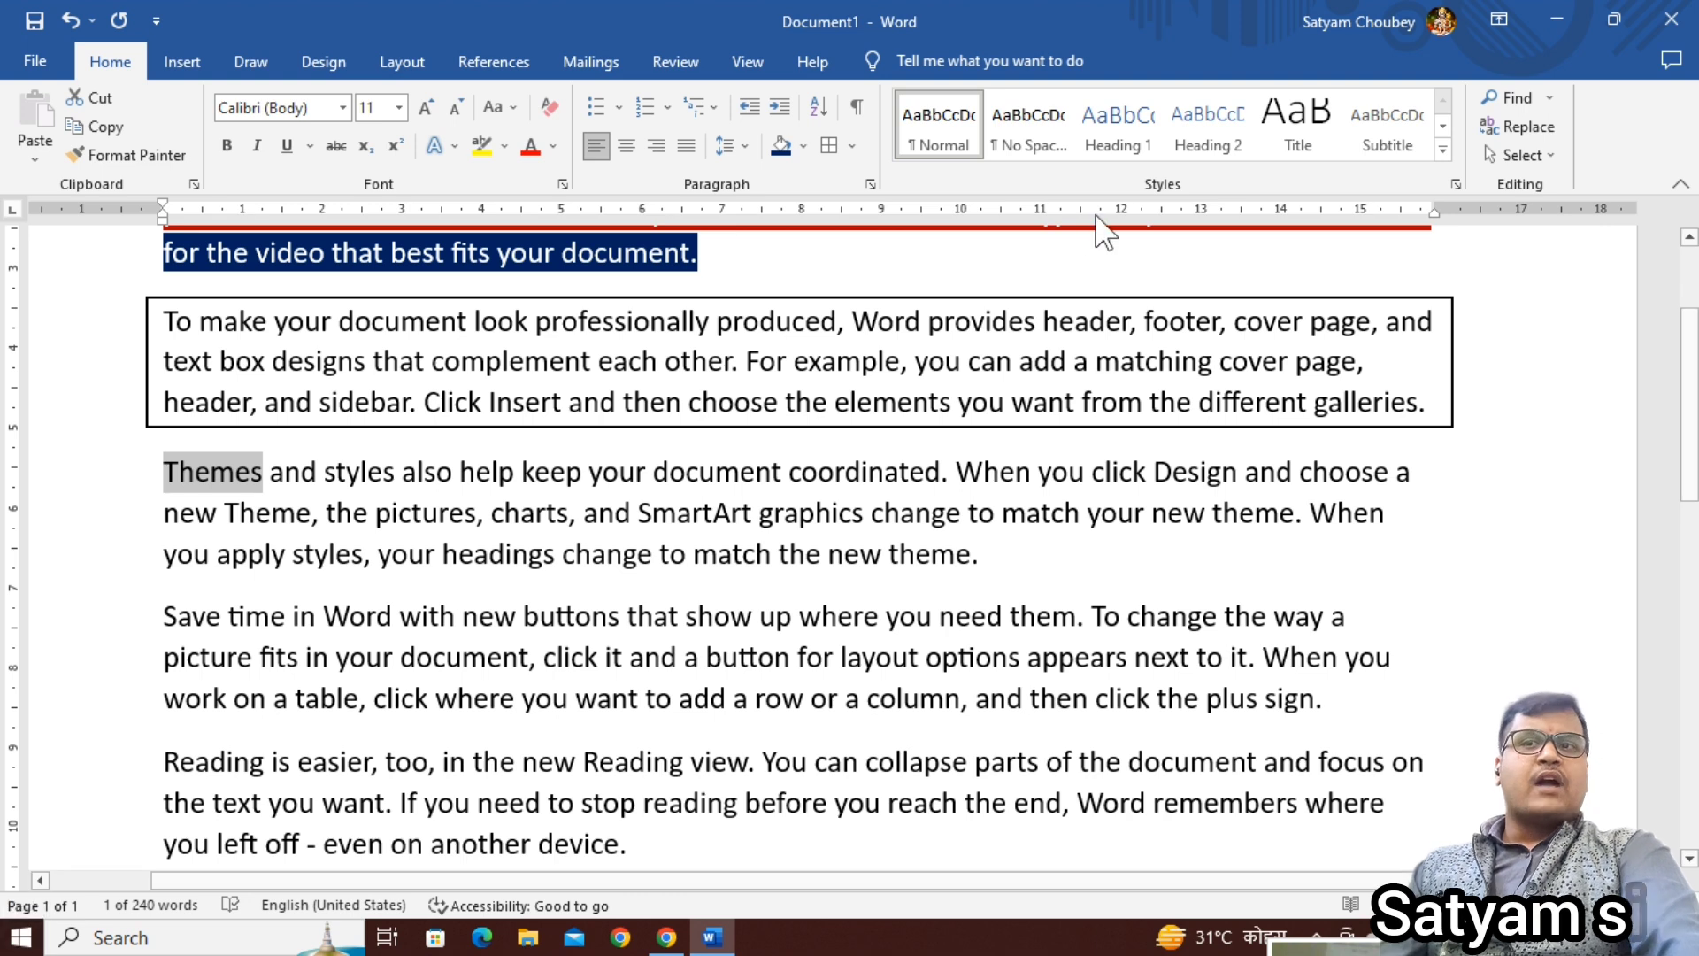
left_click(850, 146)
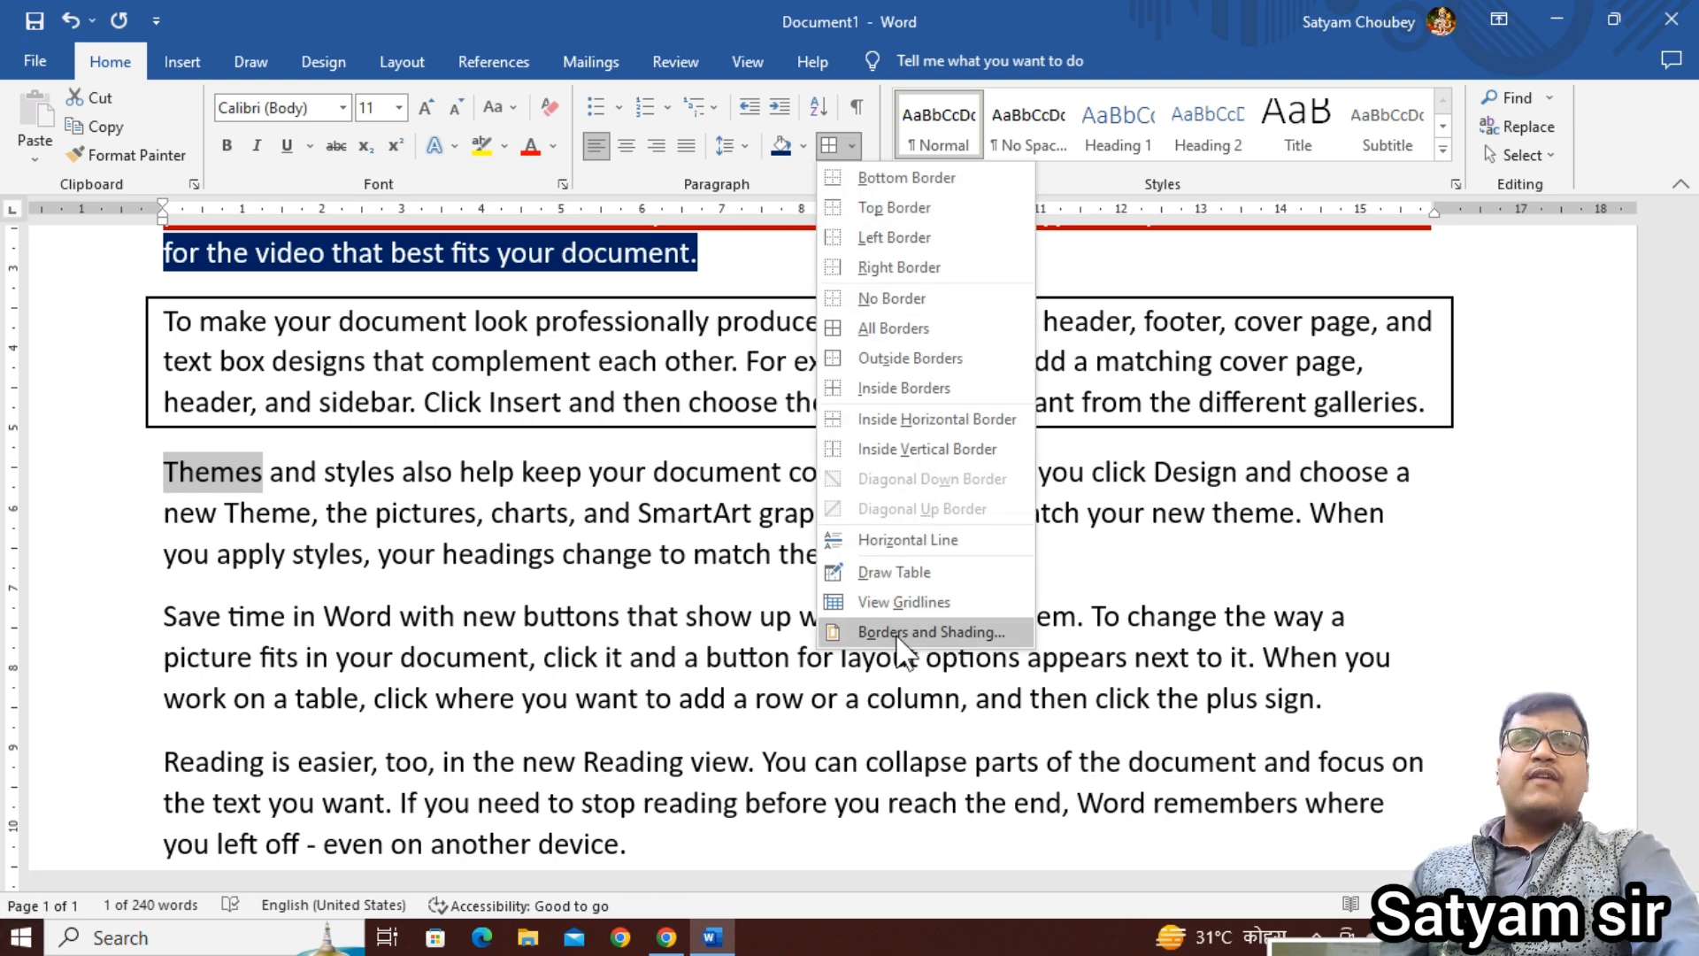
left_click(900, 633)
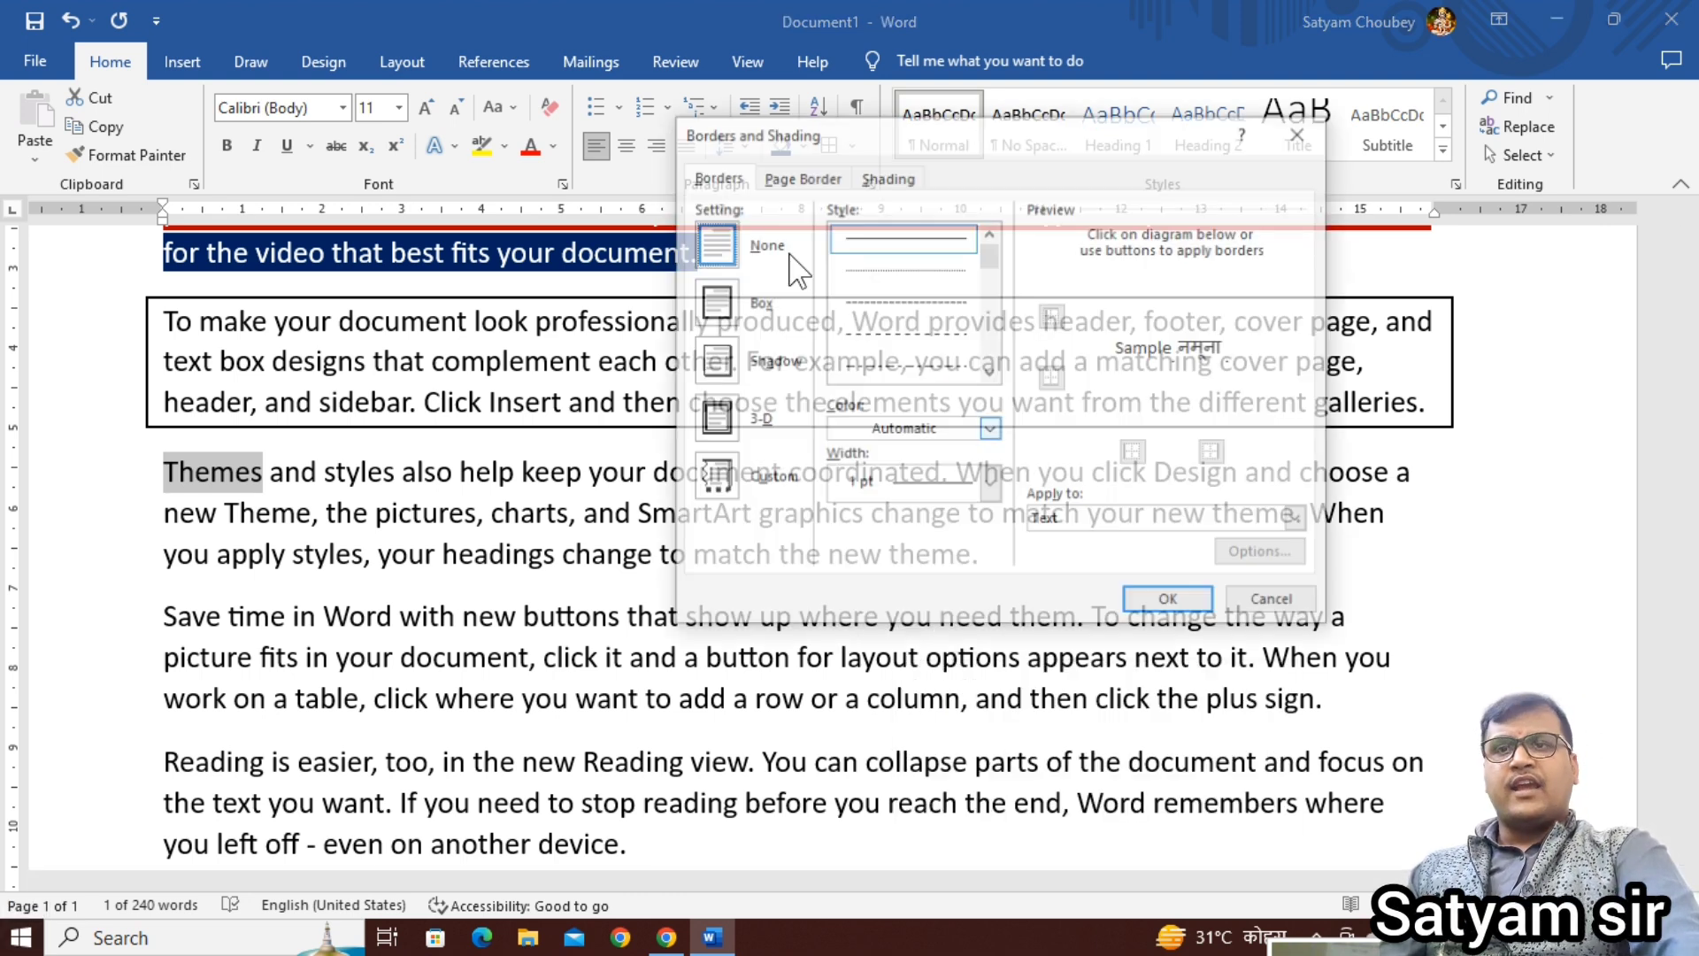
left_click(876, 368)
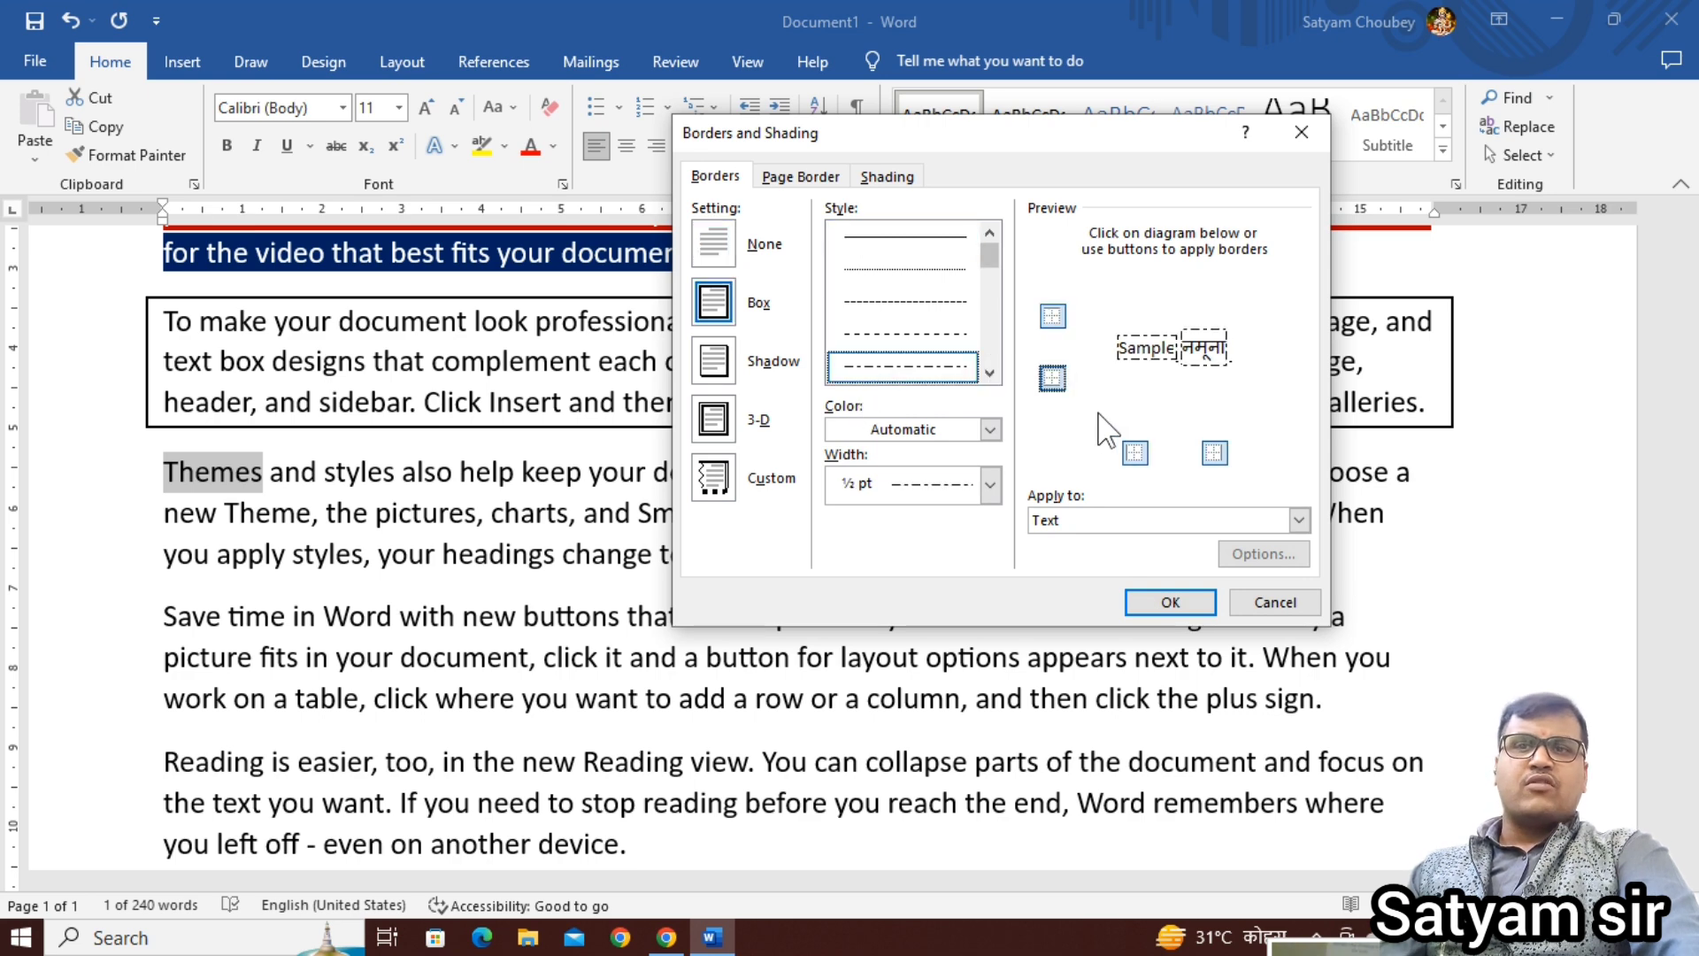
left_click(1168, 603)
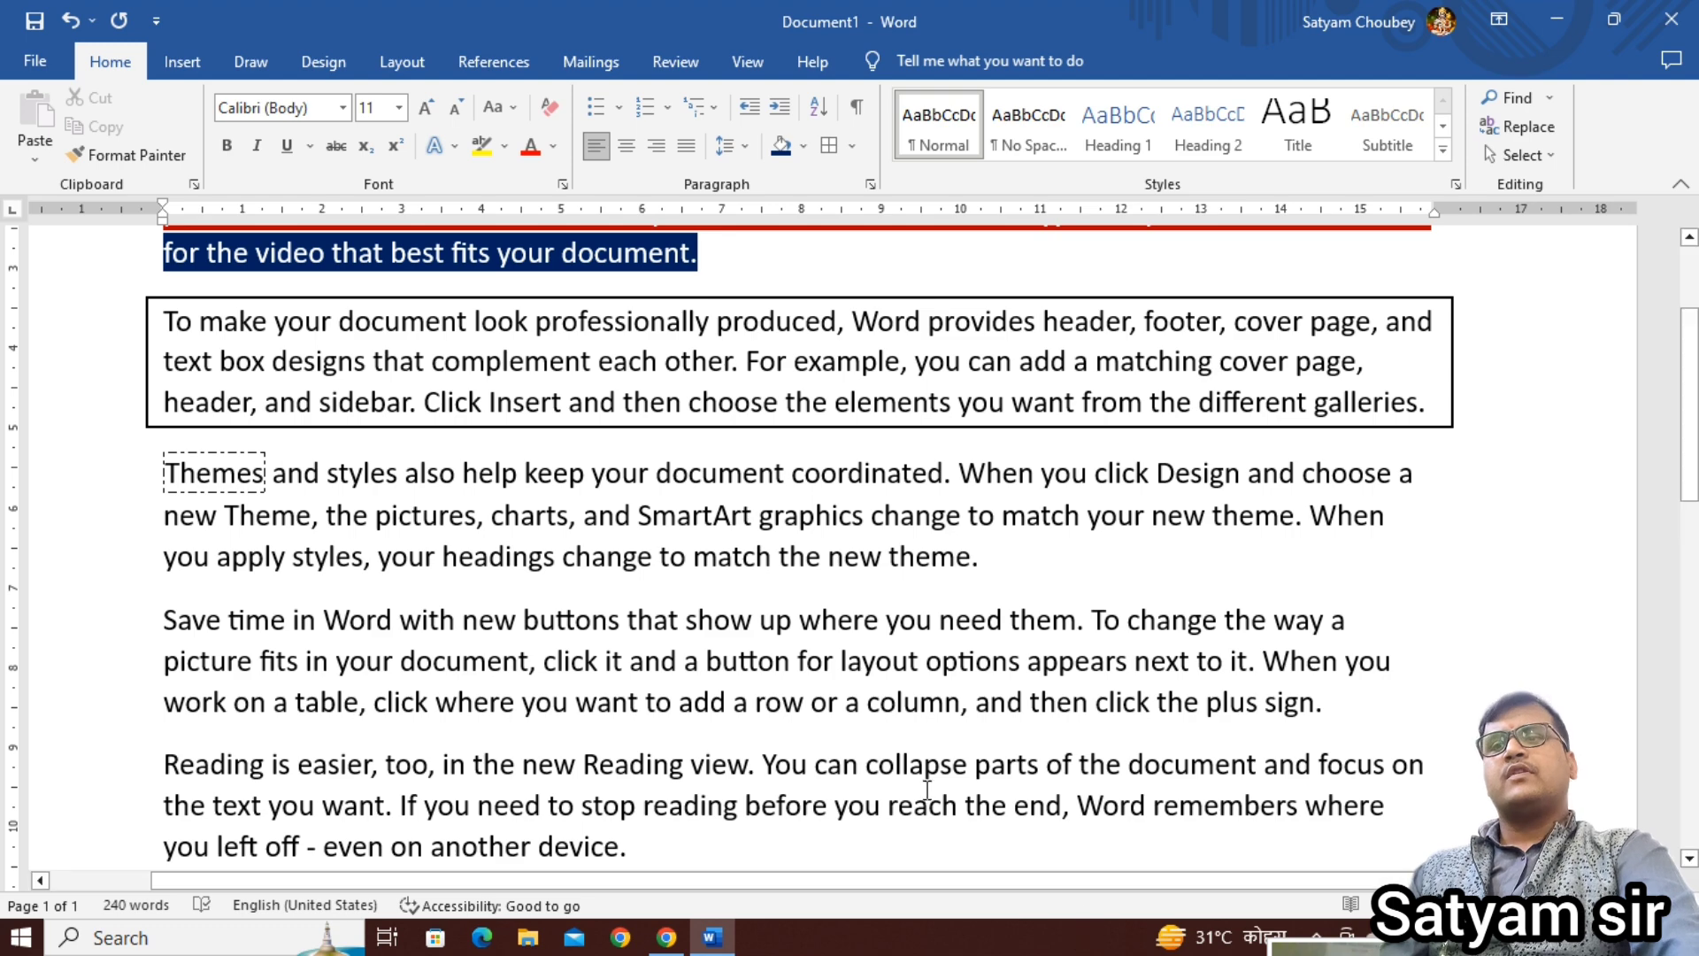
Step: Undo all edits in the document back to the initial blank page
scroll(1027, 837, "up", 6)
left_click_drag(897, 884, 576, 880)
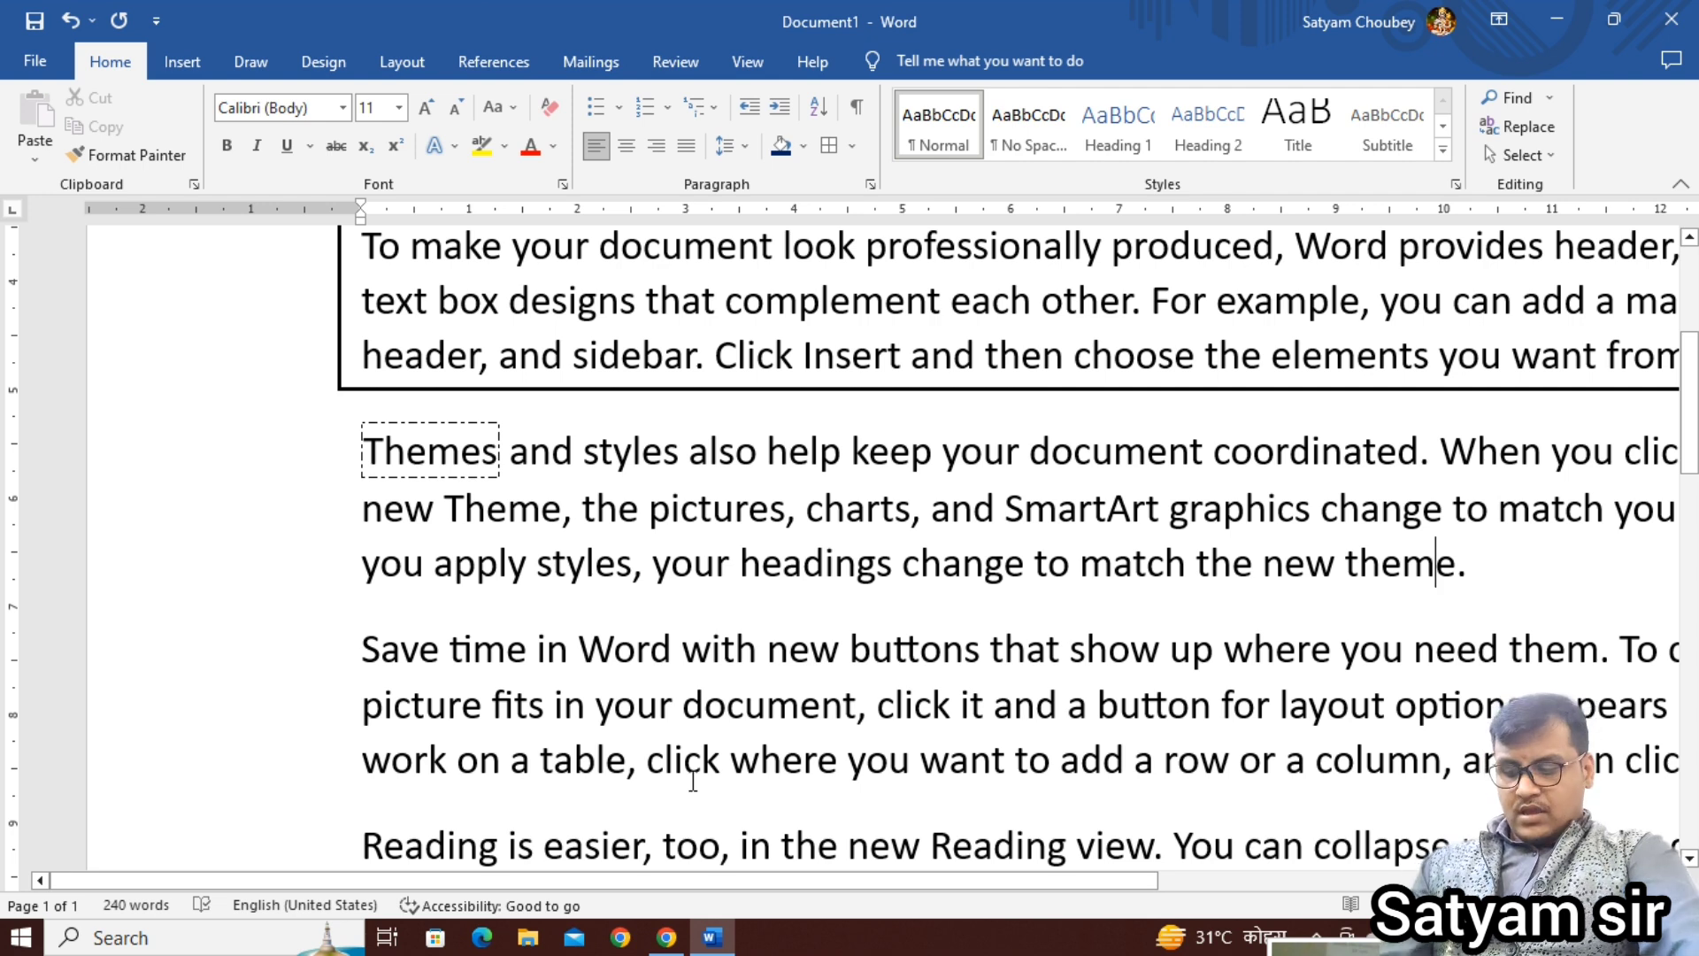
key("ctrl+z")
key("ctrl+z")
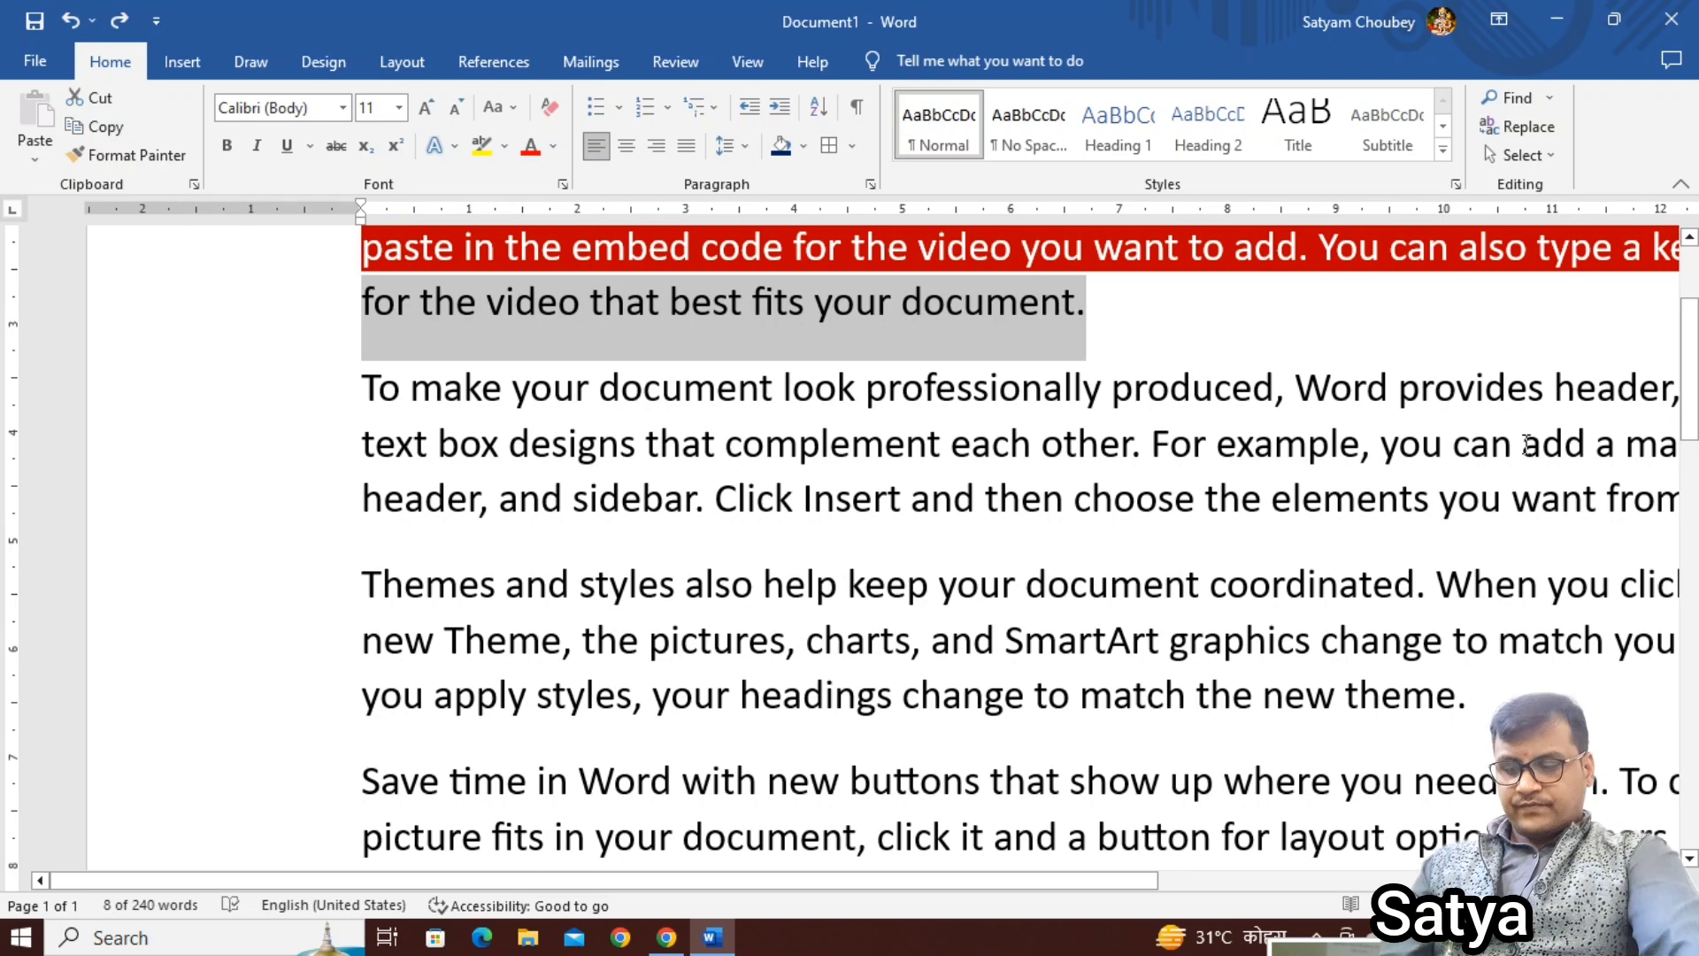
key("ctrl+z")
key("ctrl+z")
key("ctrl+z")
key("ctrl+z")
key("ctrl+z")
key("ctrl+z")
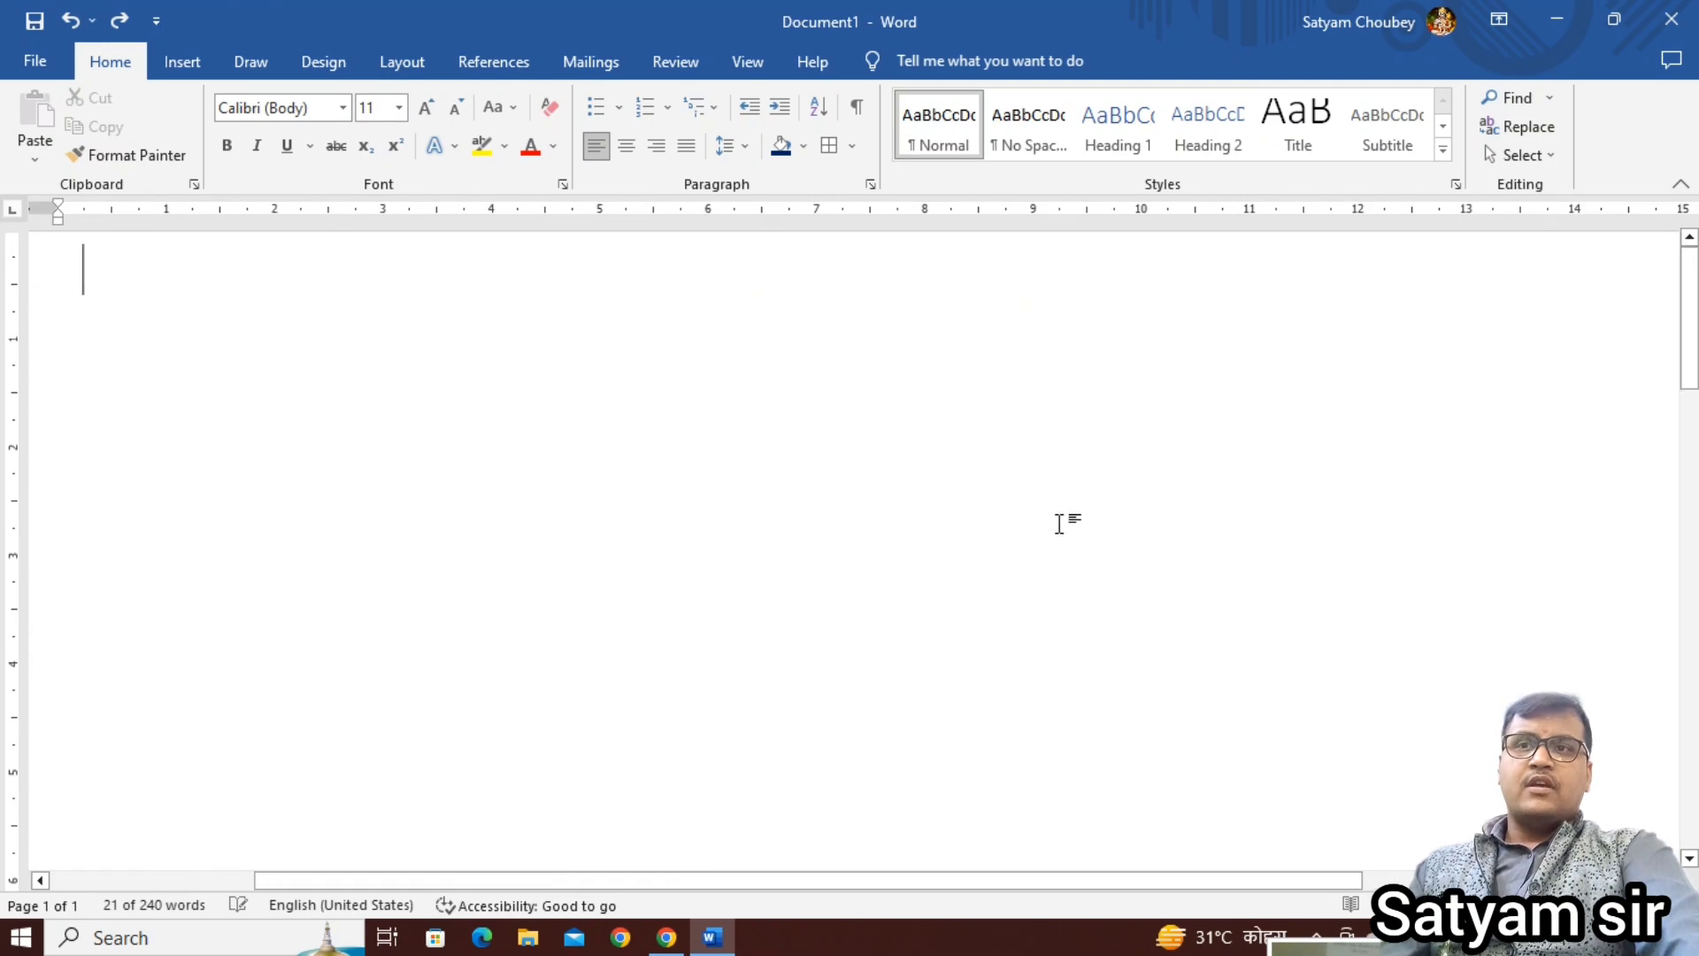
key("ctrl+z")
key("ctrl+z")
key("ctrl+z")
key("ctrl+z")
key("ctrl+z")
key("ctrl+z")
key("ctrl+z")
key("ctrl+z")
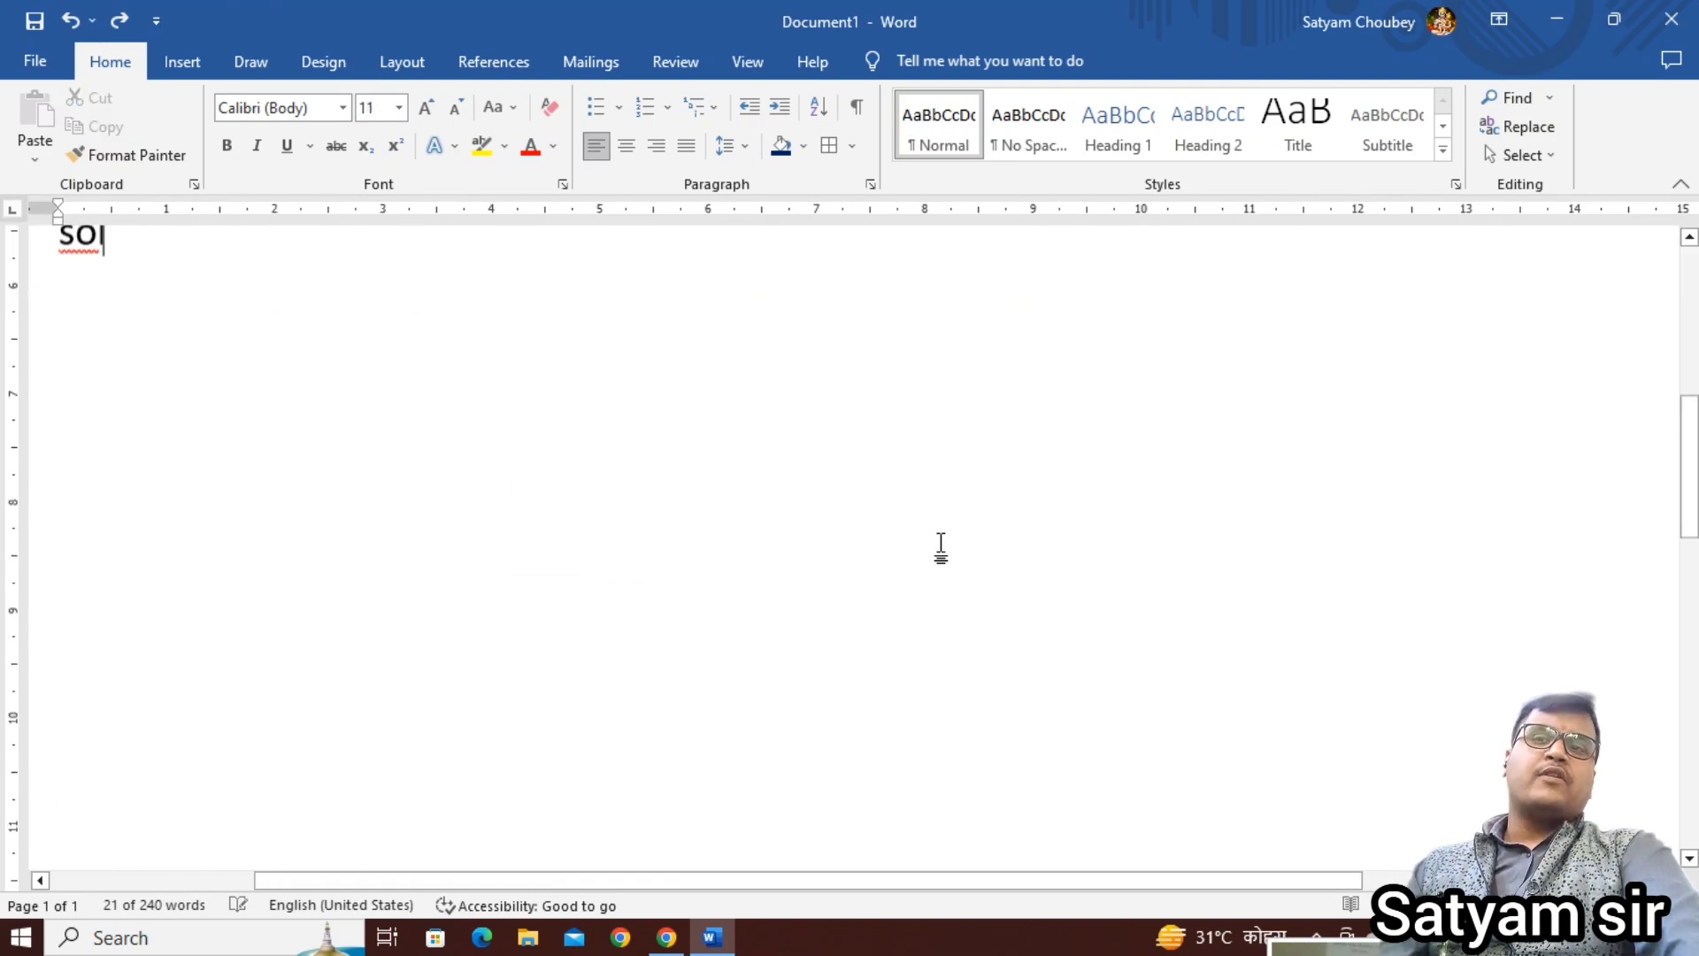
key("ctrl+z")
key("ctrl+z")
key("ctrl+z")
key("ctrl+z")
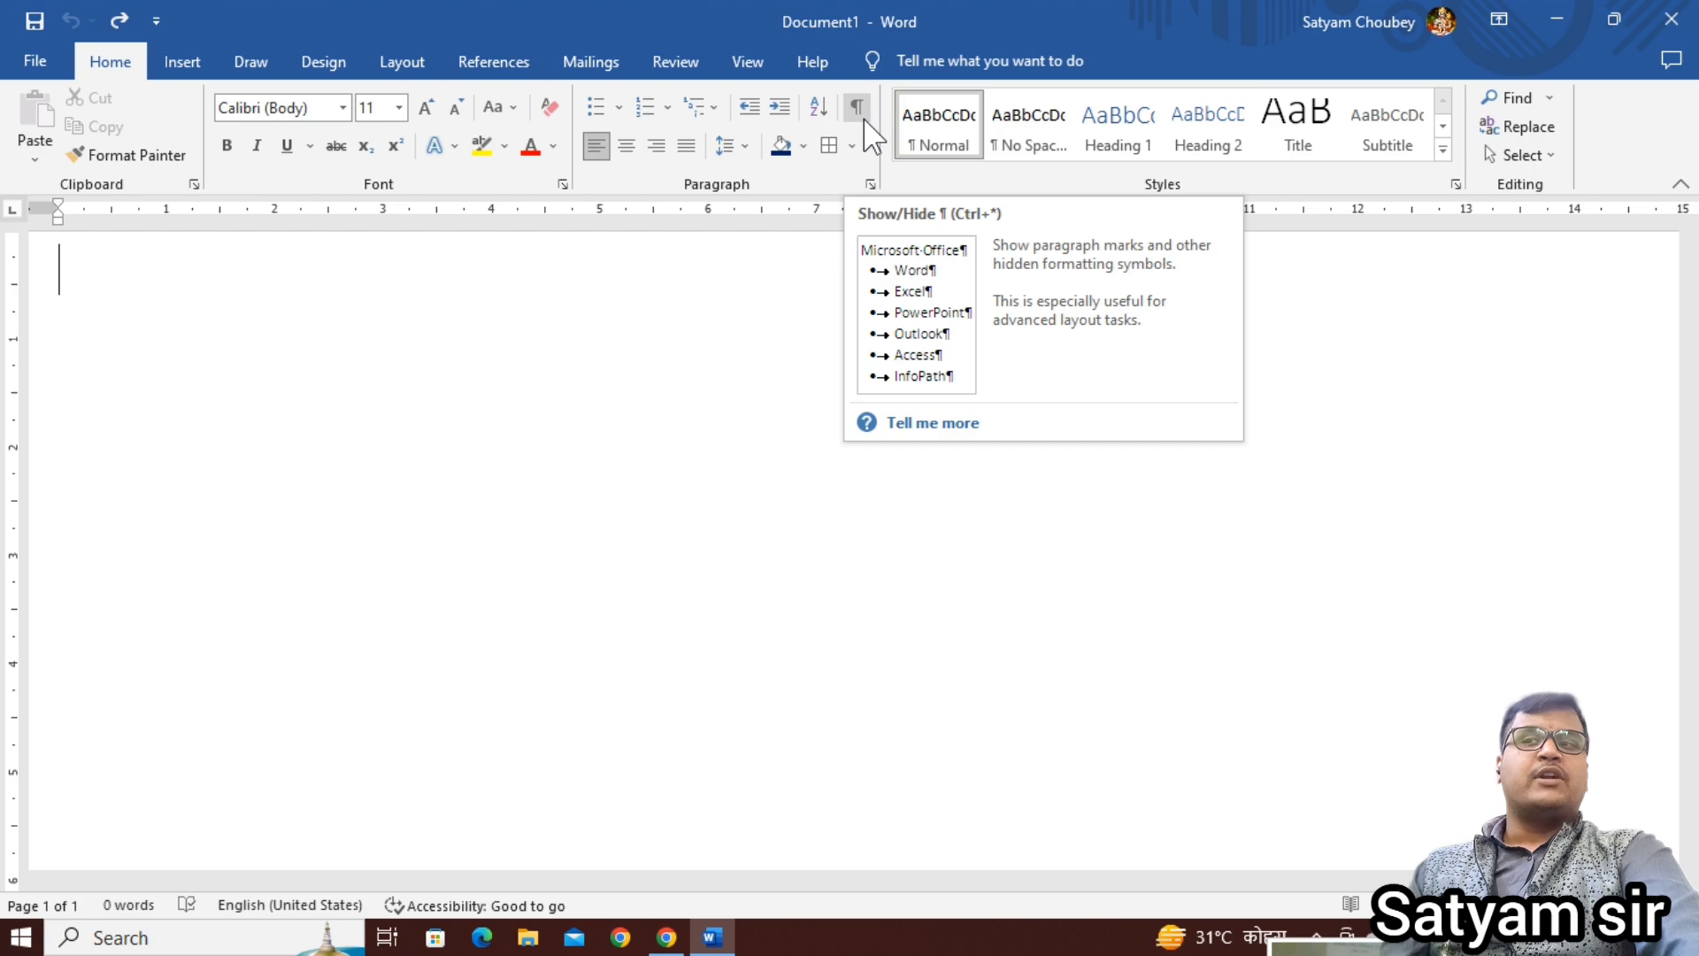
Step: Generate sample paragraphs in the blank document with =rand()
type("rand()")
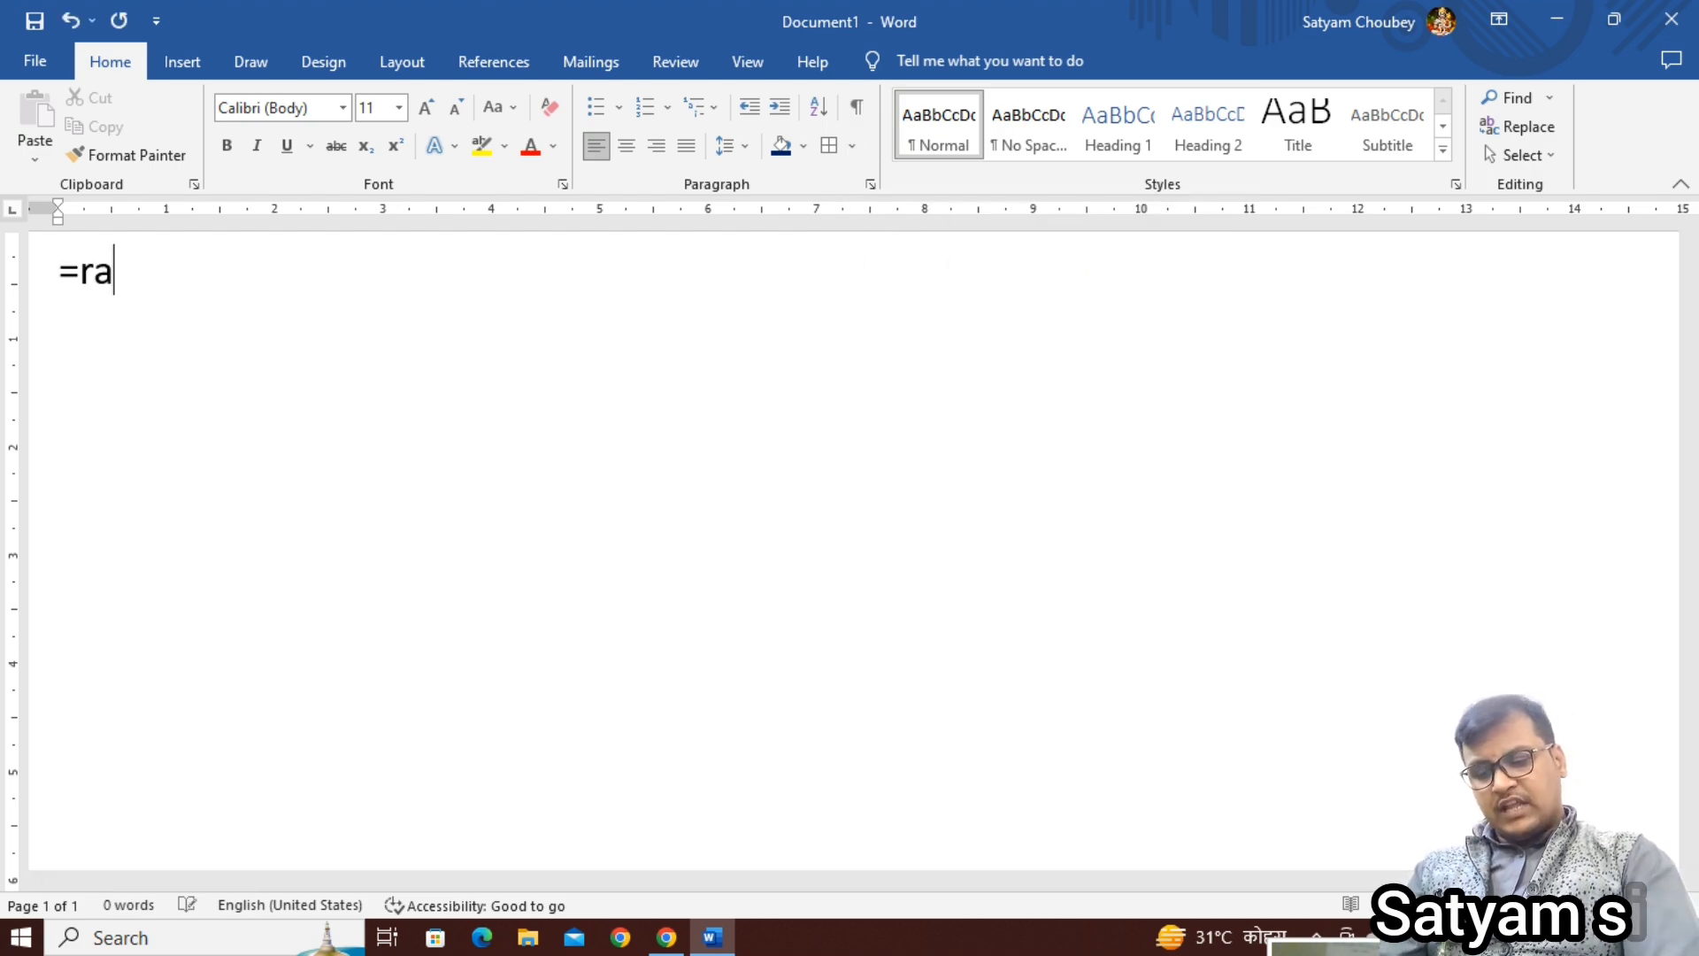
key("Return")
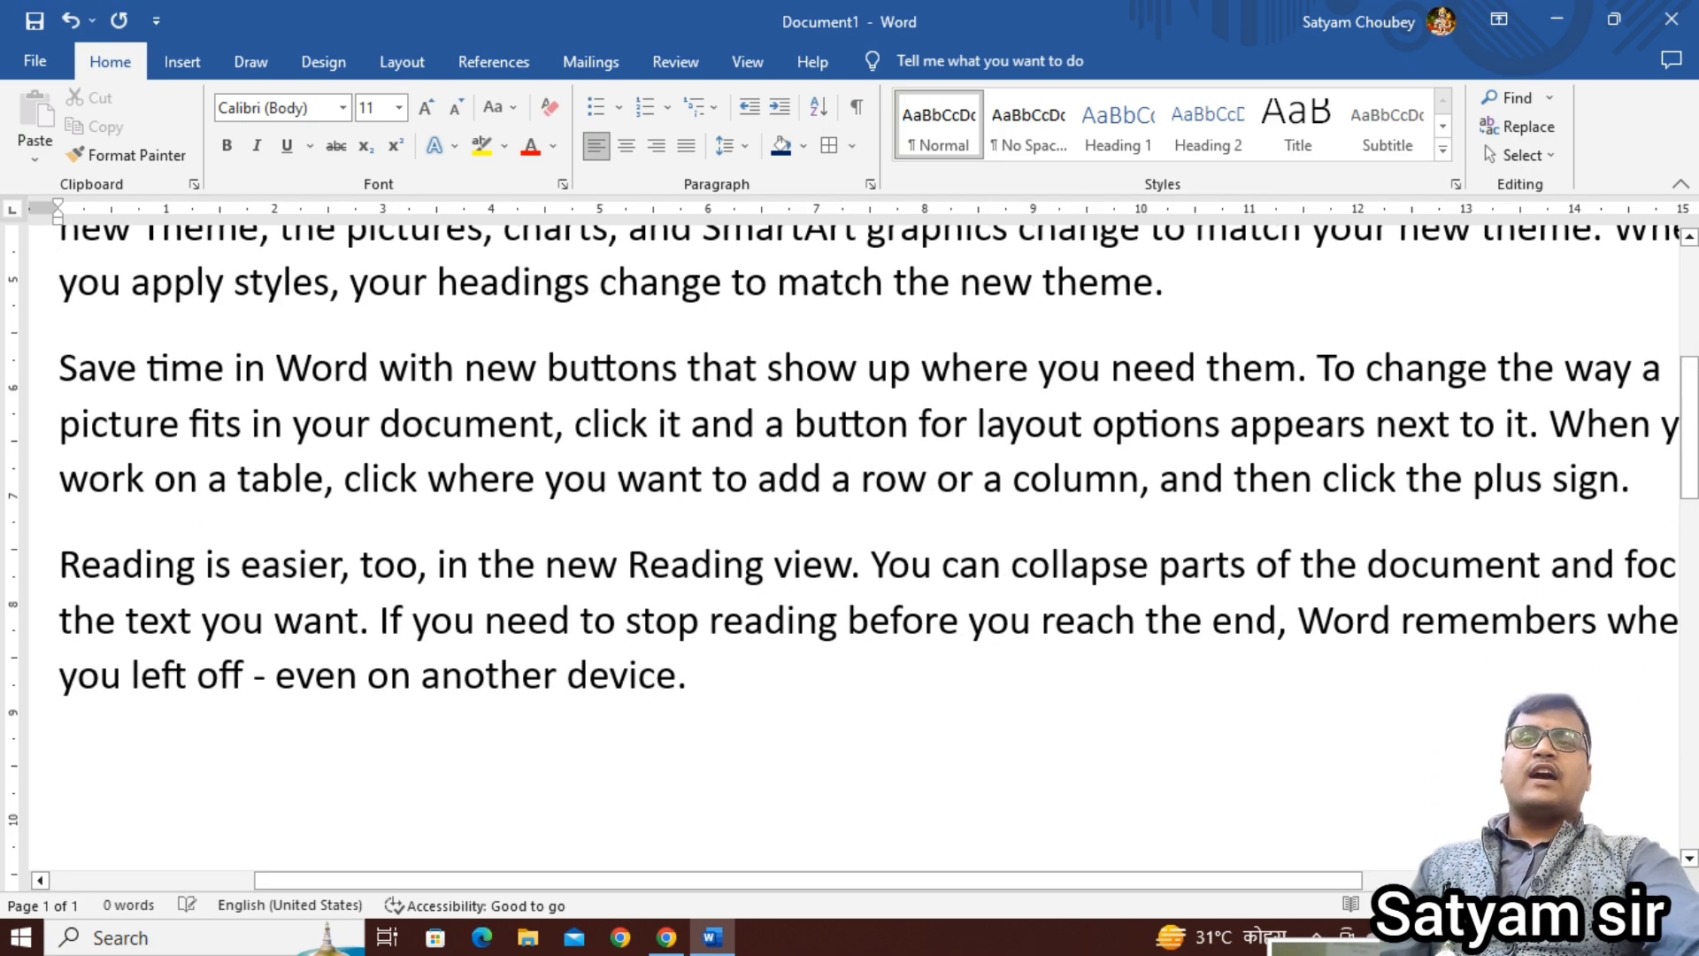
scroll(739, 387, "up", 2)
scroll(739, 387, "down", 5)
scroll(739, 387, "up", 3)
scroll(739, 386, "up", 3)
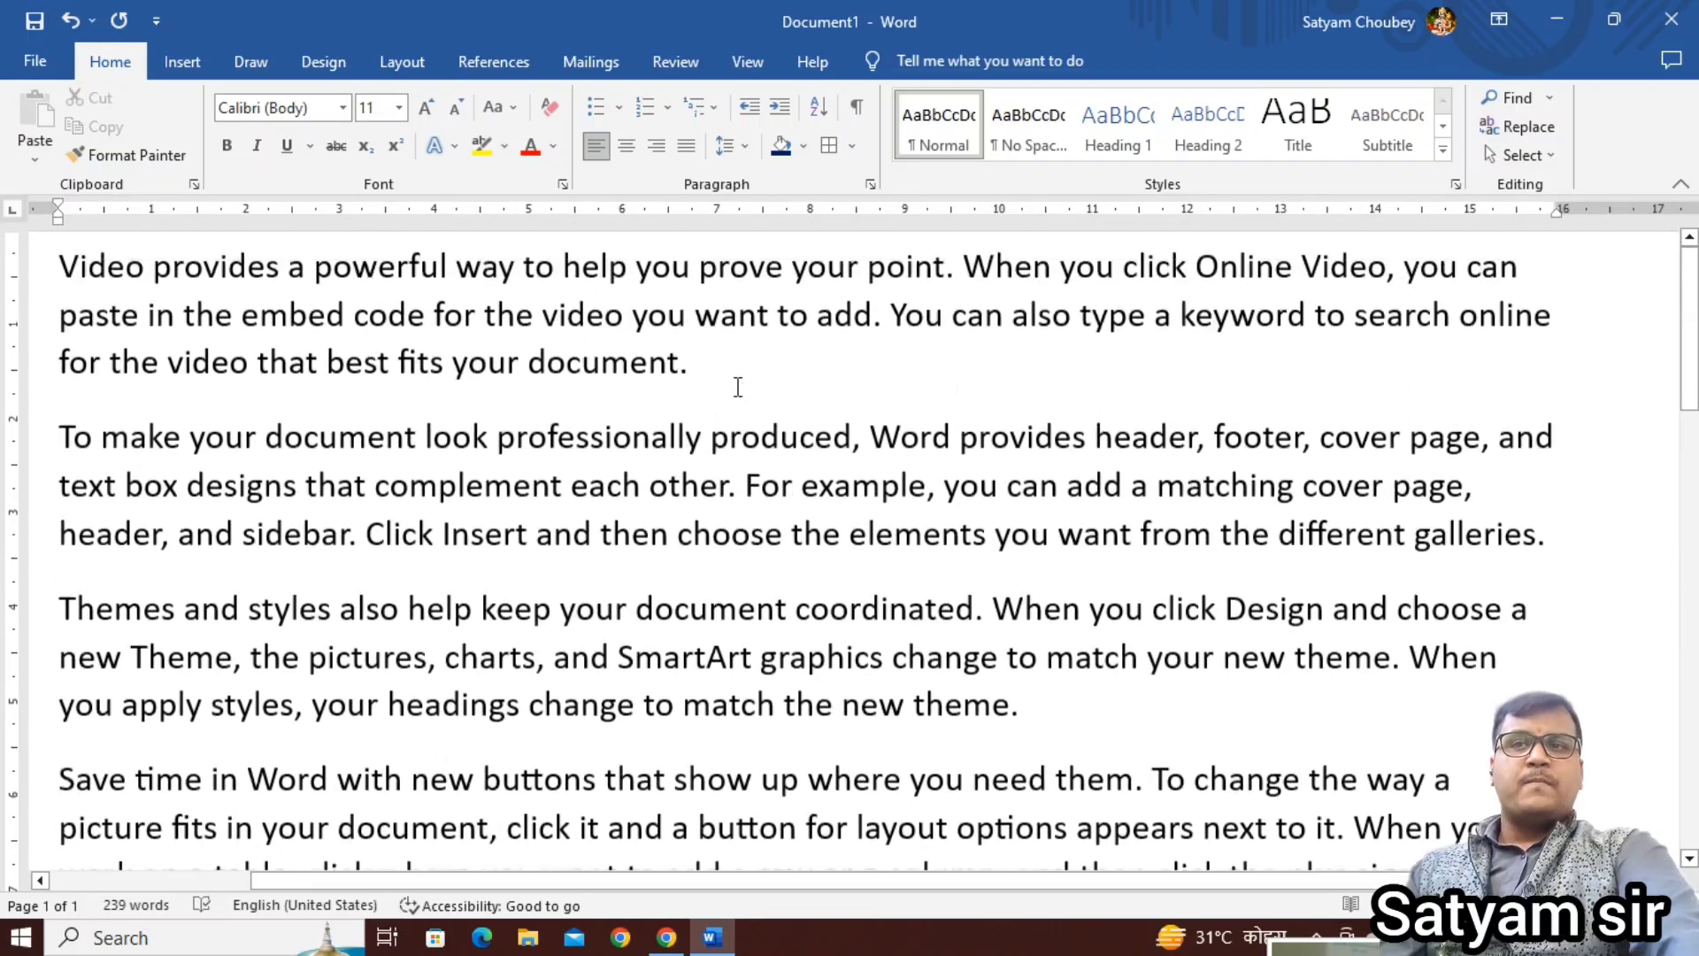
Step: Show the formatting marks and highlight space dots and the paragraph mark ending the first paragraph to examine them
left_click(856, 108)
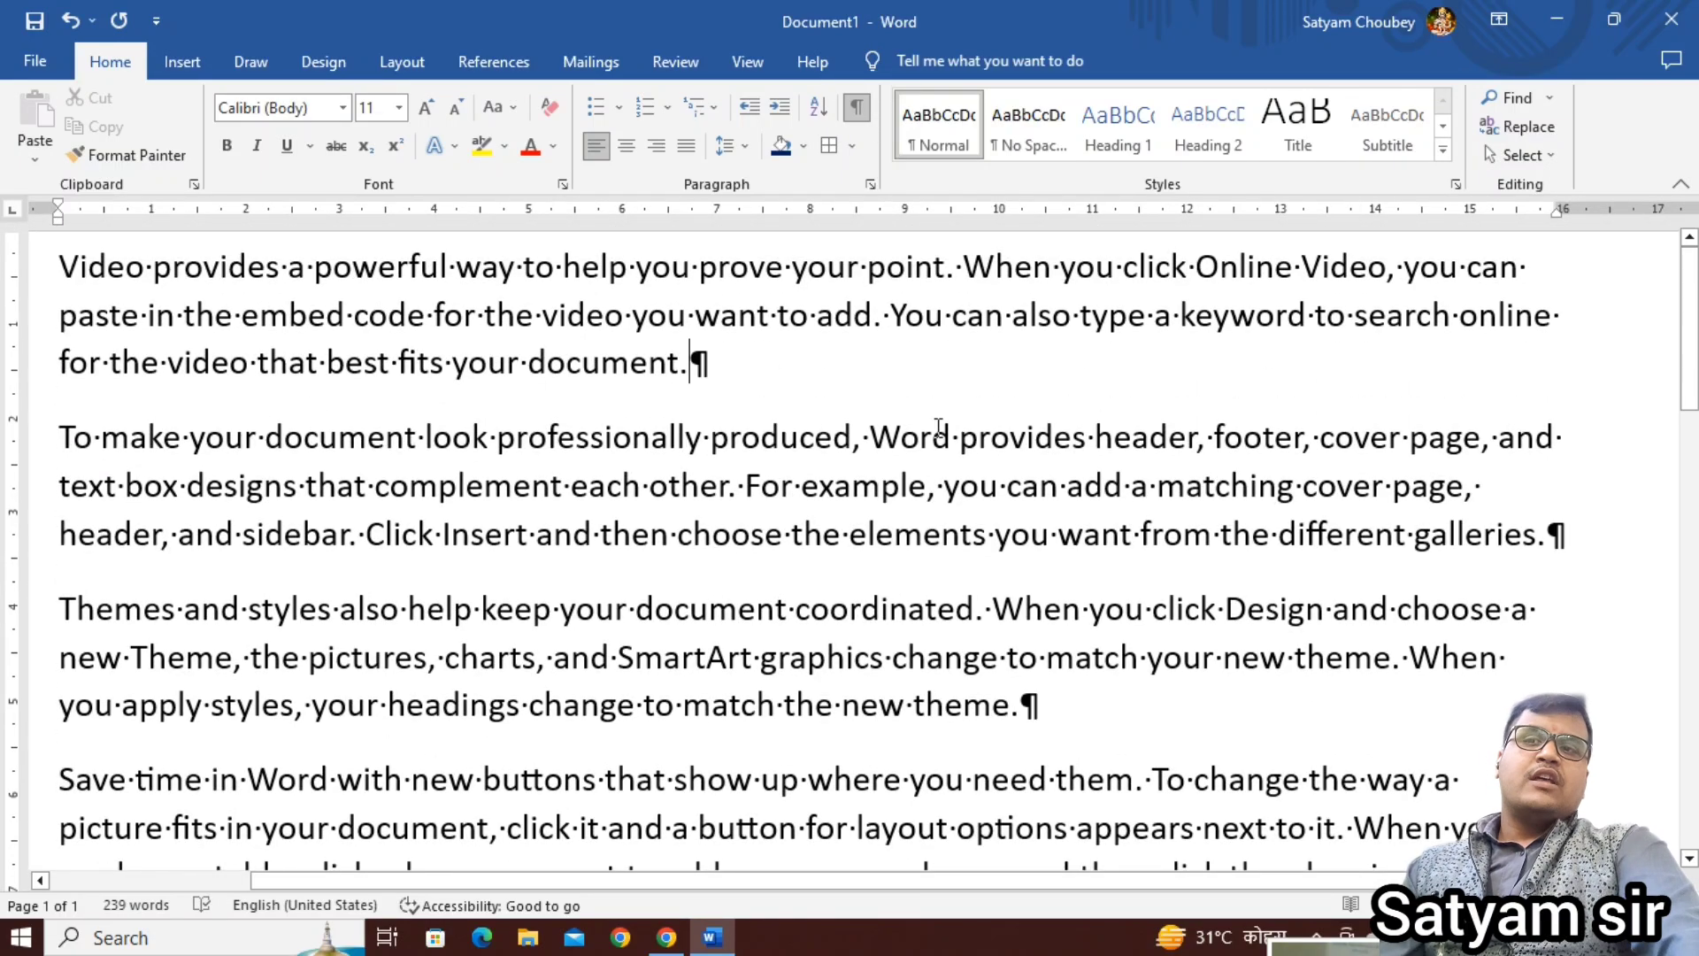
scroll(1007, 526, "up", 1)
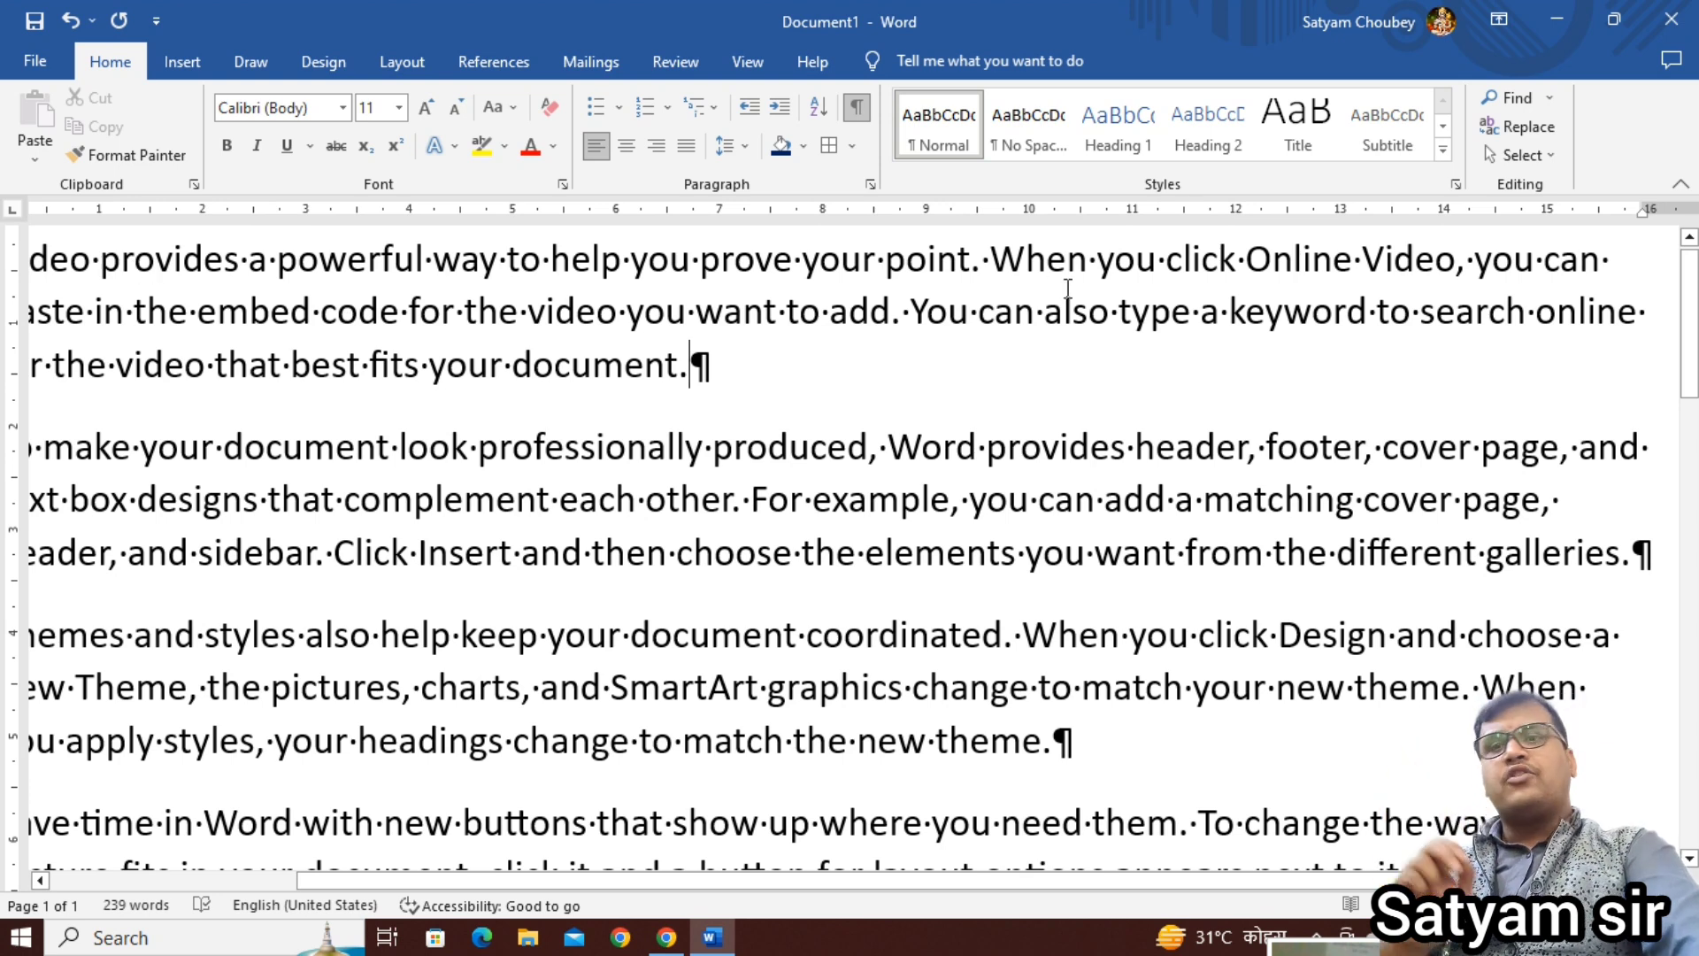
scroll(488, 412, "up", 5)
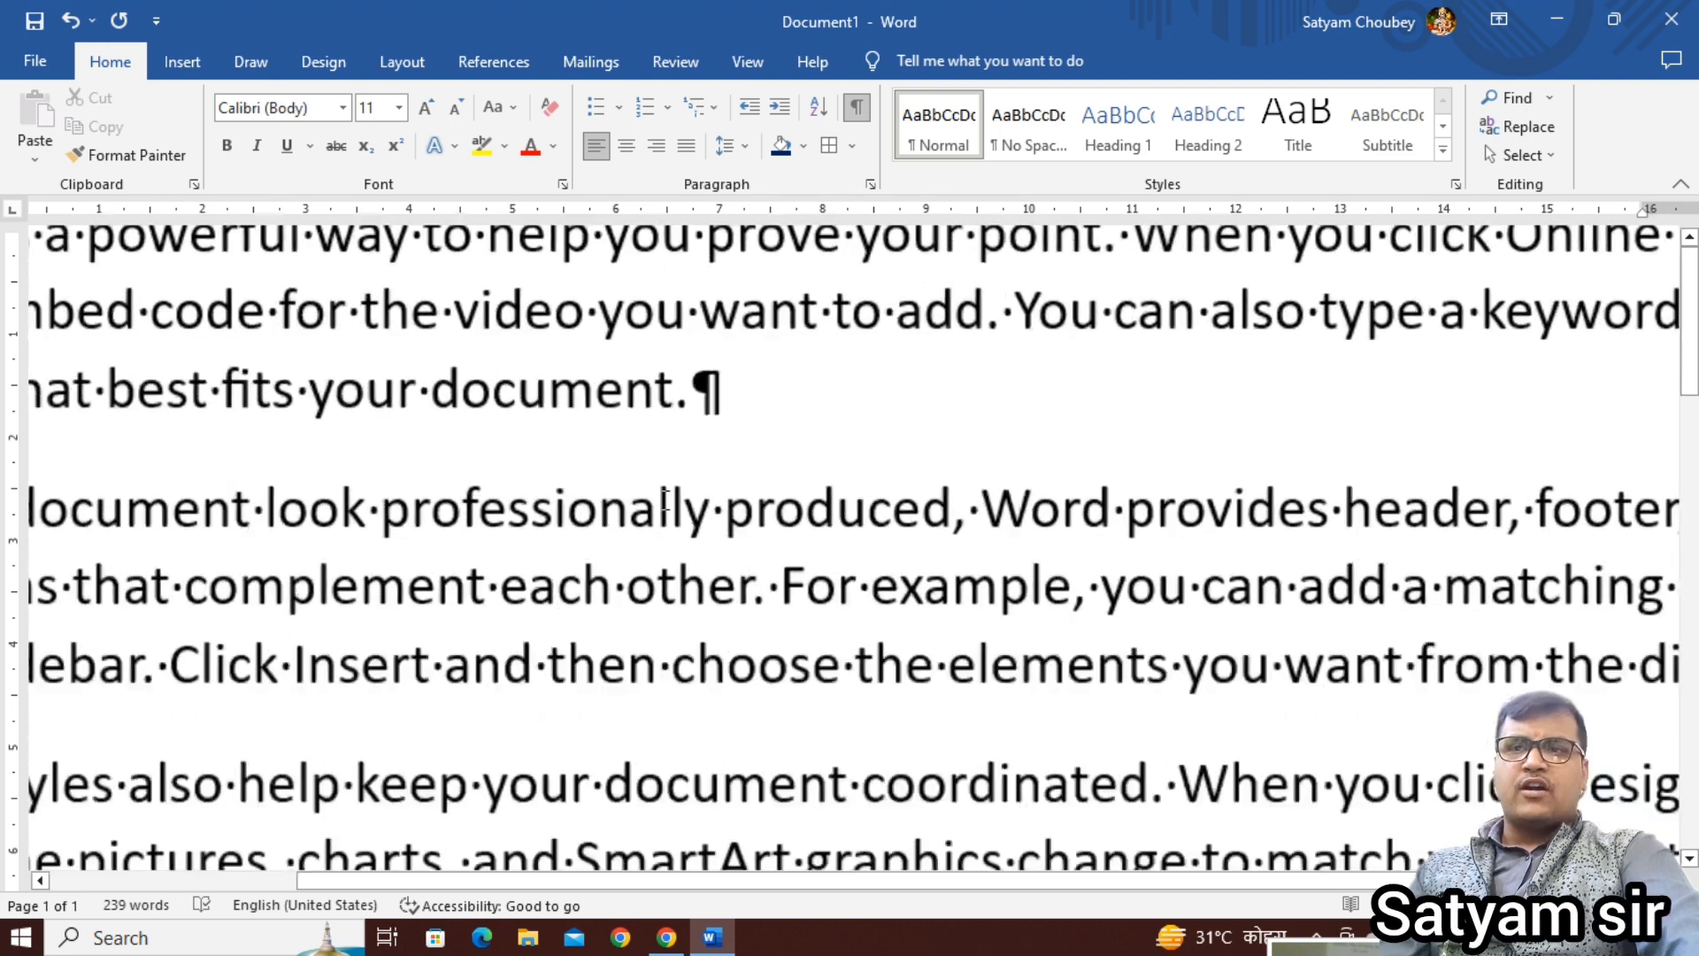
left_click_drag(530, 294, 544, 294)
left_click_drag(685, 295, 708, 295)
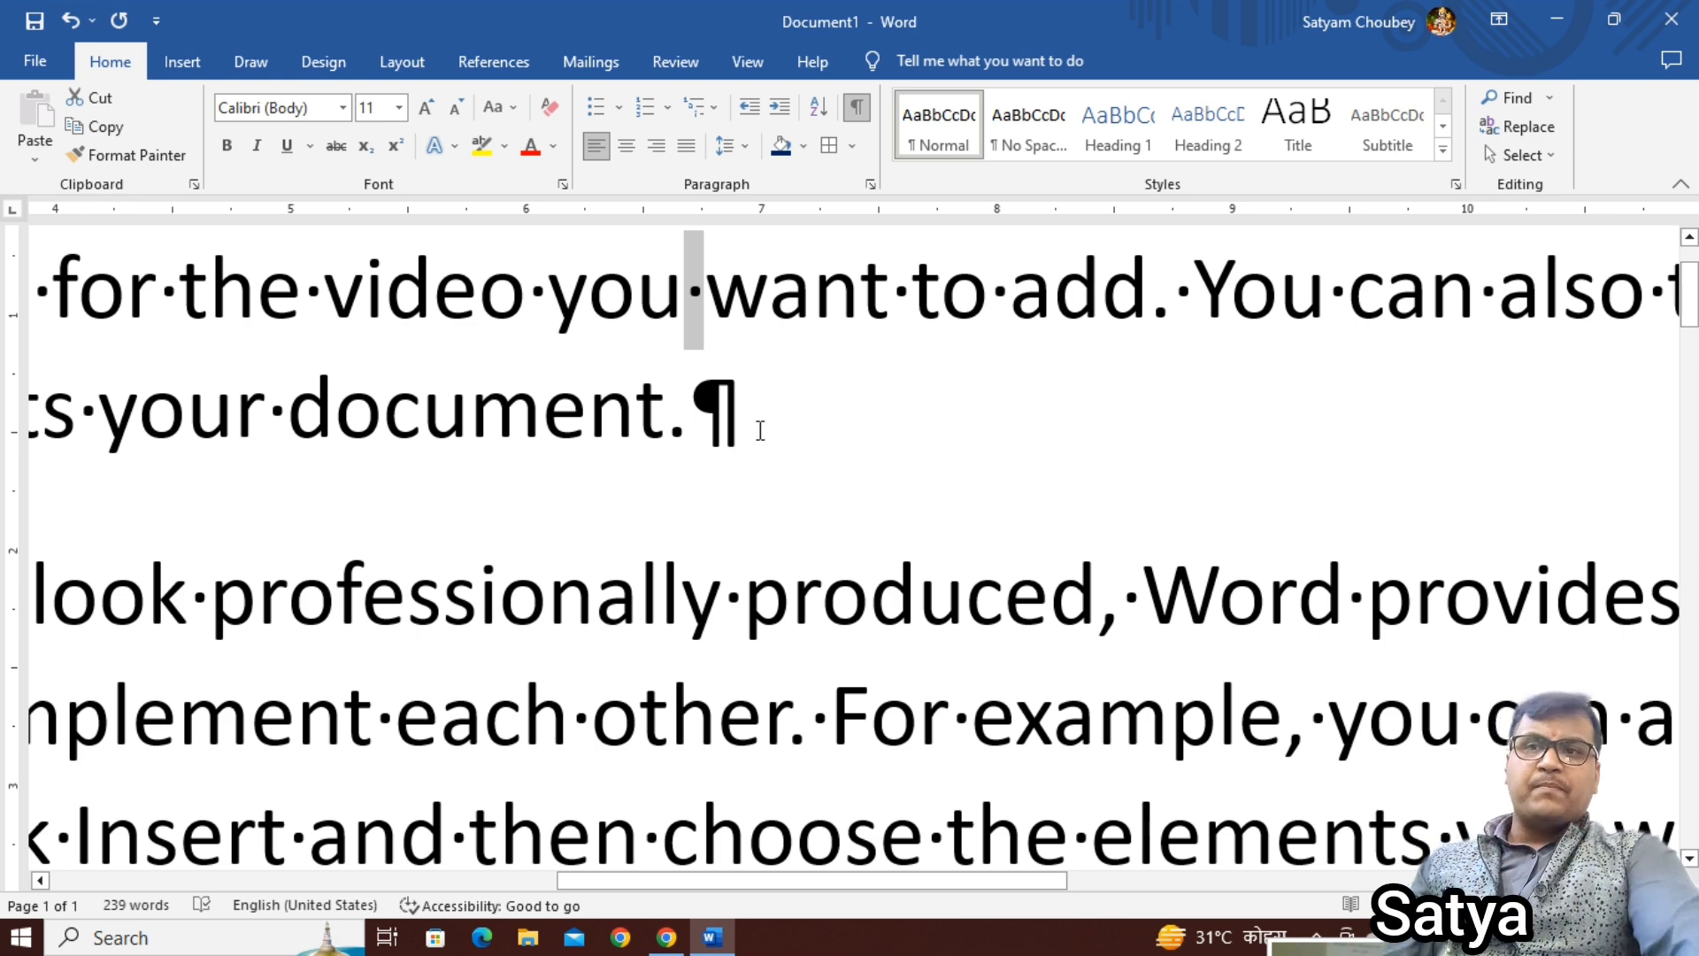
left_click_drag(705, 421, 744, 429)
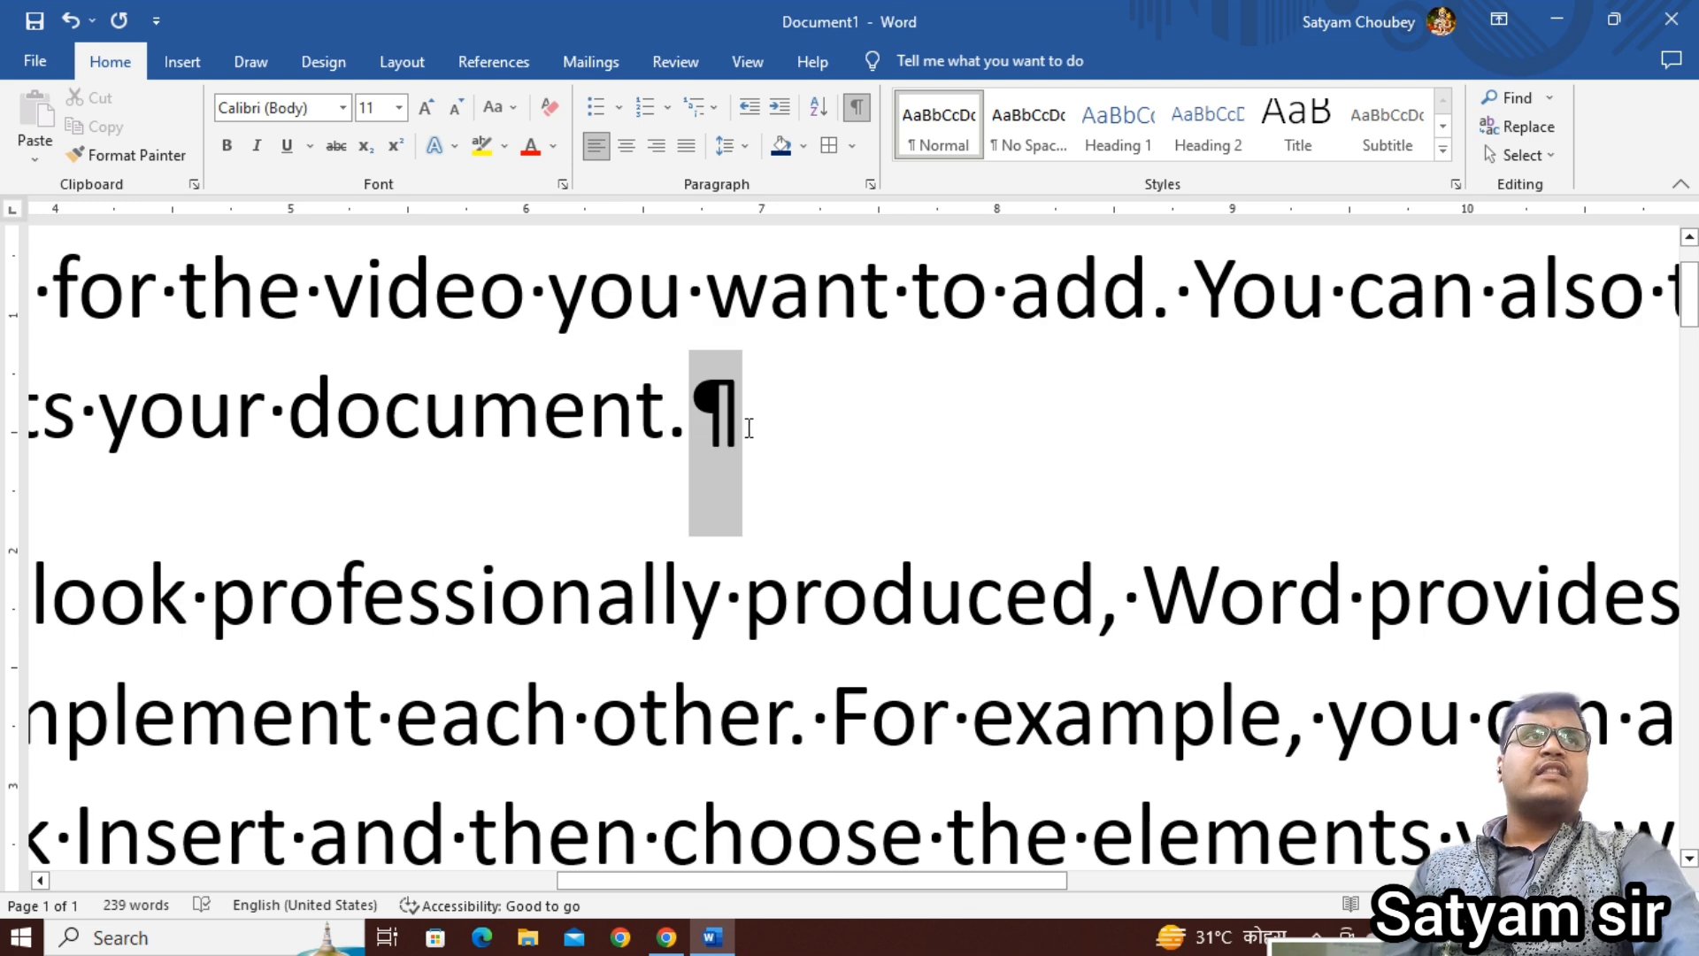
Step: Insert four tabs before "document." at the end of the first paragraph to show their arrow marks, and remove them
left_click(671, 408)
left_click(302, 409)
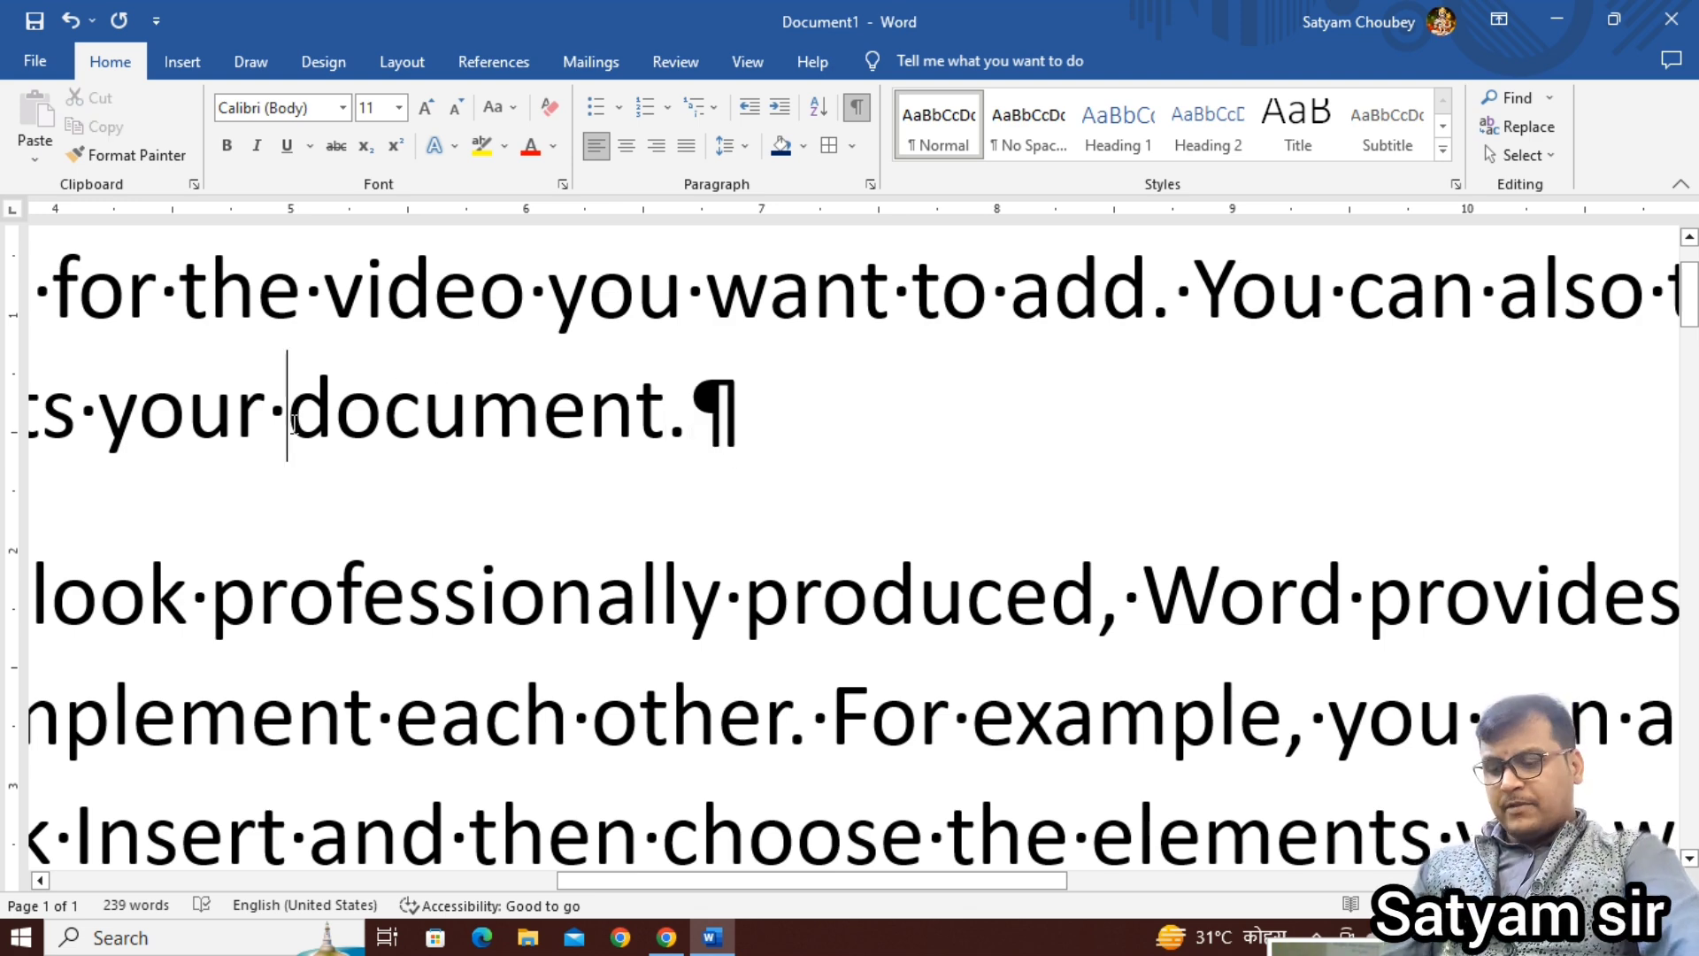
key("Tab")
key("Tab")
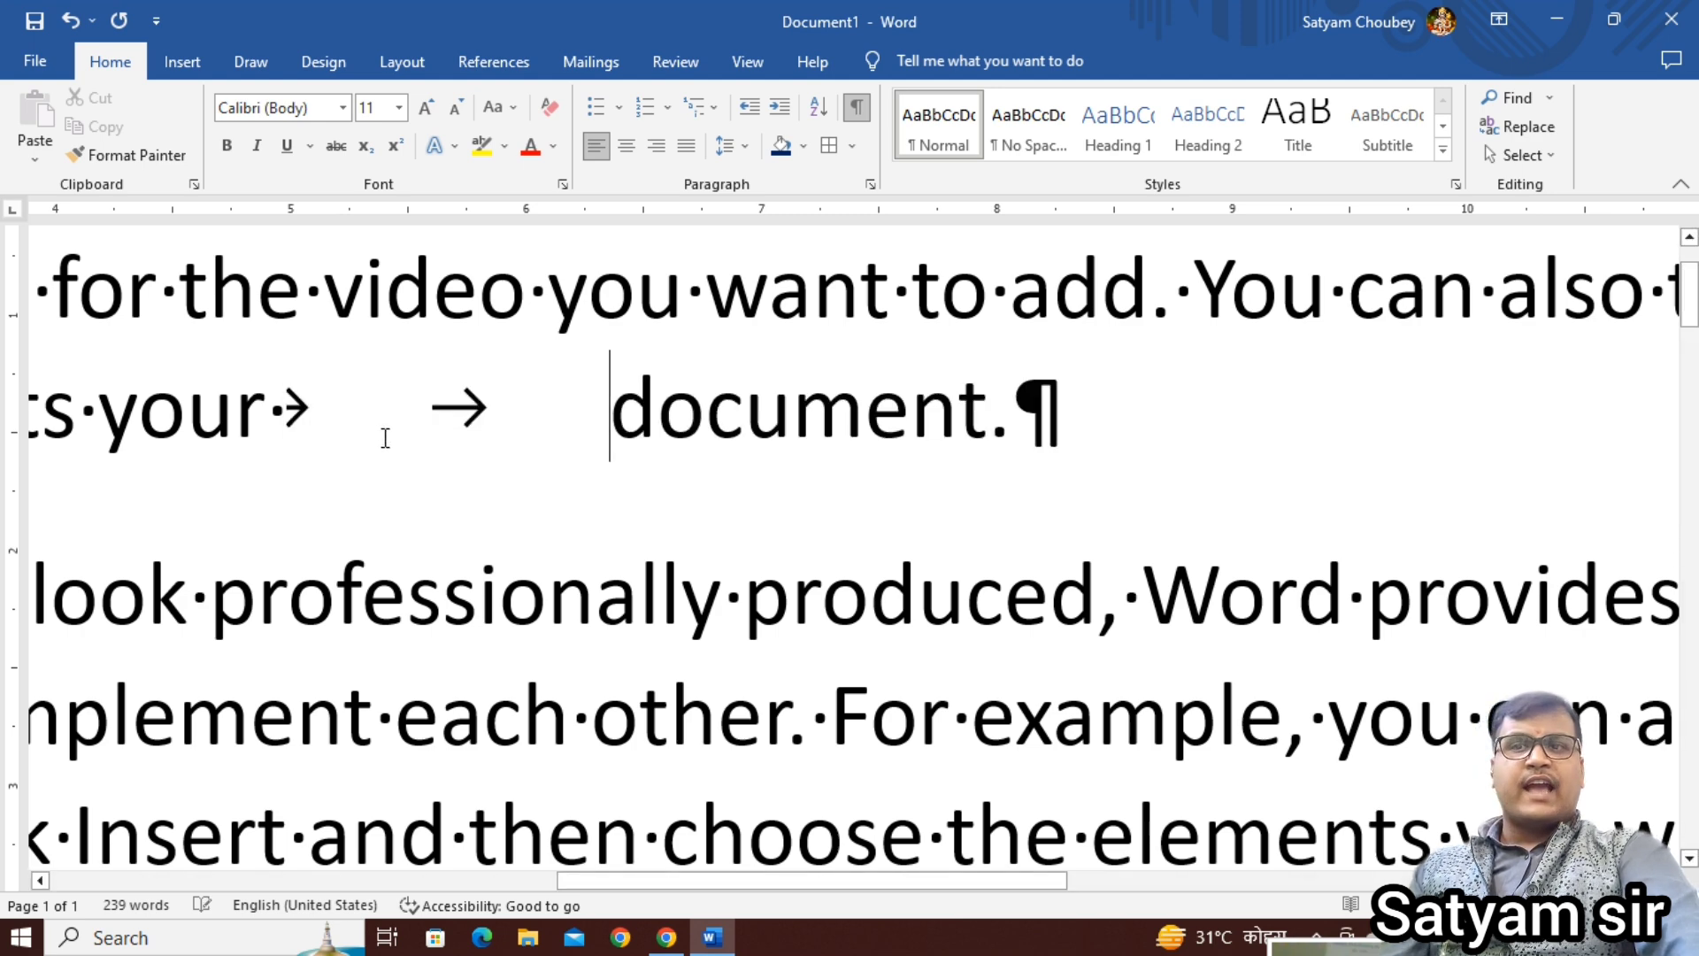
key("Tab")
key("Tab")
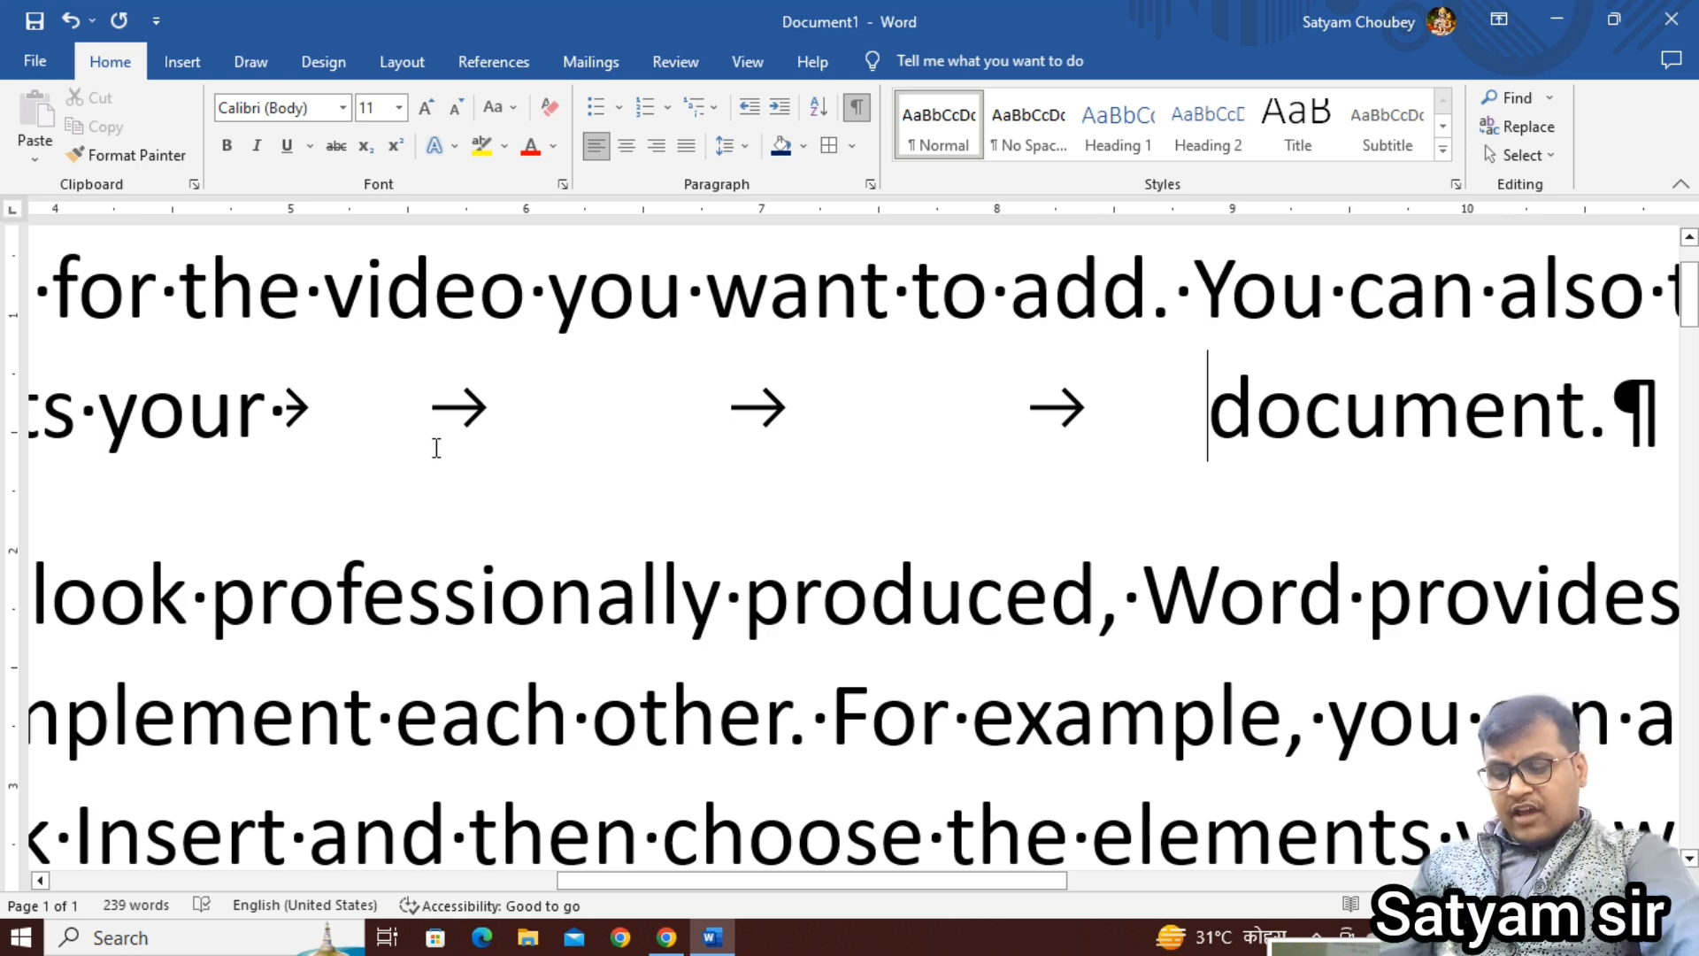
key("BackSpace")
key("BackSpace")
key("BackSpace")
key("BackSpace")
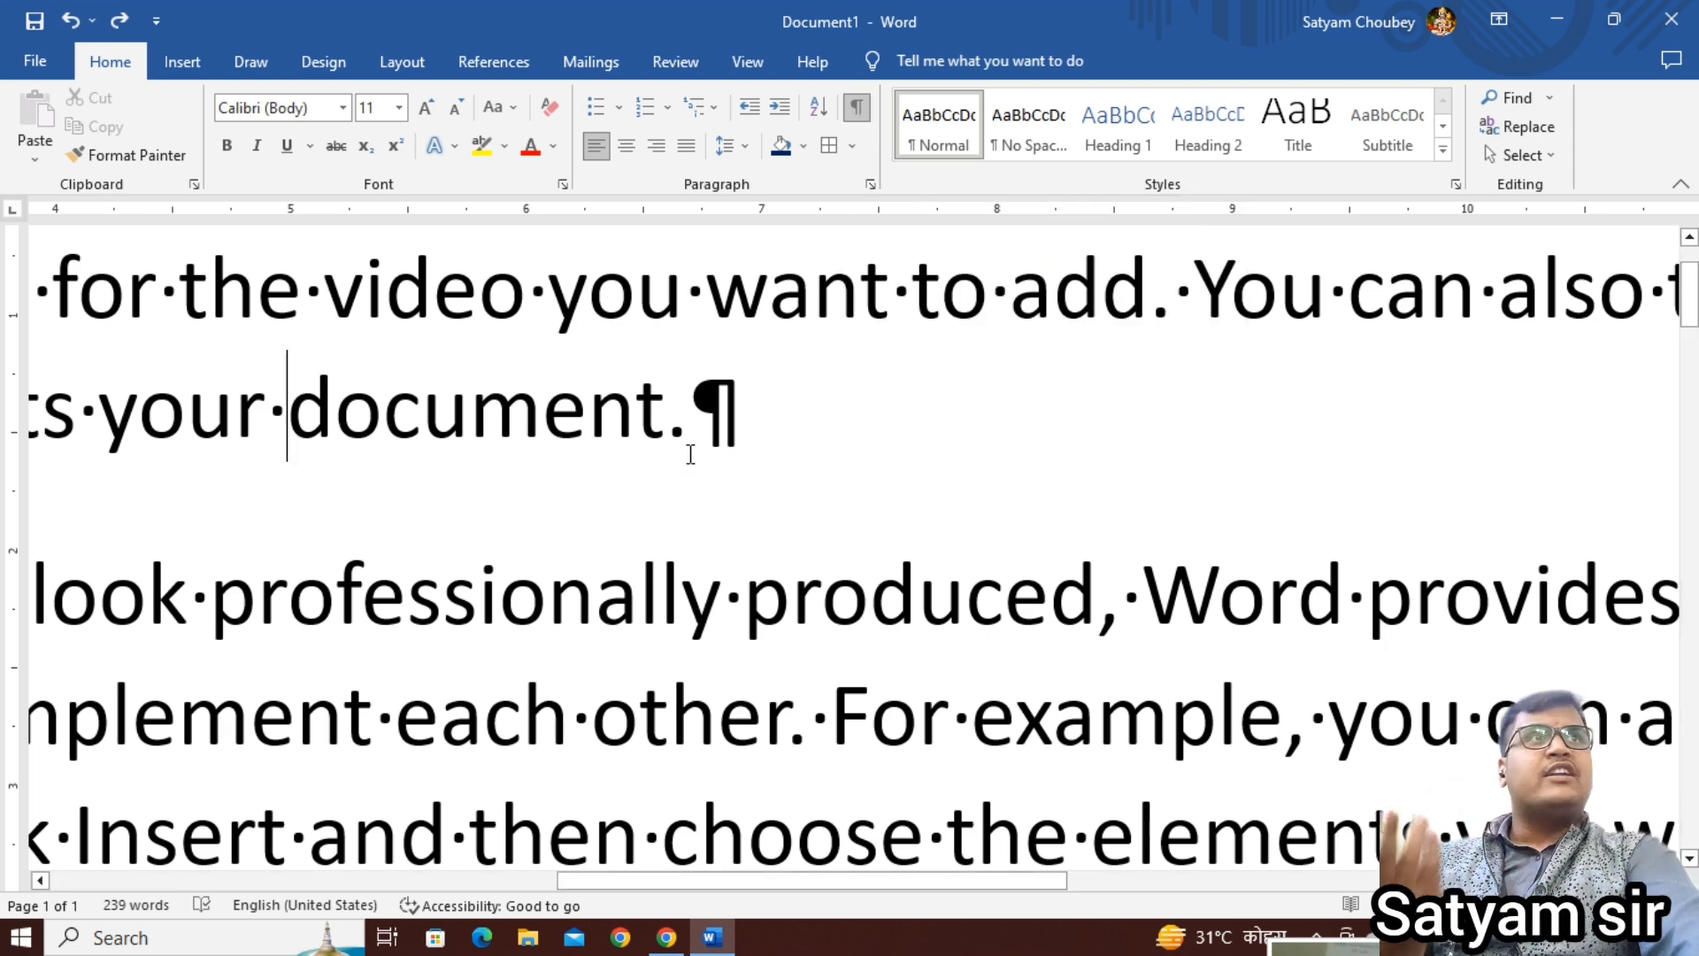
Step: Toggle the formatting marks off and on to compare both views, leaving them hidden
left_click(856, 107)
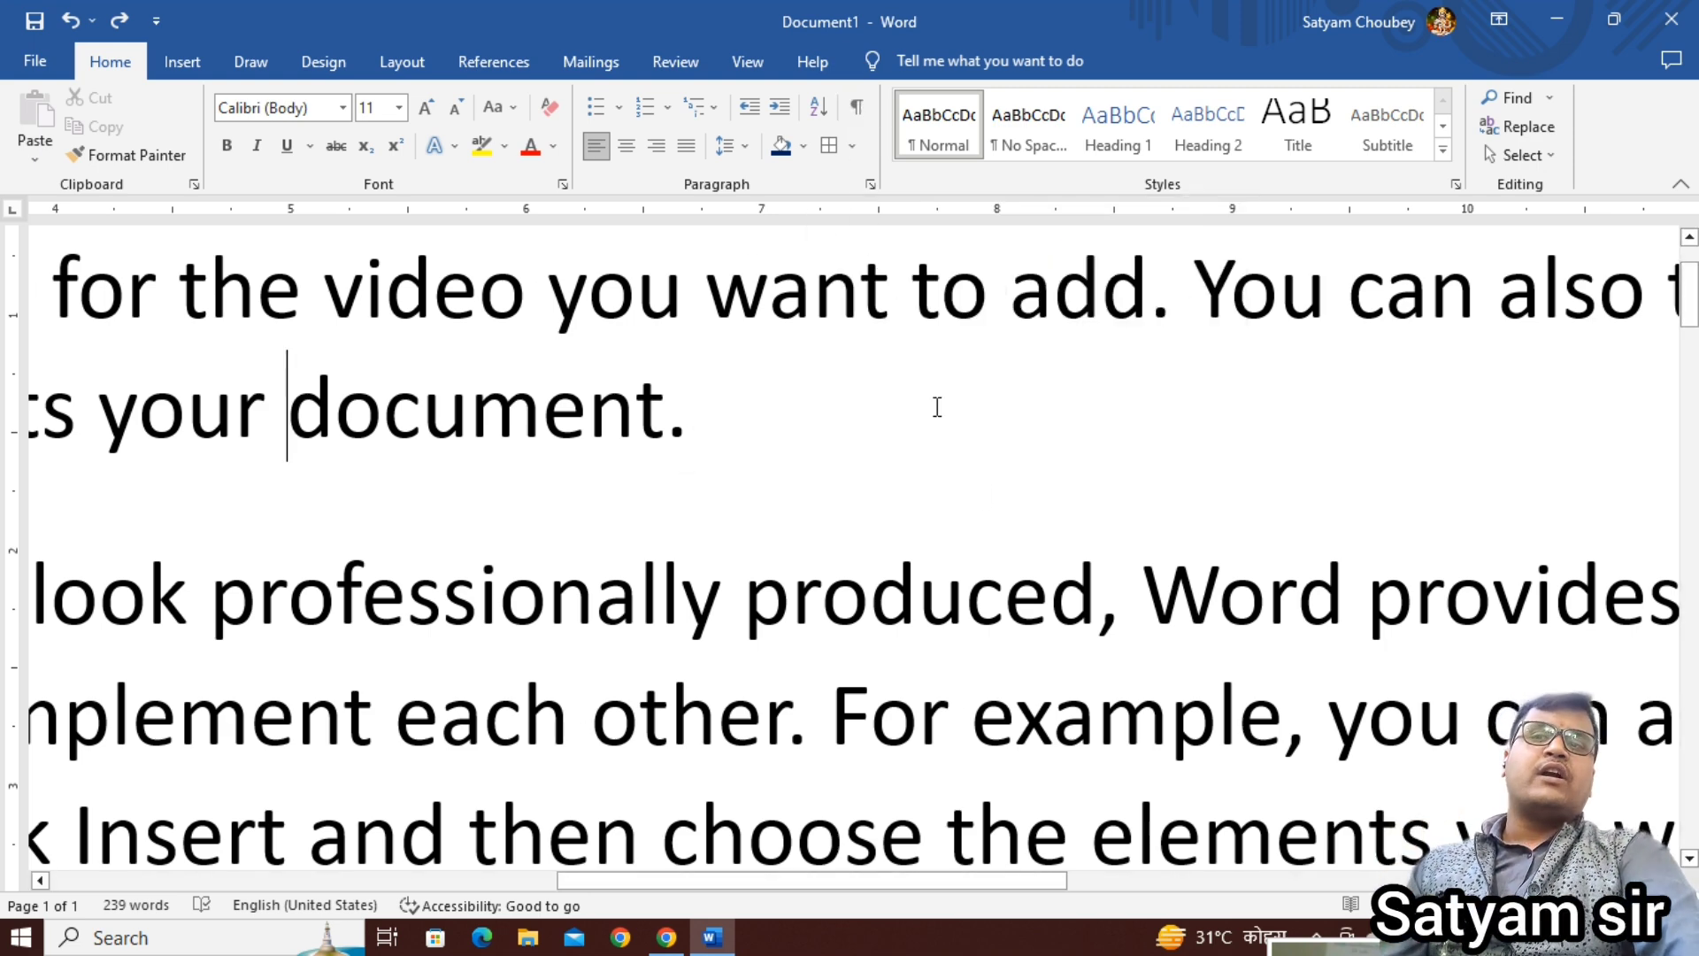
scroll(1006, 504, "up", 1)
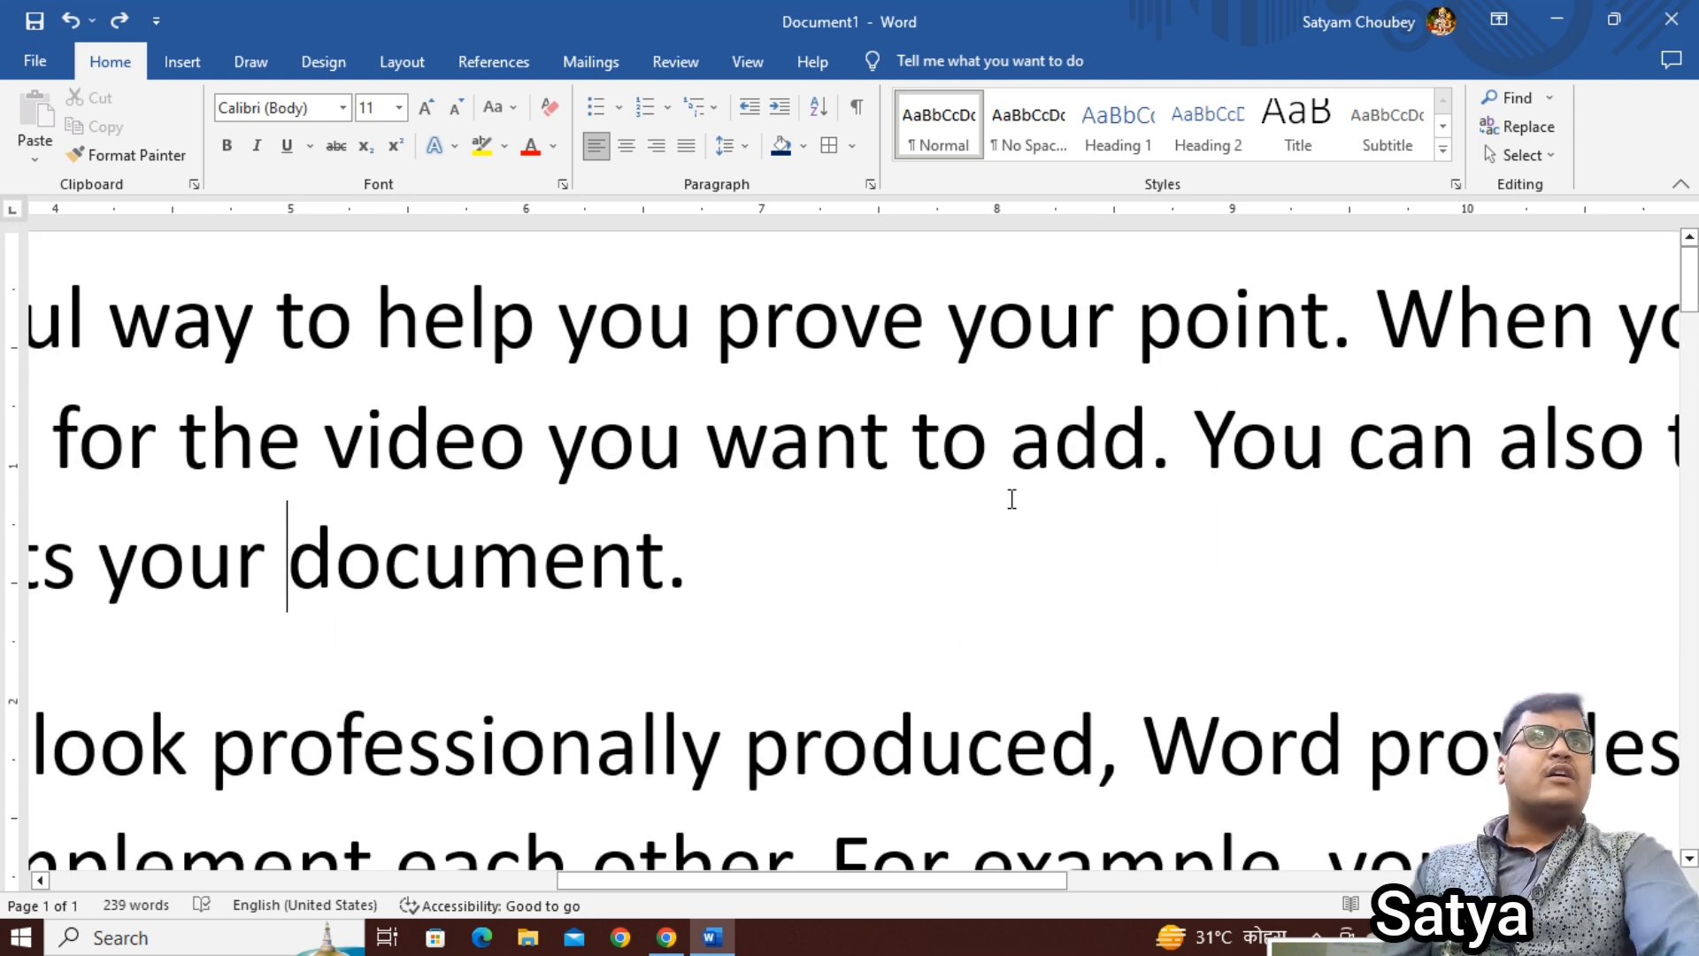
left_click(853, 108)
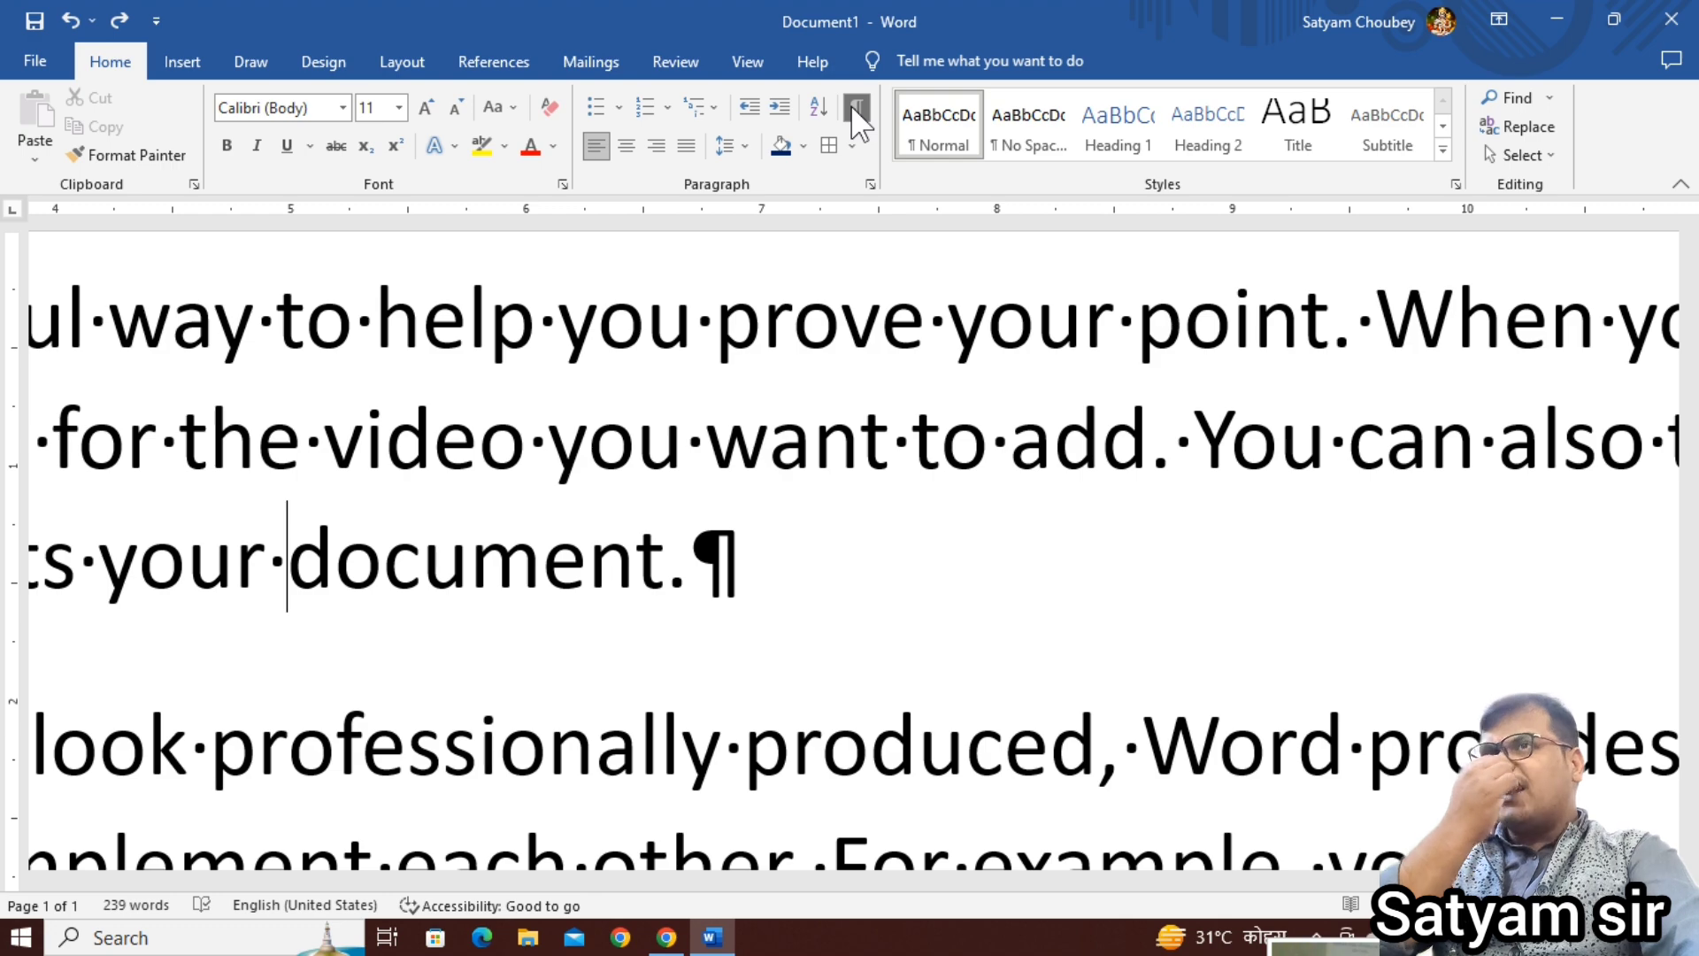
left_click(853, 107)
left_click(853, 107)
left_click(853, 108)
scroll(906, 475, "down", 6)
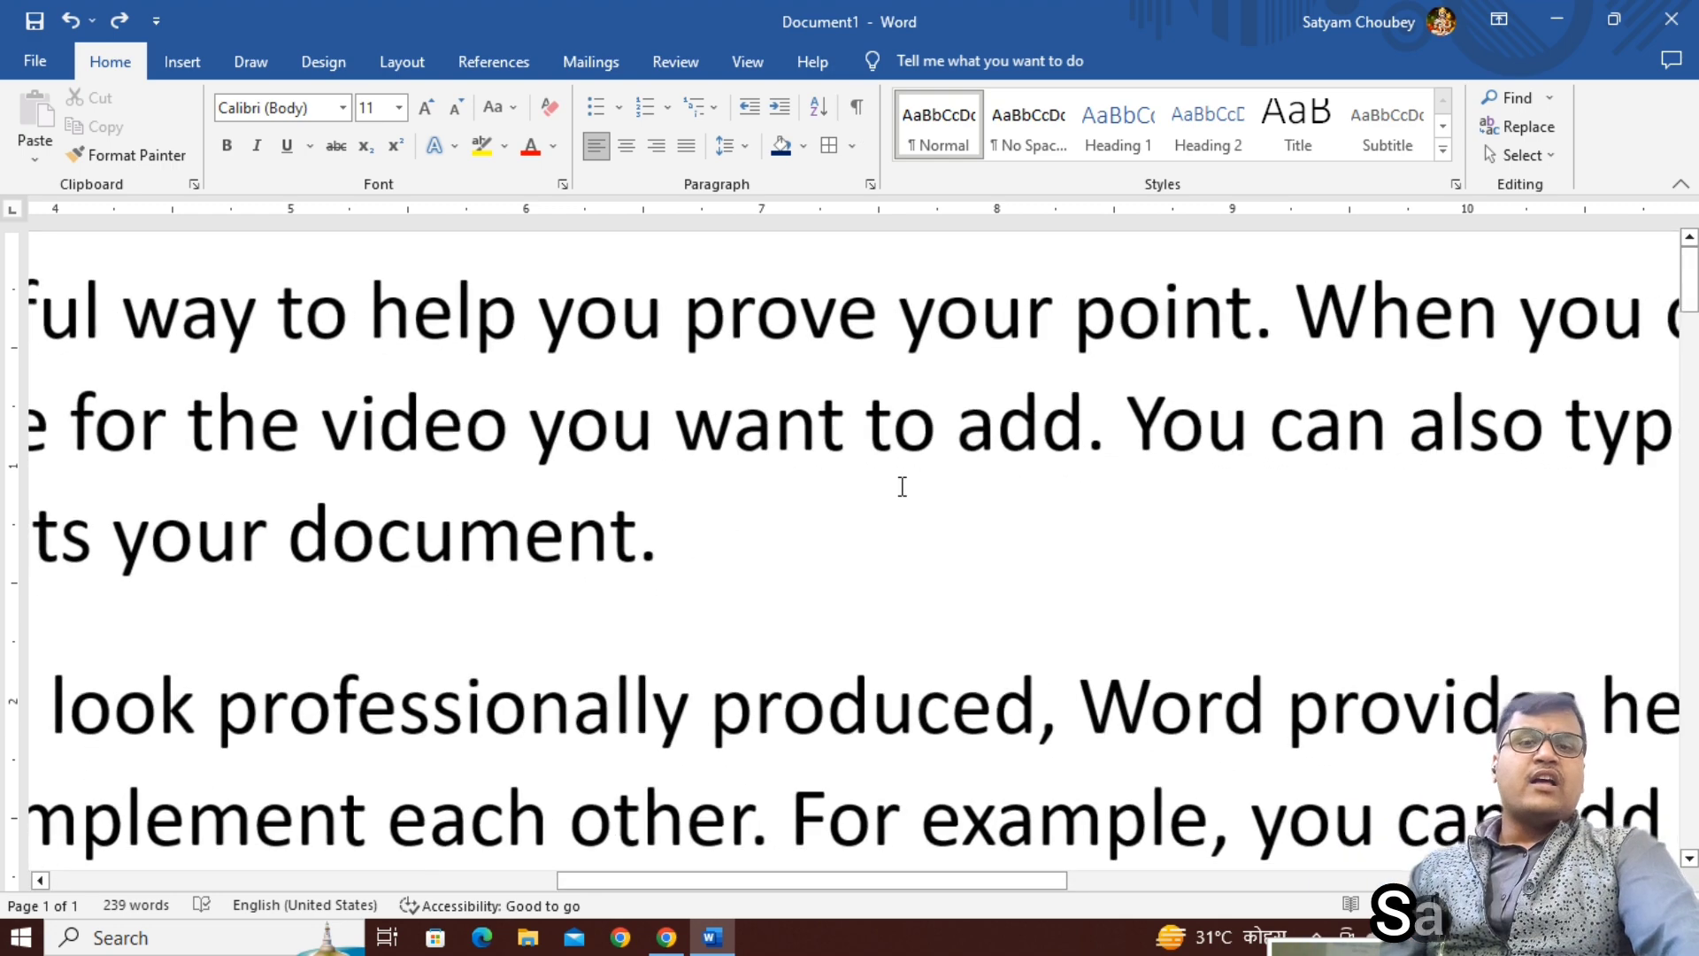
scroll(906, 475, "down", 3)
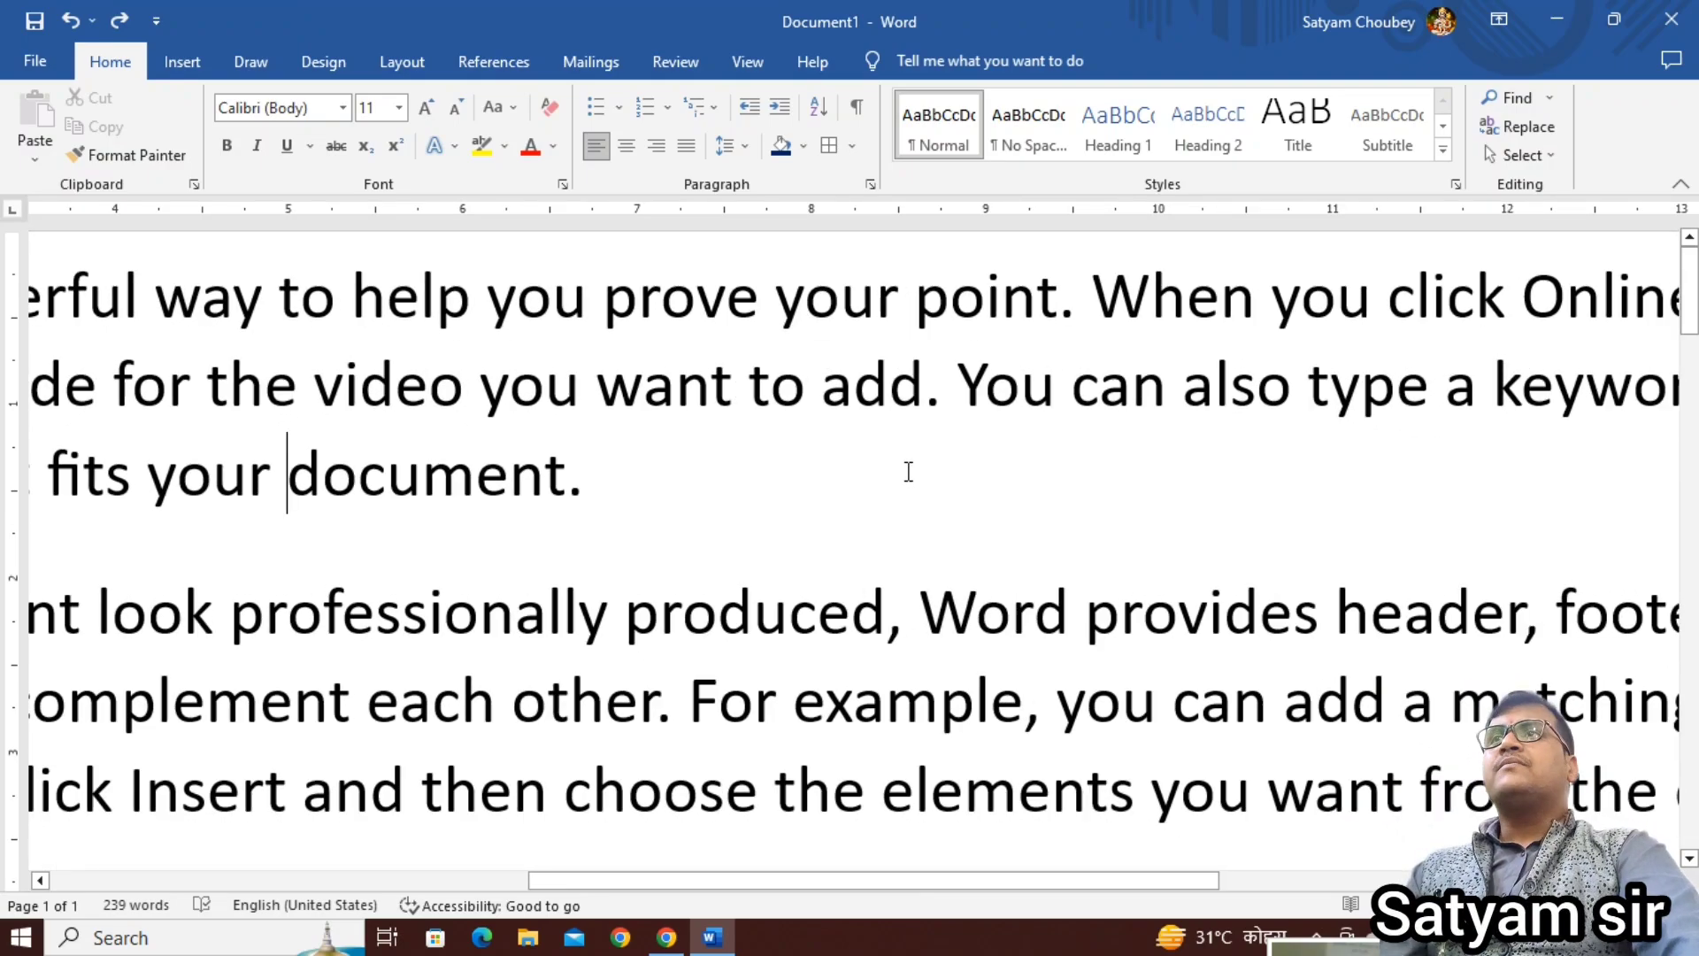
Step: Delete all the sample paragraphs from the document
scroll(908, 471, "down", 1)
scroll(1458, 53, "down", 3)
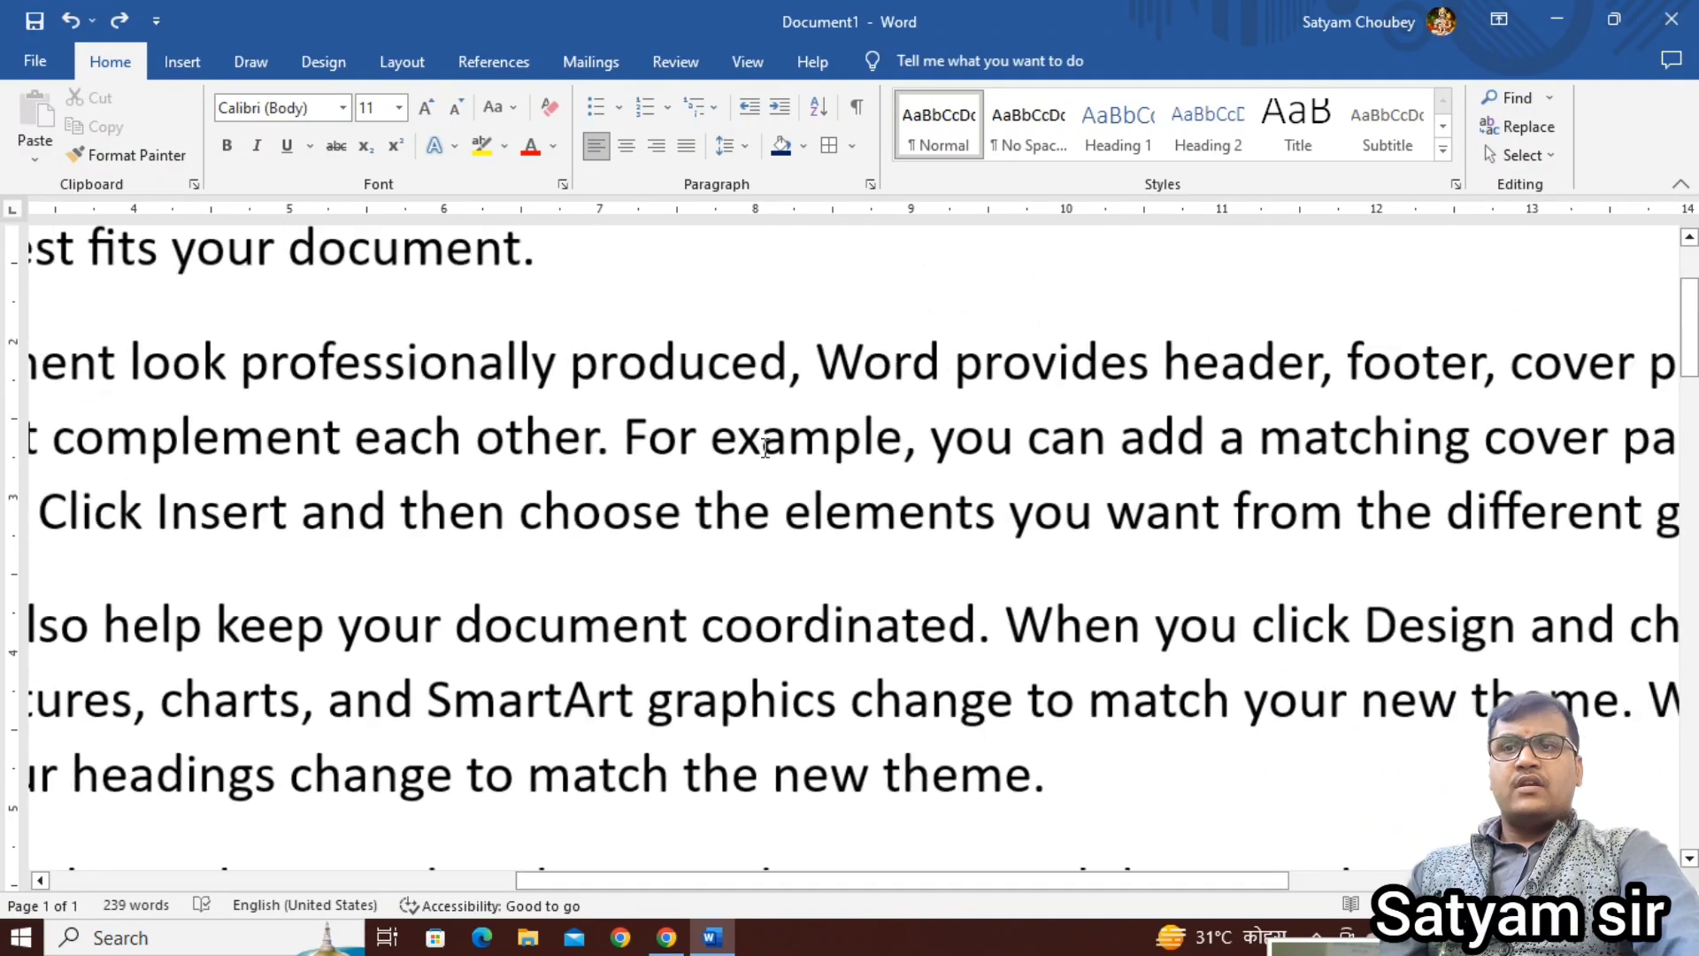
scroll(757, 487, "down", 6)
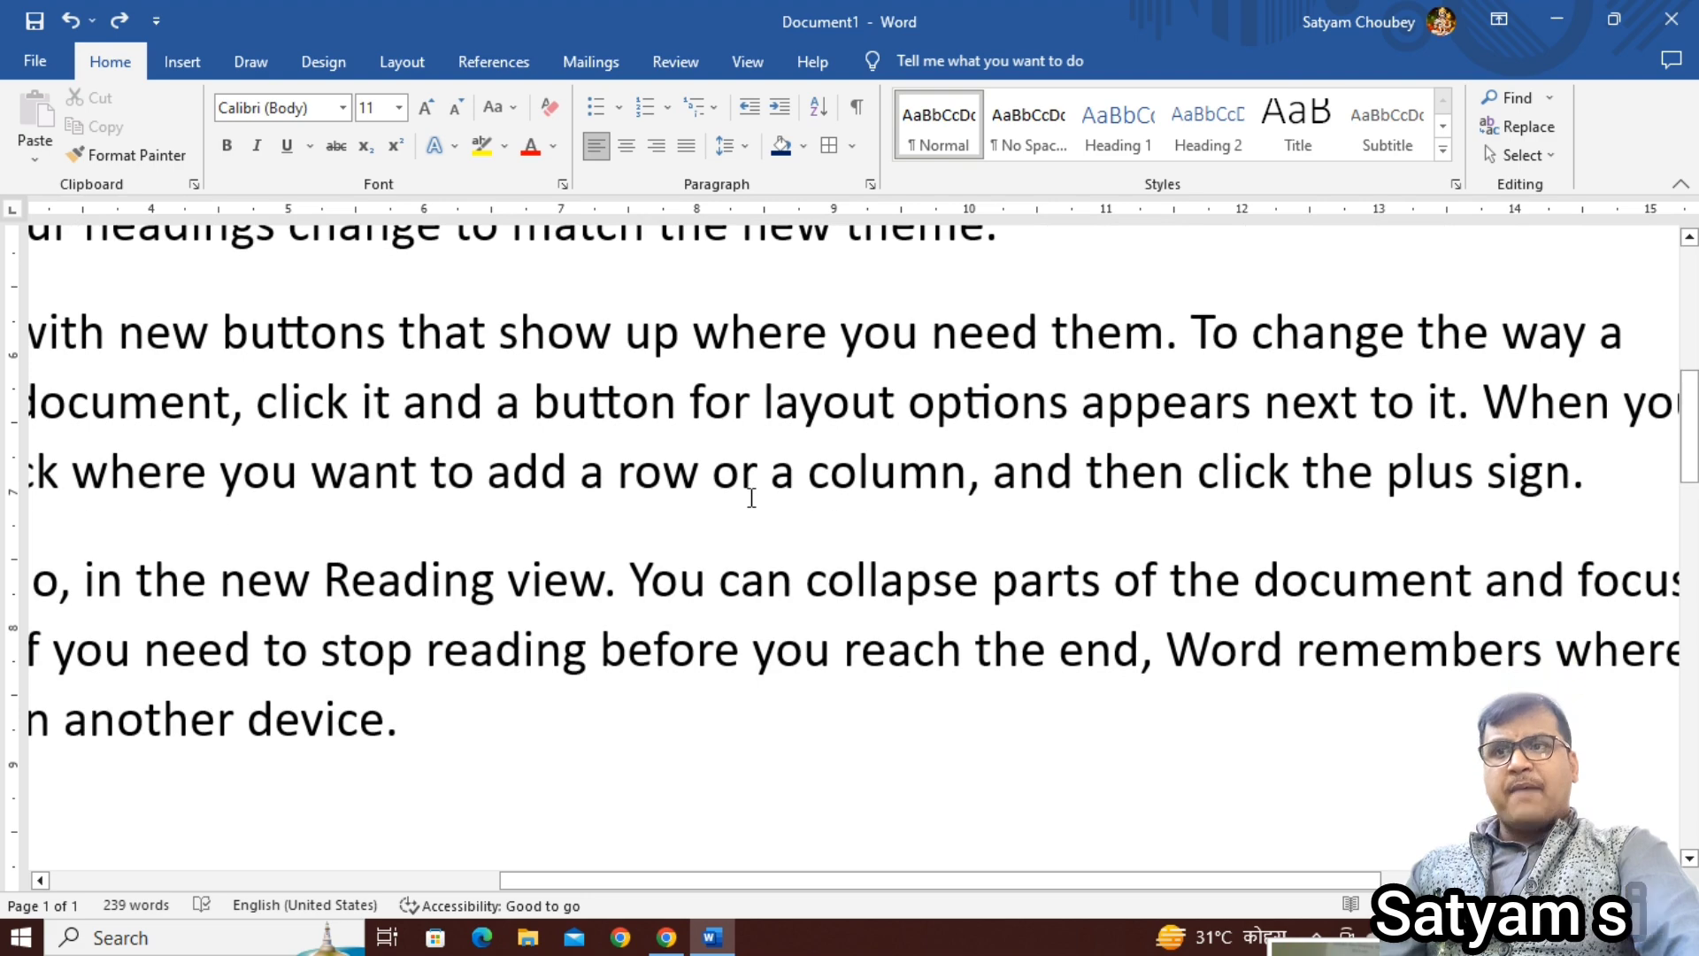
left_click_drag(1046, 884, 609, 887)
left_click_drag(852, 882, 981, 883)
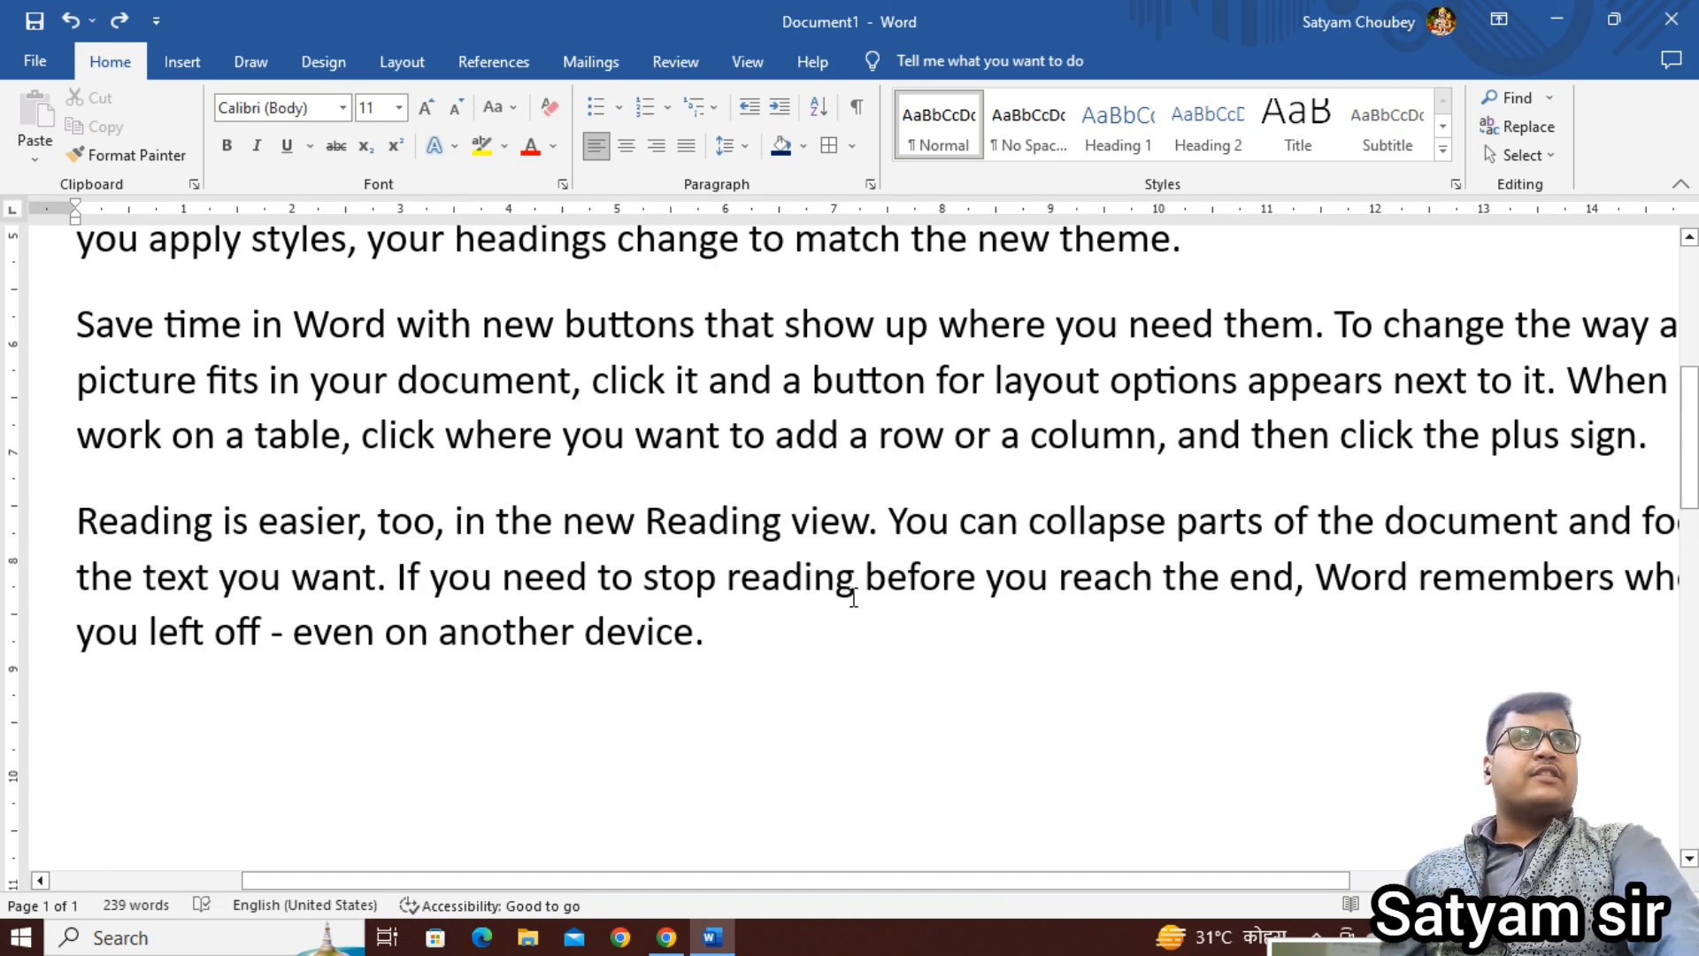
scroll(852, 589, "up", 5)
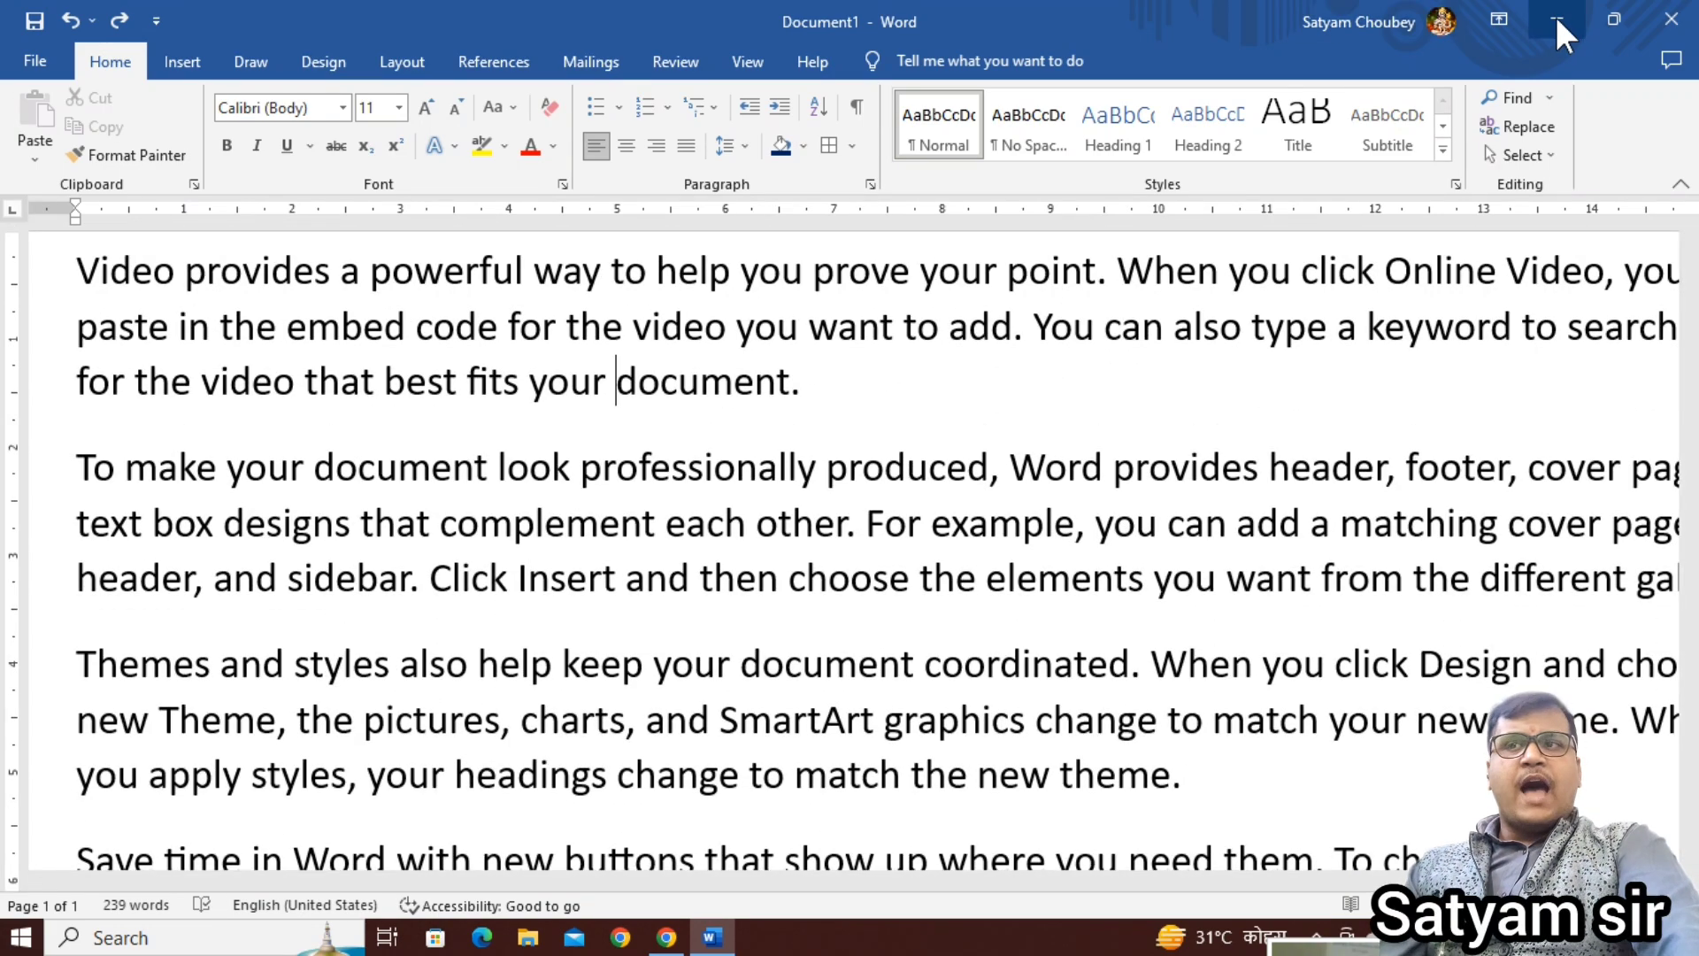
scroll(785, 609, "down", 10, "ctrl")
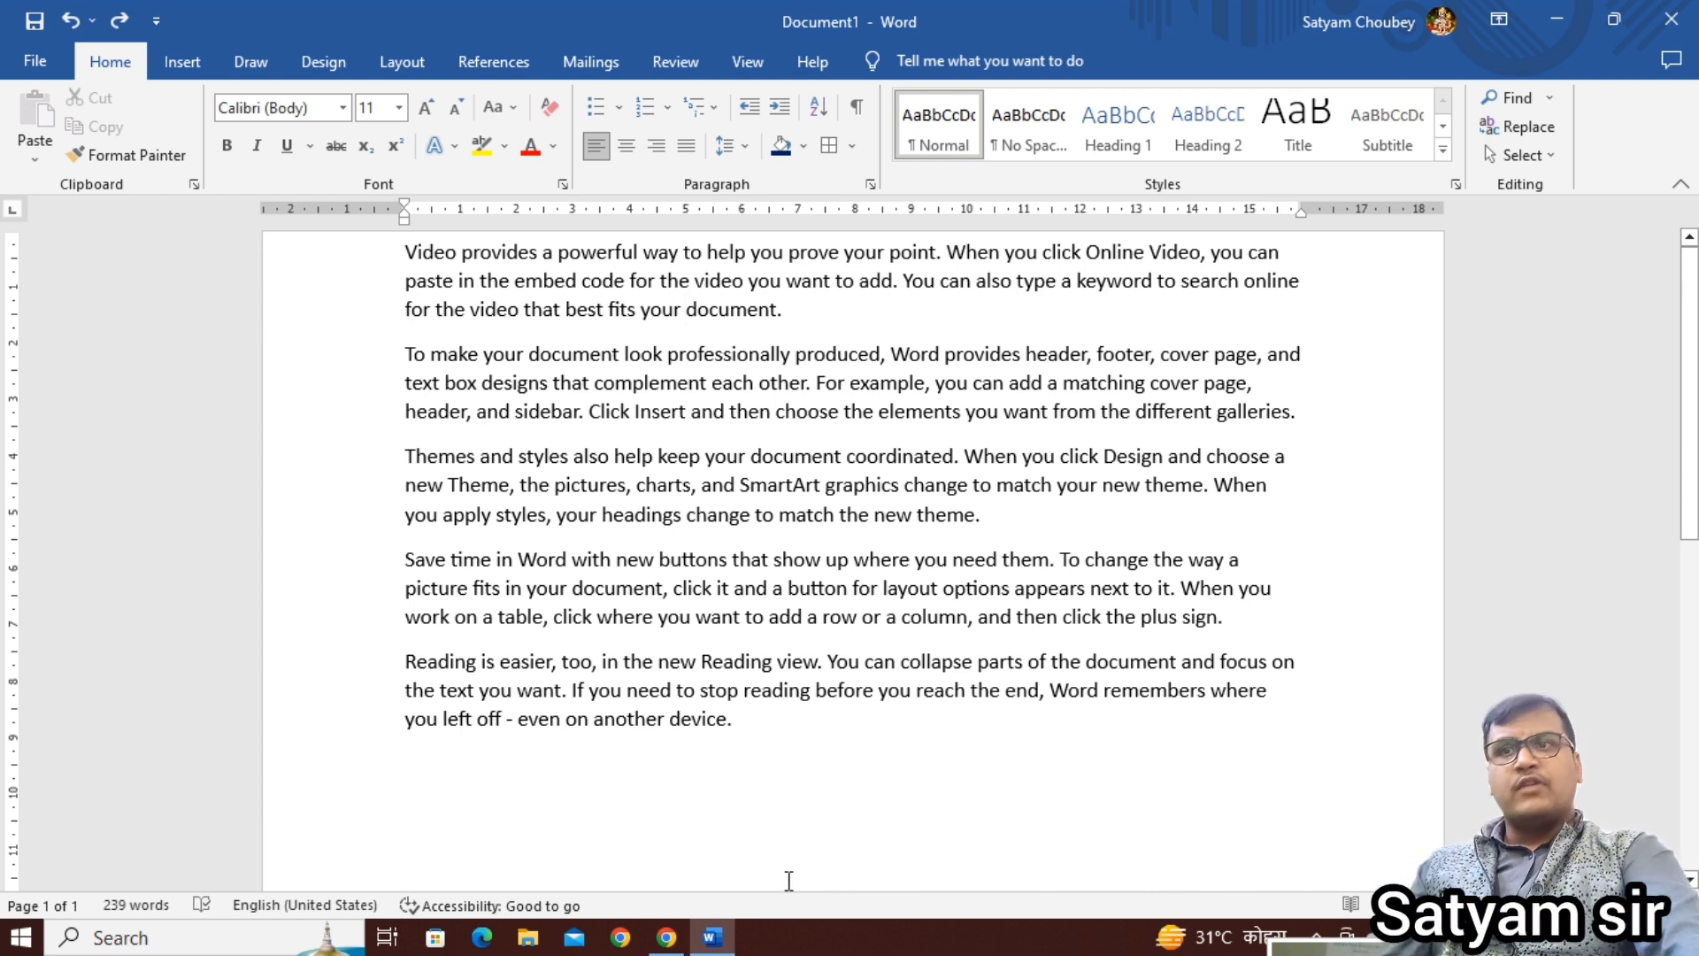
key("ctrl+a")
key("Delete")
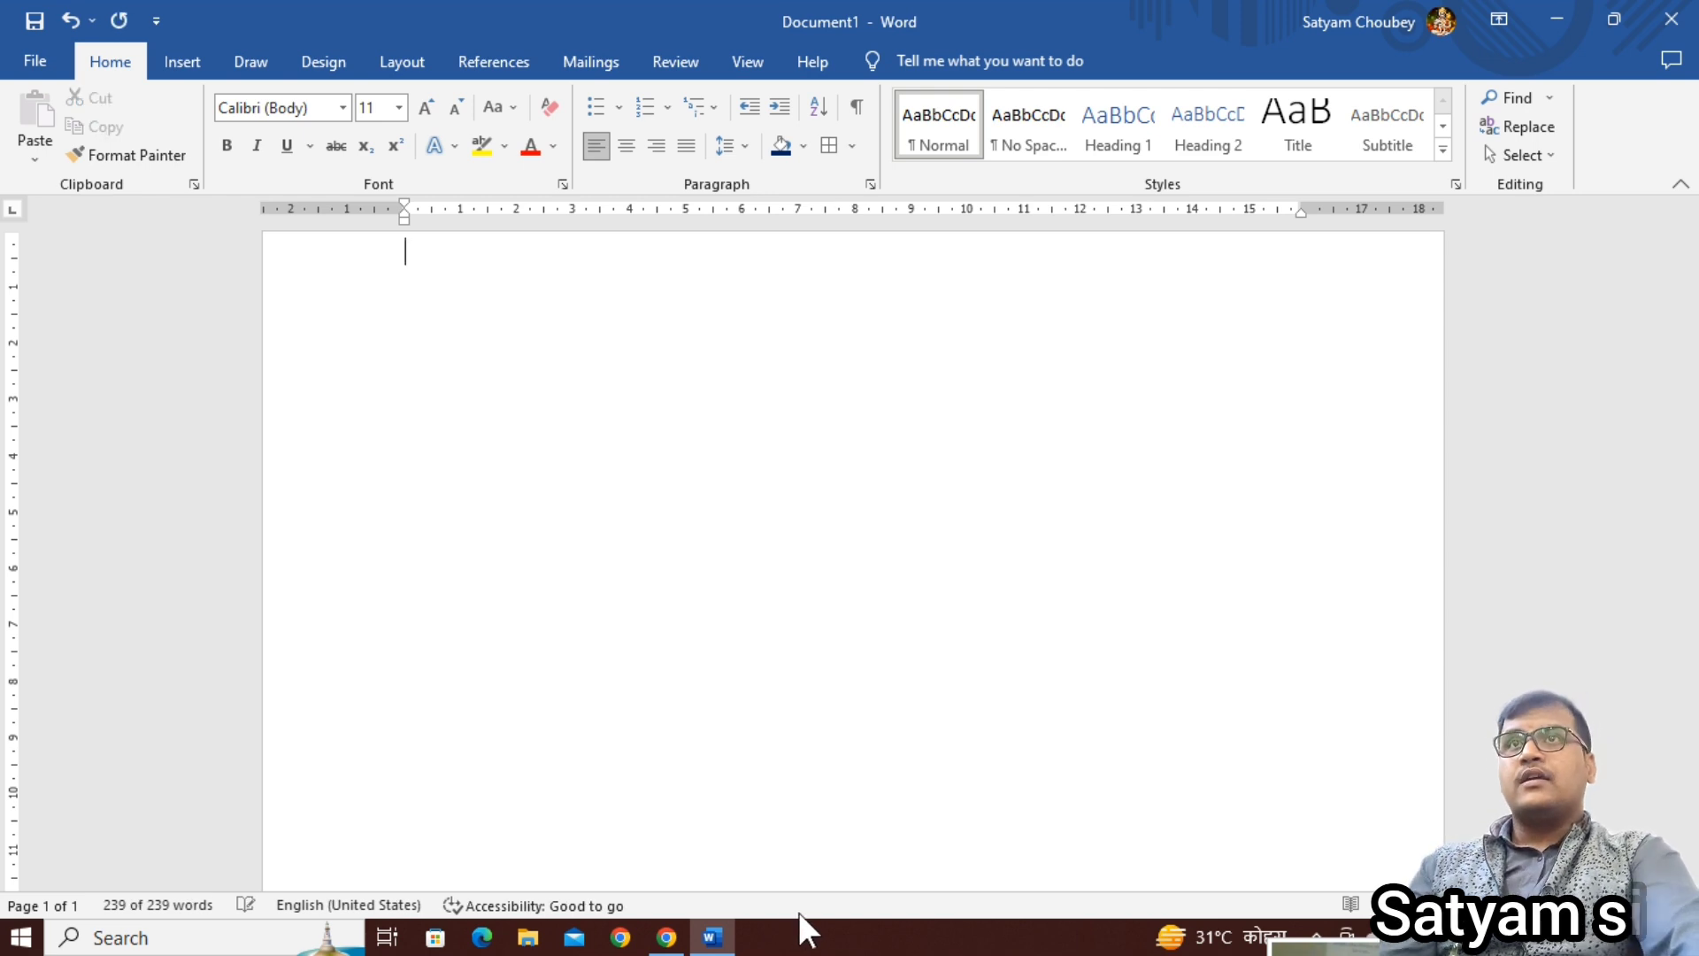
Step: Type the title Indent on the blank page and remove it again
scroll(406, 581, "up", 6)
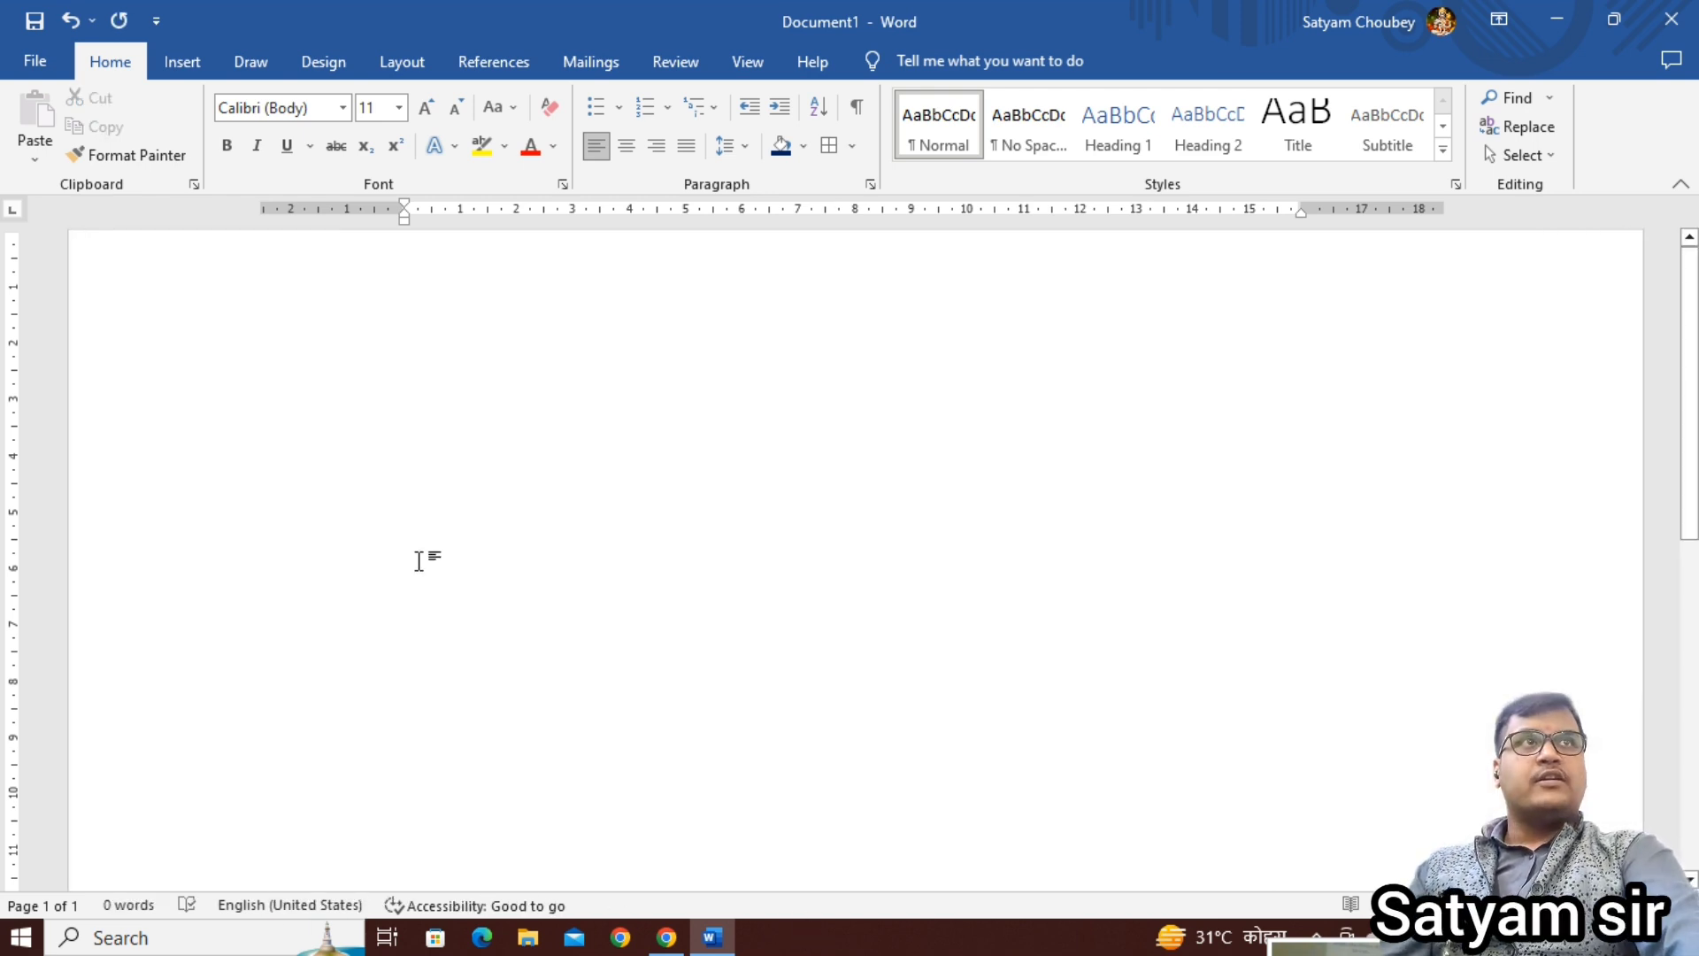
scroll(500, 482, "down", 2)
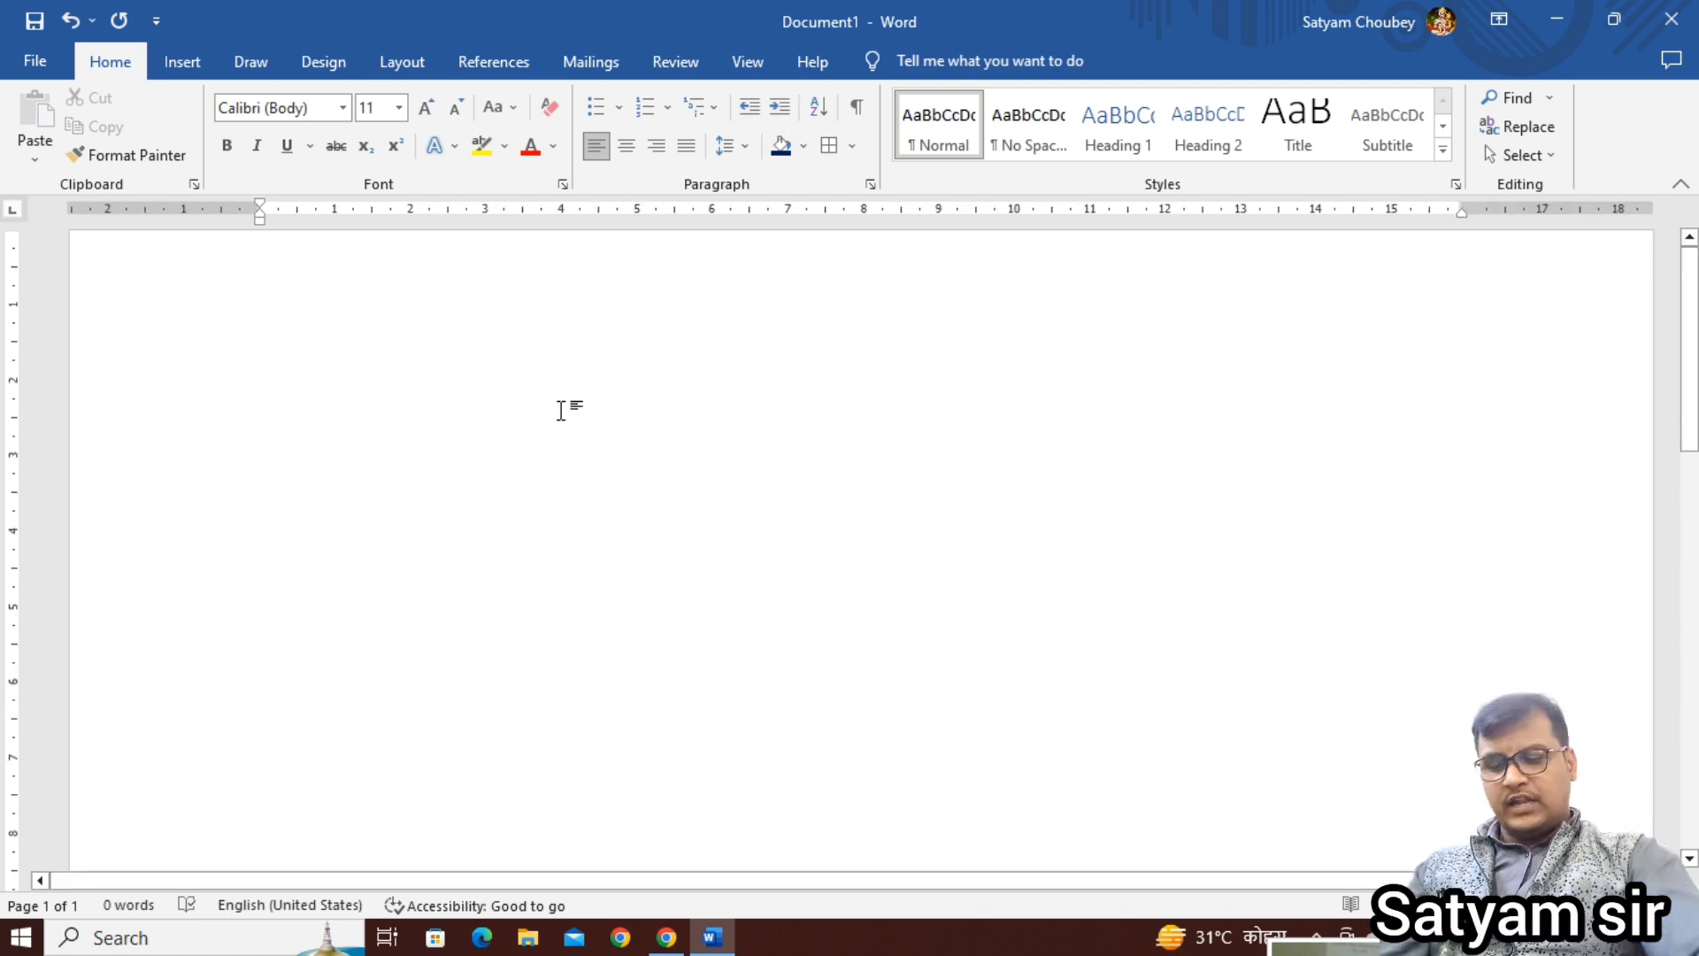
type("INdent")
key("Return")
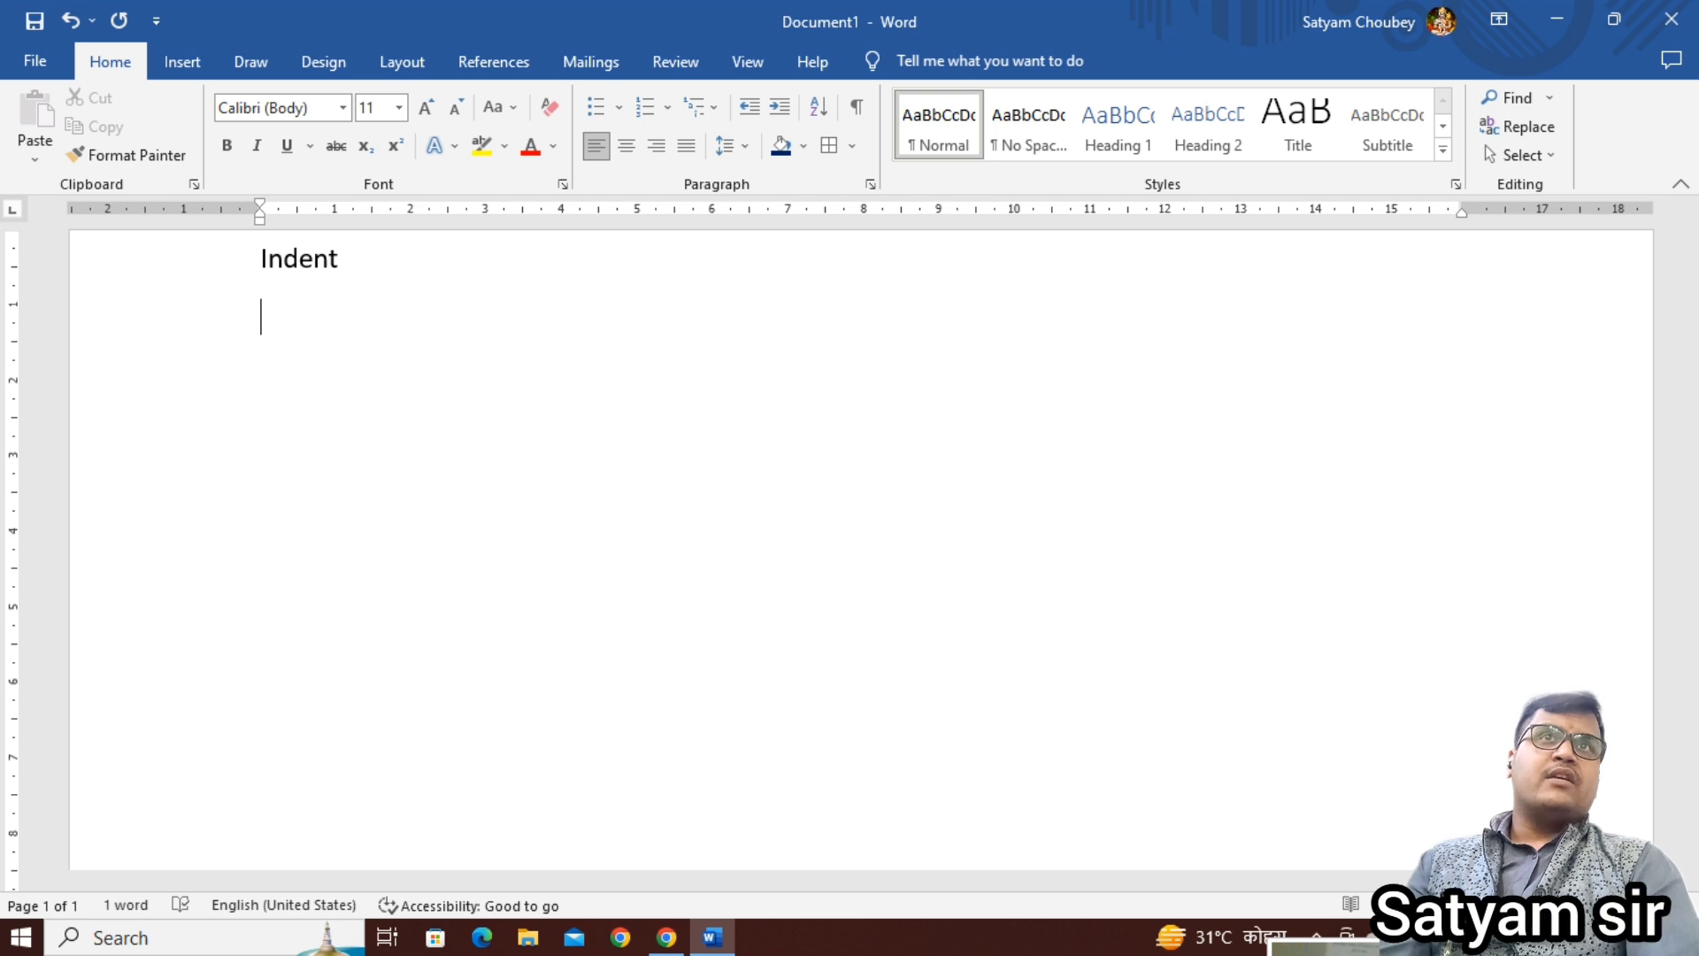
key("ctrl+a")
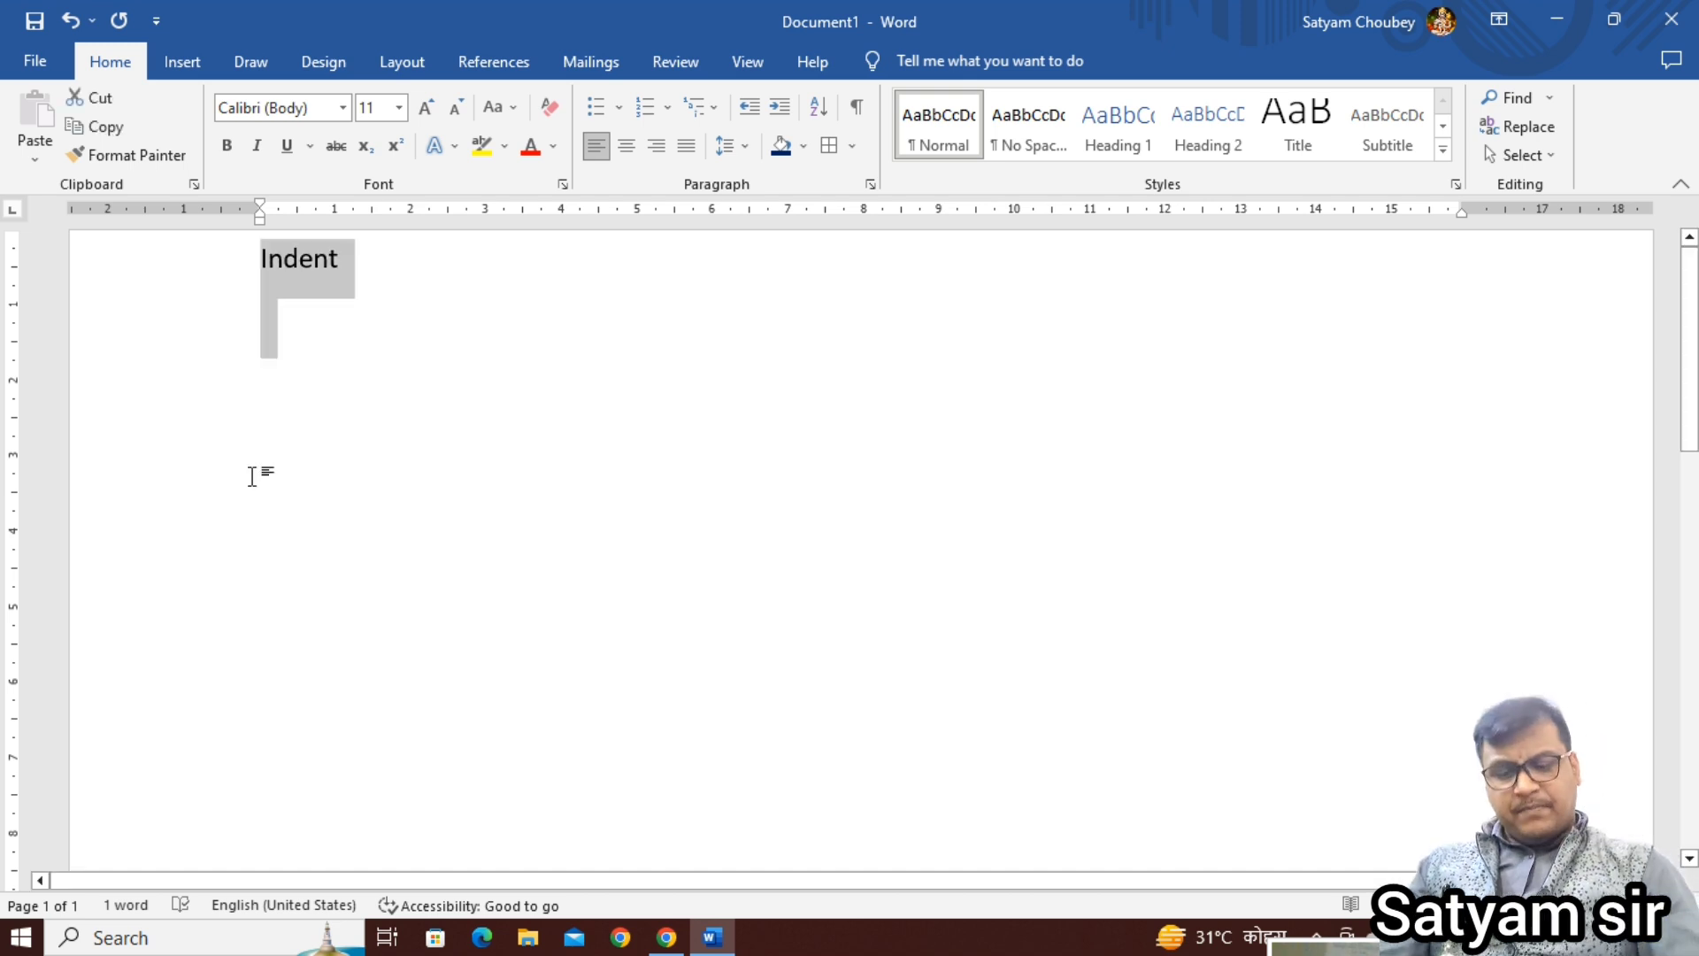
key("Delete")
Step: Type random filler words in the blank document as a sample paragraph that wraps onto a second line
scroll(273, 494, "down", 3)
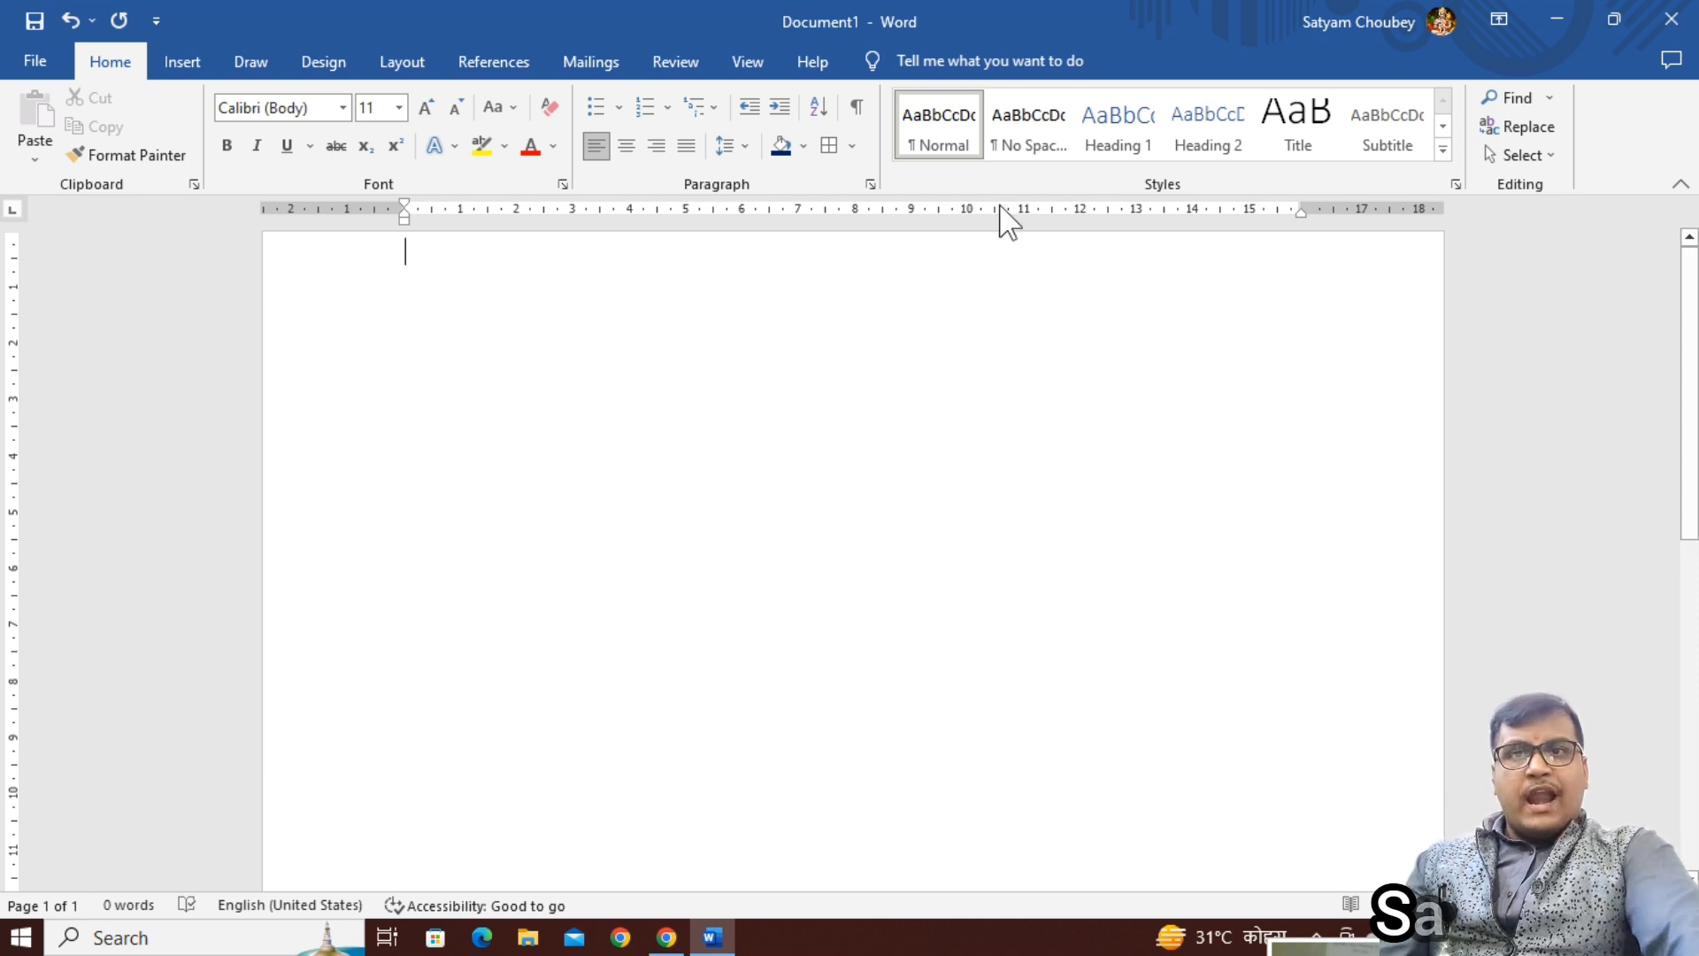
type("Dfghjdshlkjgsd ljghlkdsjhfg klsjdhfgljhdlgjkh")
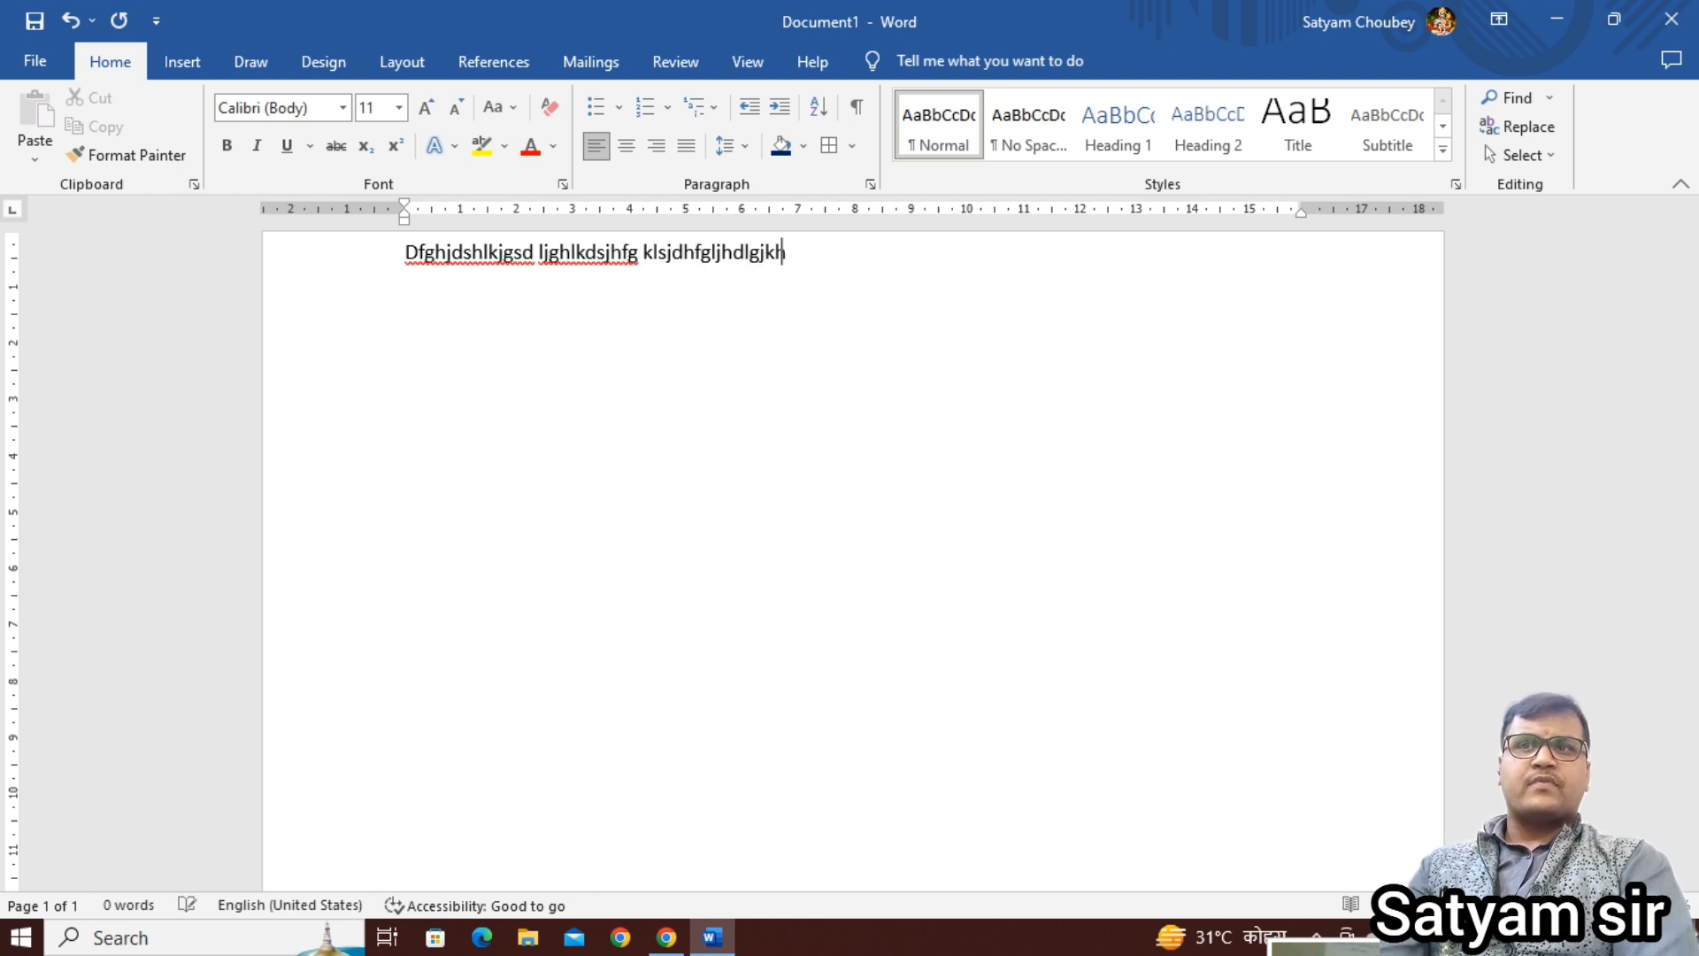
type("dskflj glkdjs hfg dh gjdfhkjg hdjsk fghsd fg jkh jgklh dlkm hgkl dhflg df")
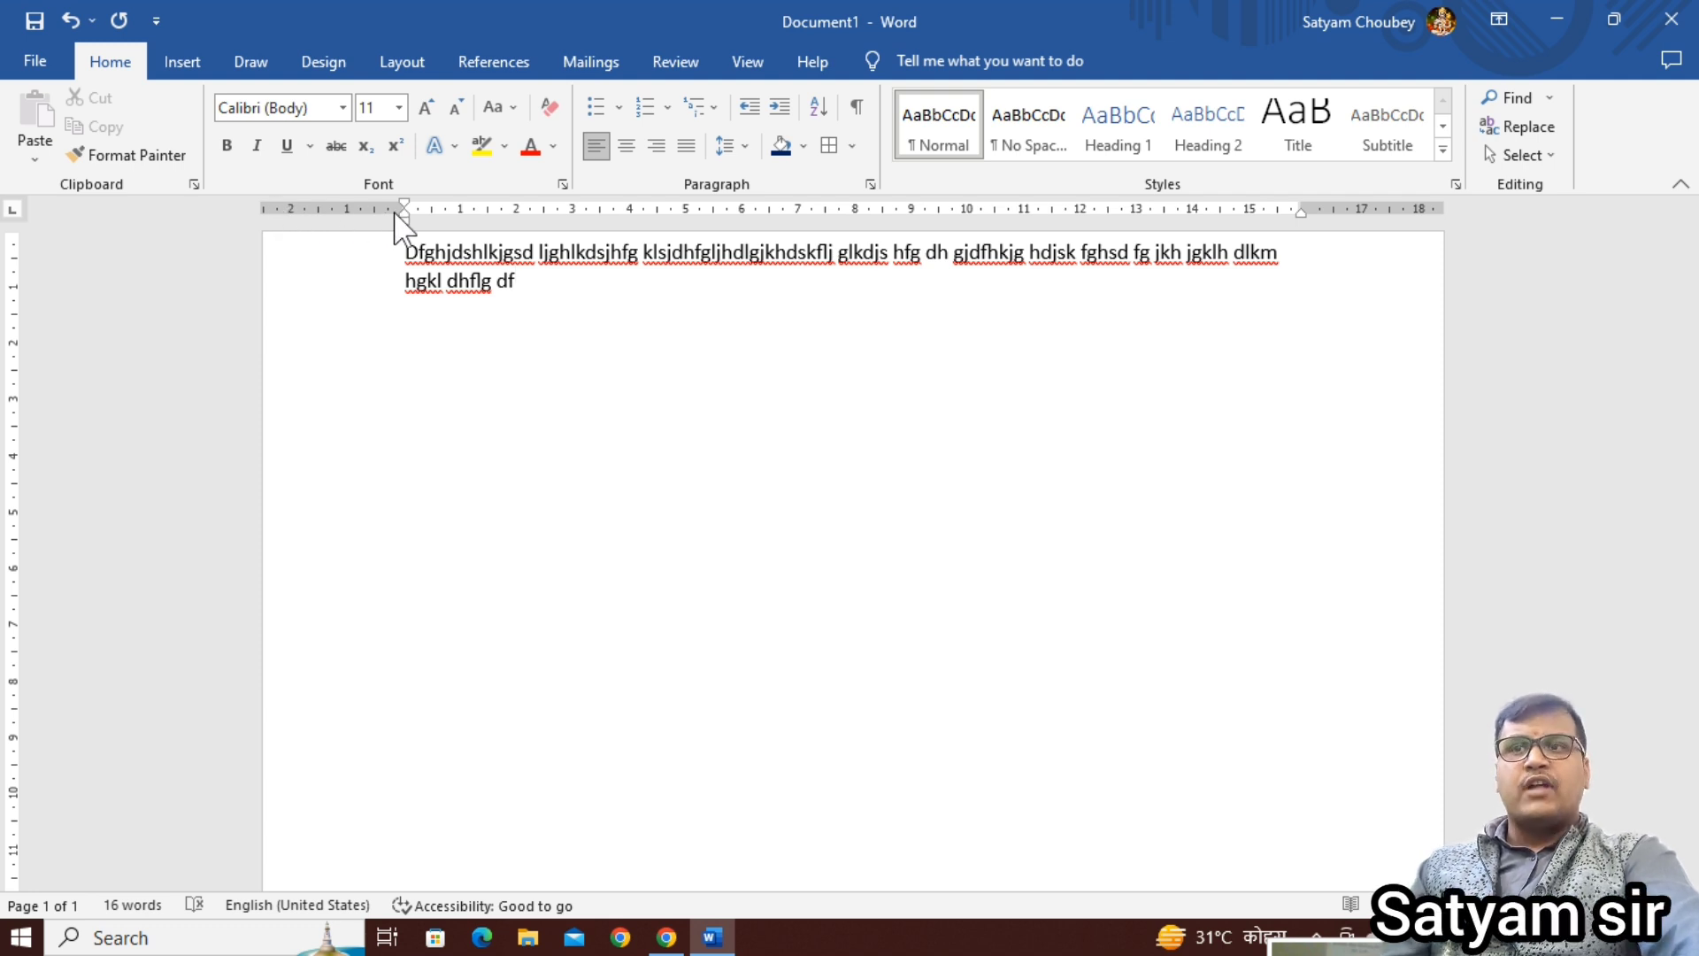
Step: Open the Windows Magnifier, magnify the screen to 200%, and minimize its window
scroll(390, 221, "up", 3)
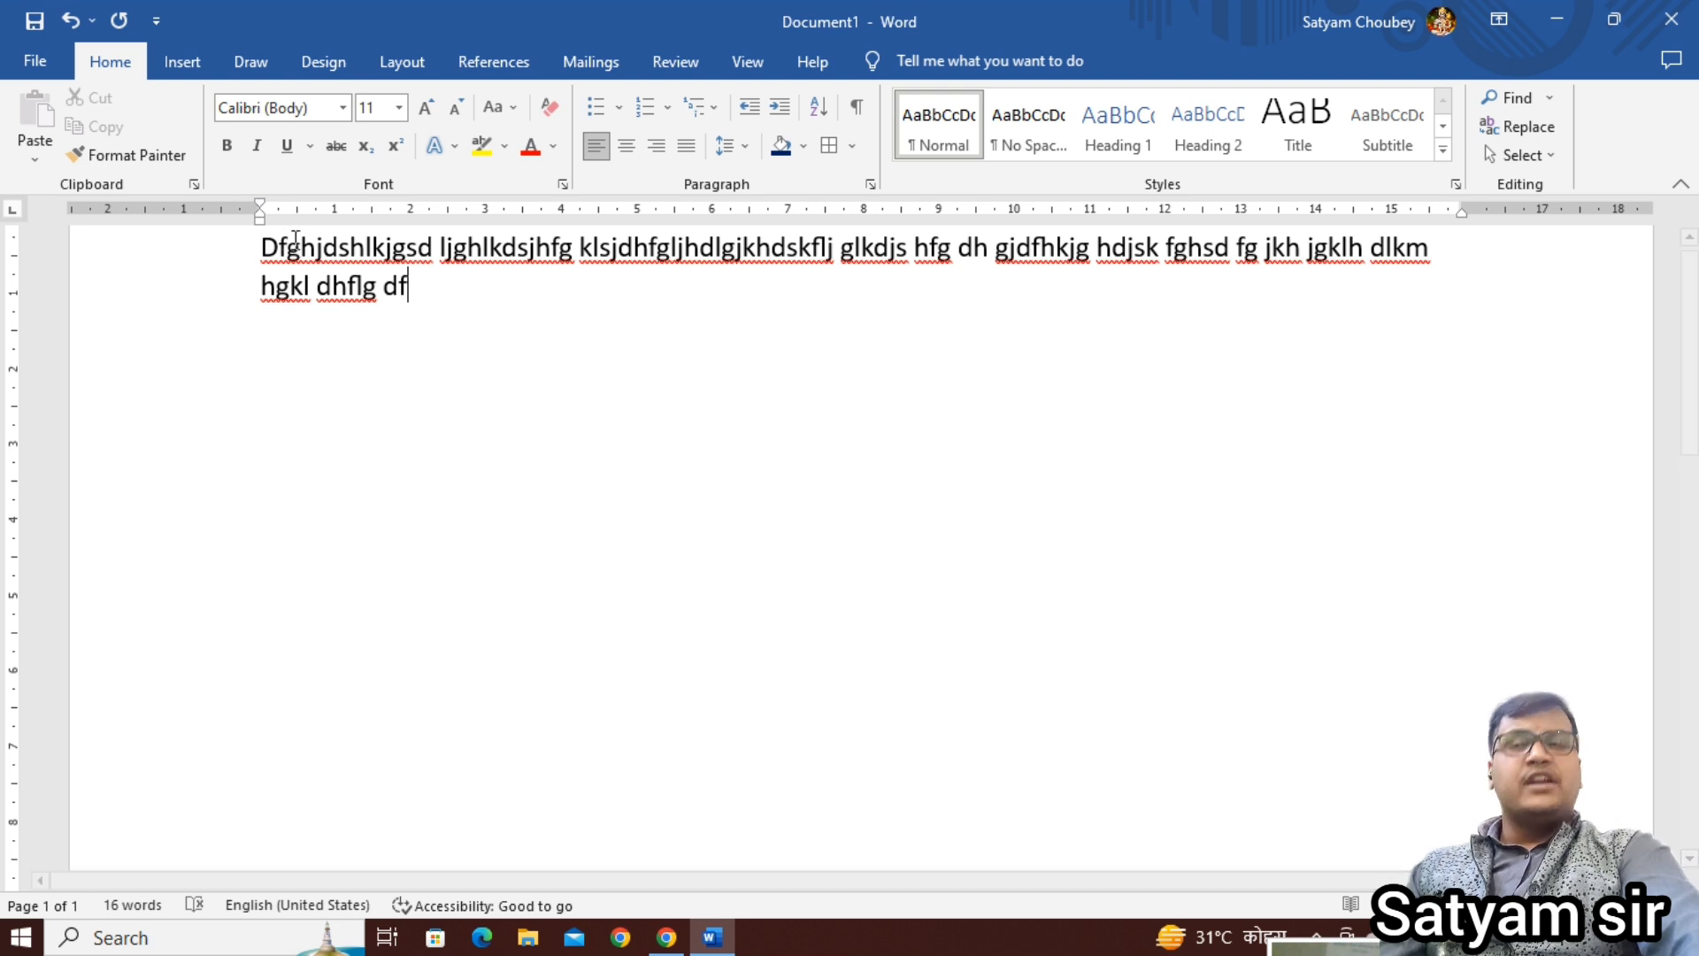
key("super")
type("mag")
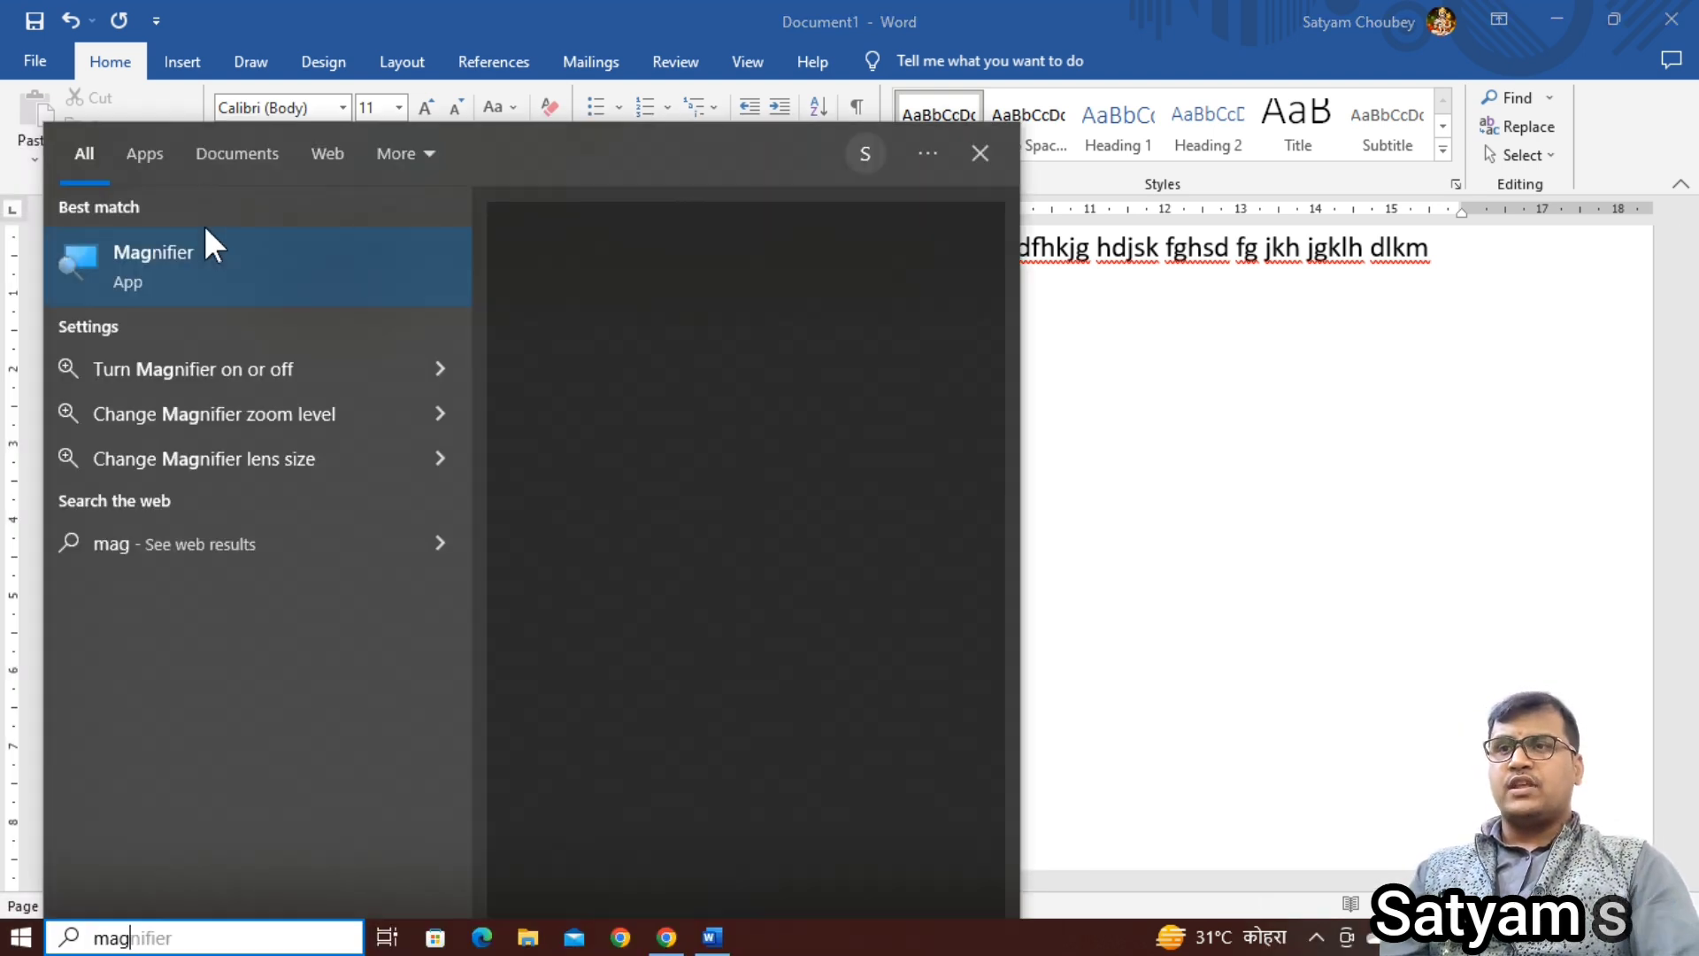
left_click(203, 221)
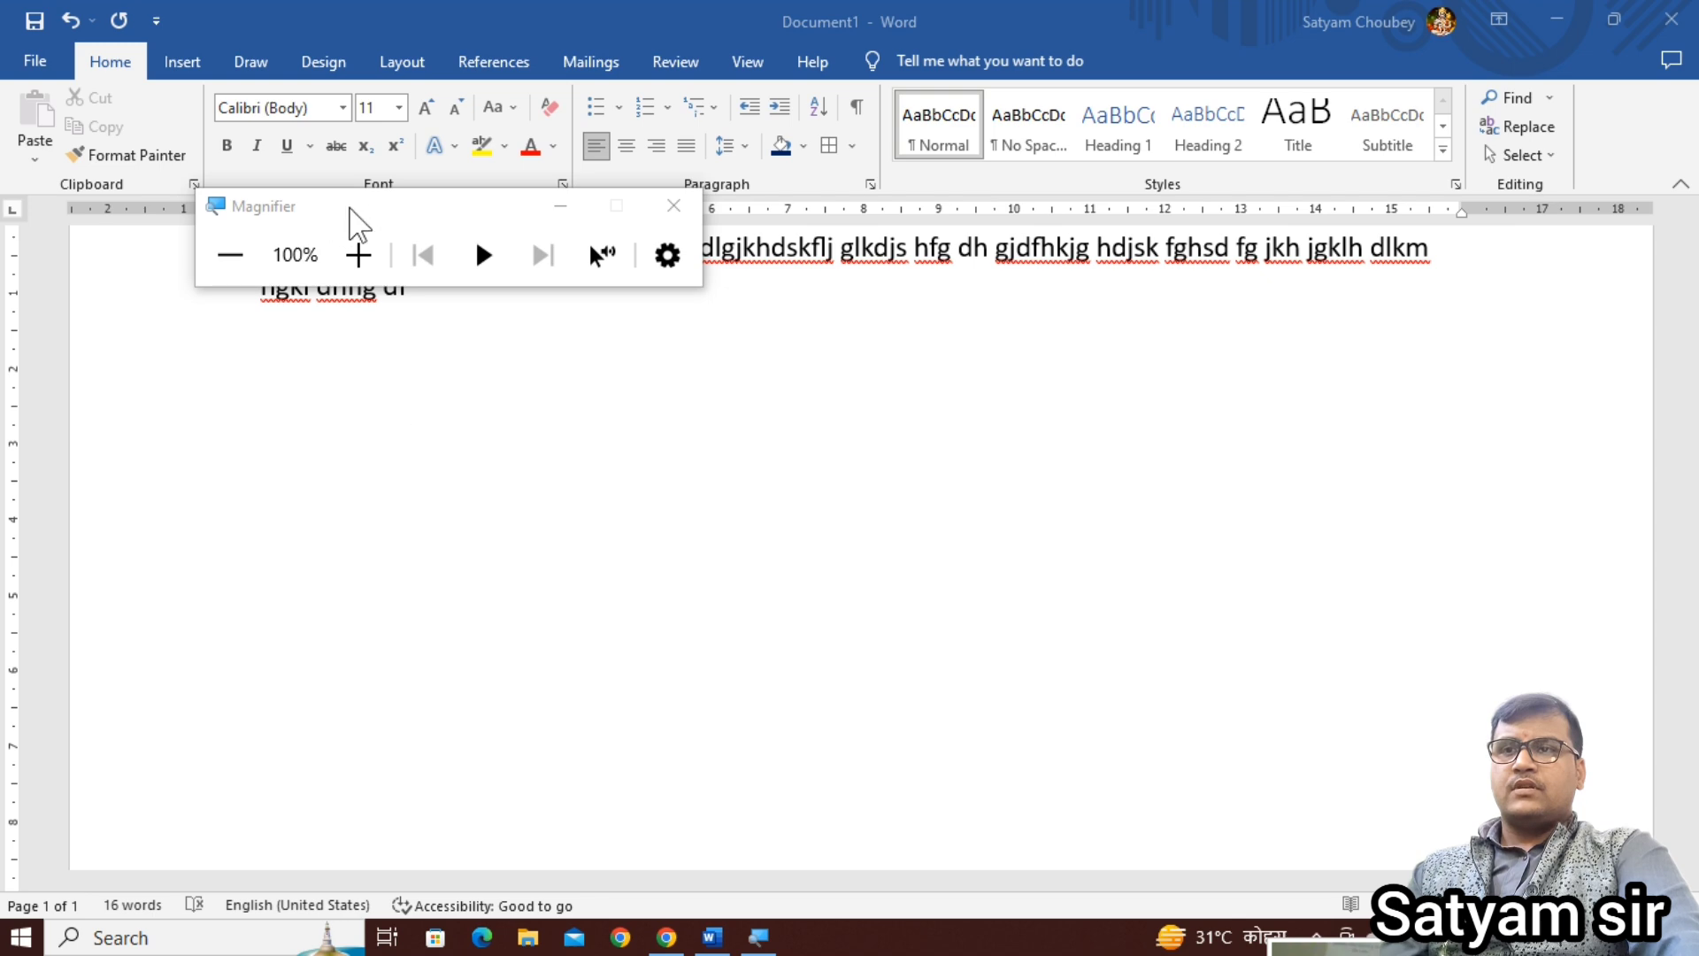
left_click(357, 255)
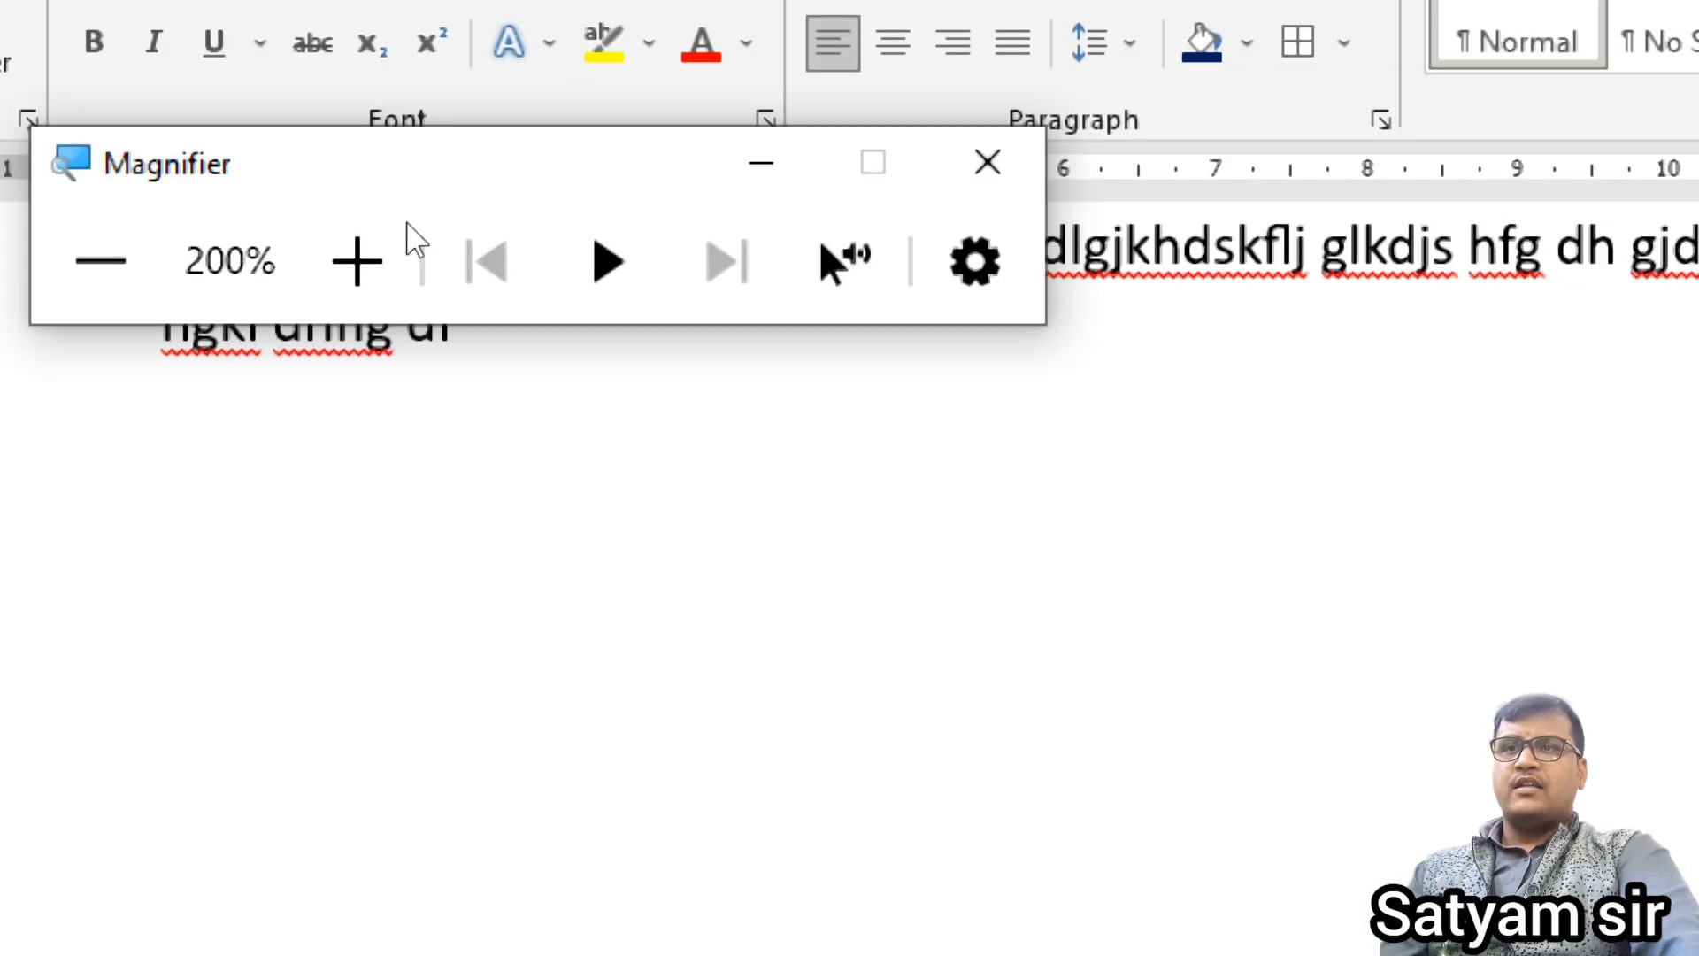
left_click_drag(729, 863, 692, 688)
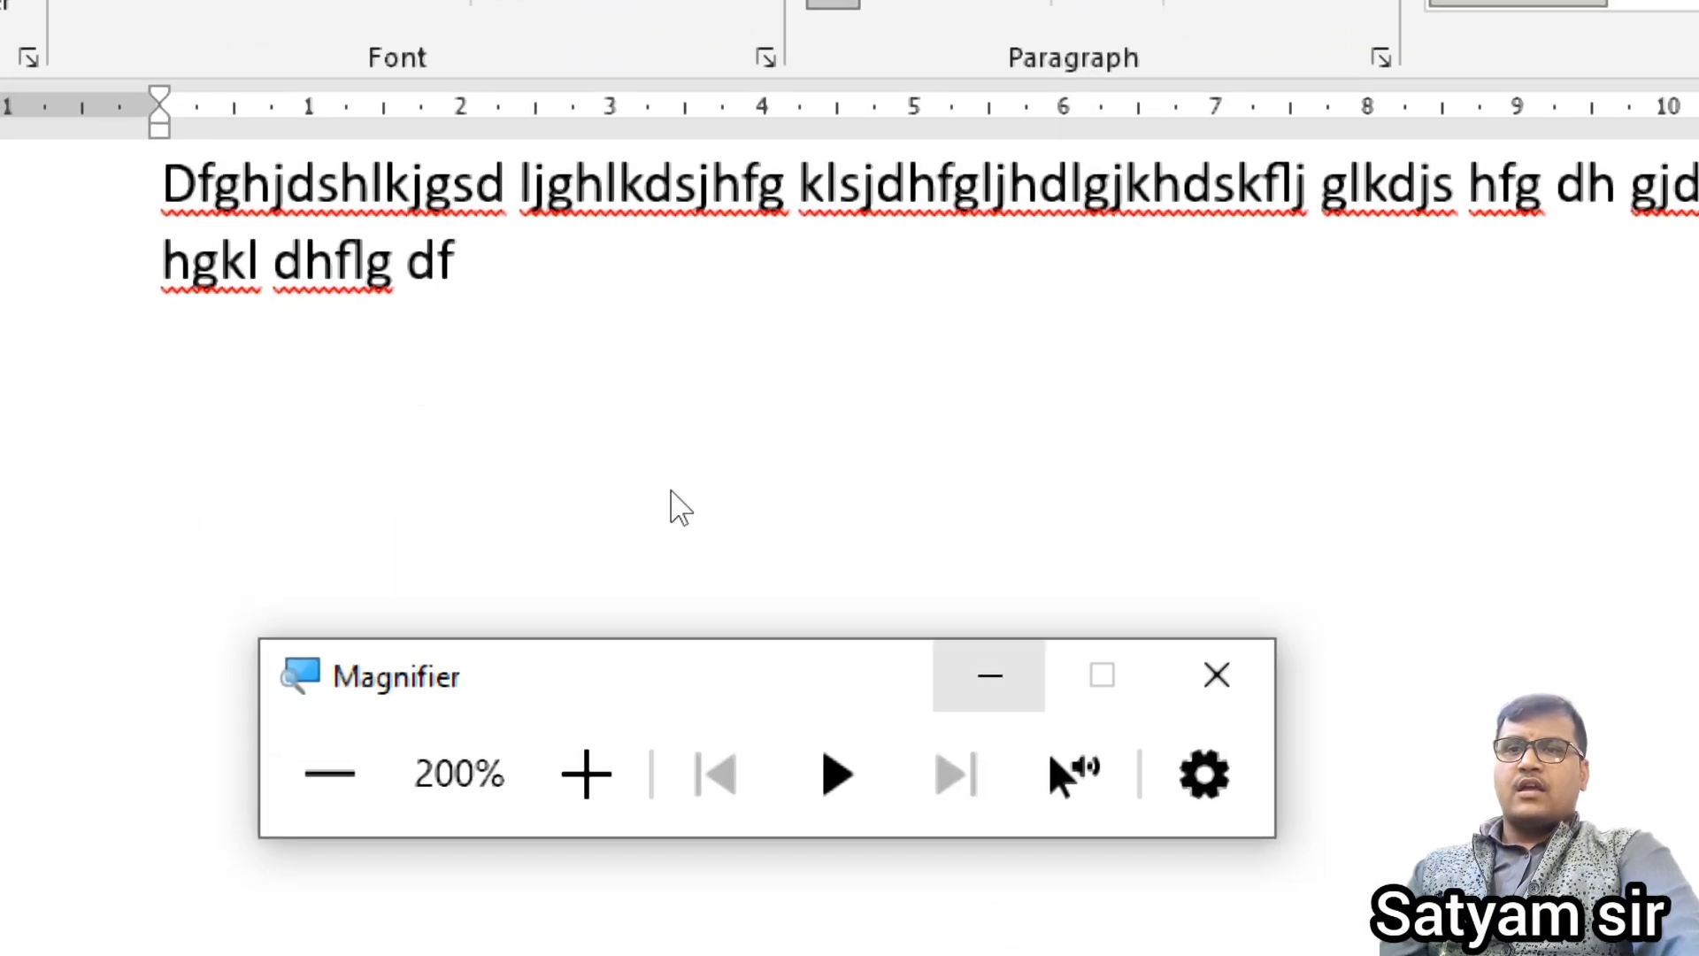
left_click(989, 675)
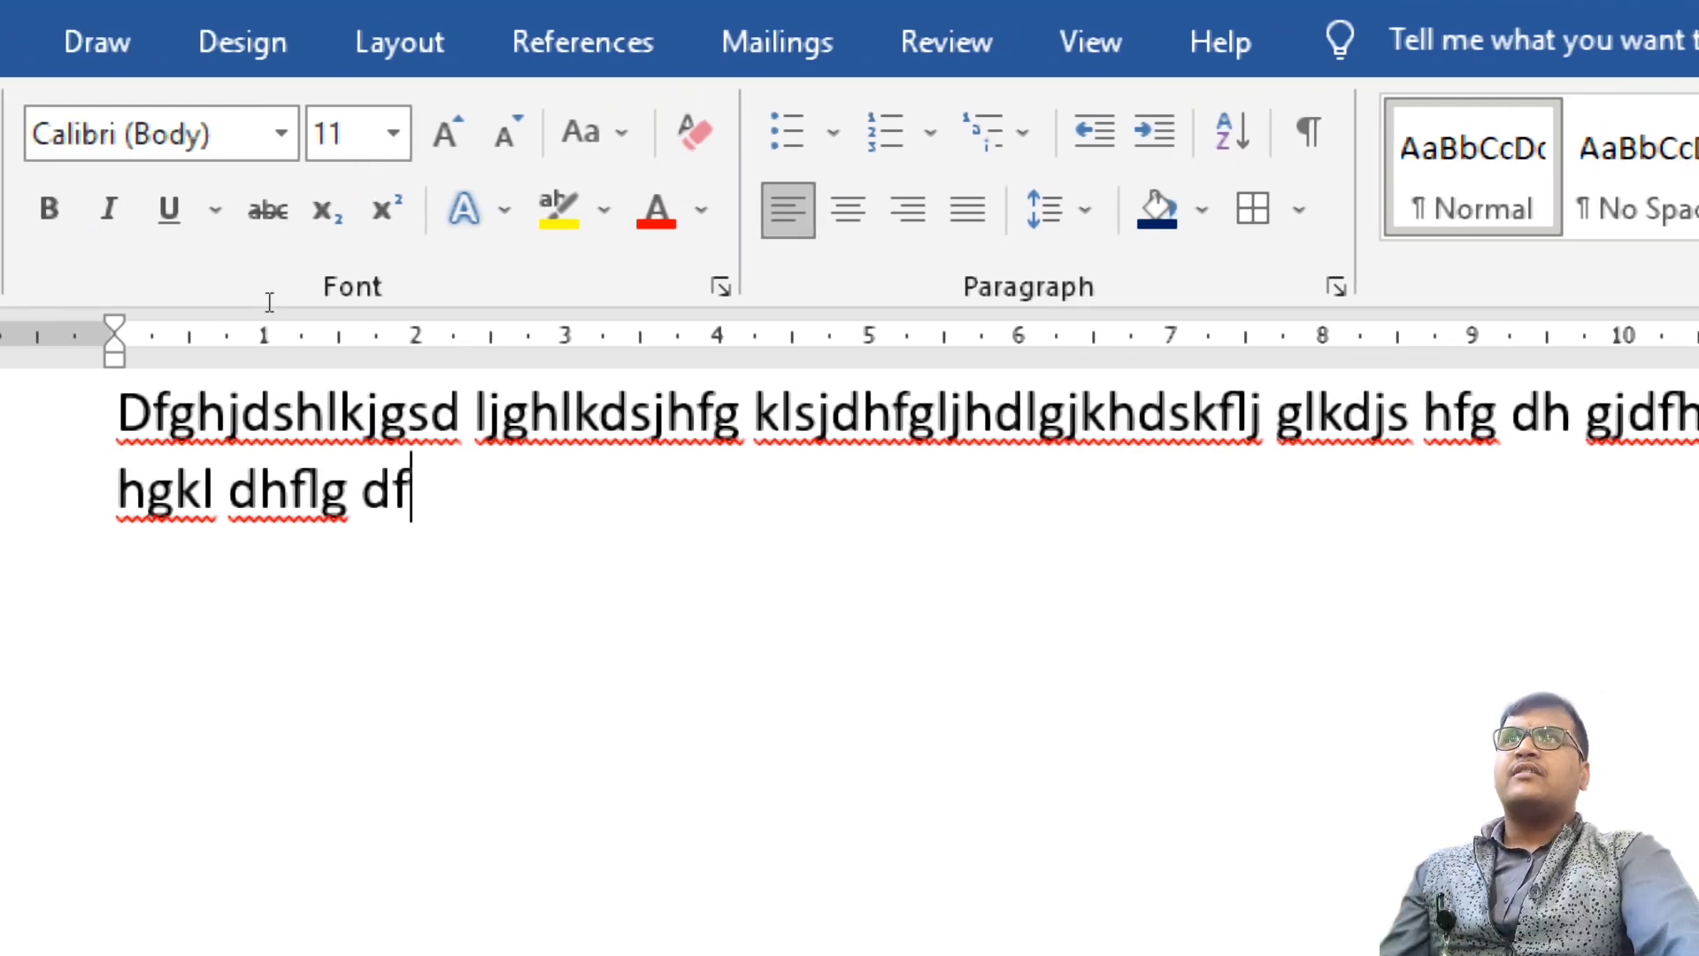
Step: Extend the filler paragraph with more random words until it reaches a fourth line, and end the paragraph
type("h")
type("lkjhfksal hdflsdjh fkjlahfkjlahlkjfdhaskjlhd flk")
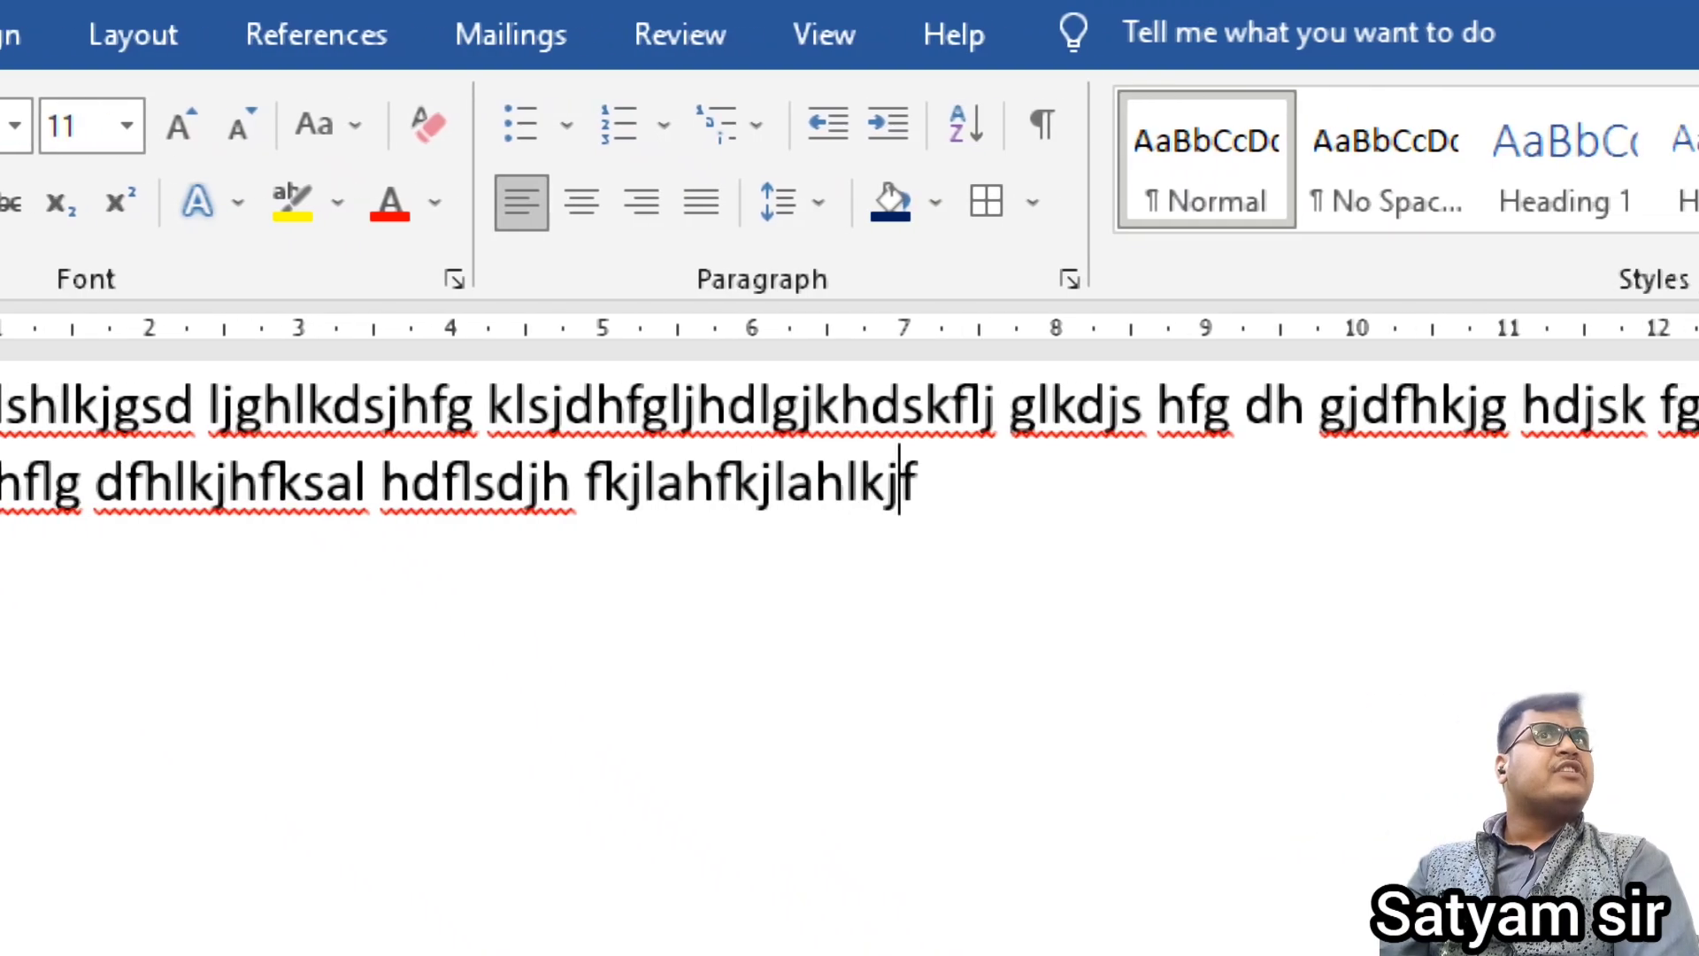
type("ahds kfjh sajdlhf jksdha fkjshdfjhsdklhf hd k")
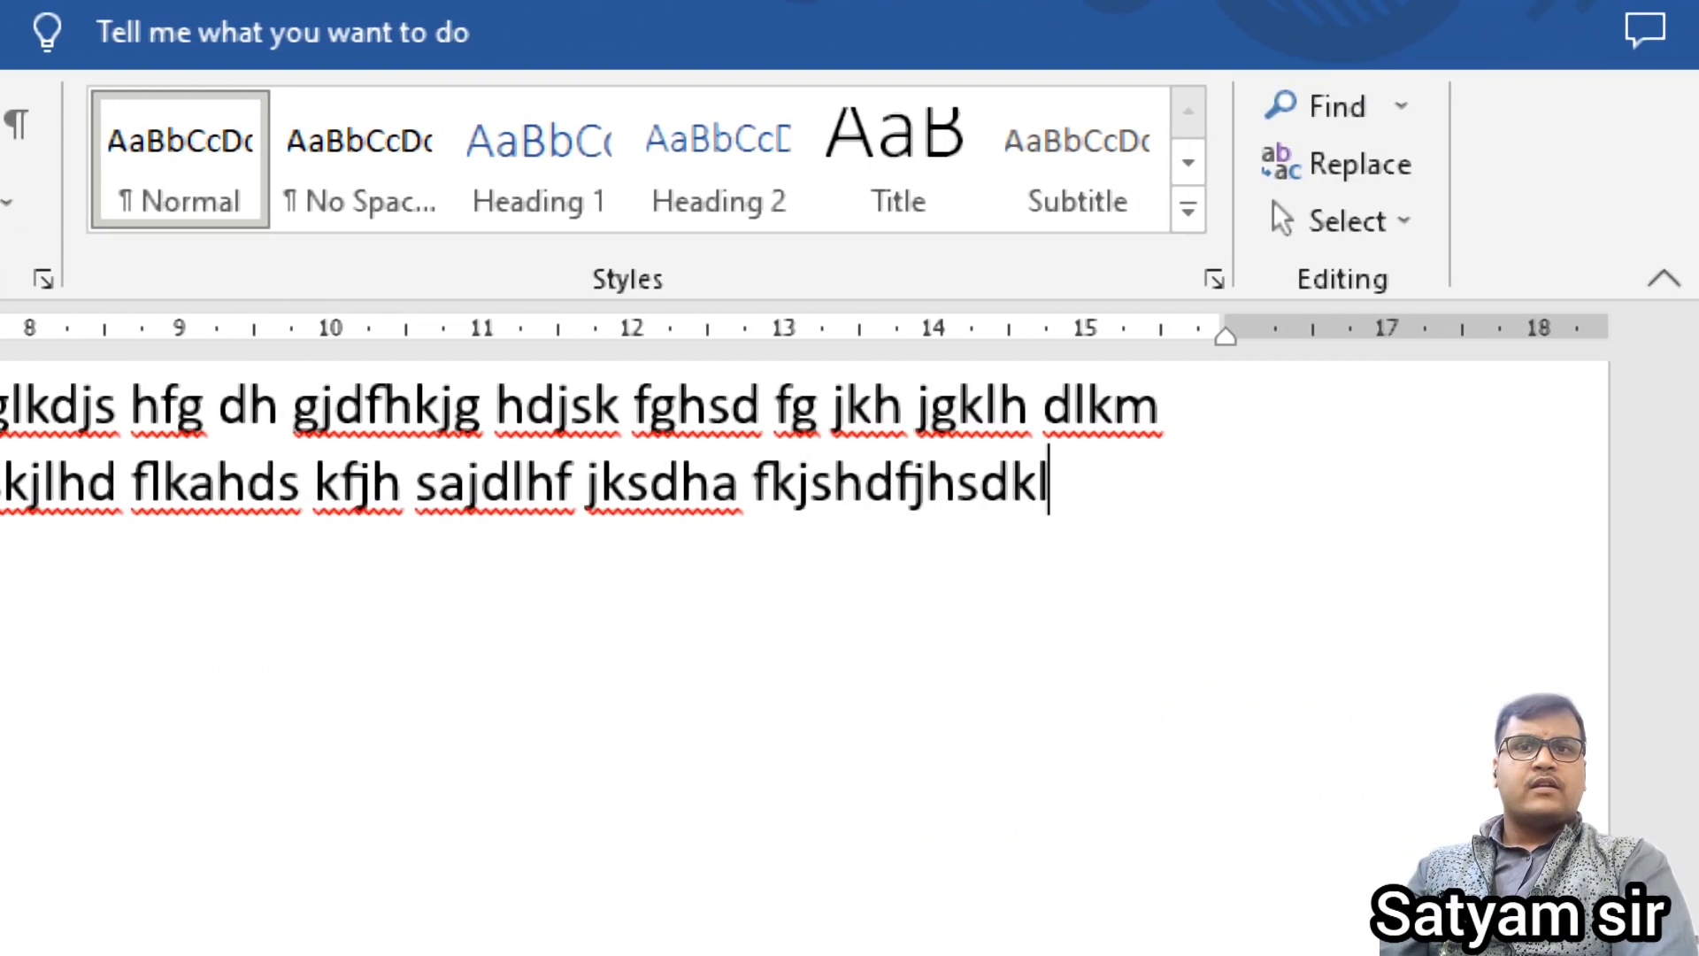
type("fh kjh f hajlkdhflkjshd fkljhsadlk jhflk")
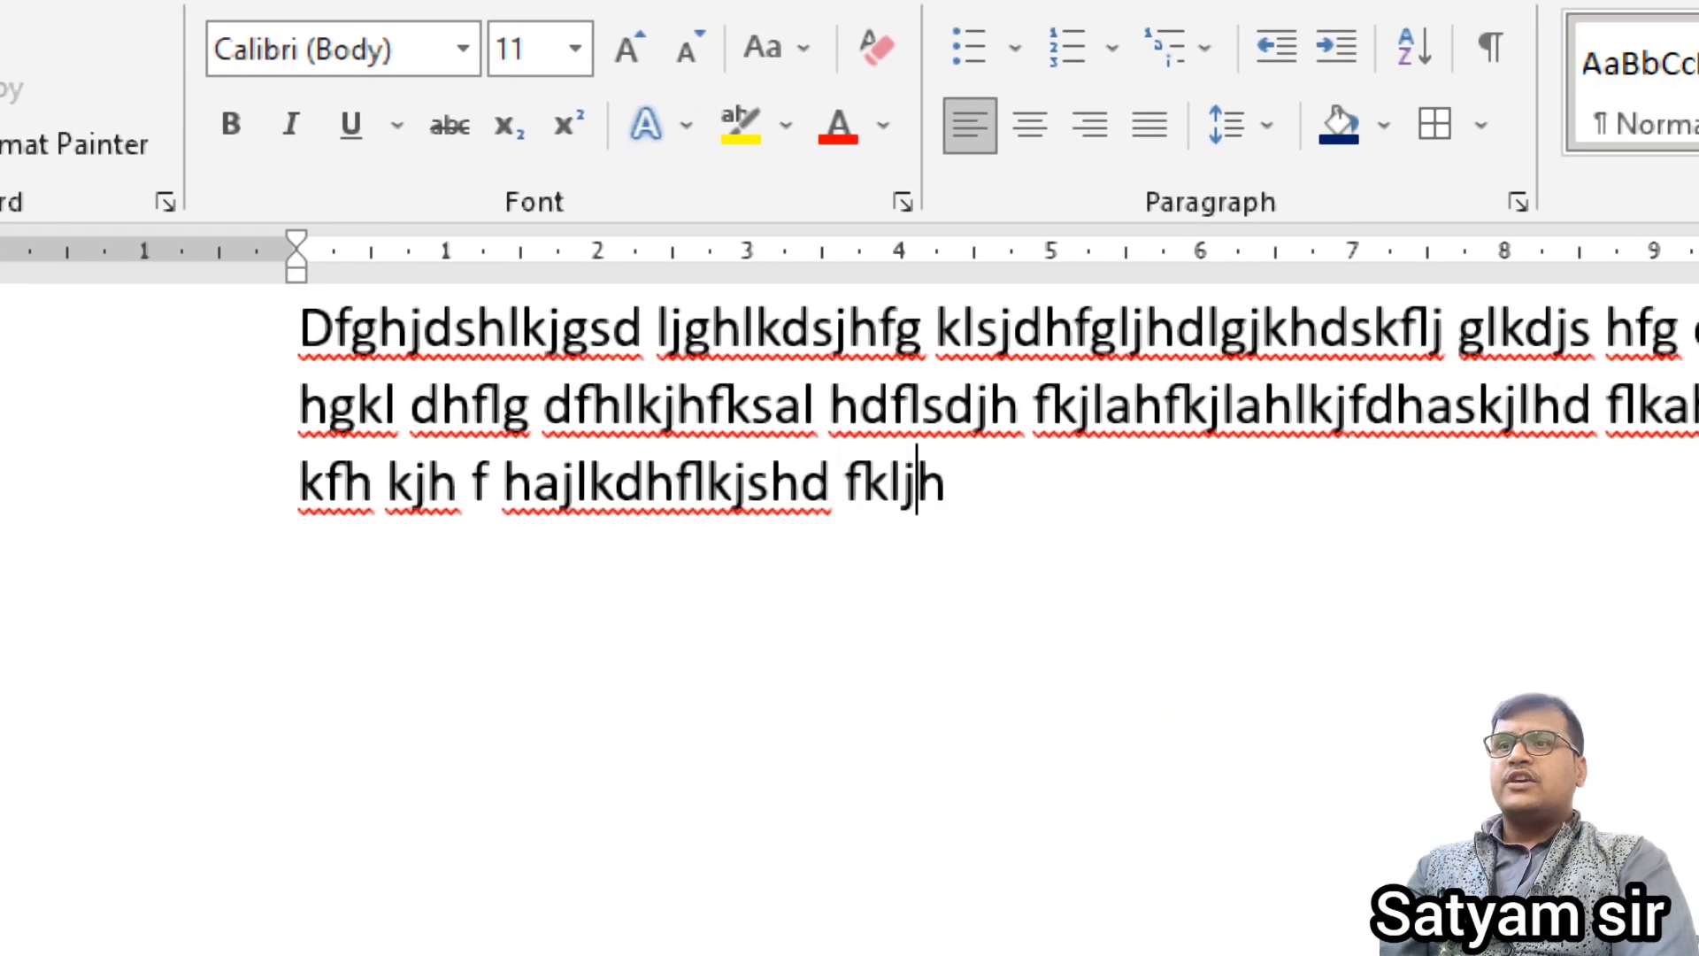
type("j hsdfkjlhsdalk fjhsld kfhsalkdjhfjksal dhlfjh sadkjh f")
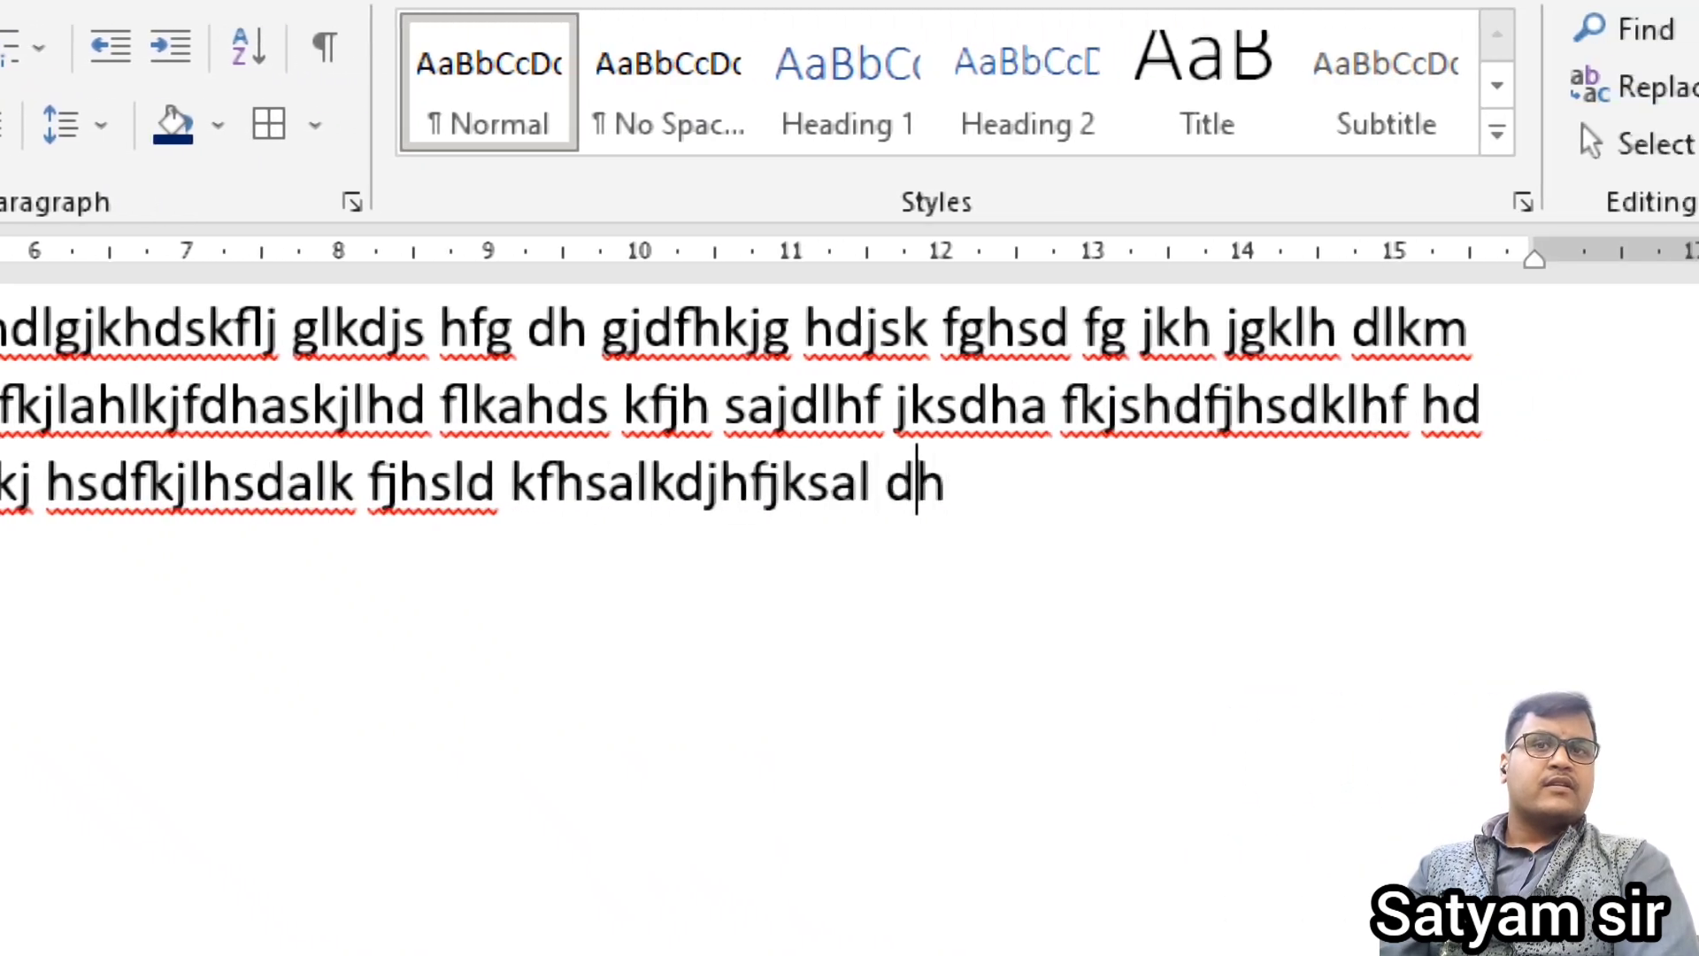
type("jhsd kj")
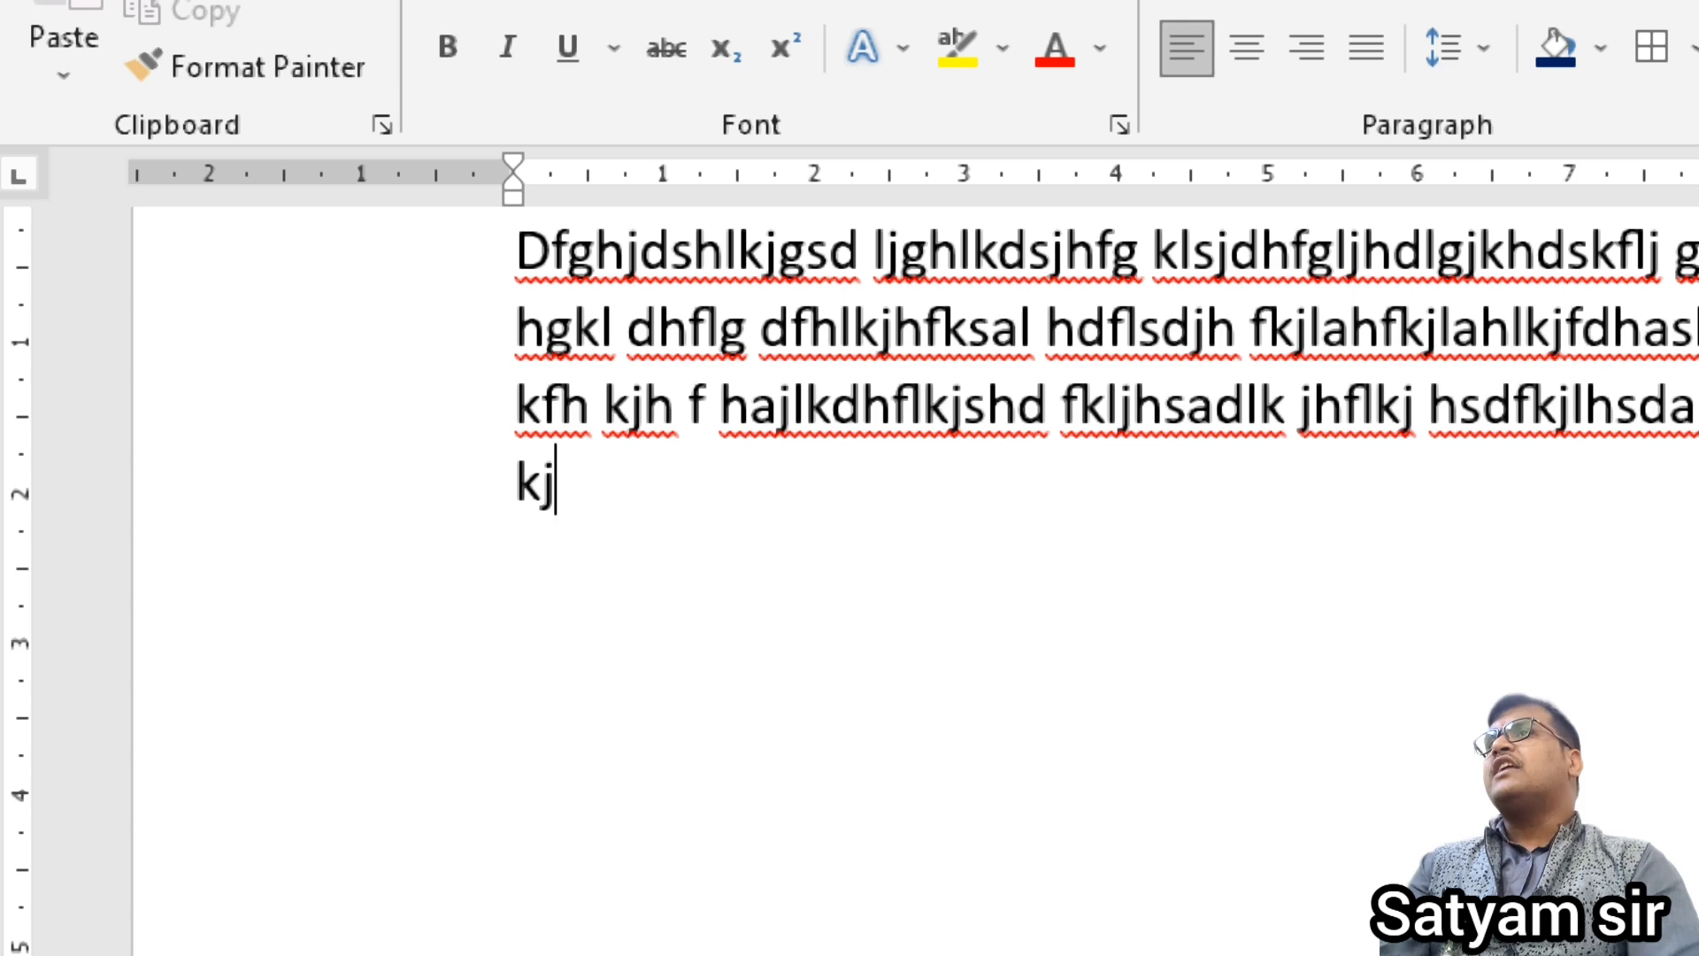
key("Return")
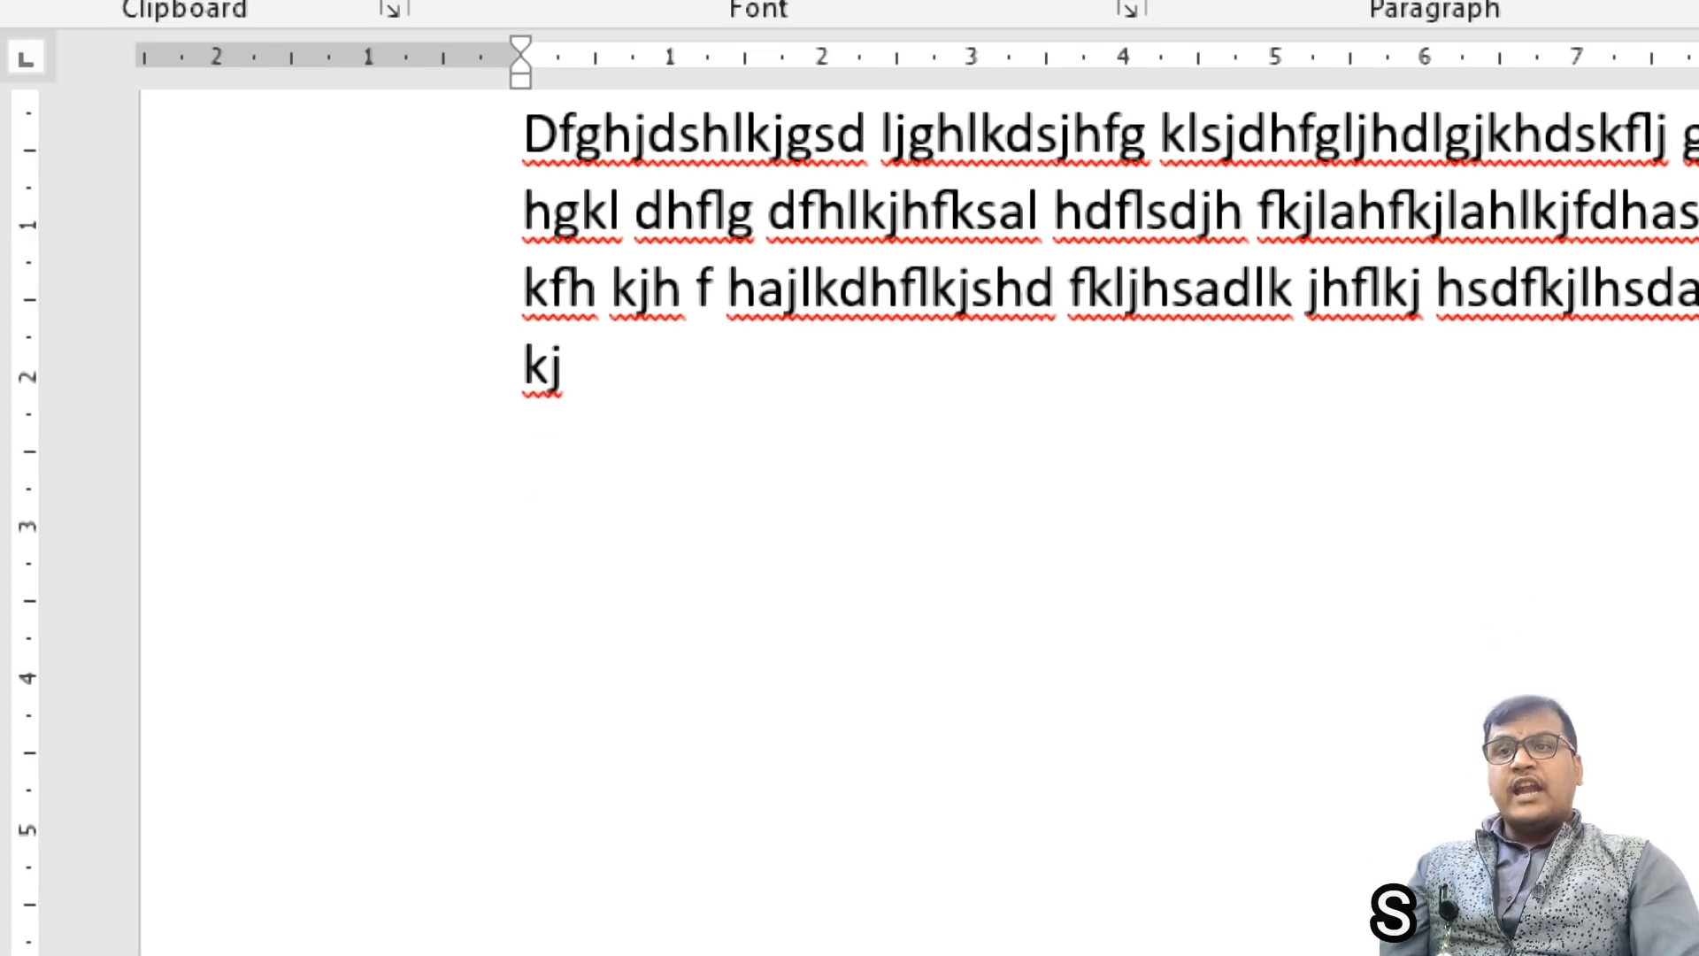
Step: Replace the filler paragraph with the indent types Left, Right and Special, each on its own line
key("ctrl+a")
key("BackSpace")
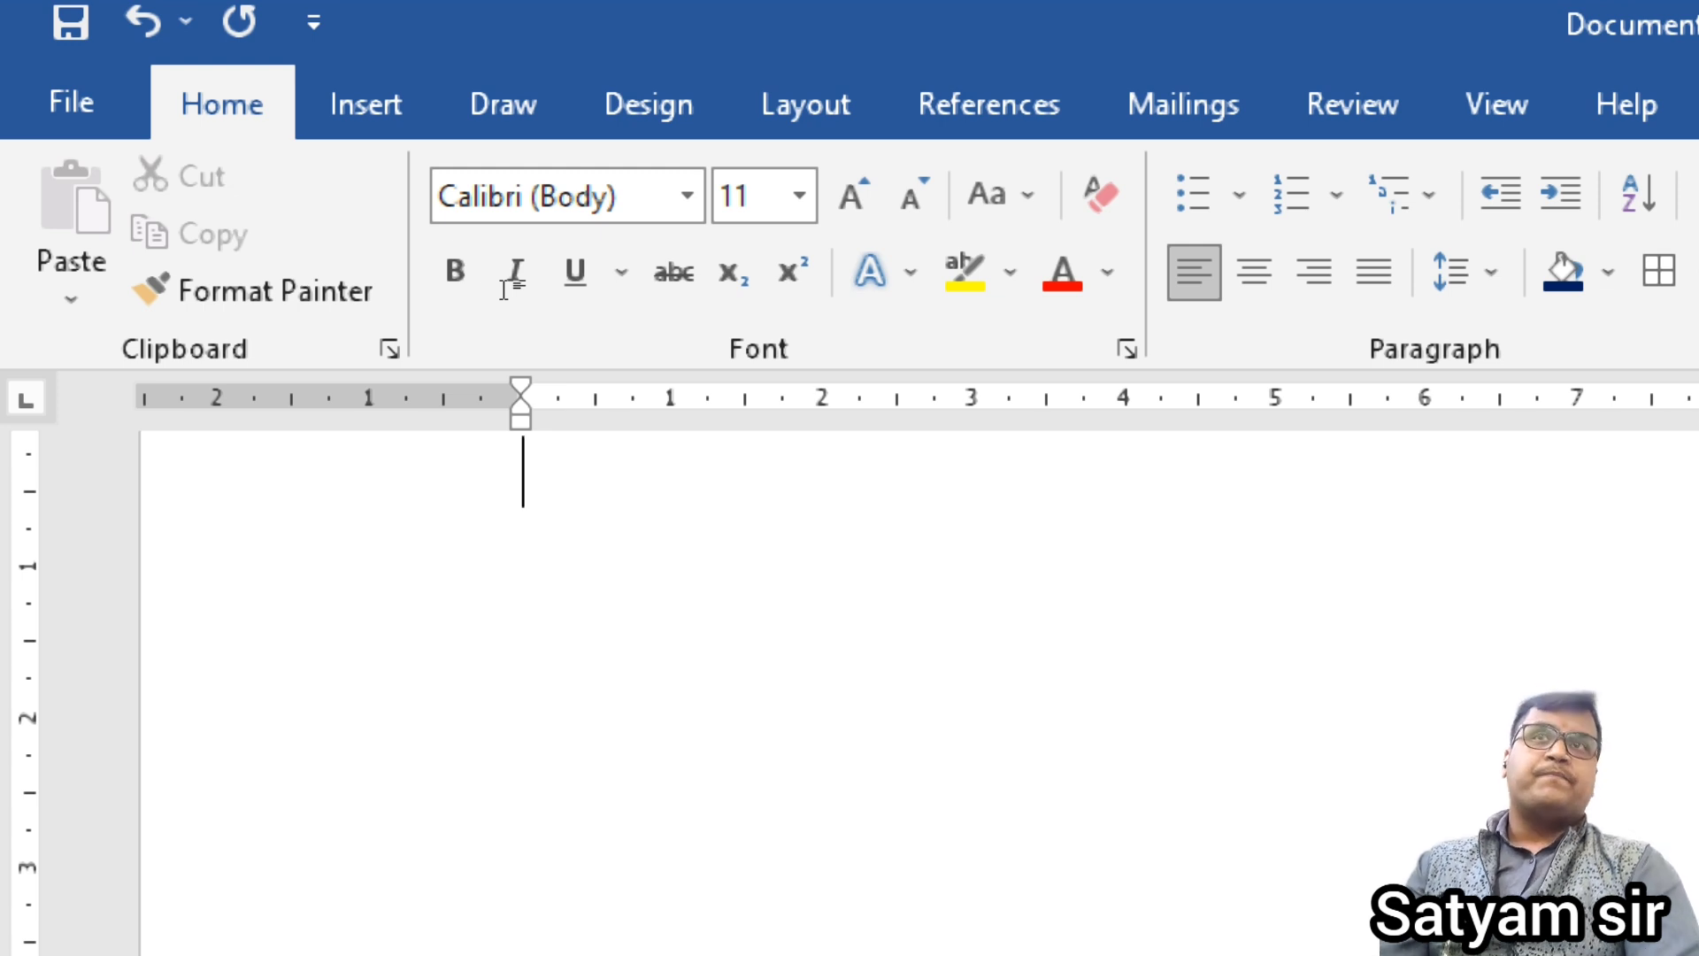
type("left")
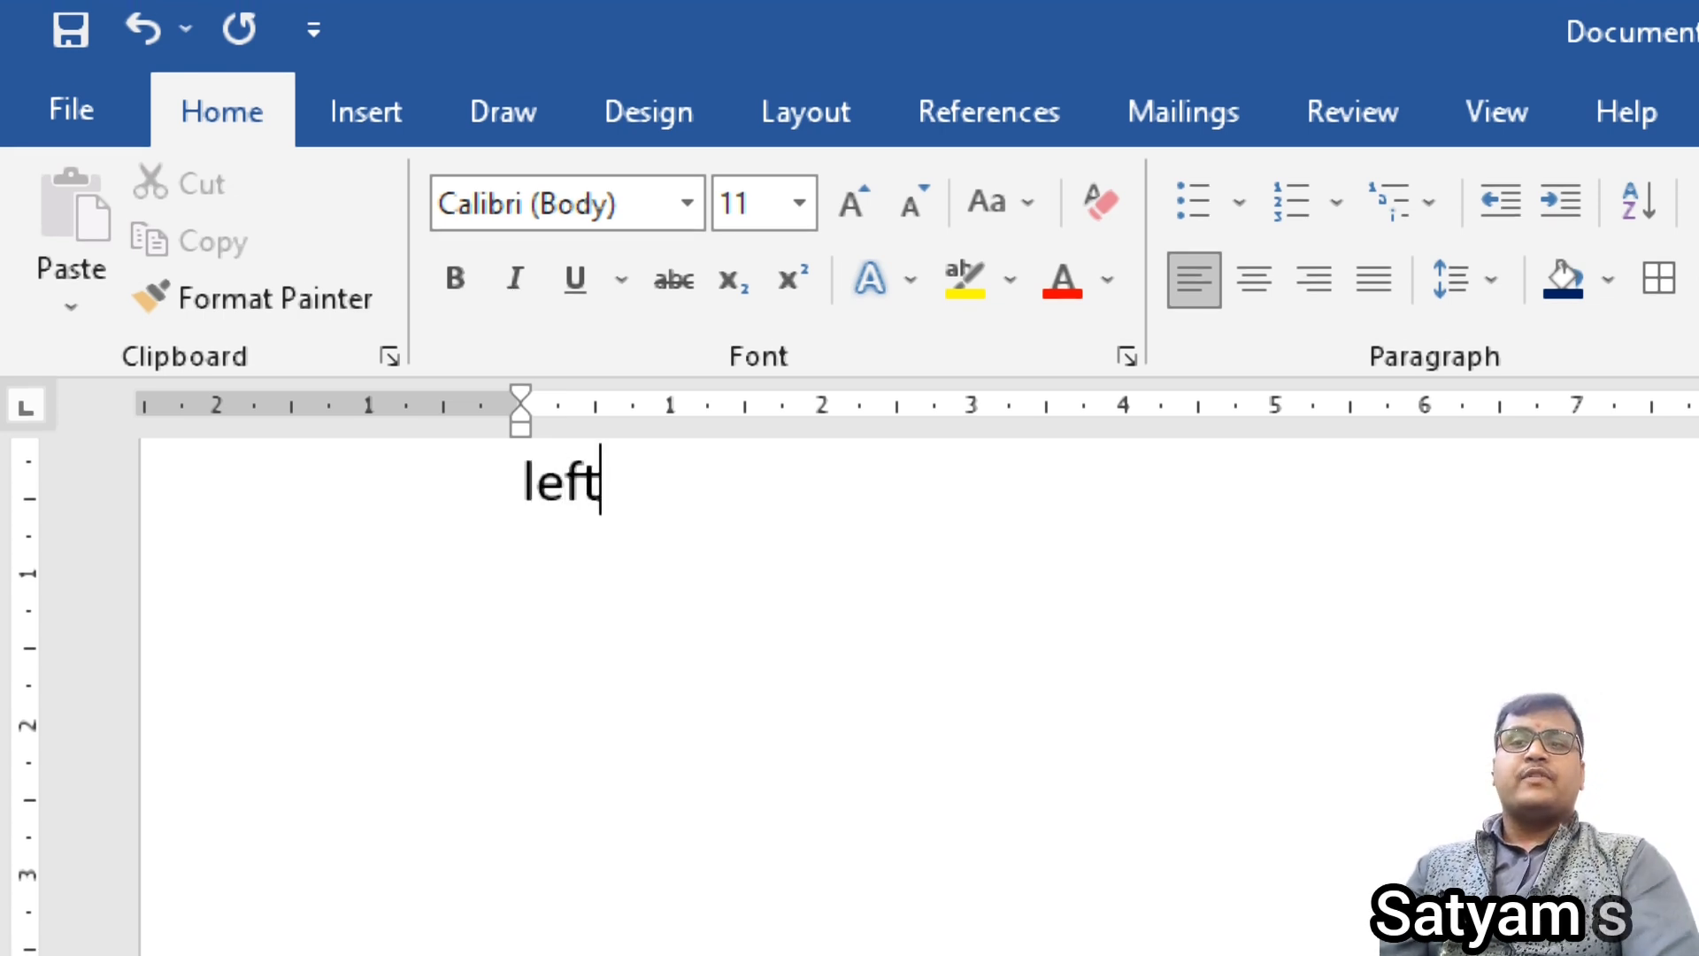
key("Return")
type("ti")
key("BackSpace")
key("BackSpace")
type("right")
key("Return")
type("special")
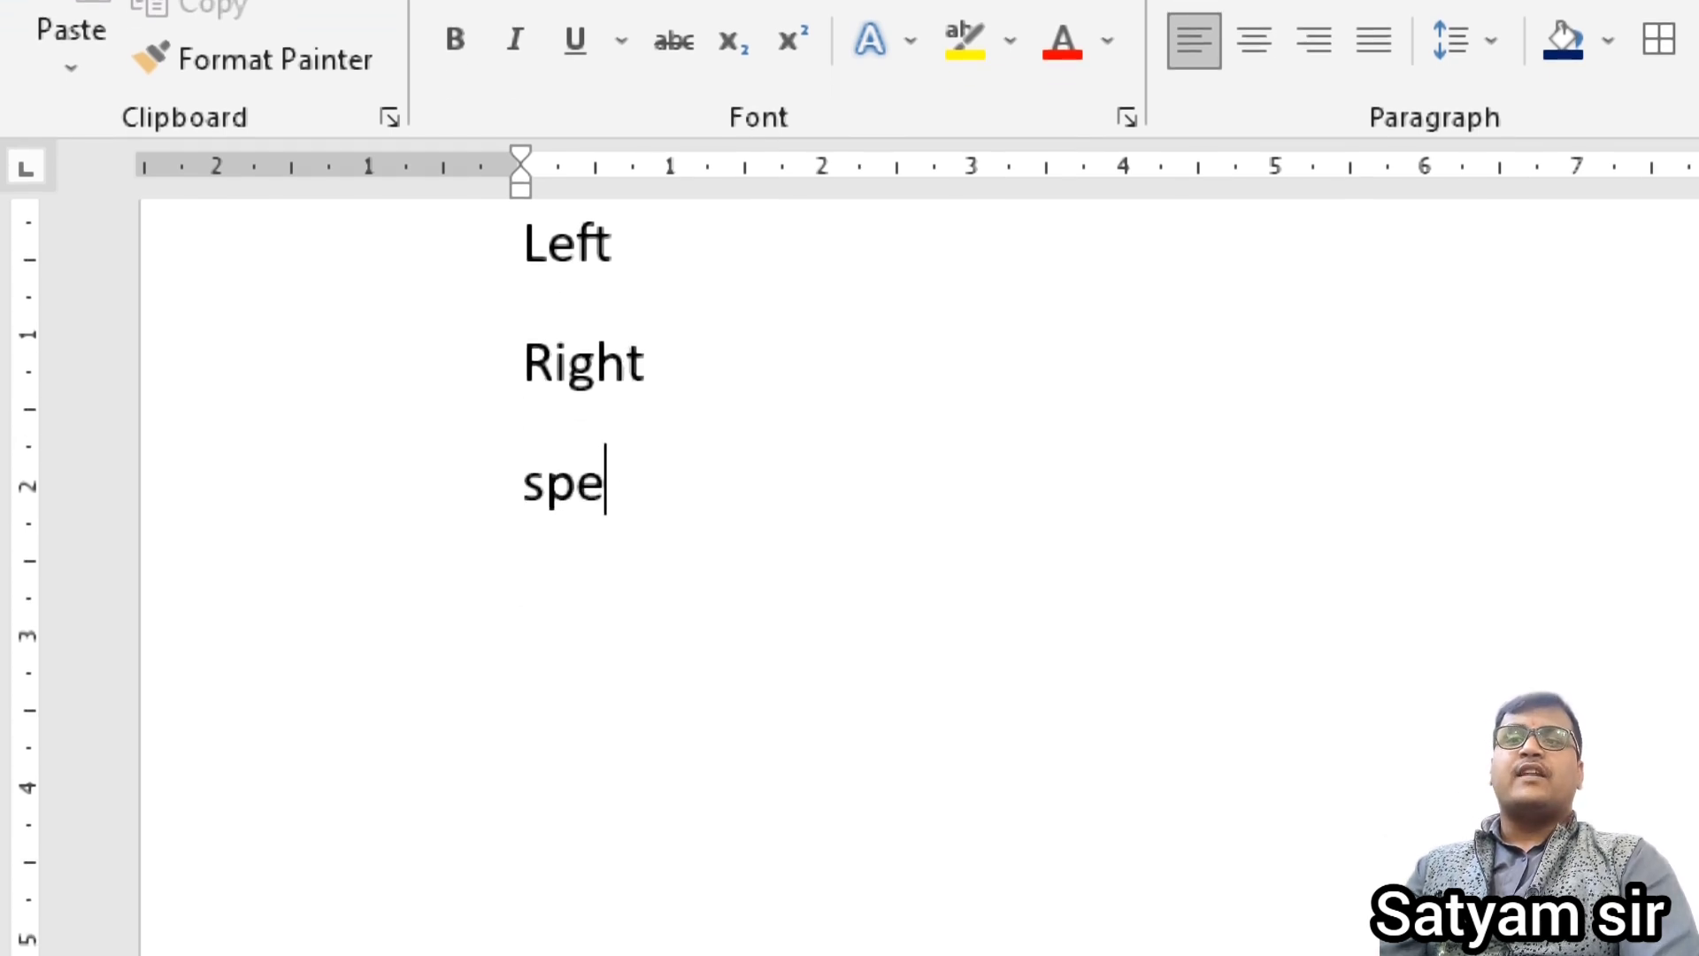
key("Return")
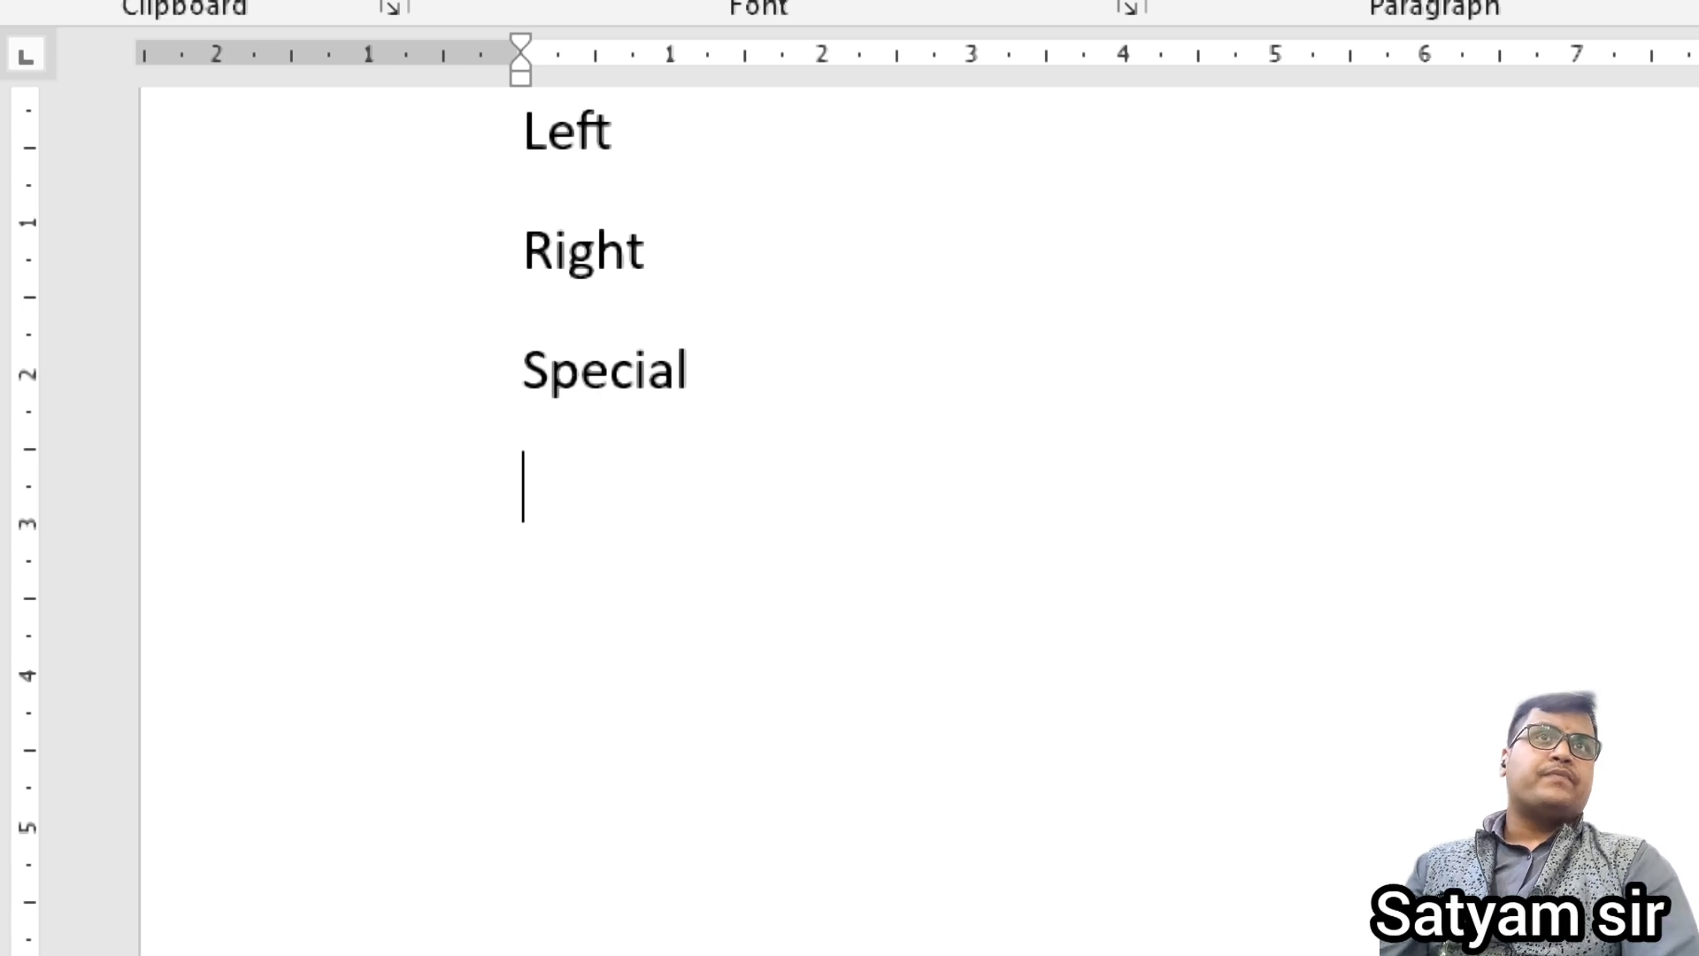
Step: Add First line and Hanging below Special as two sub-items, each set in by one tab
key("Tab")
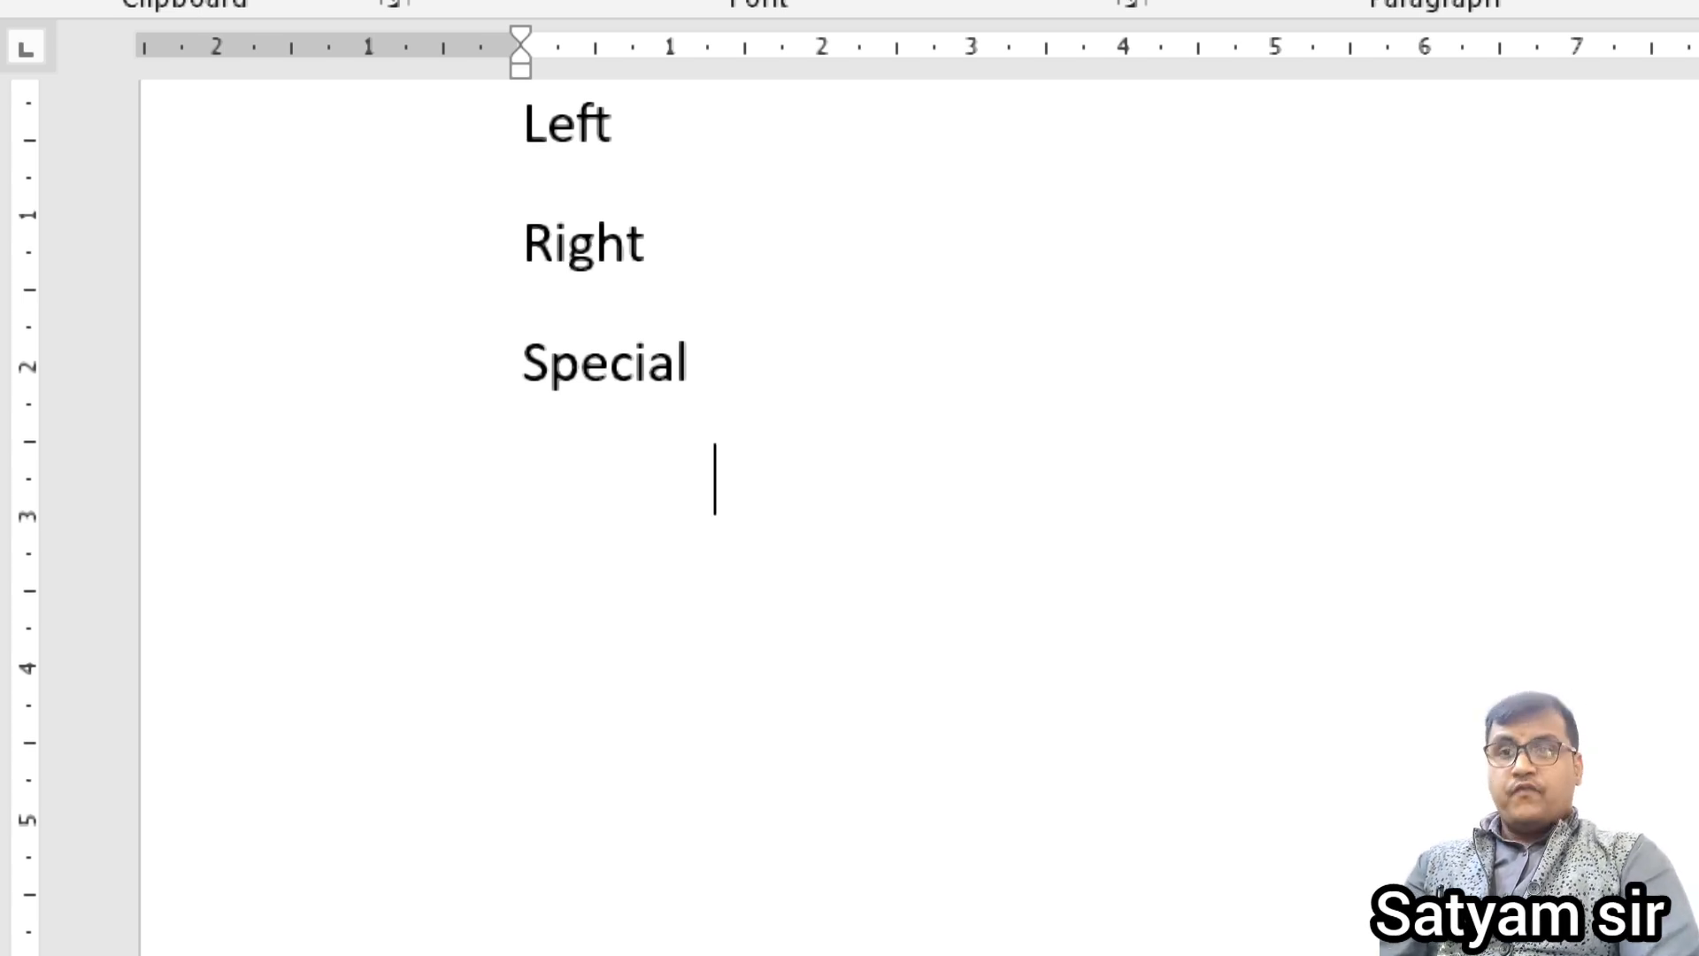
type("first line")
key("Return")
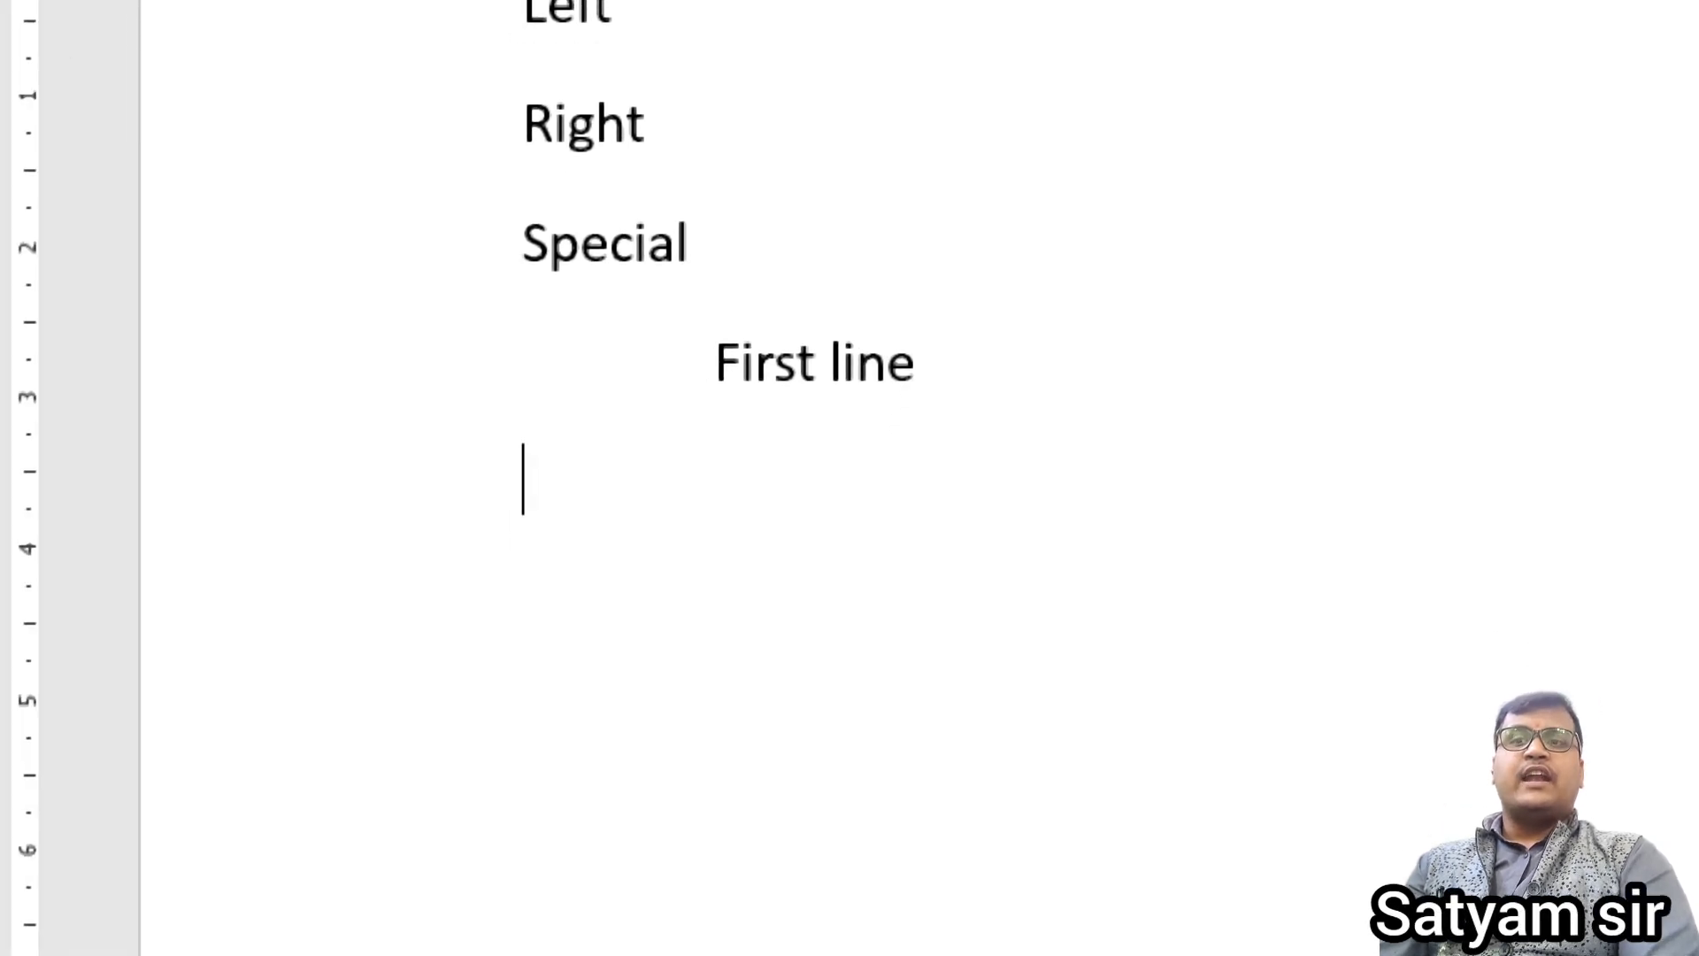
type("han")
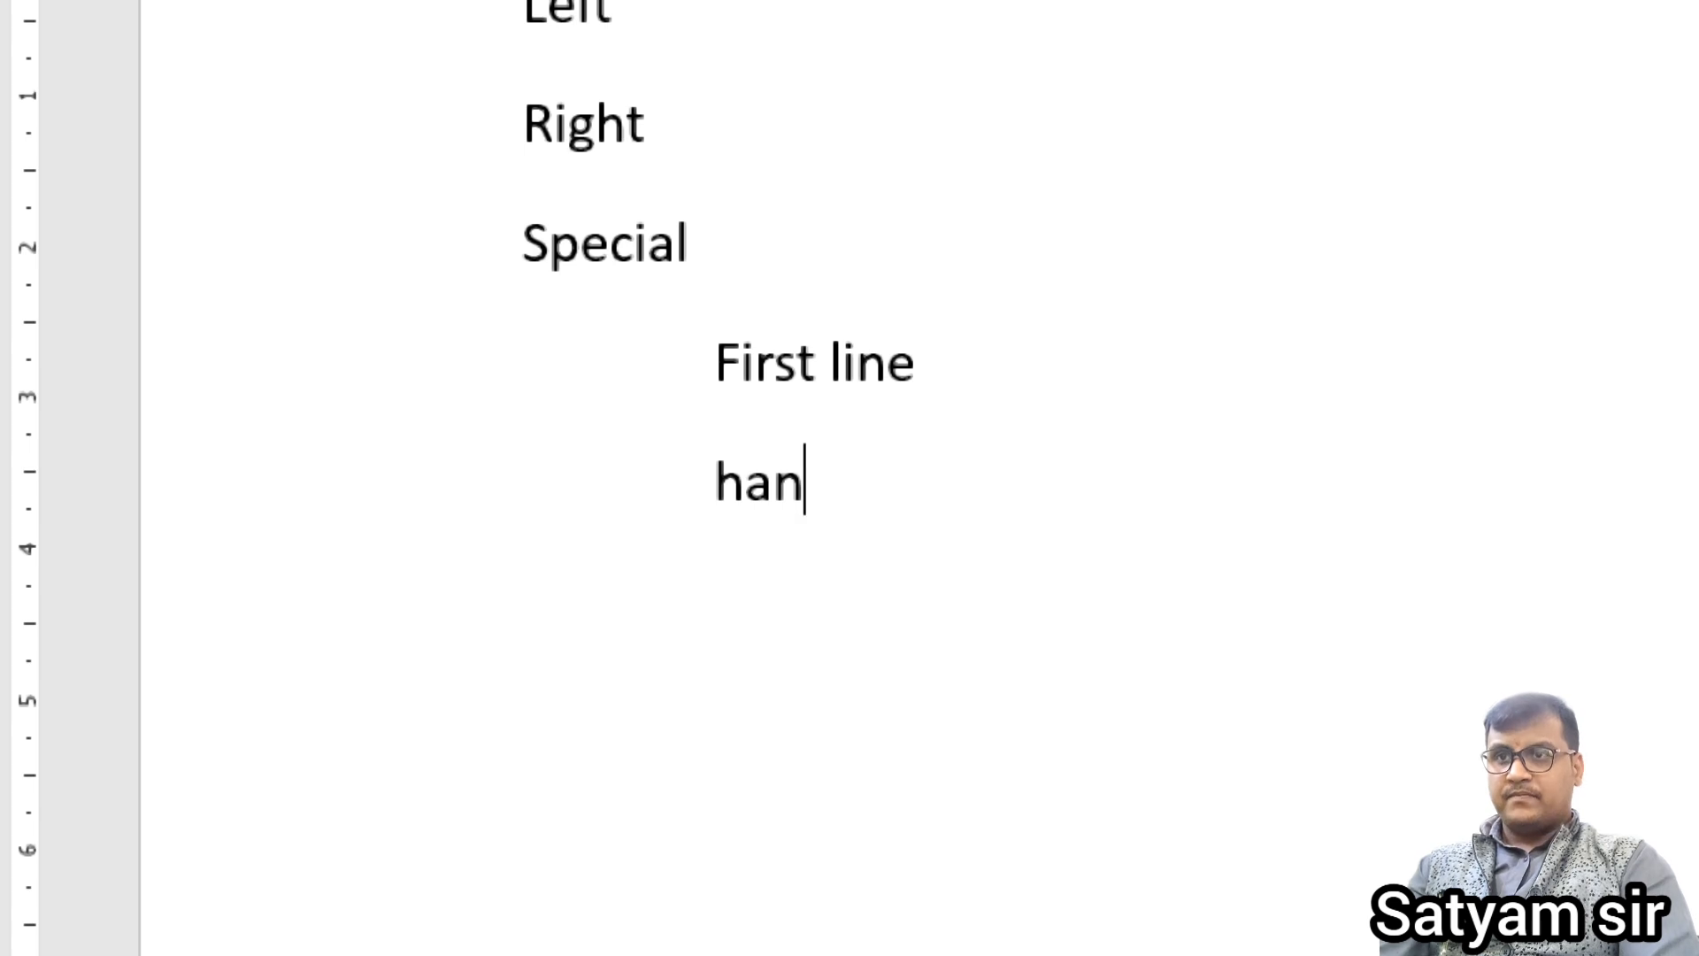
type("ging")
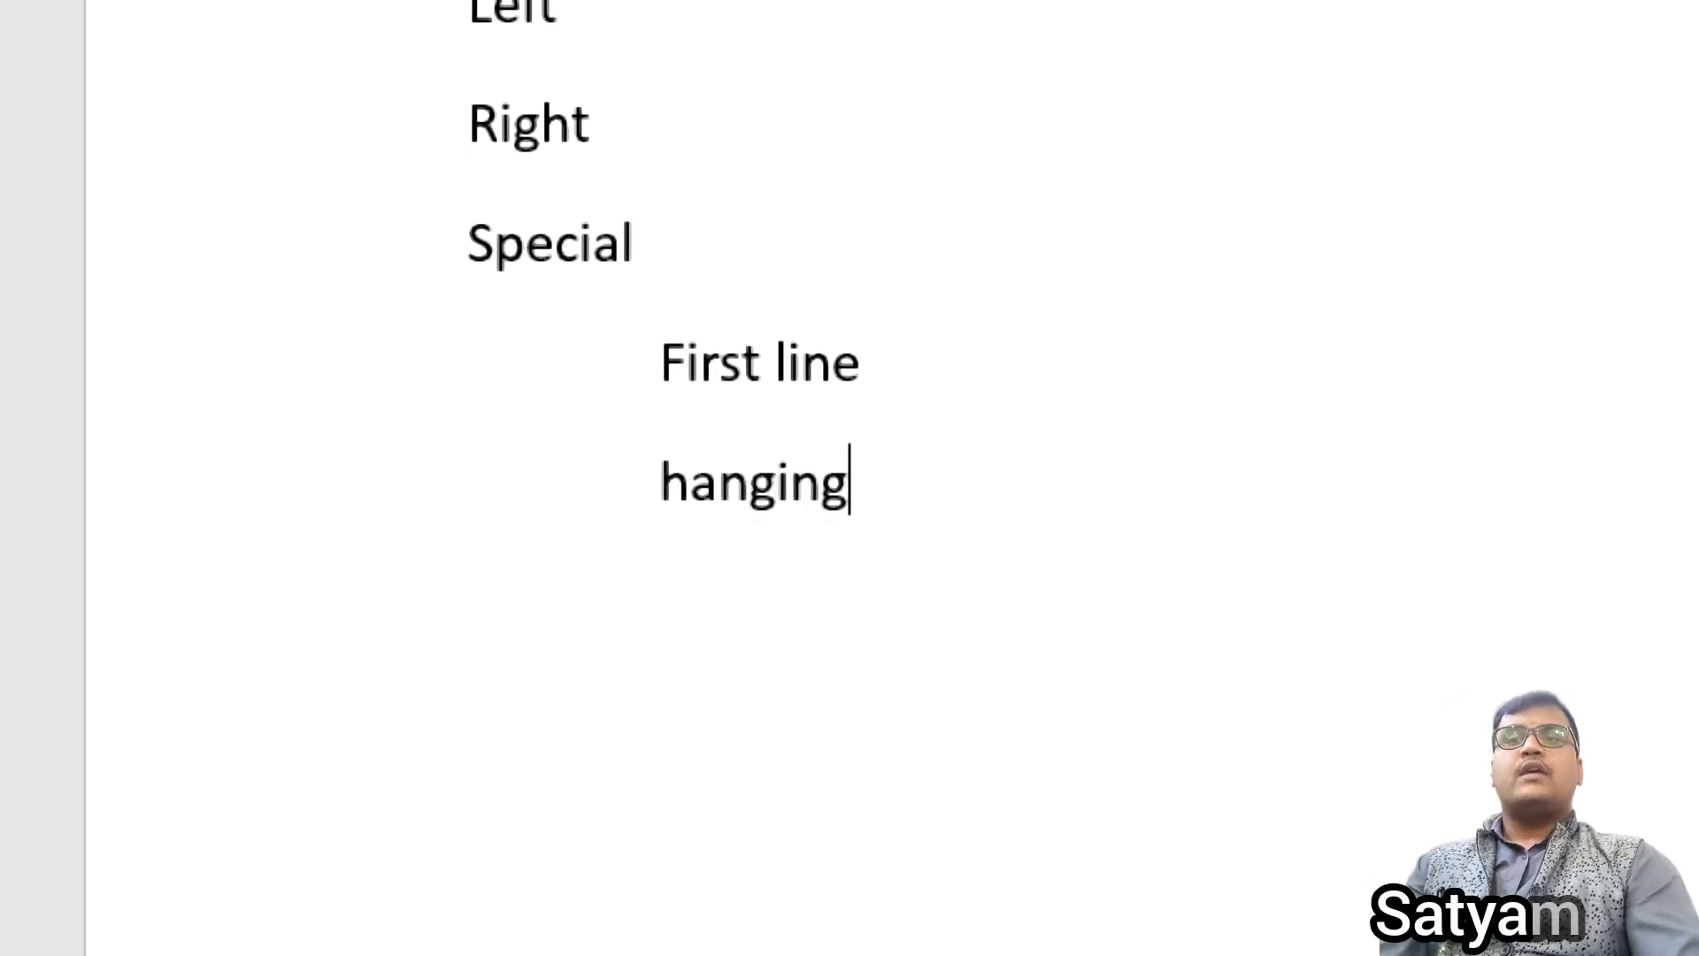
key("Return")
key("BackSpace")
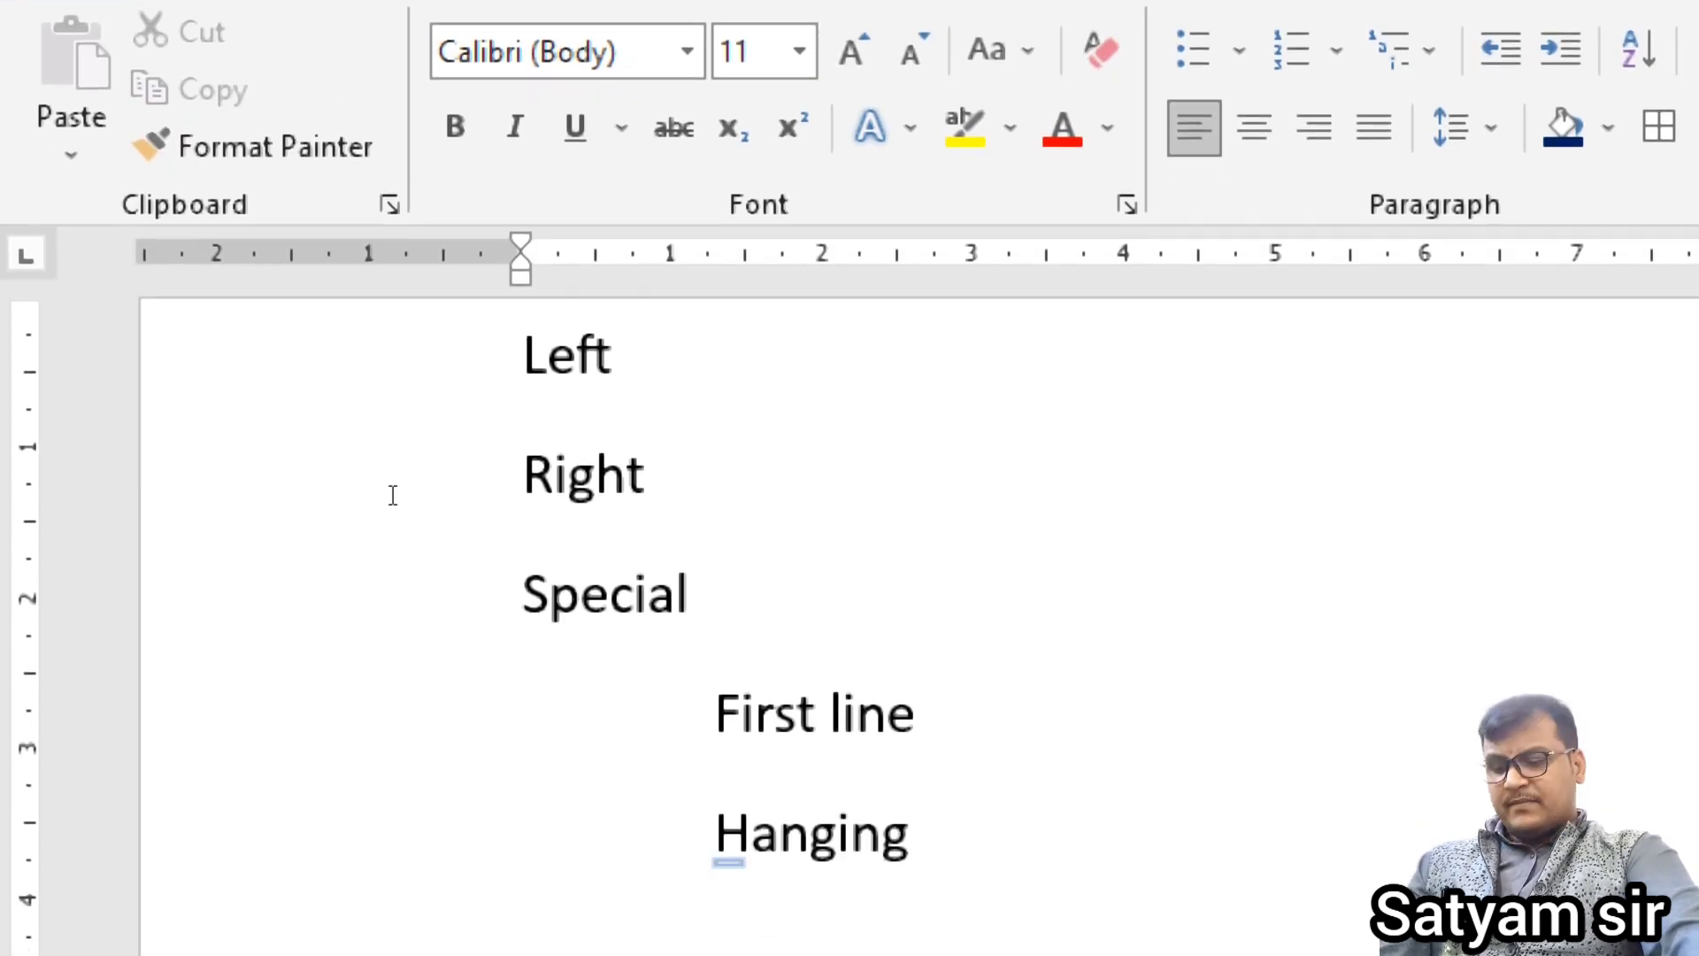
Step: Delete the whole list of indent types from the document
key("ctrl+a")
key("Delete")
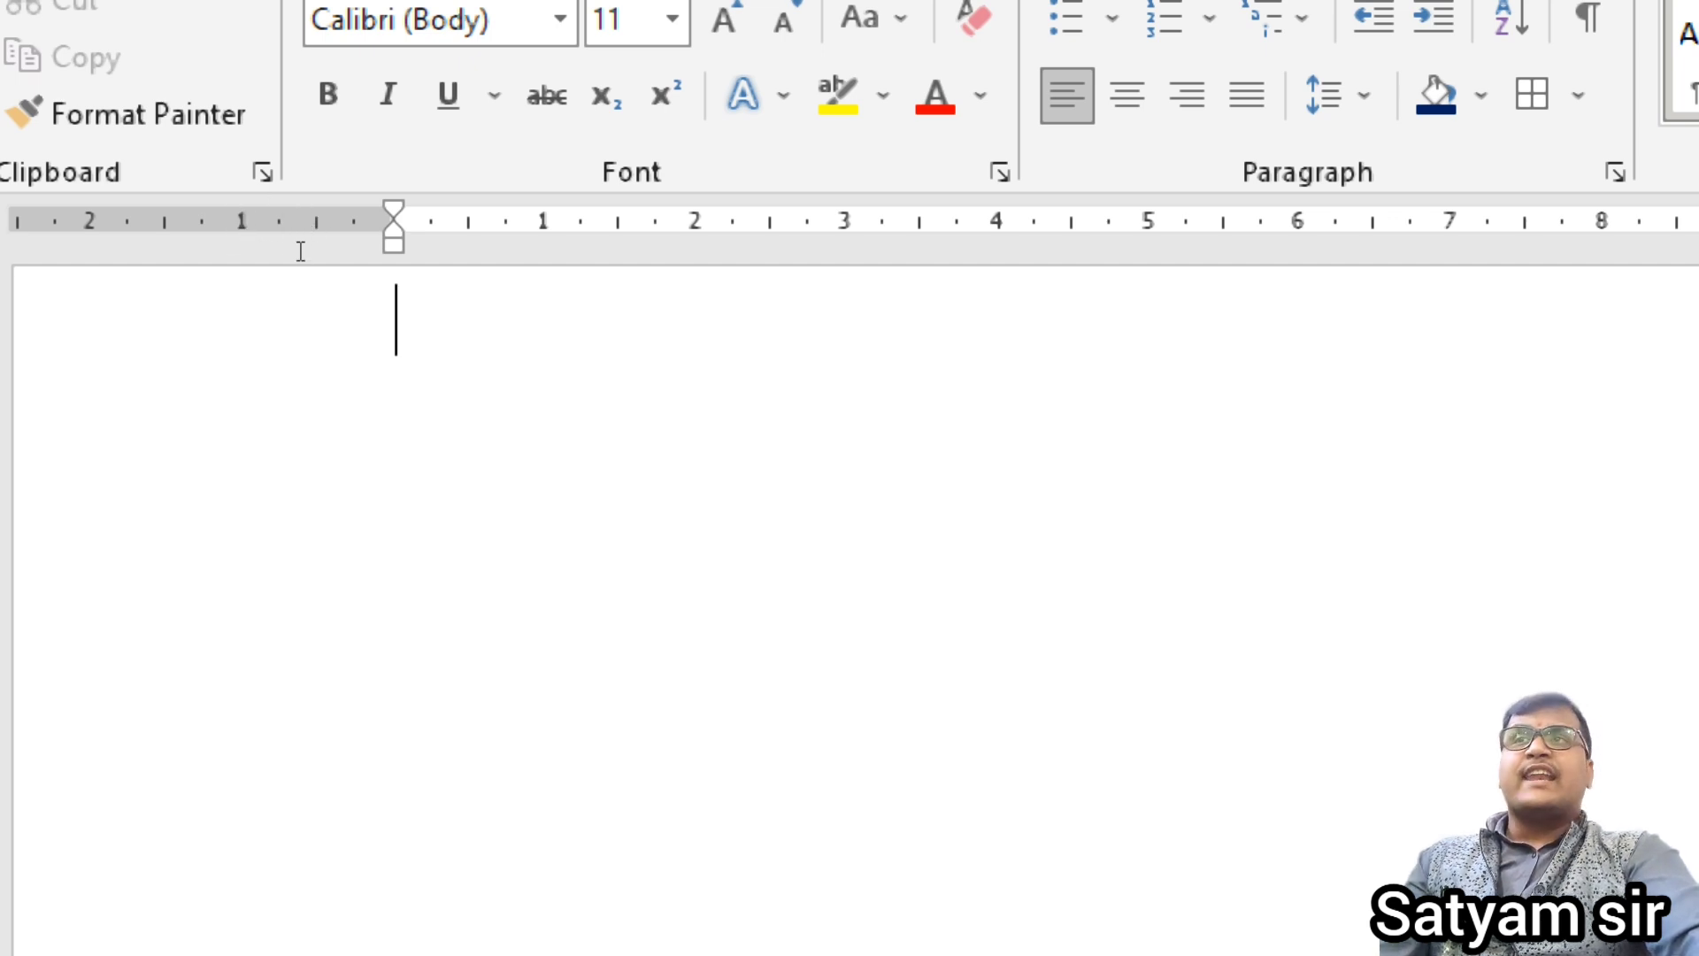
Step: Set the first line indent to 1 on the ruler and write a two-line filler paragraph of random letters ending with a period
left_click(260, 201)
left_click_drag(260, 202, 338, 204)
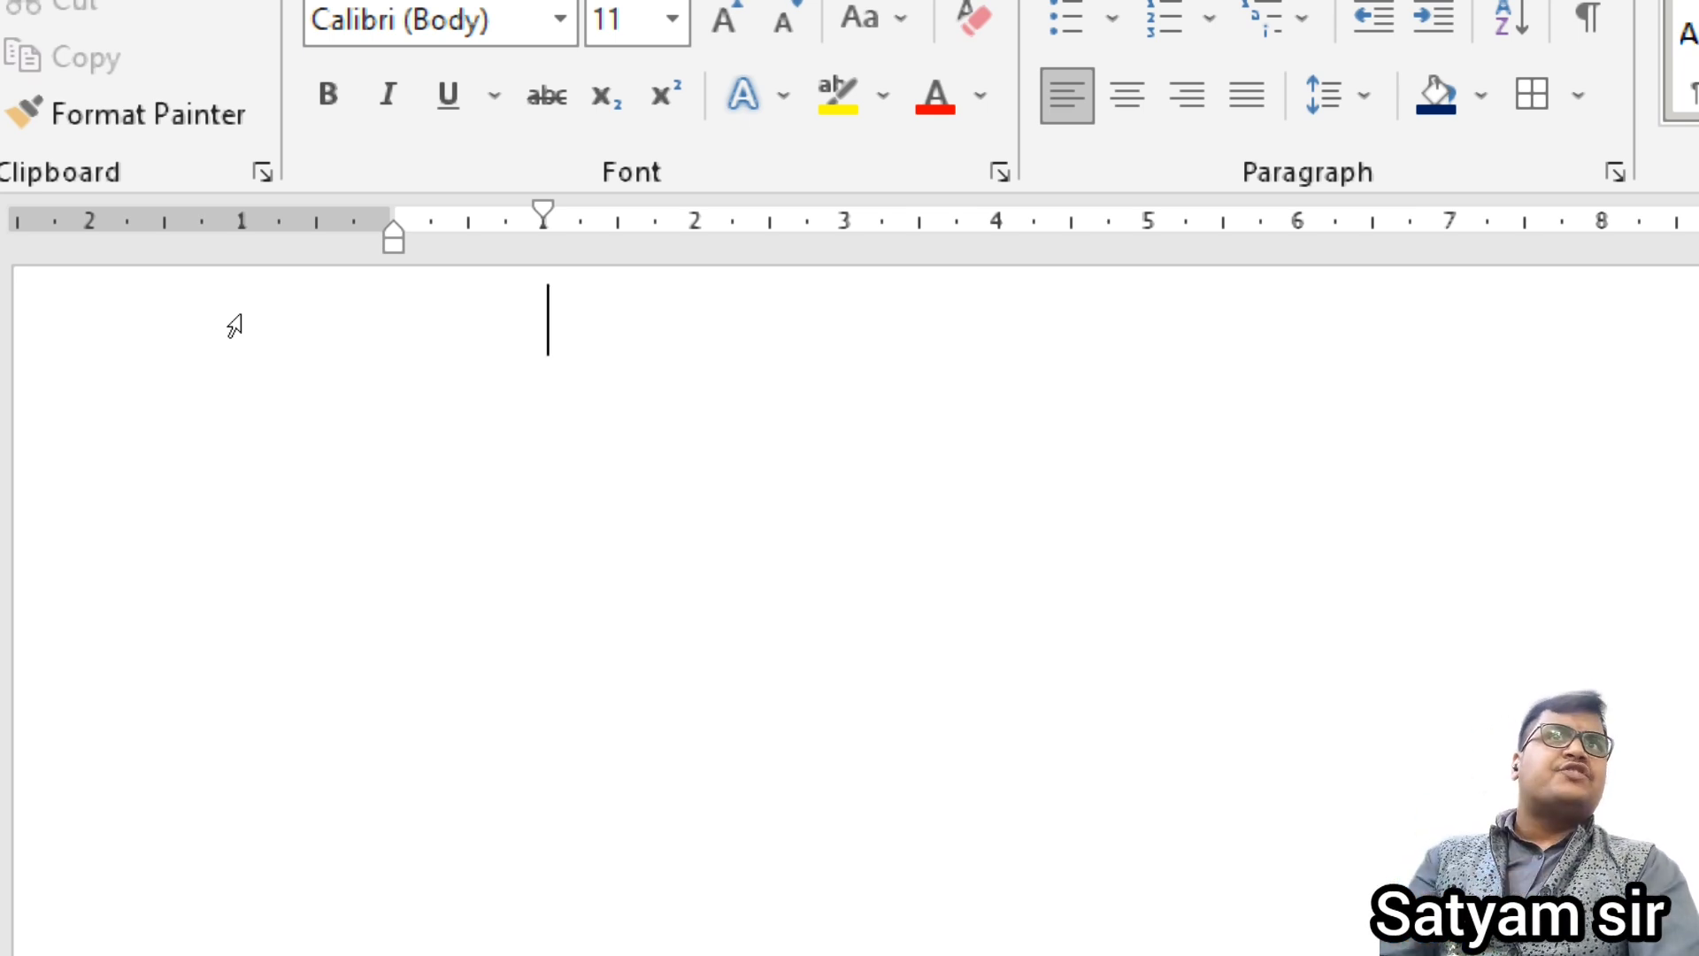
type("hjdhlj")
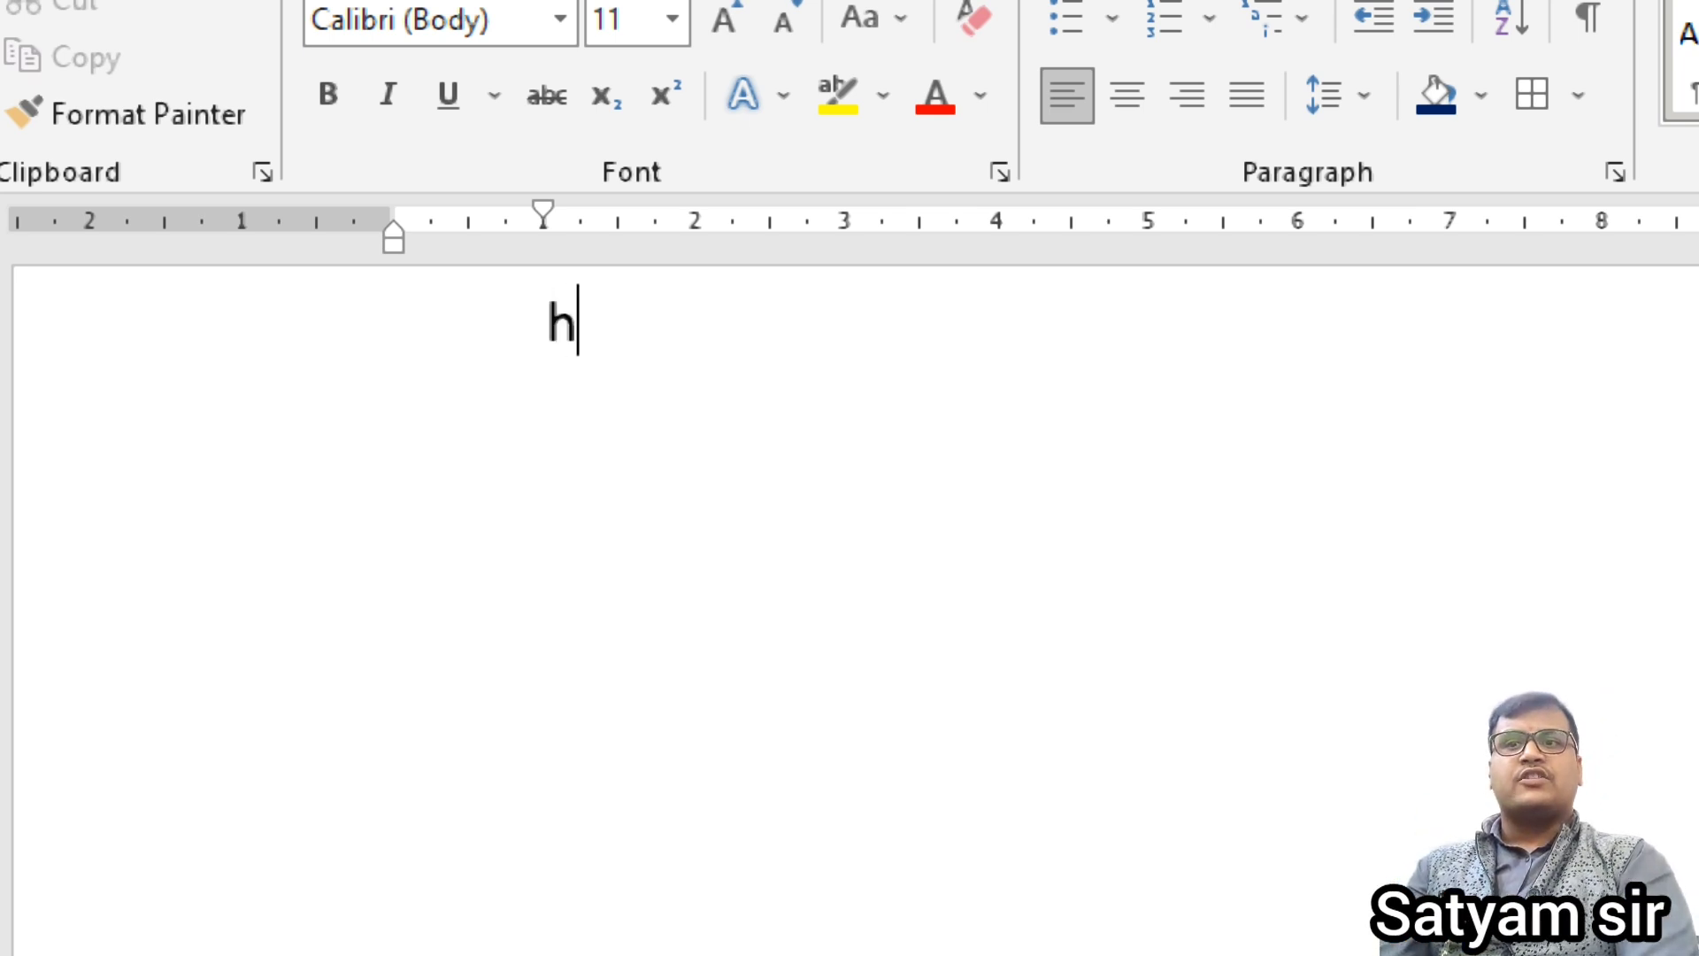
type("dfkj ld fjhdkjfhl jdfhkjladfhkjdslfk")
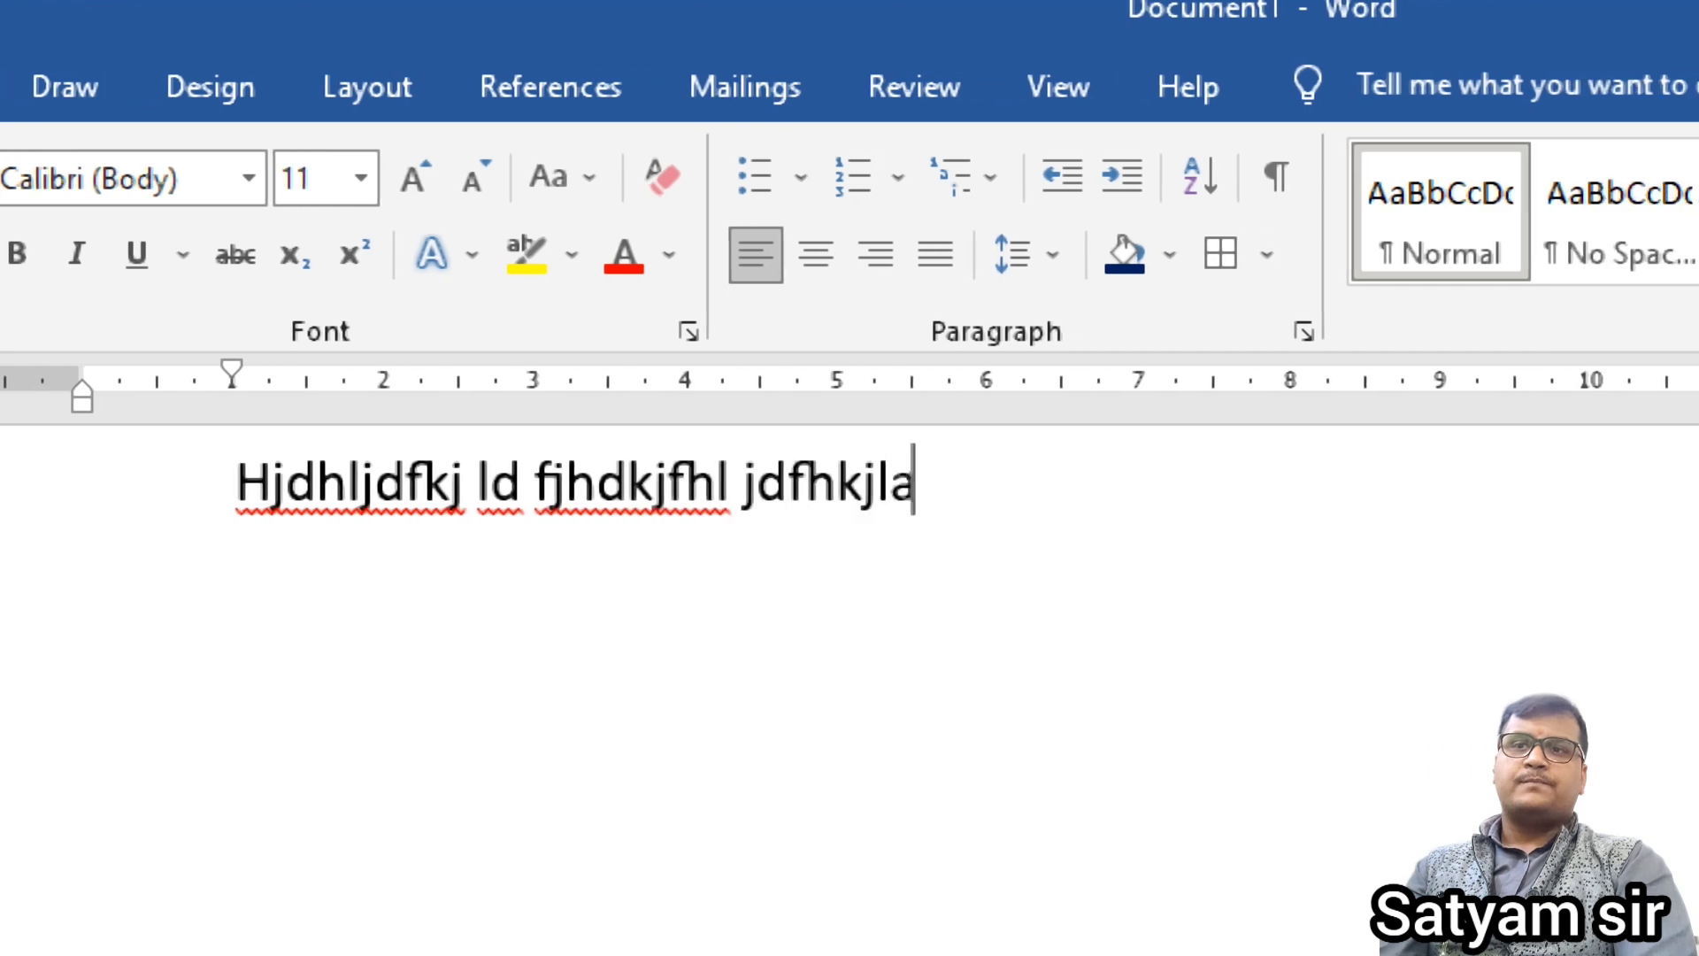
type("ljd fh ajk fkd fkjd f kjfhkjhfkjldah ")
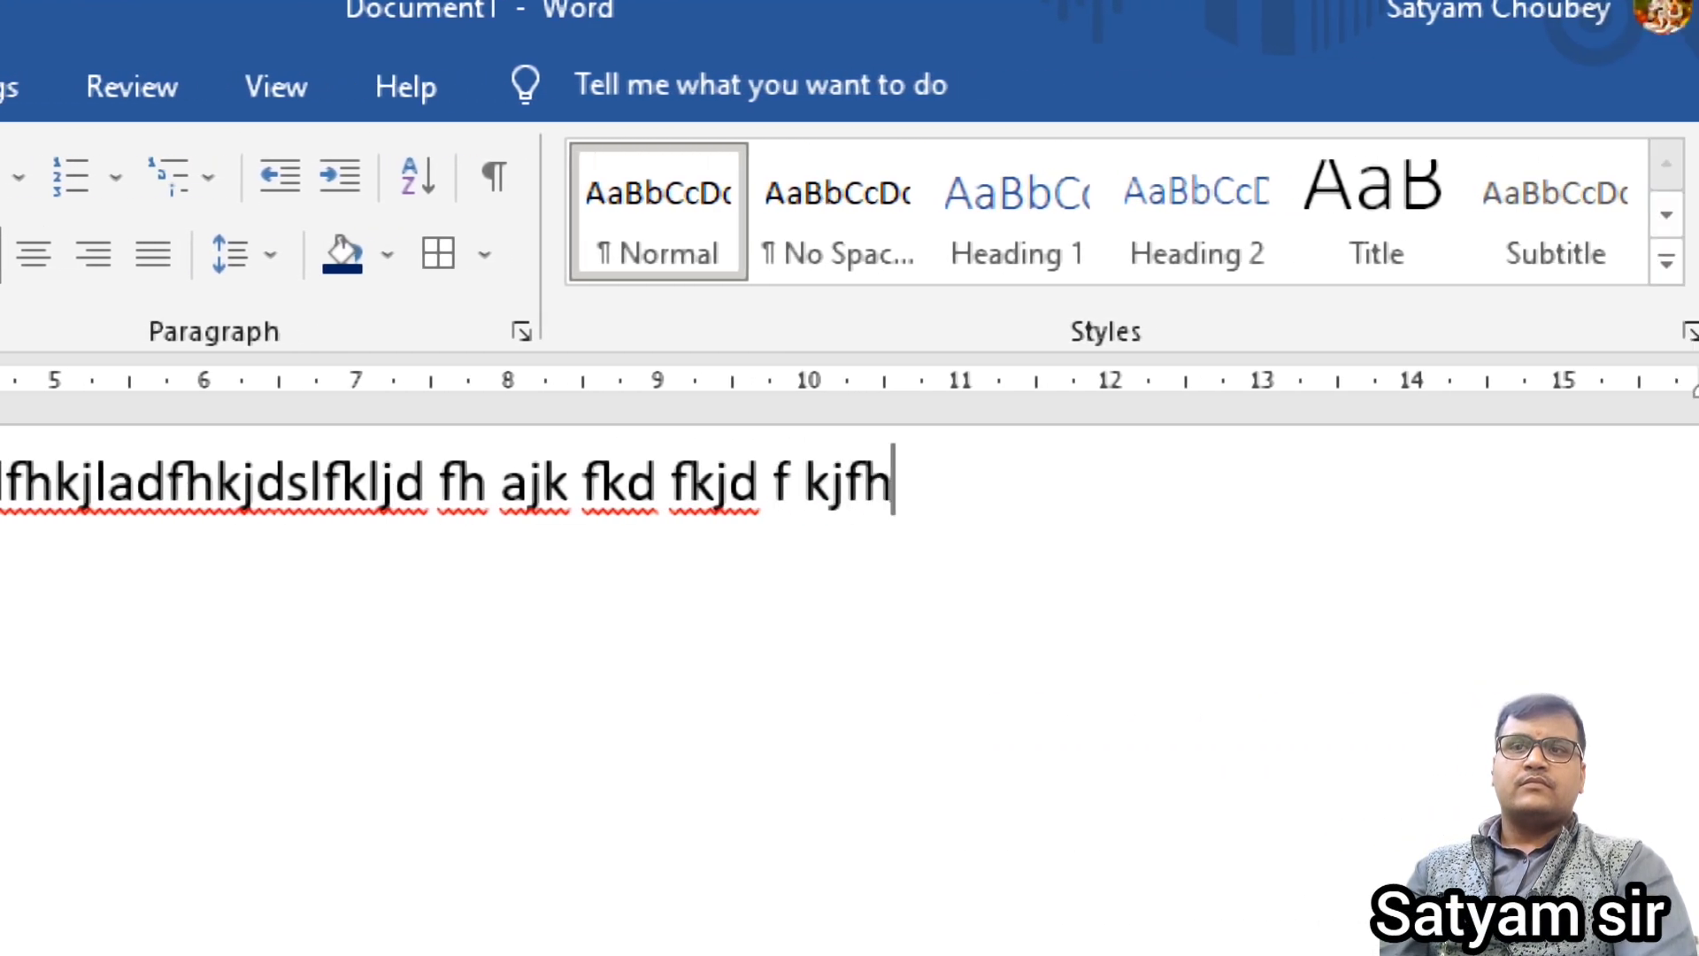
type("fkljd fhk ajsd fhsdjhfkjdhkjd fljhd")
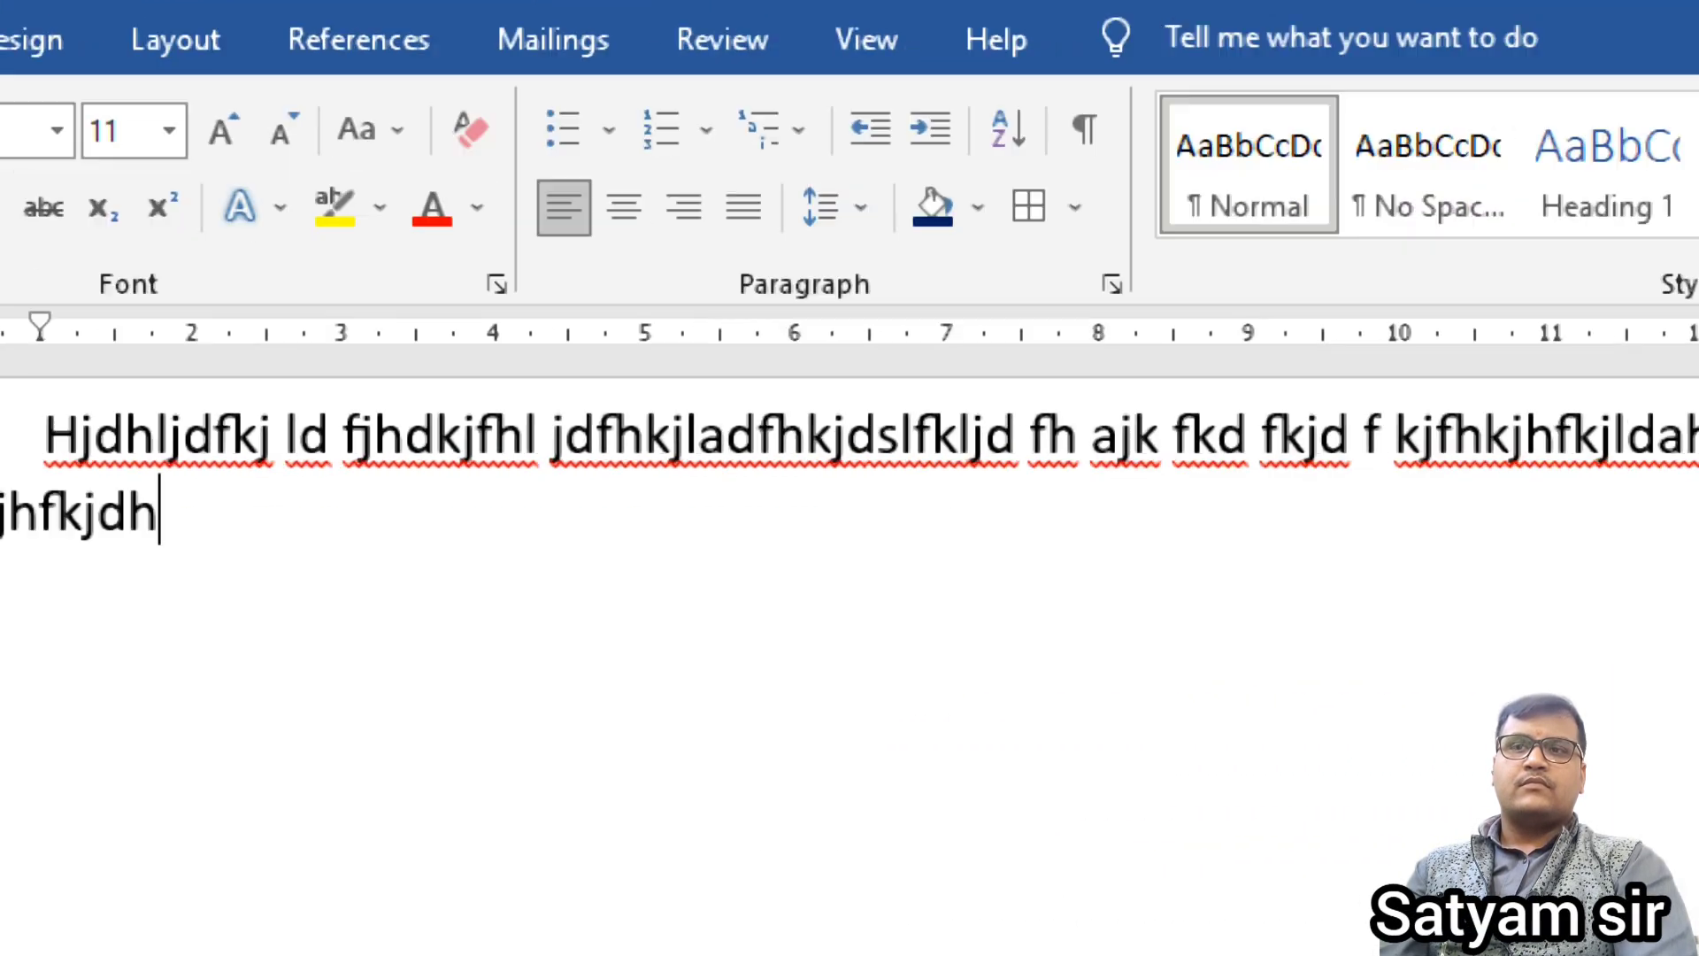
type("lk jhdjkhf")
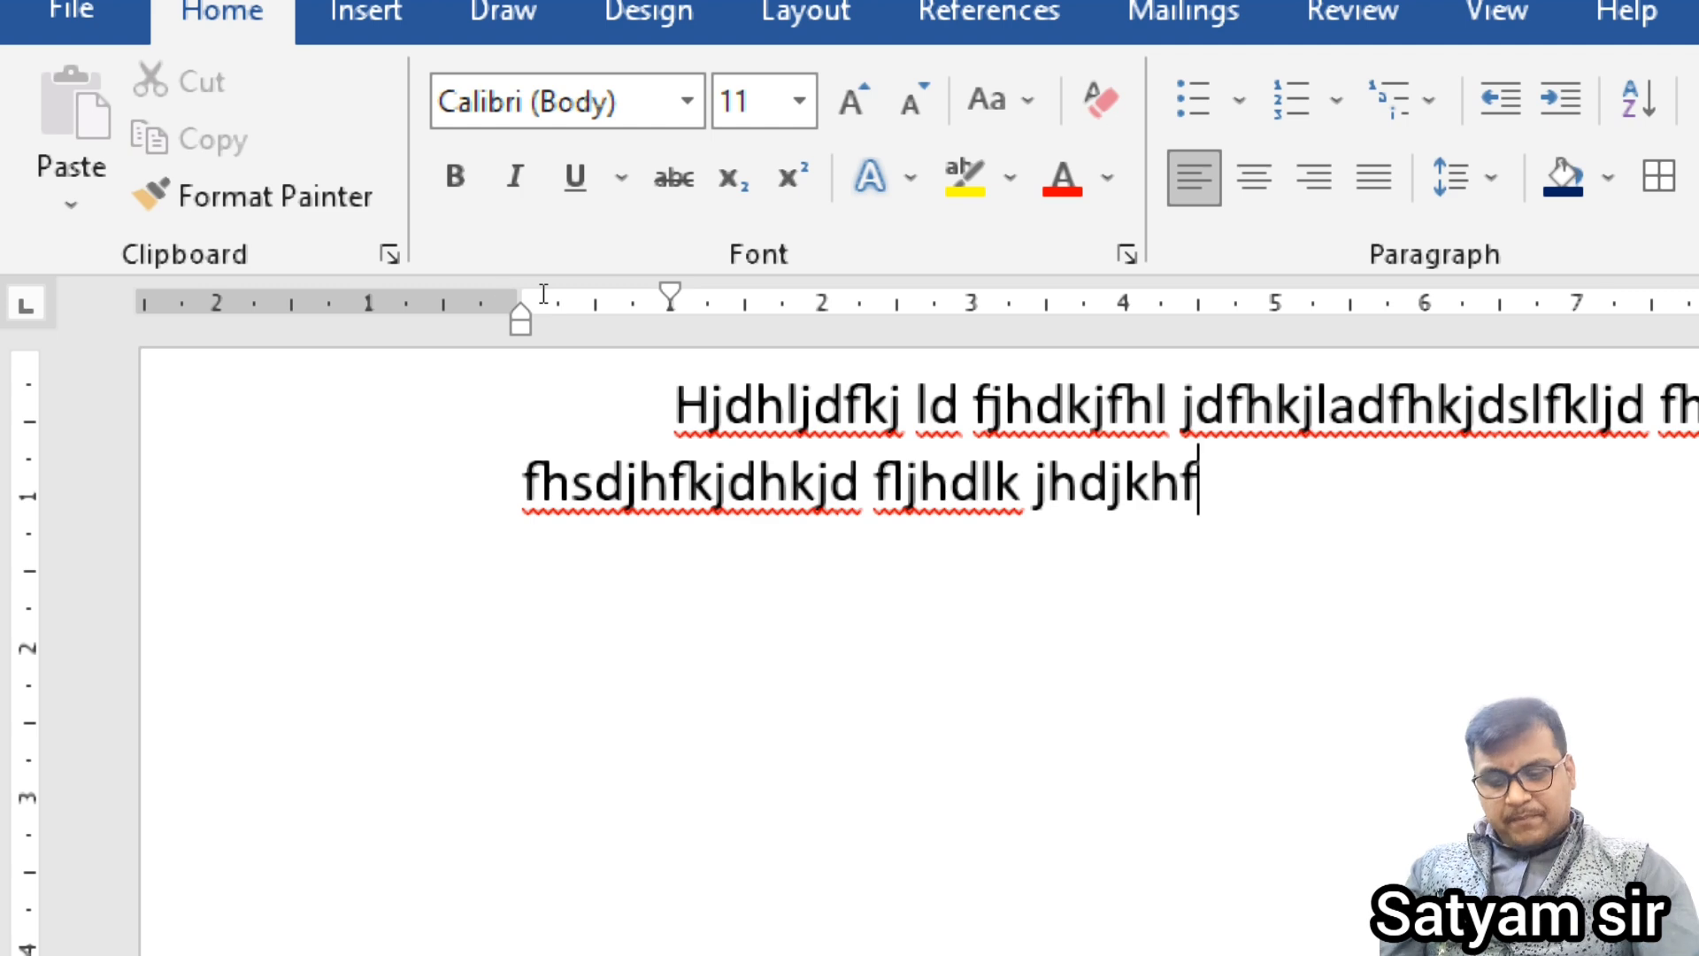
type(".")
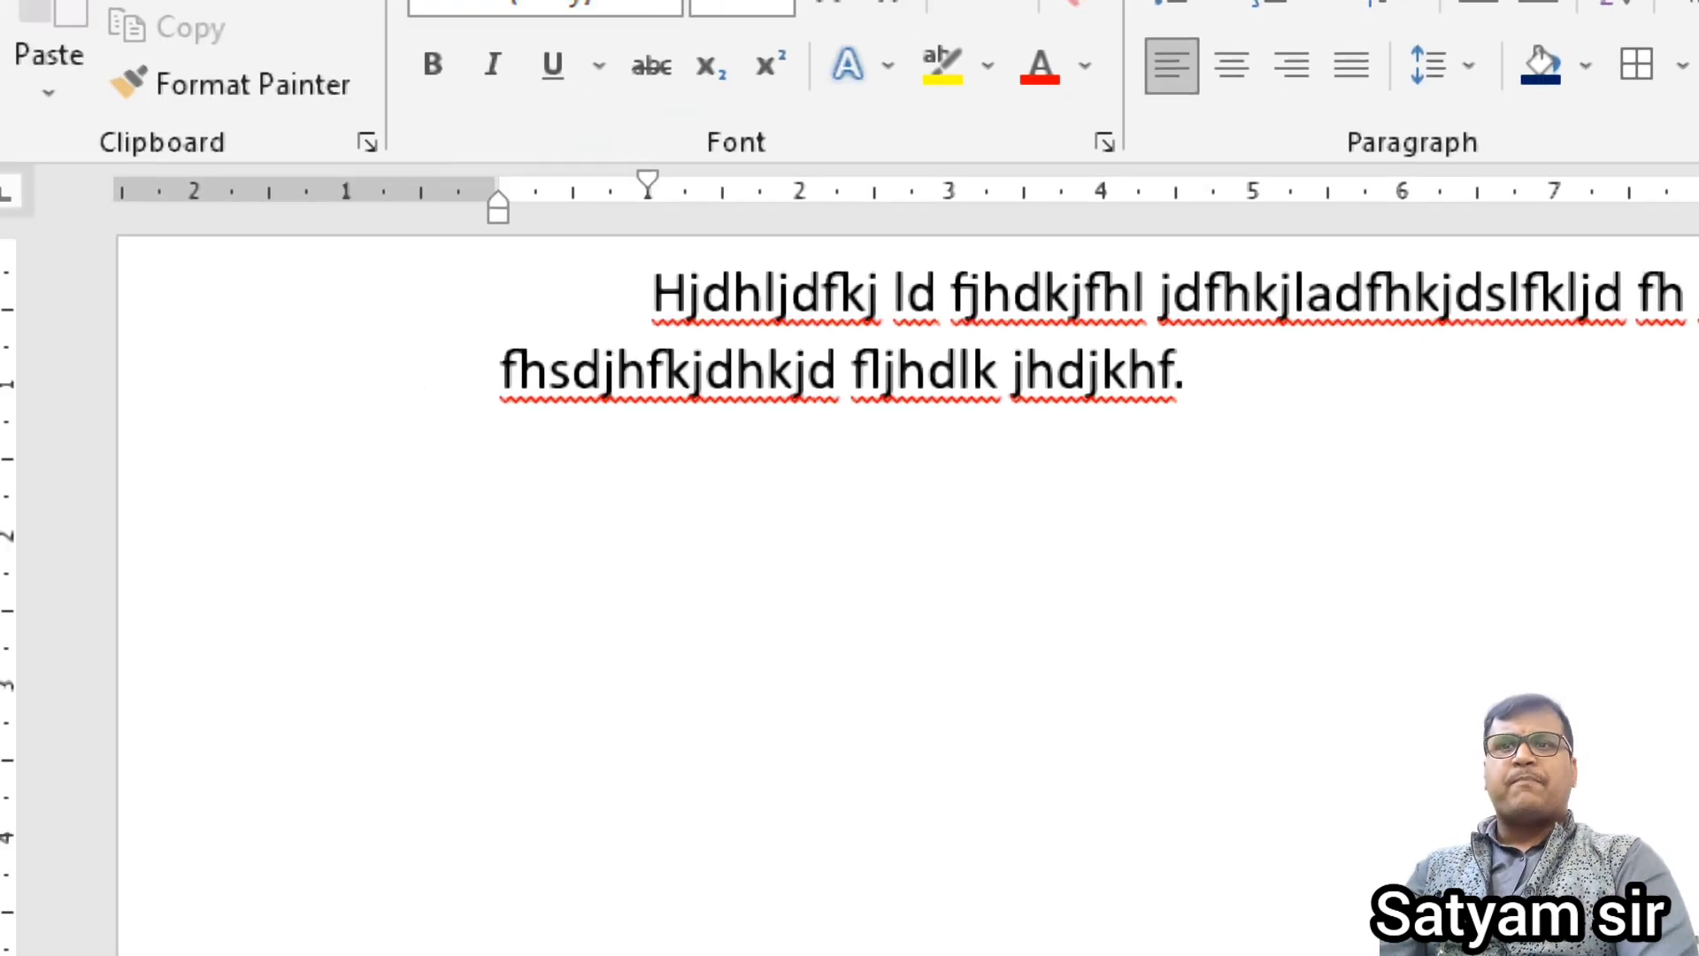
Step: Start a second filler paragraph of random letters, and delete all the text in the document
key("Return")
type("alshfjldhlfjhldjfkhljdf")
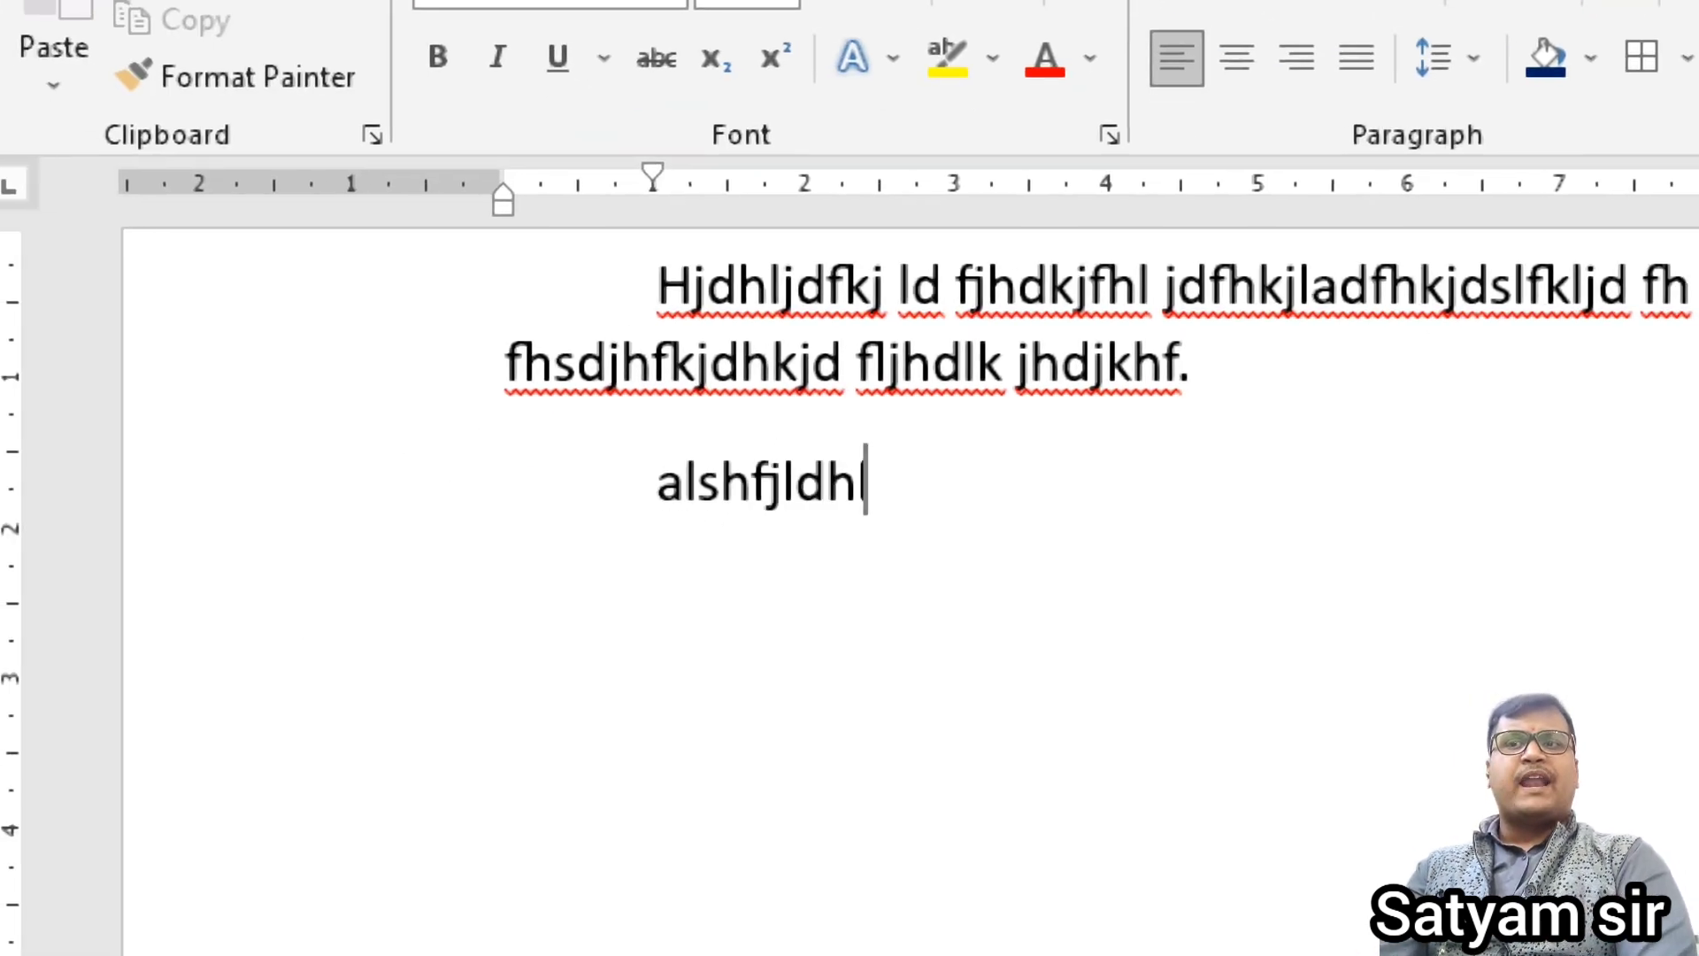
type("jkldlf")
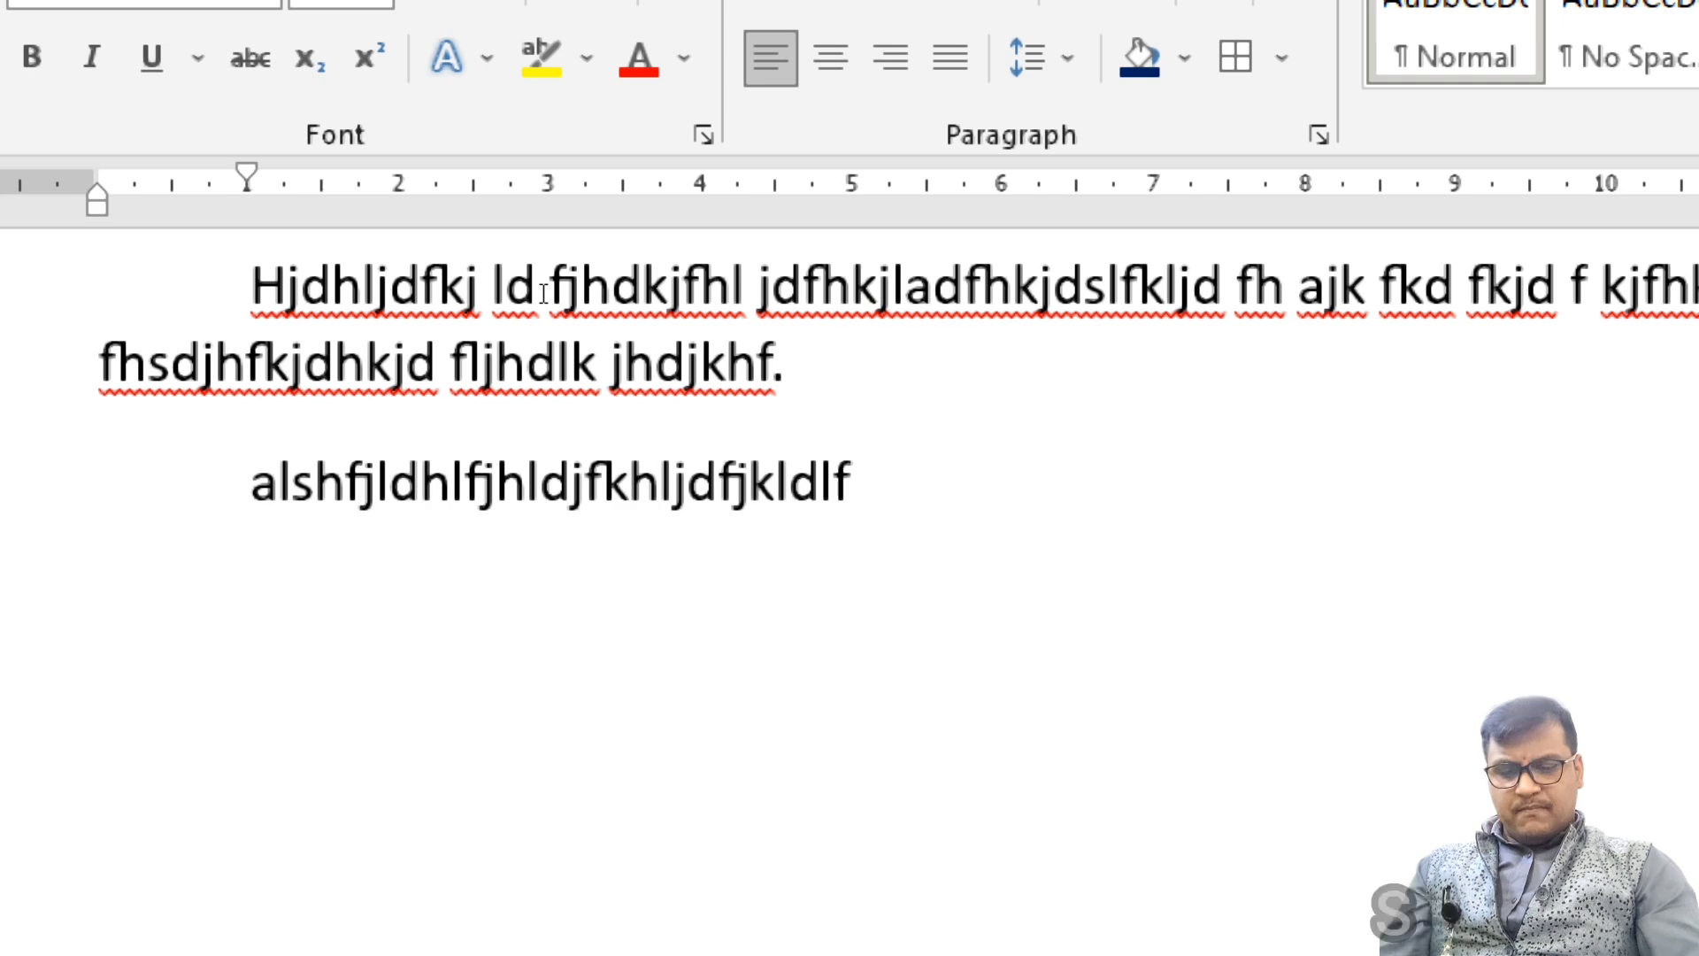
key("ctrl+a")
key("Delete")
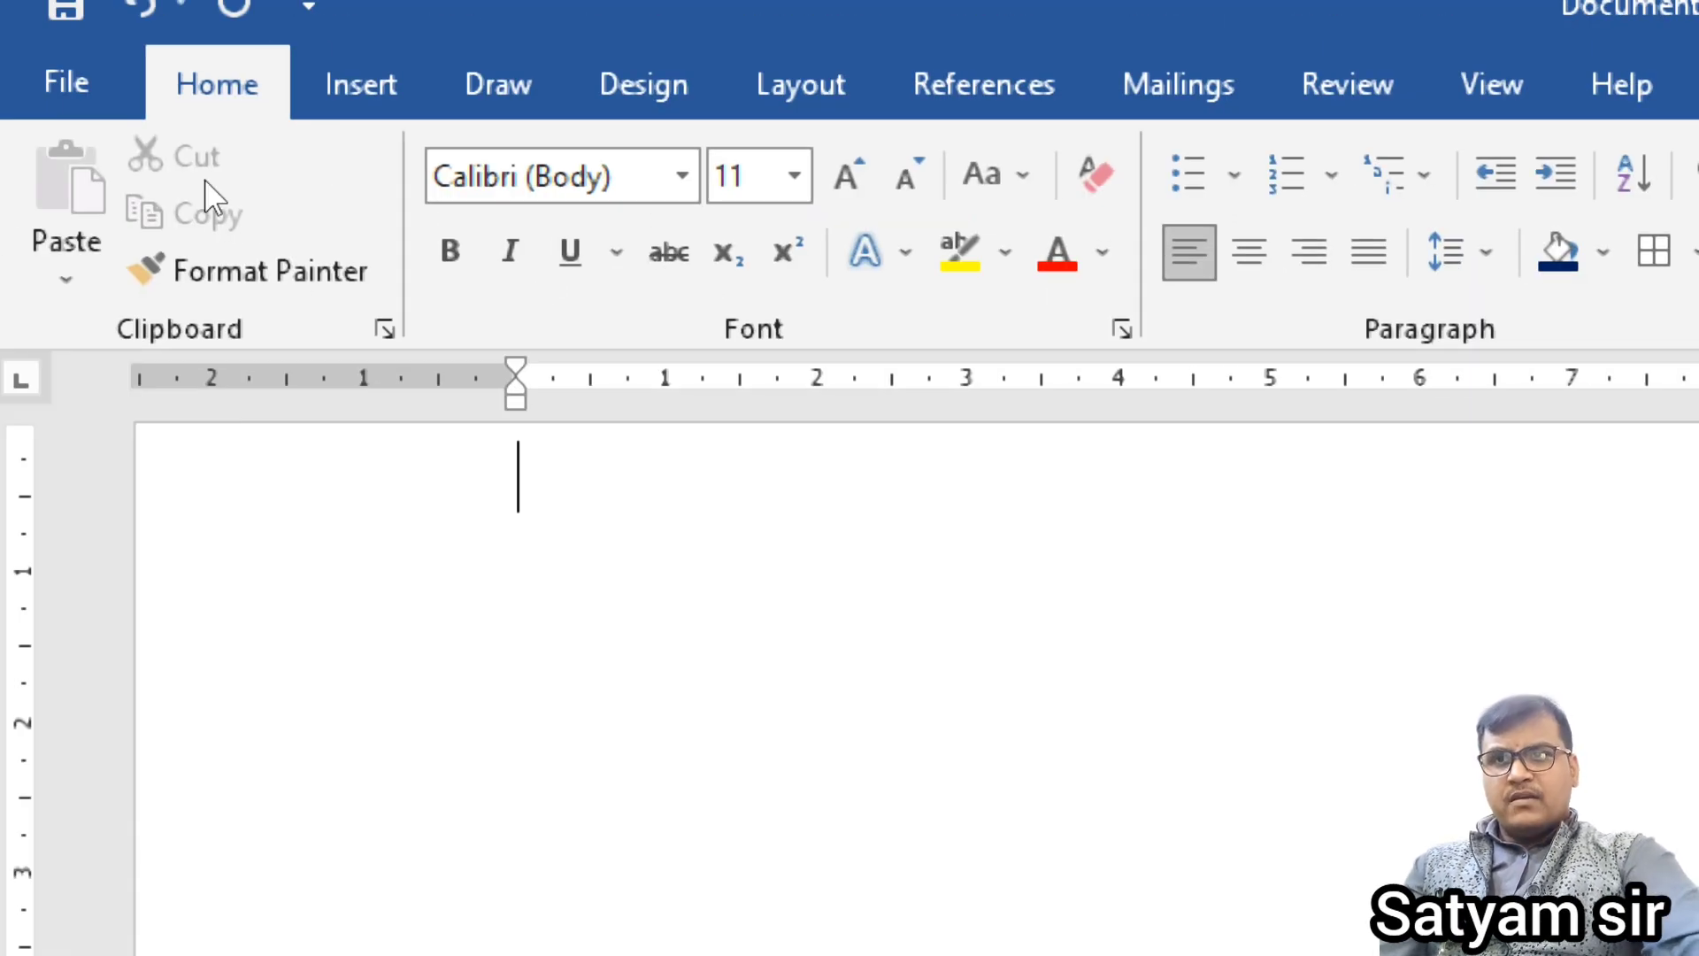
Step: Set the first line indent to 1 on the ruler and generate sample paragraphs with =rand()
key("Tab")
key("Tab")
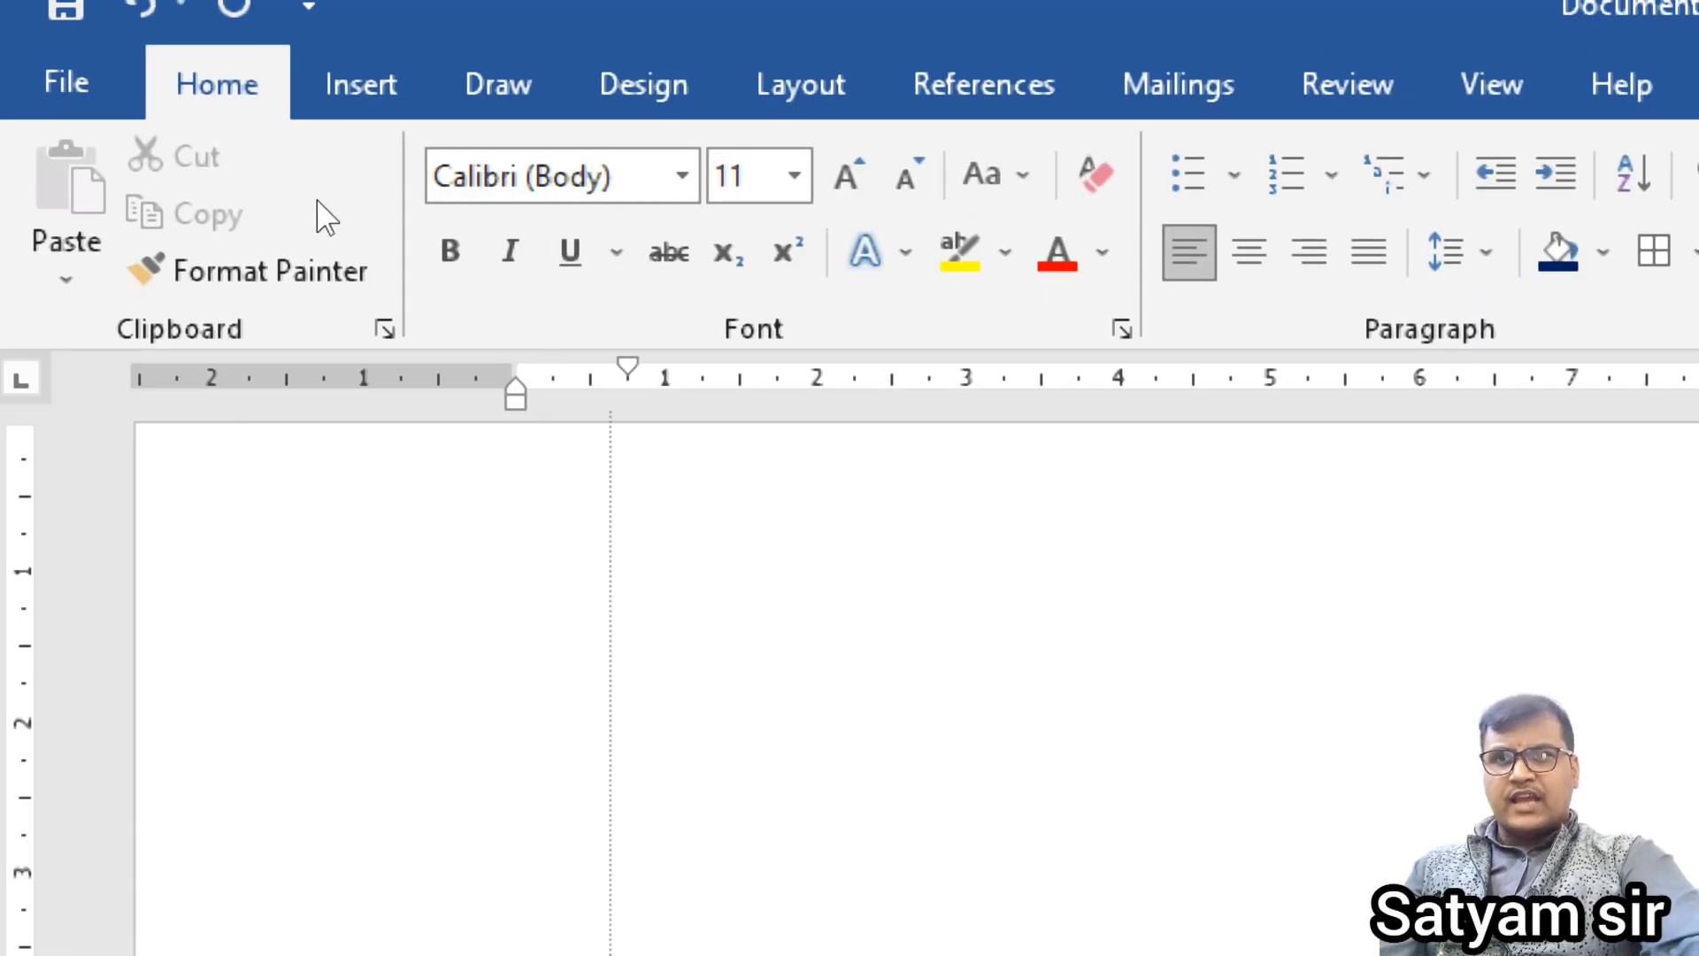
type("=rand()")
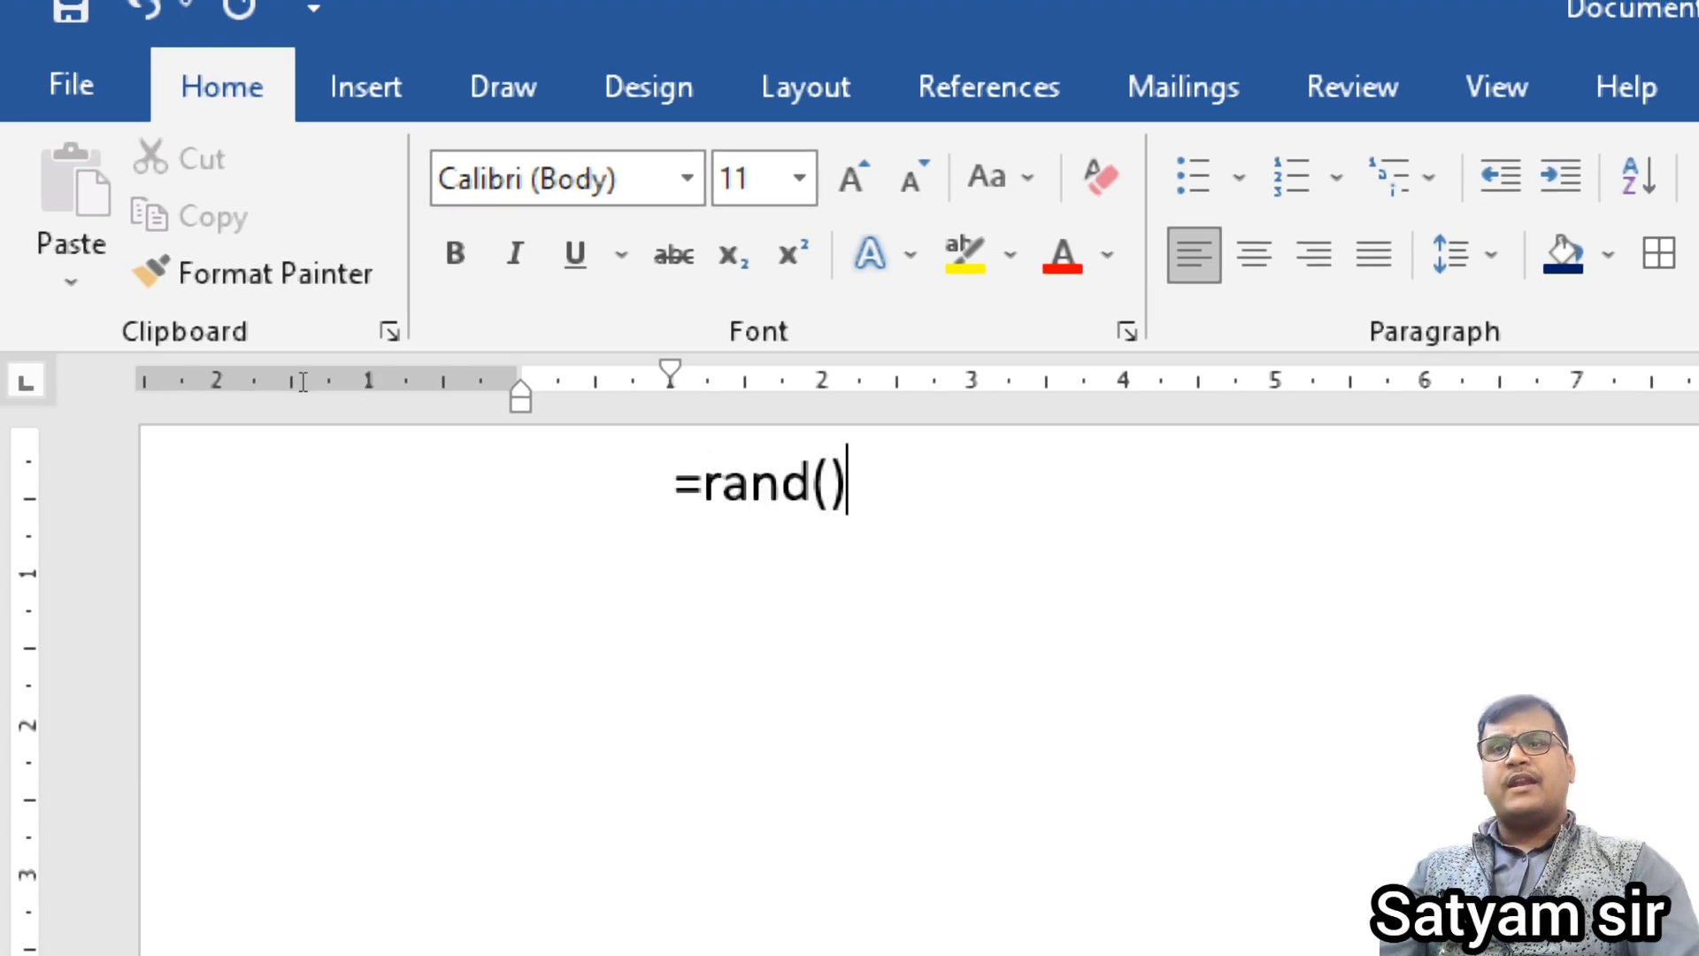
key("Return")
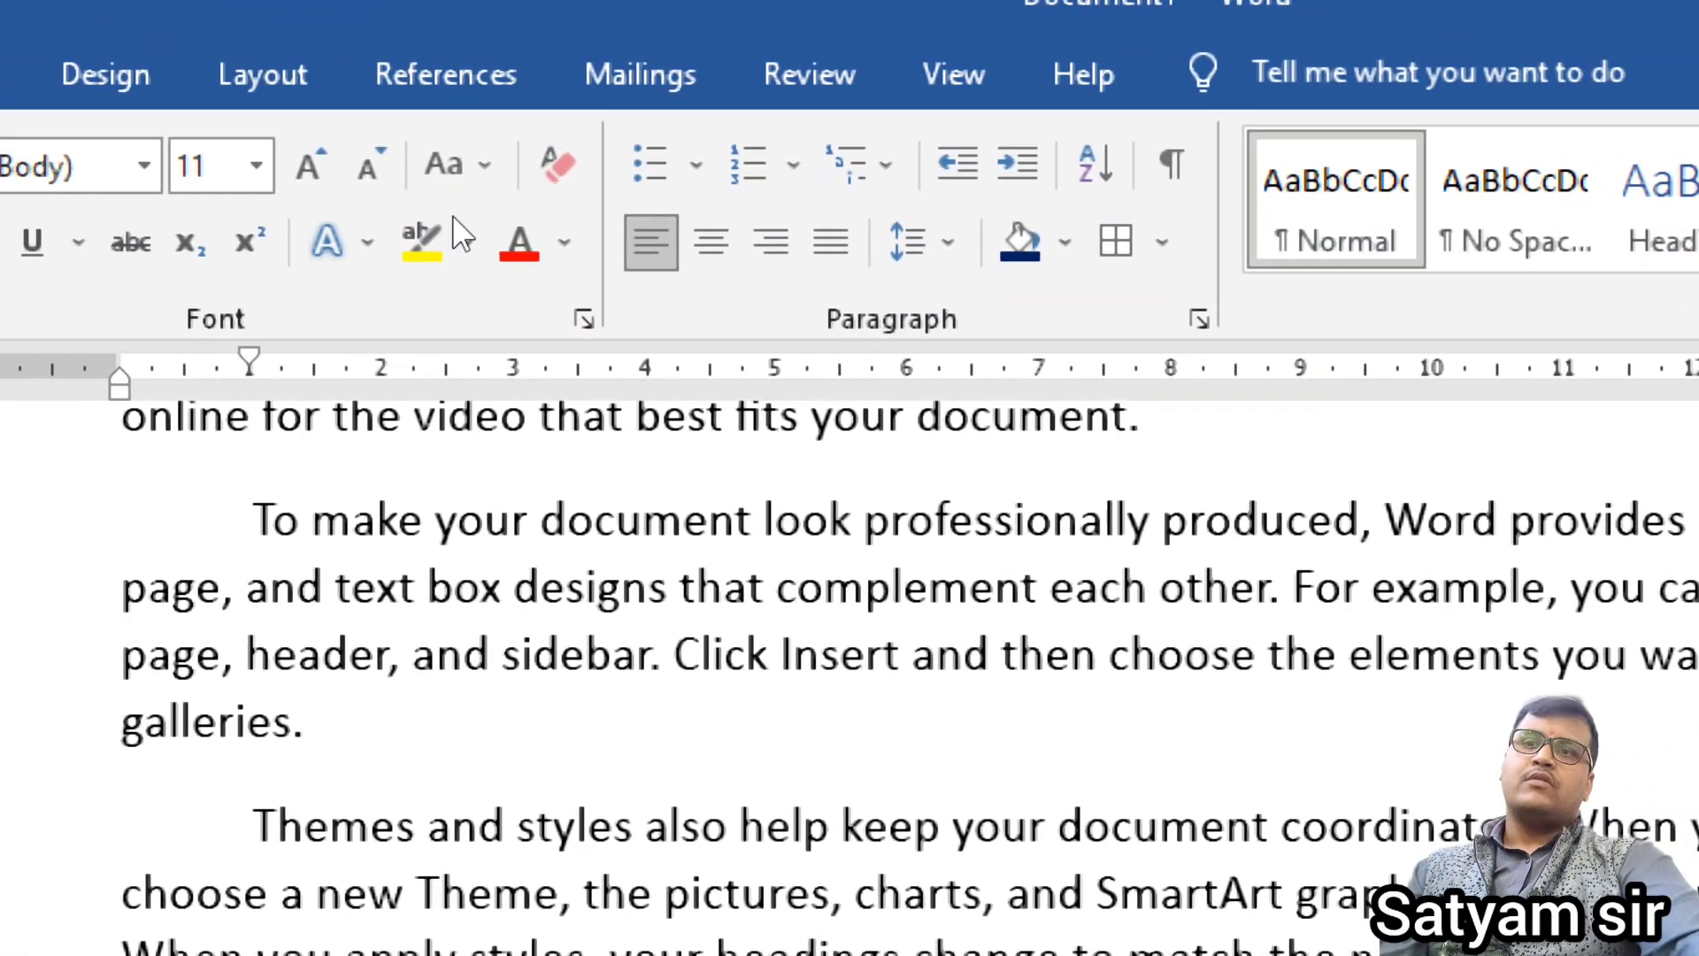
Step: Replace the first line indent of all sample paragraphs with a hanging indent of 1.5 on the ruler, and adjust their right indent
scroll(452, 339, "up", 1)
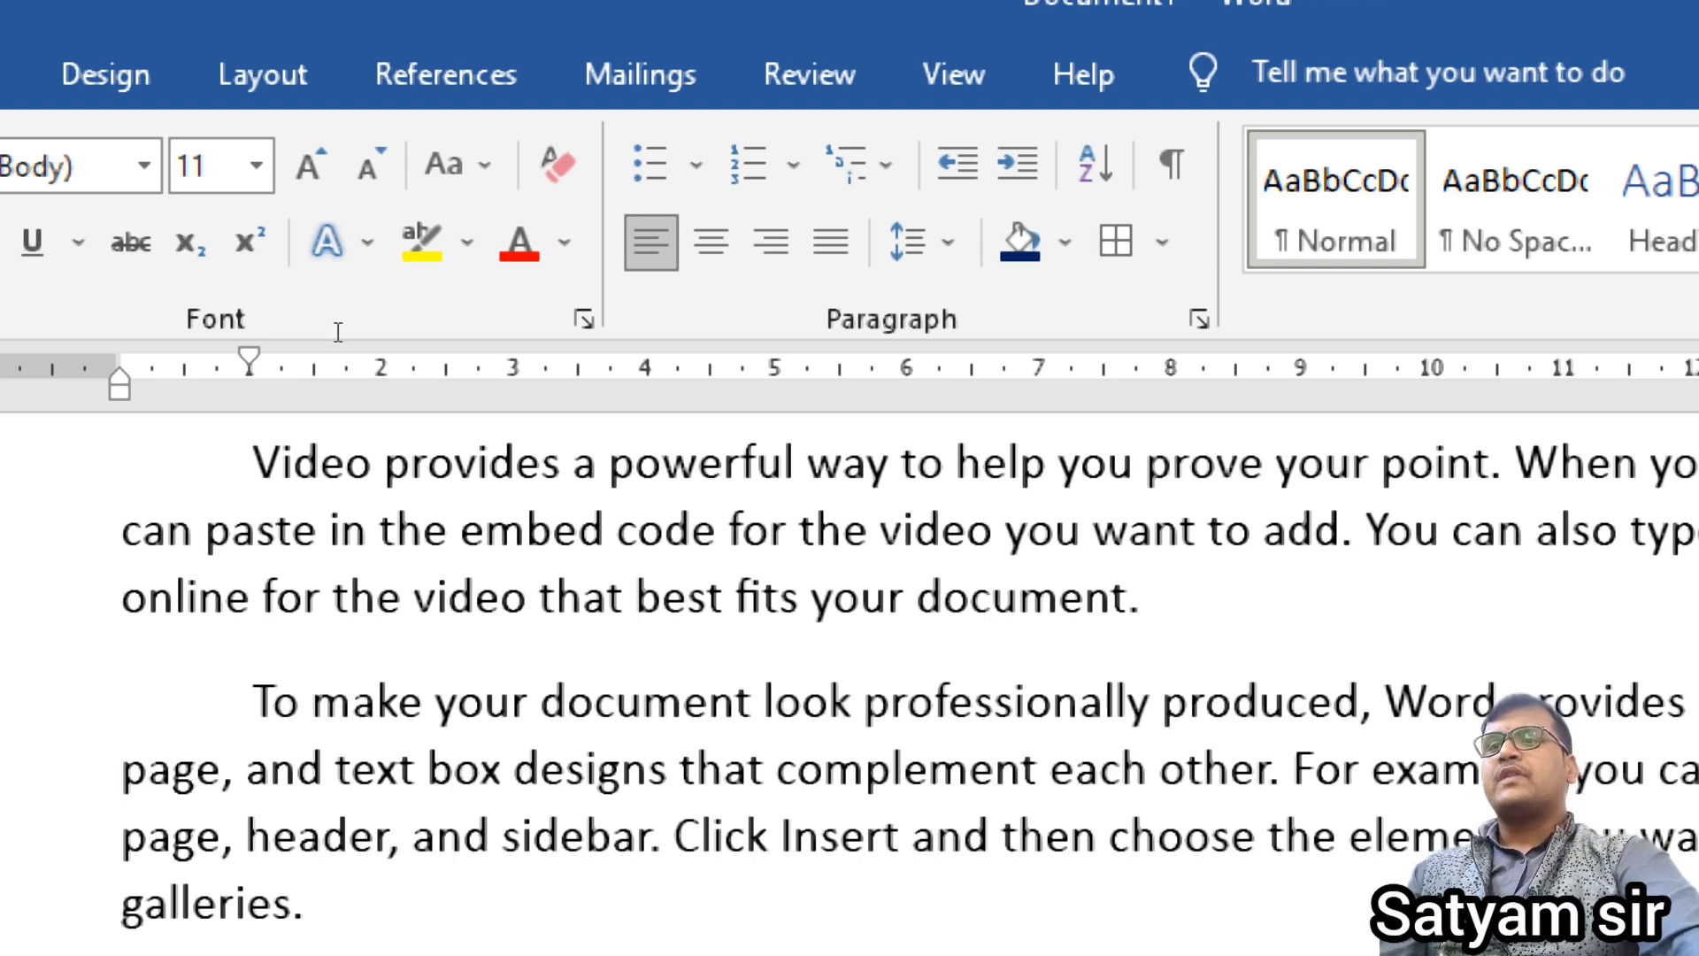
scroll(363, 310, "down", 1)
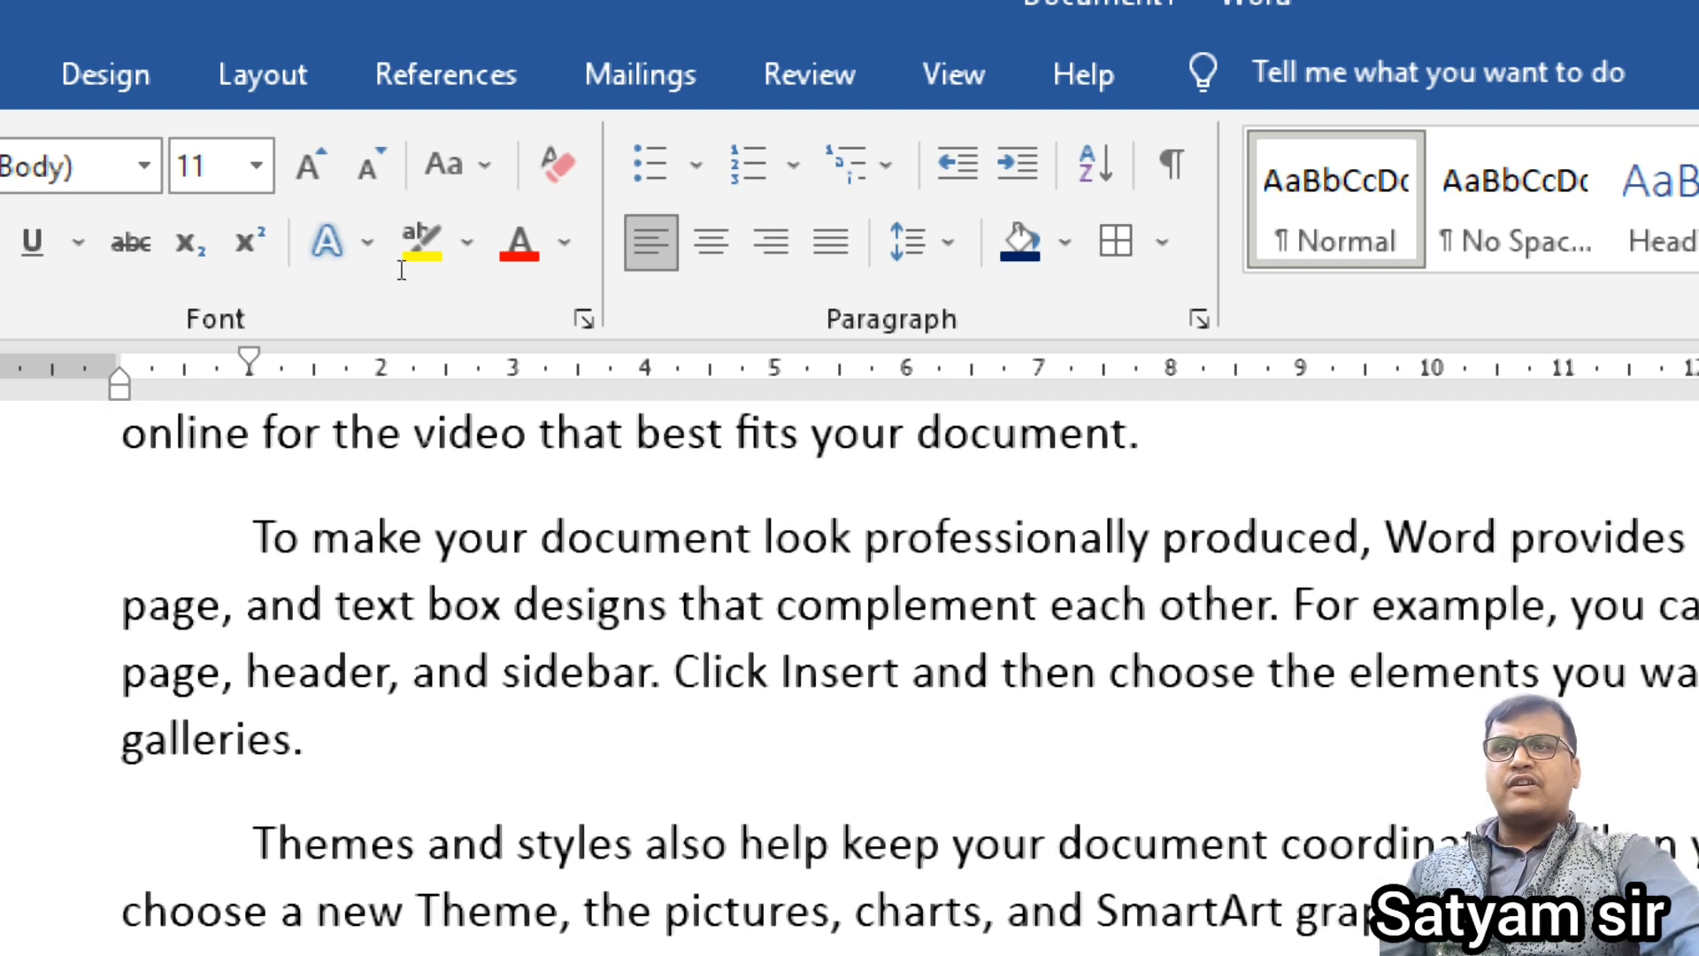
scroll(407, 288, "down", 1)
scroll(407, 288, "down", 1)
scroll(401, 270, "up", 2)
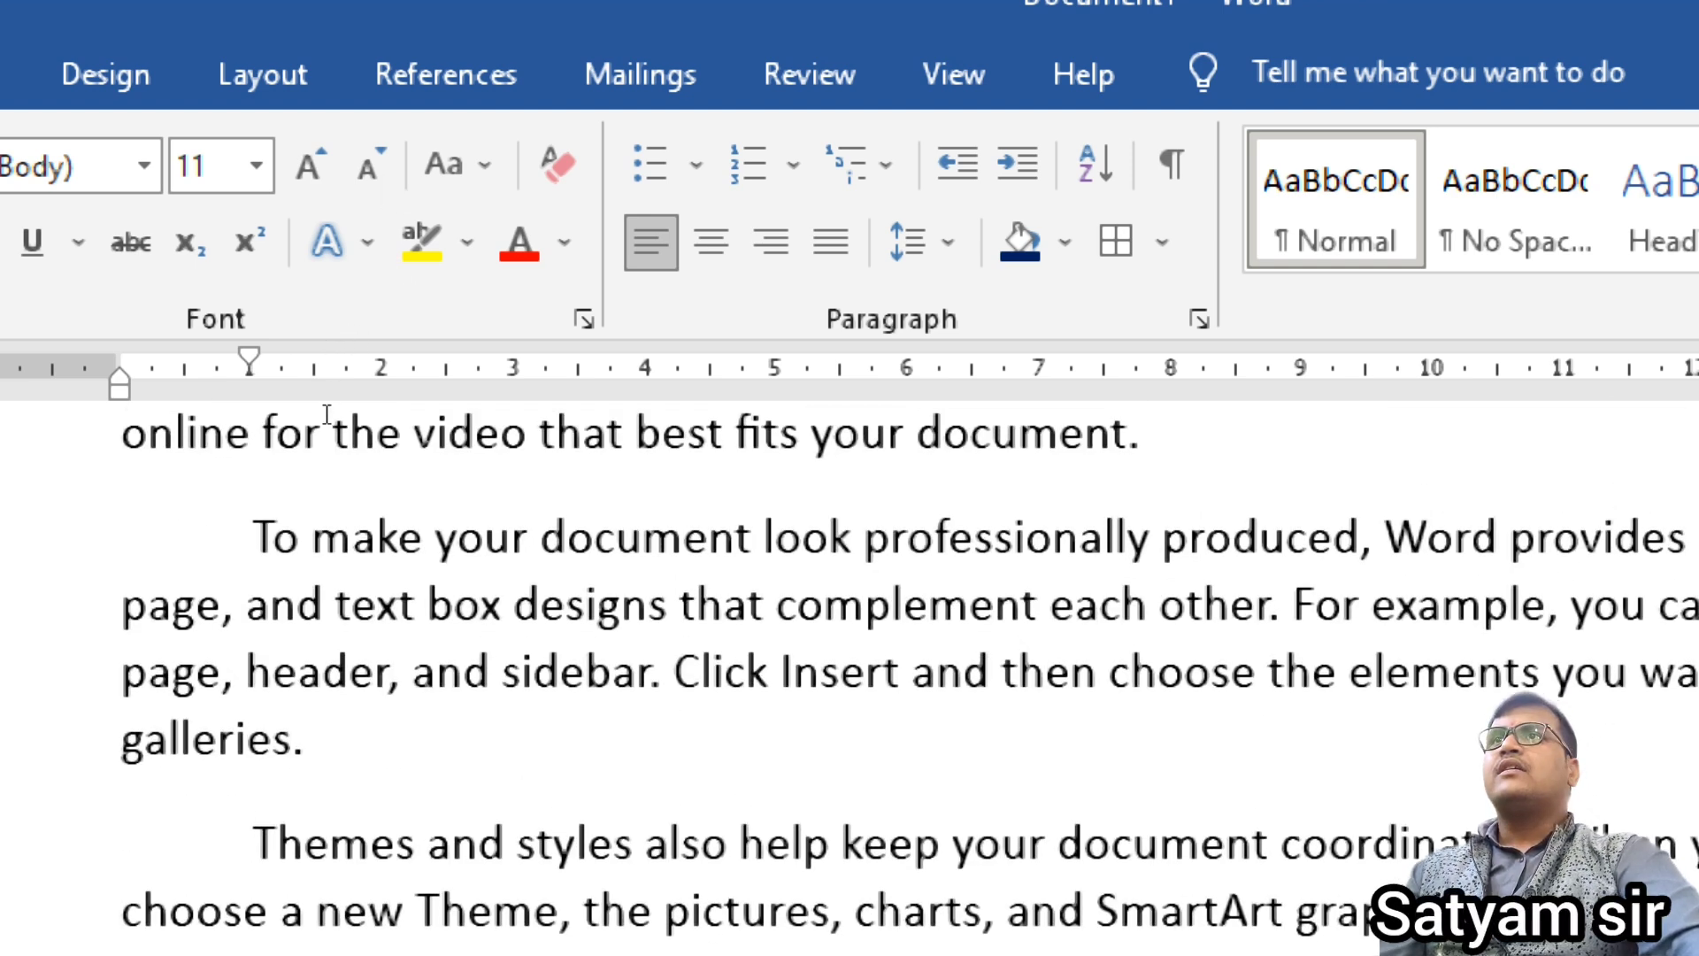
scroll(330, 414, "up", 2)
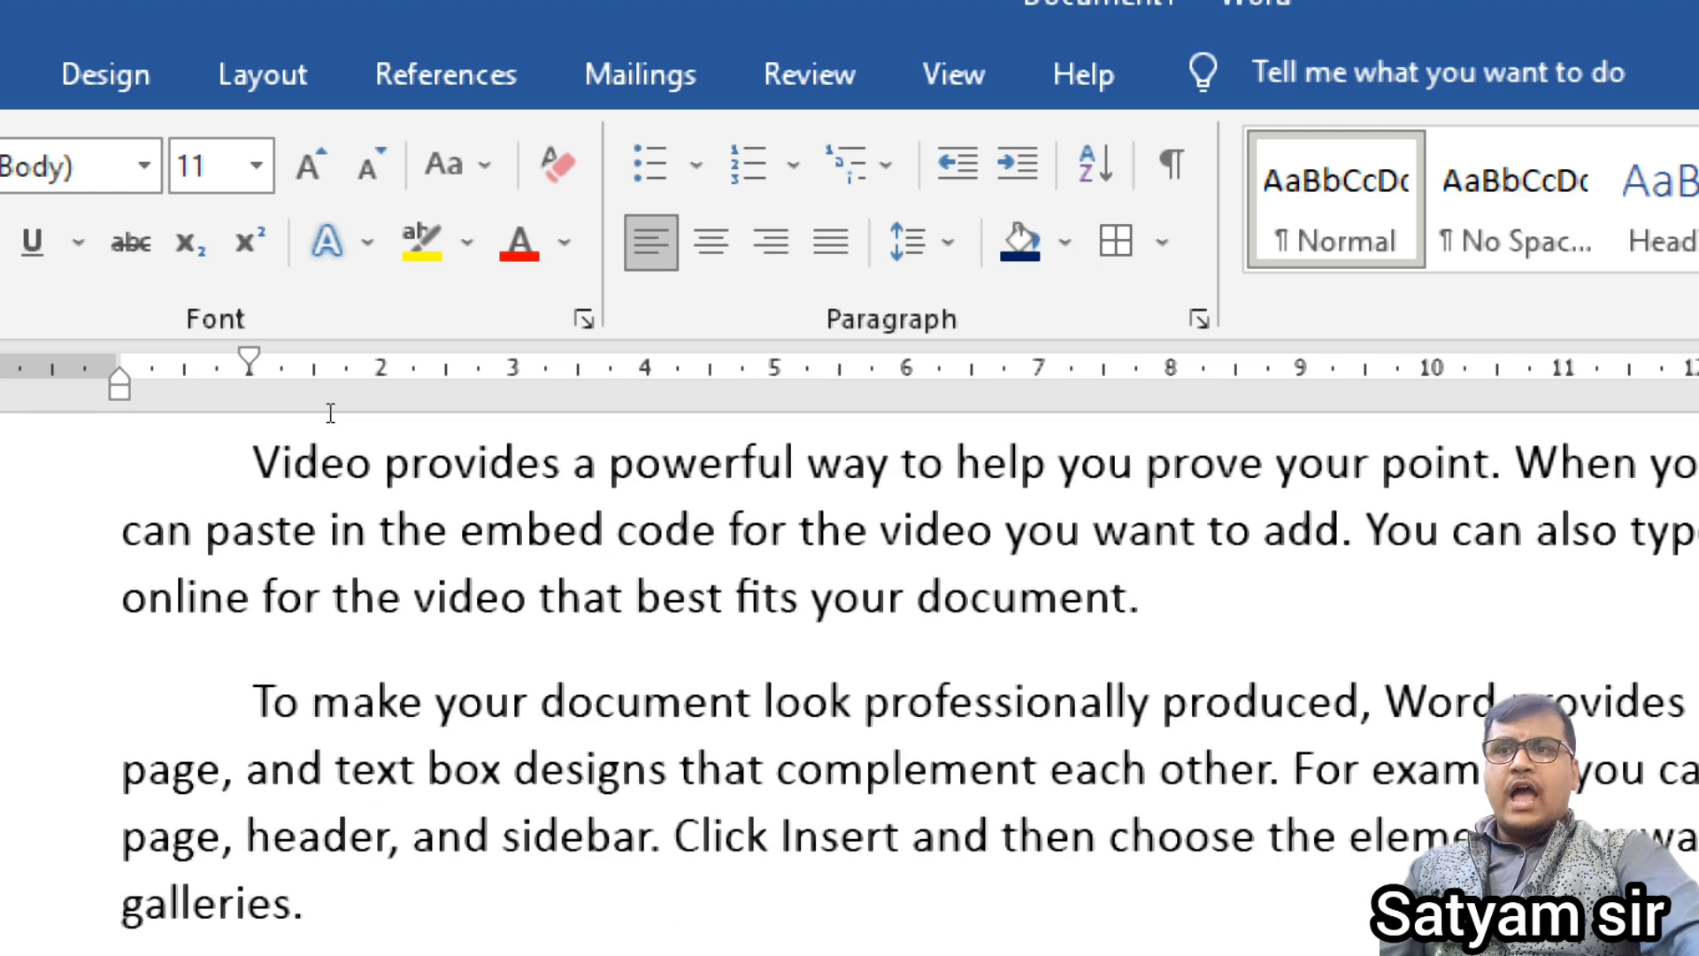
key("ctrl+a")
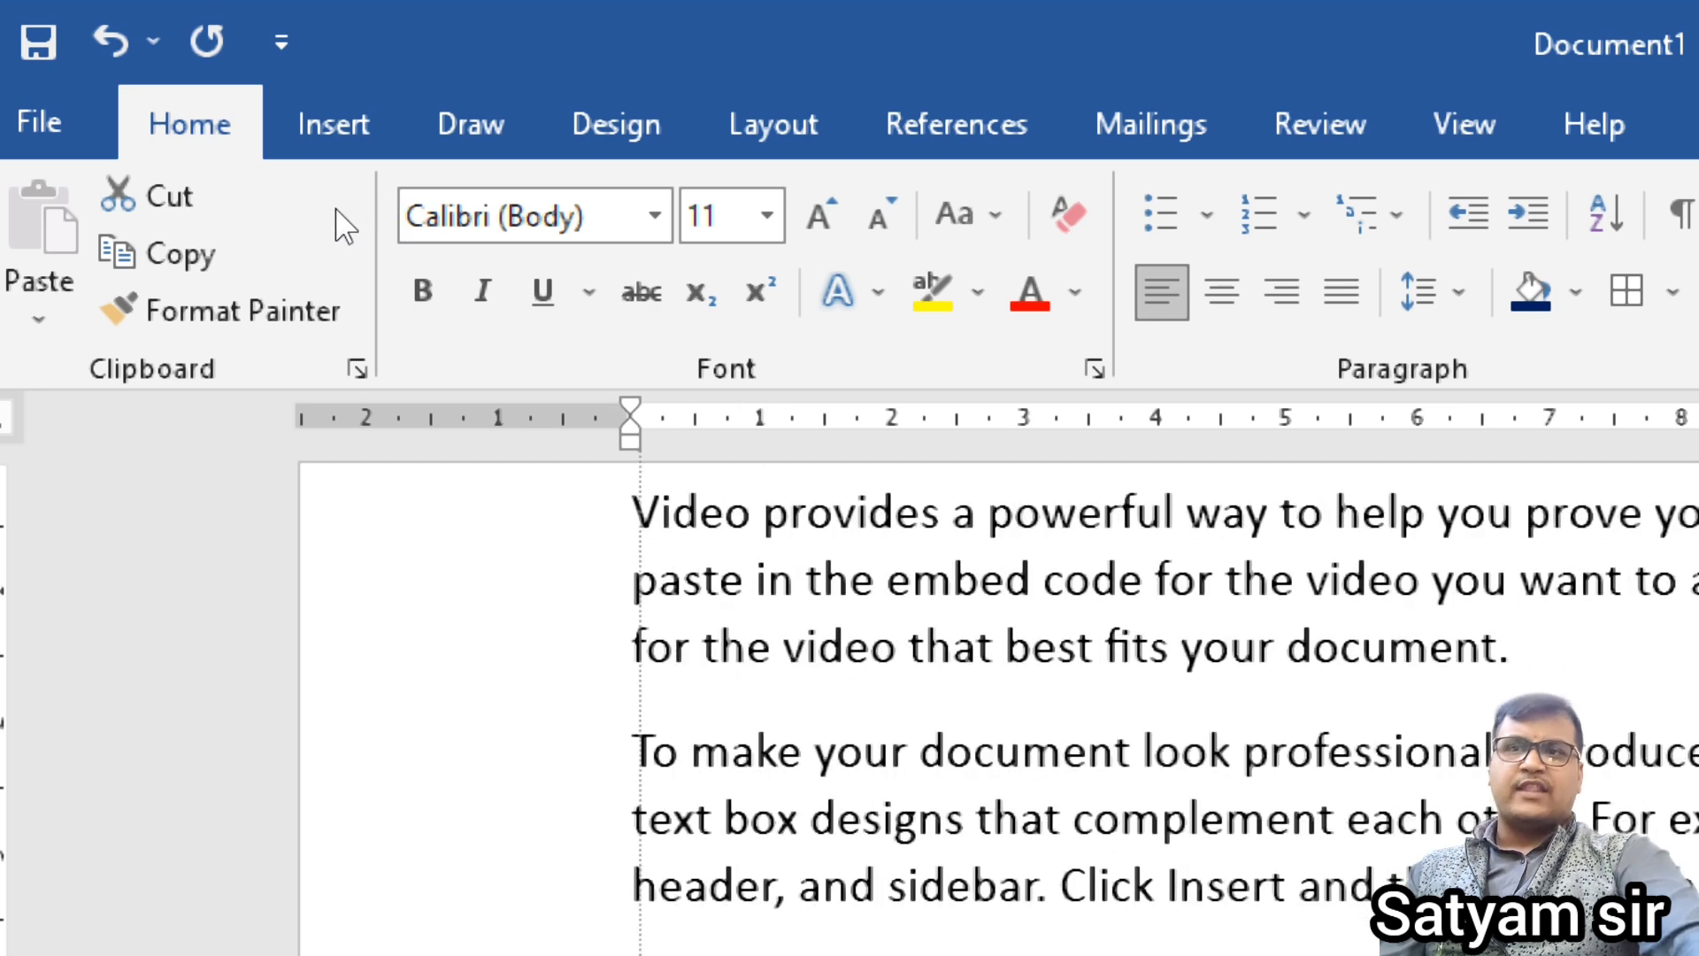
key("ctrl+a")
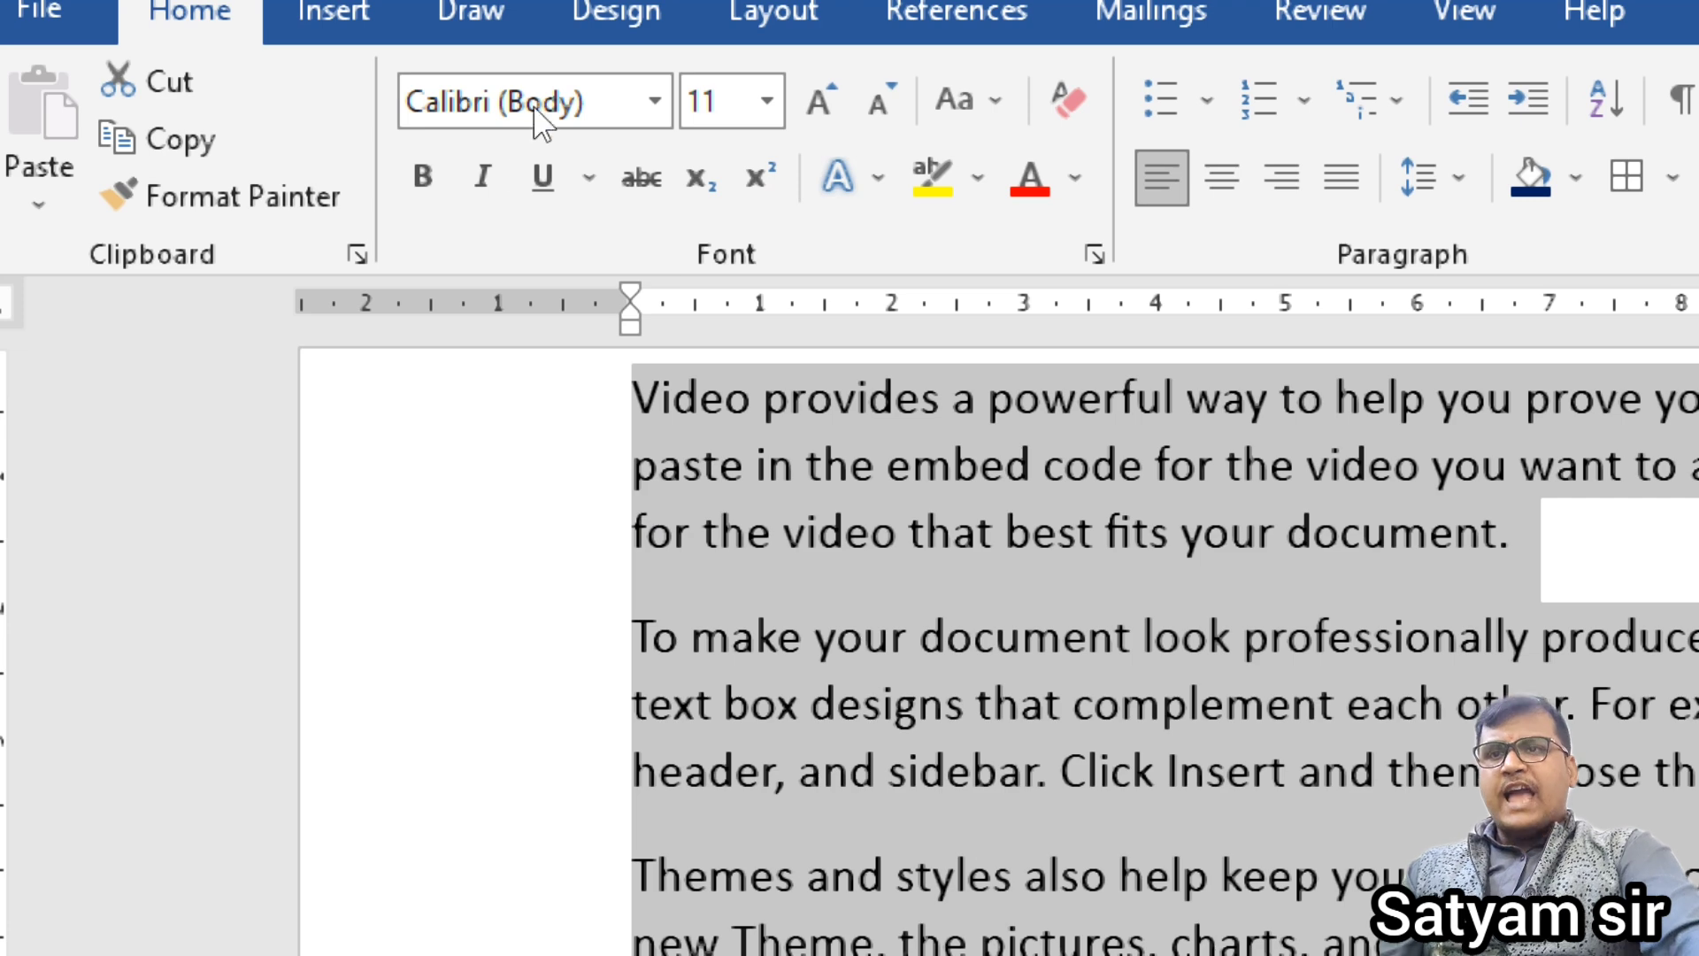
left_click_drag(630, 308, 826, 308)
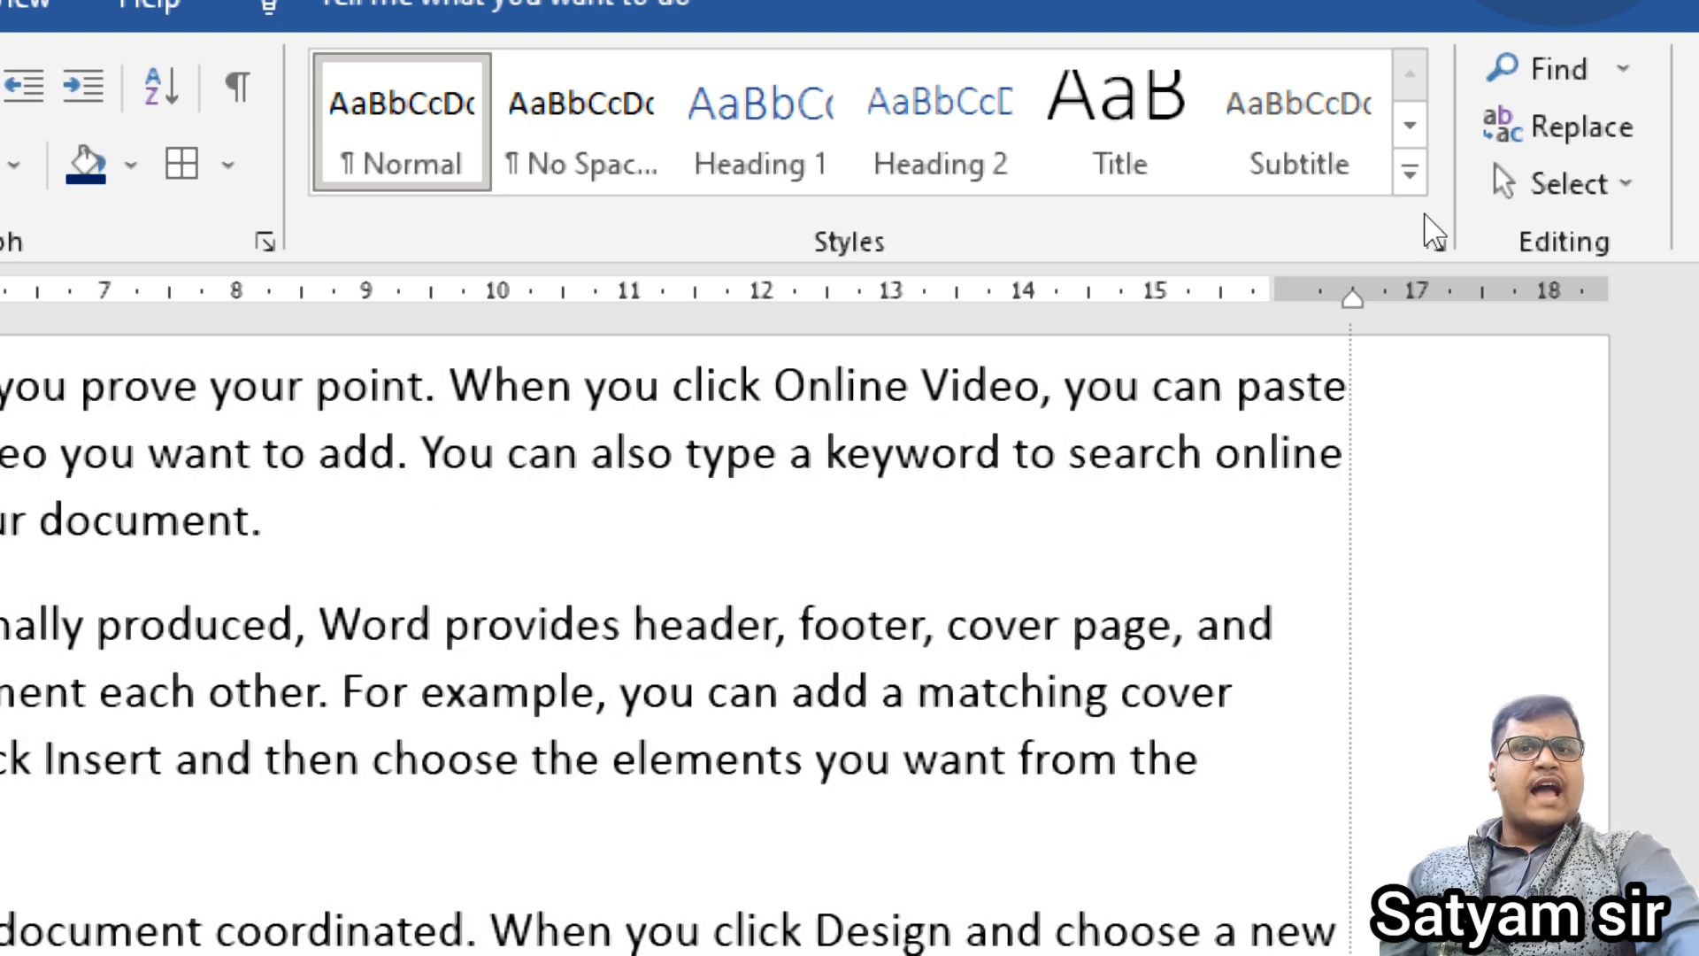
mouse_move(1352, 299)
left_mouse_down()
mouse_move(1417, 299)
mouse_move(1155, 299)
left_mouse_up()
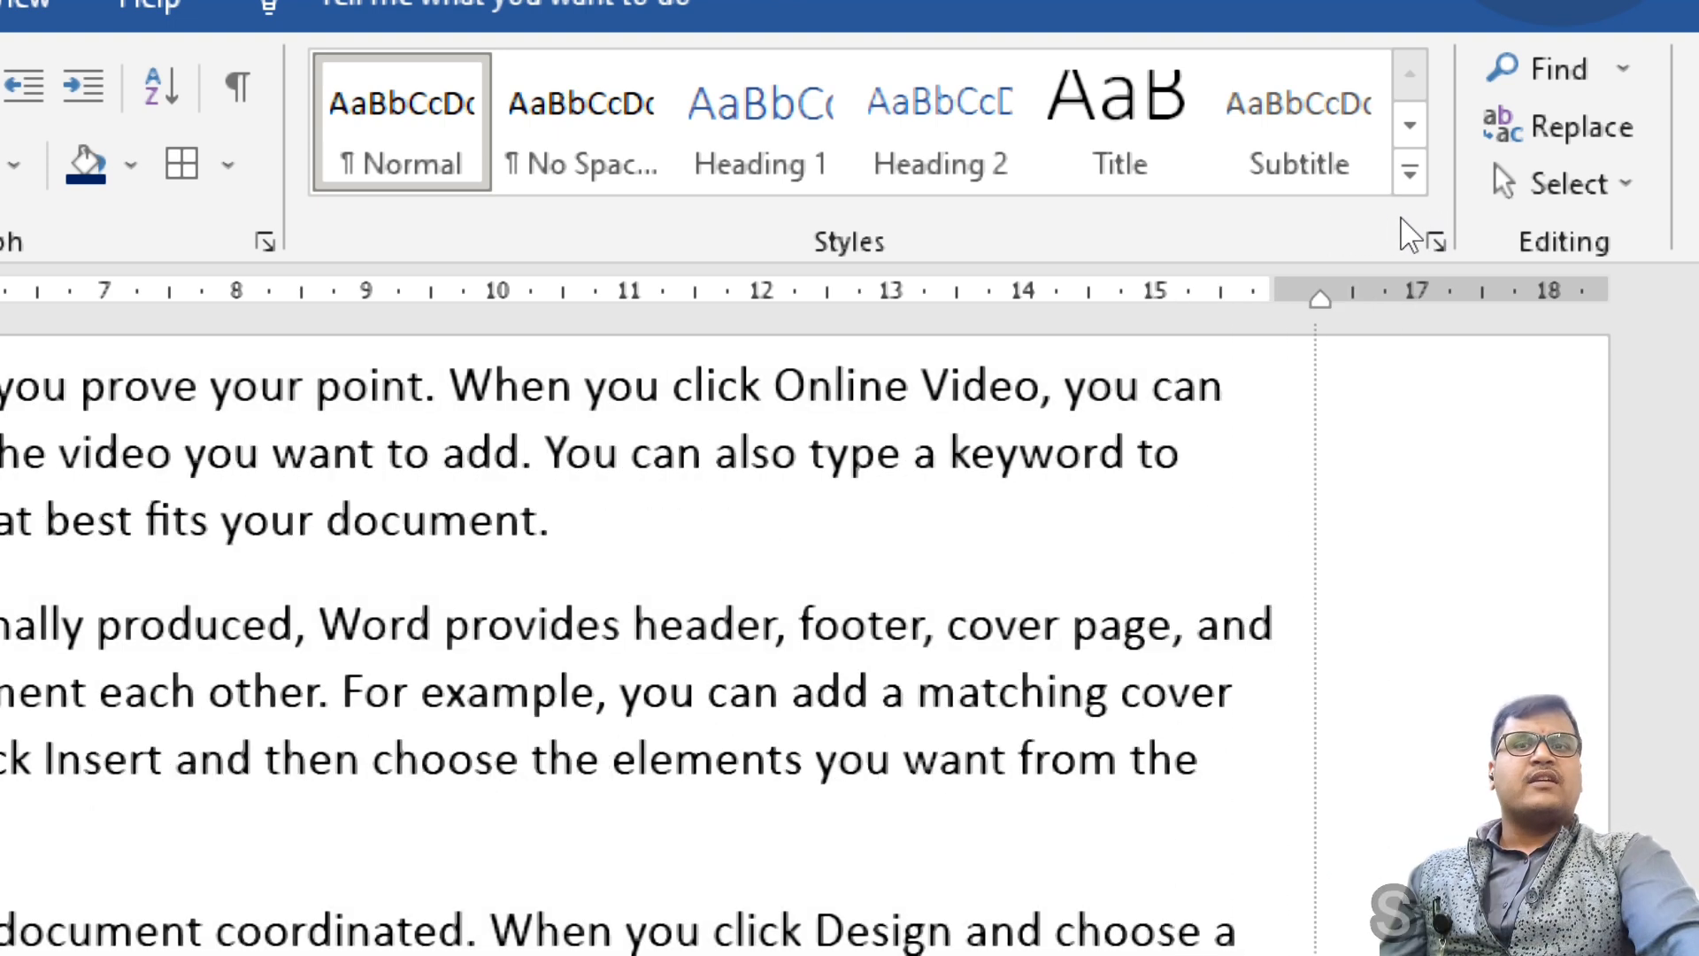
Step: Increase the indent of all paragraphs by several levels, and decrease it back to the left margin
key("ctrl+a")
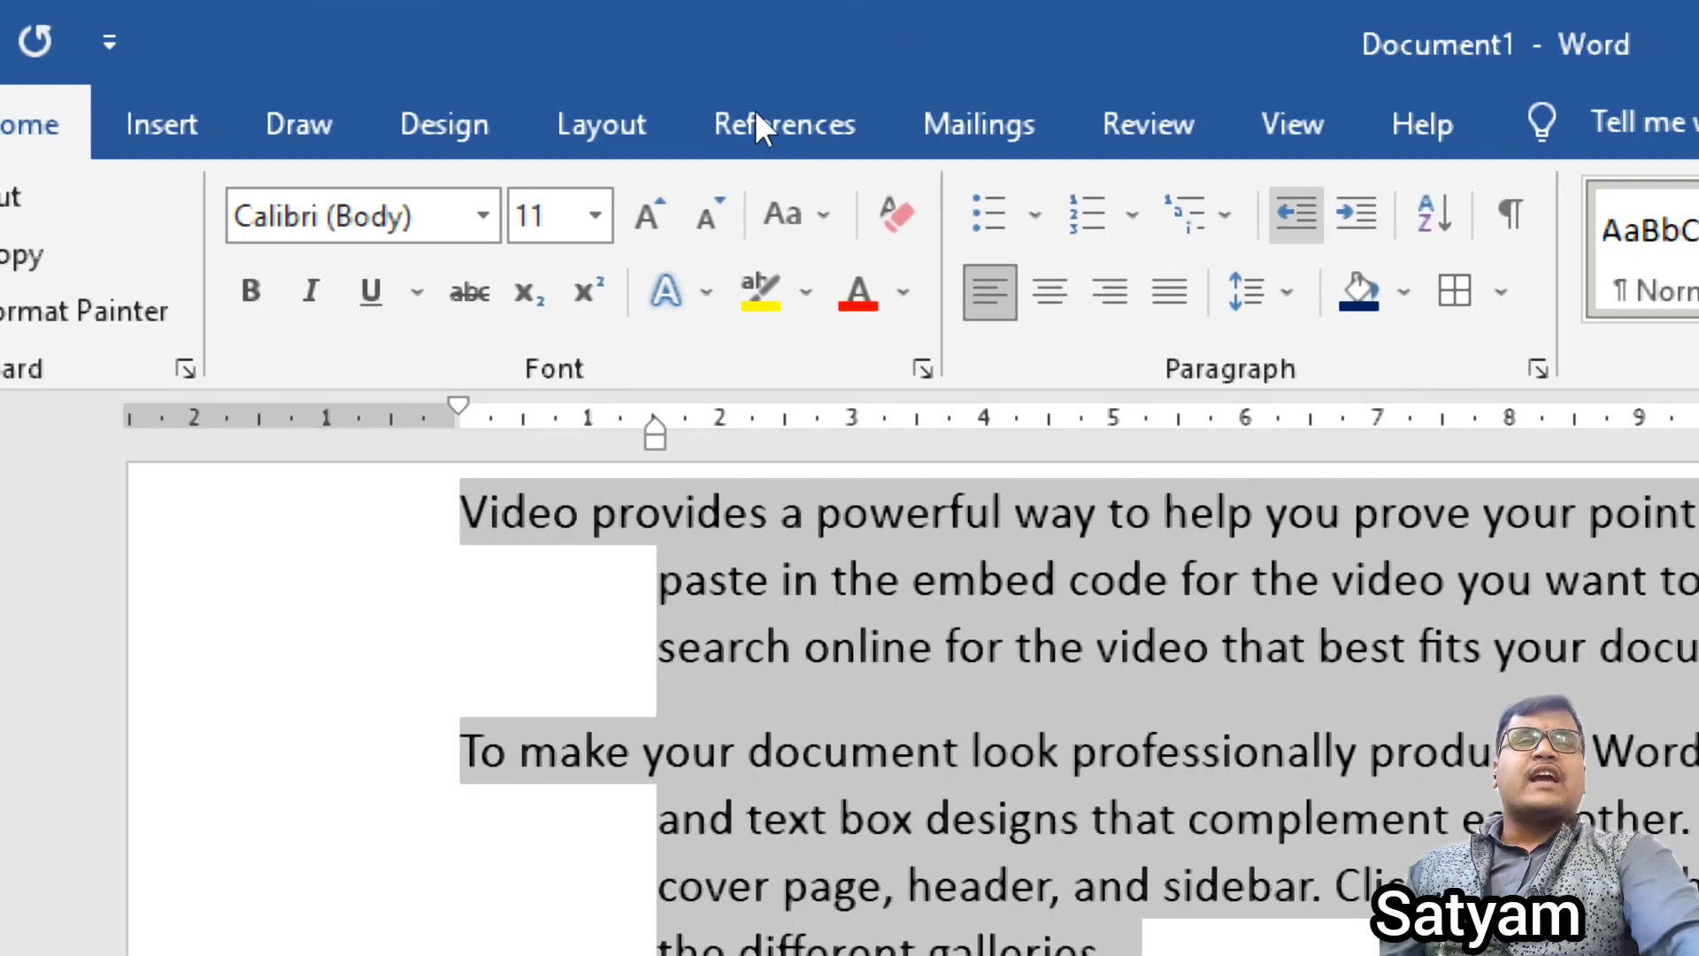
left_click(1356, 214)
left_click(1357, 214)
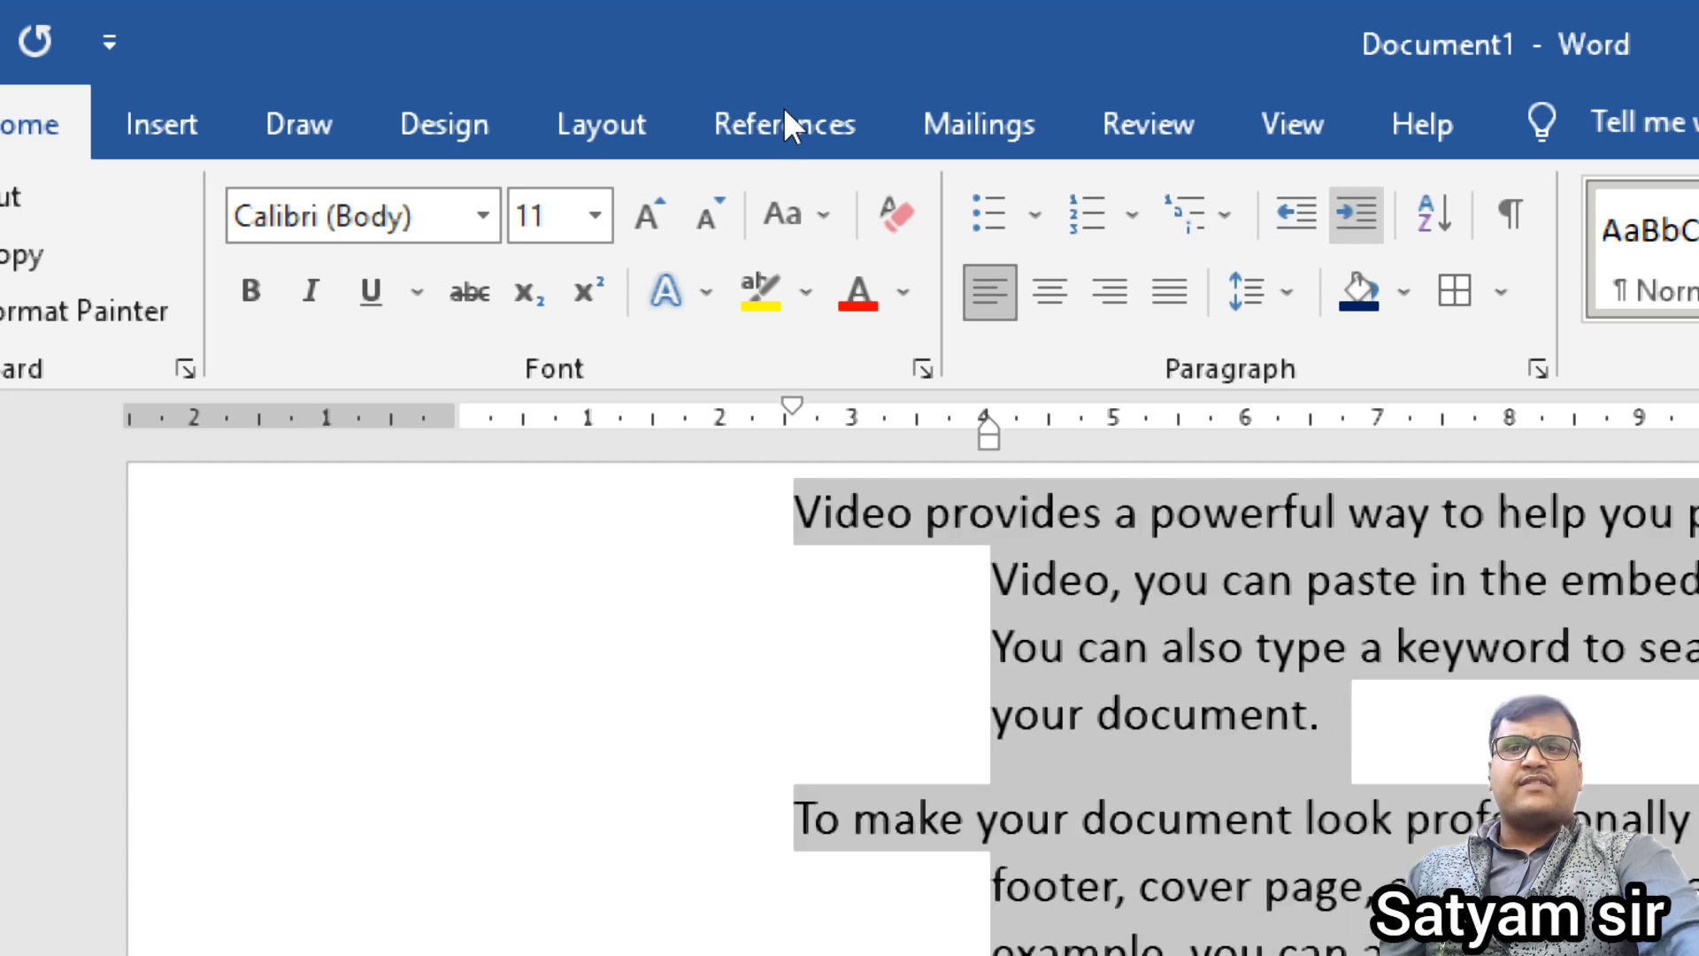
left_click(1356, 214)
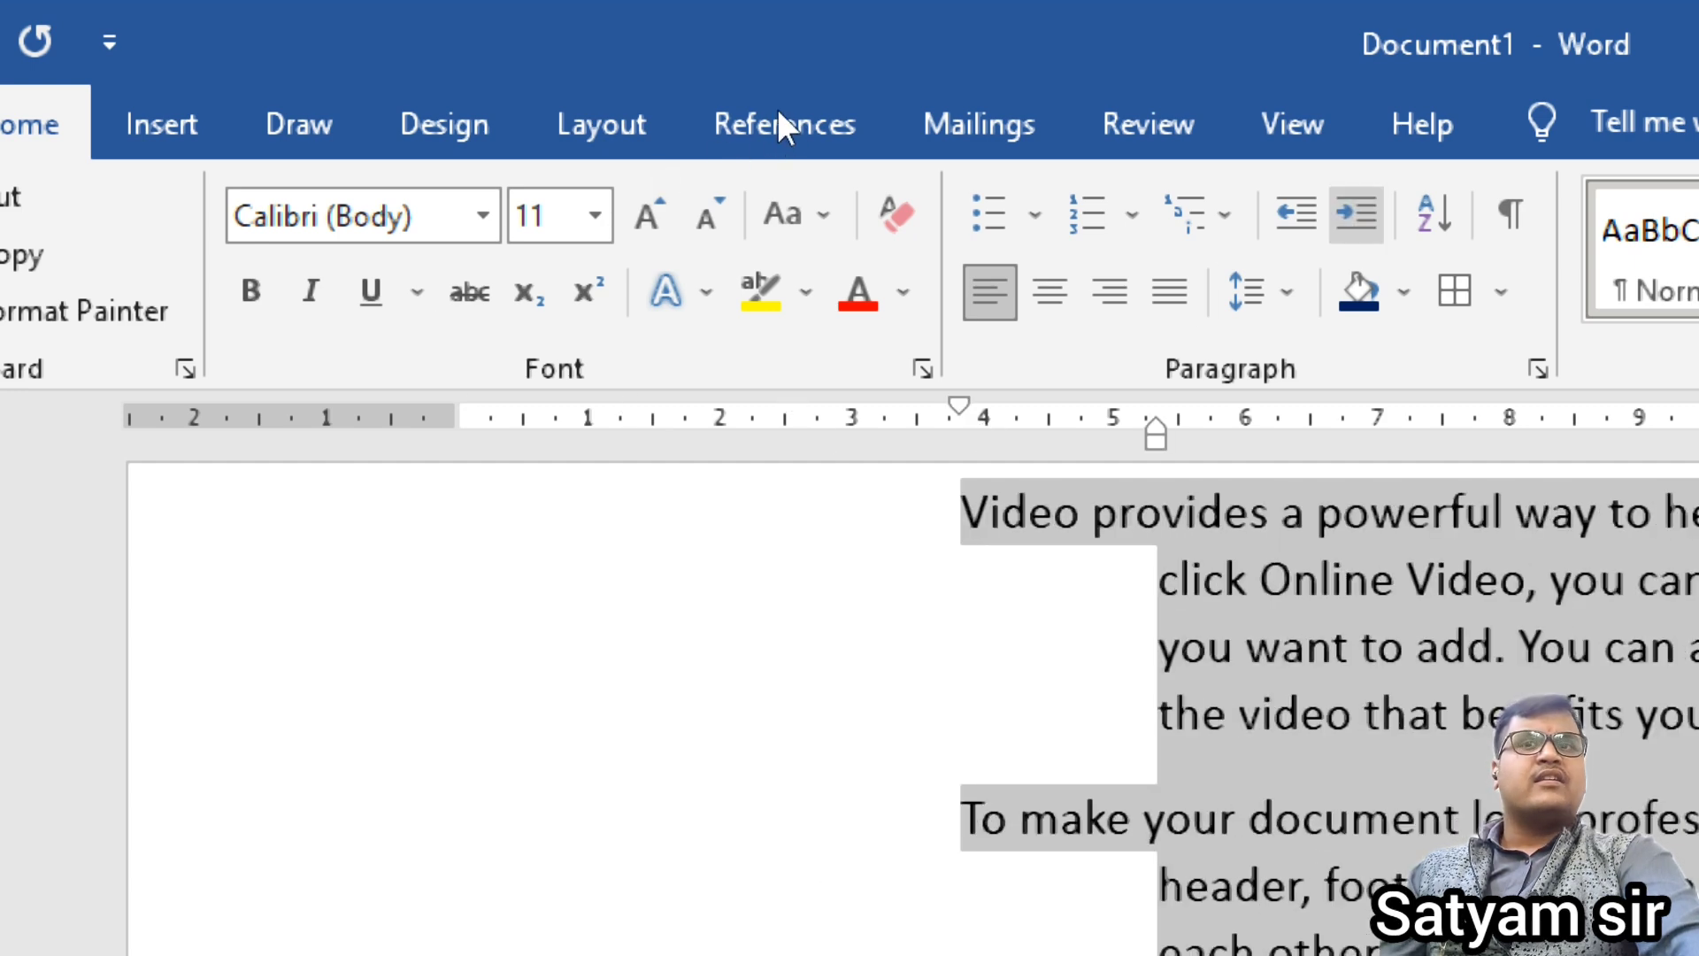
left_click(1357, 215)
left_click(1296, 214)
left_click(1296, 214)
left_click(1296, 214)
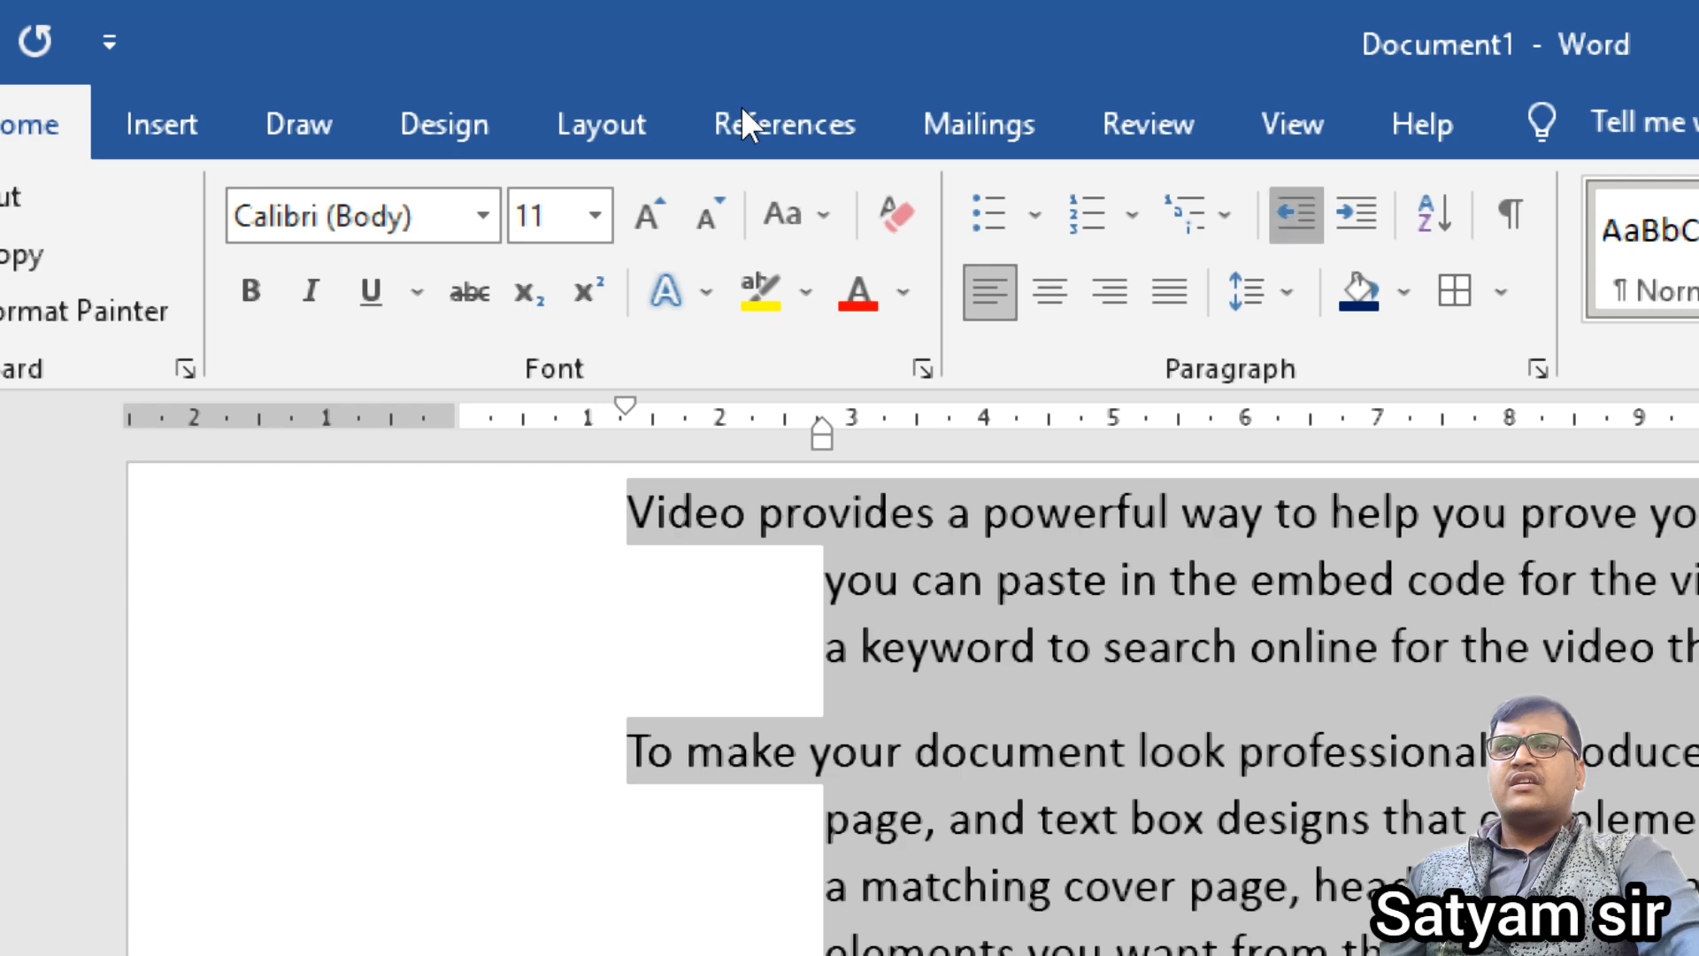
left_click(1296, 214)
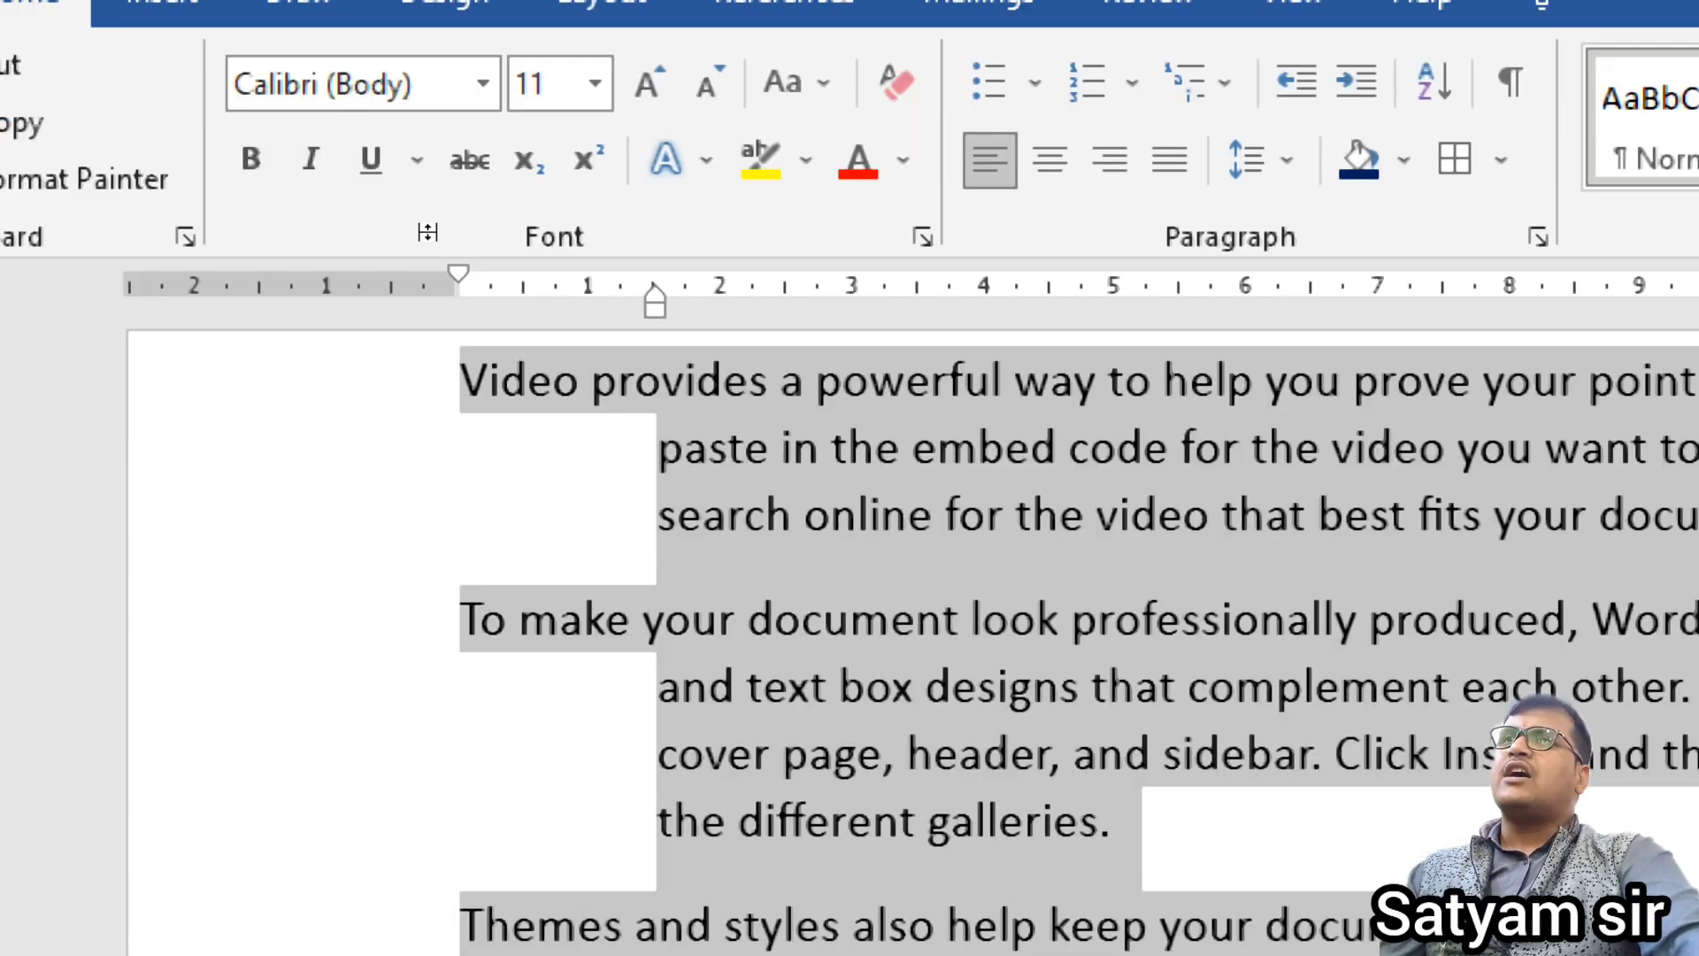
Step: Change the hanging indent of all paragraphs into a first line indent of 1.5 on the ruler
left_click_drag(458, 274, 851, 273)
left_click_drag(655, 310, 459, 310)
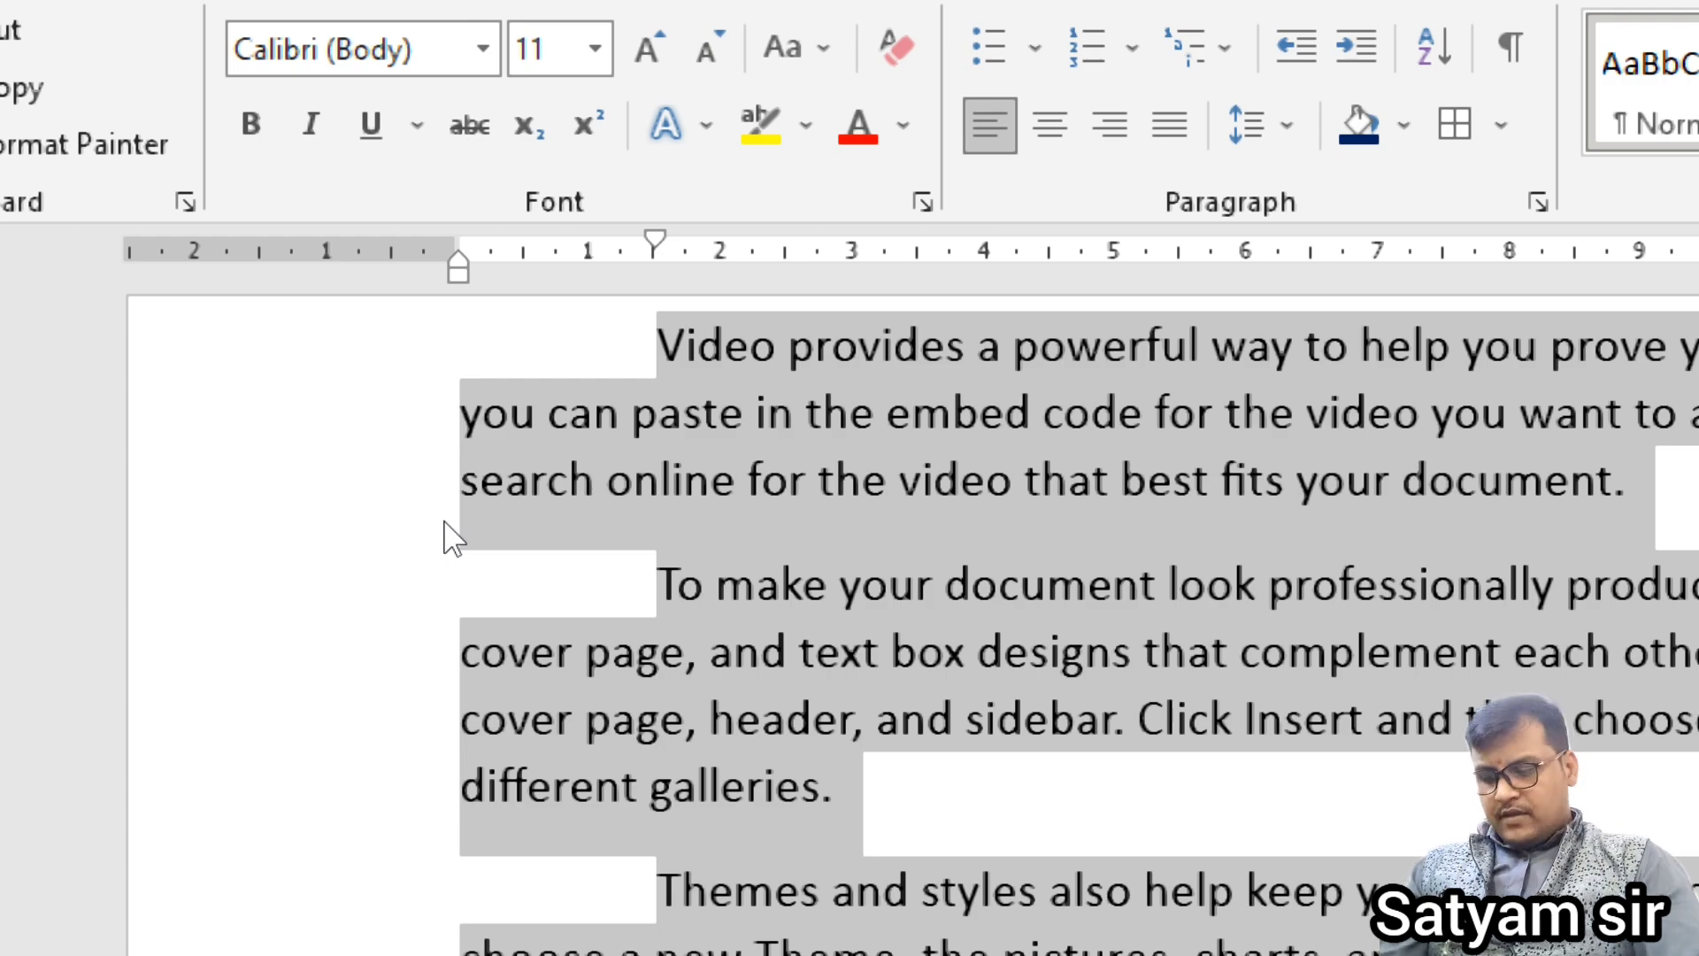
Step: Close the document without saving it, and generate sample paragraphs with =rand() in a new blank document
key("alt+F4")
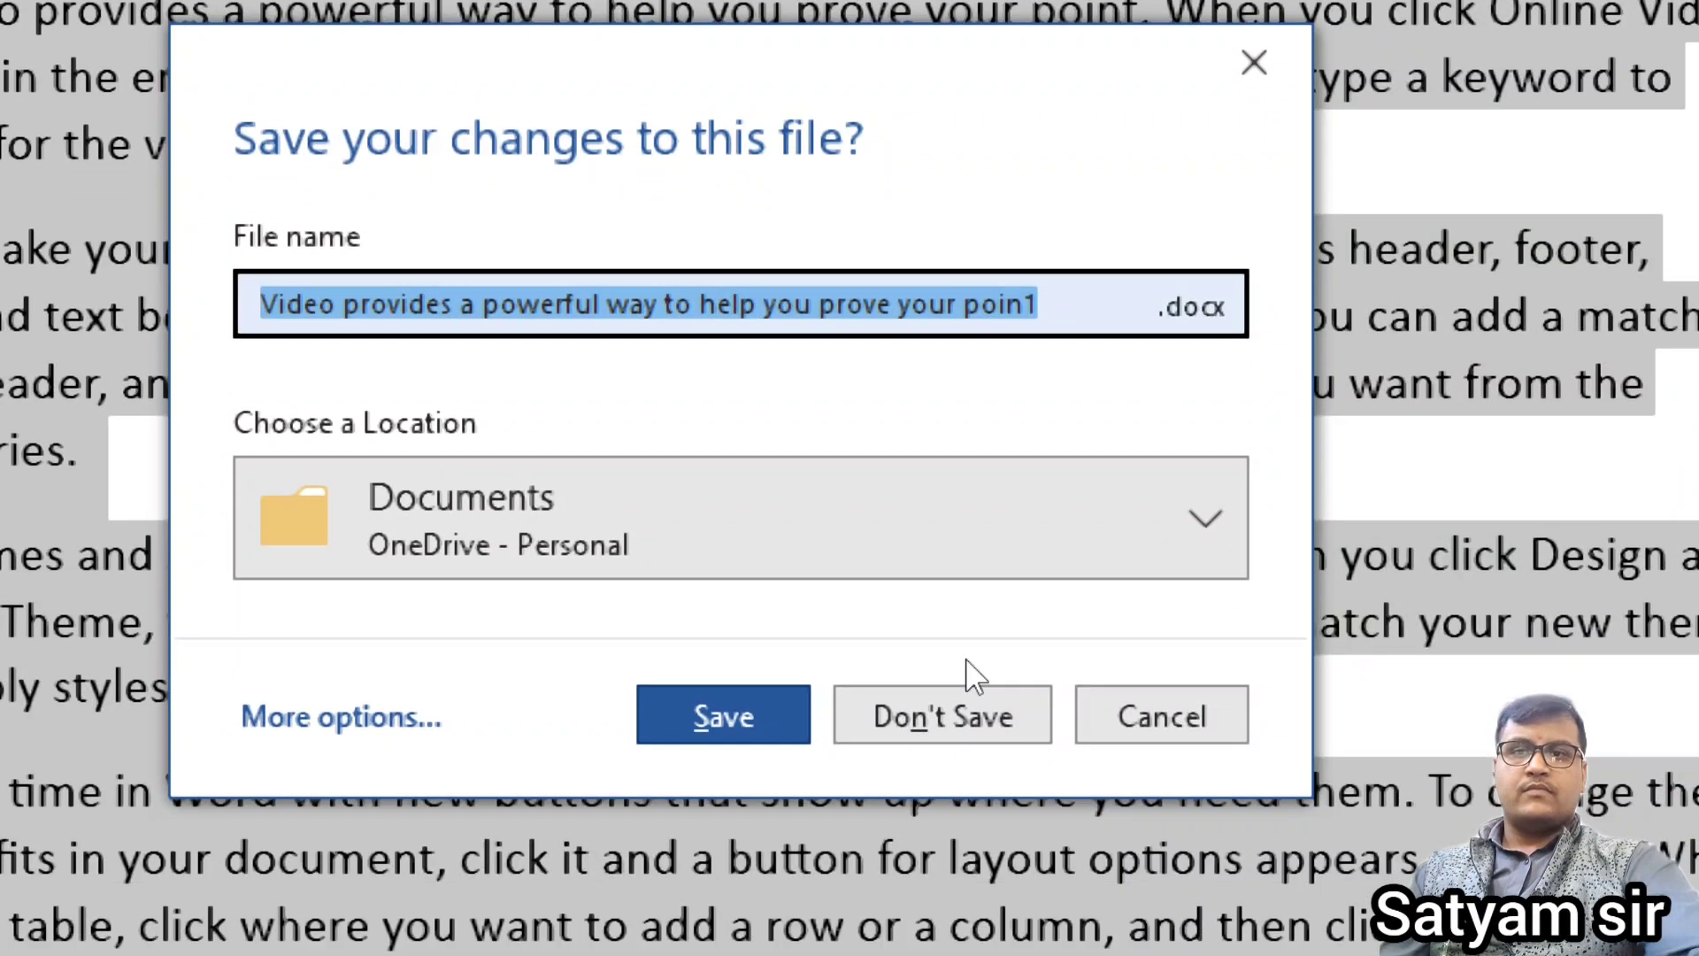
left_click(944, 714)
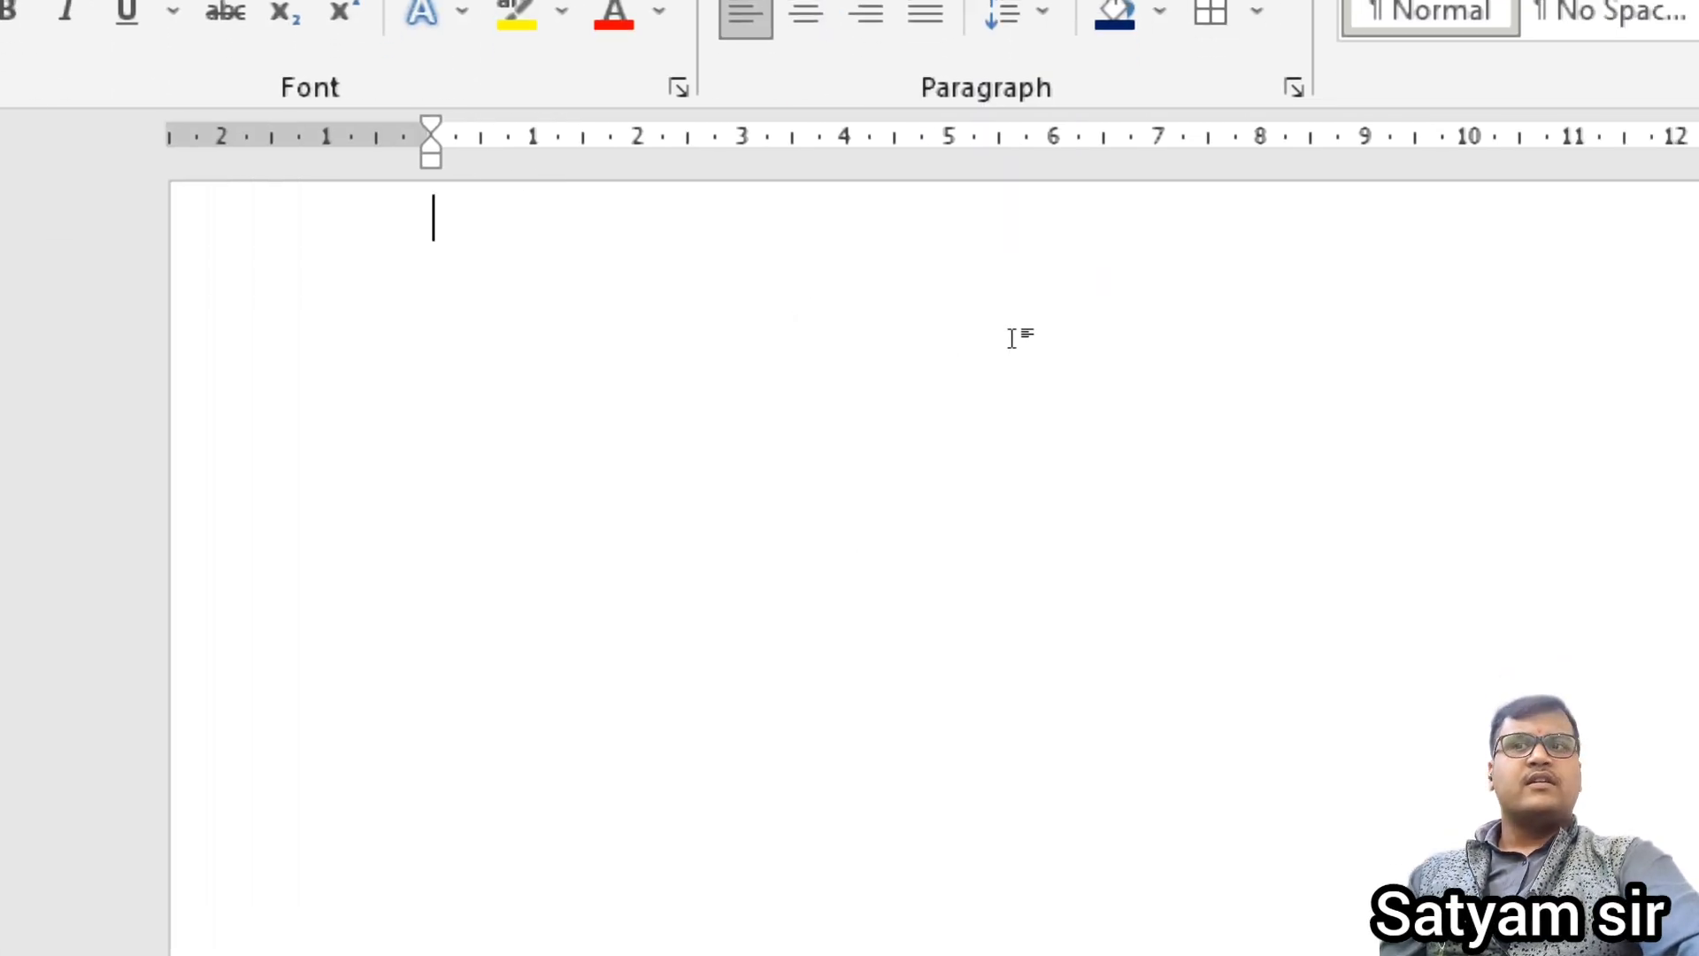
type("=rand()")
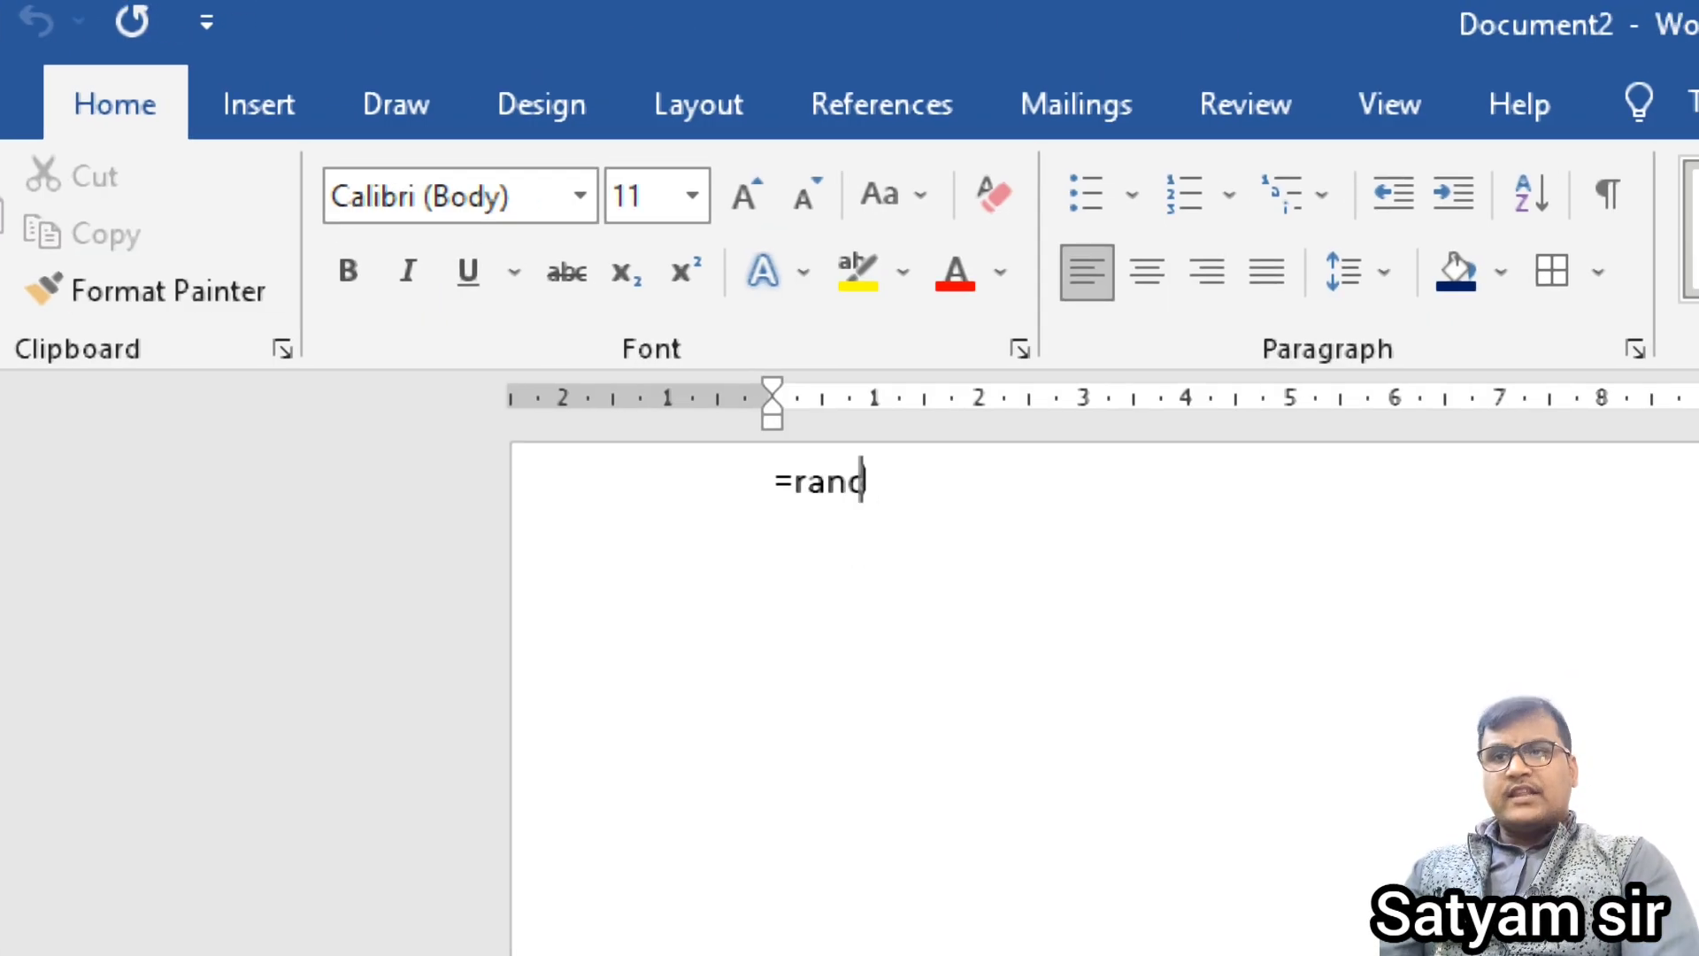
key("Return")
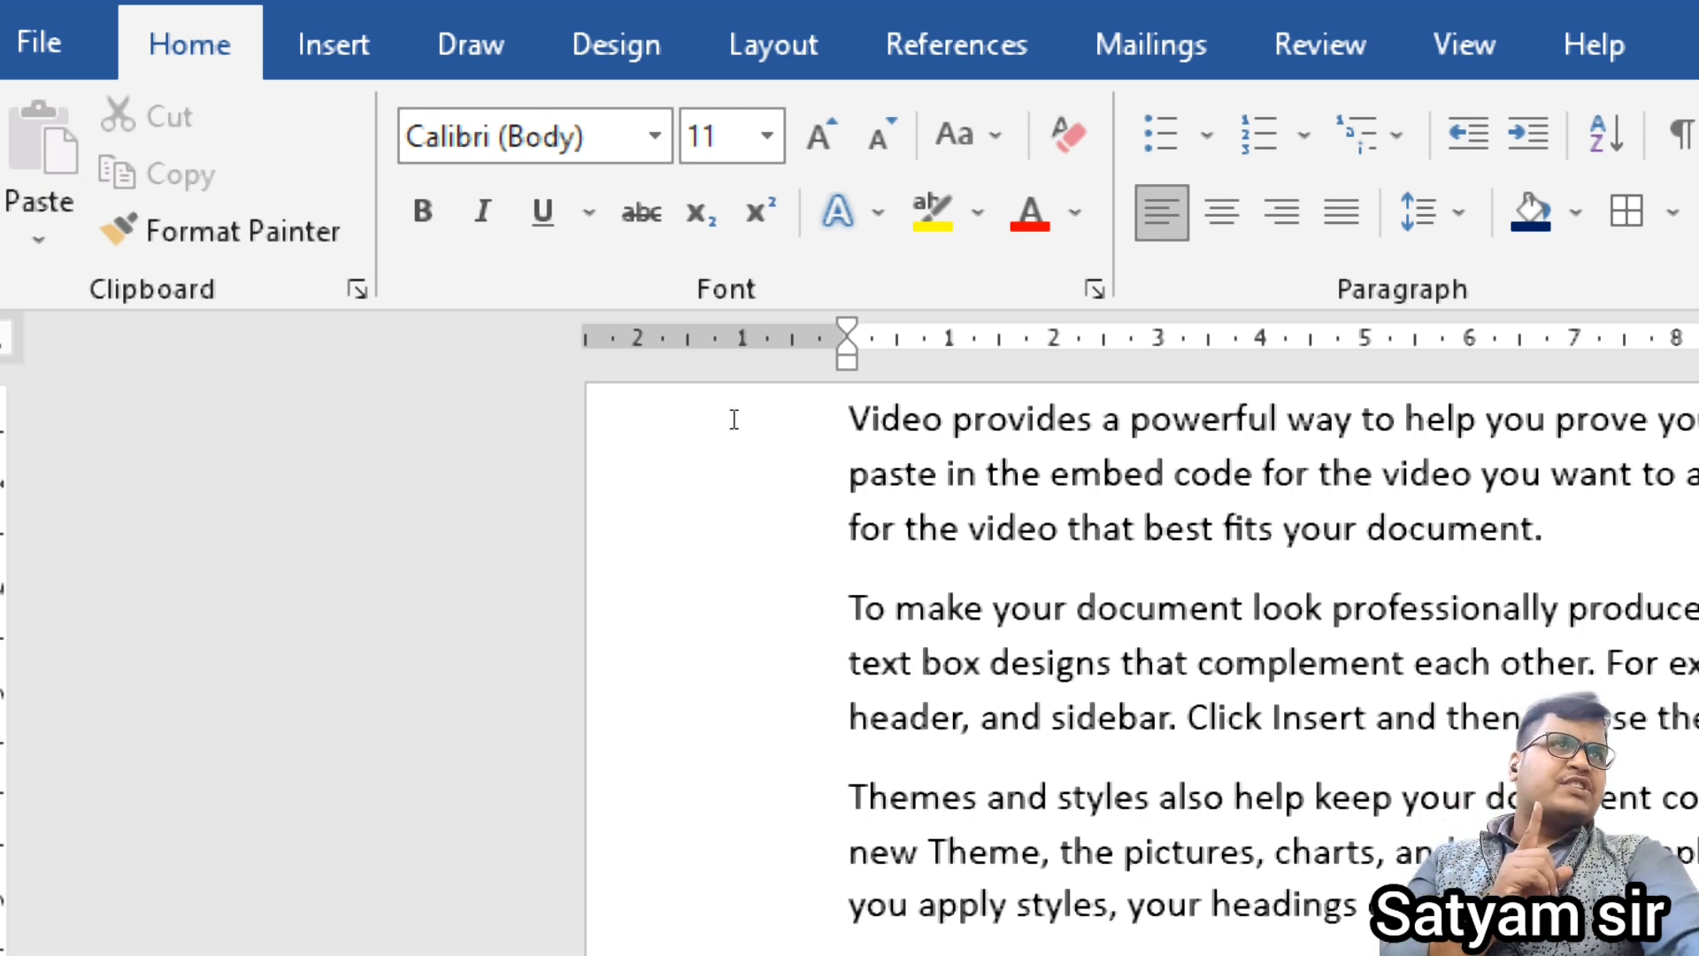
Step: Indent the first line of the second paragraph by one tab, and remove that indent
key("Tab")
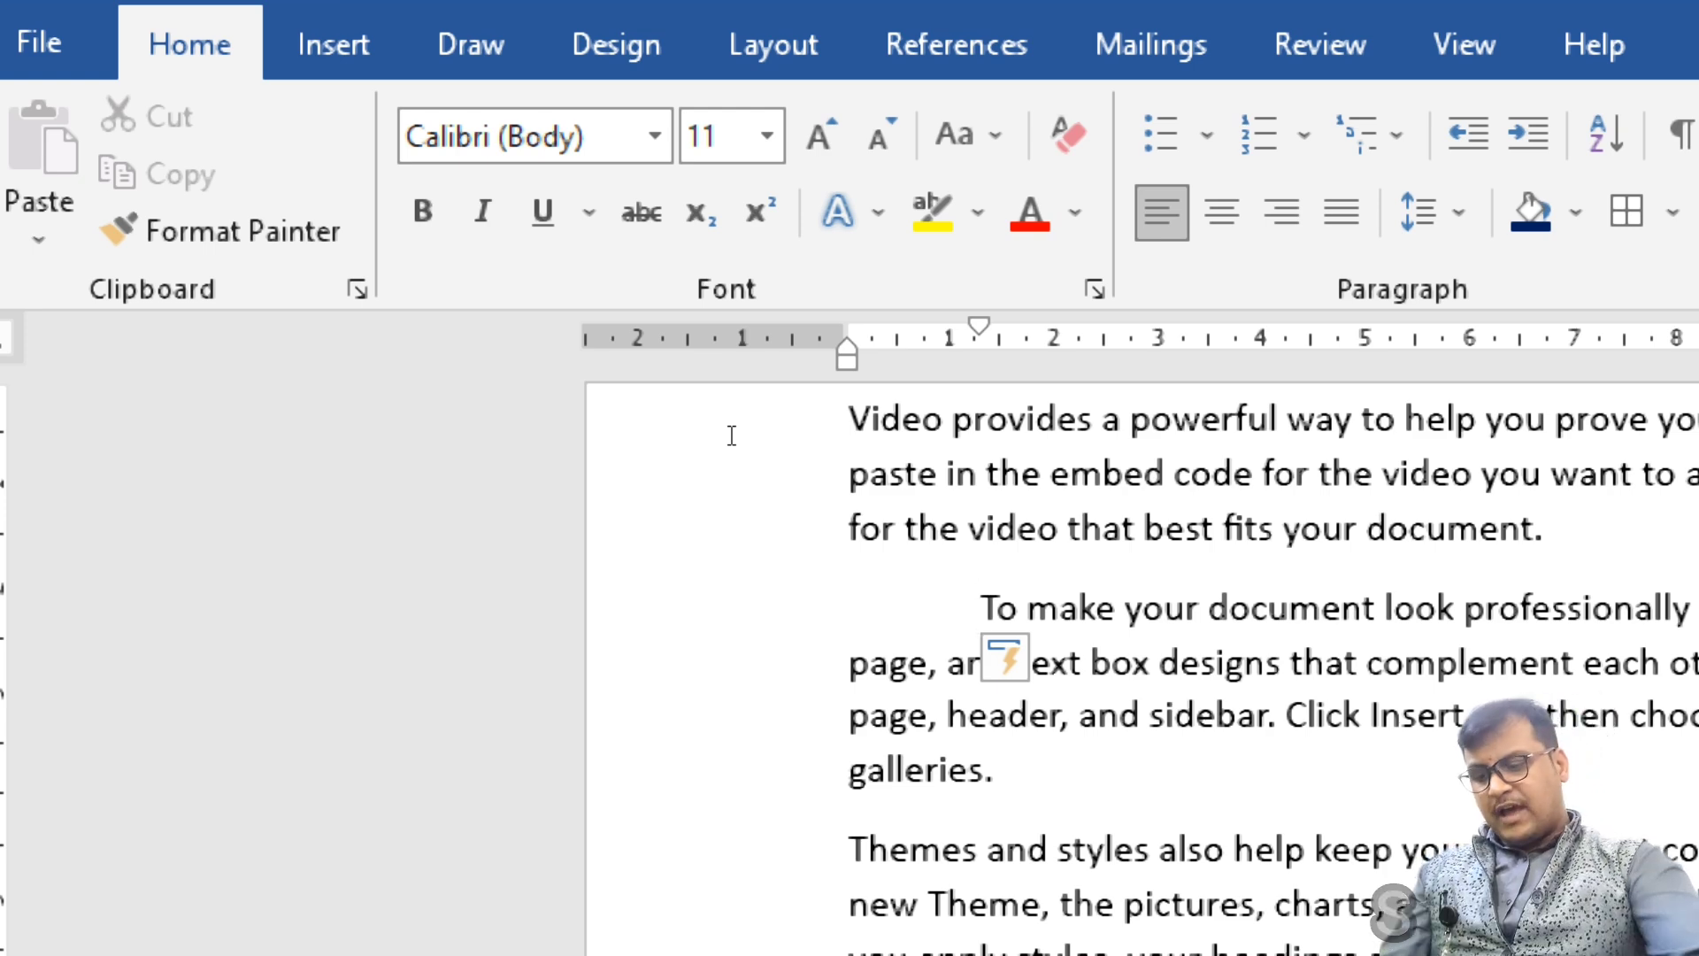
key("BackSpace")
key("Right")
key("Right")
key("Right")
key("Right")
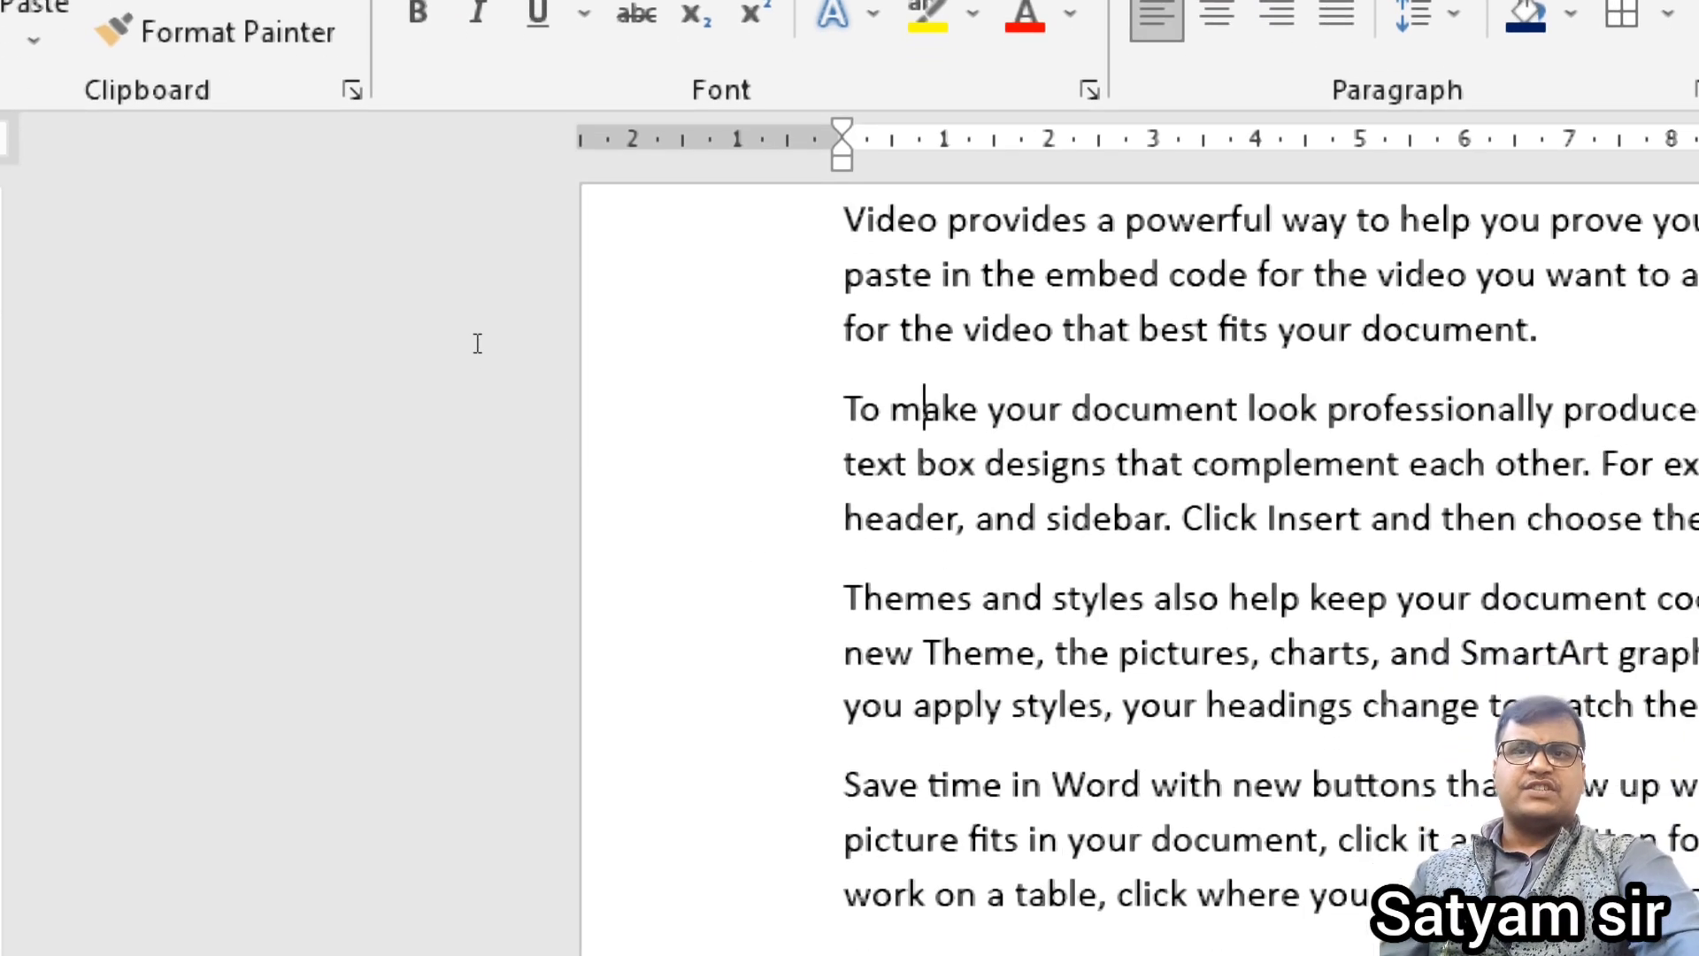
Step: Set the first line indent of the second paragraph to 2 on the ruler
key("Home")
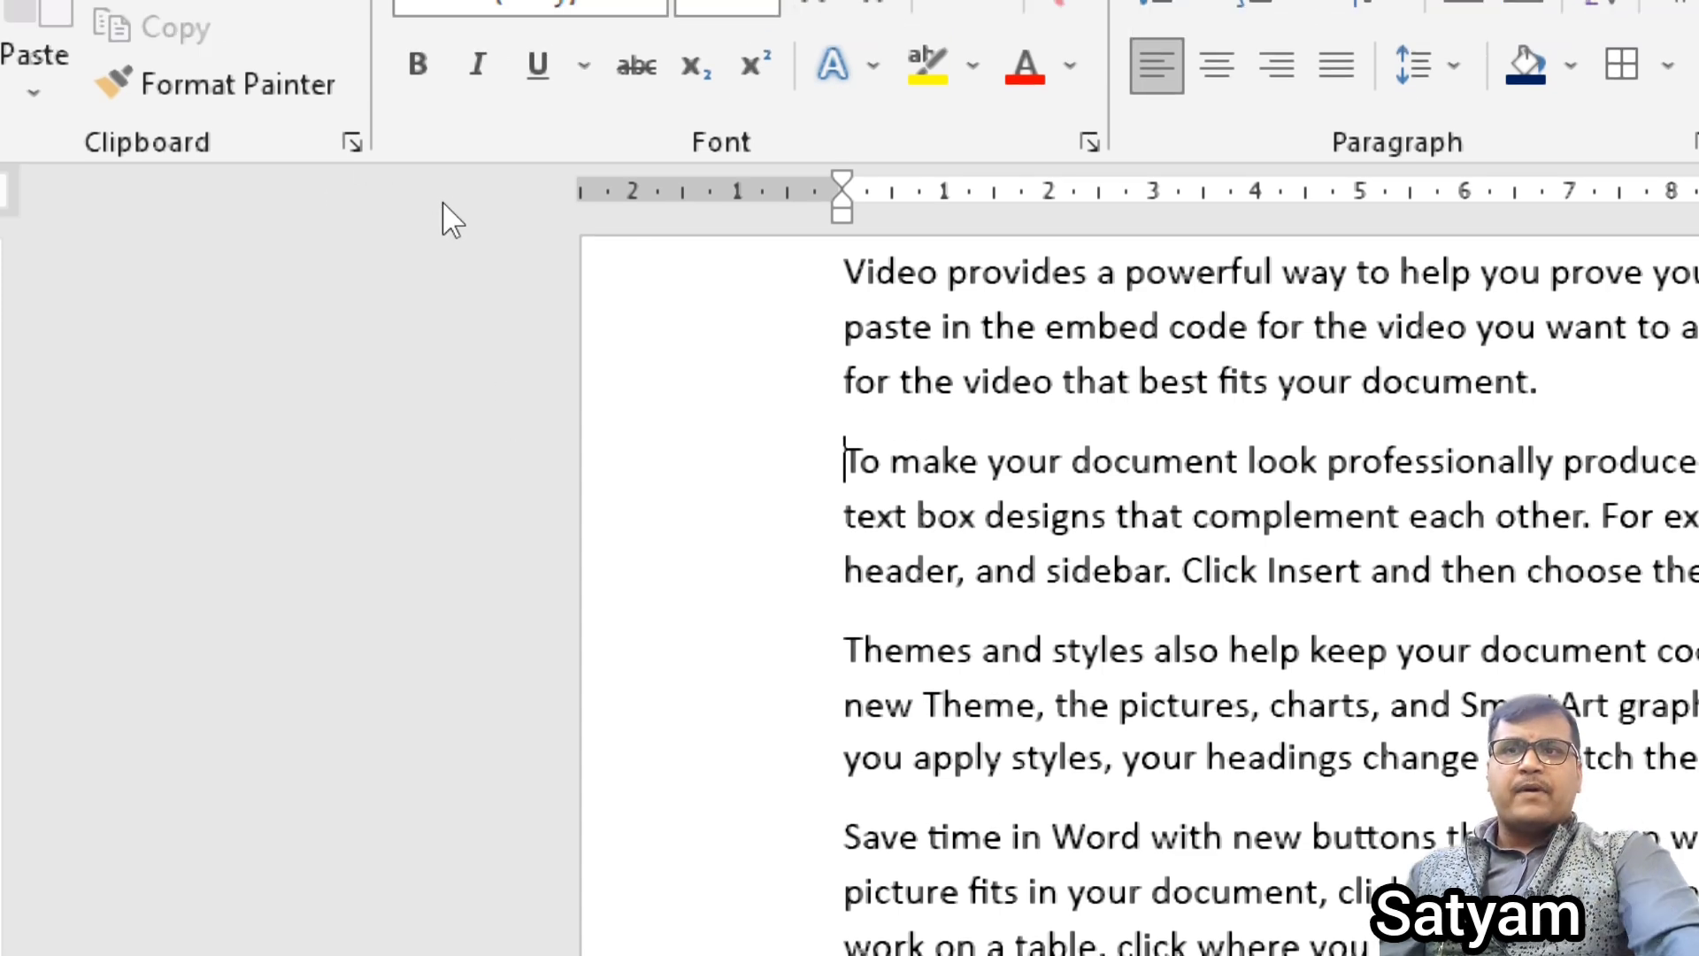
left_click_drag(842, 180, 1049, 180)
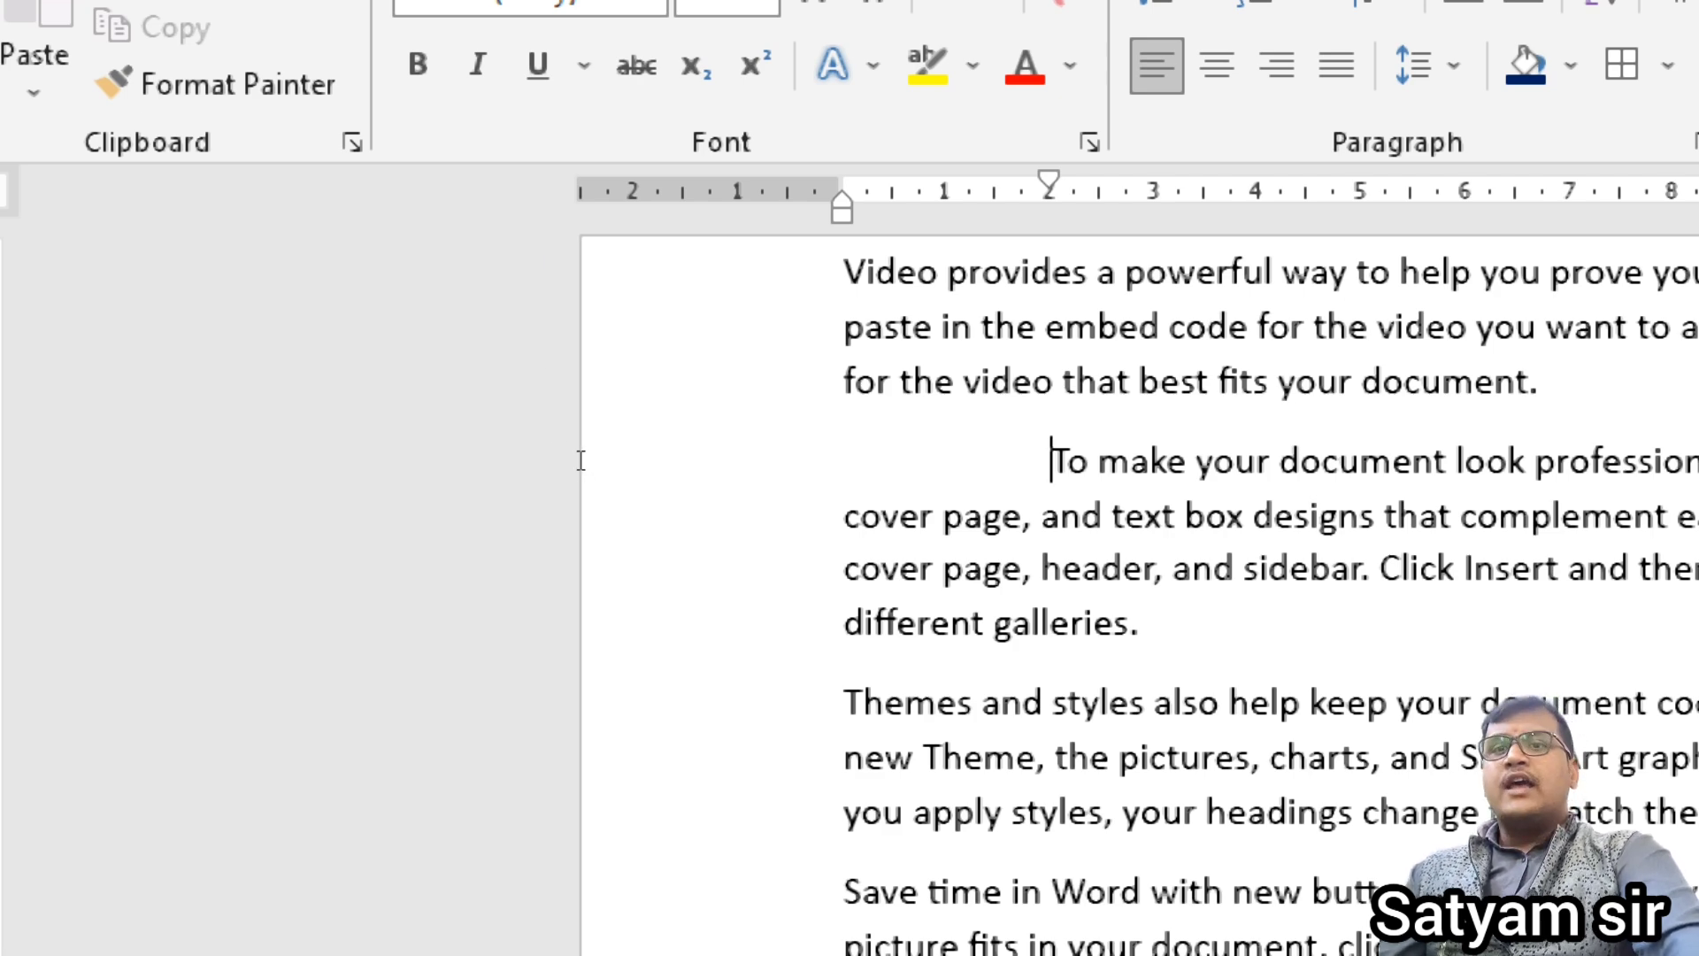
Step: Reduce the Magnifier's screen magnification to 100% and minimize its window
scroll(580, 460, "down", 1)
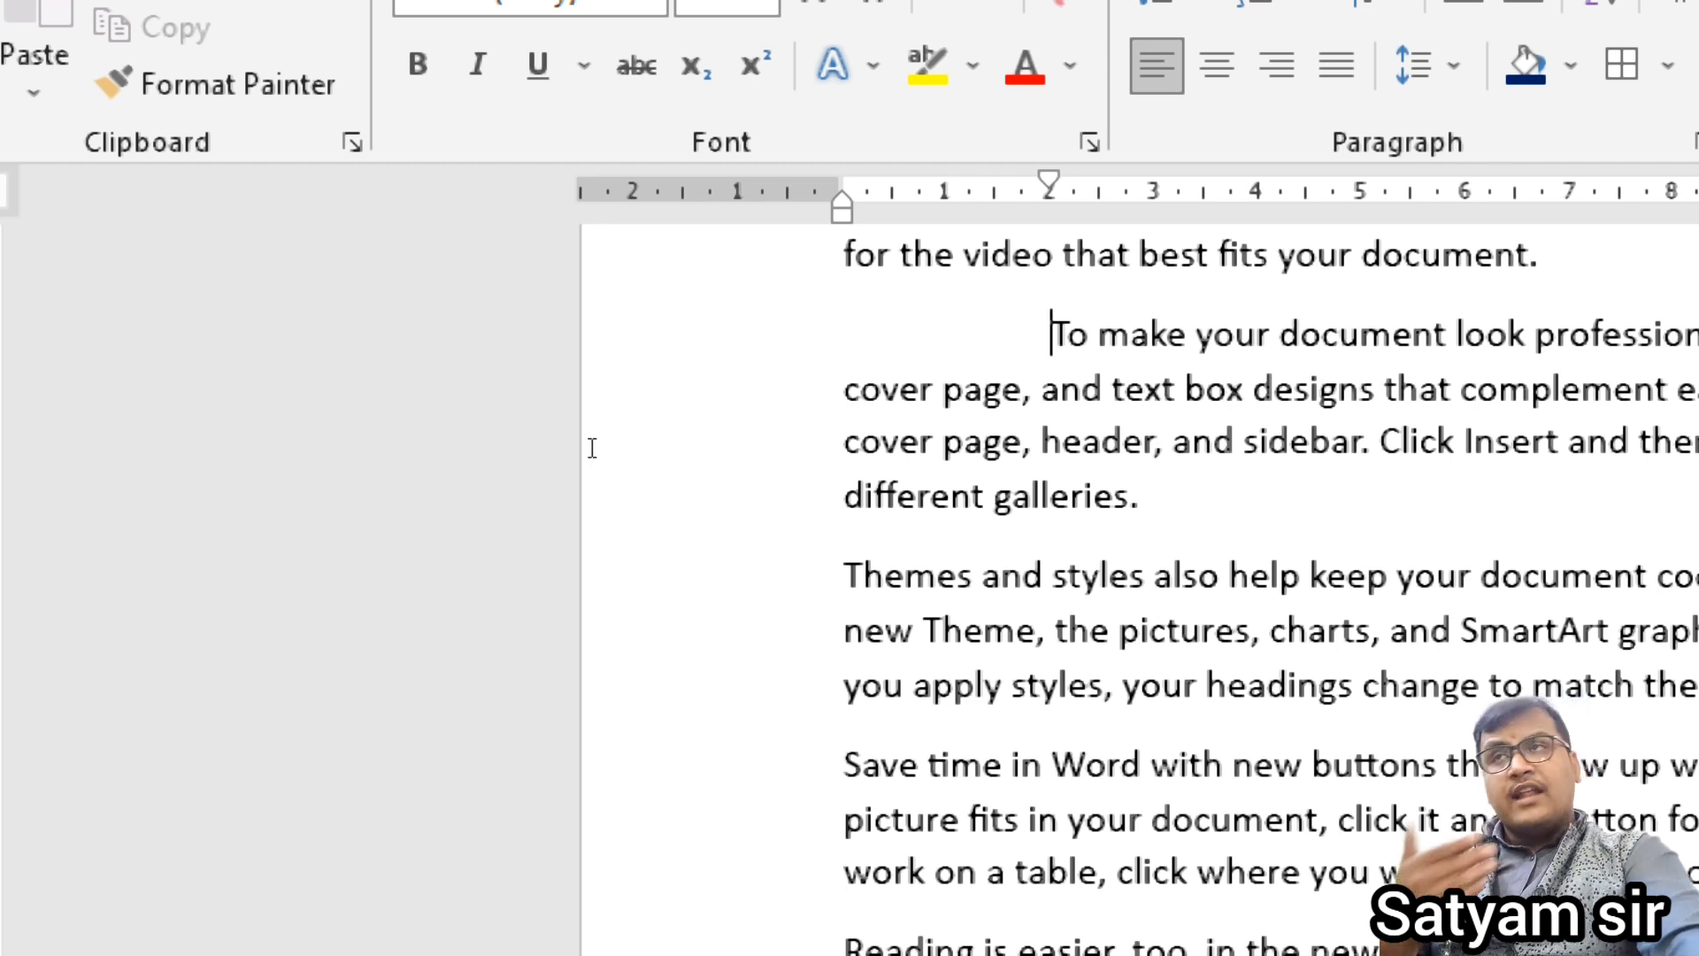
scroll(589, 487, "up", 1)
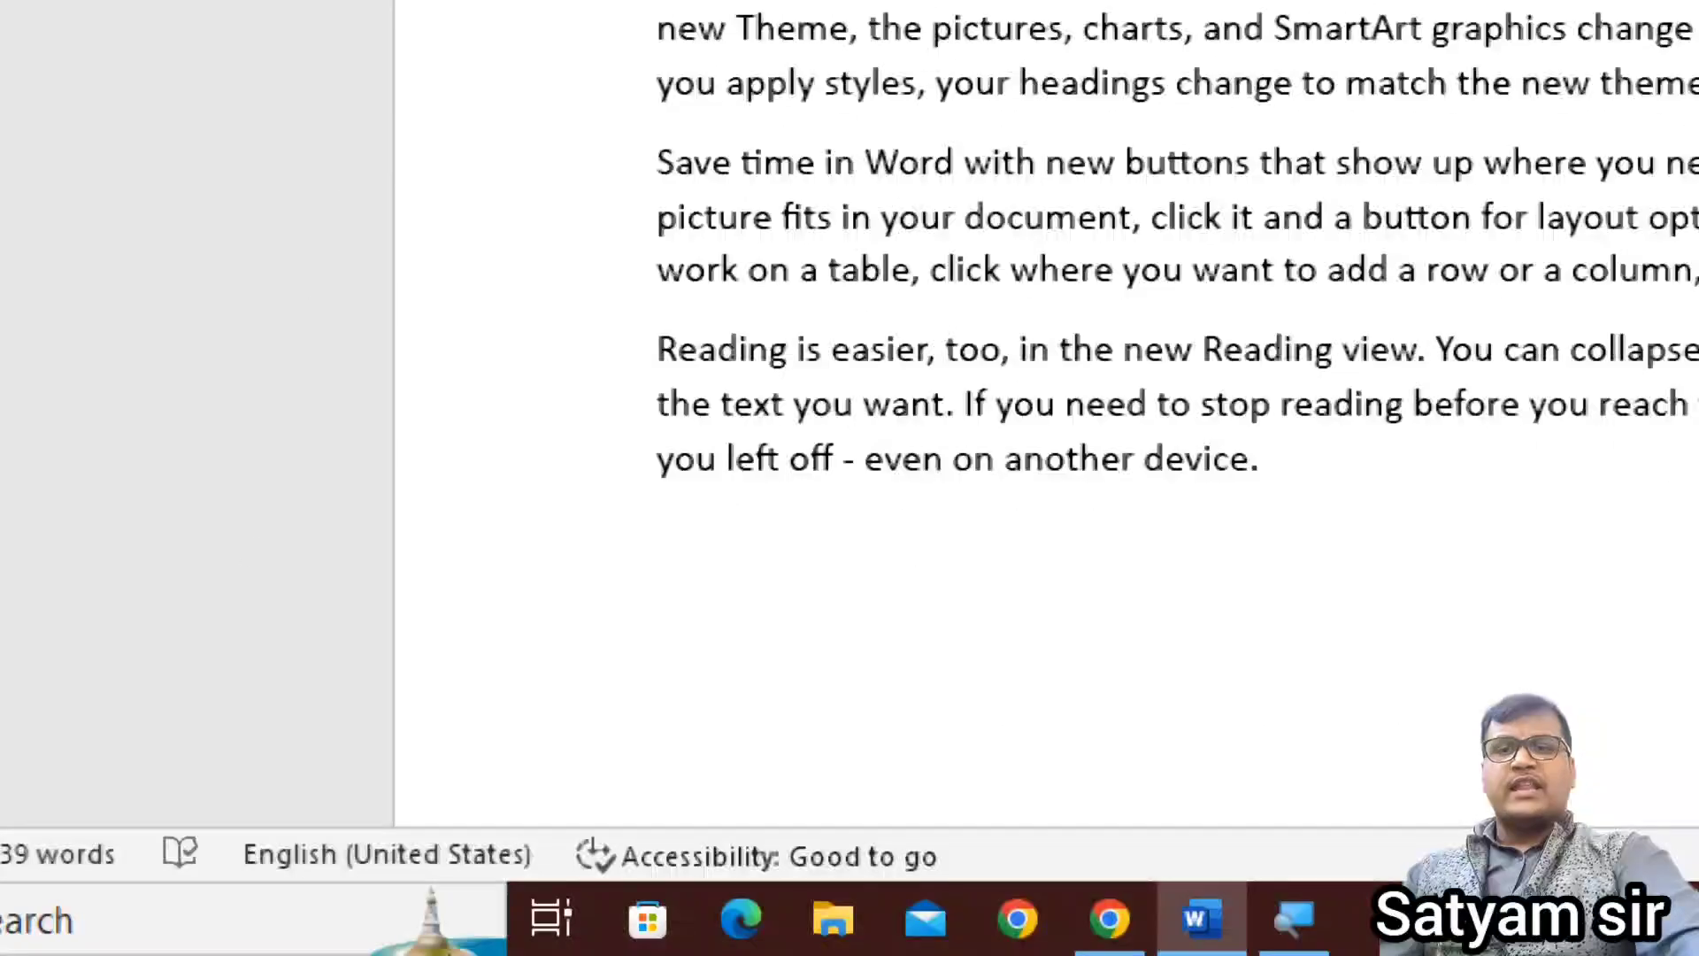
left_click(1294, 919)
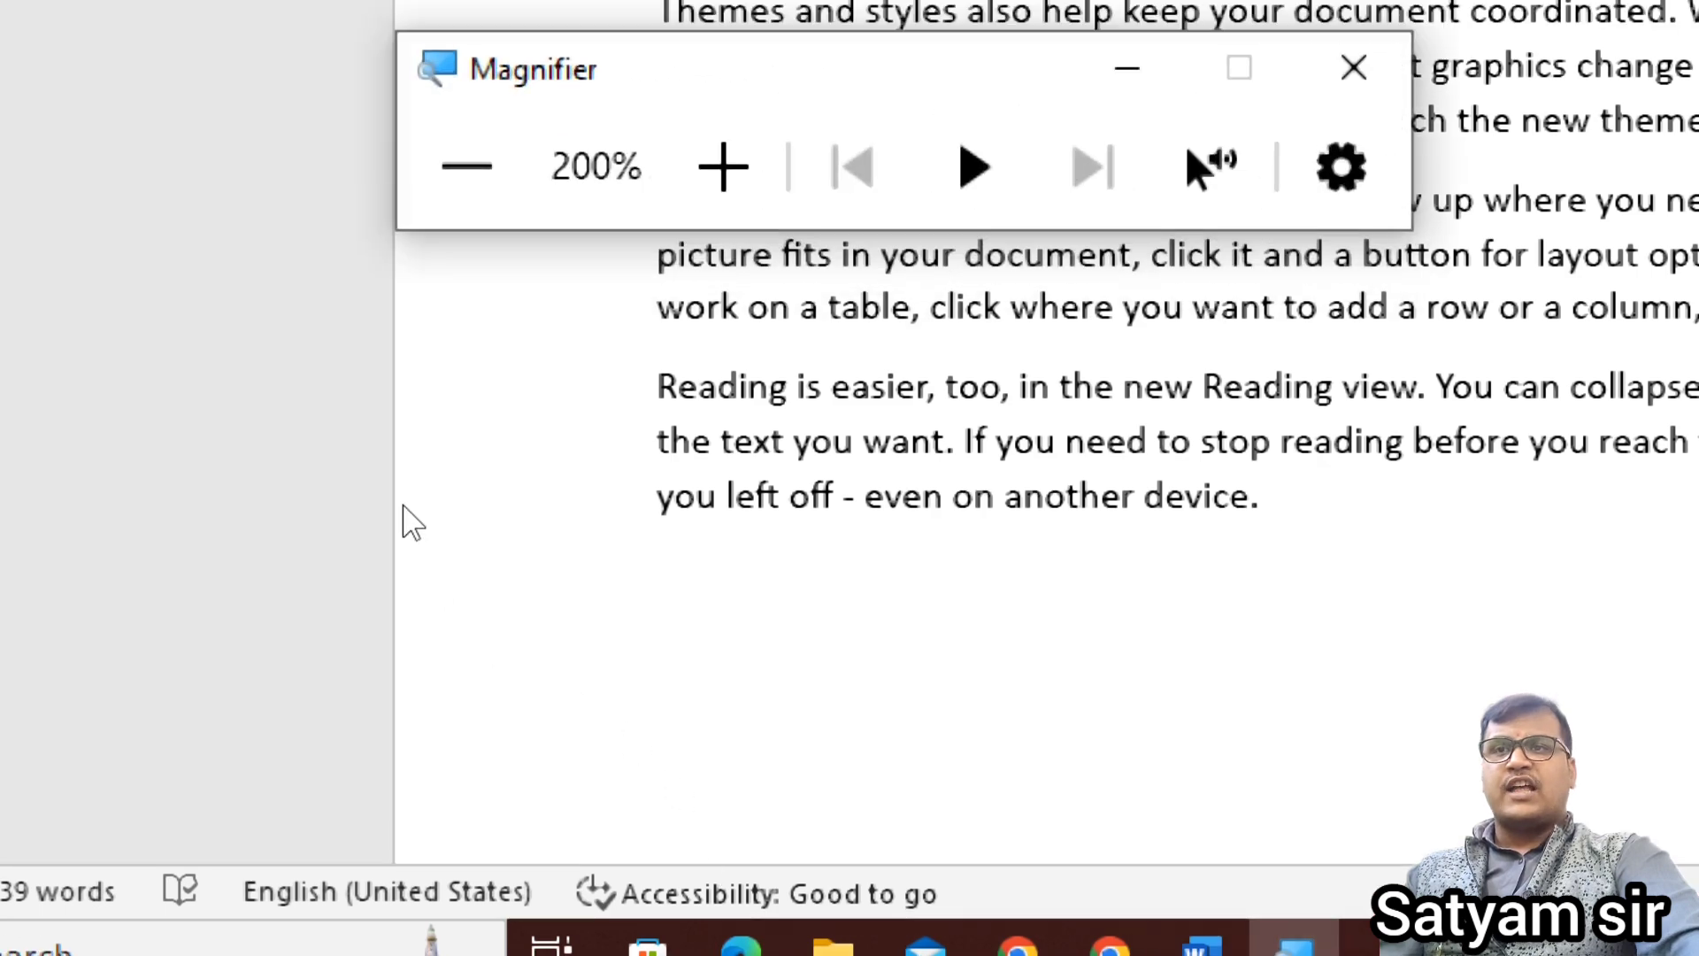
key("super+minus")
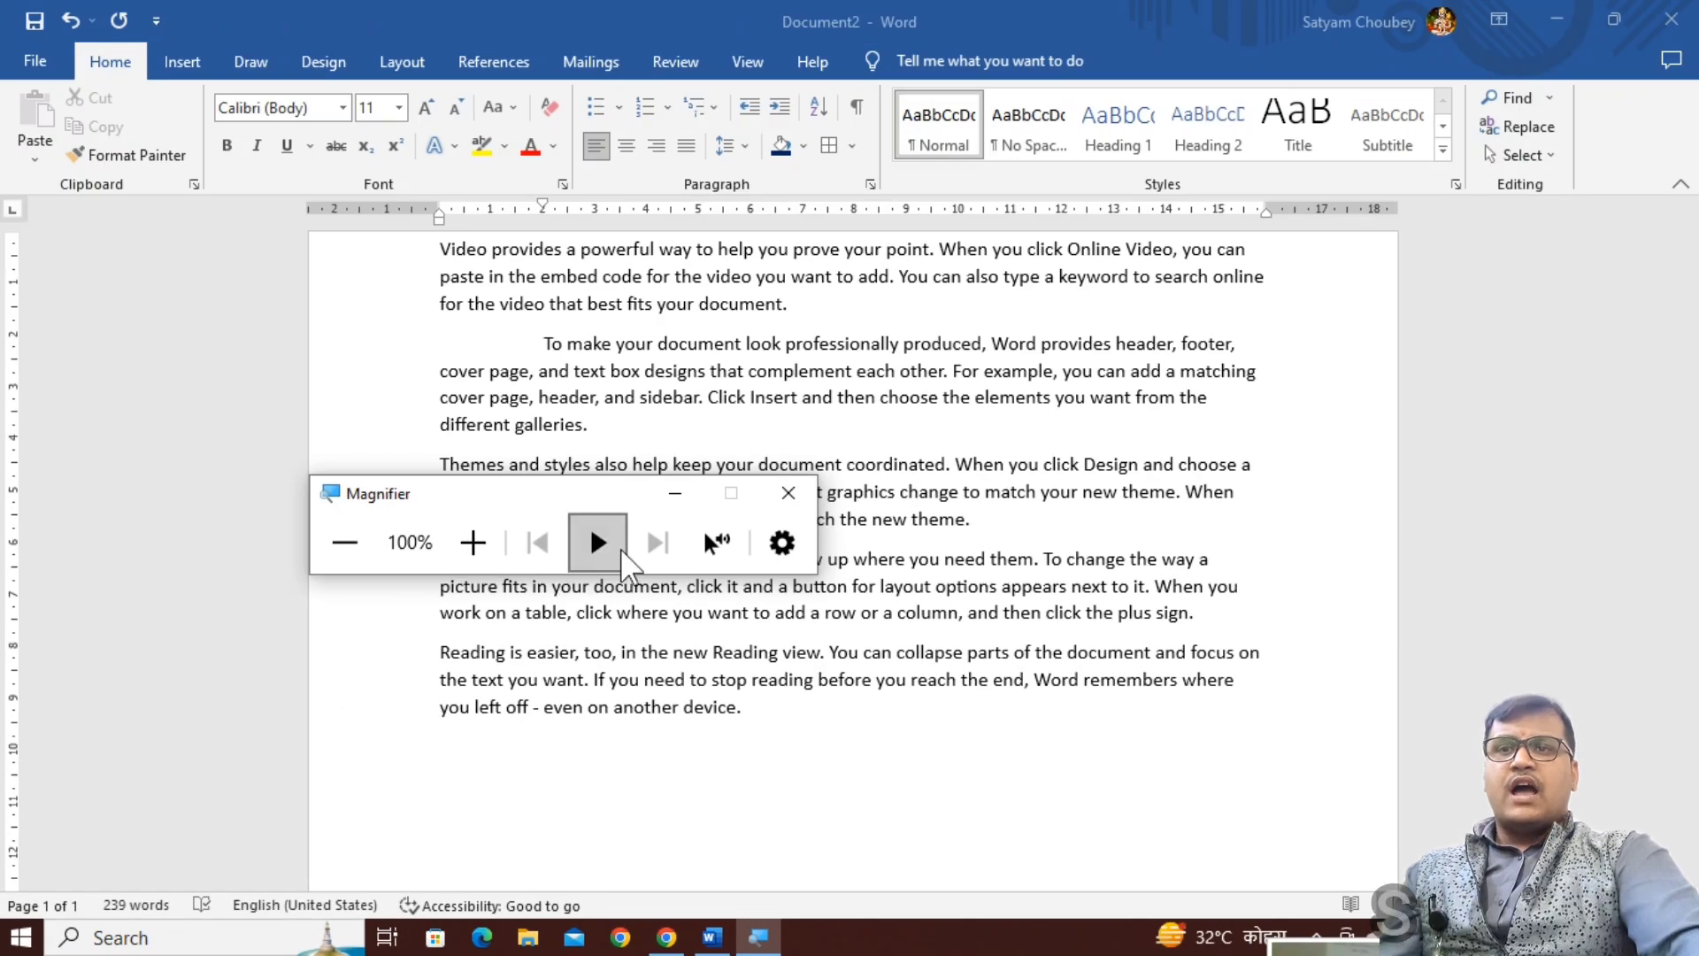
left_click(675, 493)
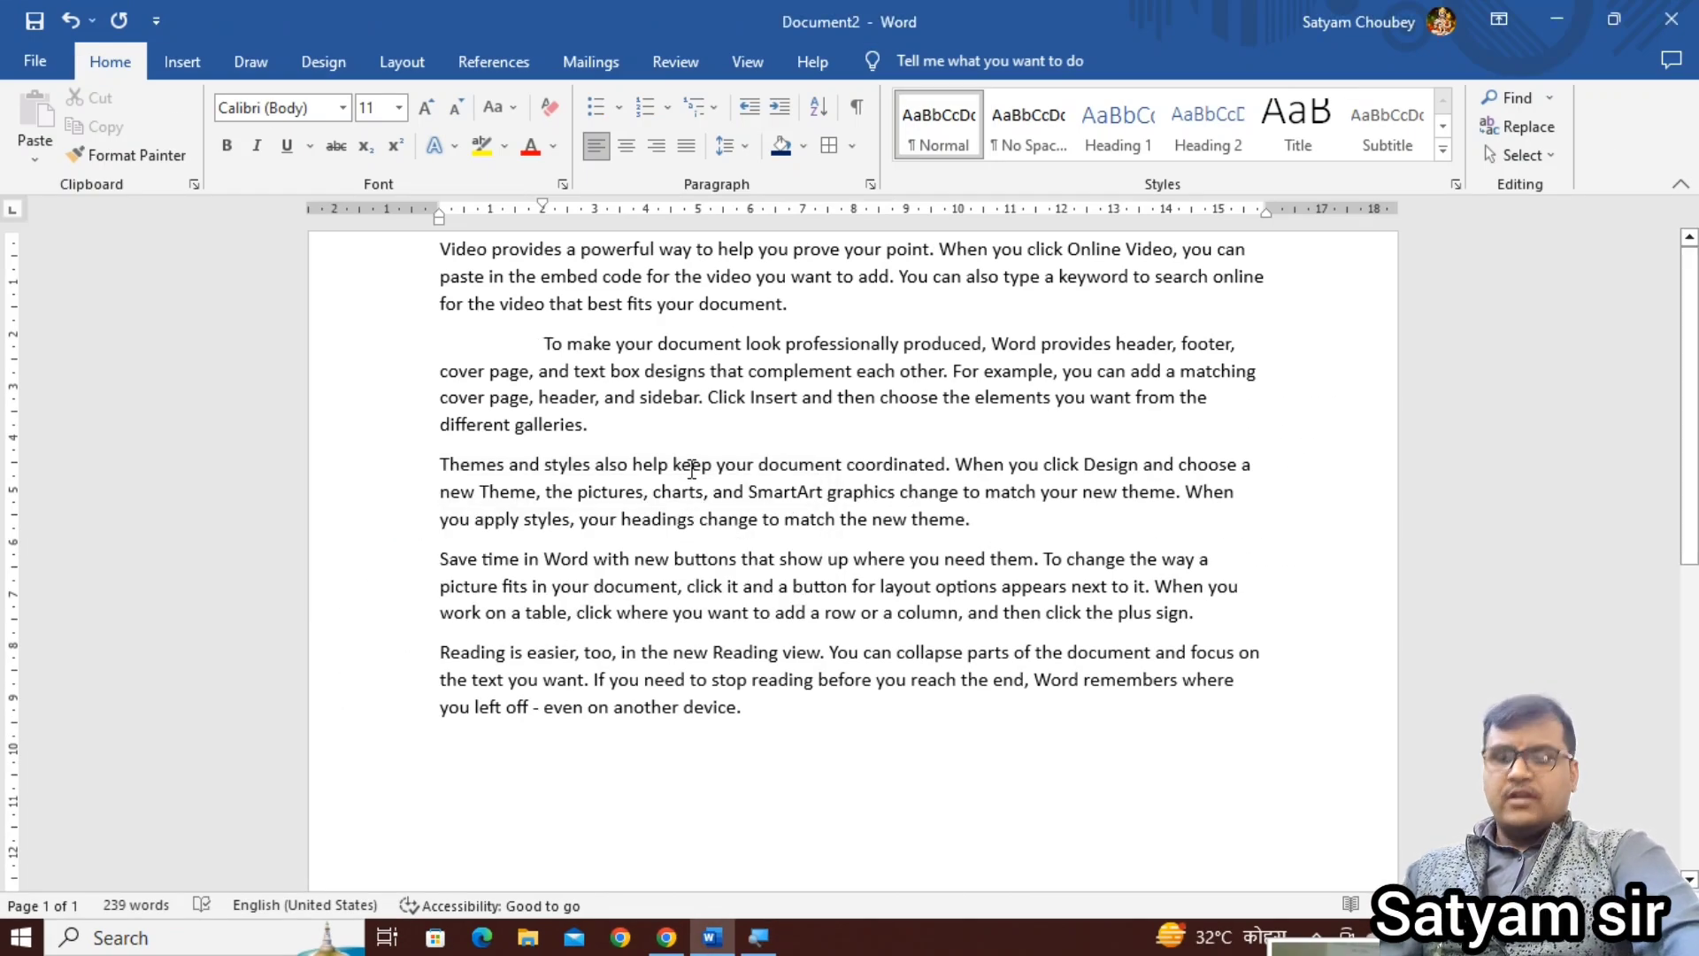
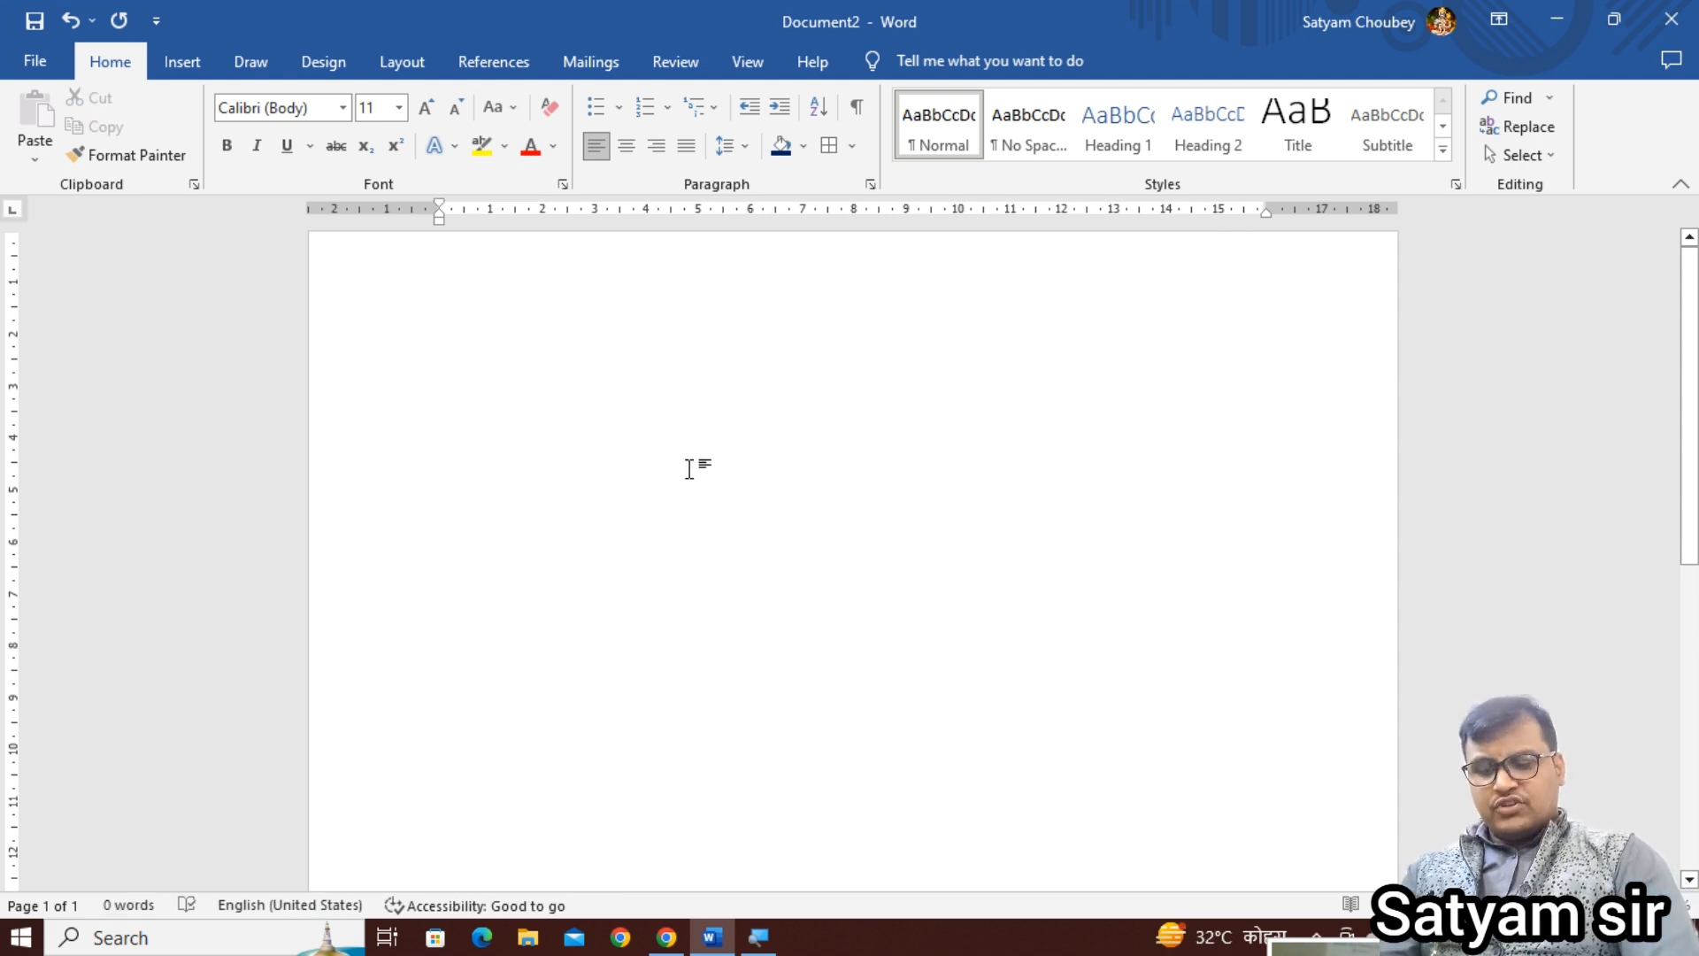
Step: Generate fresh sample paragraphs with =rand() in the emptied document, and enlarge the page view
type("=rand")
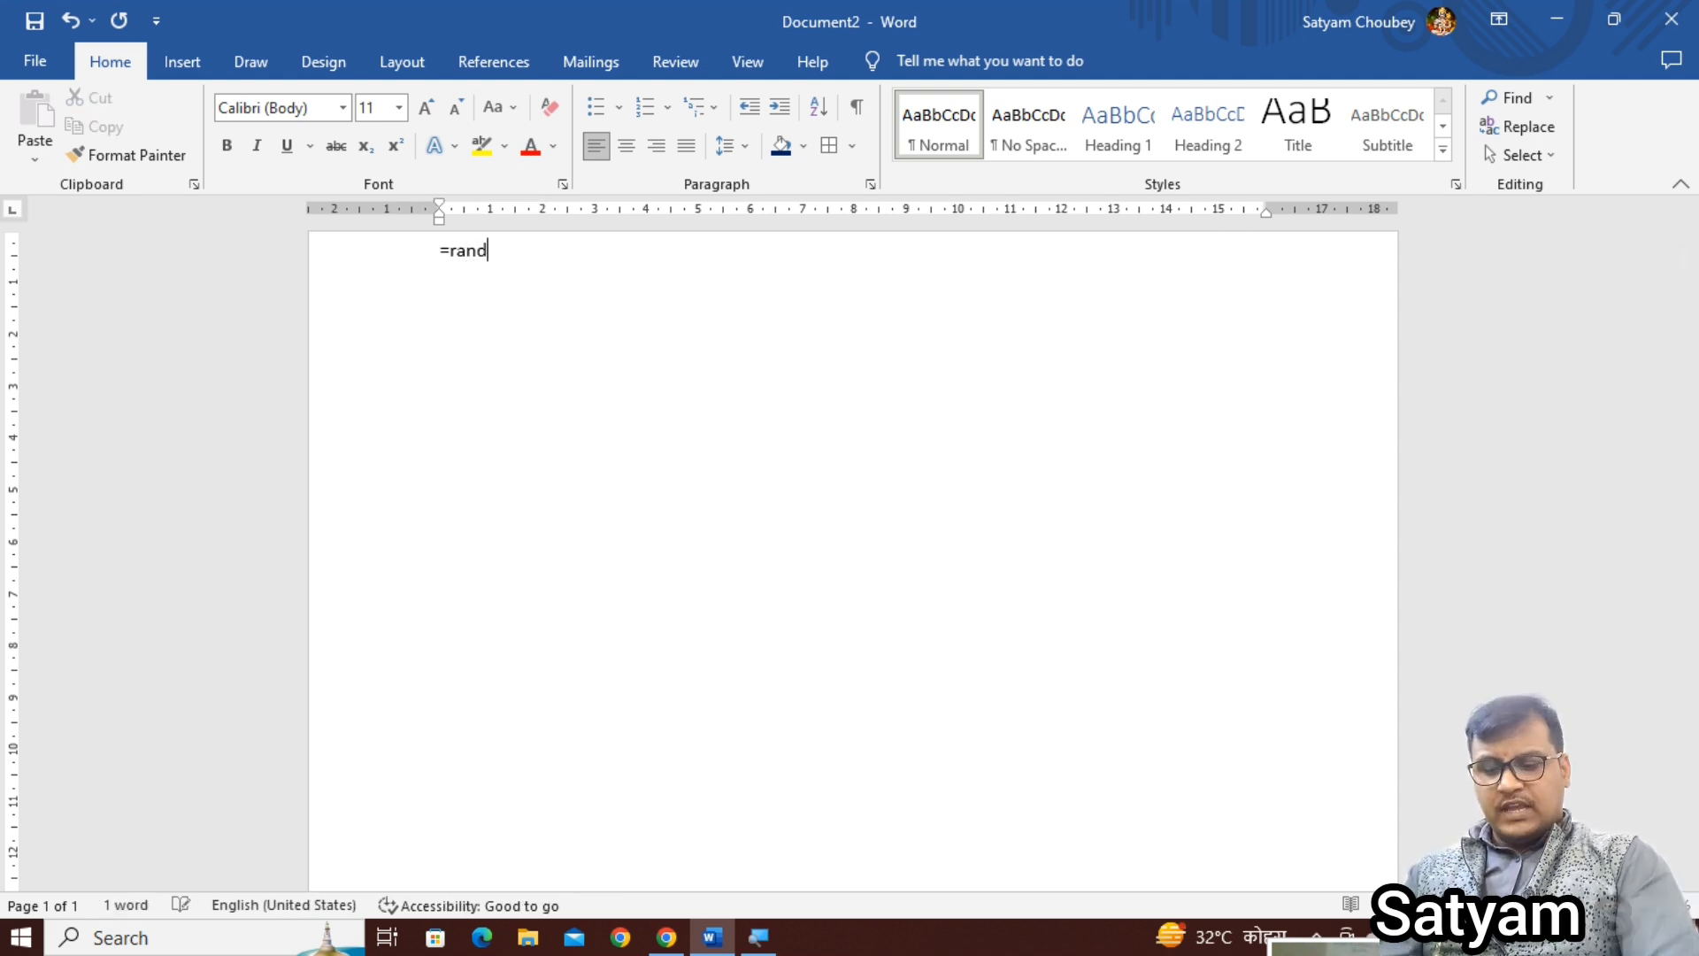
type("()")
key("Return")
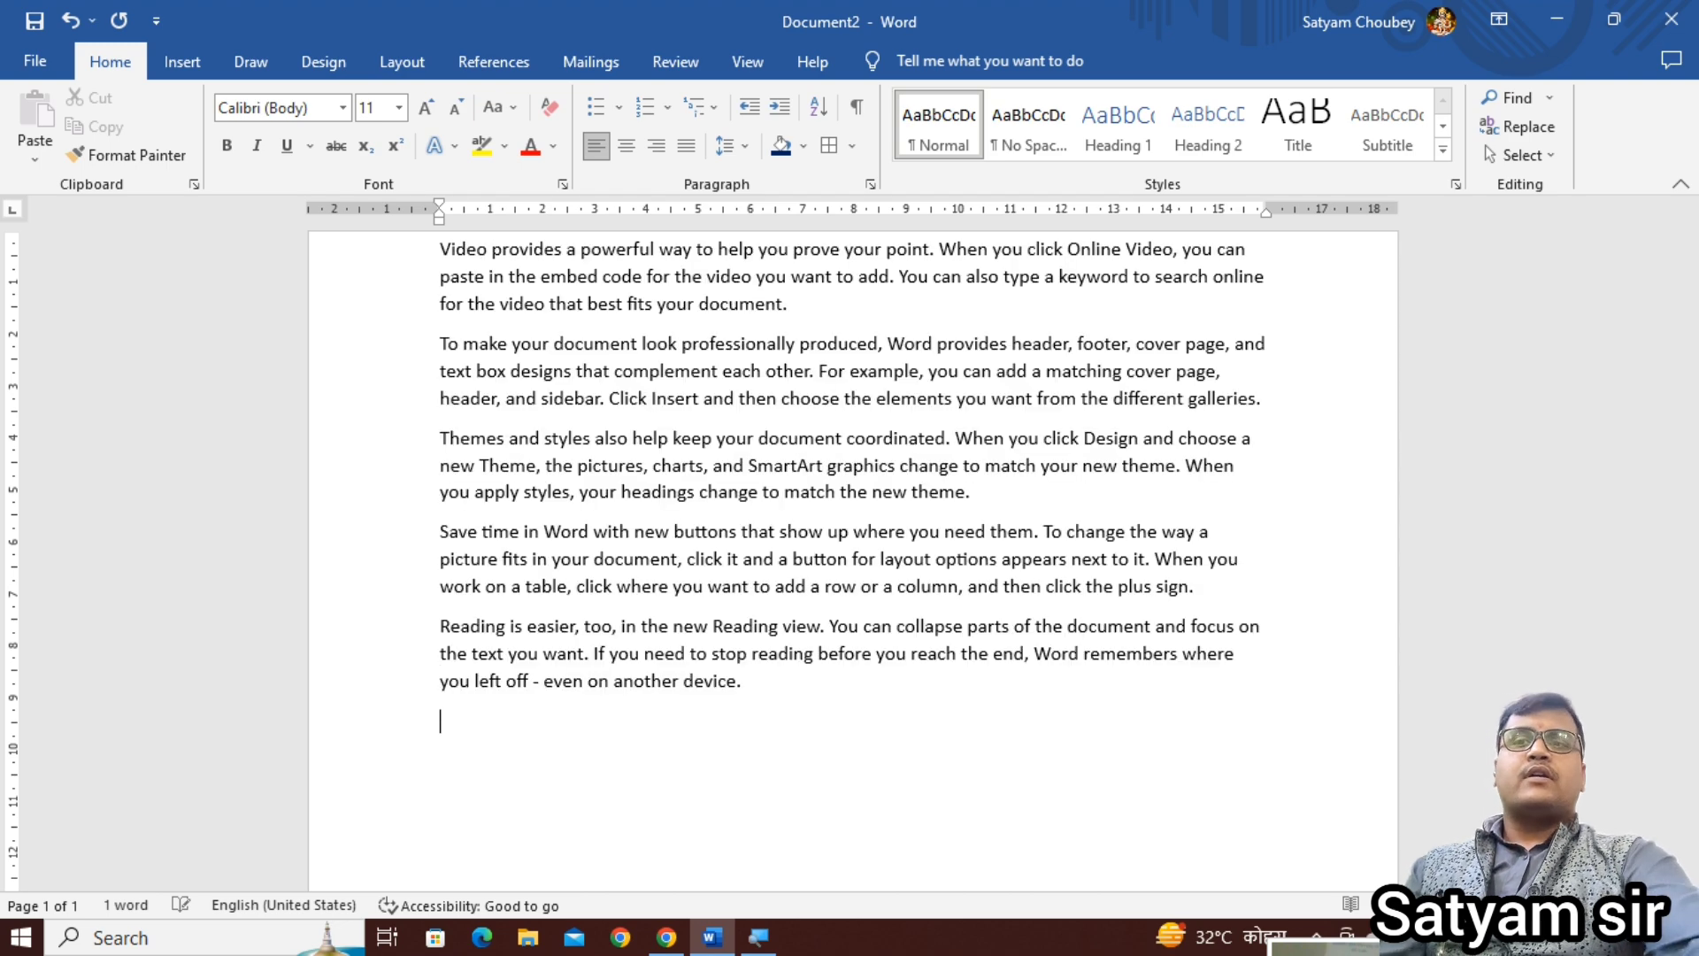
scroll(734, 519, "up", 4)
scroll(734, 519, "up", 1)
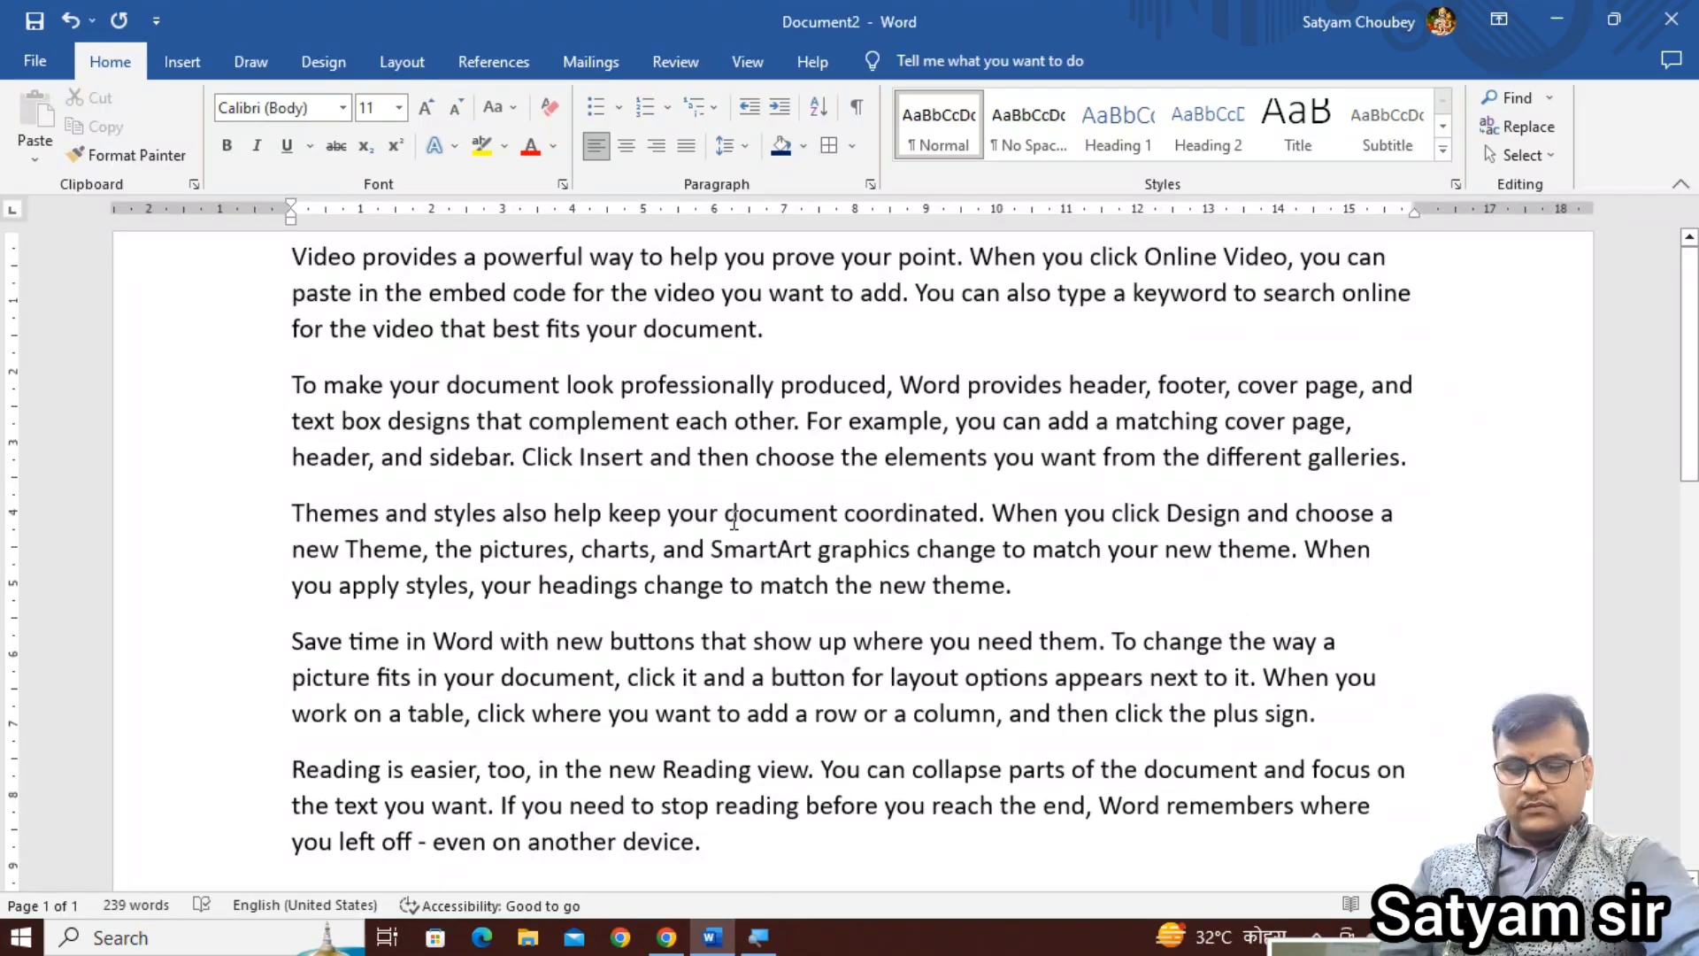
Step: Set all of the sample text to font size 14 and justify it
key("ctrl+a")
key("ctrl+shift+period")
key("ctrl+shift+period")
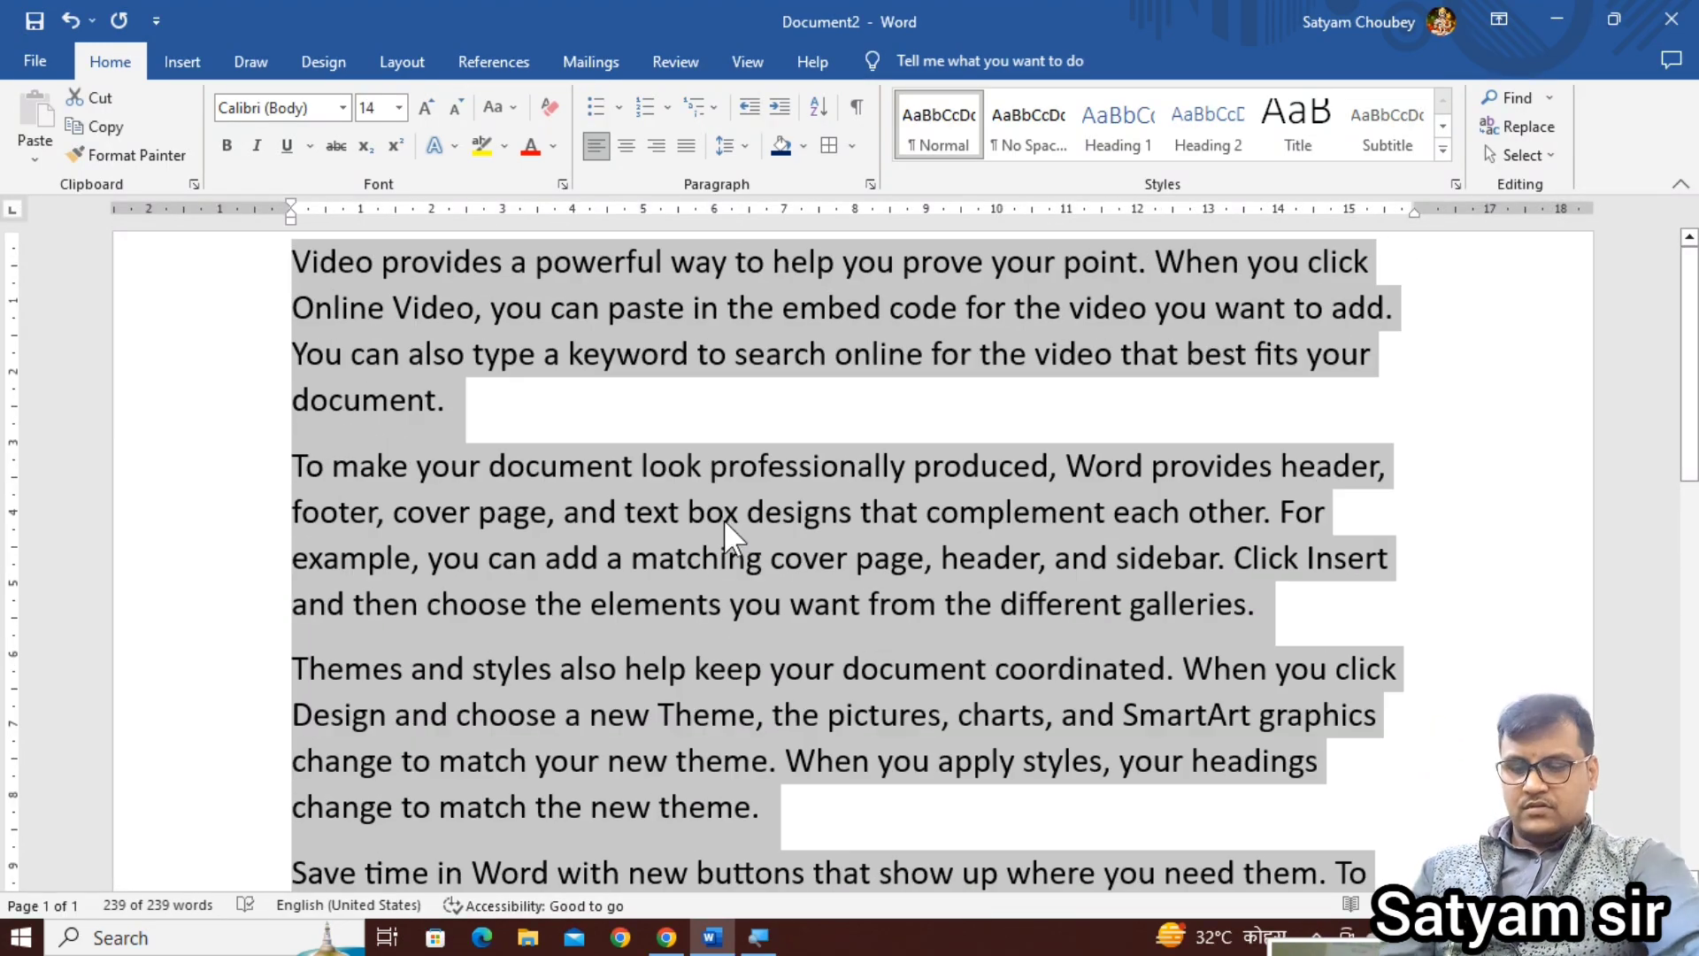
key("ctrl+j")
left_click(389, 400)
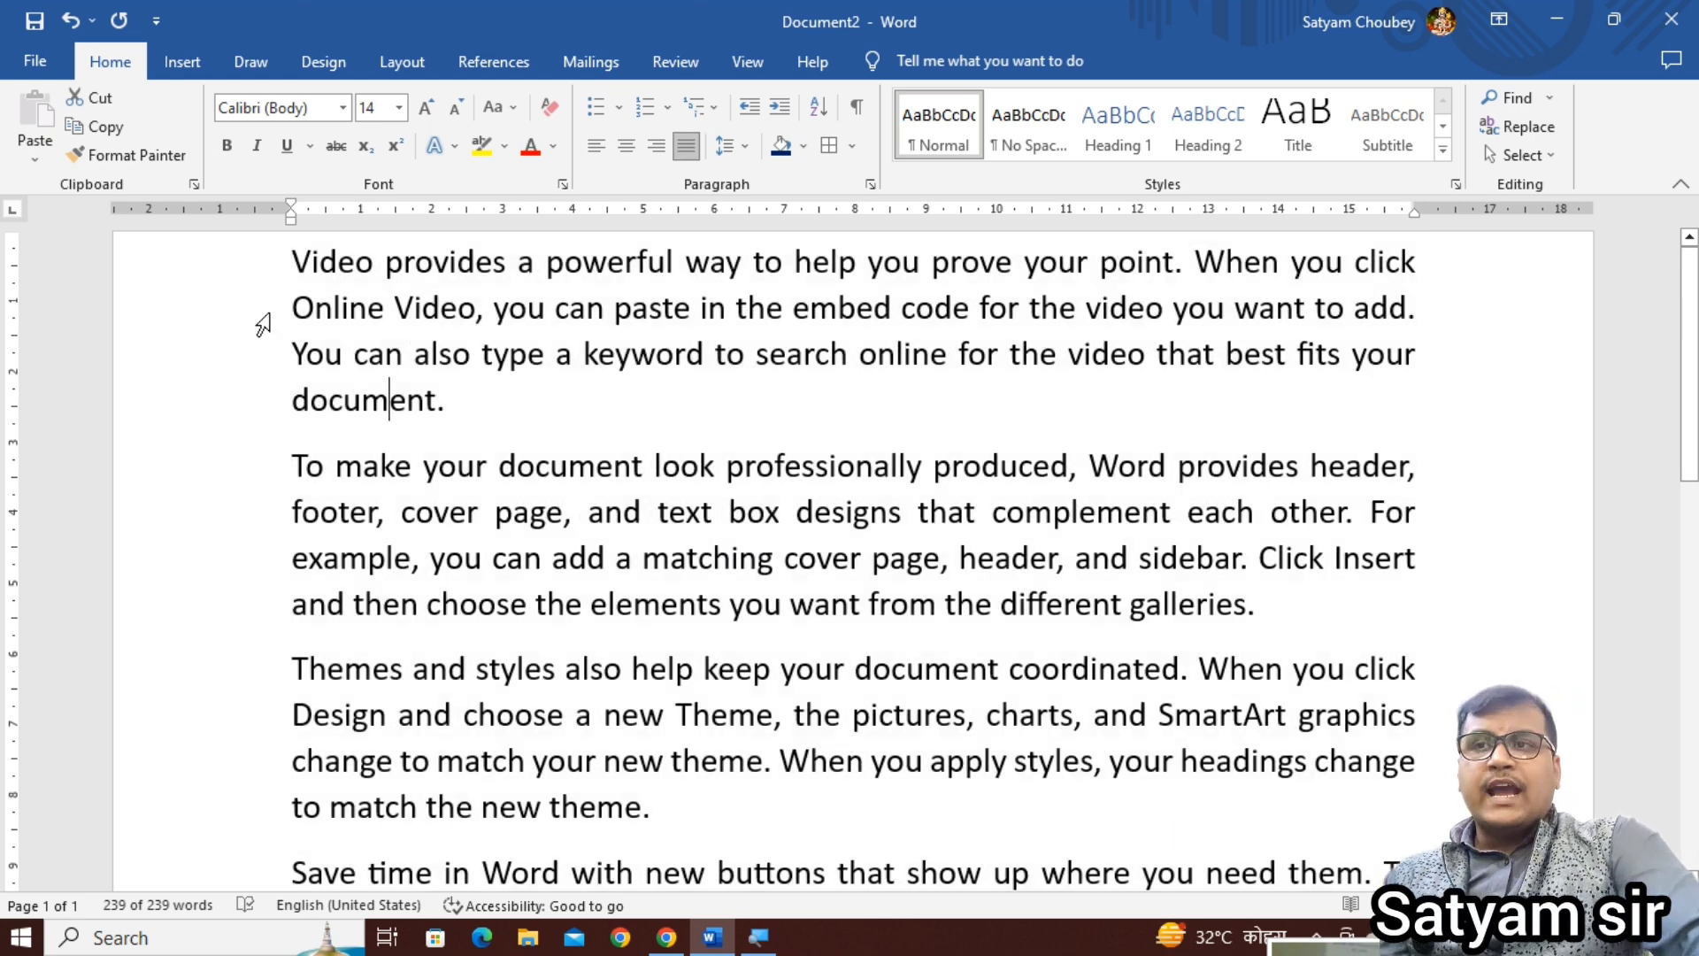
Step: Indent the first lines of the first three paragraphs one by one with a tab each
key("ctrl+Home")
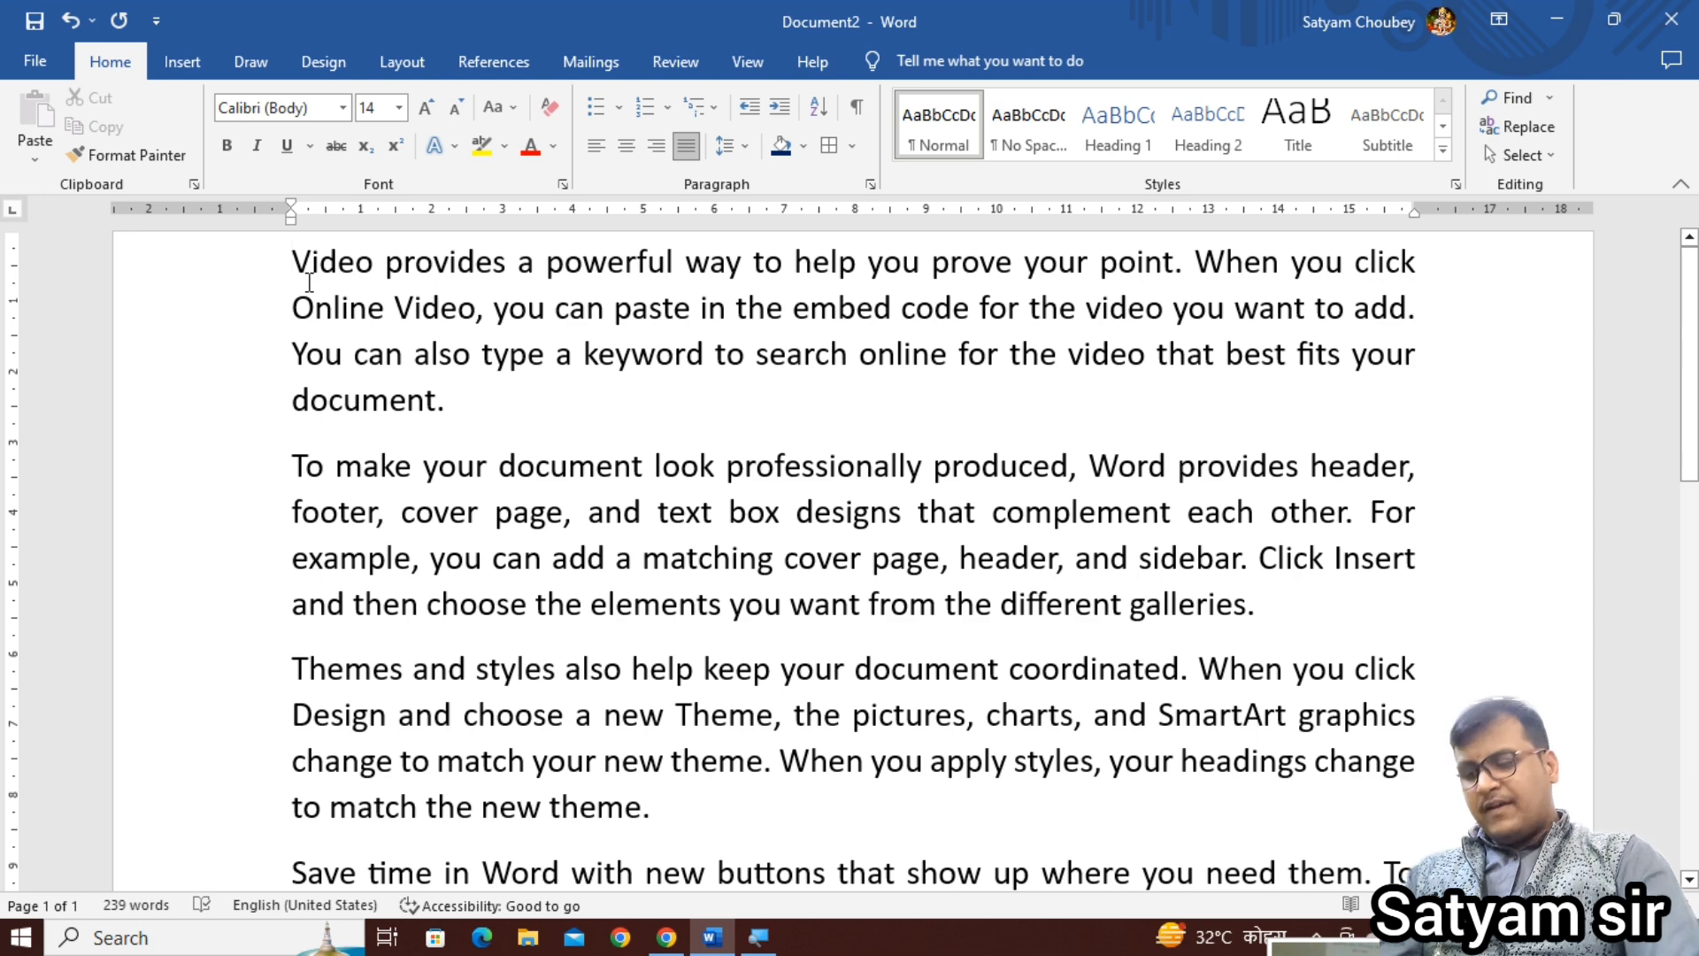
key("Tab")
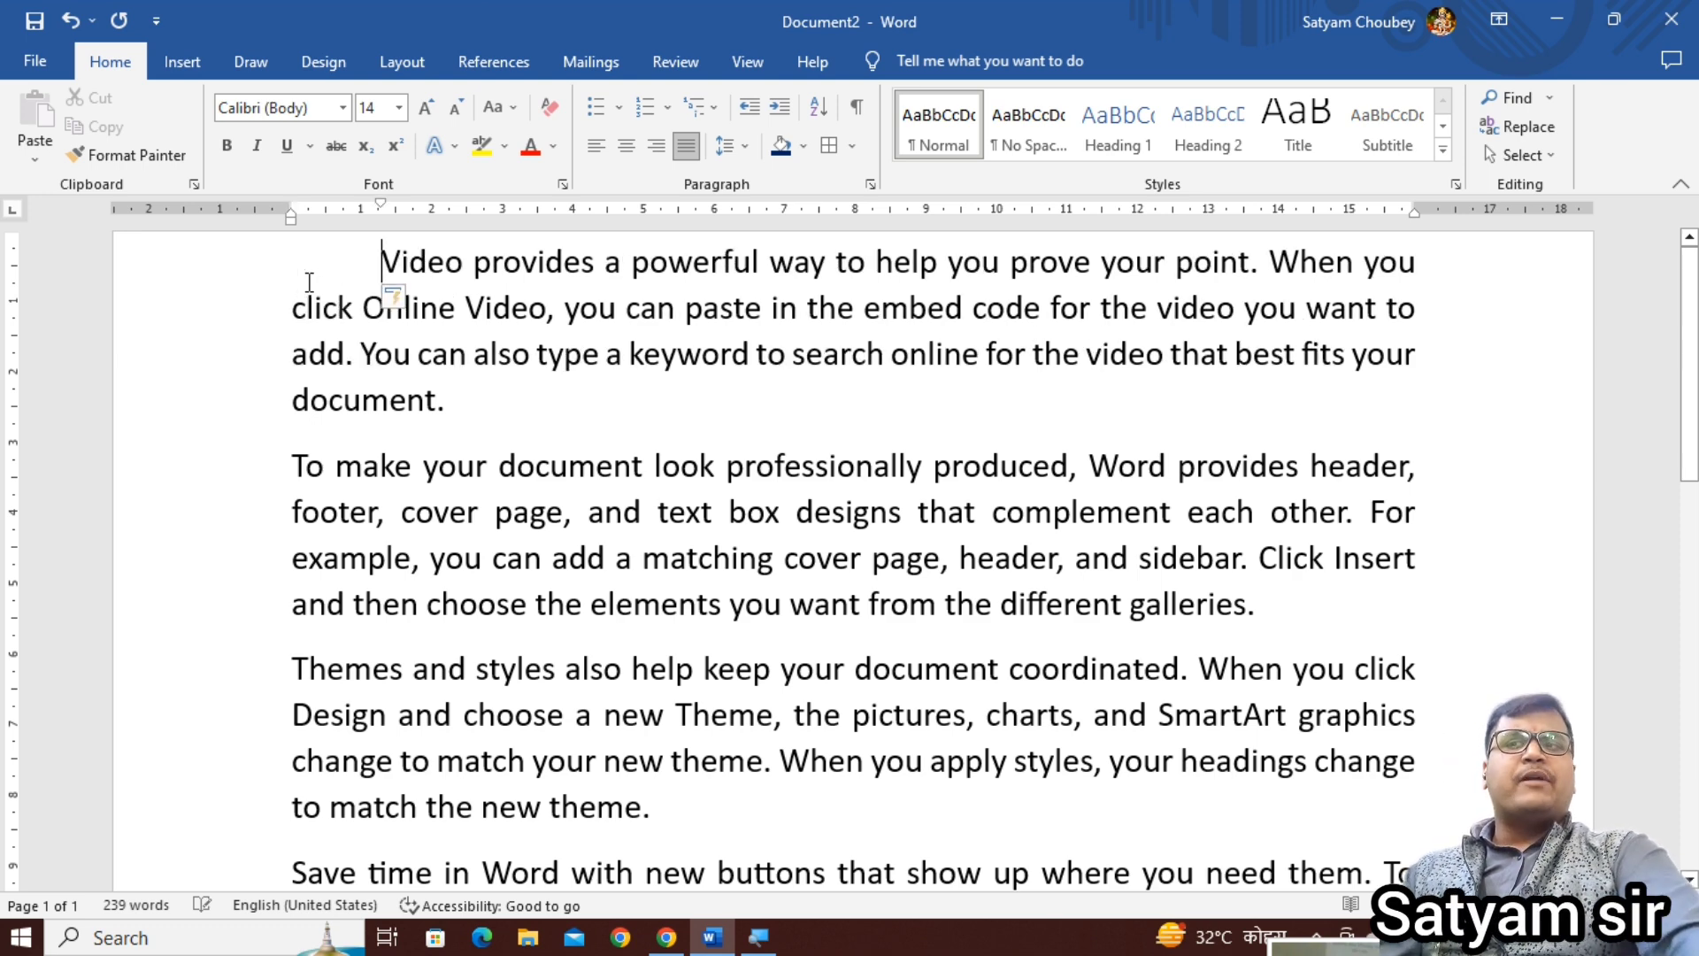
left_click(294, 461)
key("Tab")
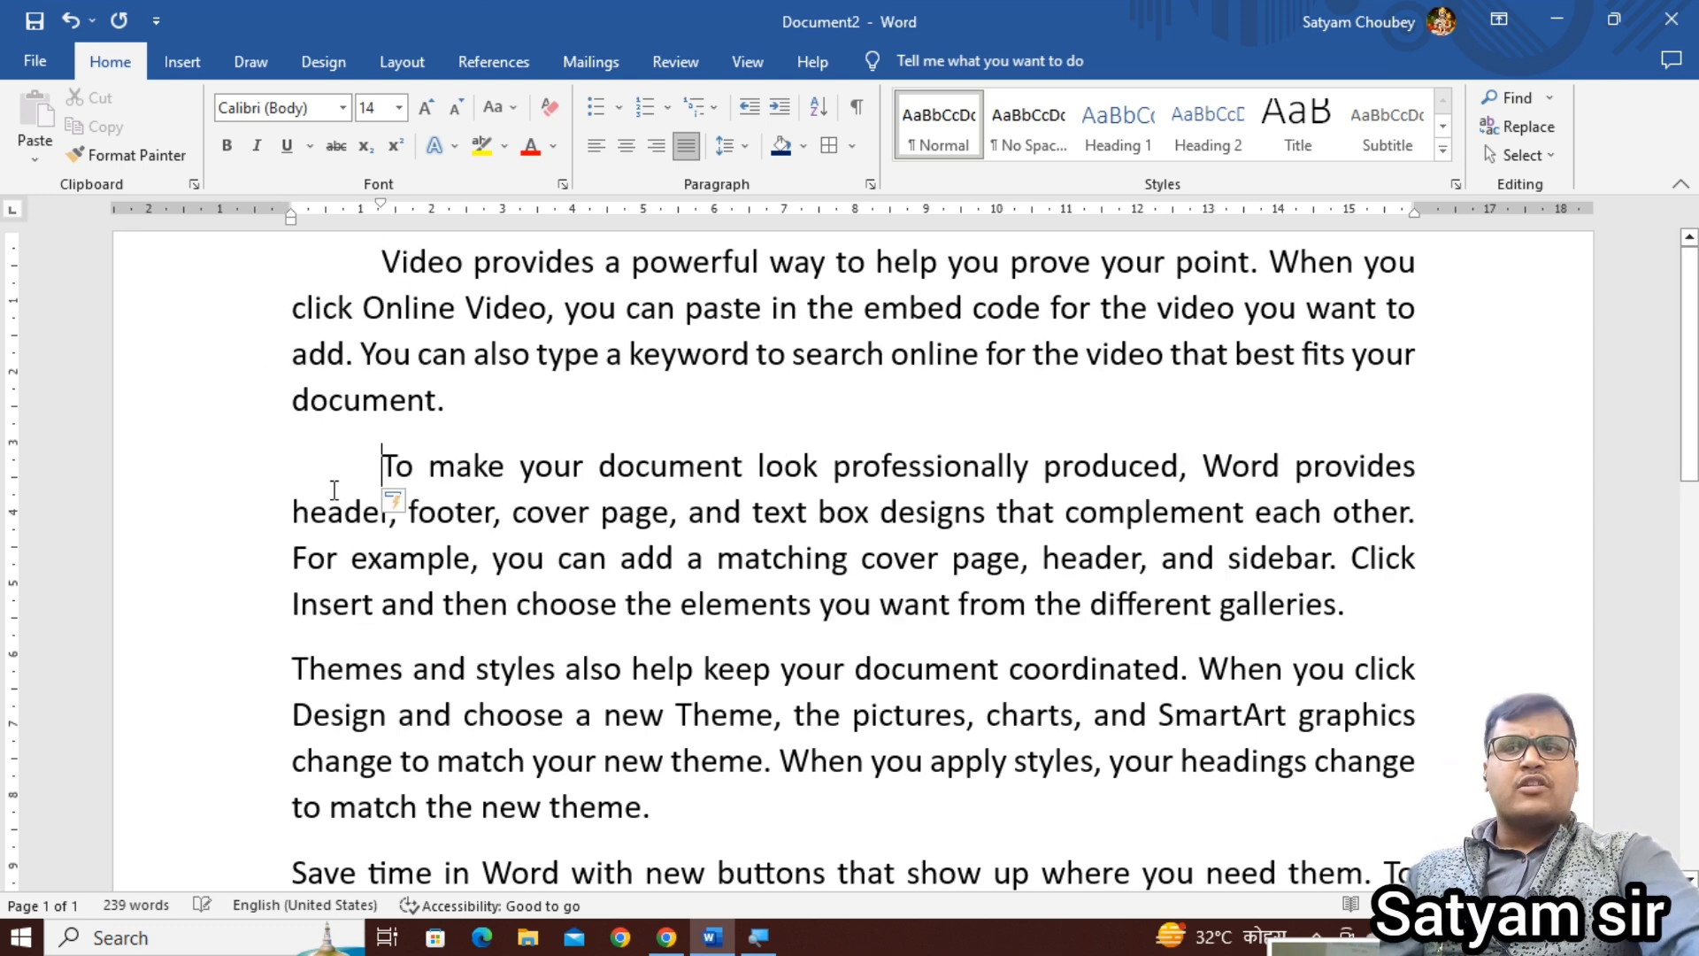
left_click(294, 665)
key("Tab")
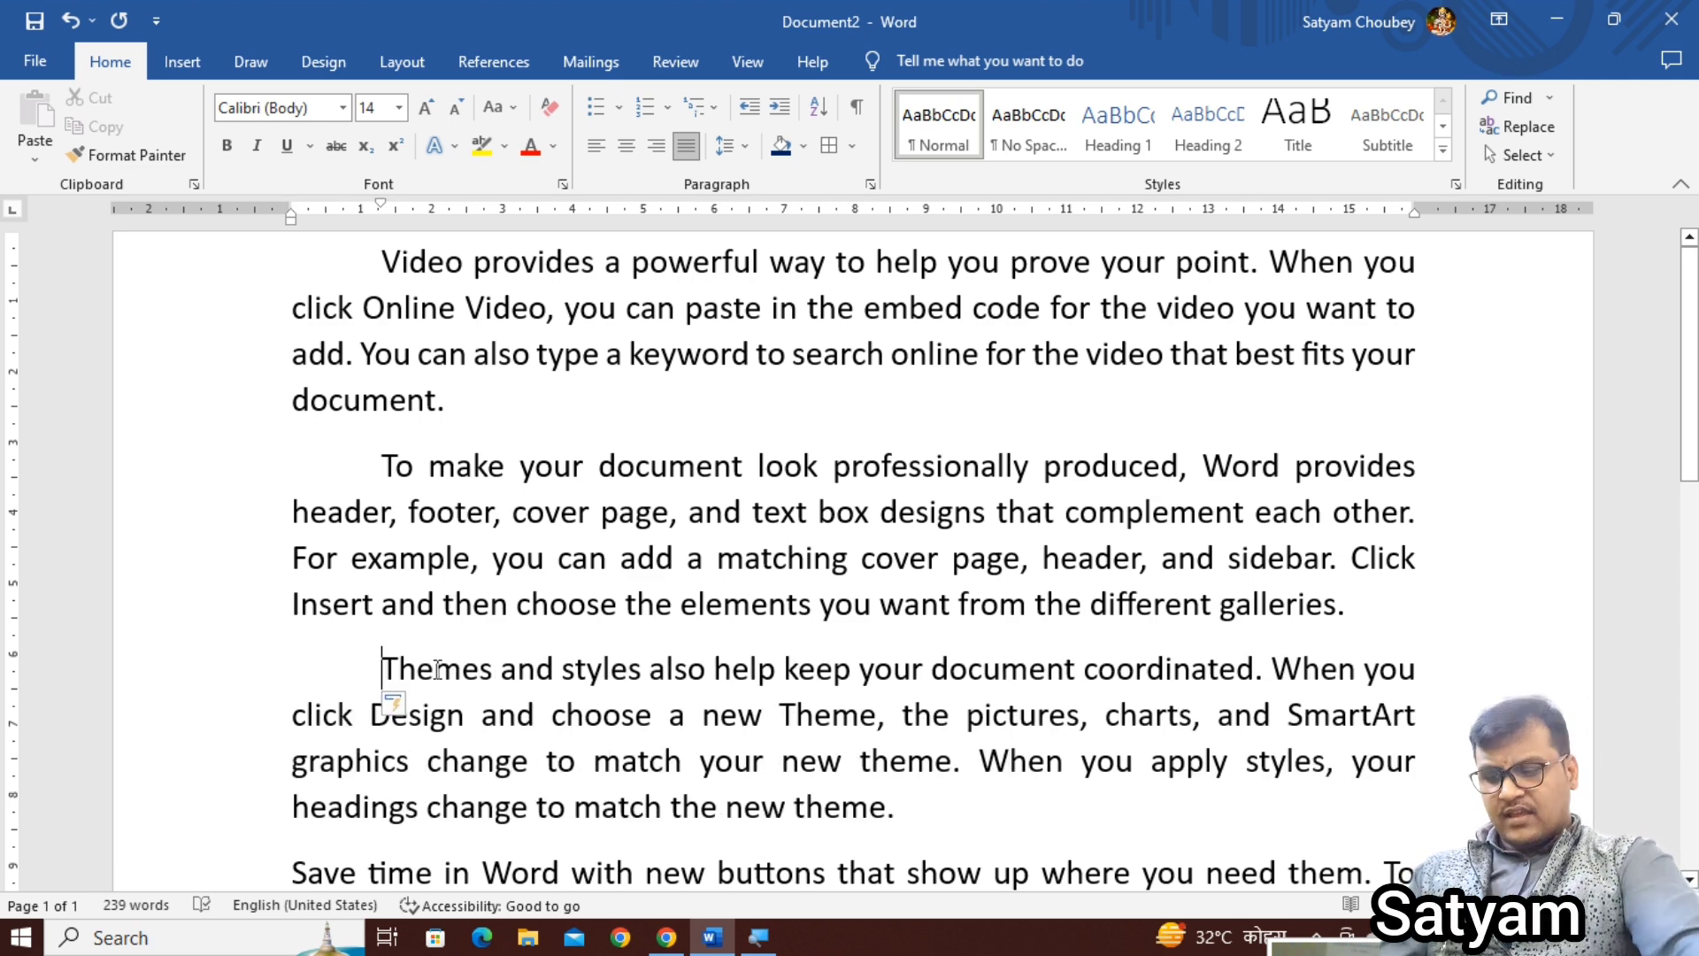
Step: Undo the tab indents of the first three paragraphs
key("ctrl+z")
key("ctrl+z")
key("ctrl+z")
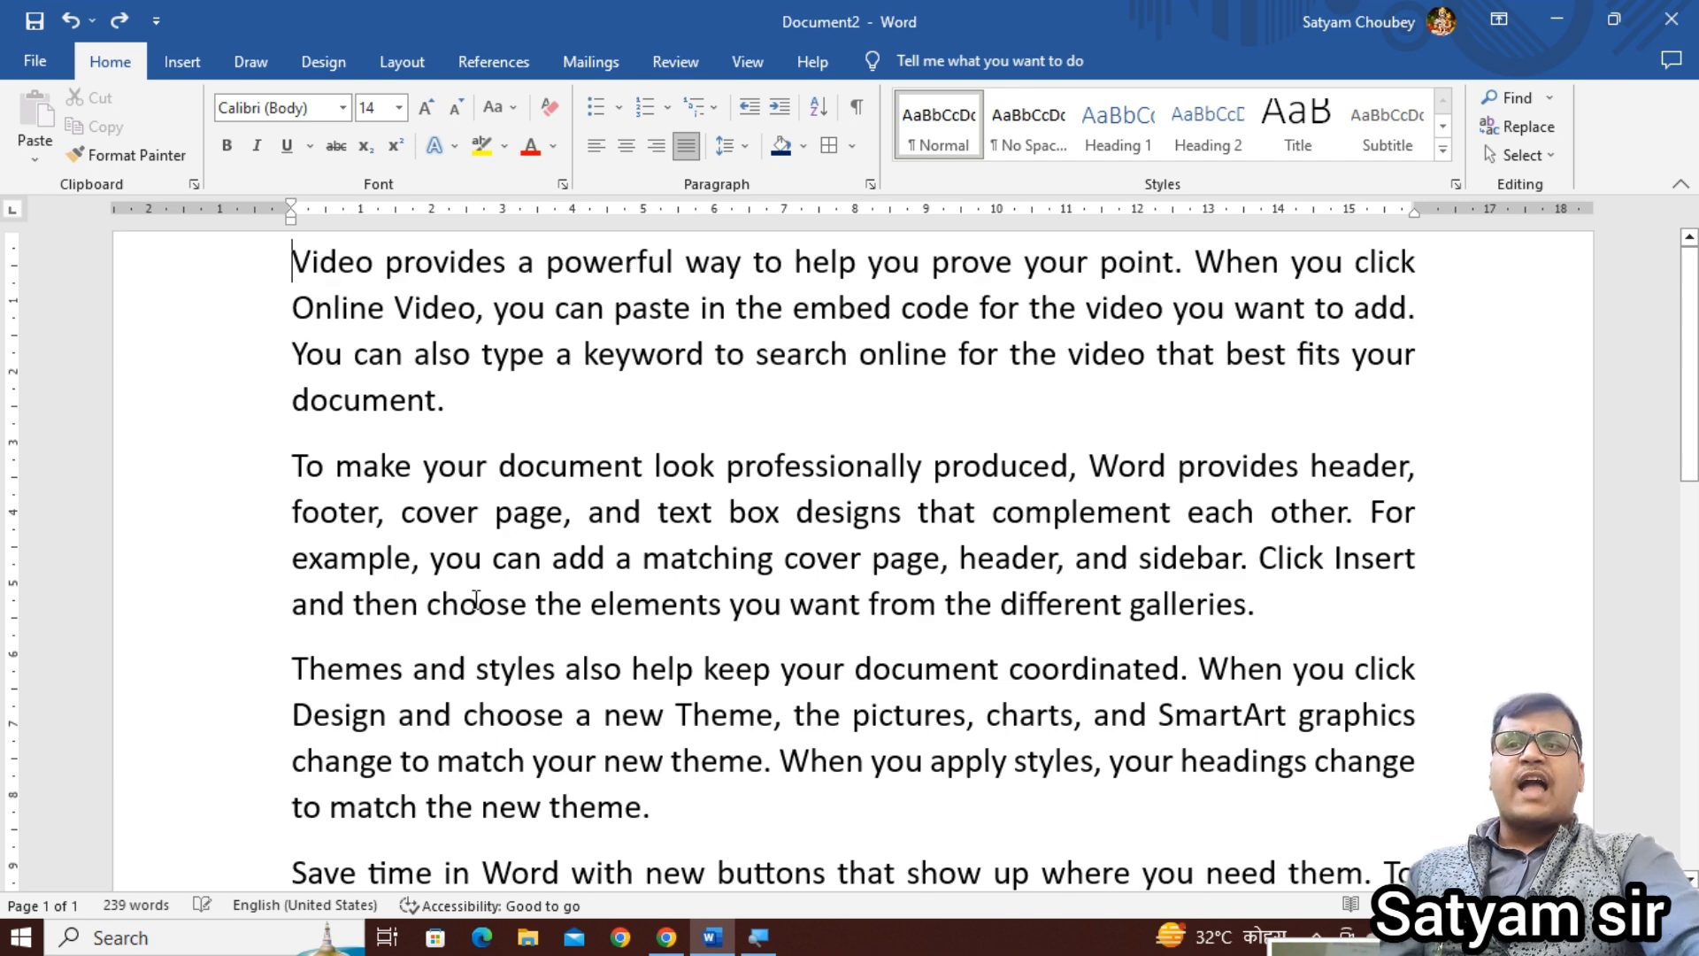
Step: Set the first line indent of all paragraphs at once to 1 on the ruler
key("ctrl+a")
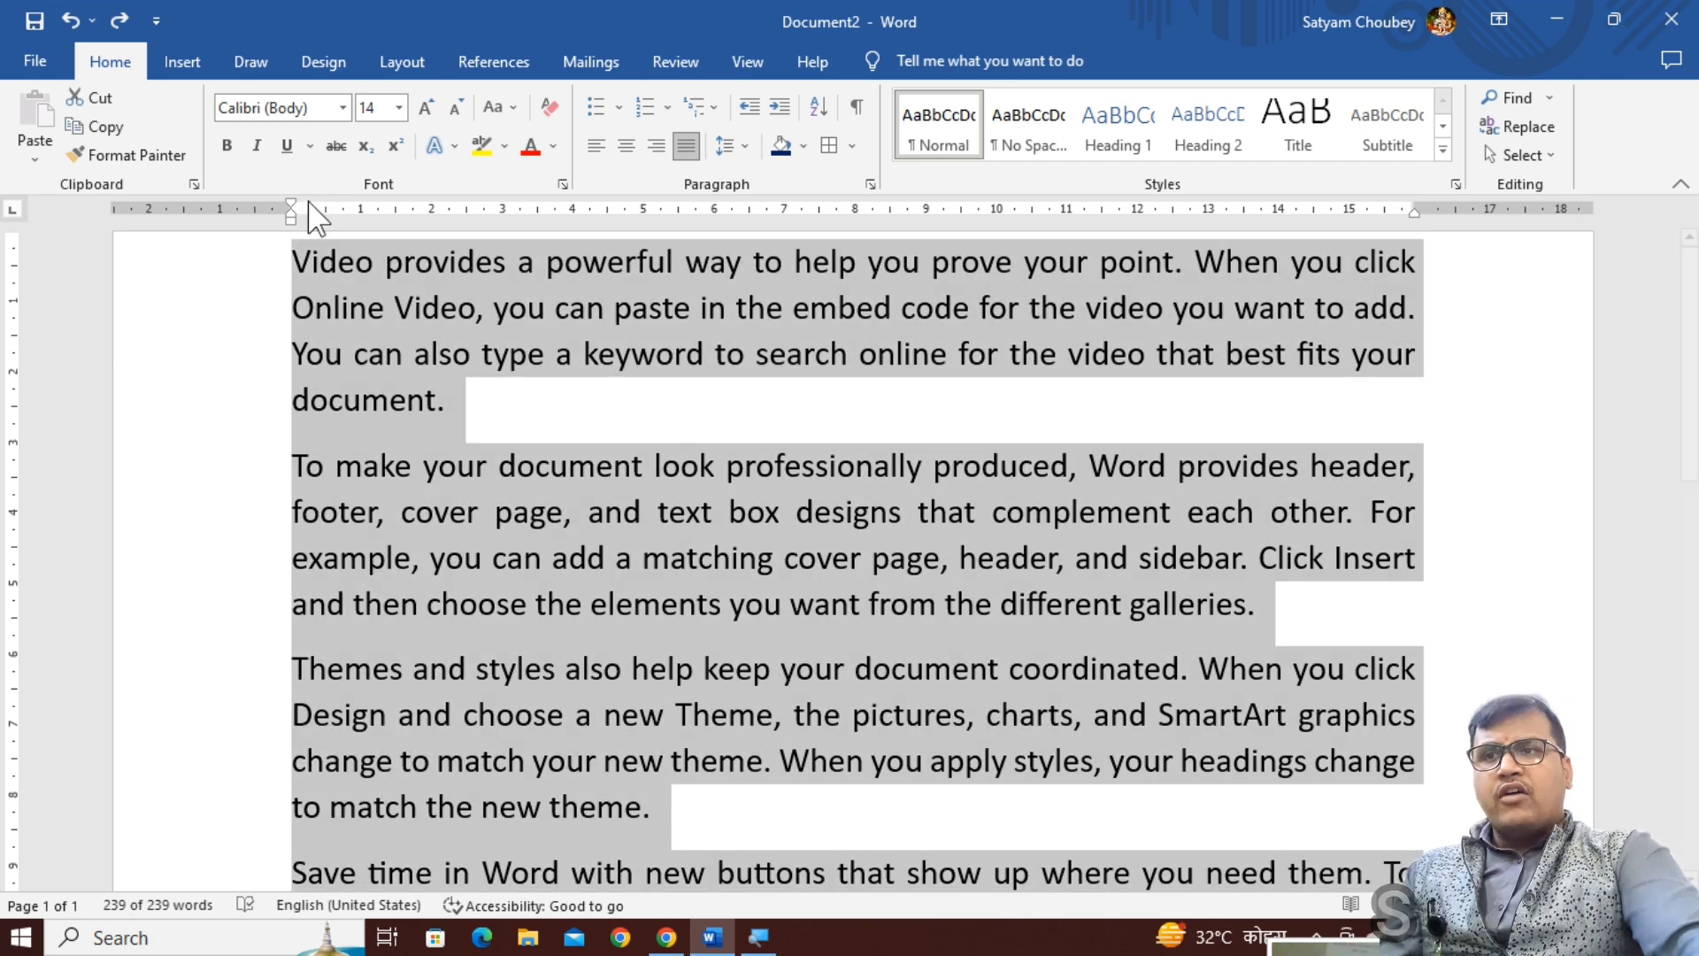
left_click_drag(287, 203, 361, 205)
left_click(489, 463)
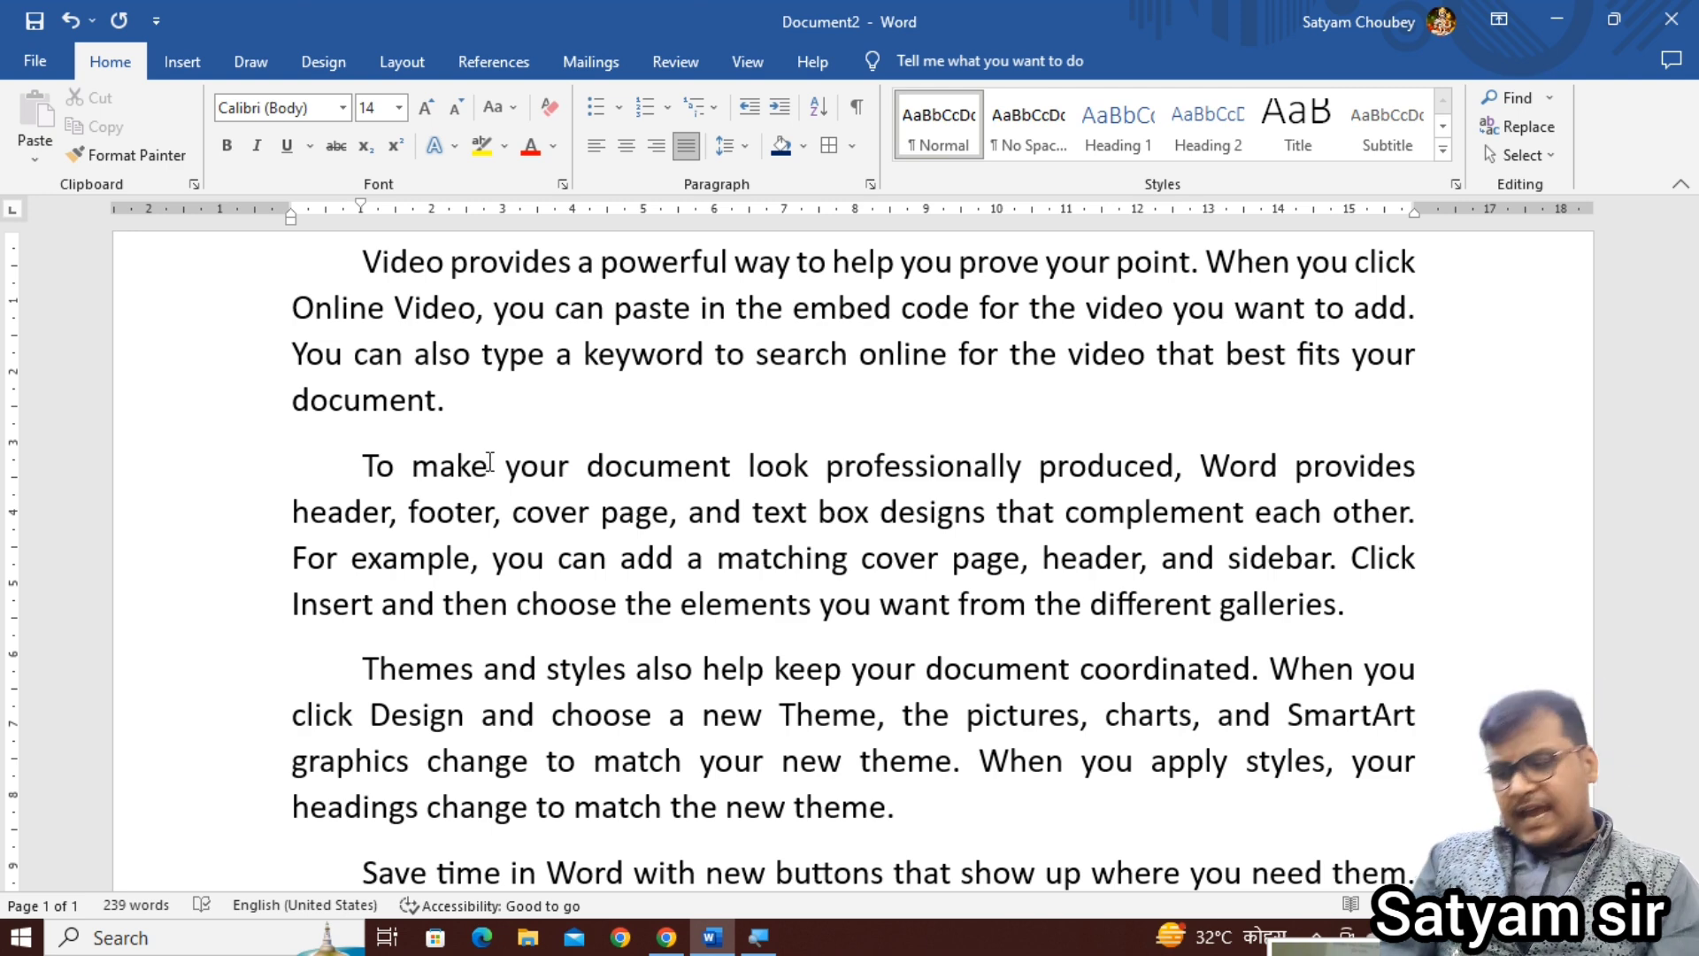
Step: Delete all text from the document and set the empty paragraph's first line indent to 2 on the ruler
key("ctrl+a")
key("Delete")
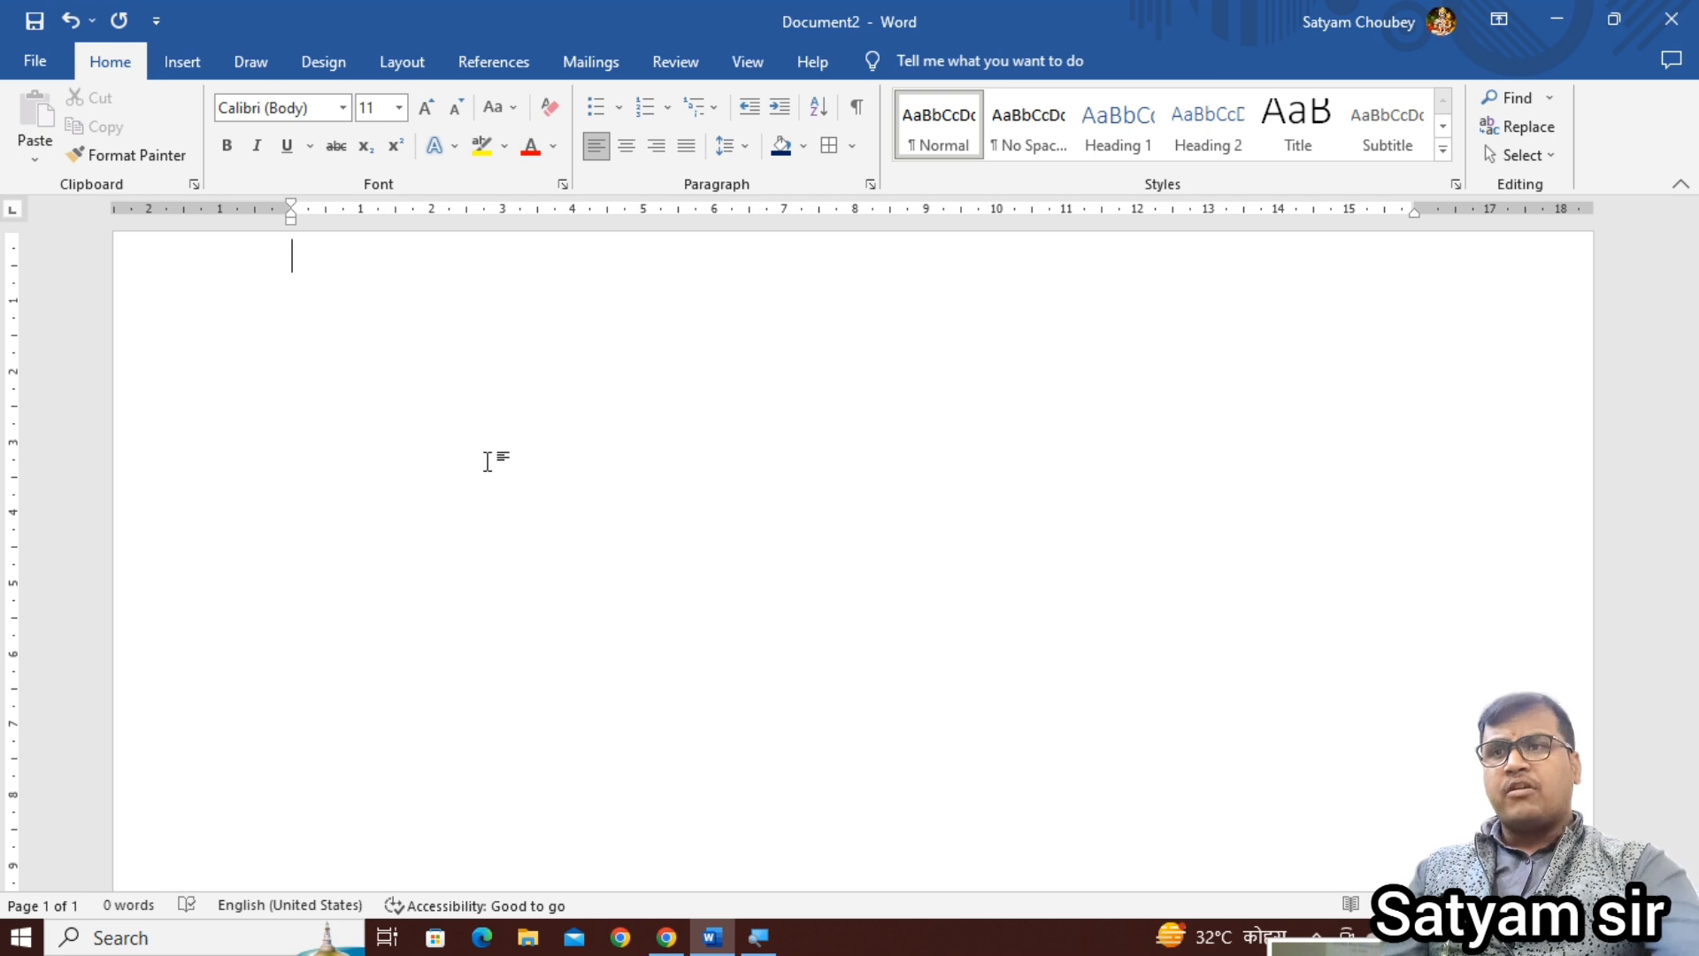
left_click_drag(291, 204, 432, 212)
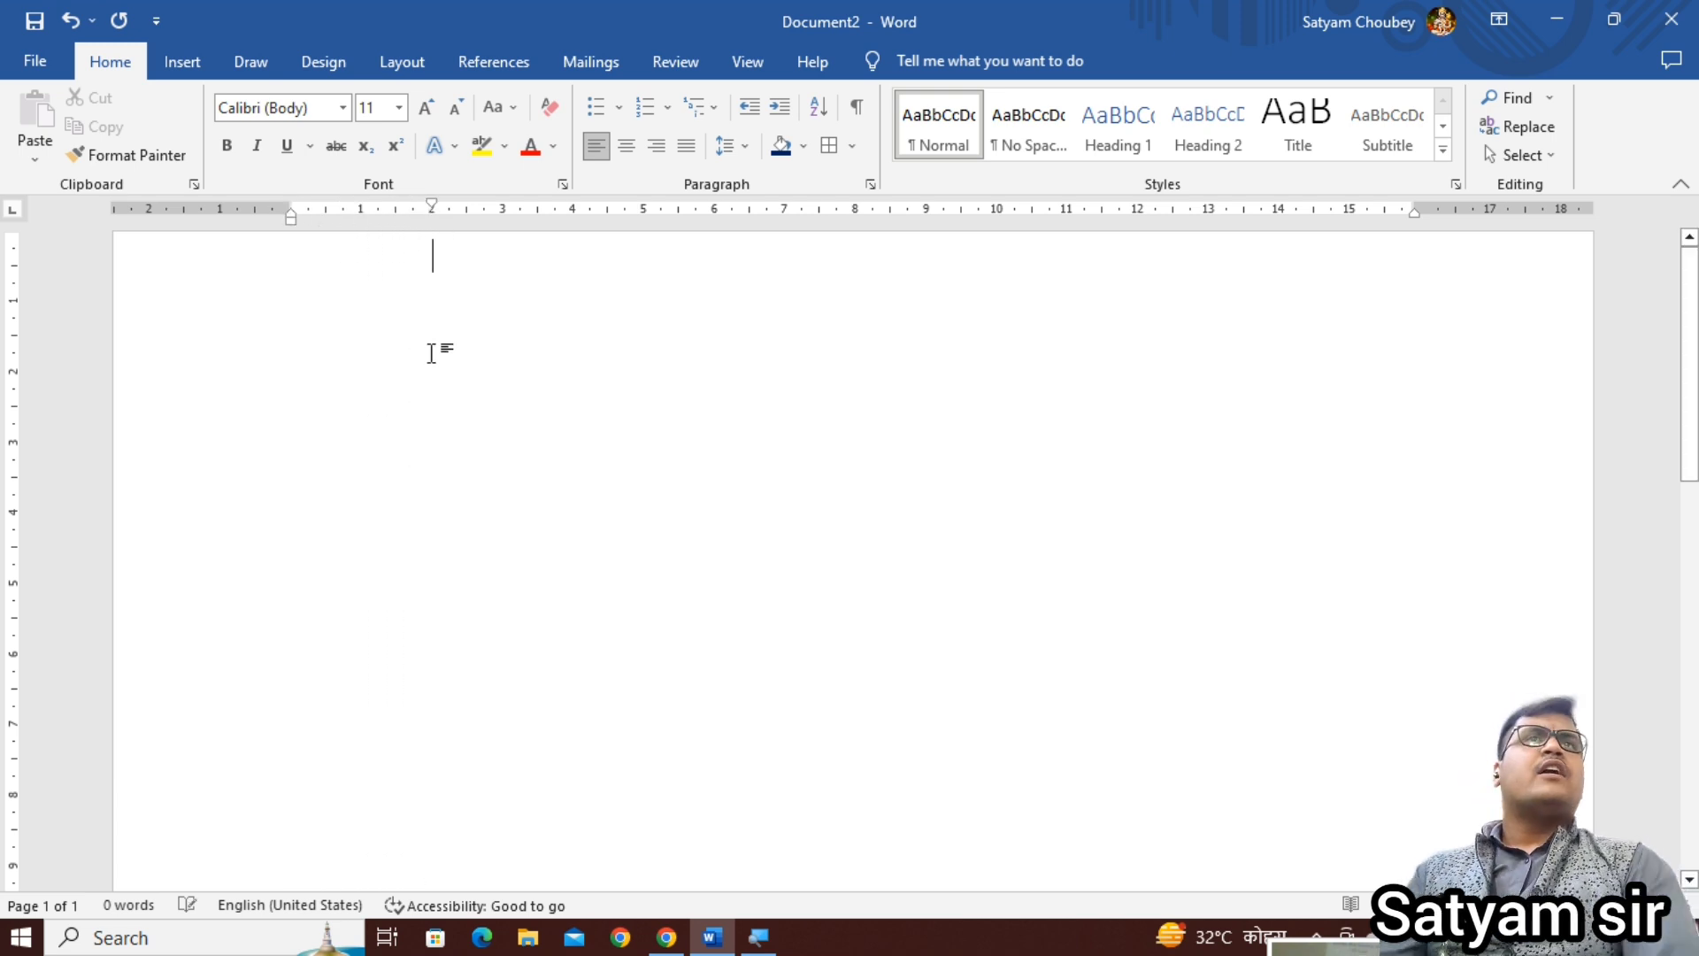
Step: Write a four-line paragraph of random filler text beginning with "Hjfgh" and ending with "kg.", and start a new paragraph
type("Hjfgh skjghlkjshg")
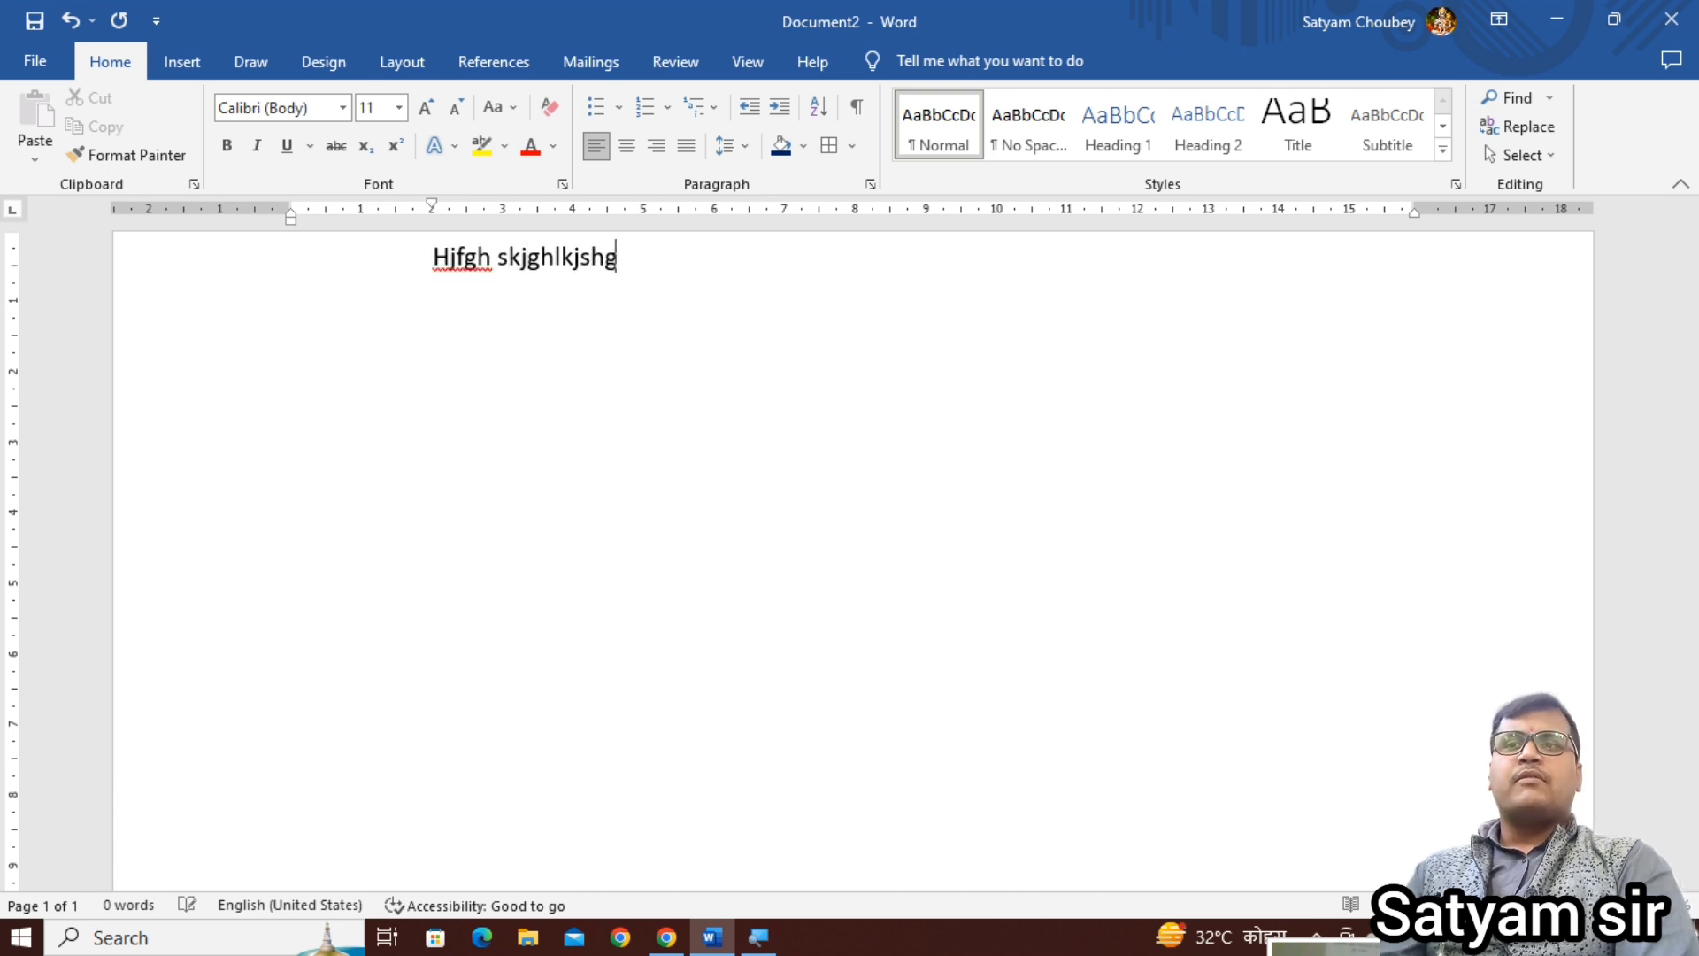
type("kj shg dhskfjgl lfgh kfjshgkjf gkjl sdlfkj")
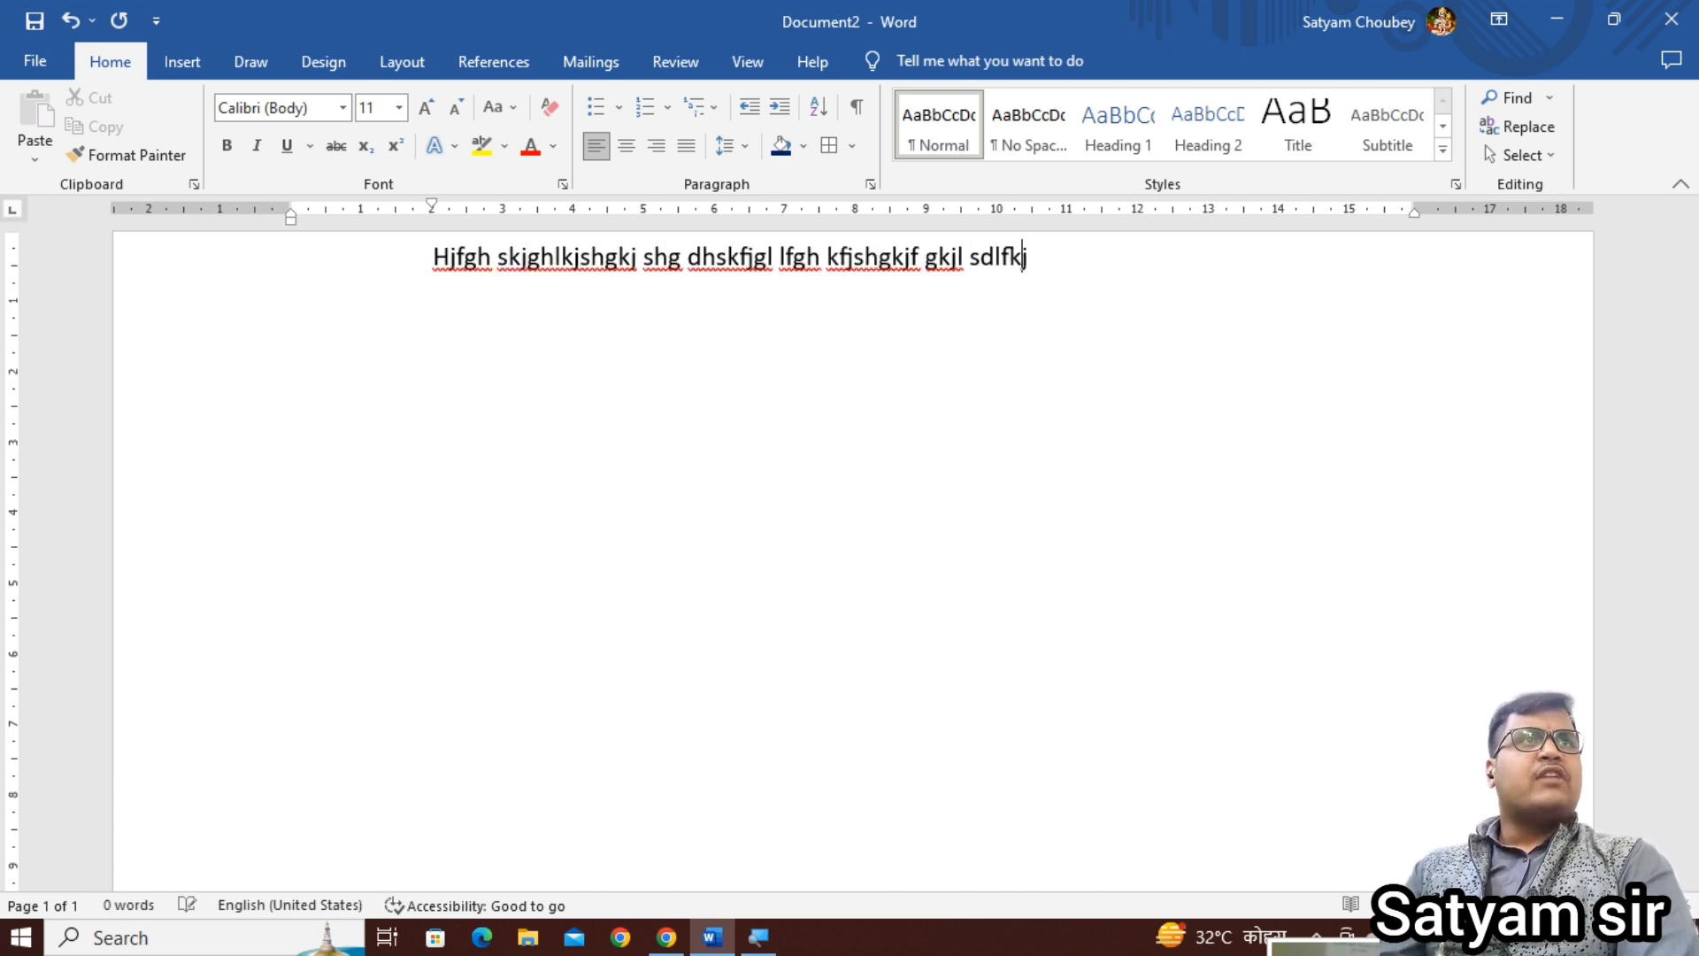
type("hgkdljshfglkjsdhfgjh fdkljghfdljshkjdfhgk jls ")
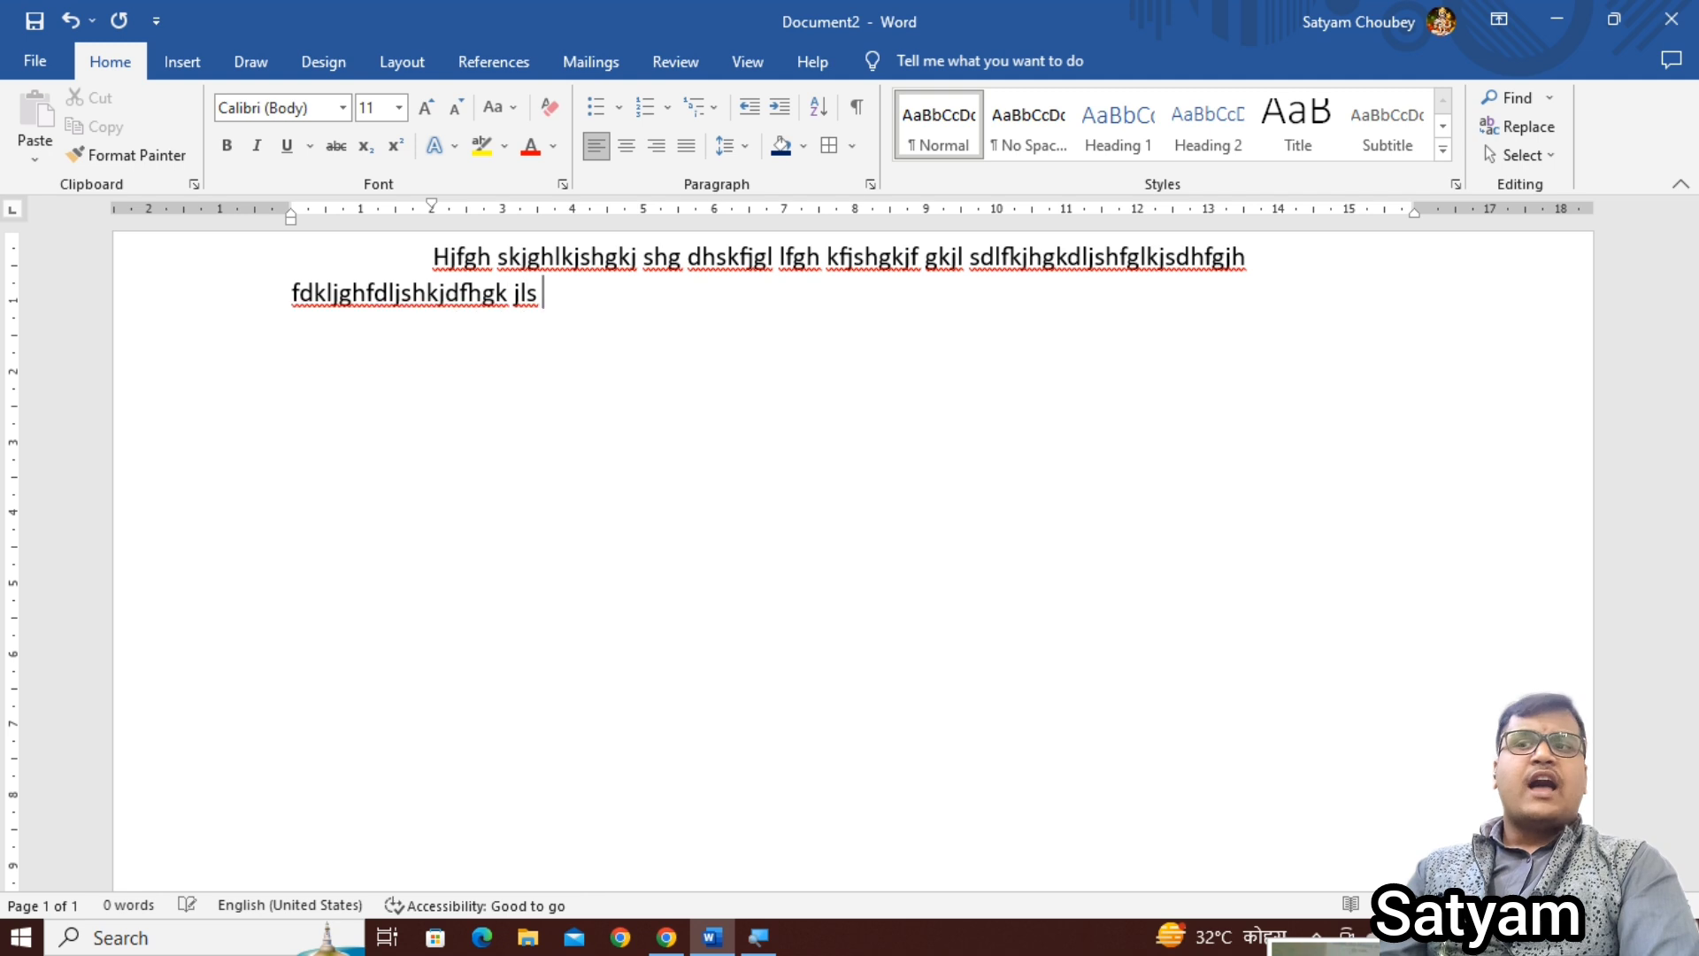
type("ghljkd hsflgjk hfdksjg hksdfhgkl jshfkjglh sdkjfg hfkdj")
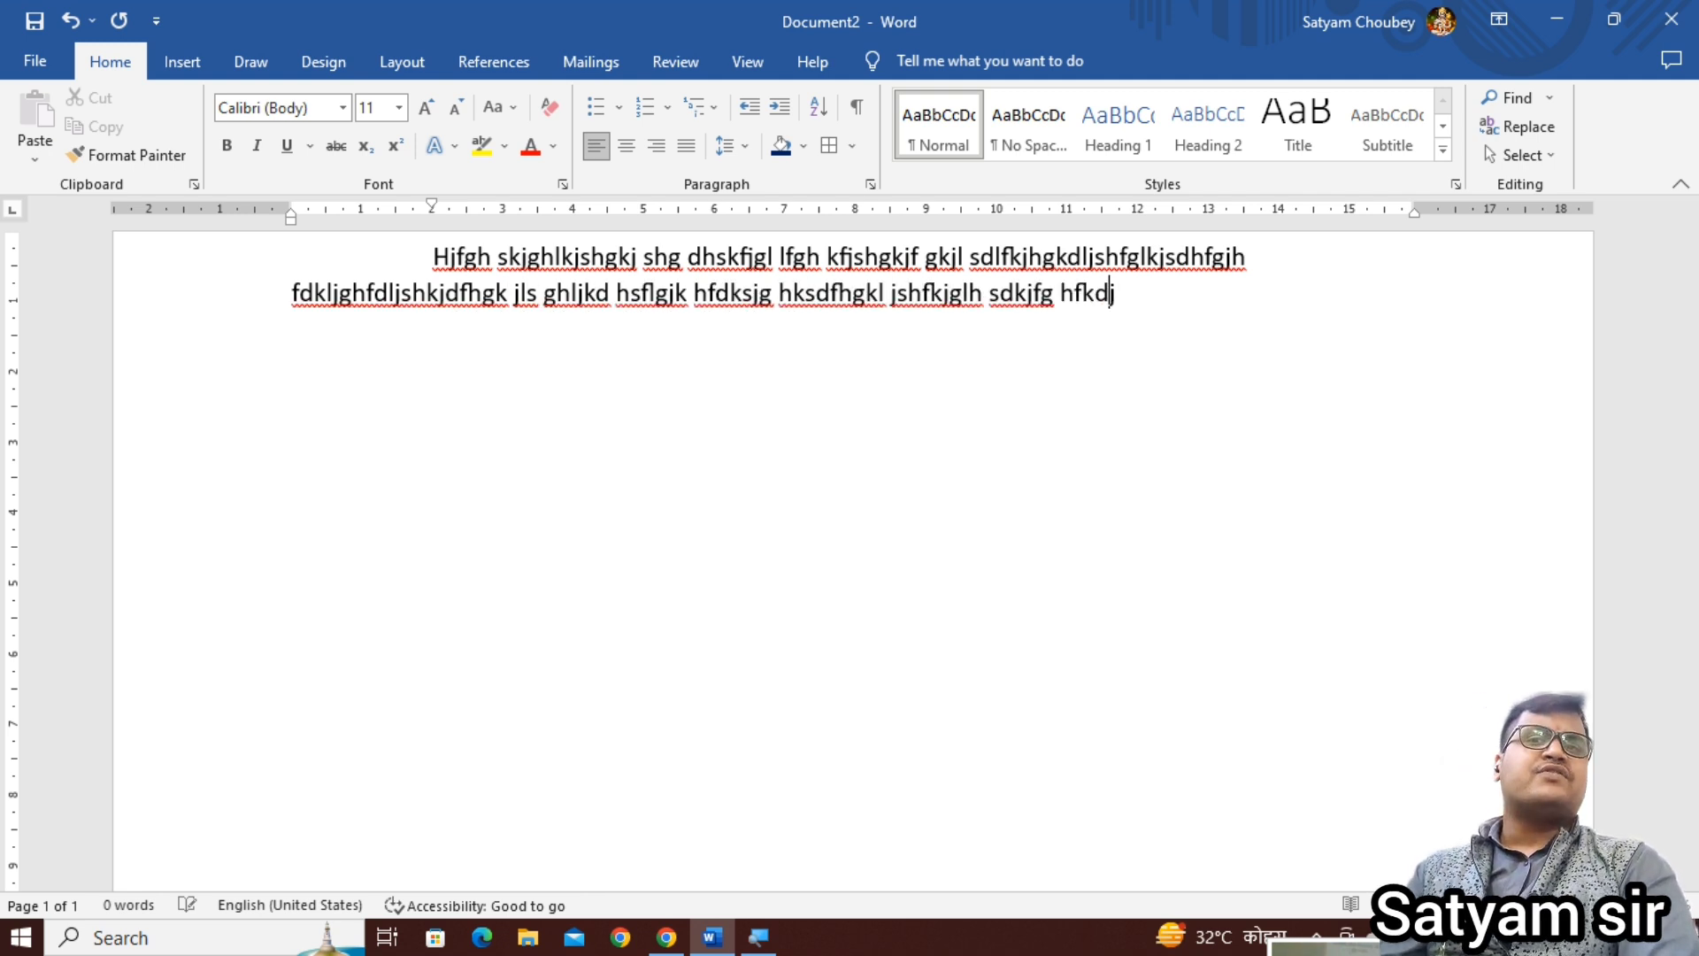
type("l hgkjldshf glkjsdf lgk hdf ghdfkj ghkfdsl hgkljfd hsgjk ")
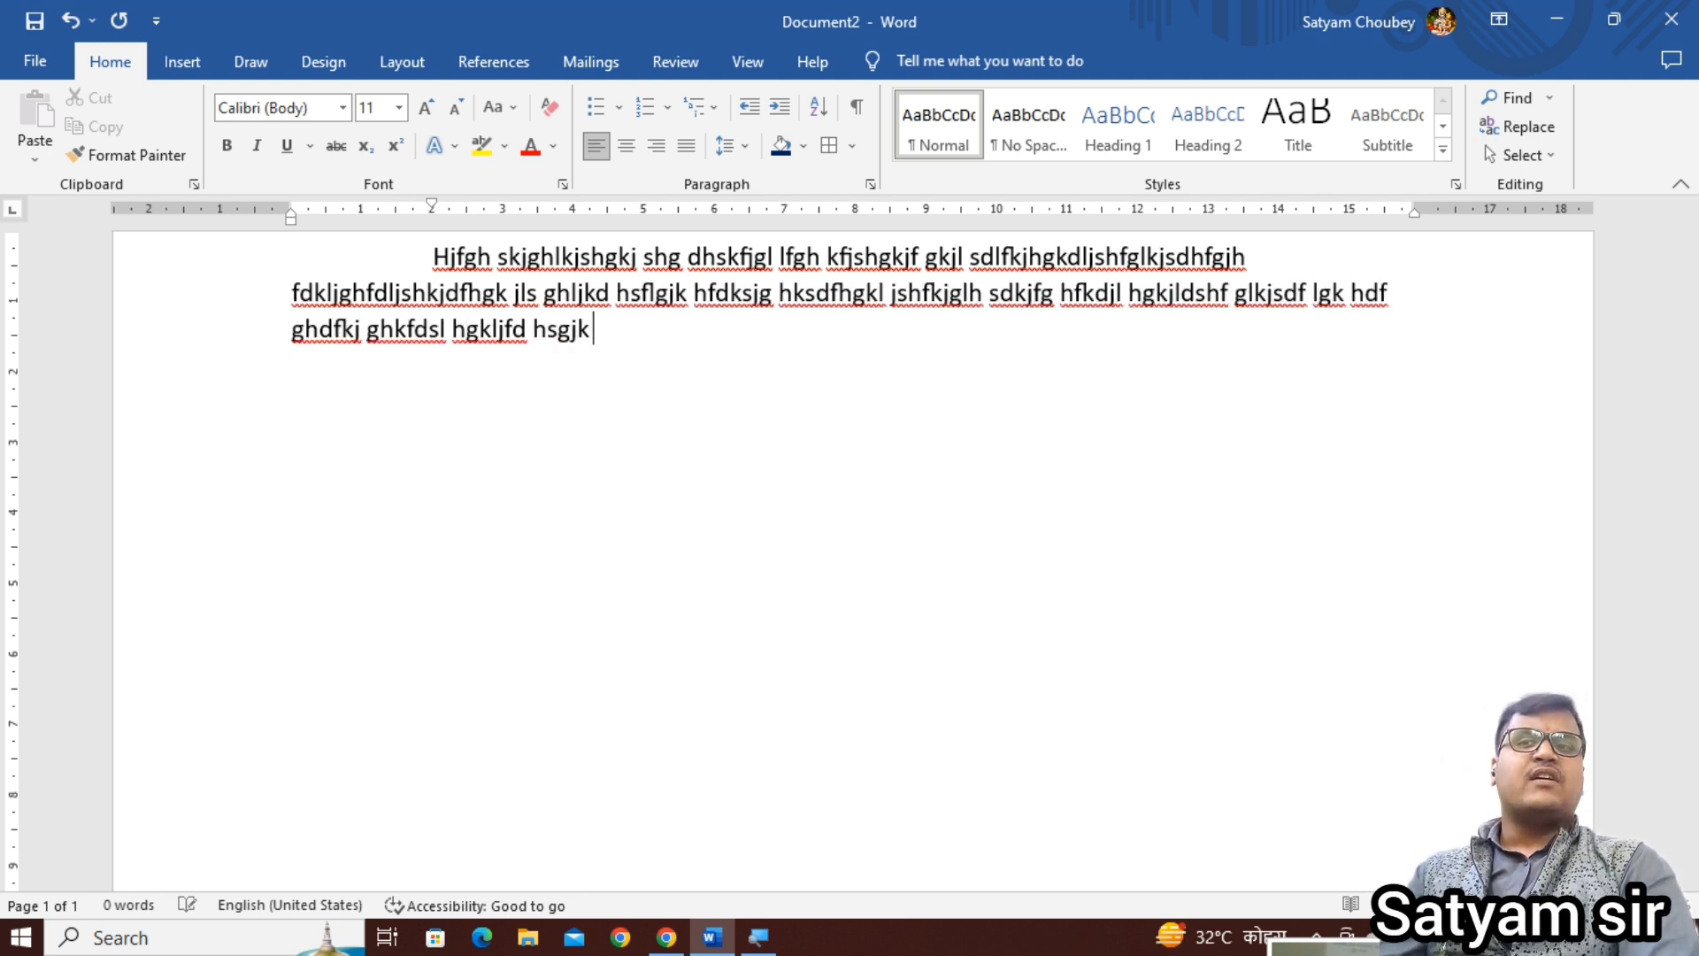
type("fdslgh fdlsj gl dsfkjhgksdfj gkdfs gl fdshkgj klj ")
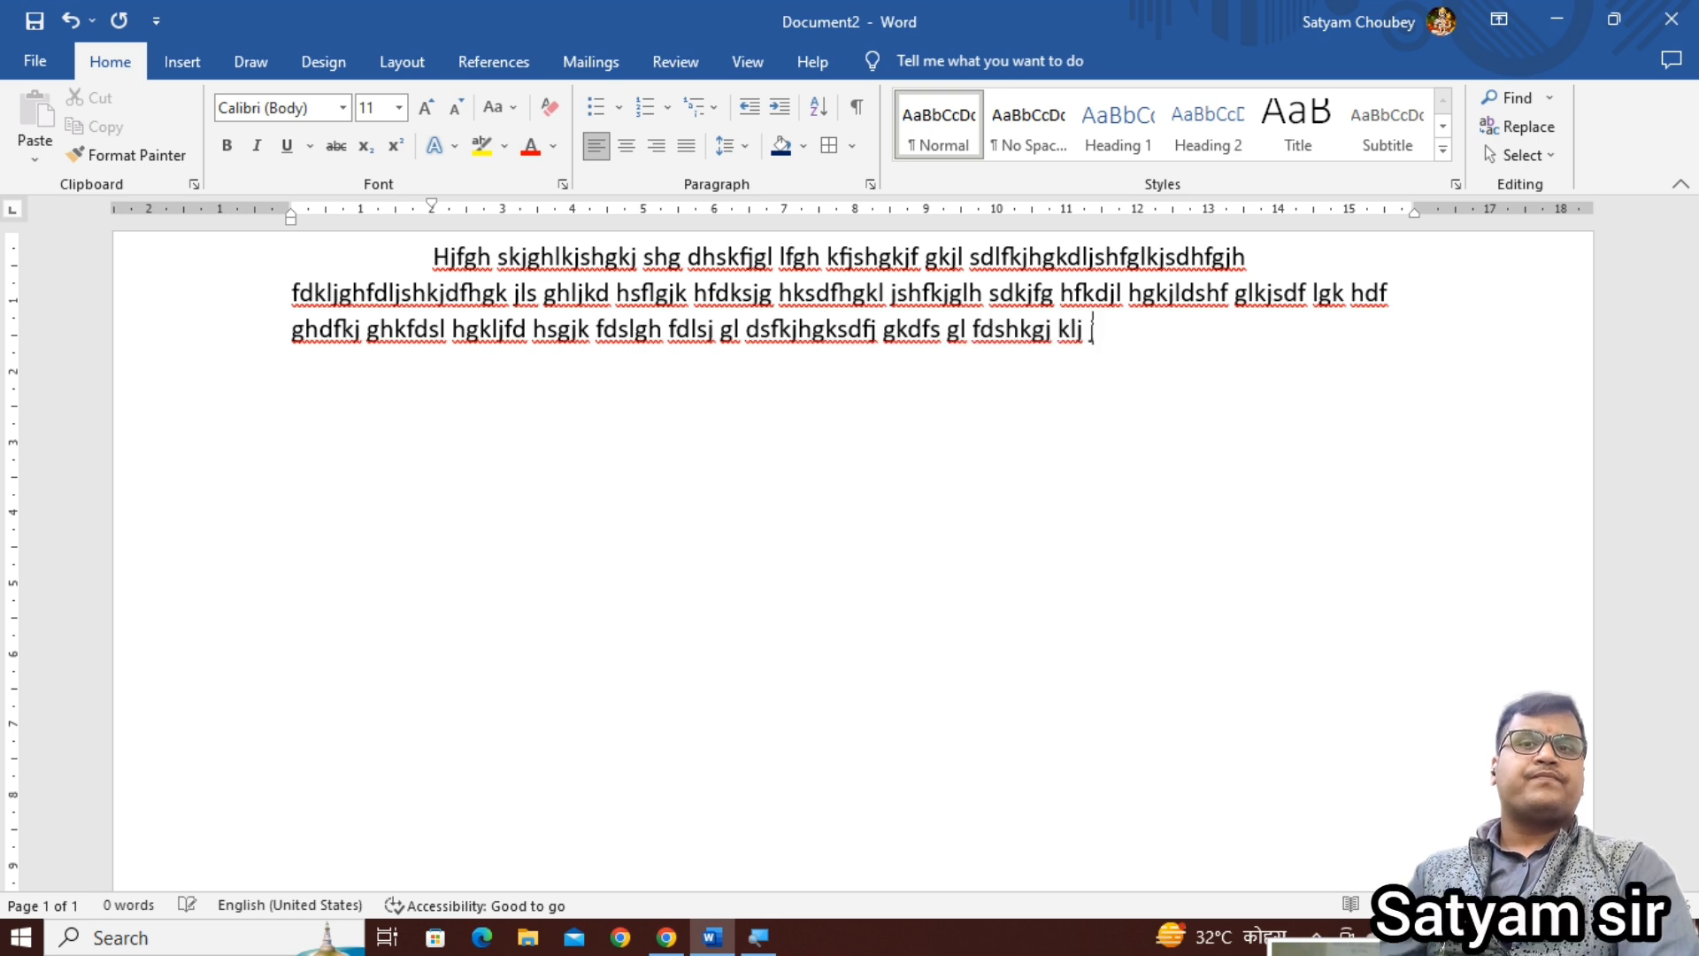
type("jl fdskljhg ghkjds fkjg ds gdsfh jshd kgjh fdksjh")
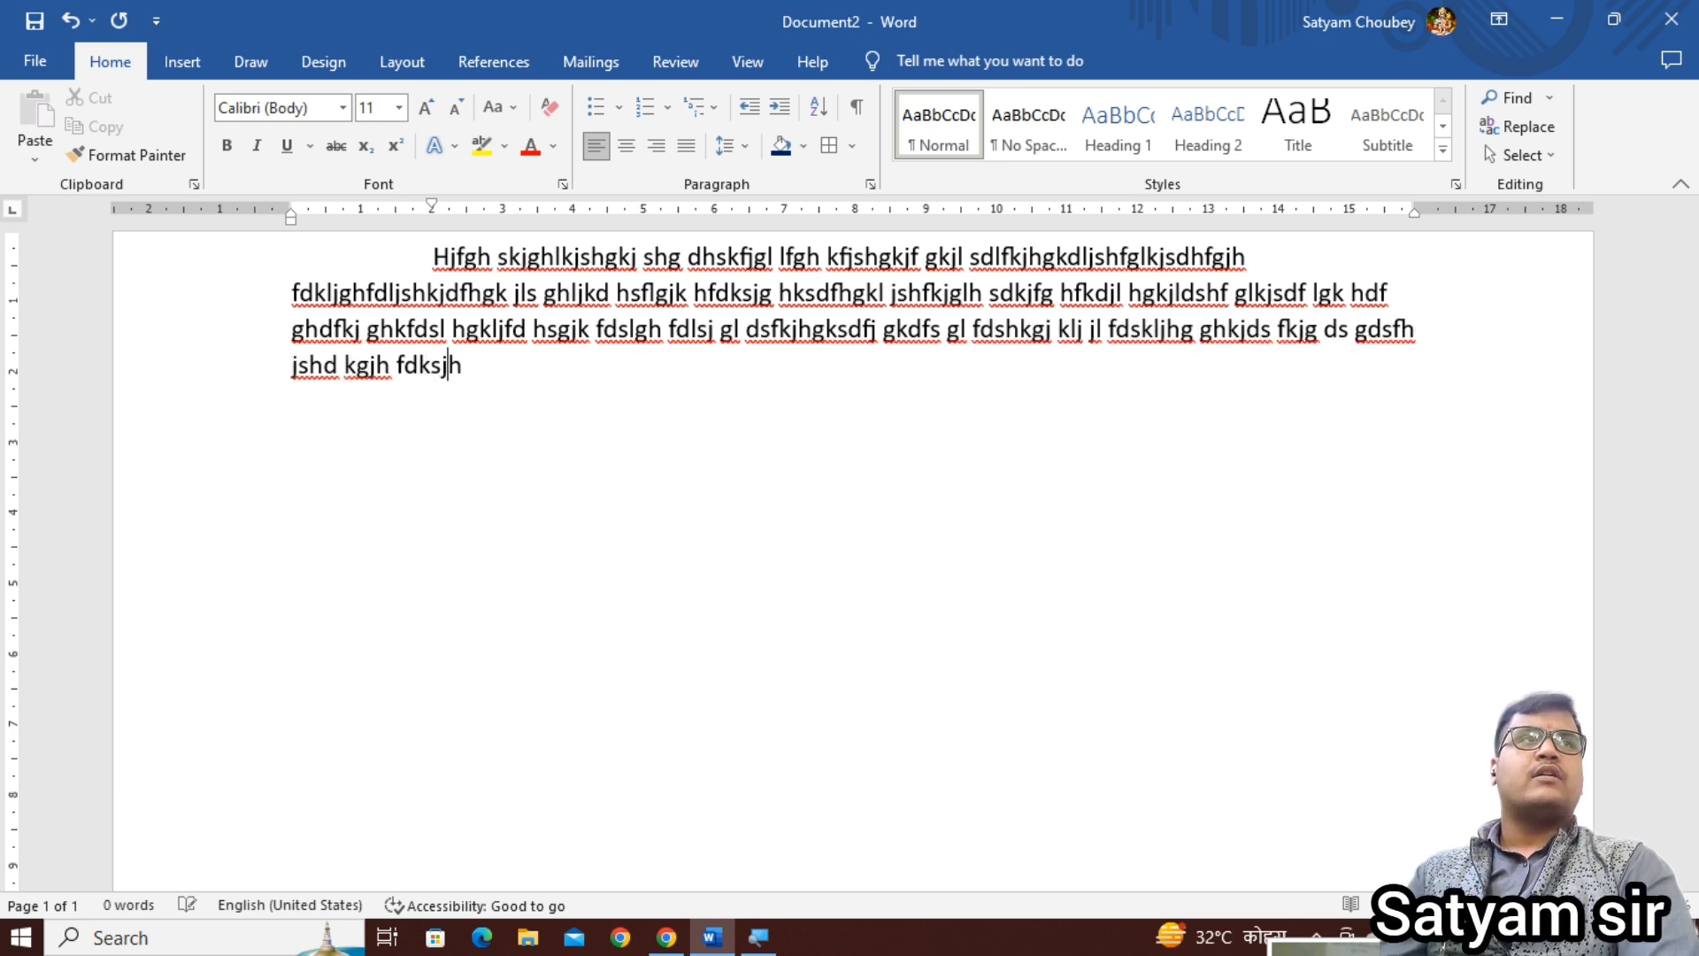
type("gkfdsj hgdfsjkh gkjldfh kg.")
key("Return")
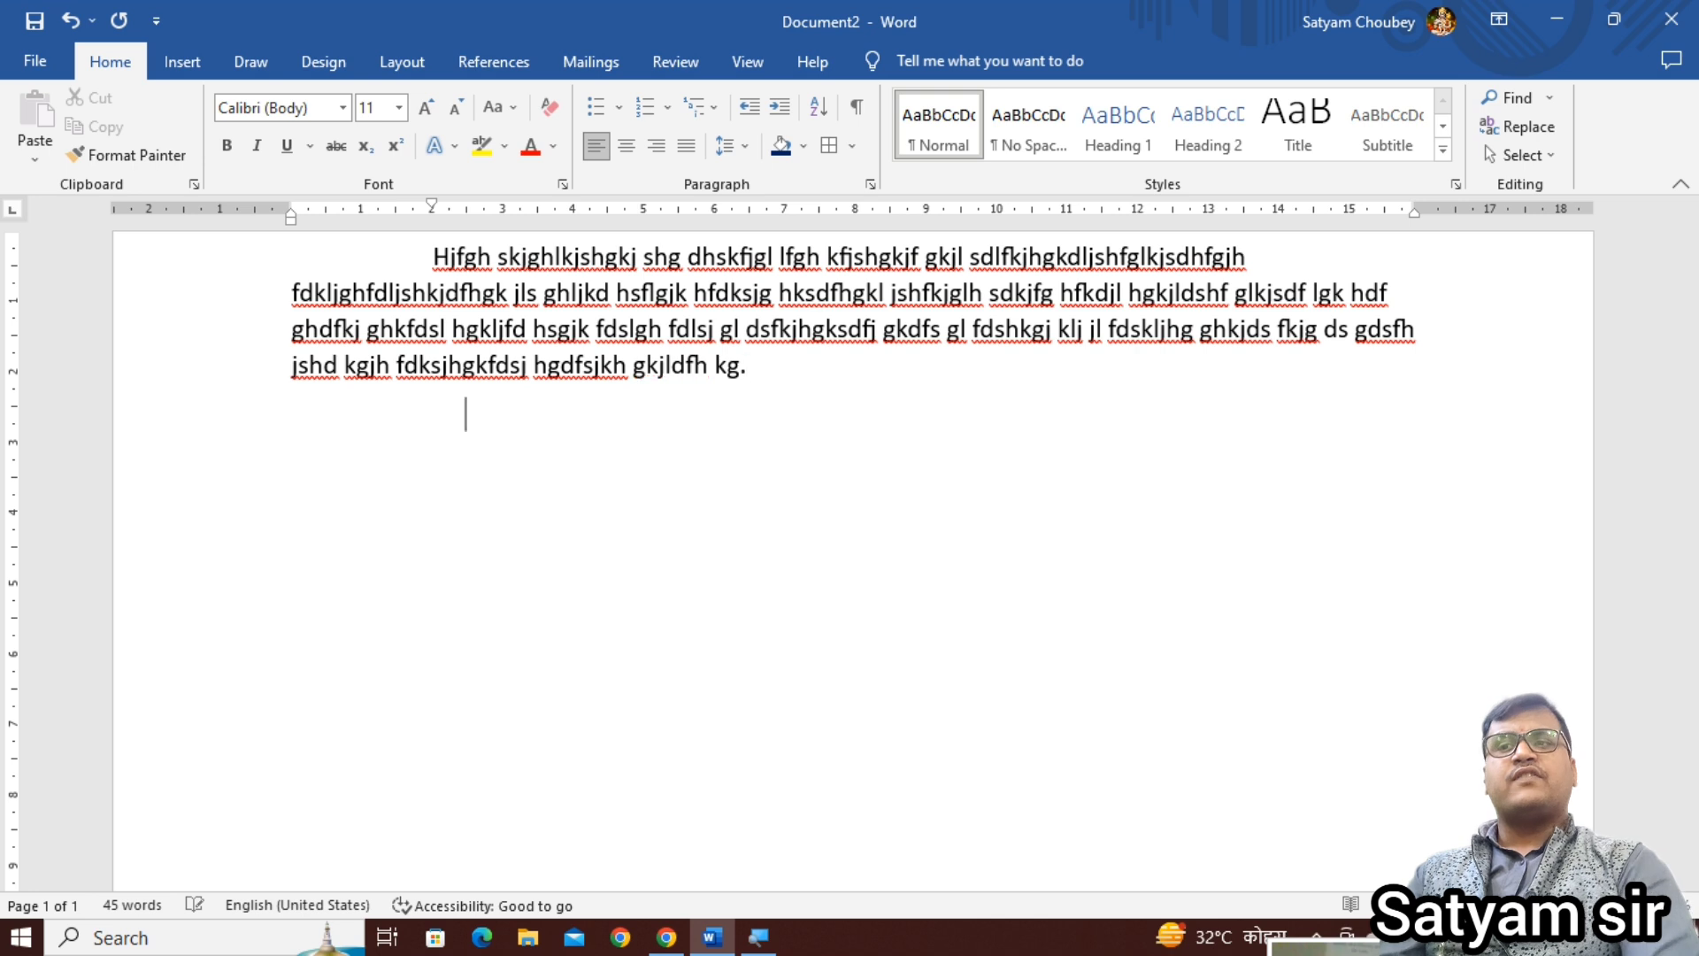
Step: Write a second paragraph of random filler text beginning with "Hsl", and close the document
type("Hsl cjglfkjdsghsl jgkjsd g")
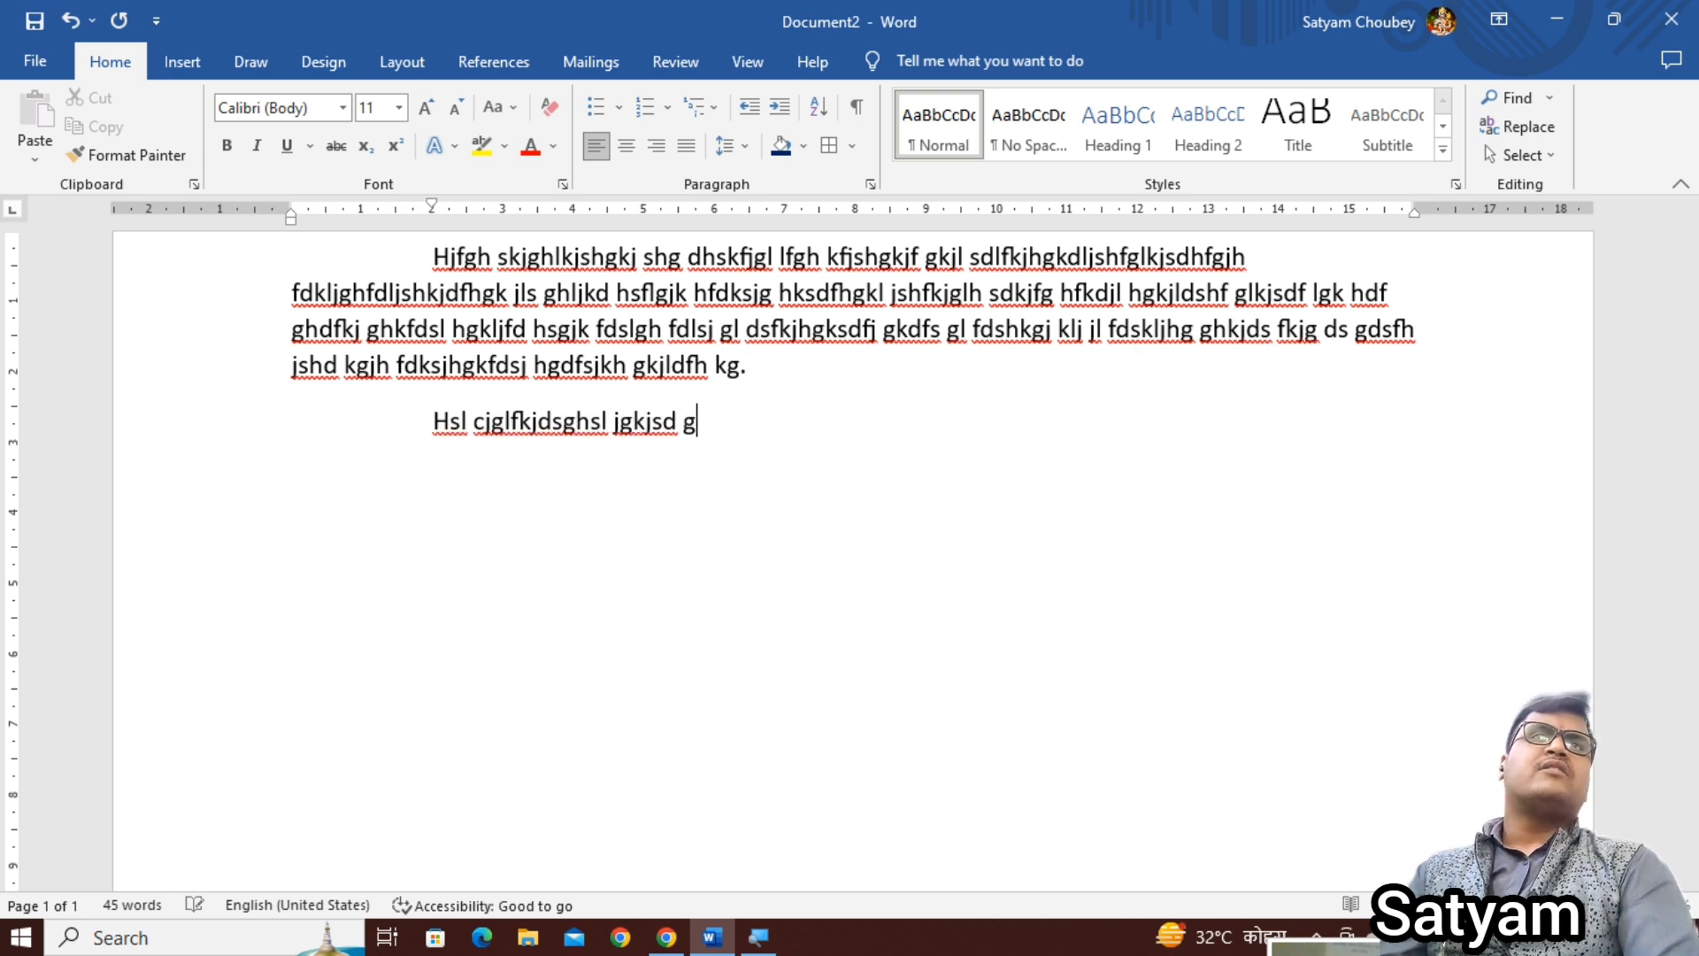
type(" dsfk gjklfds hgkj fdskl gljf kshgjksdh fgkljhd sflgkjhd")
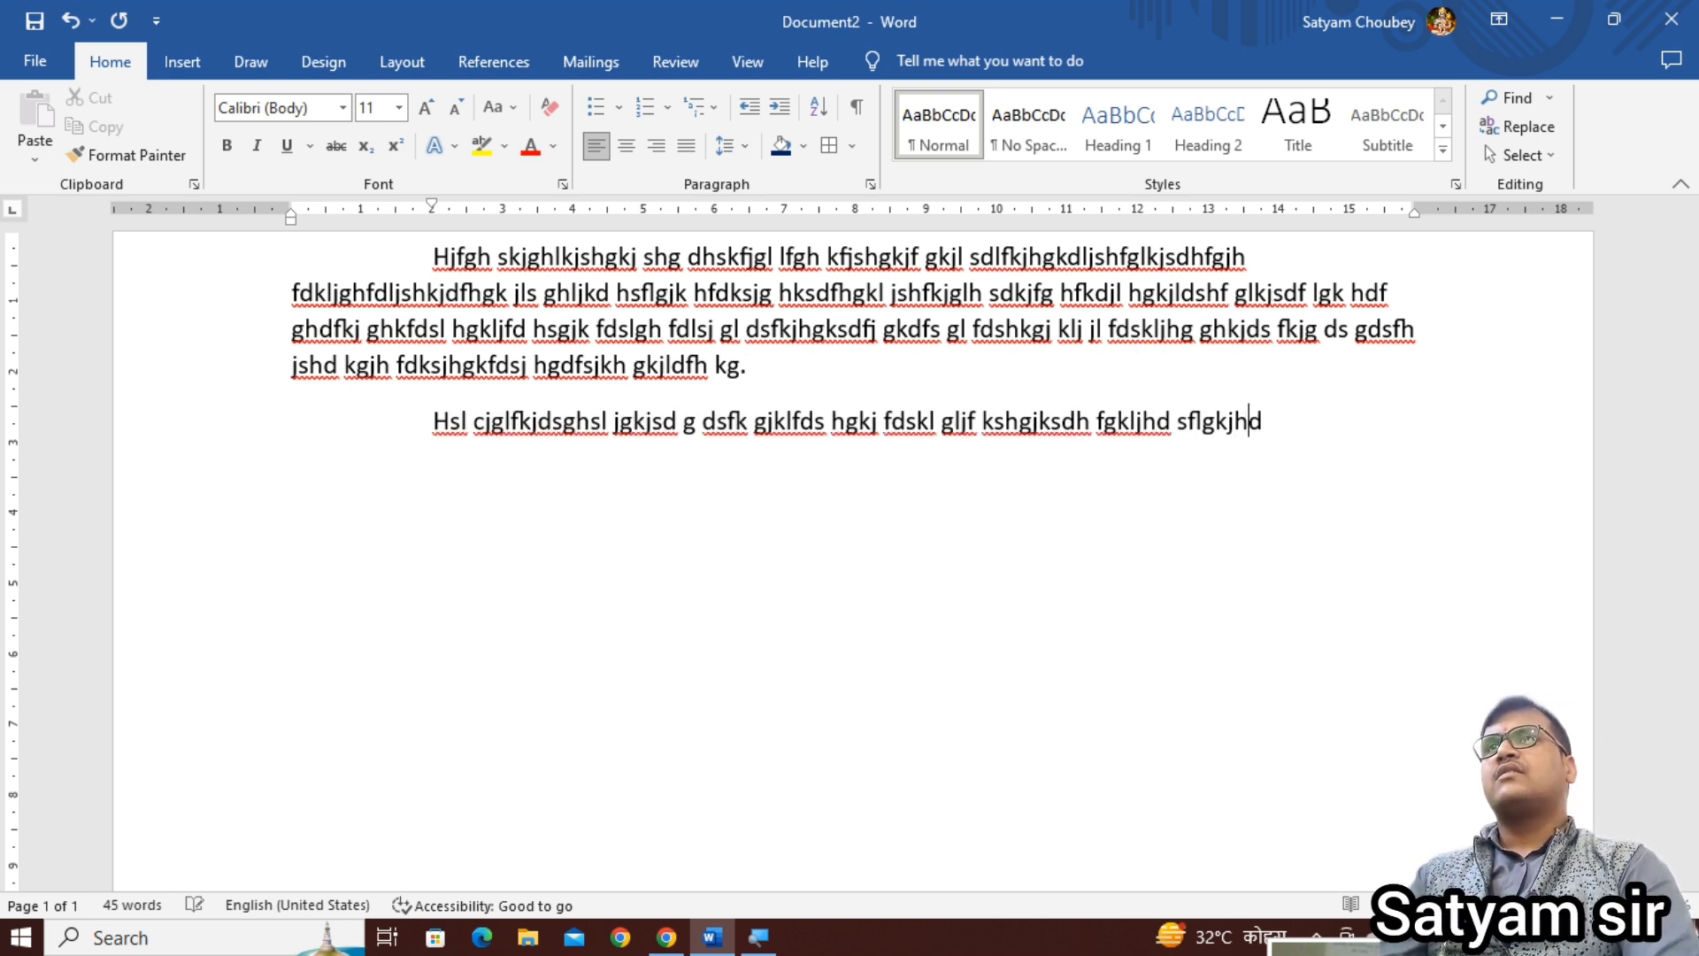
type("fkjs gdjs  sdf hglsdf jg sdflj ghldfjs ghdf klg hdfljks")
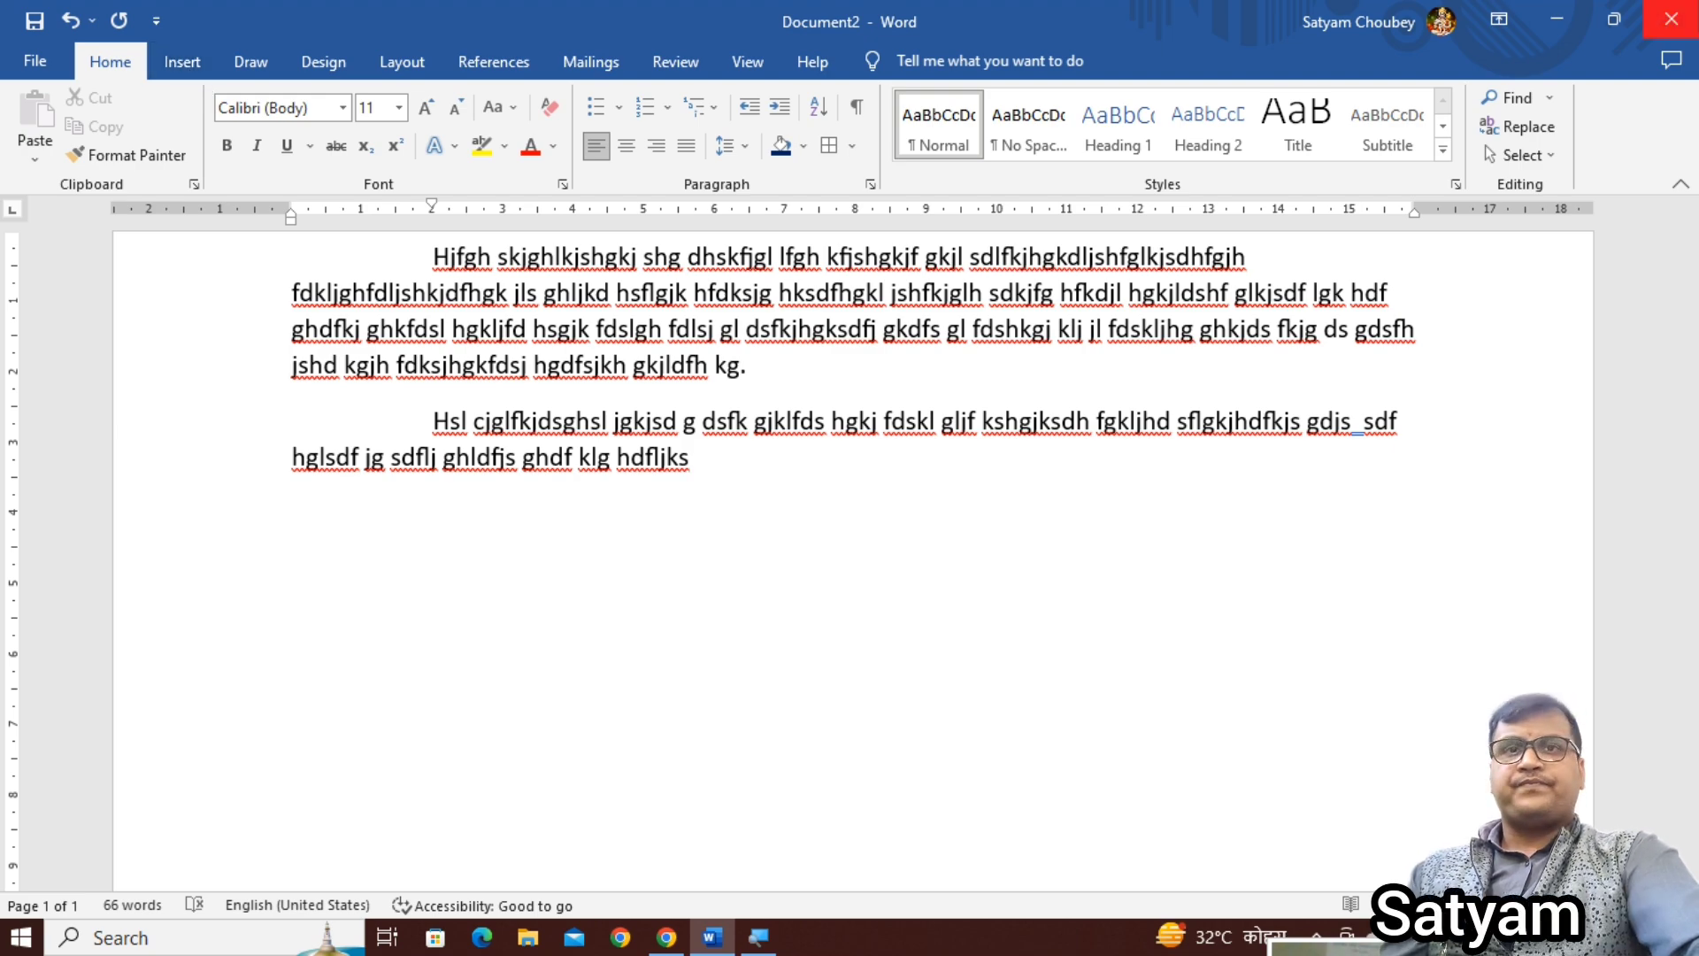
left_click(1679, 5)
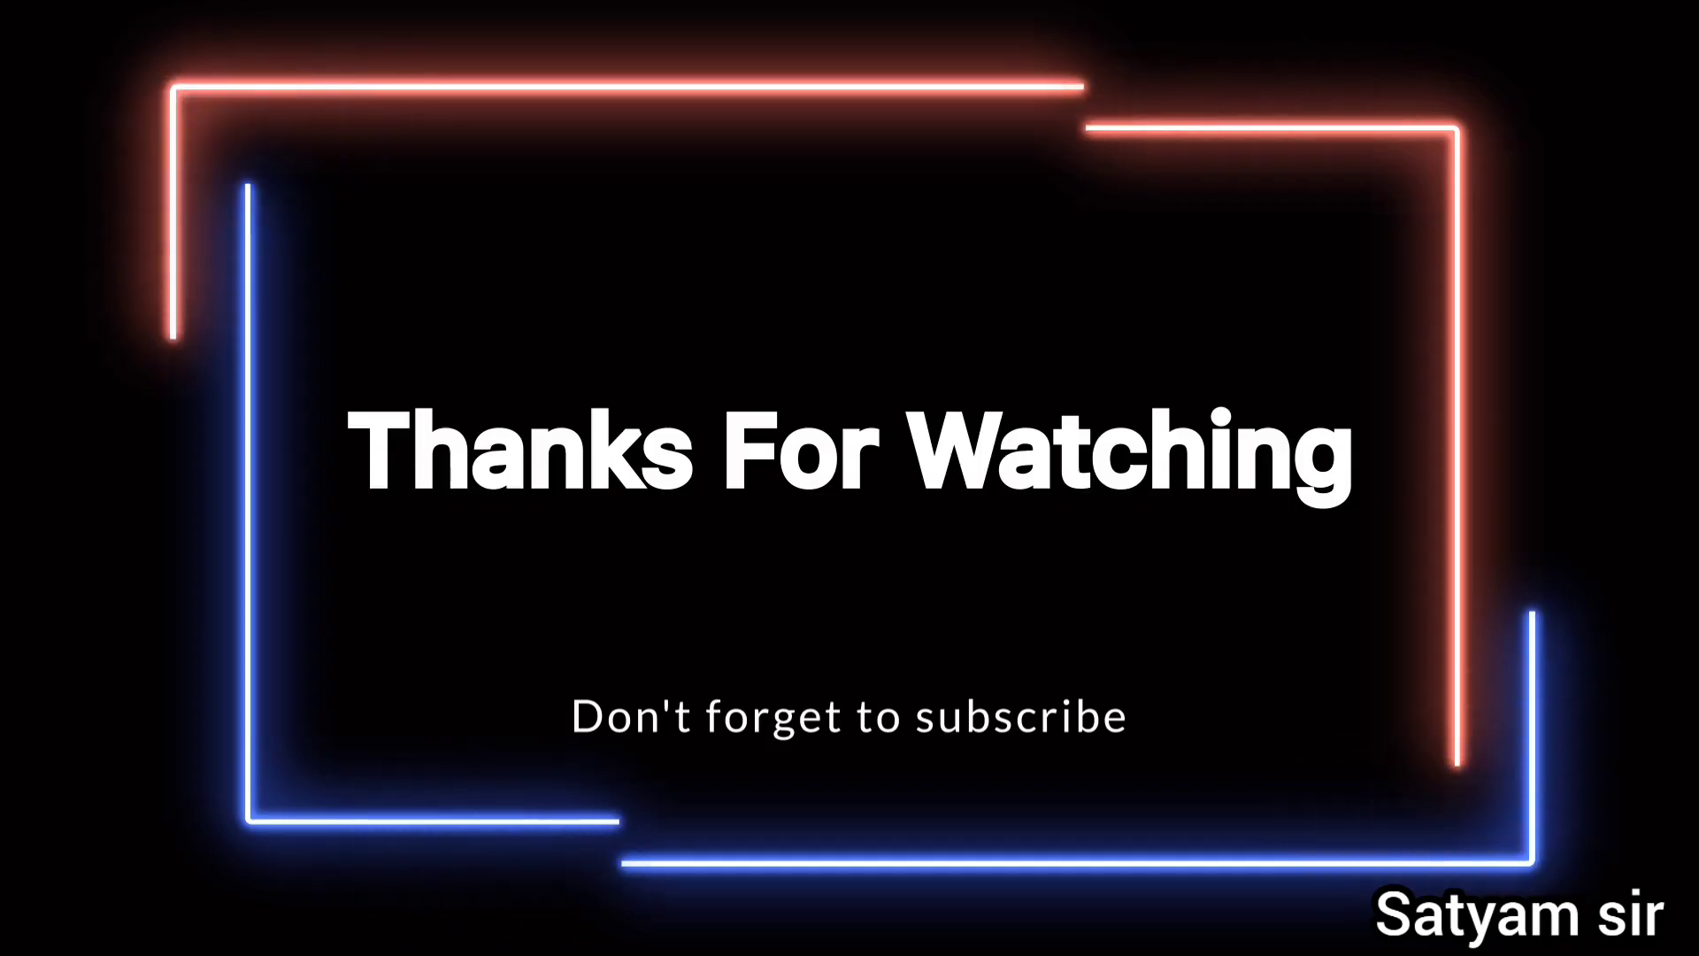